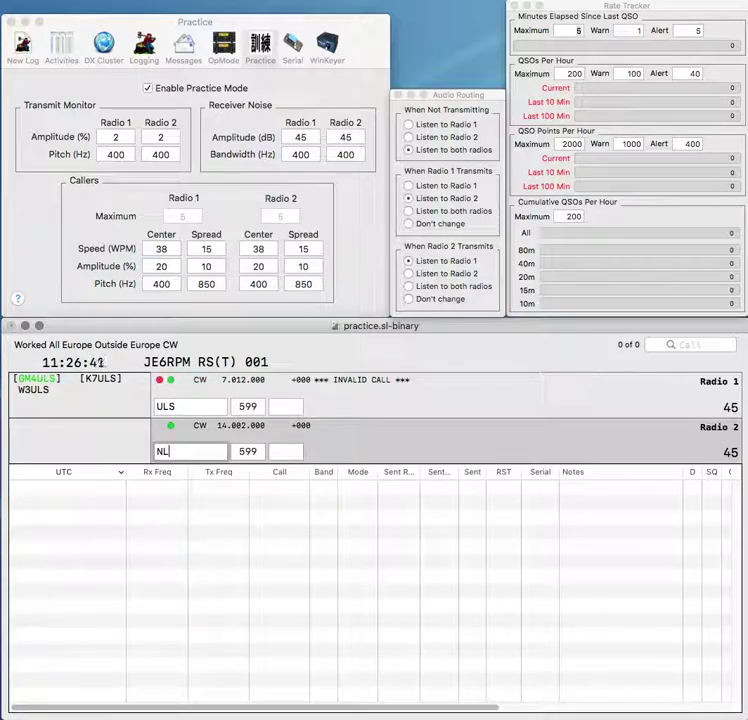
pyautogui.write('7F')
pyautogui.press('Return')
pyautogui.write('W7')
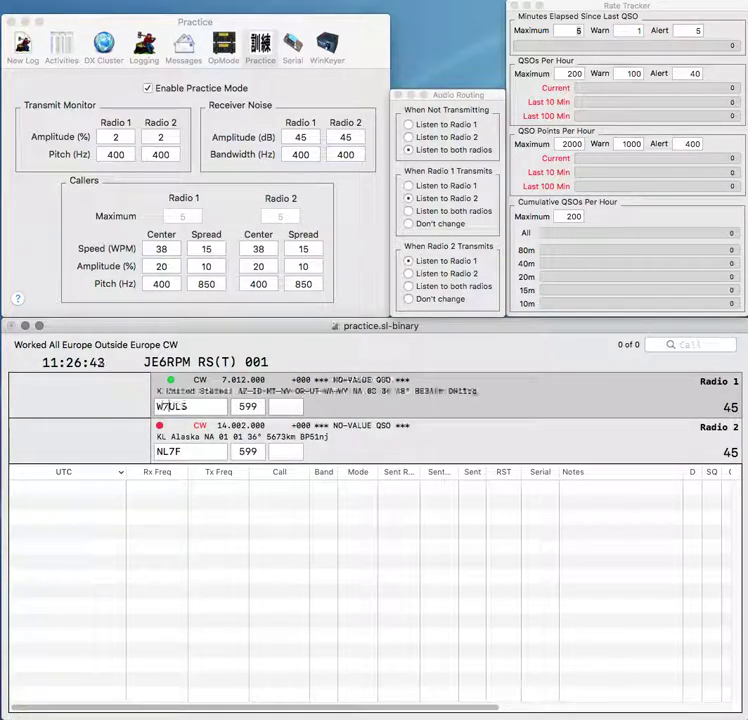
pyautogui.press('BackSpace')
pyautogui.press('Return')
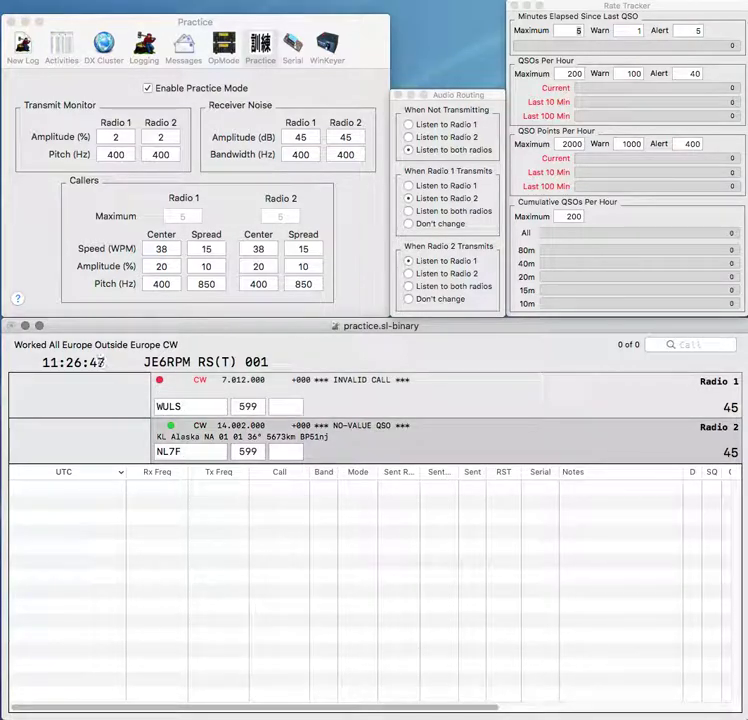
# Step: Delete the 7 from the Radio 2 call and transmit the partial calls NLF and WULS
pyautogui.press('BackSpace')
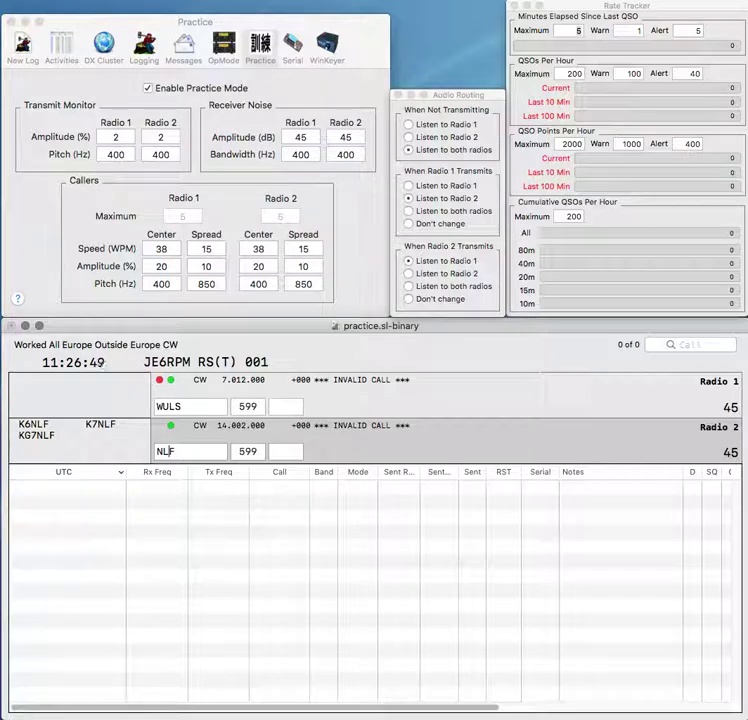
pyautogui.press('\\')
pyautogui.press('Return')
pyautogui.press('Return')
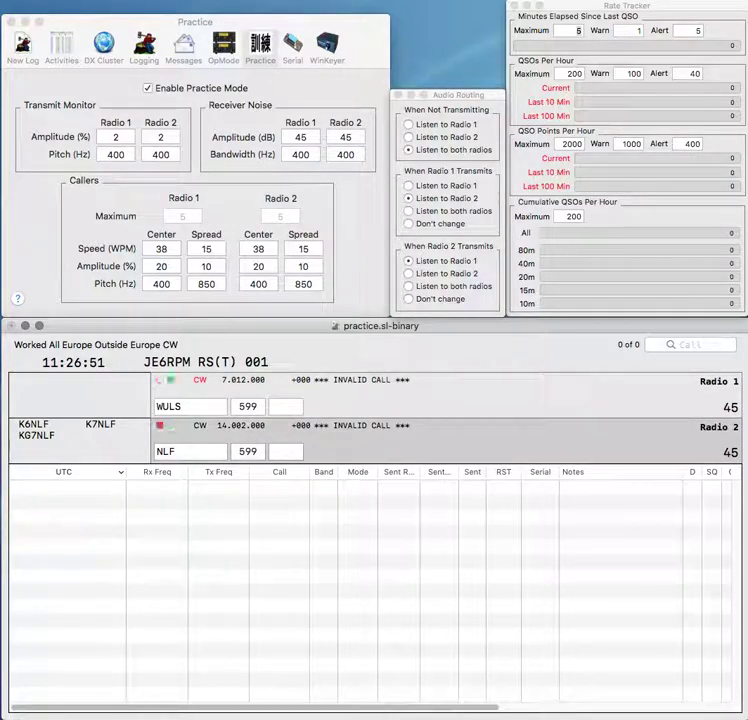
pyautogui.press('BackSpace')
pyautogui.write('K7')
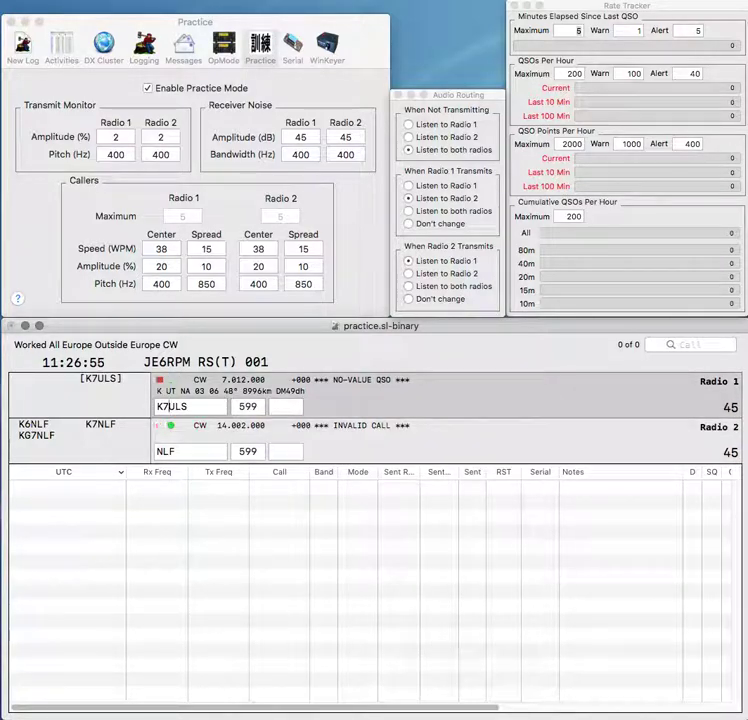
pyautogui.click(158, 451)
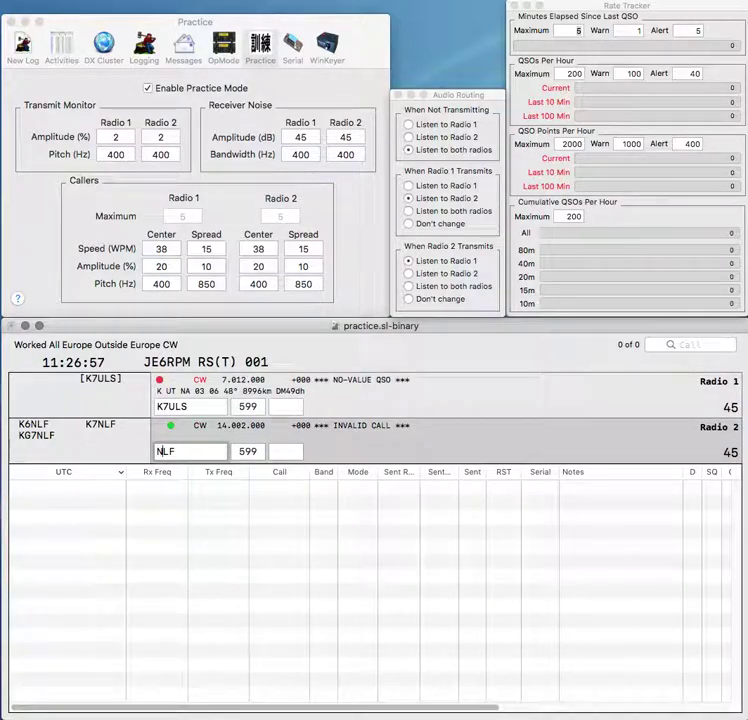
pyautogui.write('7')
pyautogui.press('BackSpace')
pyautogui.write('8')
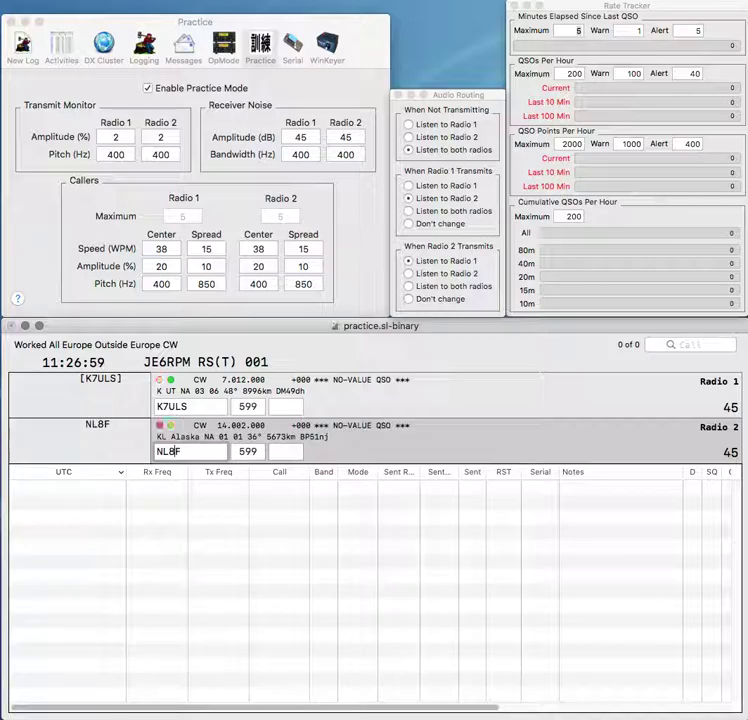
pyautogui.click(286, 406)
pyautogui.write('33')
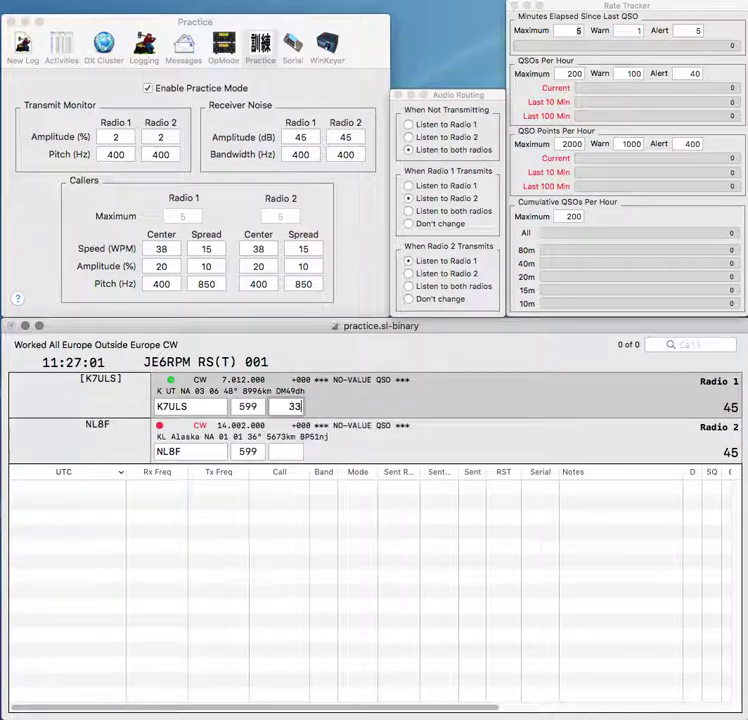
pyautogui.write('2')
pyautogui.press('Return')
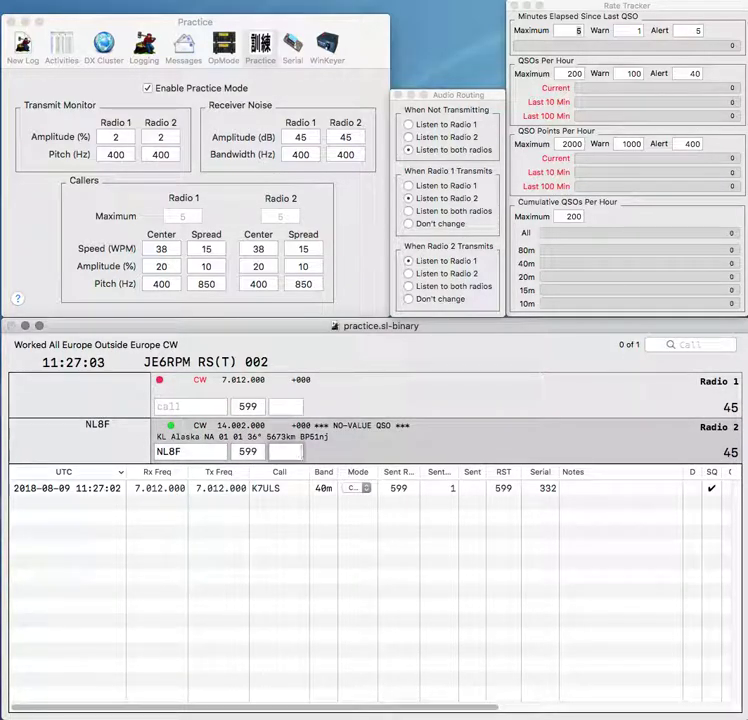
pyautogui.write('72')
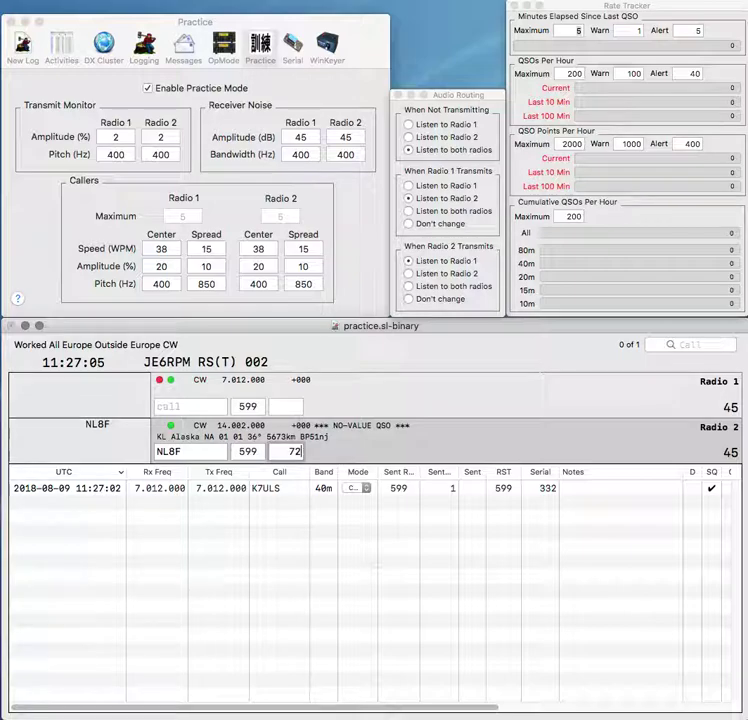
pyautogui.write('2')
pyautogui.press('Return')
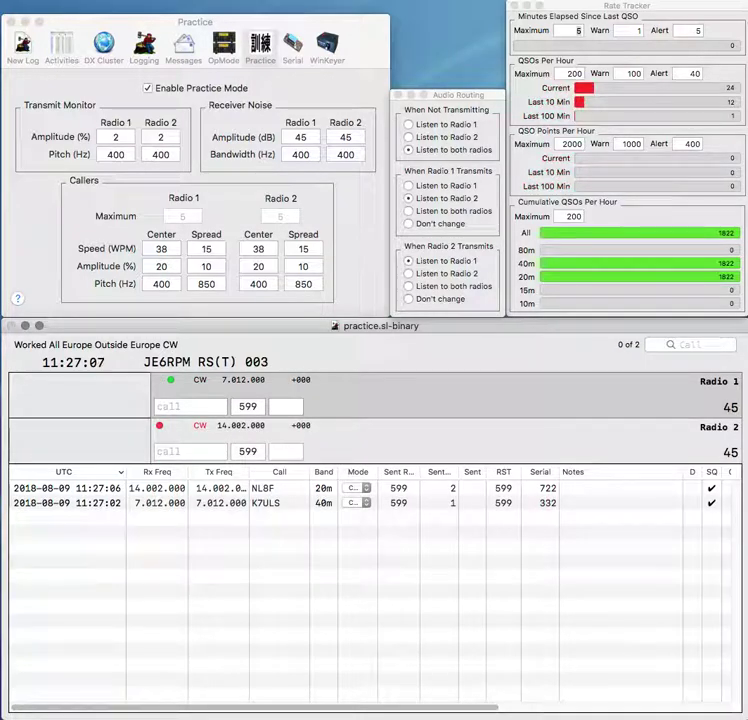
# Step: Enter the partial call DDN on Radio 1, and enter and answer HS0ZLM on Radio 2
pyautogui.write('DDN')
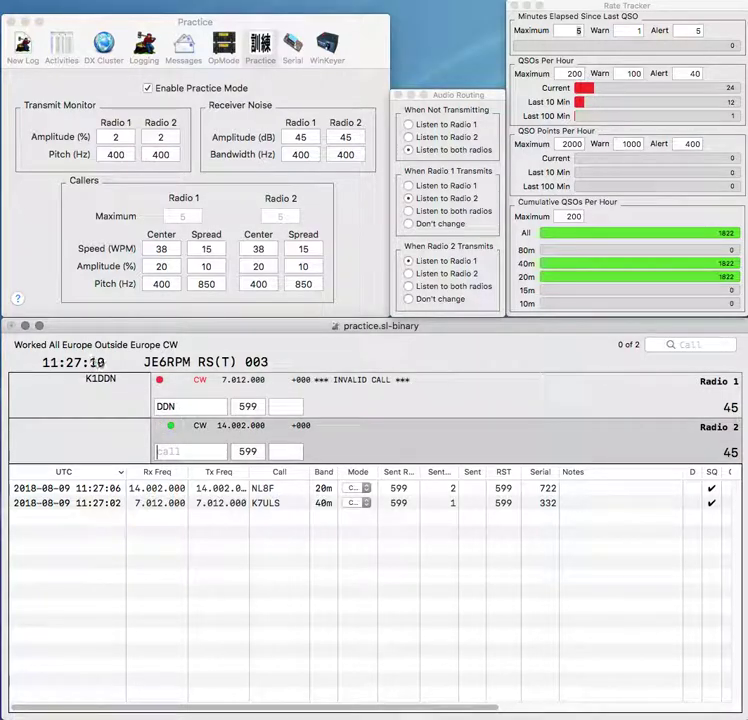
pyautogui.press('\\')
pyautogui.write('0ZLM')
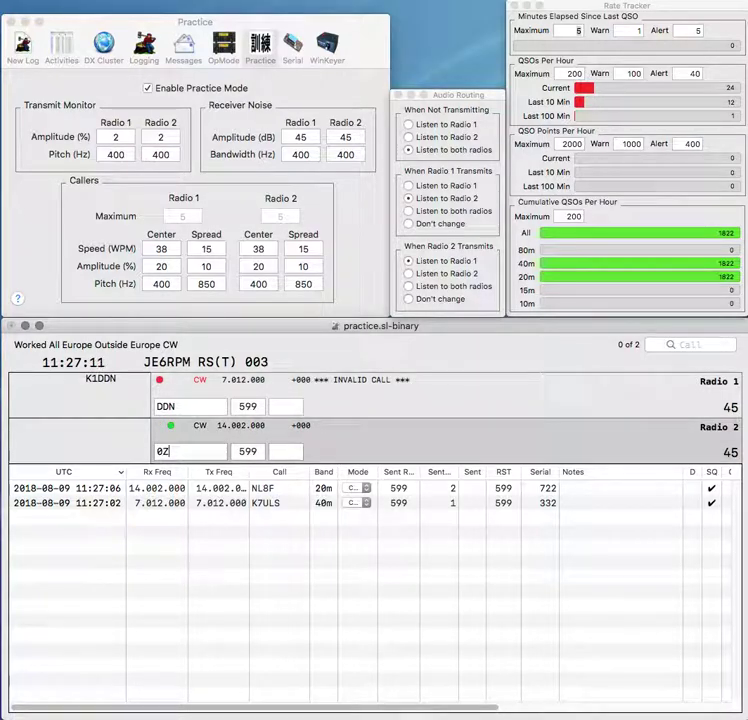
pyautogui.press('Home')
pyautogui.write('HS')
pyautogui.press('Return')
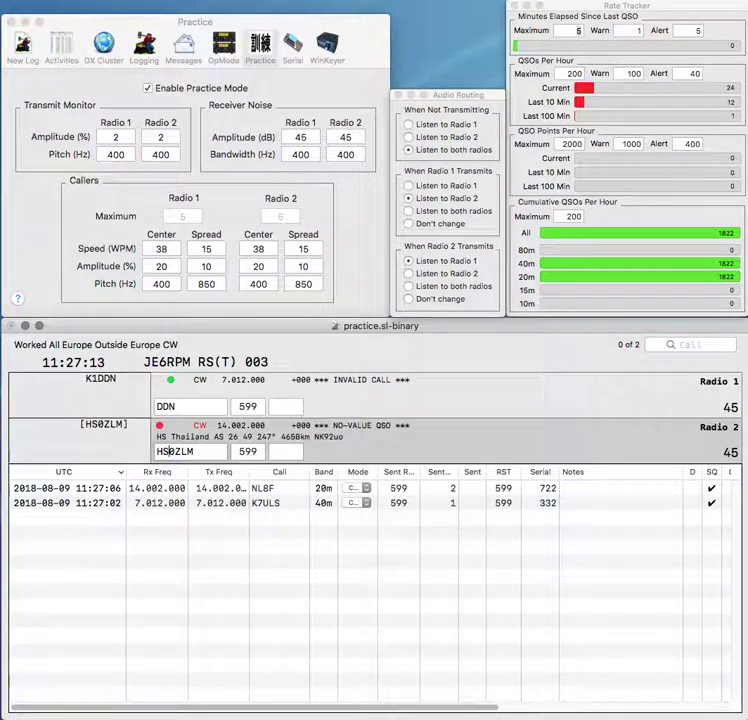
pyautogui.press('\\')
pyautogui.write('K1')
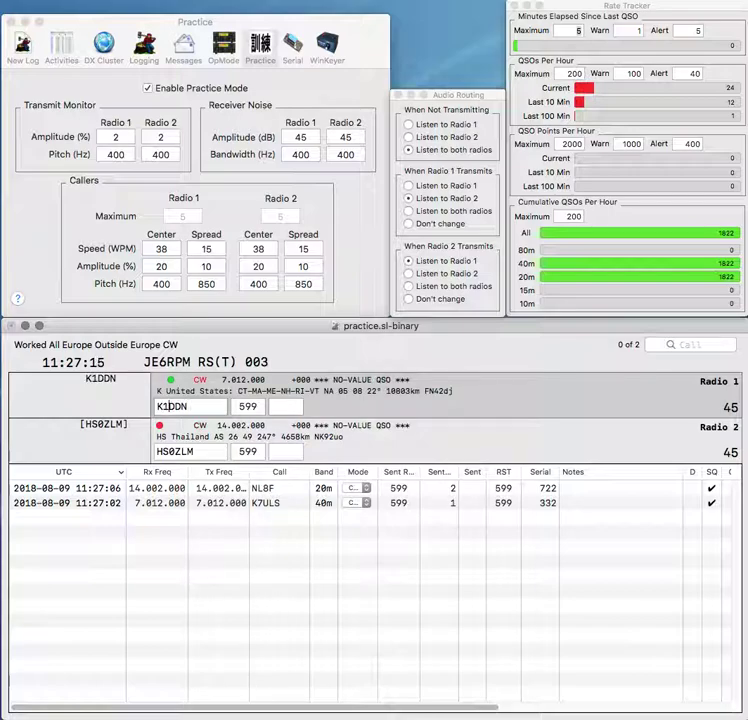
pyautogui.press('Return')
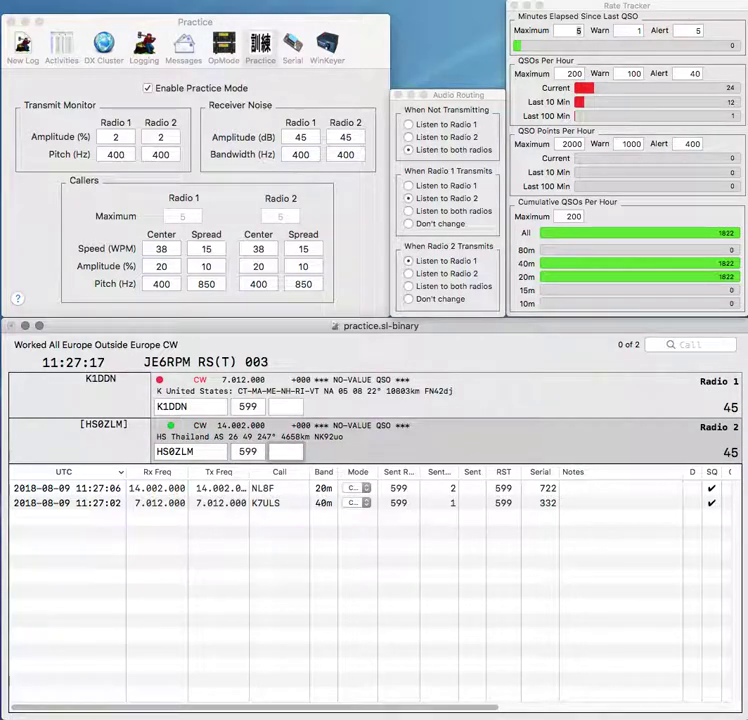
pyautogui.write('910')
pyautogui.press('Return')
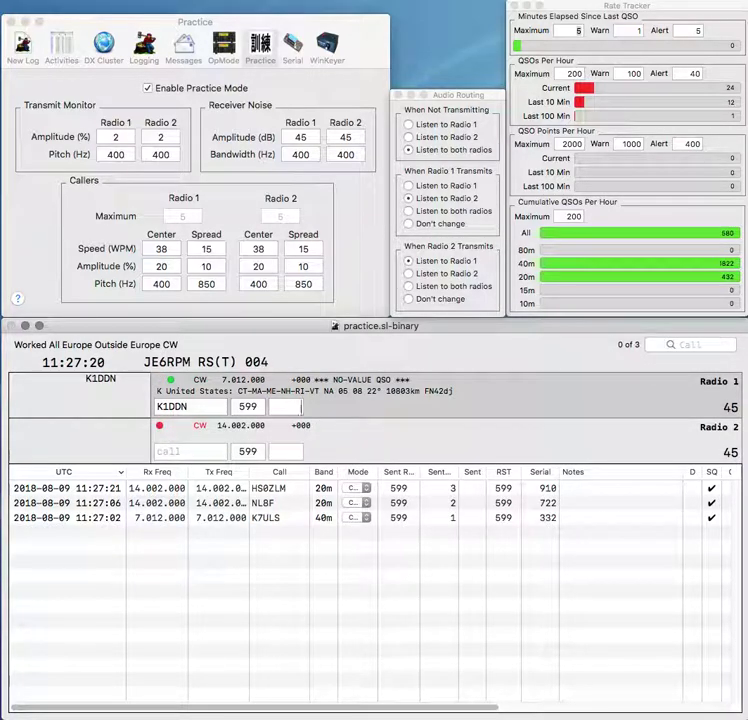
pyautogui.write('5')
pyautogui.write('22')
pyautogui.press('Return')
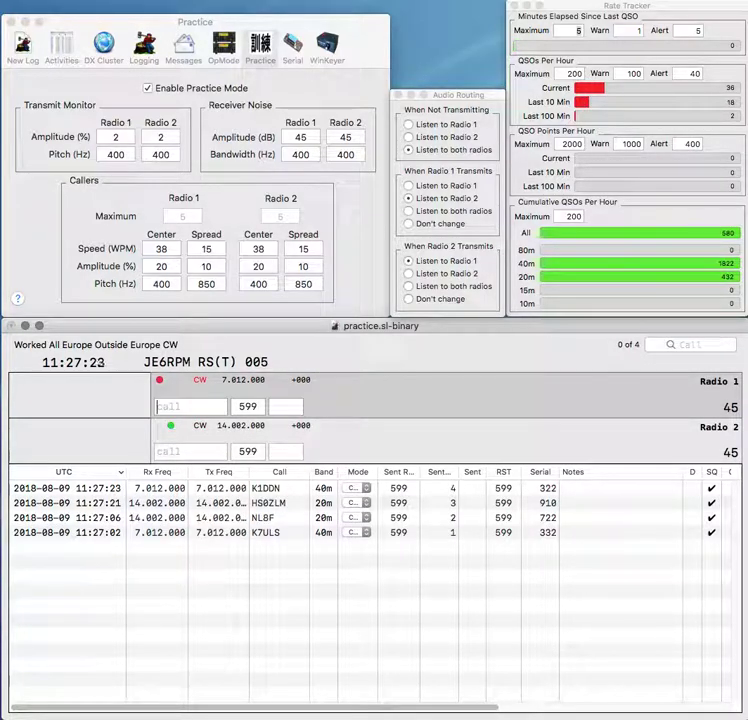
# Step: Enter and send the partial calls J on Radio 2 and SM on Radio 1
pyautogui.write('J')
pyautogui.press('Return')
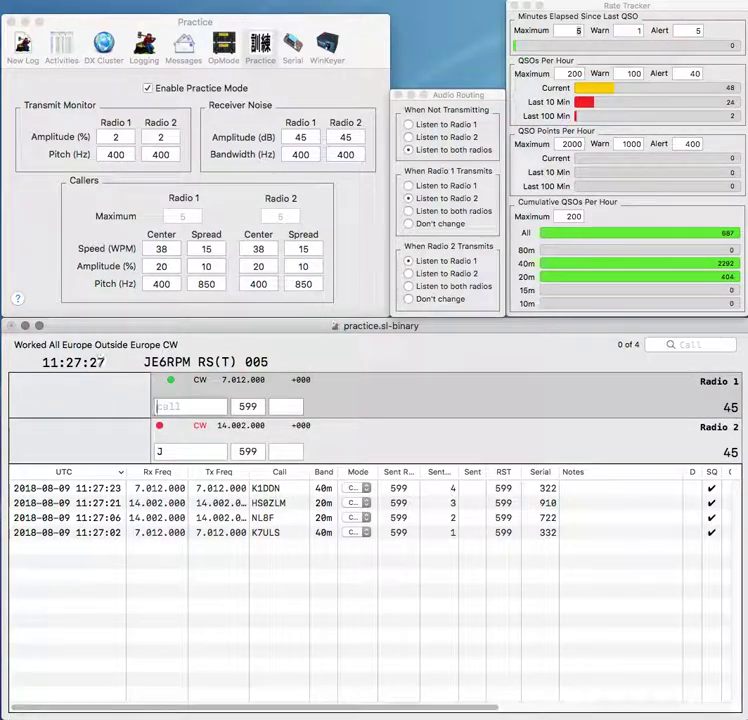
pyautogui.press('Return')
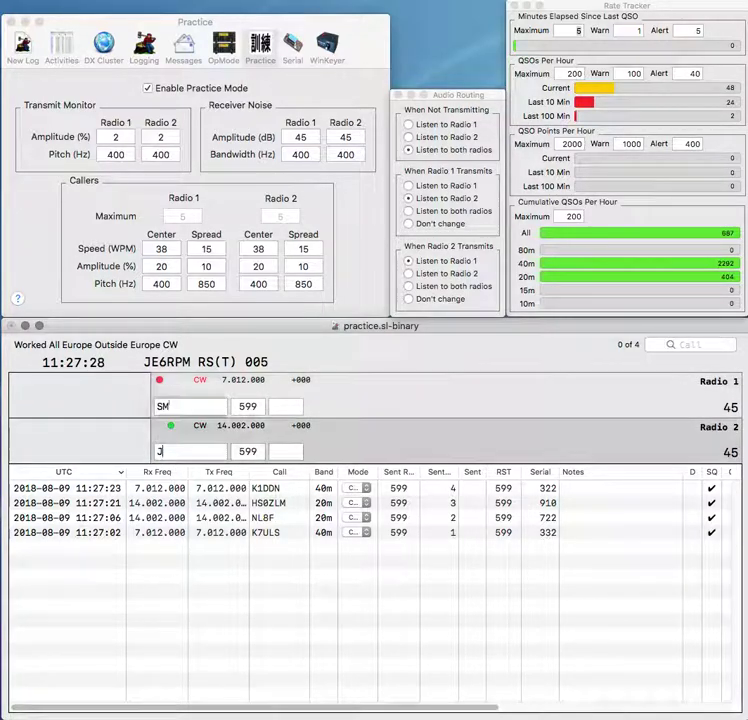
# Step: Replace the Radio 2 call with K0N and complete the Radio 1 call as SM4CTT, sending both
pyautogui.write('K0')
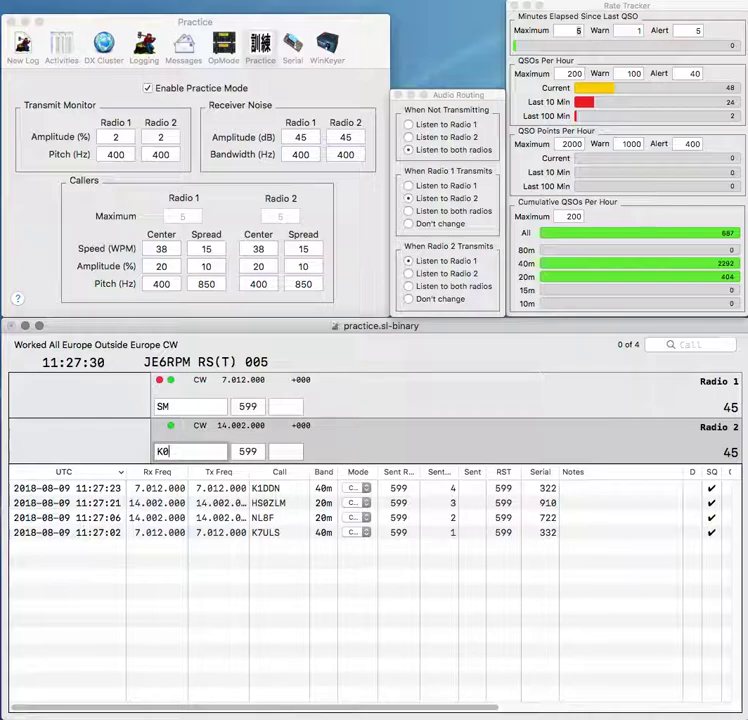
pyautogui.write('N')
pyautogui.press('Return')
pyautogui.write('SM4CTT')
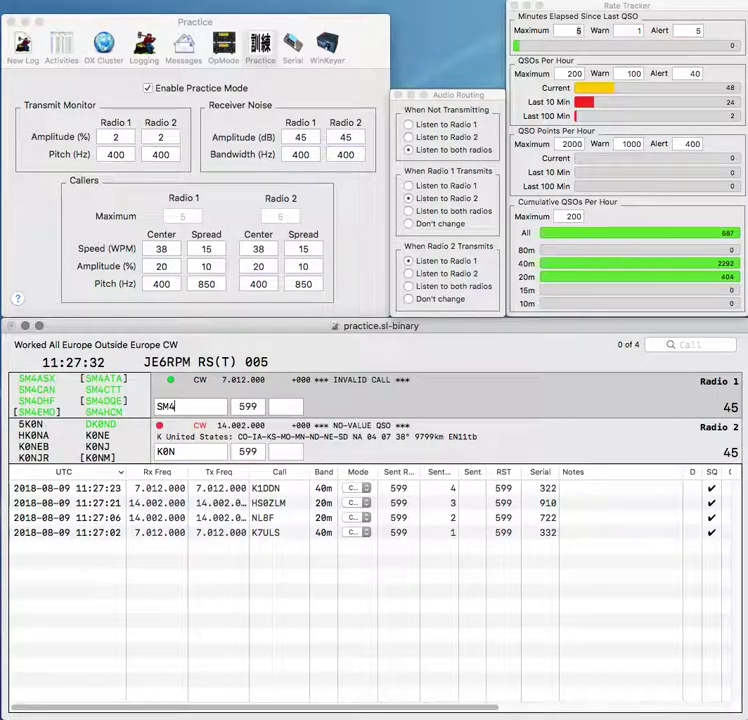
pyautogui.press('Return')
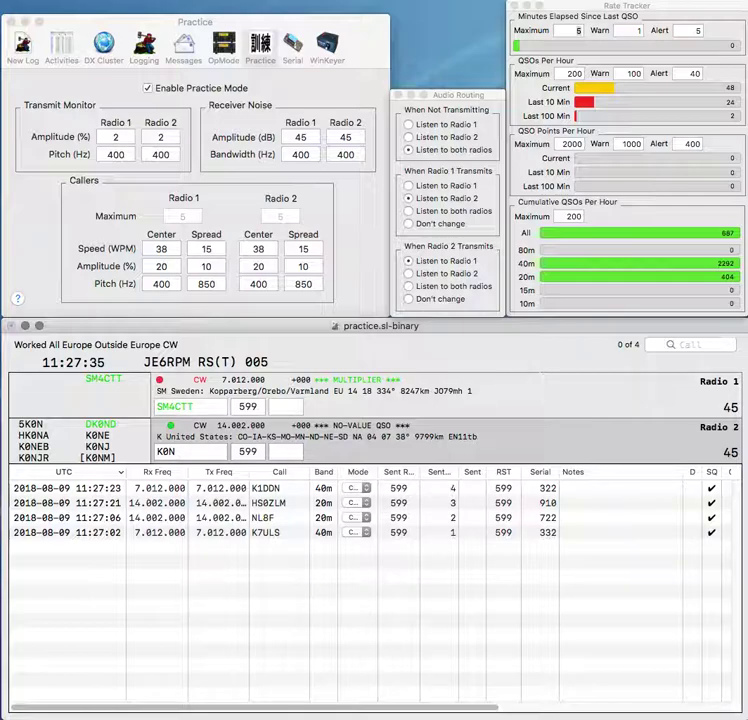
# Step: Correct the Radio 2 call to OK7N and send it
pyautogui.press('Left')
pyautogui.press('BackSpace')
pyautogui.write('7')
pyautogui.press('Left')
pyautogui.press('Left')
pyautogui.write('OO')
pyautogui.press('BackSpace')
pyautogui.press('Return')
pyautogui.write('753')
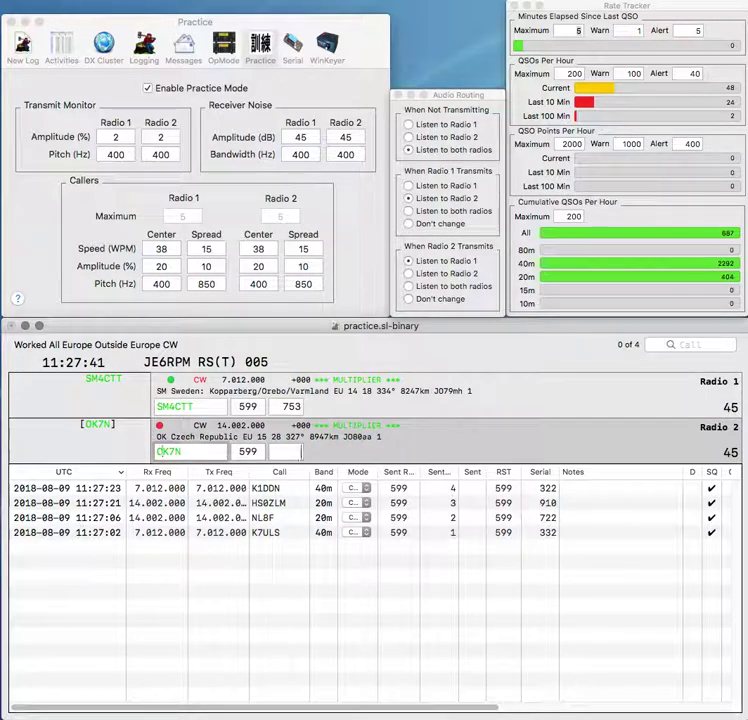
pyautogui.press('Return')
pyautogui.write('802')
pyautogui.press('Return')
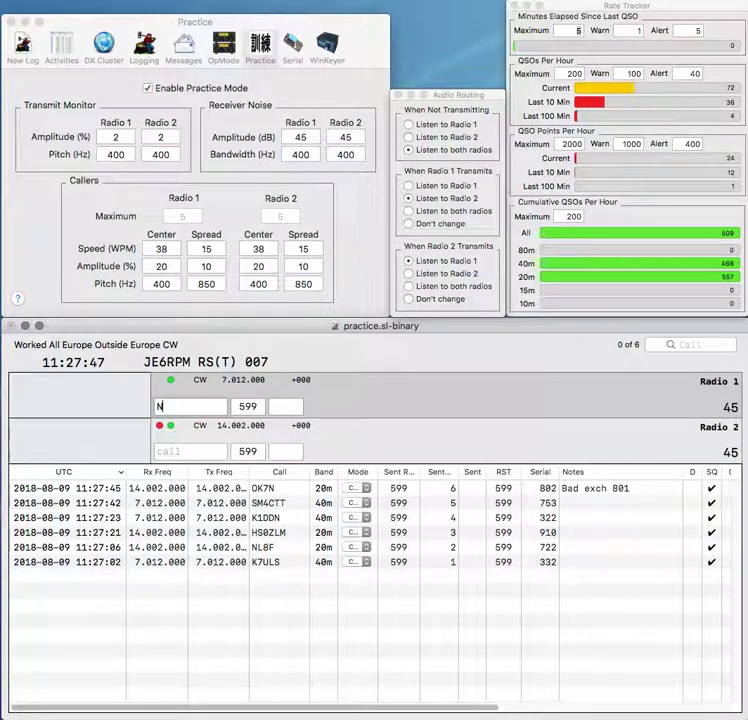
# Step: Enter DA1A on Radio 2 and the partial call CN on Radio 1, and transmit them
pyautogui.press('Return')
pyautogui.write('DA1A')
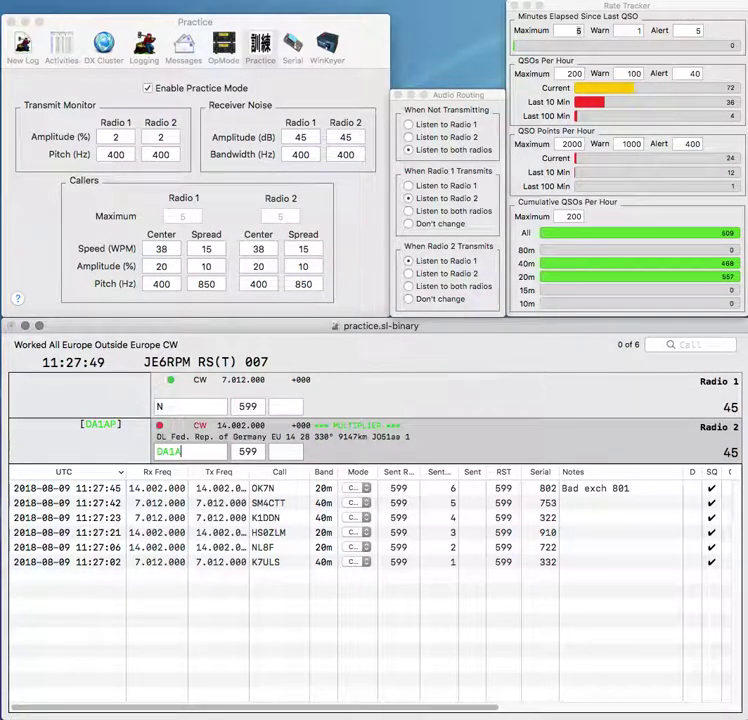
pyautogui.press('\\')
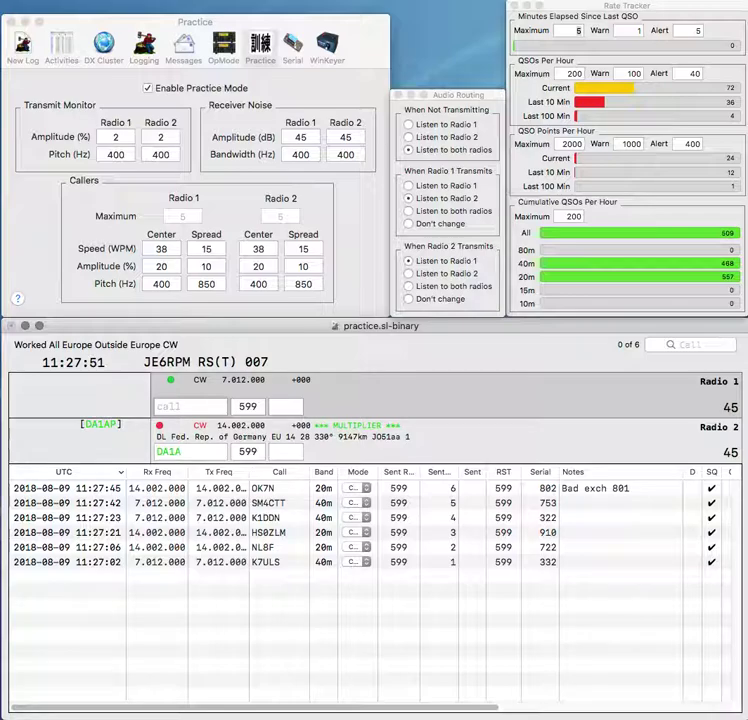
pyautogui.write('NC')
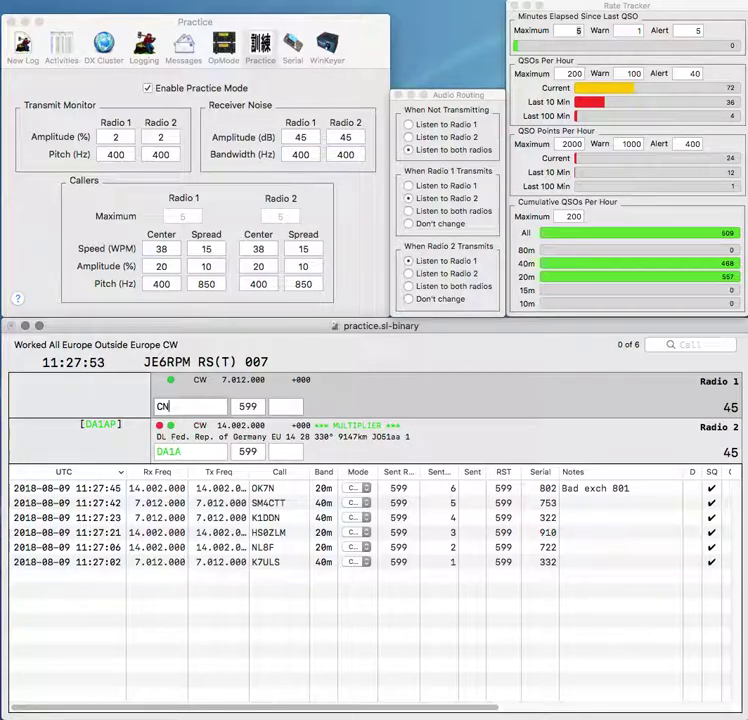
pyautogui.press('Return')
pyautogui.press('Return')
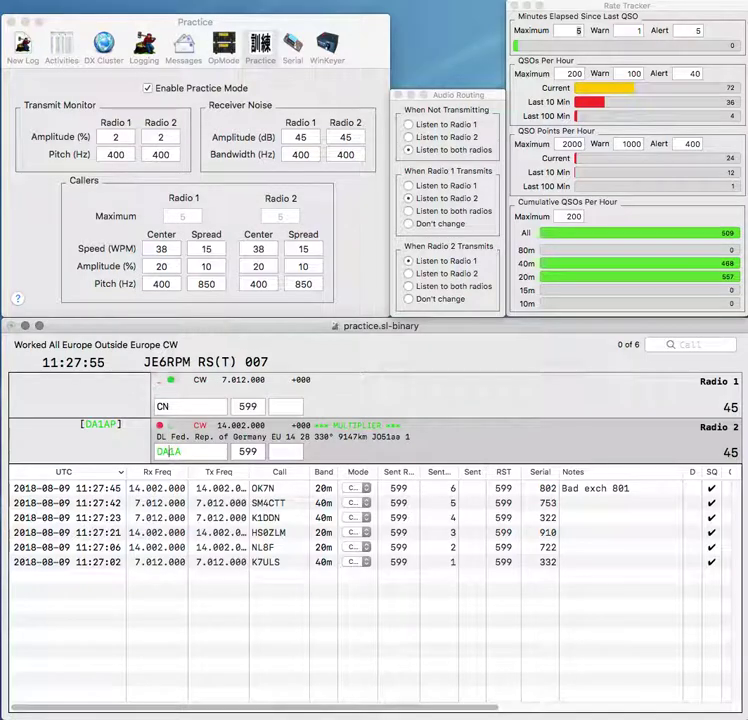
# Step: Correct the Radio 1 call to DJ9CN and the Radio 2 call to HA1A, sending each
pyautogui.write('DJ')
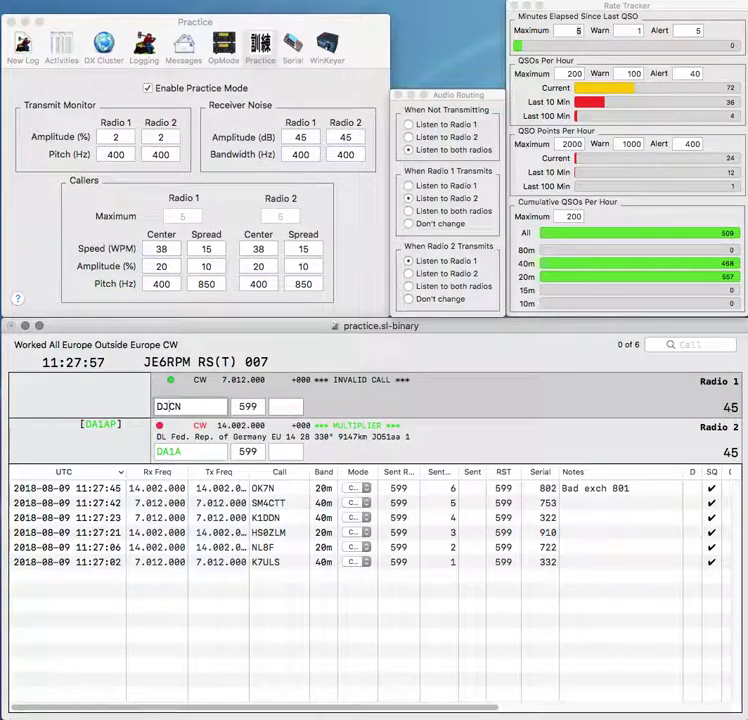
pyautogui.write('9')
pyautogui.press('Return')
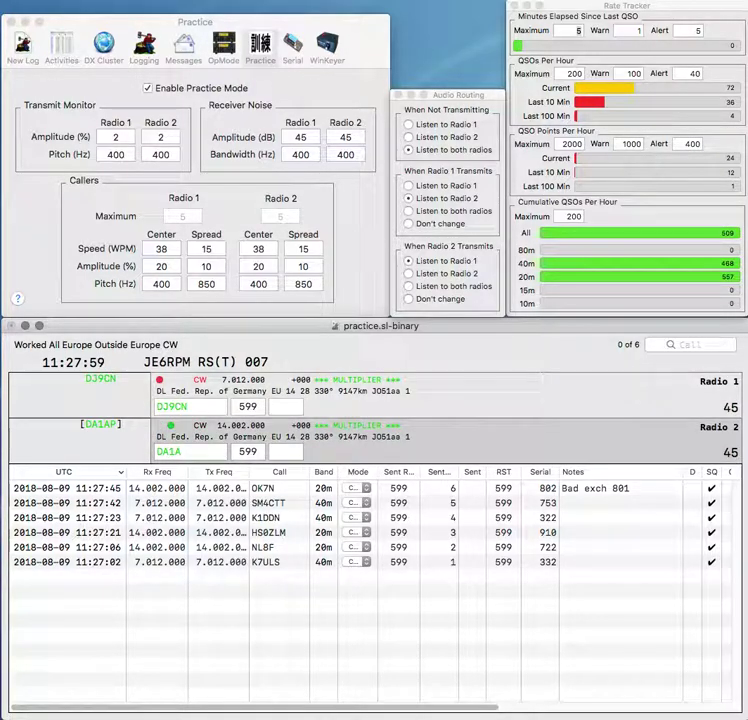
pyautogui.press('Delete')
pyautogui.write('H')
pyautogui.press('Return')
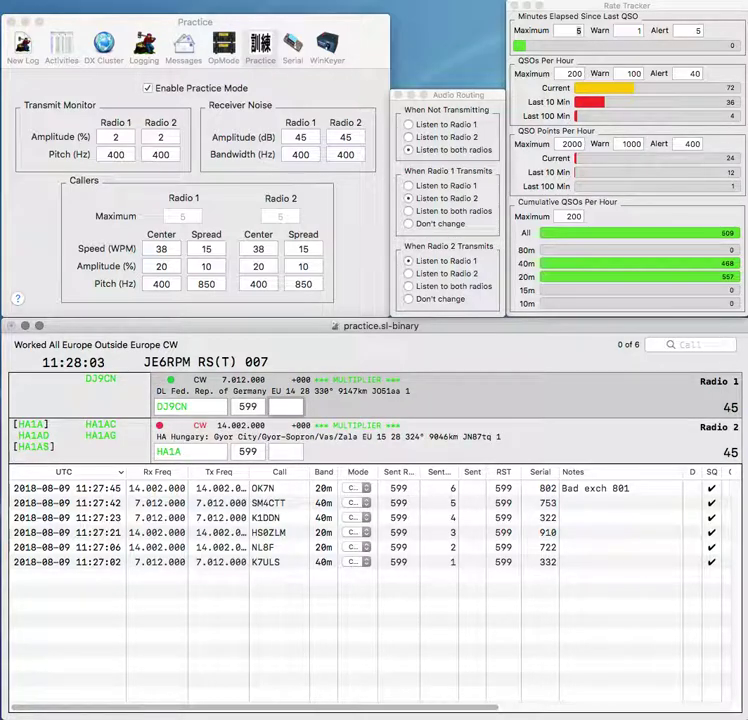
# Step: Log DJ9CN on Radio 1 with received serial 857 and HA1A on Radio 2 with received serial 376
pyautogui.write('857')
pyautogui.press('Return')
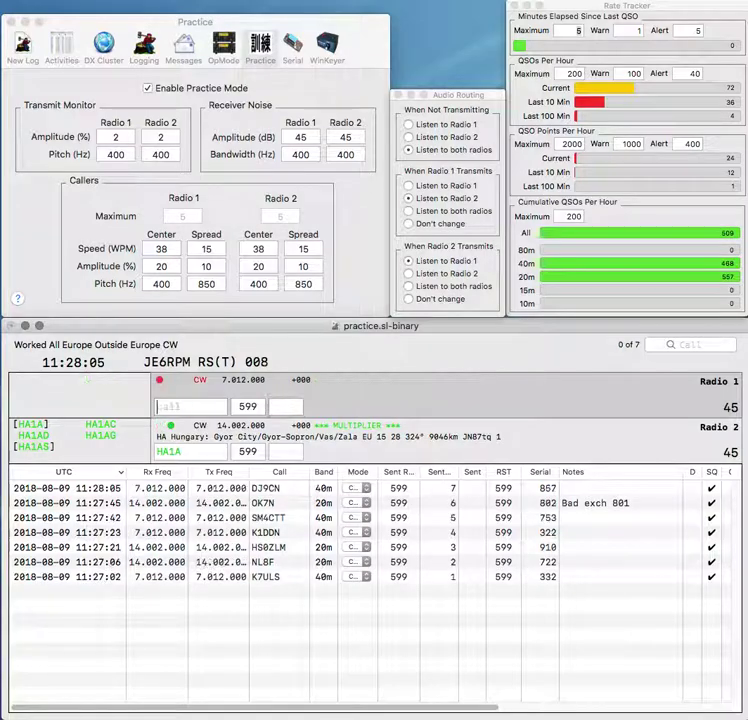
pyautogui.write('376')
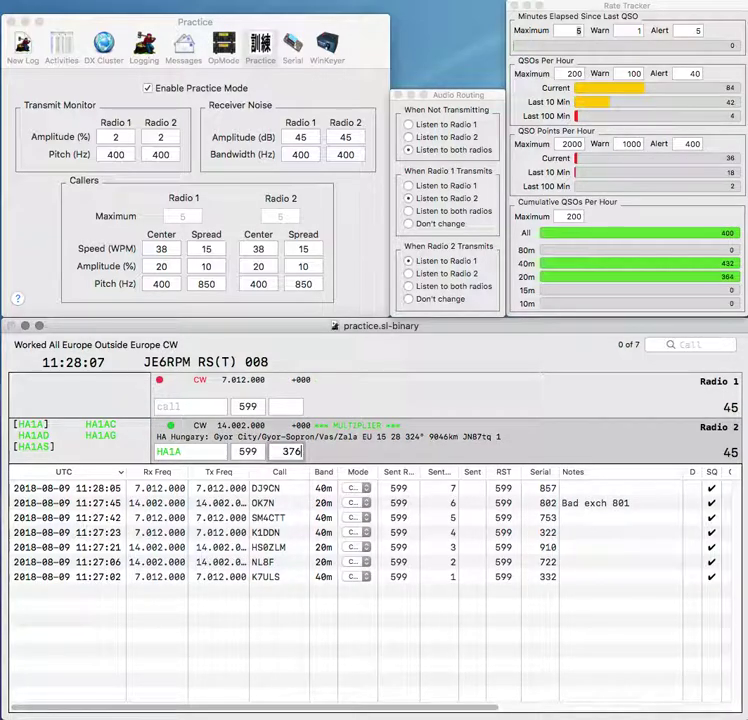
pyautogui.press('Return')
pyautogui.write('JA')
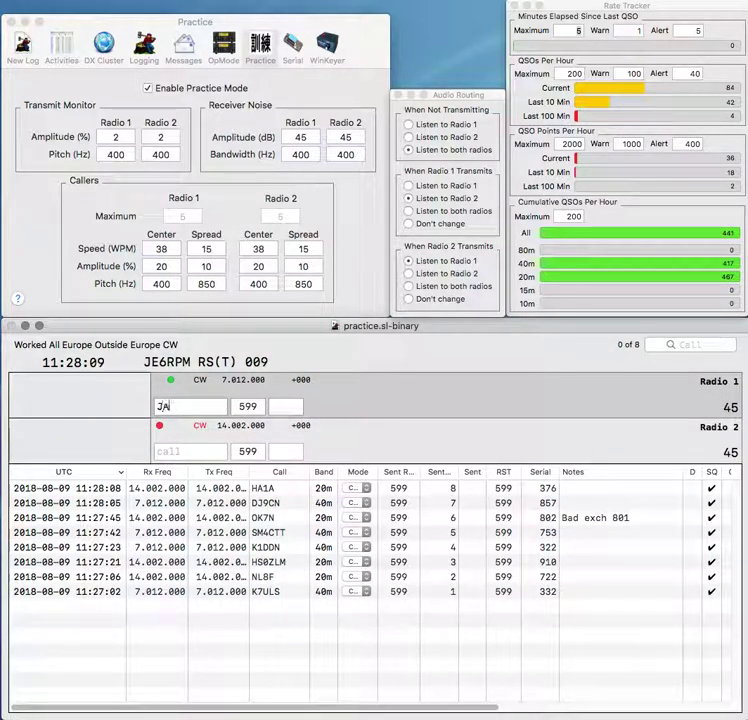
pyautogui.write('3RAG')
pyautogui.press('BackSpace')
pyautogui.write('Z')
pyautogui.press('Return')
pyautogui.write('WWD')
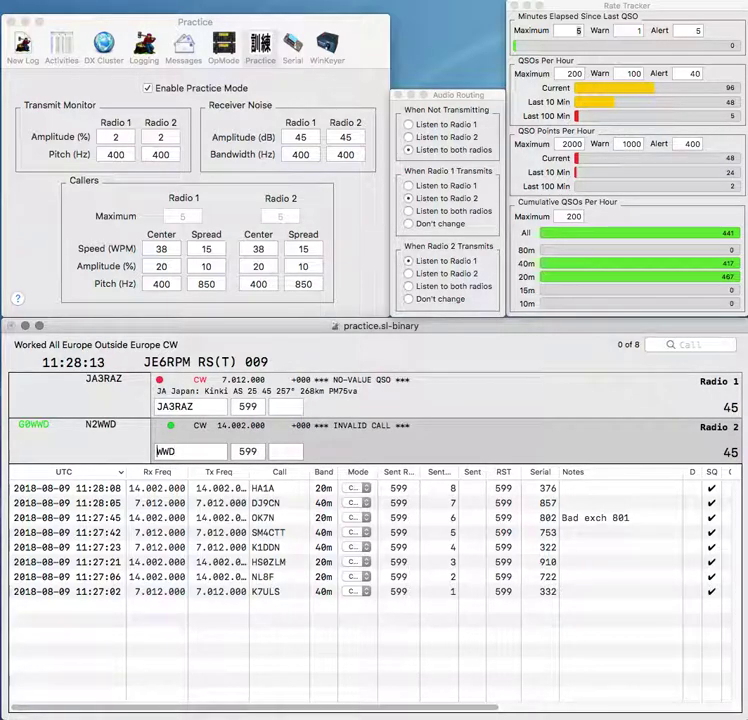
pyautogui.write('N2')
pyautogui.press('Return')
pyautogui.press('space')
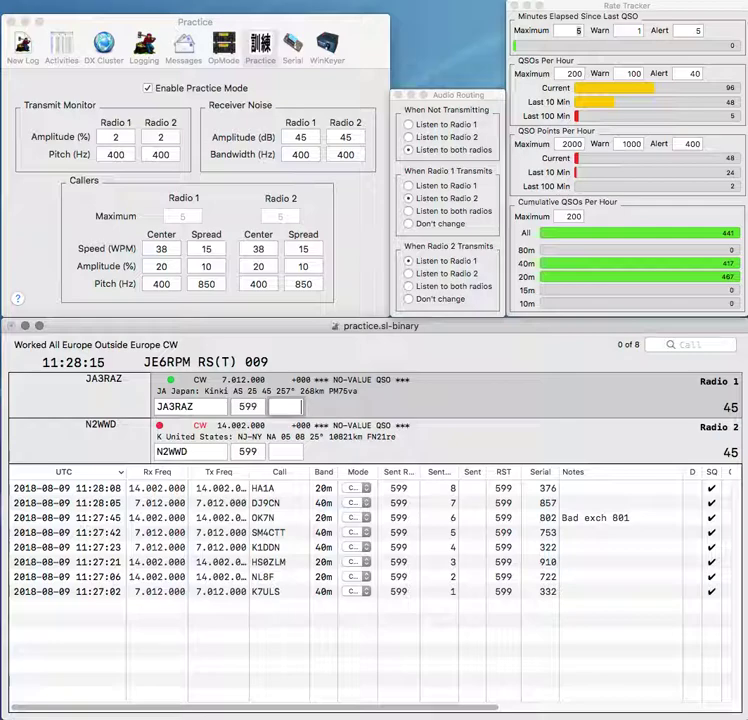
pyautogui.write('995')
pyautogui.press('Return')
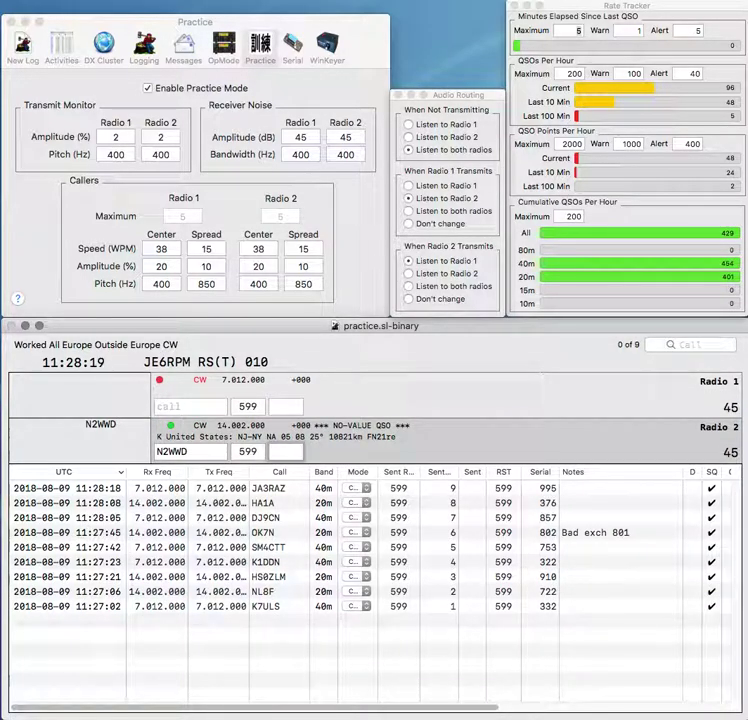
pyautogui.press('Return')
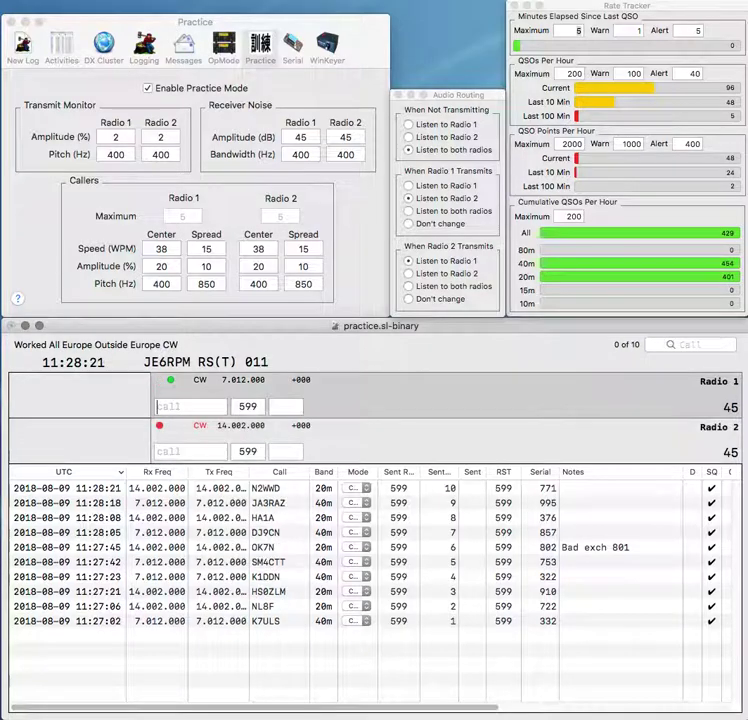
# Step: Send the partial call JH8 on Radio 1 and enter the fragment 9 on Radio 2
pyautogui.write('JH8')
pyautogui.press('Return')
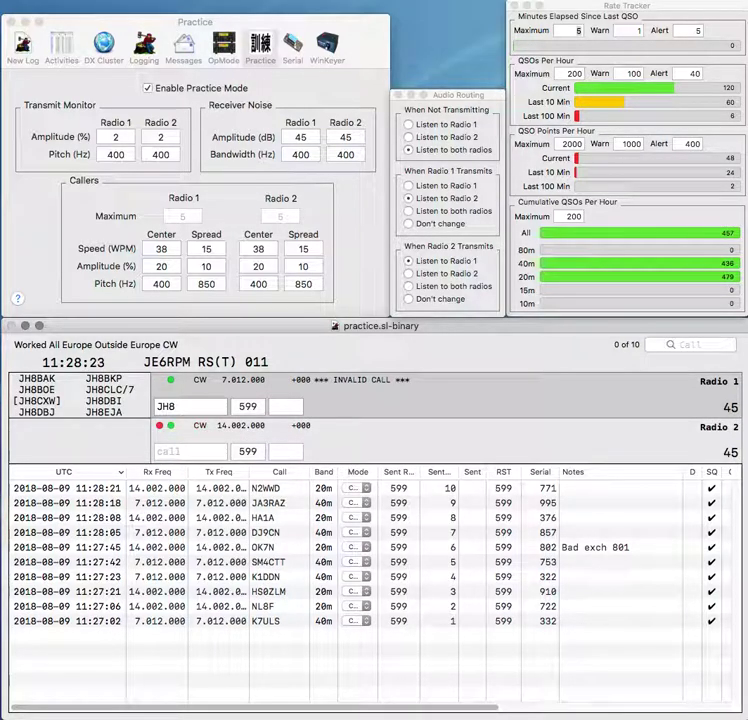
pyautogui.write('9')
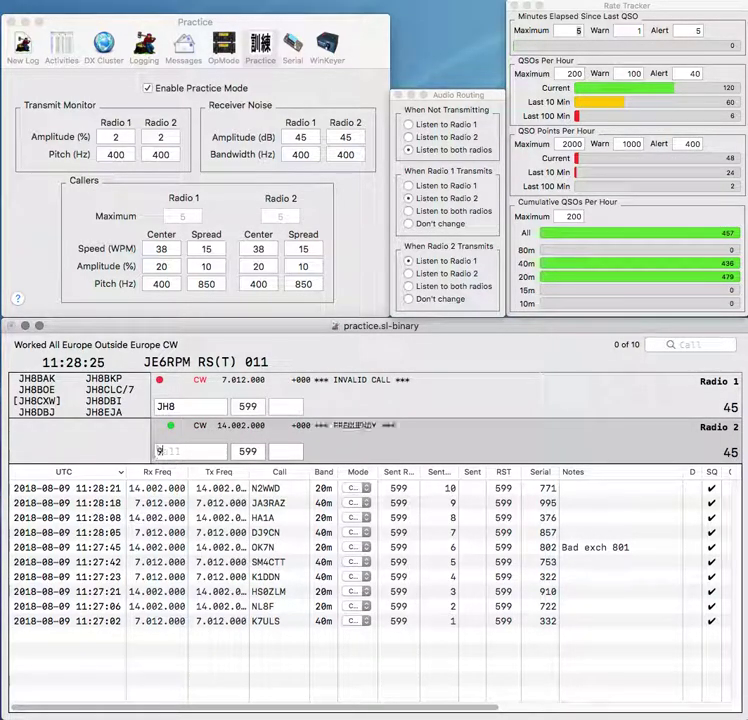
pyautogui.hotkey('ctrl', 'Left')
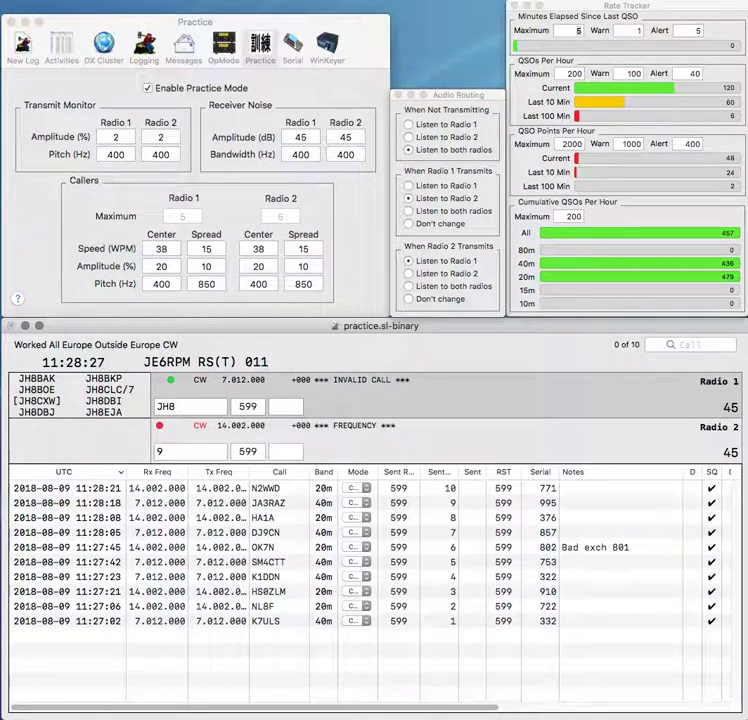
pyautogui.press('BackSpace')
pyautogui.write('9')
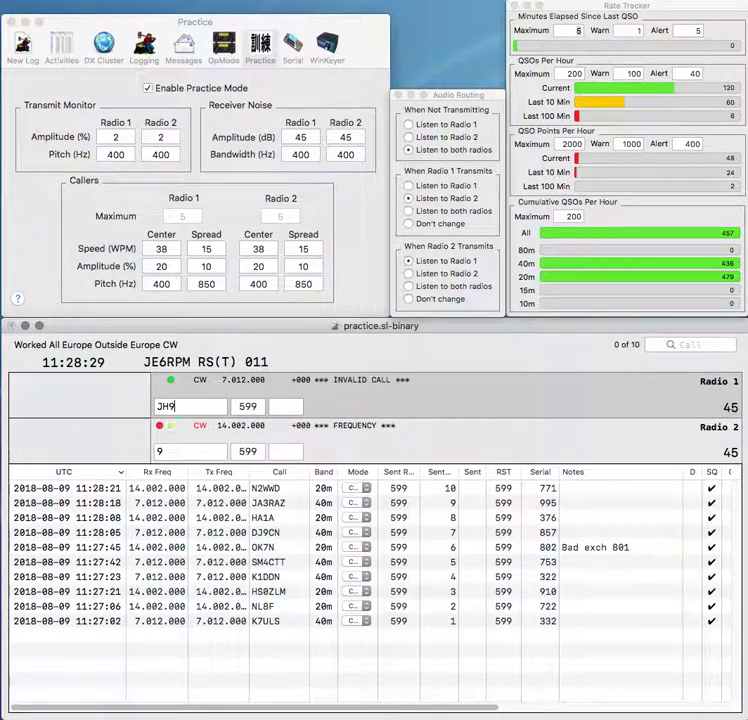
pyautogui.write('AUB')
pyautogui.press('Return')
pyautogui.write('MLT/')
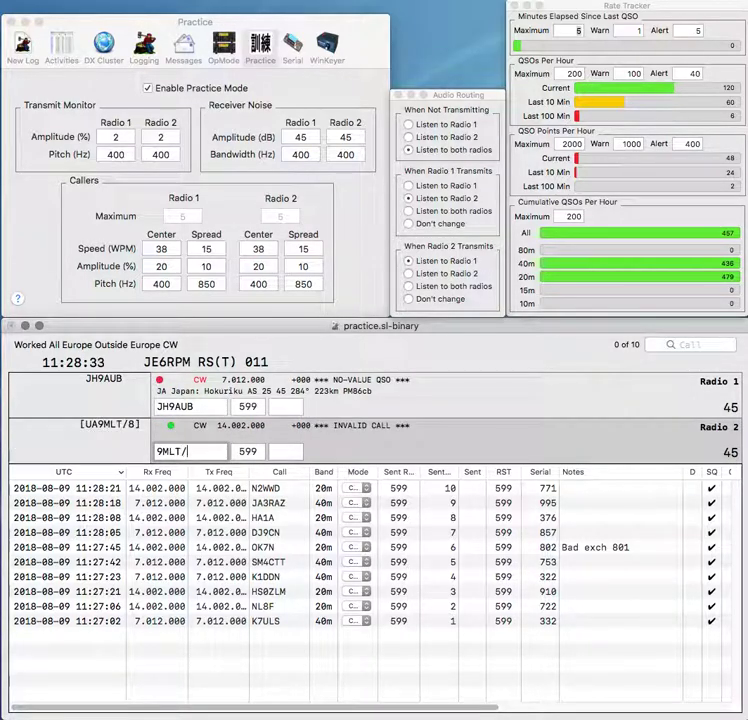
pyautogui.write('UA')
pyautogui.press('Return')
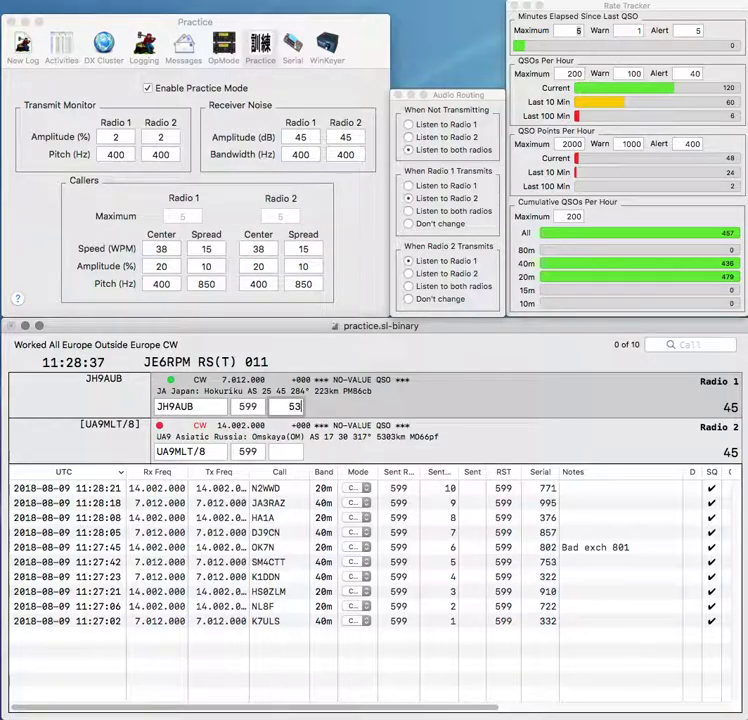
# Step: Log JH9AUB on Radio 1 with received serial 532 and UA9MLT/8 on Radio 2 with received serial 641
pyautogui.press('Return')
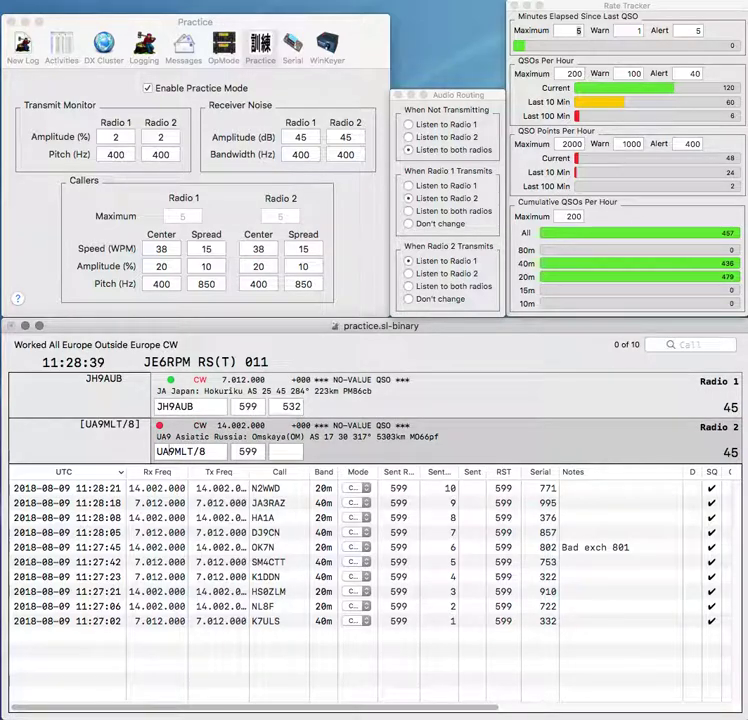
pyautogui.press('Tab')
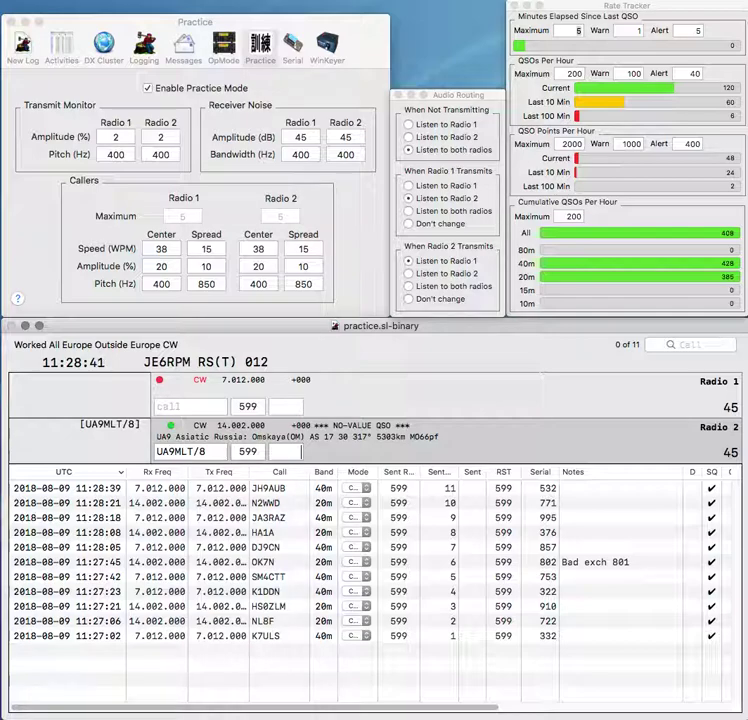
pyautogui.write('641')
pyautogui.press('Return')
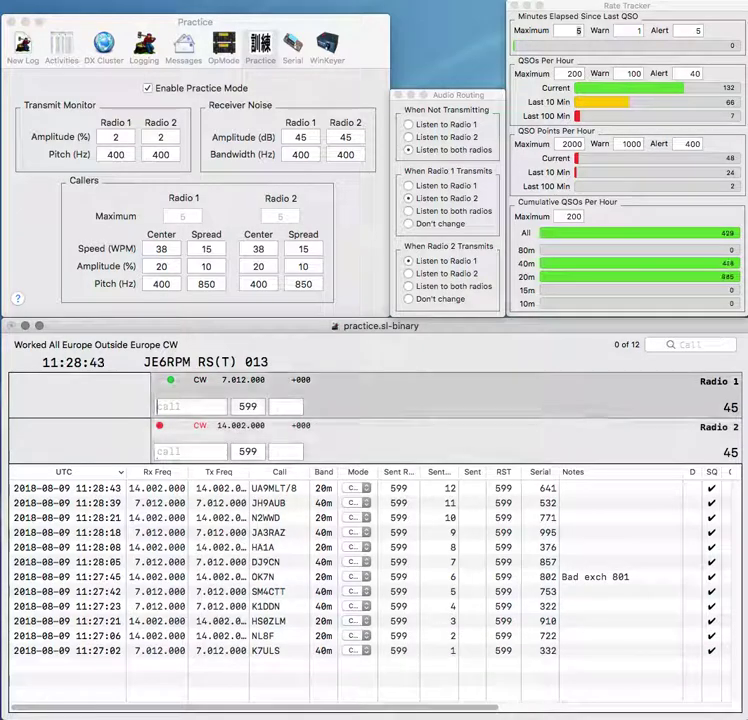
# Step: Enter the partial call WJC on Radio 1 and the call K1XE on Radio 2, and transmit them
pyautogui.write('WJC')
pyautogui.press('Return')
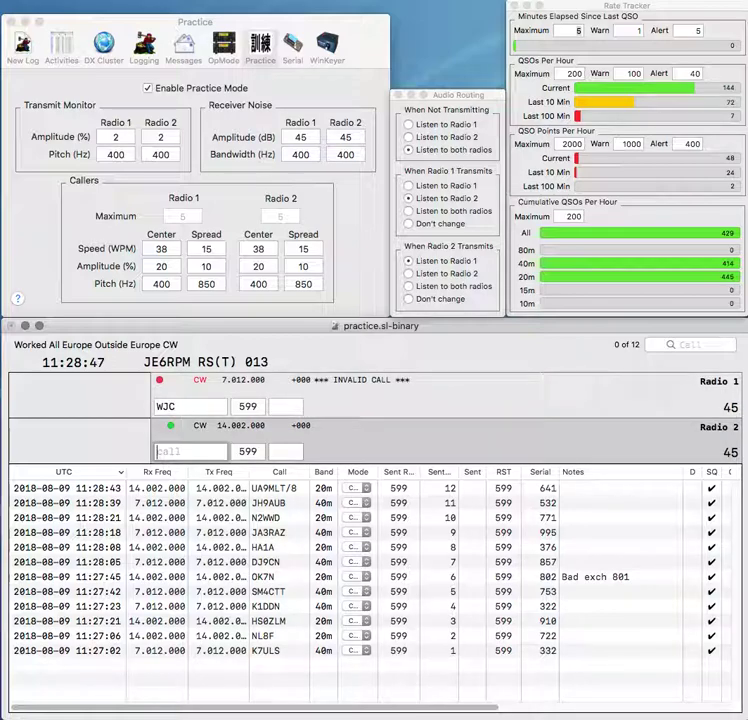
pyautogui.write('X')
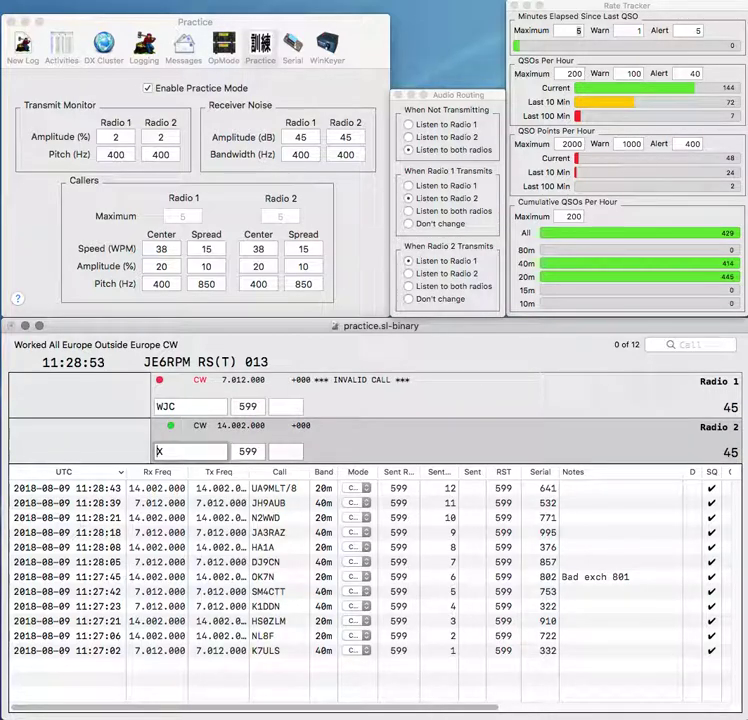
pyautogui.write('K1XE')
pyautogui.press('Return')
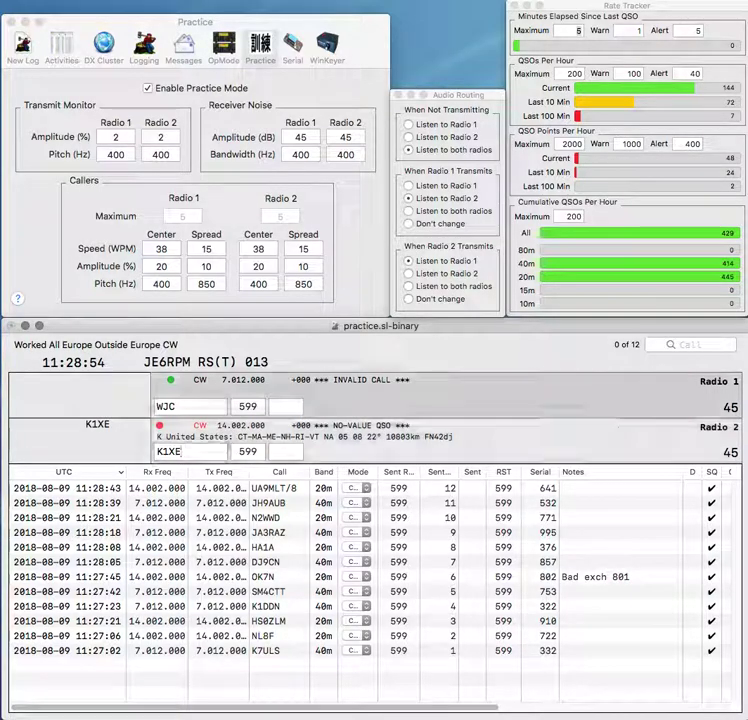
# Step: Change the Radio 1 call to the partial W1J and transmit it
pyautogui.write('1')
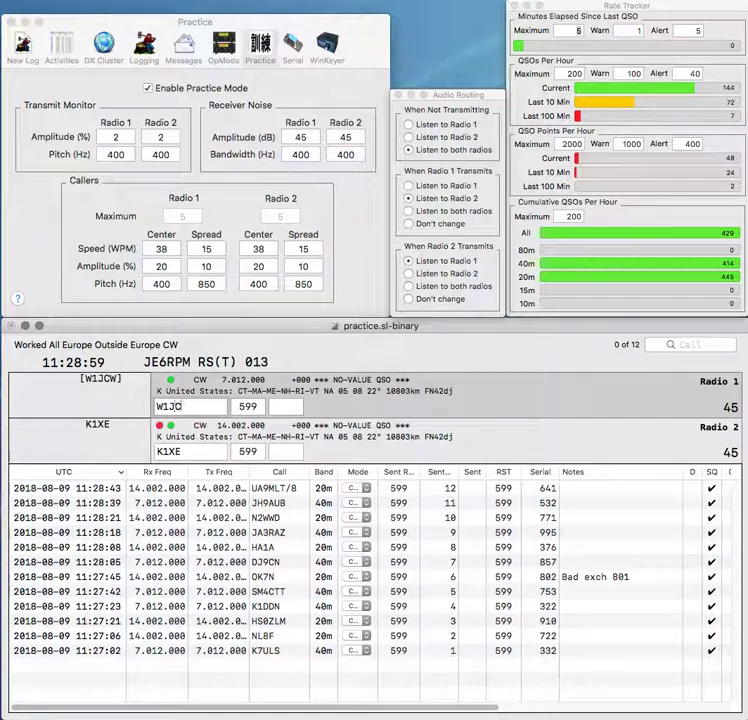
pyautogui.press('BackSpace')
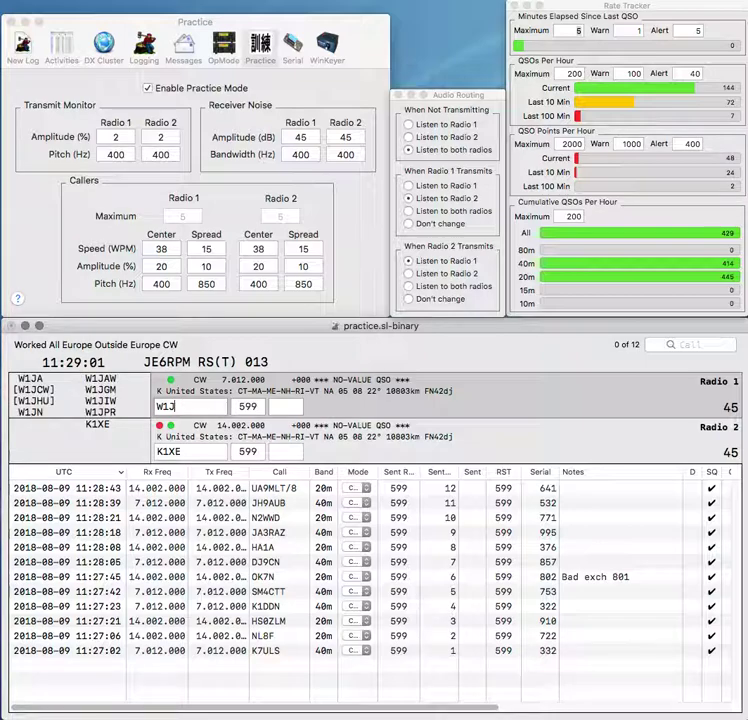
pyautogui.press('Up')
pyautogui.press('Return')
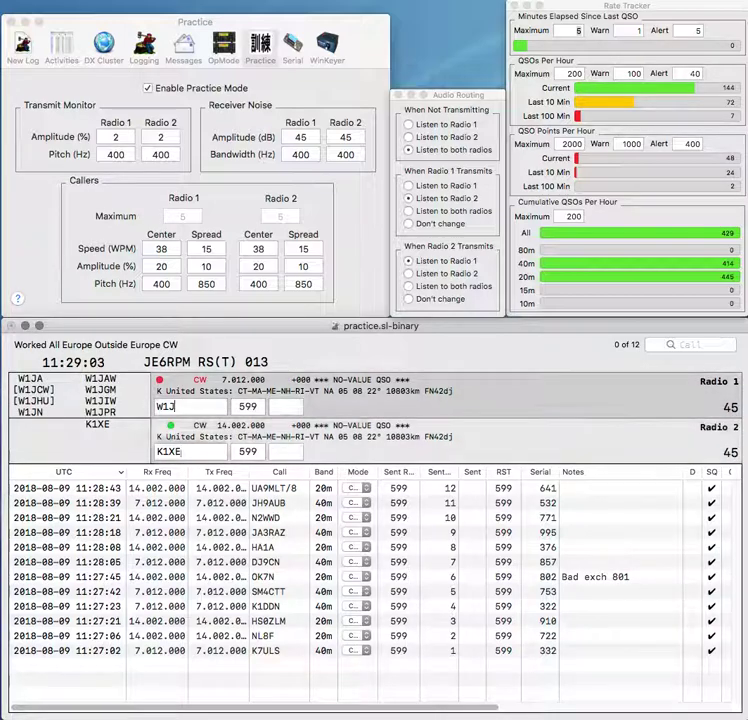
pyautogui.press('Down')
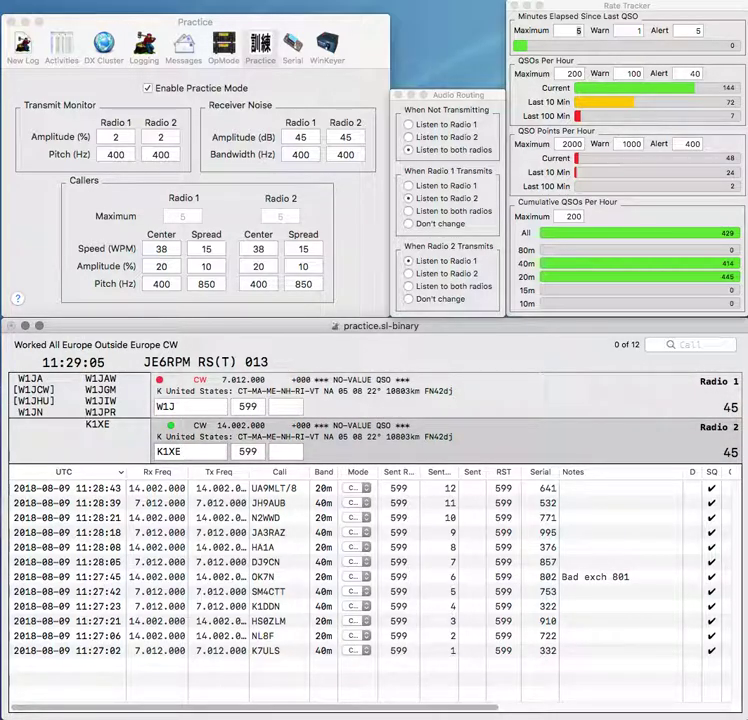
pyautogui.press('Return')
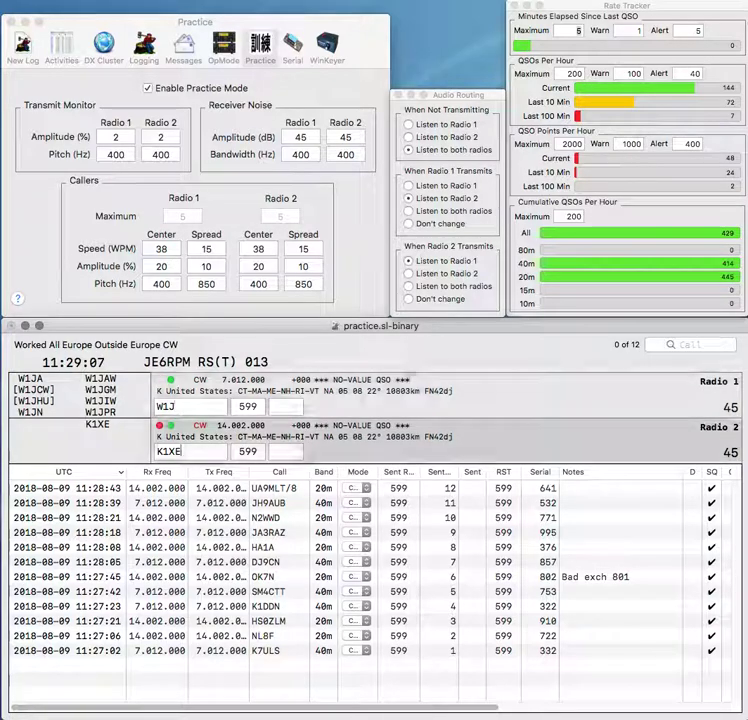
pyautogui.write('7')
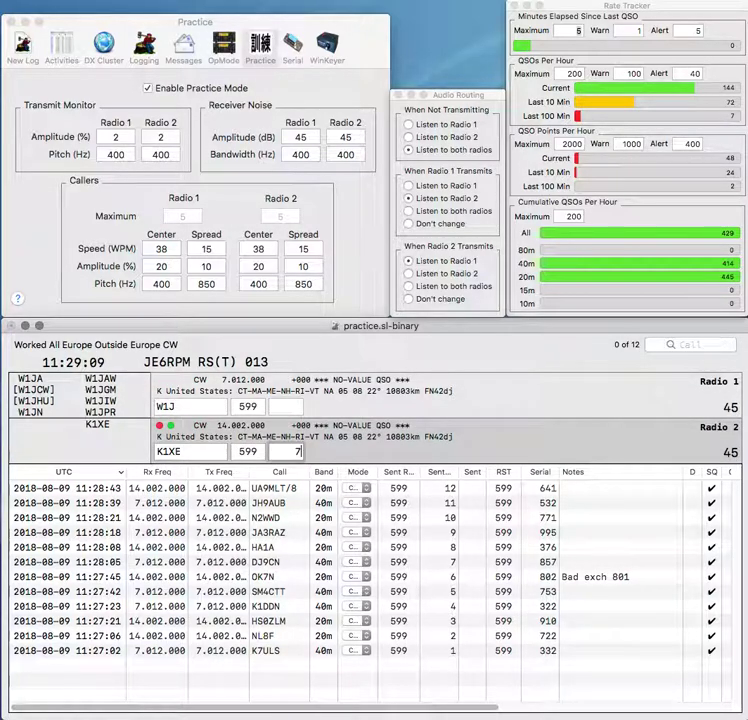
pyautogui.write('54')
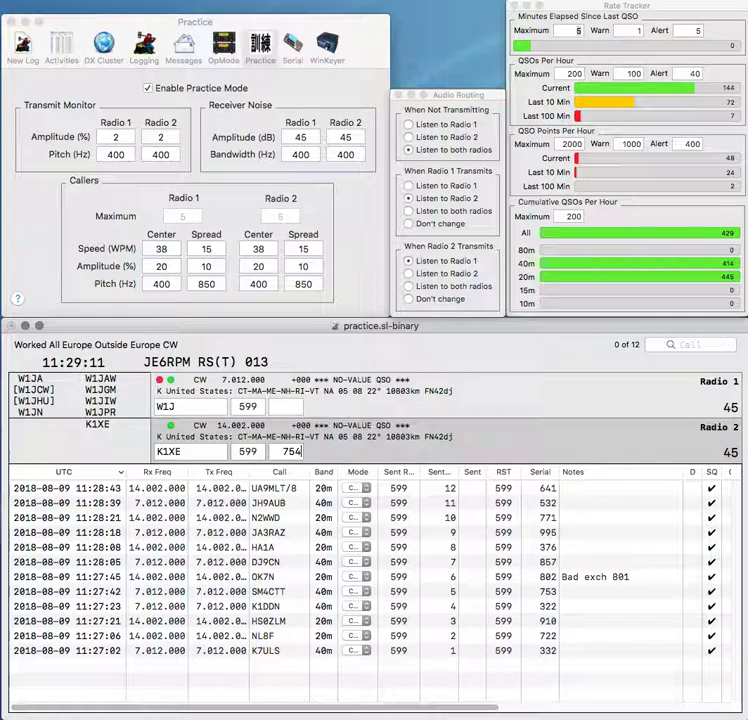
pyautogui.press('Return')
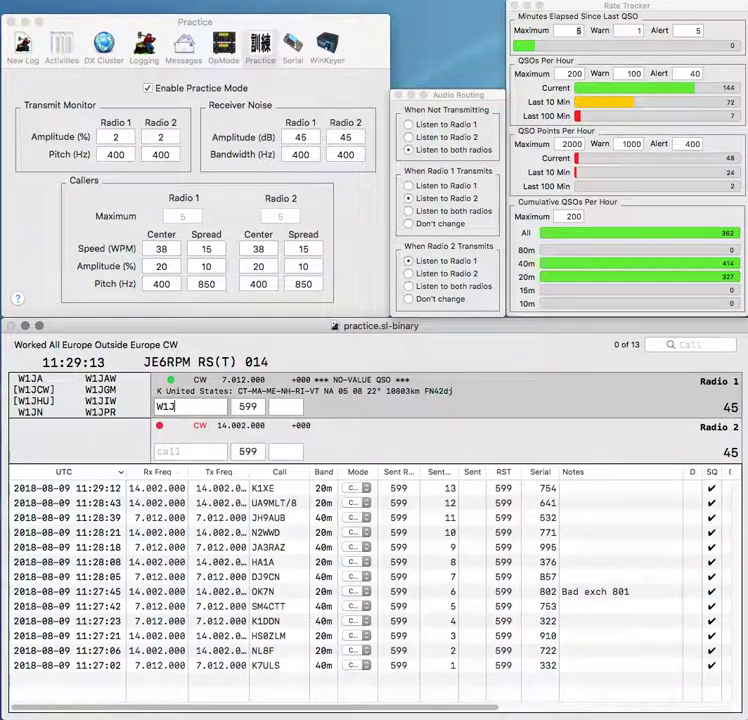
pyautogui.write('WC')
pyautogui.press('Return')
pyautogui.write('DJ3GZ')
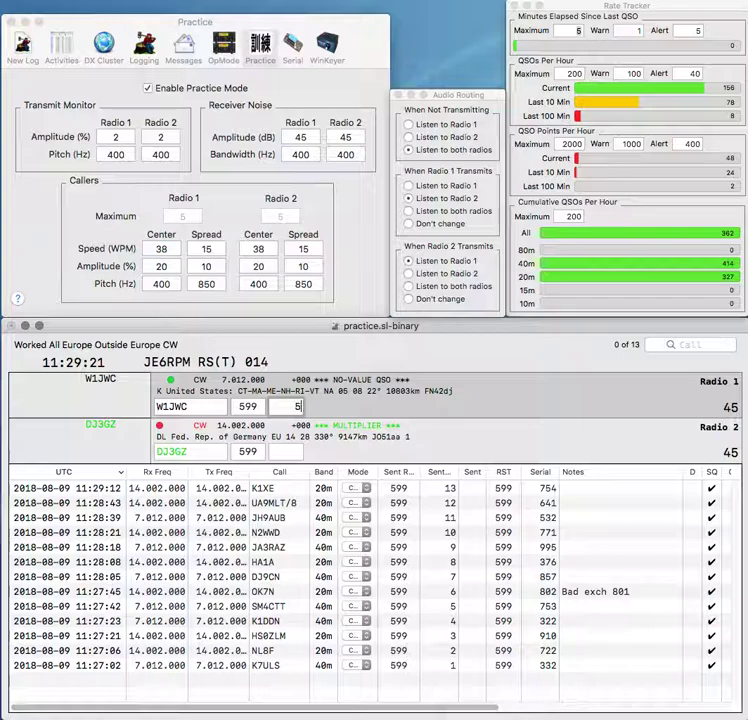
pyautogui.press('Return')
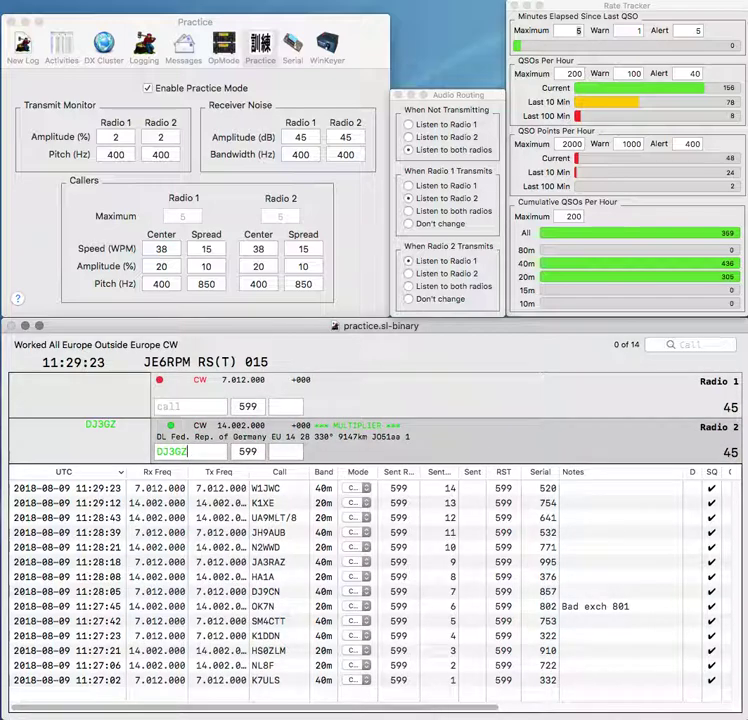
pyautogui.write('814')
pyautogui.press('Return')
# Step: Enter the partial calls W on Radio 1 and WK on Radio 2, and transmit them
pyautogui.write('W')
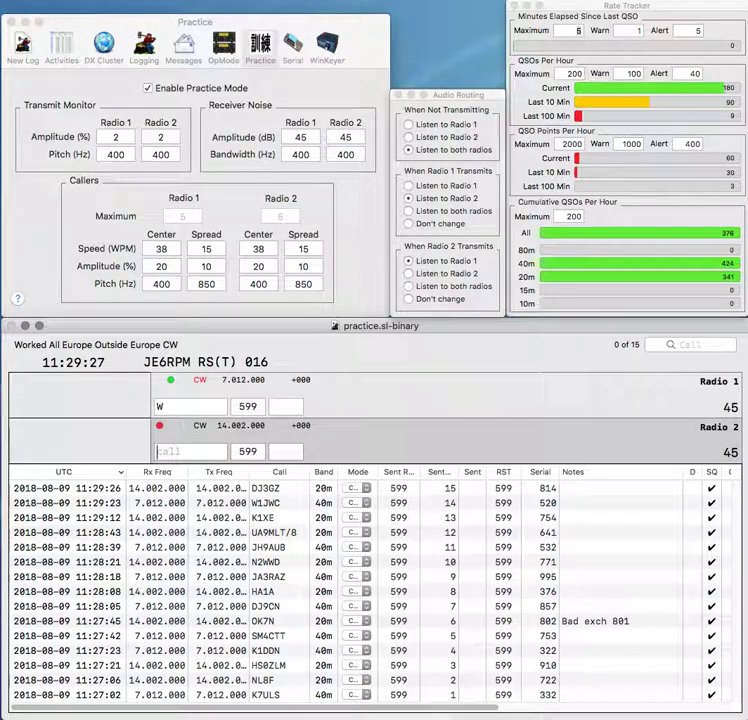
pyautogui.write('WK')
pyautogui.press('Return')
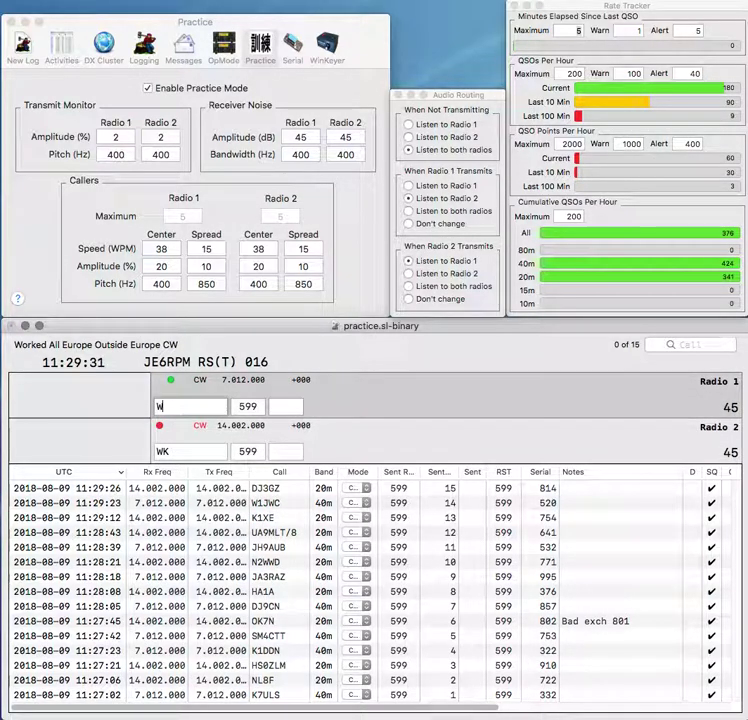
pyautogui.write('5RRW')
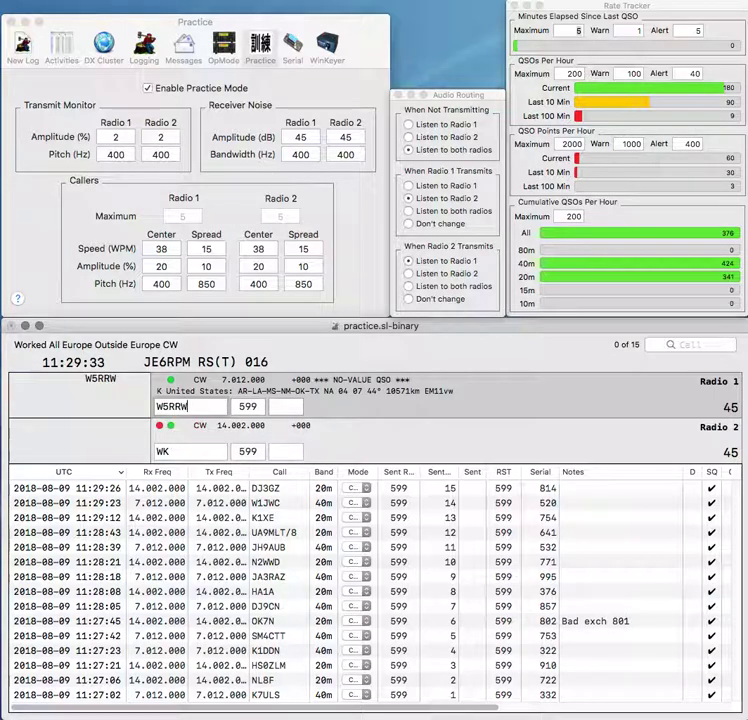
pyautogui.press('Return')
pyautogui.write('4V')
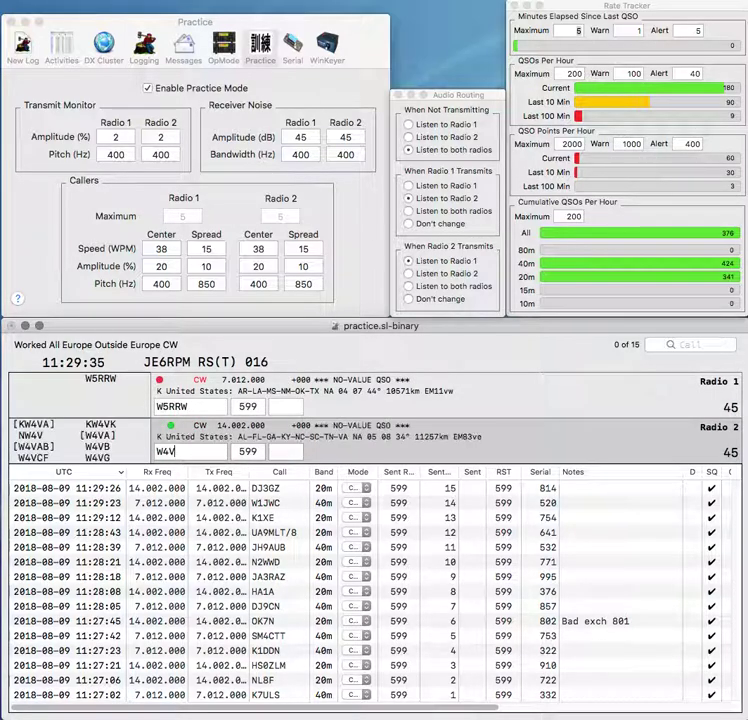
pyautogui.write('VK')
pyautogui.press('Return')
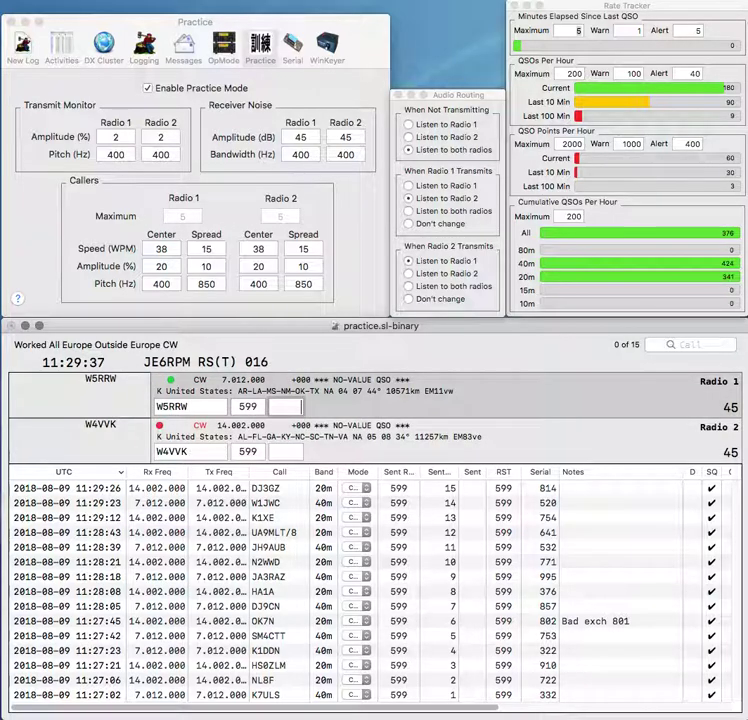
pyautogui.write('313')
pyautogui.press('Return')
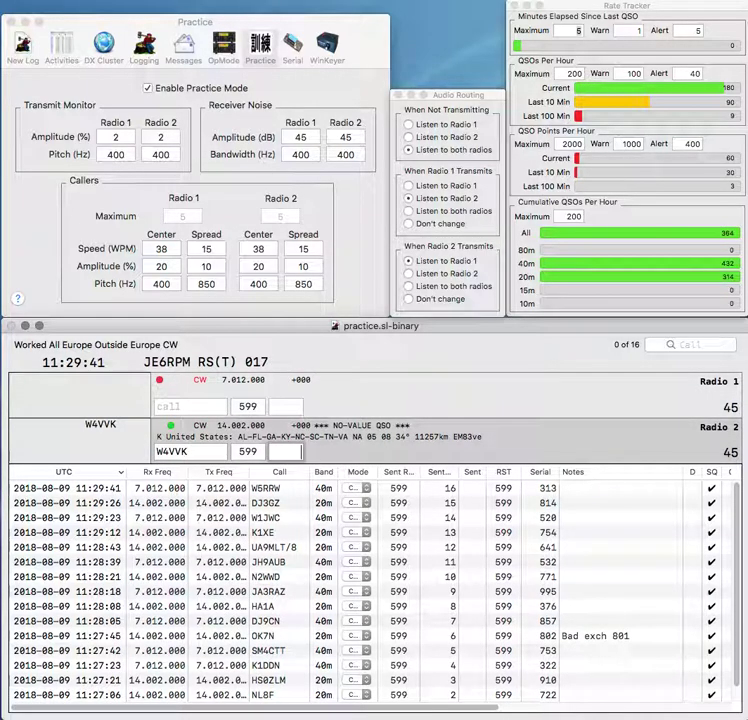
pyautogui.write('764')
pyautogui.press('Return')
pyautogui.write('DL')
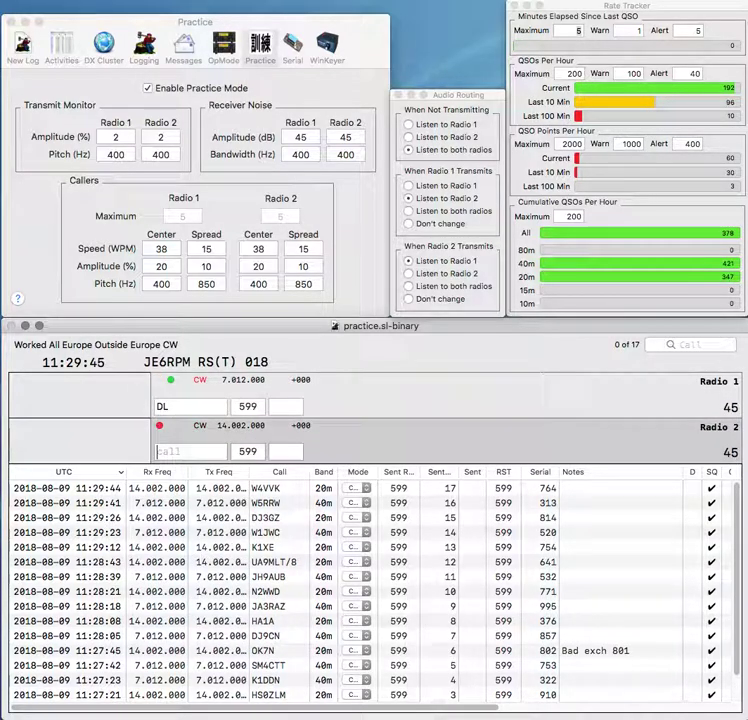
pyautogui.write('N4DXS')
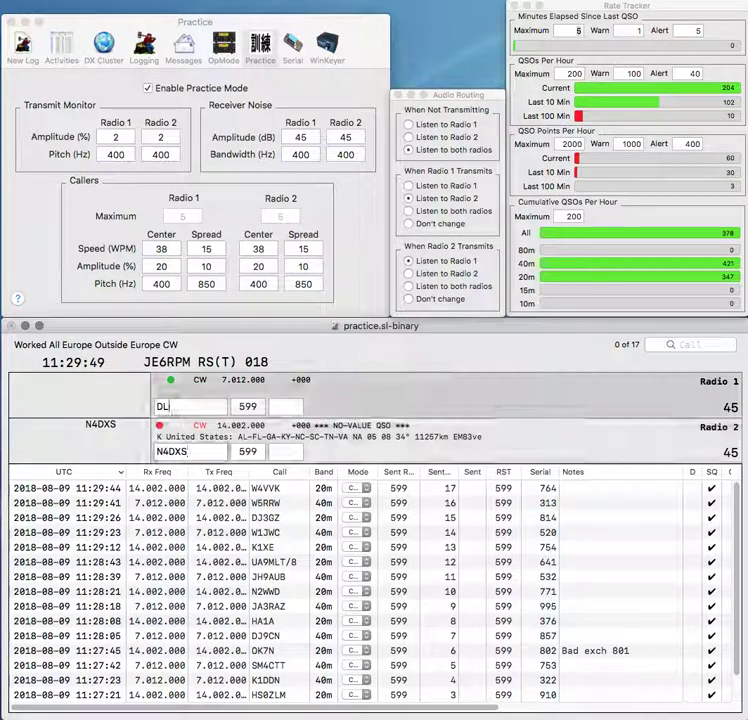
pyautogui.write('DL4')
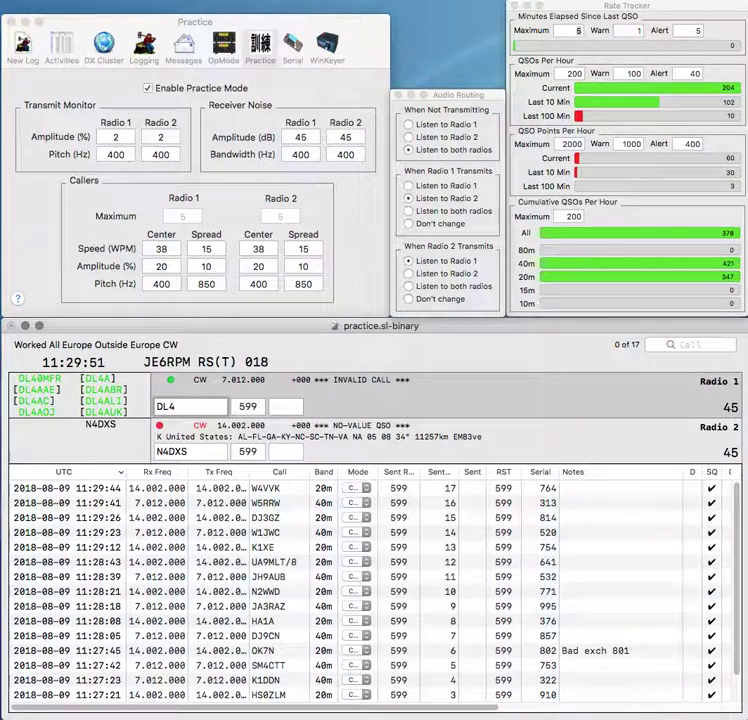
pyautogui.write('SDT')
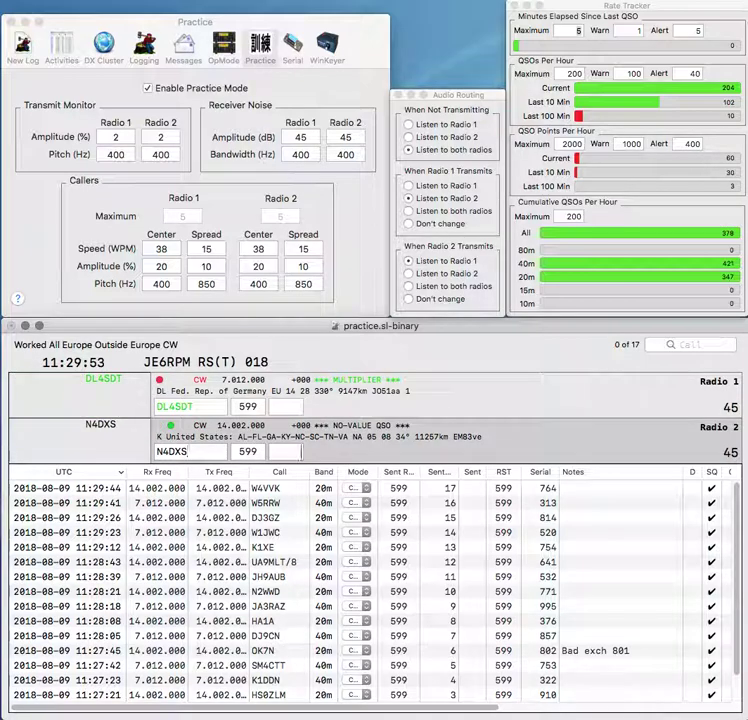
pyautogui.write('717')
pyautogui.press('Return')
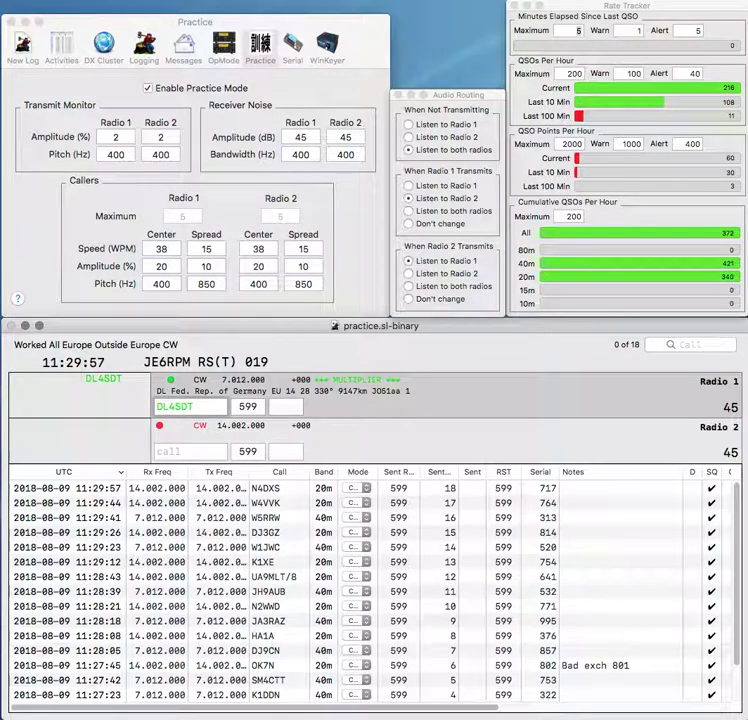
pyautogui.write('50')
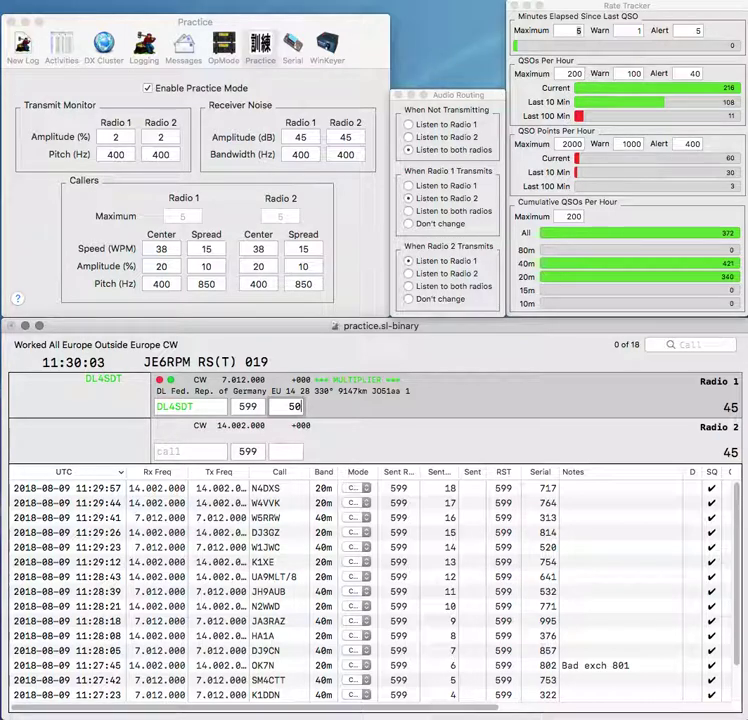
pyautogui.write('4')
pyautogui.press('Return')
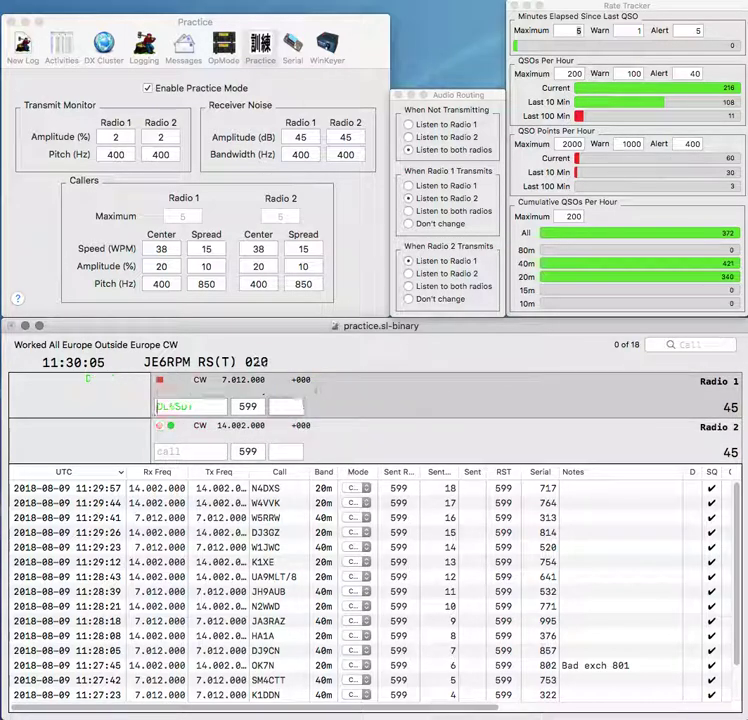
pyautogui.write('W5GA')
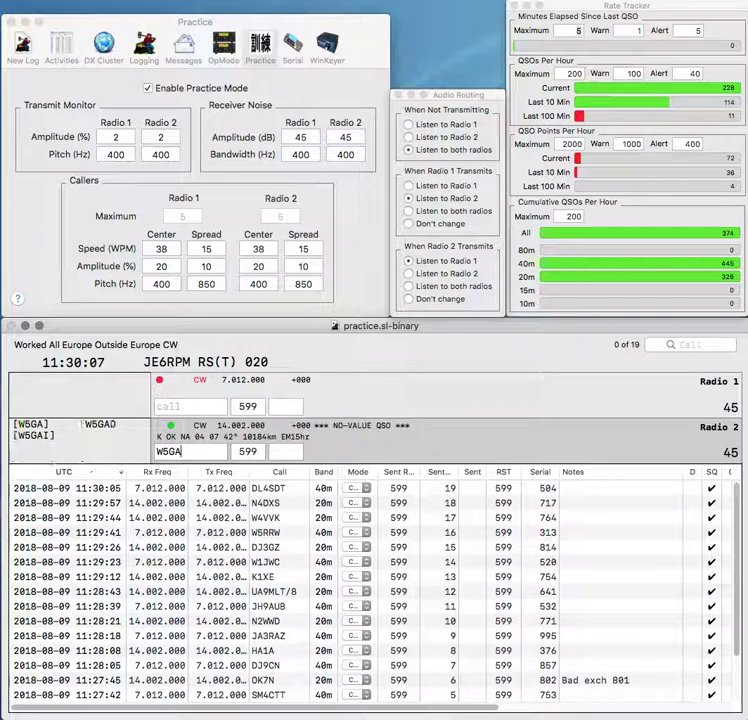
pyautogui.write('AF2D')
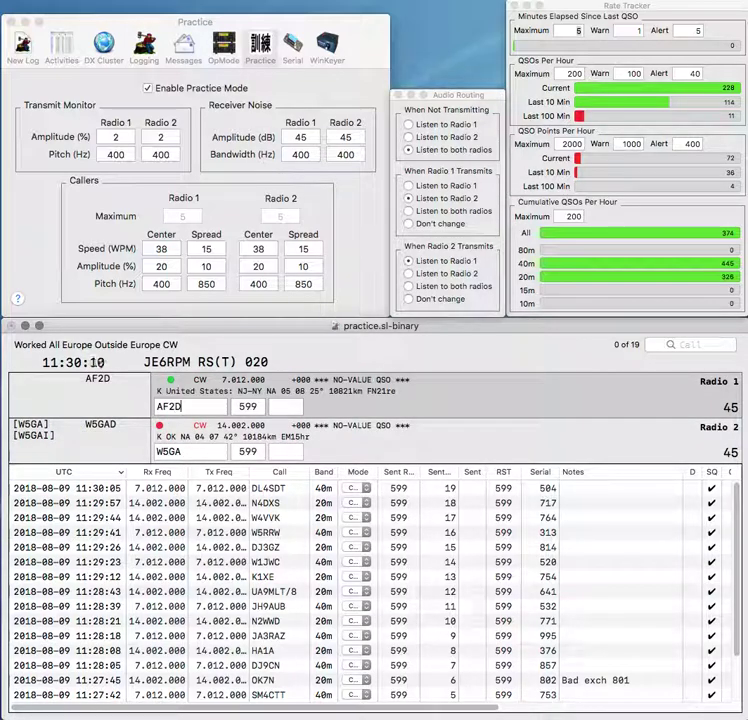
pyautogui.press('Return')
pyautogui.press('Return')
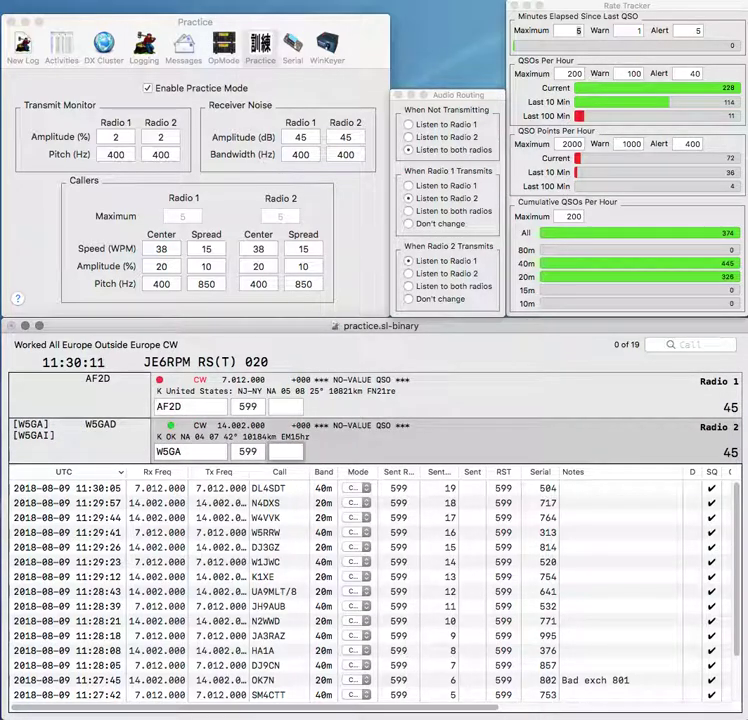
pyautogui.write('898')
pyautogui.press('Return')
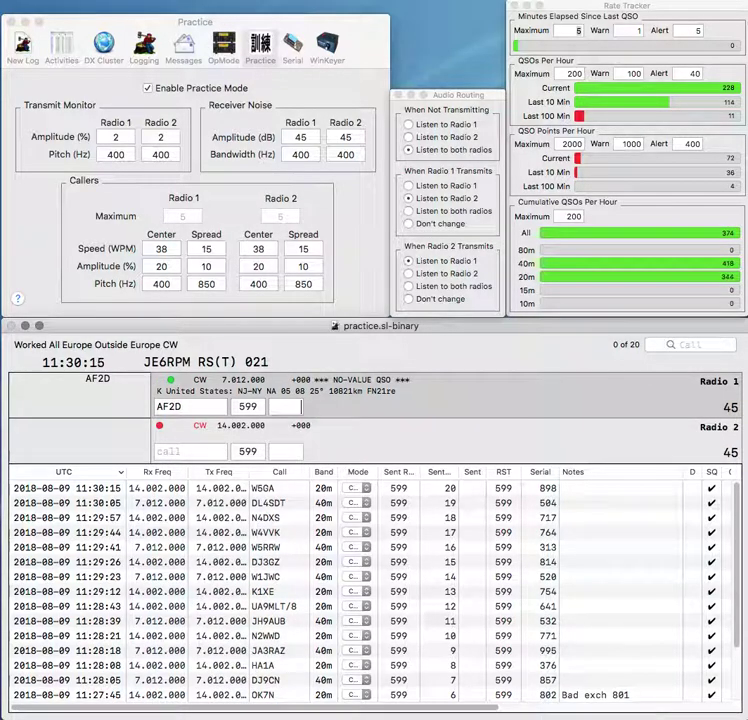
pyautogui.write('330')
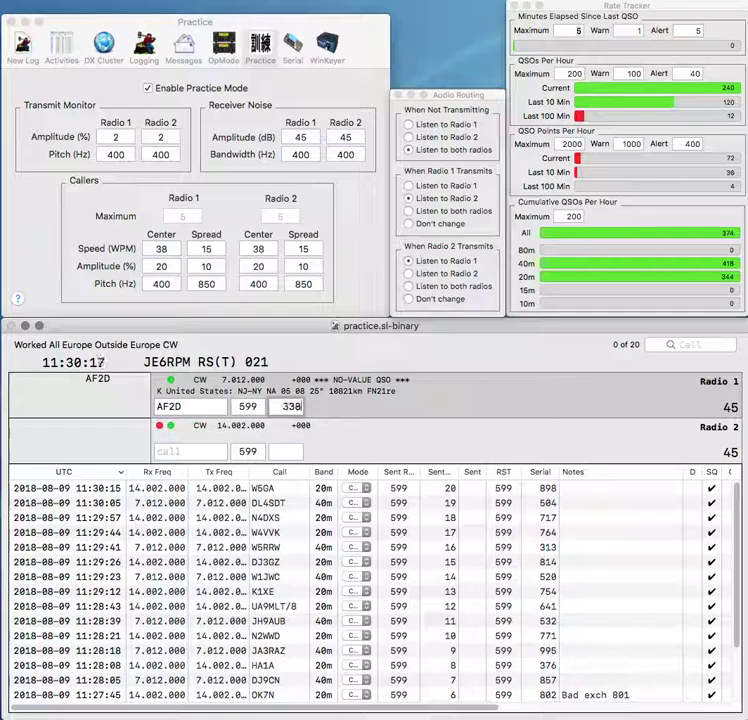
pyautogui.press('Return')
# Step: Enter the partial calls 1AA on Radio 2 and MA on Radio 1, and transmit them
pyautogui.write('1AA')
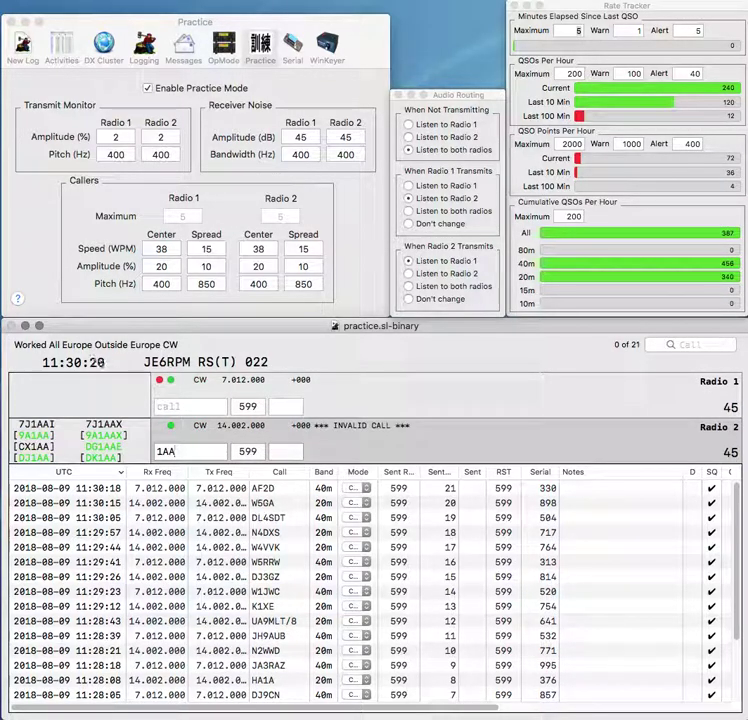
pyautogui.press('Return')
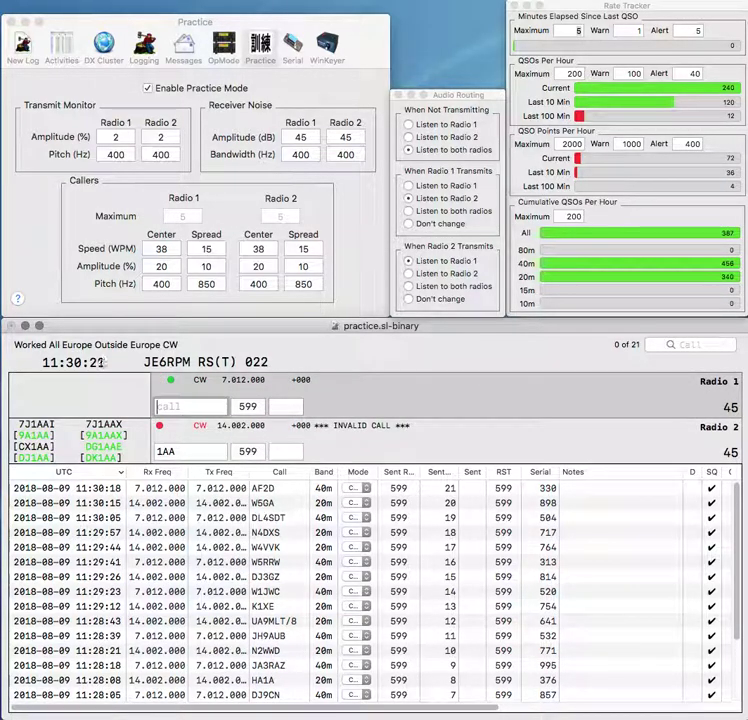
pyautogui.write('MA')
pyautogui.press('Return')
pyautogui.write('UT')
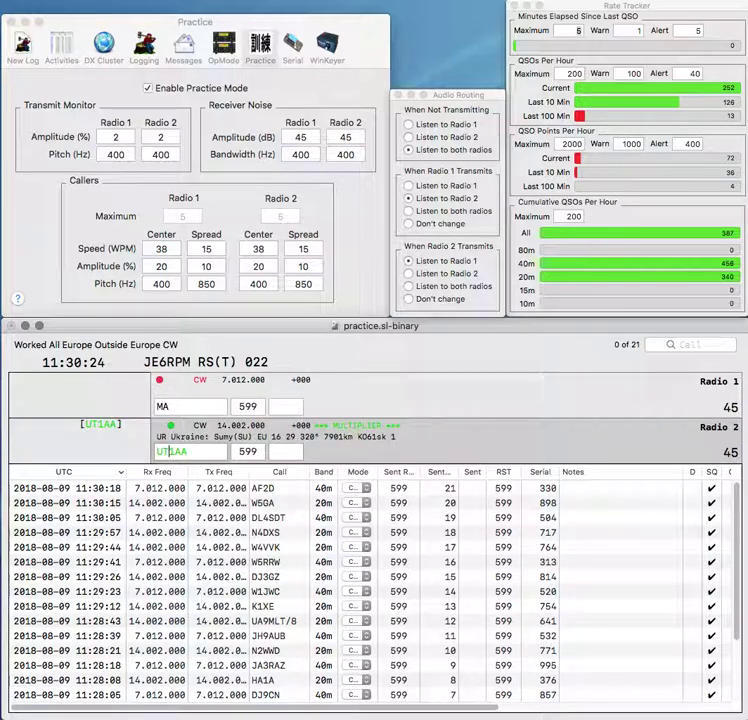
pyautogui.press('Return')
pyautogui.press('Home')
pyautogui.write('KA5Q')
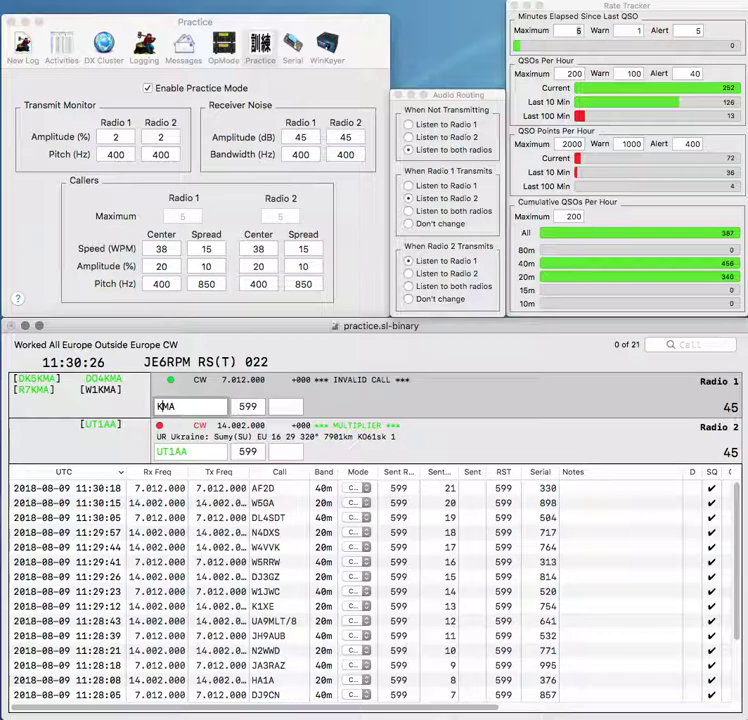
pyautogui.press('Return')
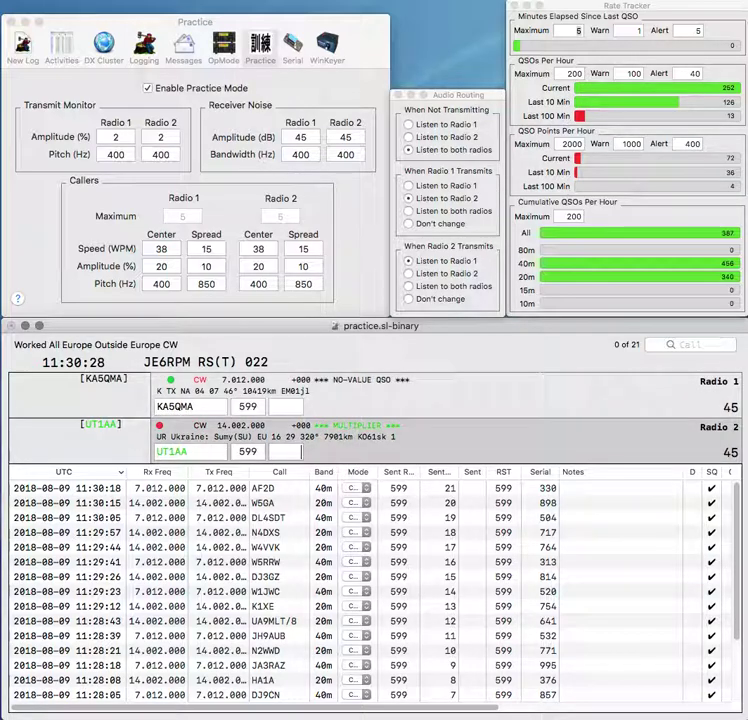
pyautogui.write('10')
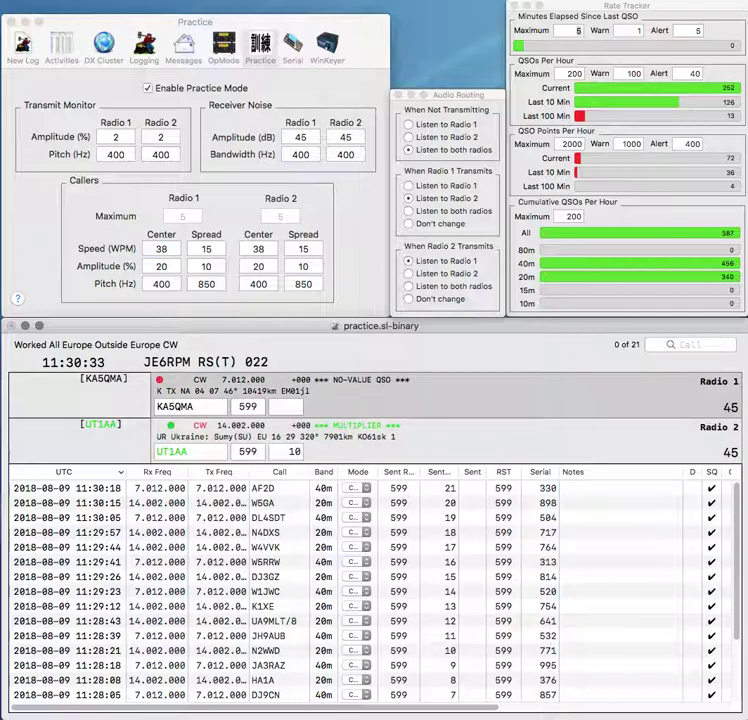
pyautogui.press('Return')
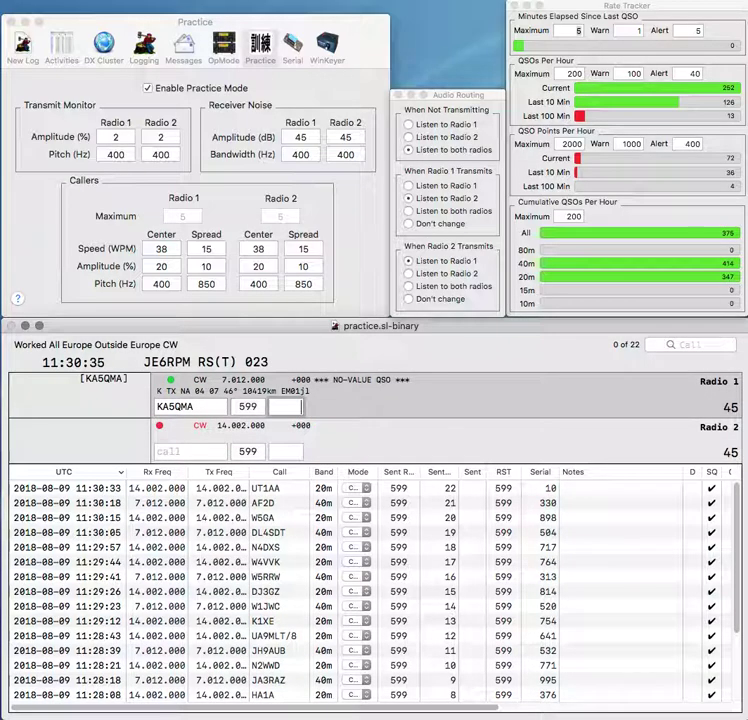
pyautogui.write('311')
pyautogui.press('Return')
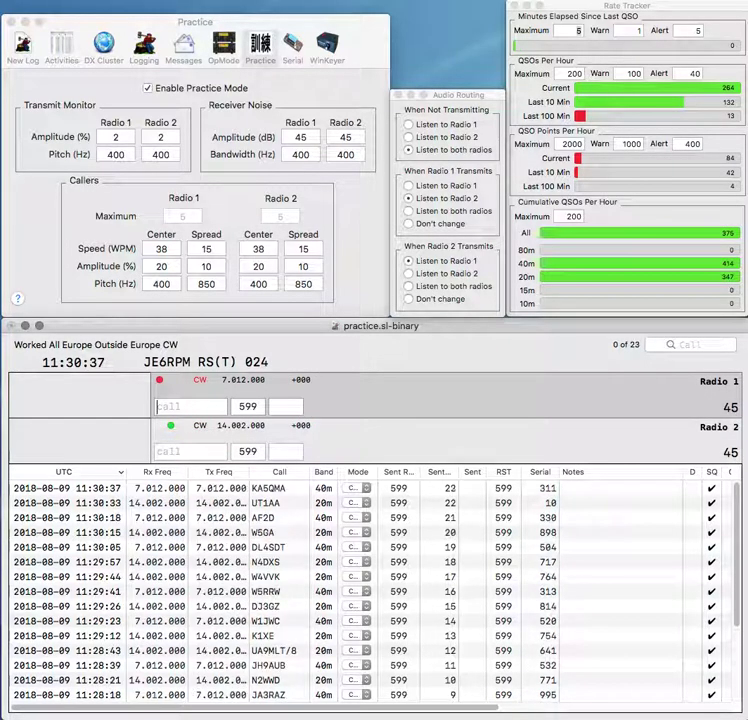
# Step: Enter the partial calls OEV on Radio 2 and N0 on Radio 1, and transmit them
pyautogui.write('OEV')
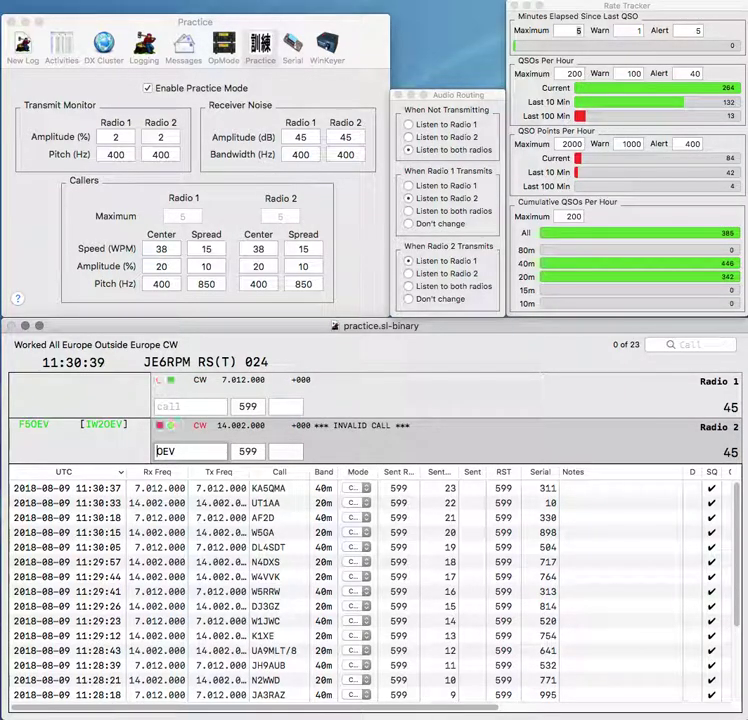
pyautogui.press('Return')
pyautogui.write('N0')
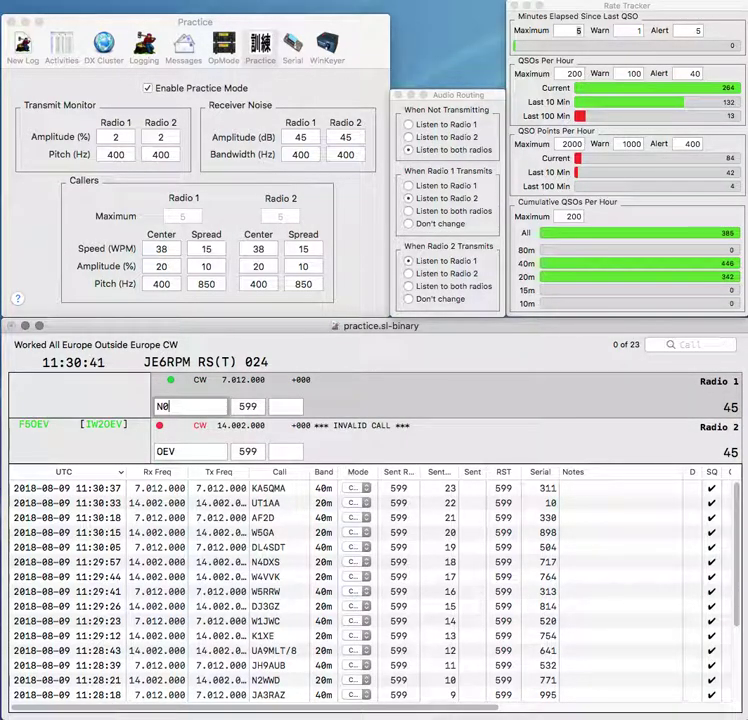
pyautogui.press('Return')
# Step: Complete the Radio 2 call as F5OEV and correct the Radio 1 call to N9ID, sending each
pyautogui.write('F5')
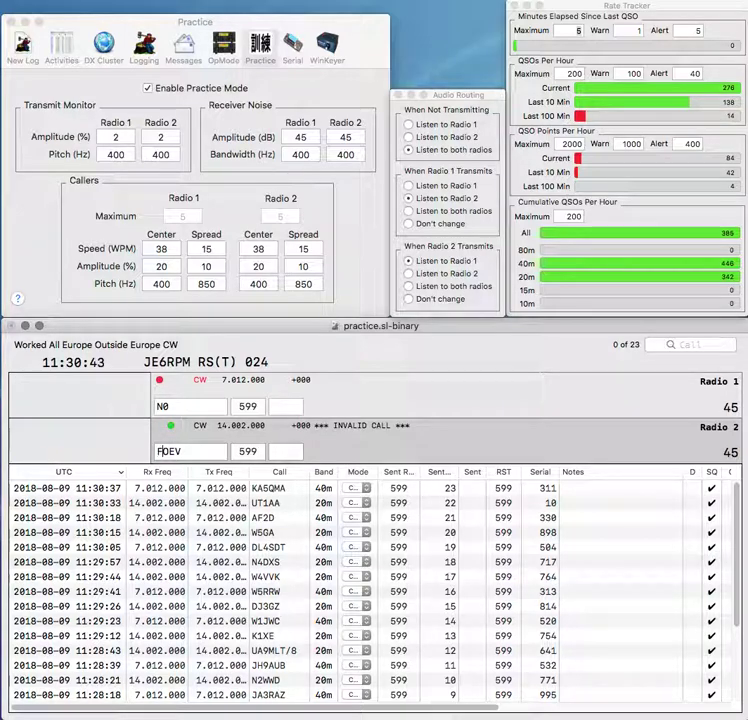
pyautogui.press('Return')
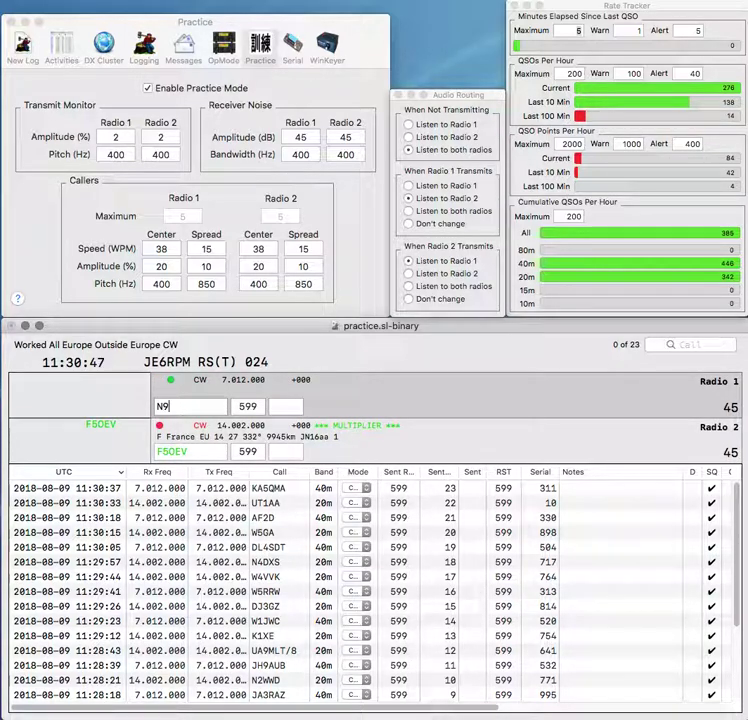
pyautogui.write('ID')
pyautogui.press('Return')
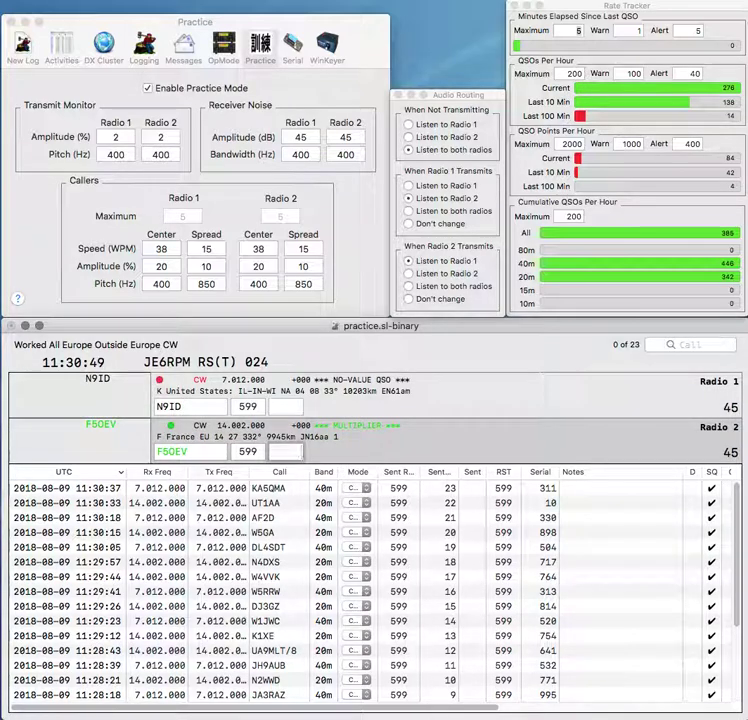
pyautogui.write('833')
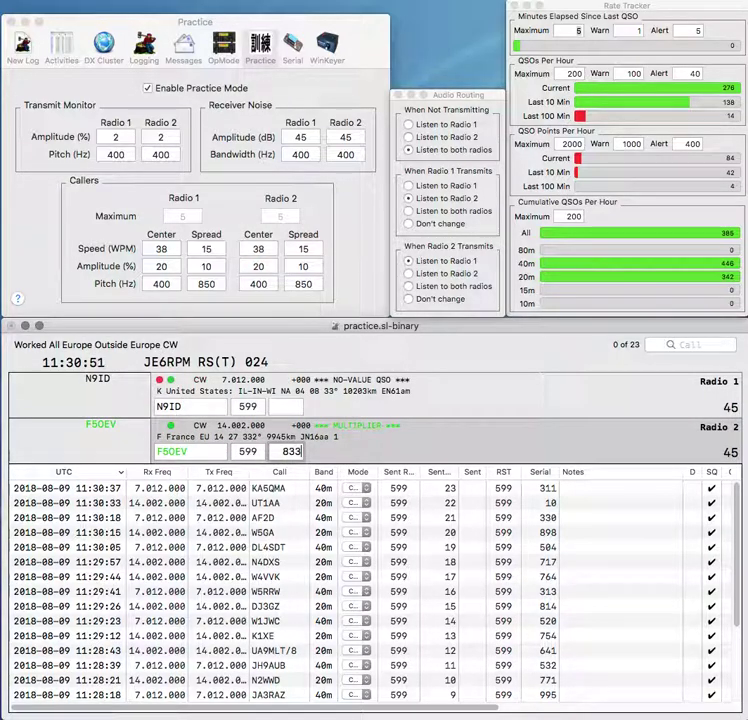
pyautogui.press('Return')
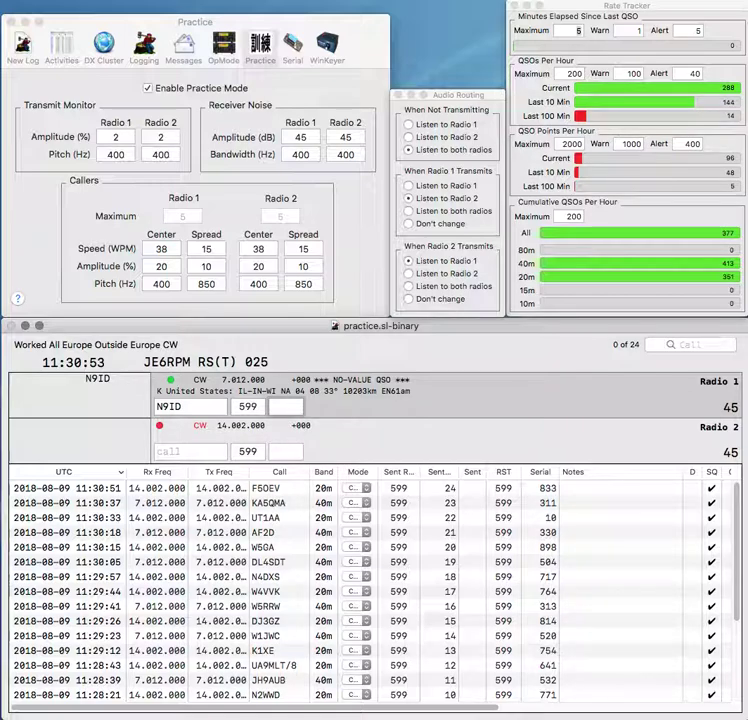
pyautogui.write('598')
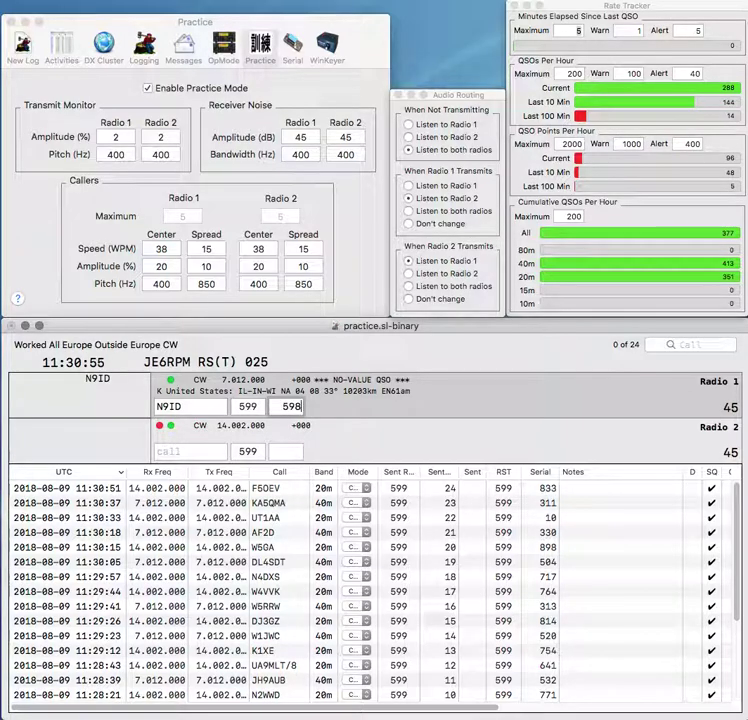
pyautogui.press('Return')
# Step: Enter the partial calls W on Radio 2 and EA2 on Radio 1, and transmit them
pyautogui.write('W')
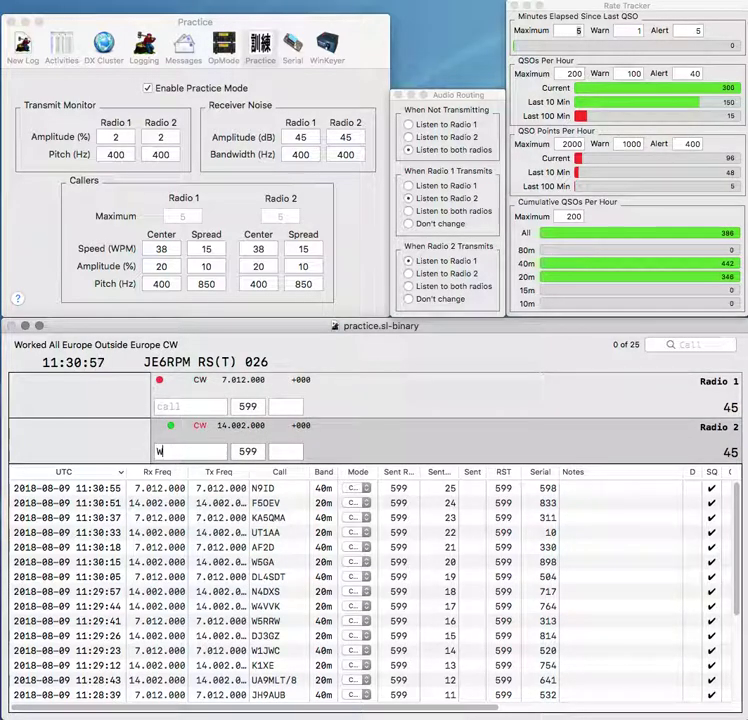
pyautogui.write('EA2')
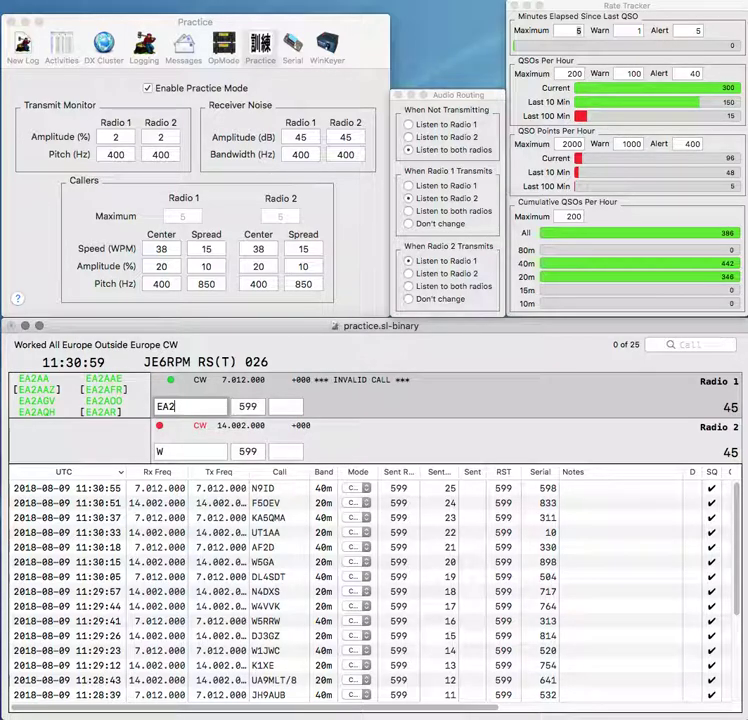
pyautogui.press('Return')
pyautogui.write('W7Q')
pyautogui.press('Return')
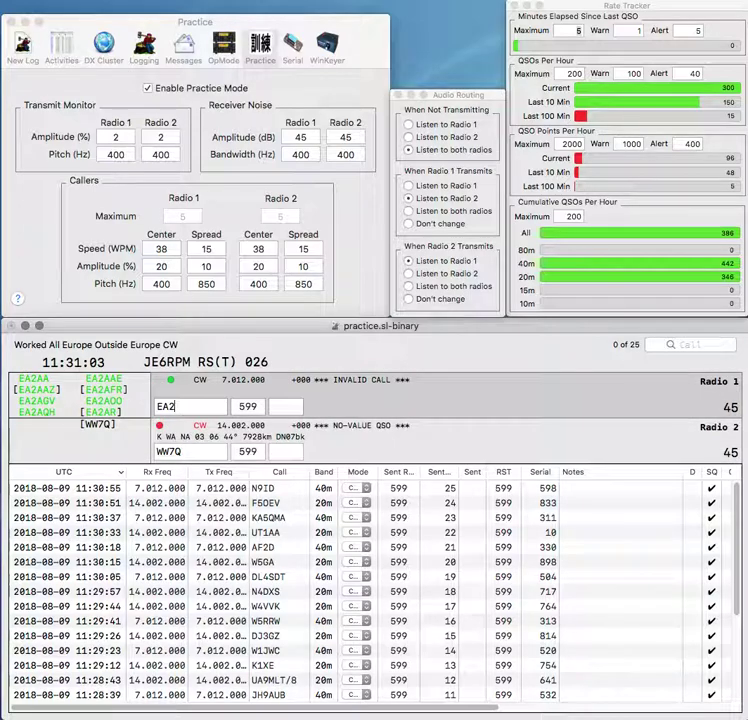
pyautogui.write('RCF')
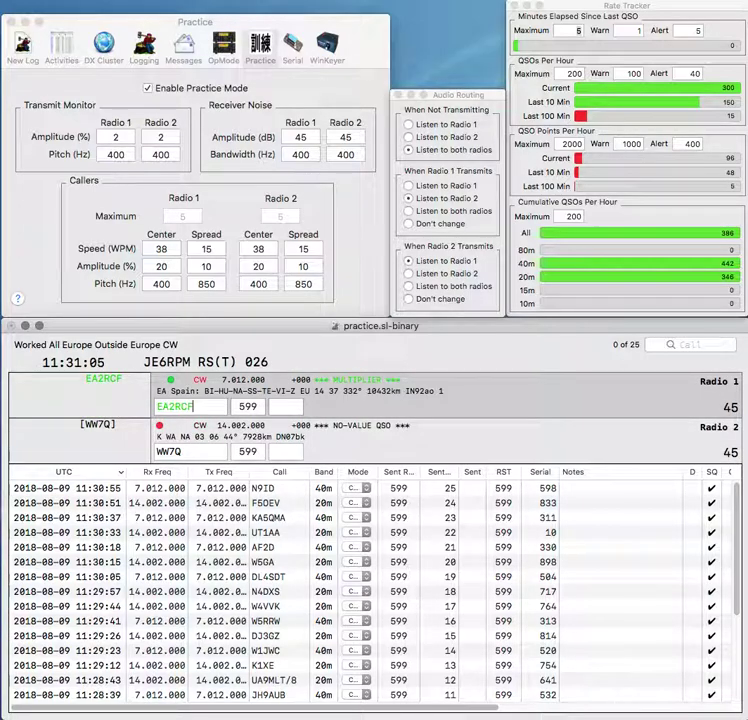
pyautogui.press('Return')
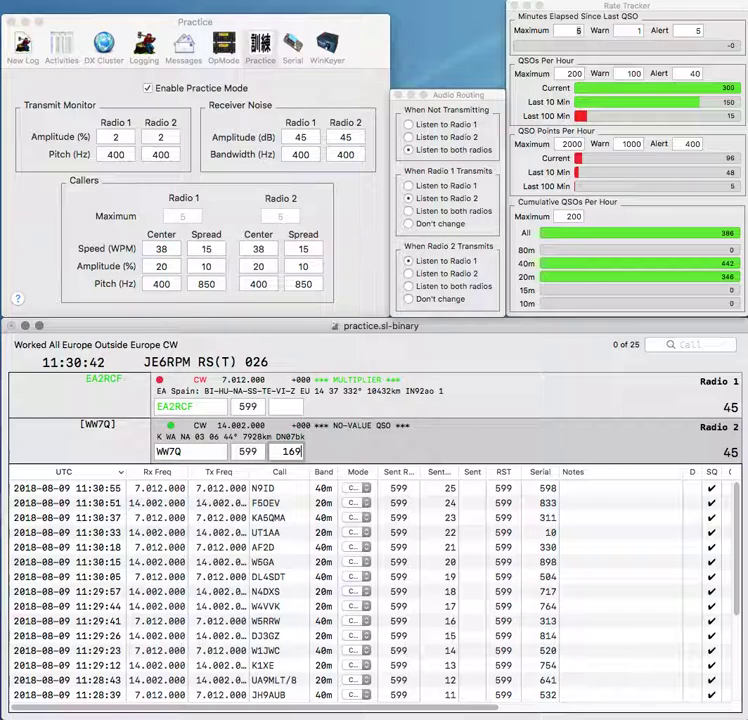
# Step: Log WW7Q on Radio 2 with received serial 169 and EA2RCF on Radio 1 with received serial 198
pyautogui.press('Return')
pyautogui.write('198')
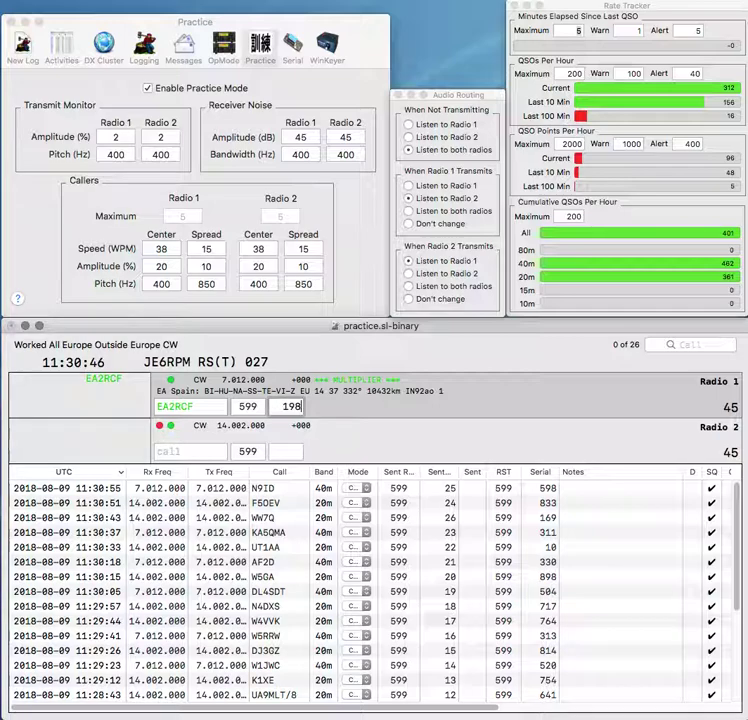
pyautogui.press('Return')
# Step: Enter the partial call GT on Radio 2 and the call LV1F on Radio 1, and transmit them
pyautogui.write('GT')
pyautogui.press('Return')
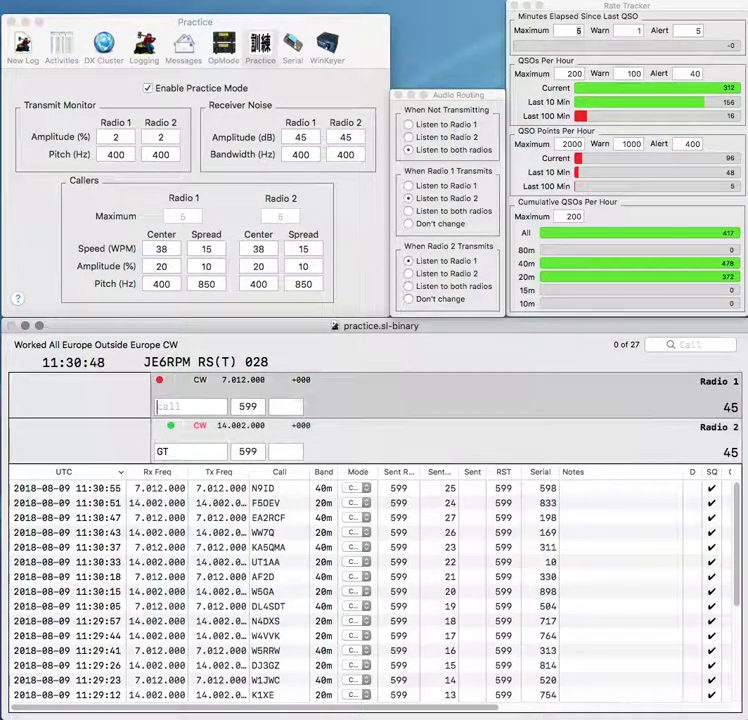
pyautogui.write('LV1F')
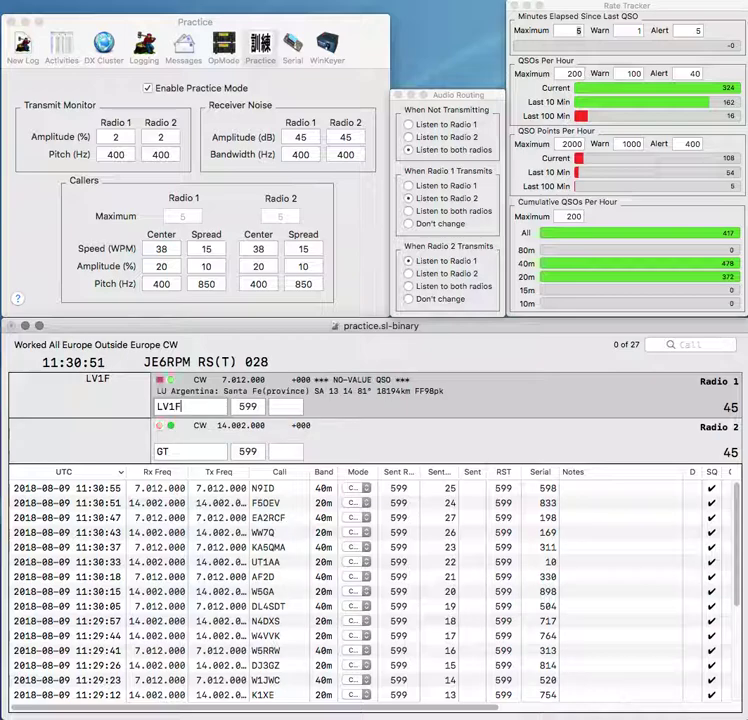
pyautogui.press('Return')
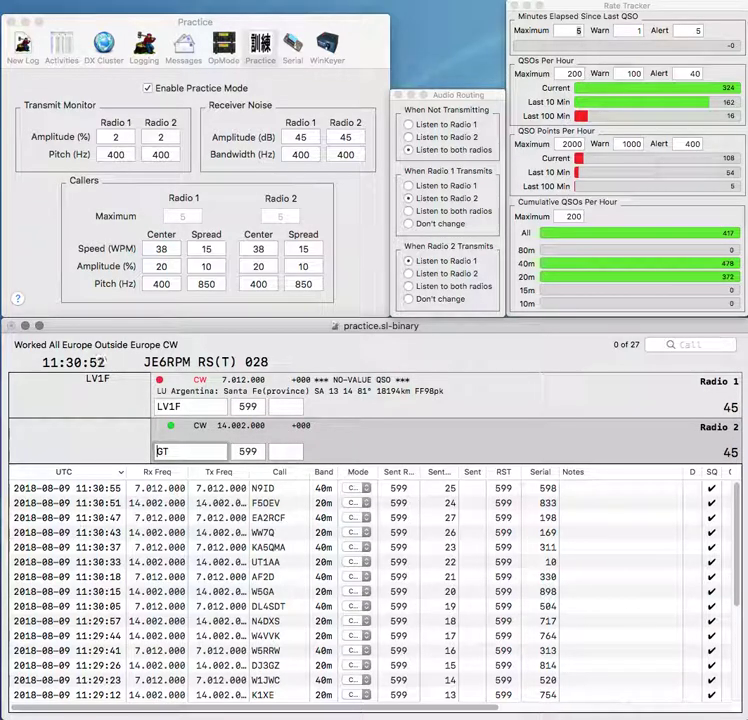
pyautogui.write('AA4')
pyautogui.press('Return')
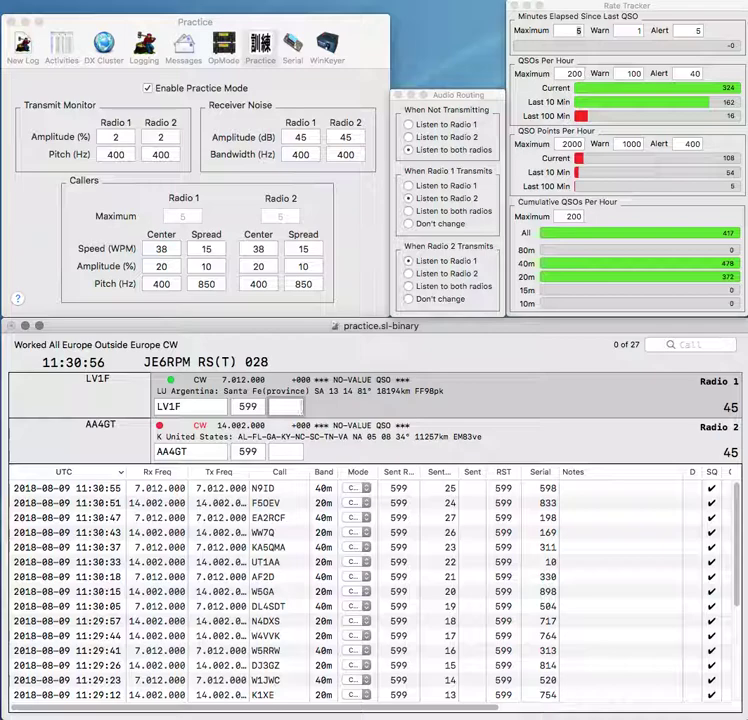
pyautogui.write('913')
pyautogui.press('Return')
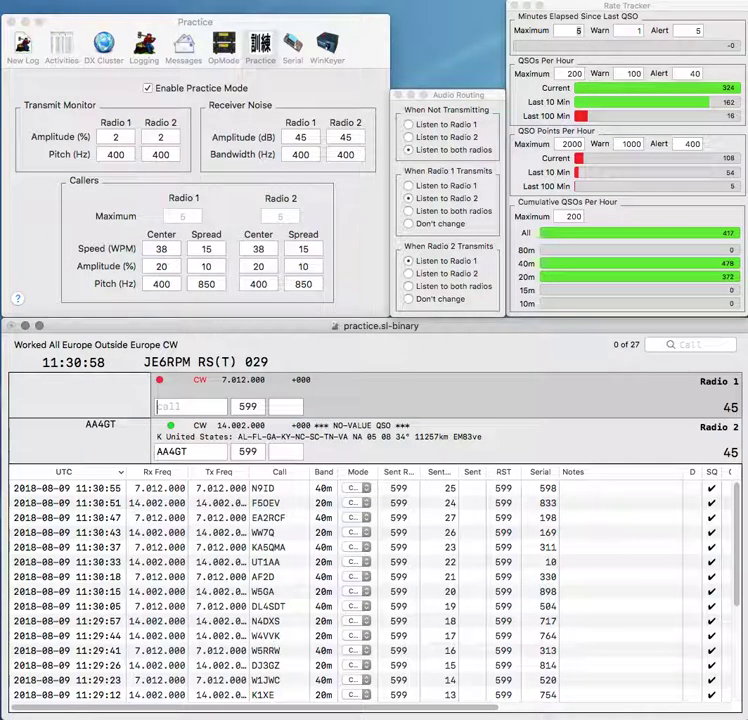
pyautogui.write('142')
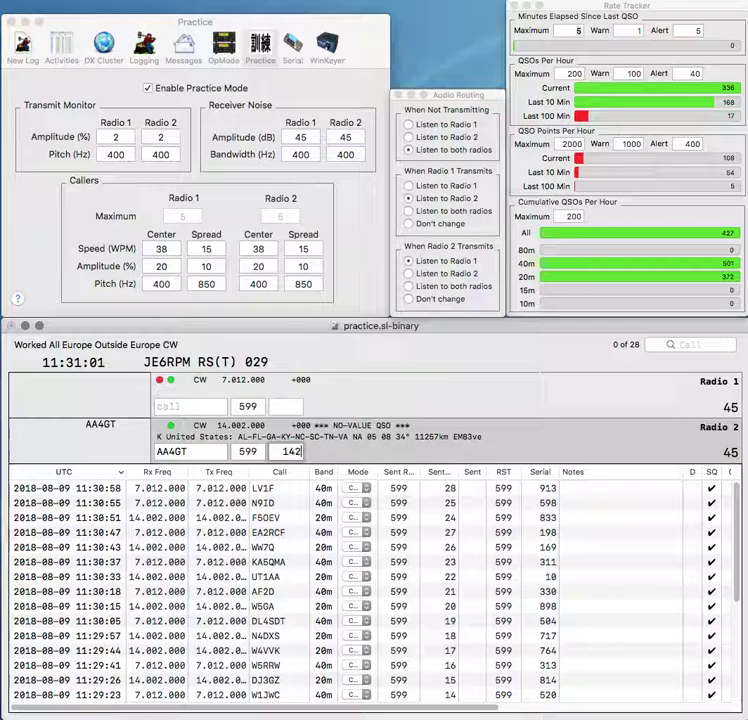
pyautogui.press('Return')
pyautogui.write('WO4D')
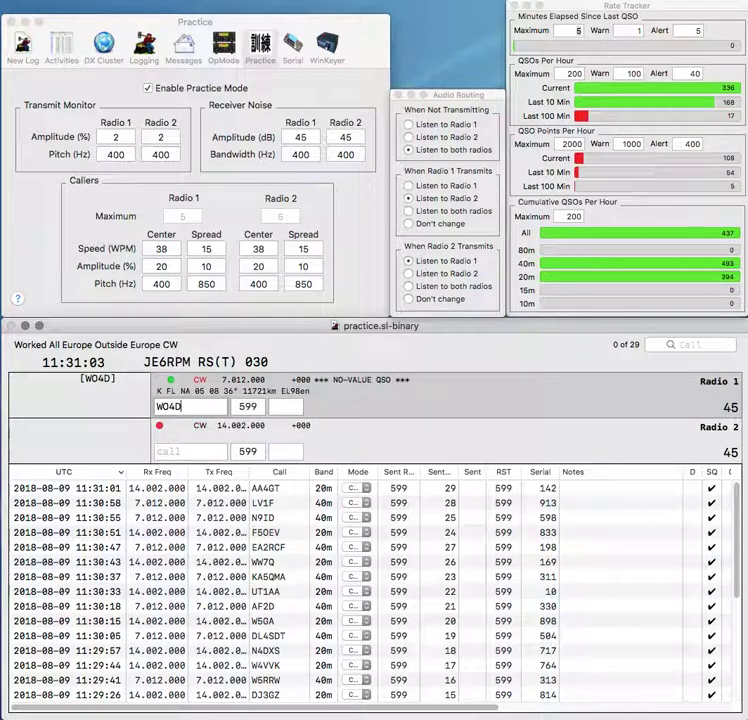
pyautogui.press('Return')
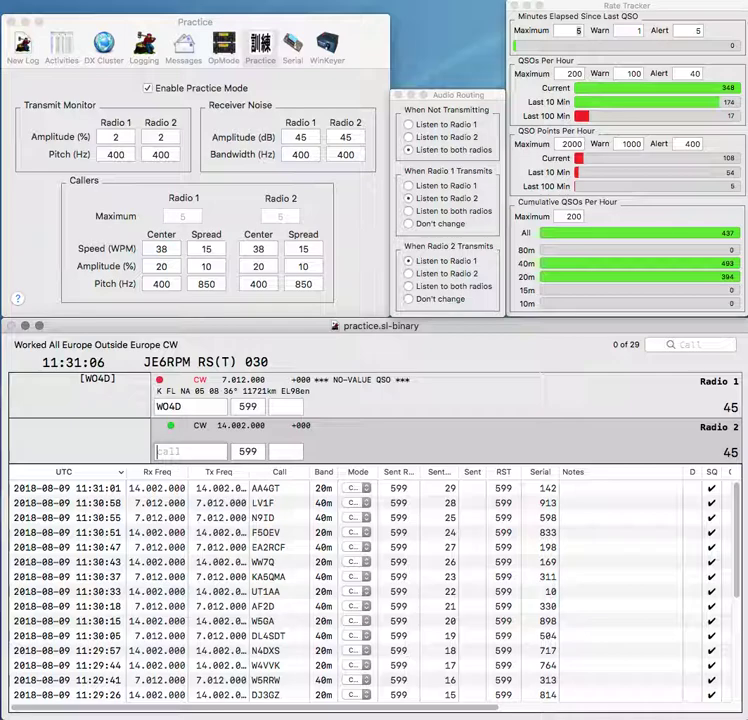
pyautogui.write('Y')
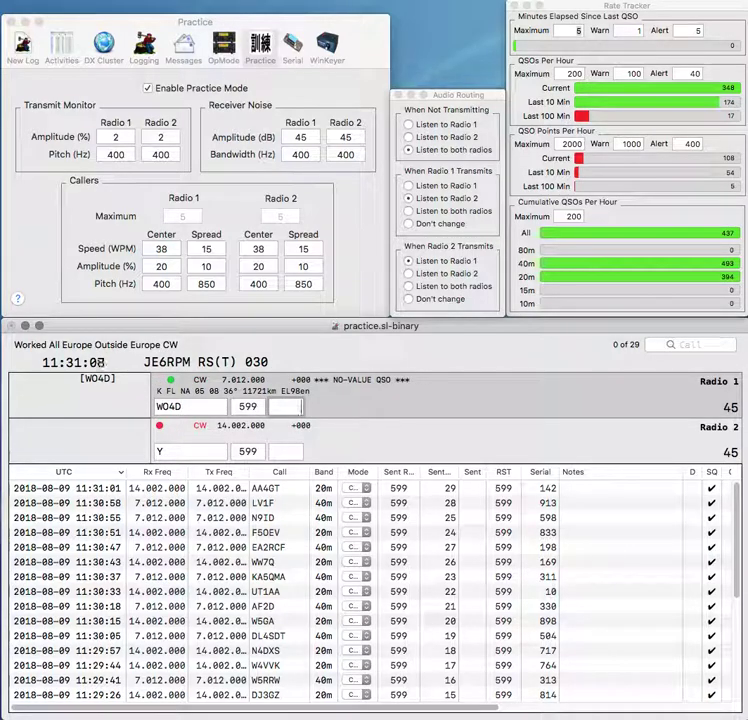
pyautogui.write('659')
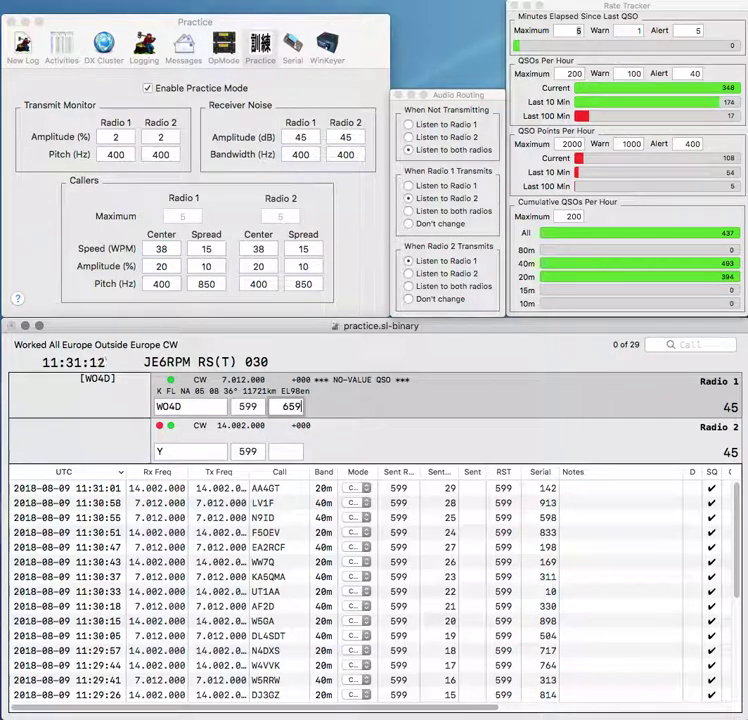
pyautogui.press('Return')
pyautogui.press('Return')
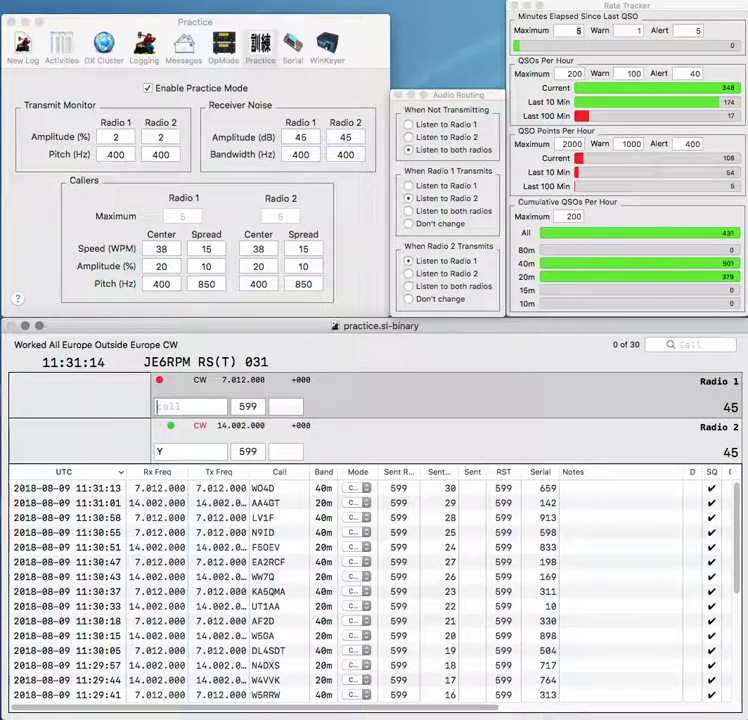
pyautogui.write('WQ2')
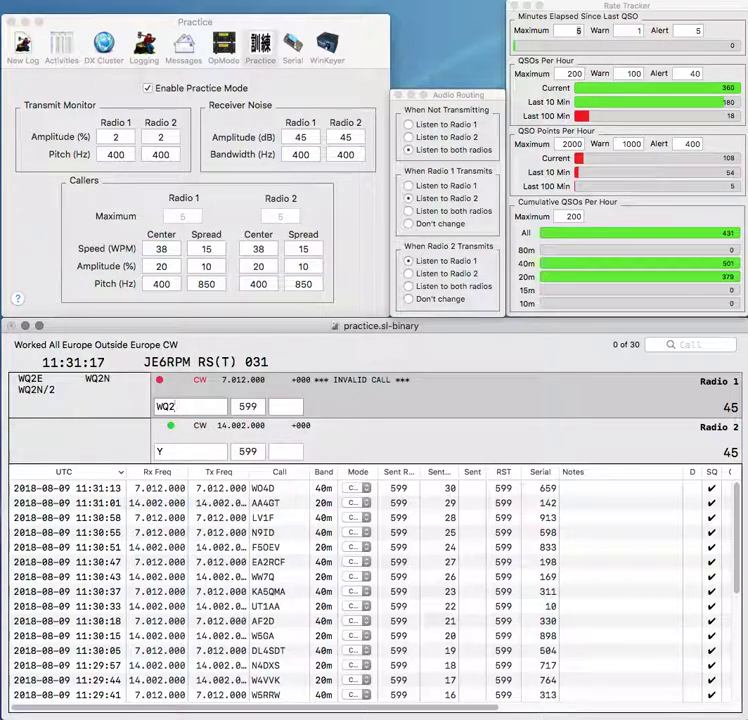
pyautogui.press('Return')
pyautogui.write('WW7')
pyautogui.press('Return')
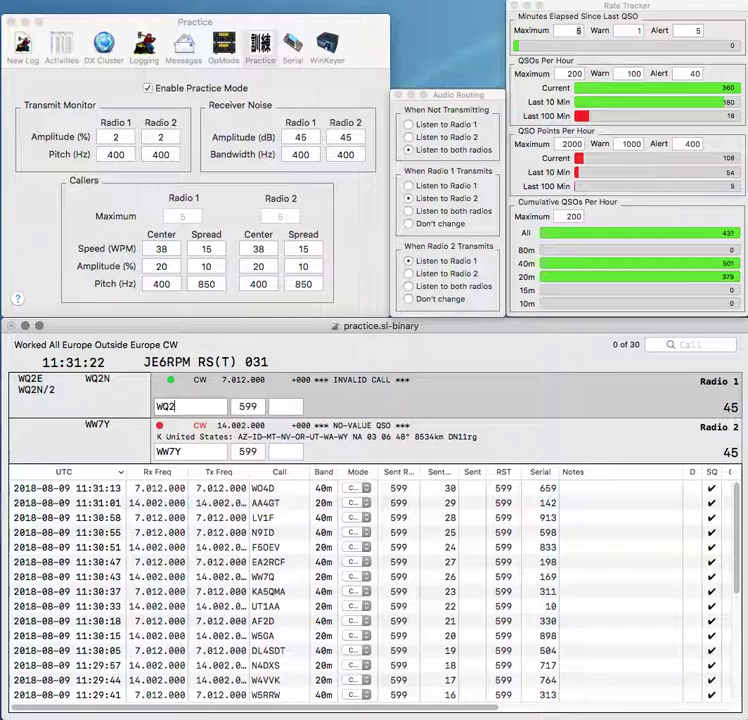
pyautogui.write('E')
pyautogui.press('Return')
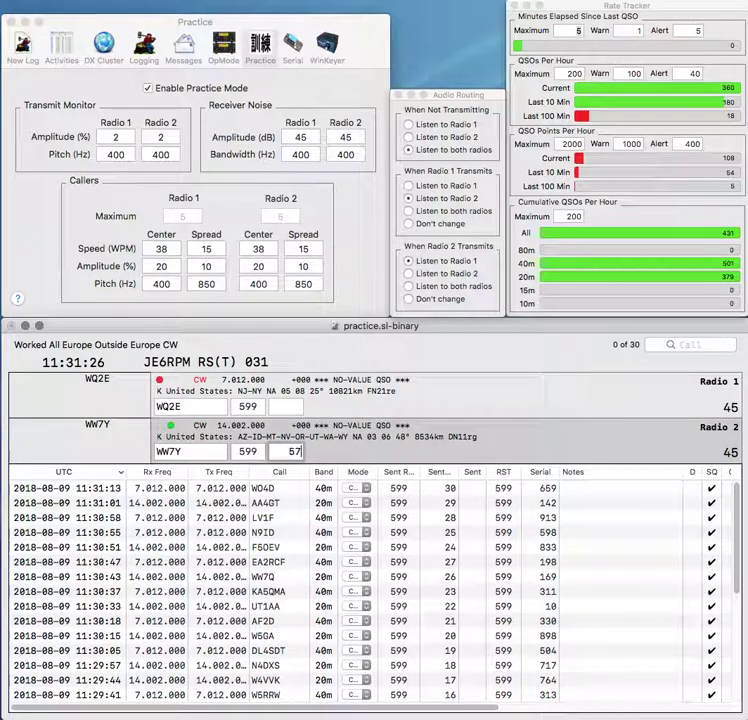
pyautogui.press('Return')
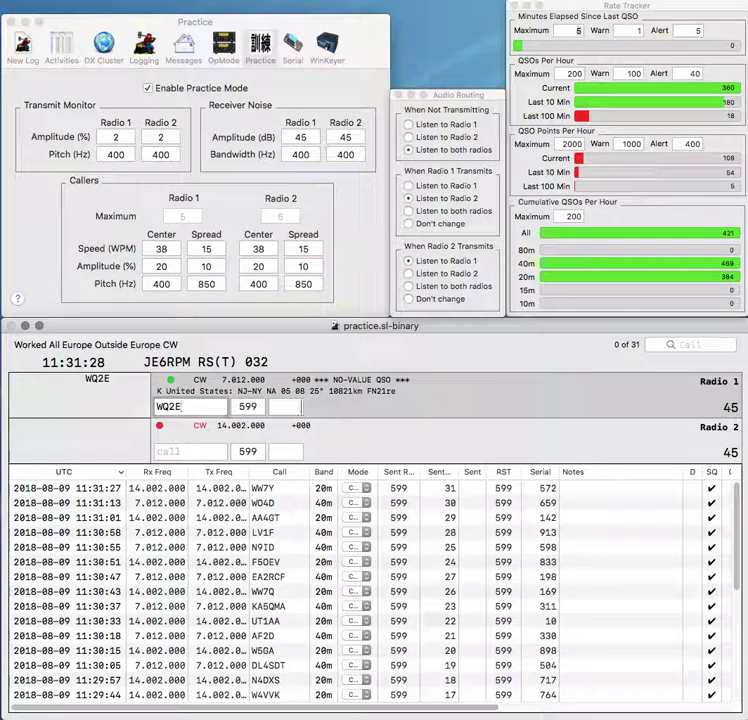
pyautogui.write('61')
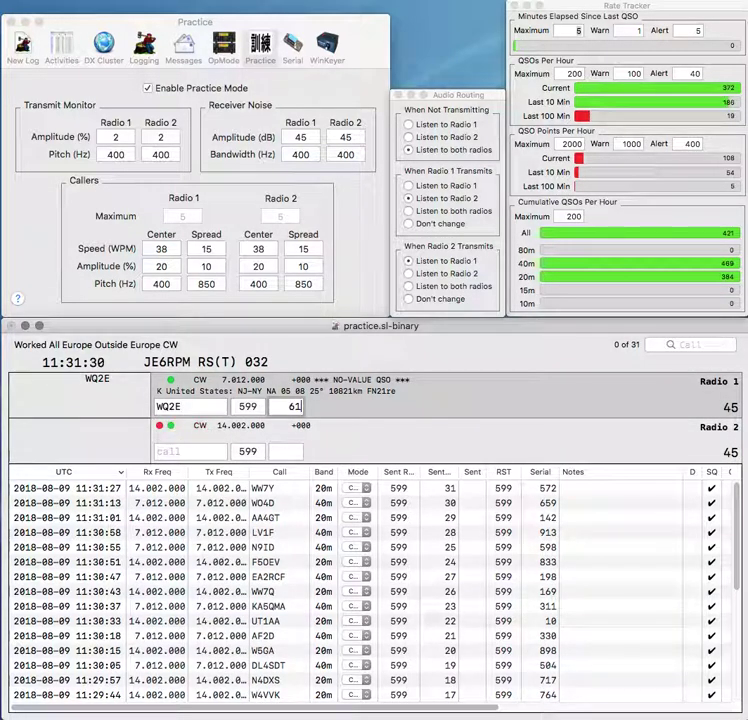
pyautogui.write('6')
pyautogui.press('Return')
# Step: Enter the partial call K3 on Radio 1 and the call NZ5A on Radio 2, and transmit them
pyautogui.write('HA')
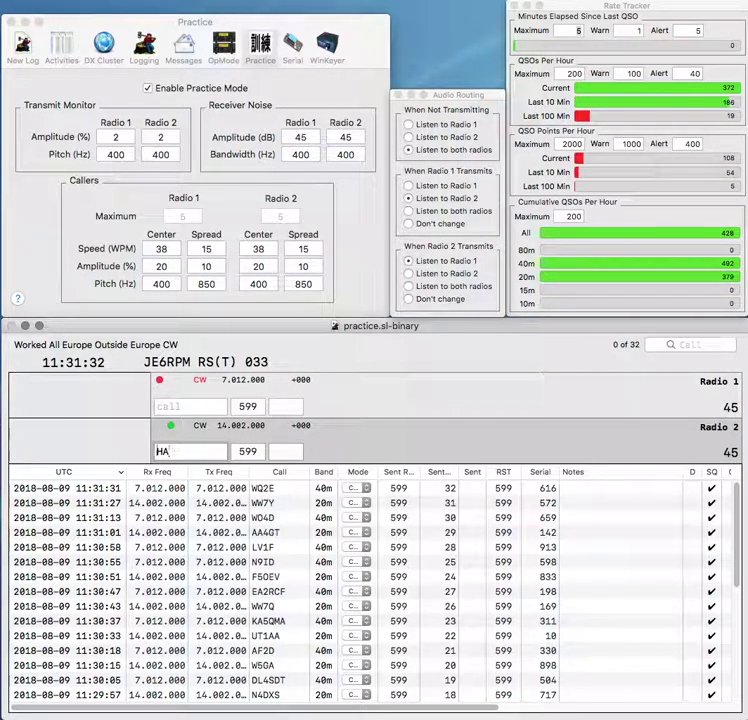
pyautogui.write('K3')
pyautogui.press('Return')
pyautogui.write('N7')
pyautogui.press('BackSpace')
pyautogui.write('Z')
pyautogui.press('Delete')
pyautogui.write('5')
pyautogui.press('Return')
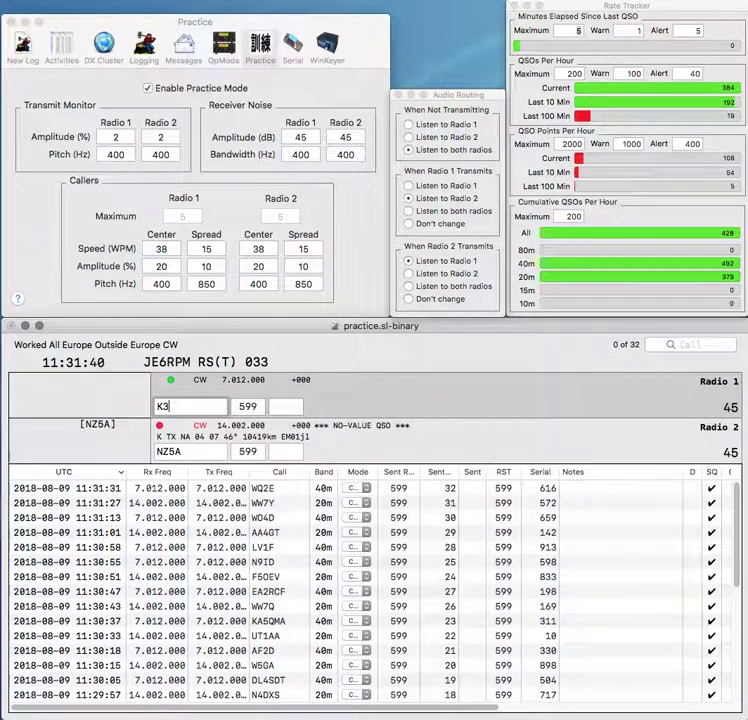
# Step: Complete the Radio 1 call as K3WH and log NZ5A on Radio 2 with received serial 251
pyautogui.write('WH')
pyautogui.press('Return')
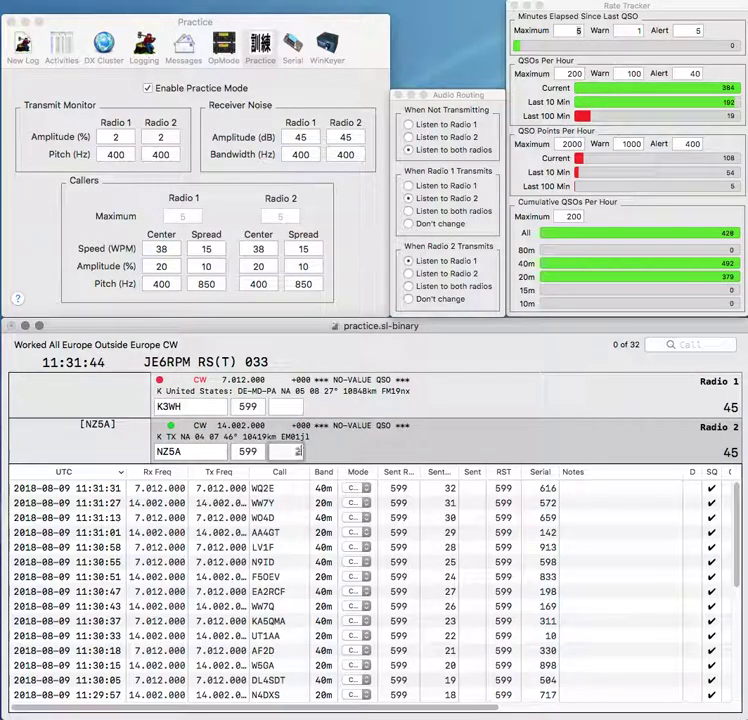
pyautogui.press('Return')
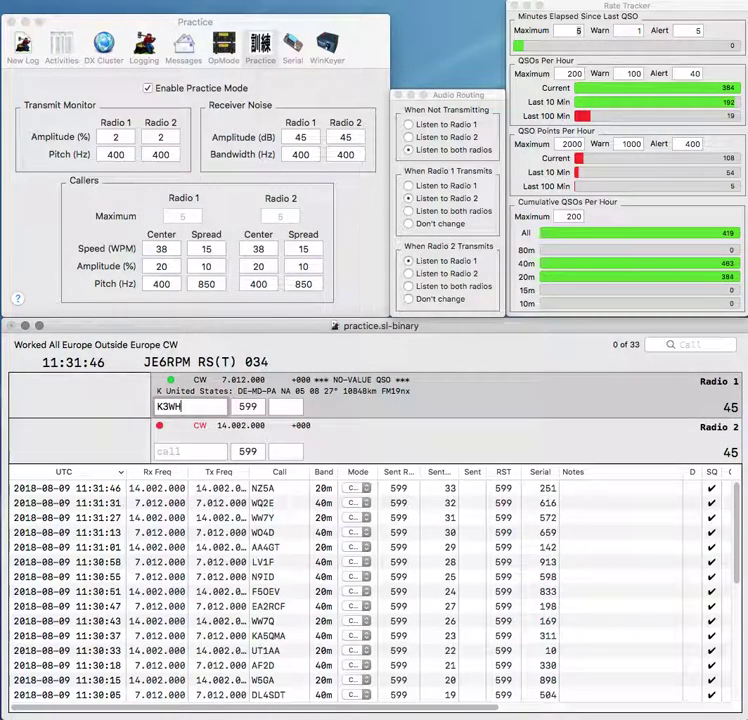
pyautogui.click(166, 406)
pyautogui.press('BackSpace')
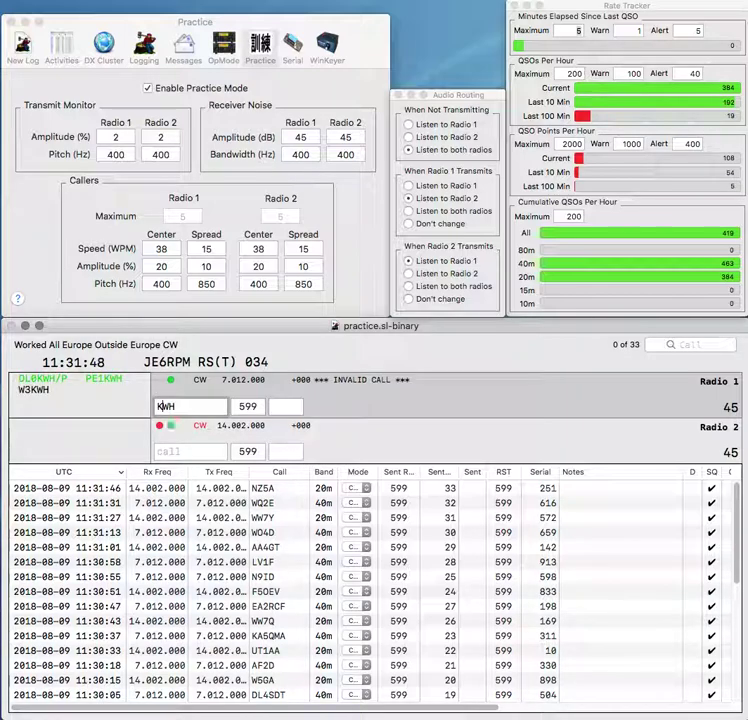
pyautogui.write('V')
pyautogui.press('Return')
pyautogui.write('KA')
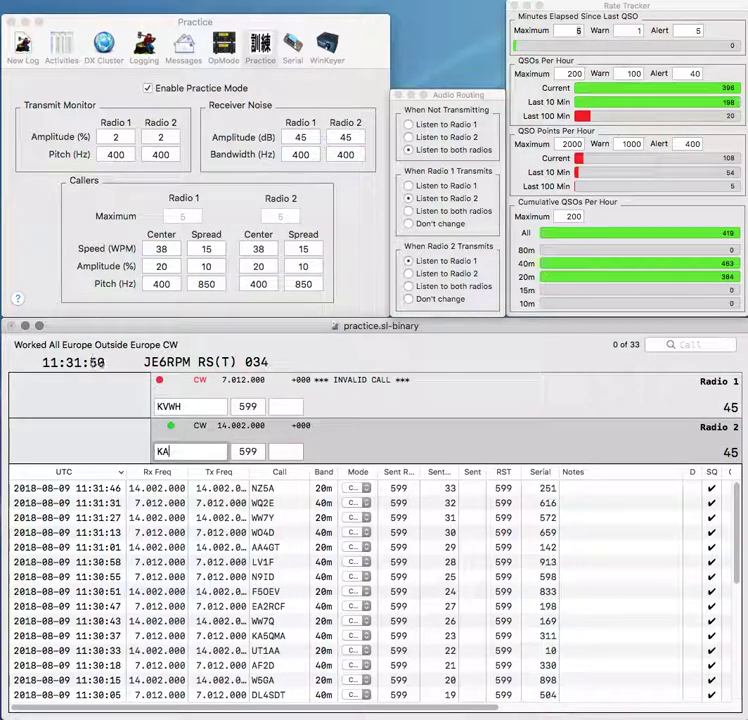
pyautogui.write('6G')
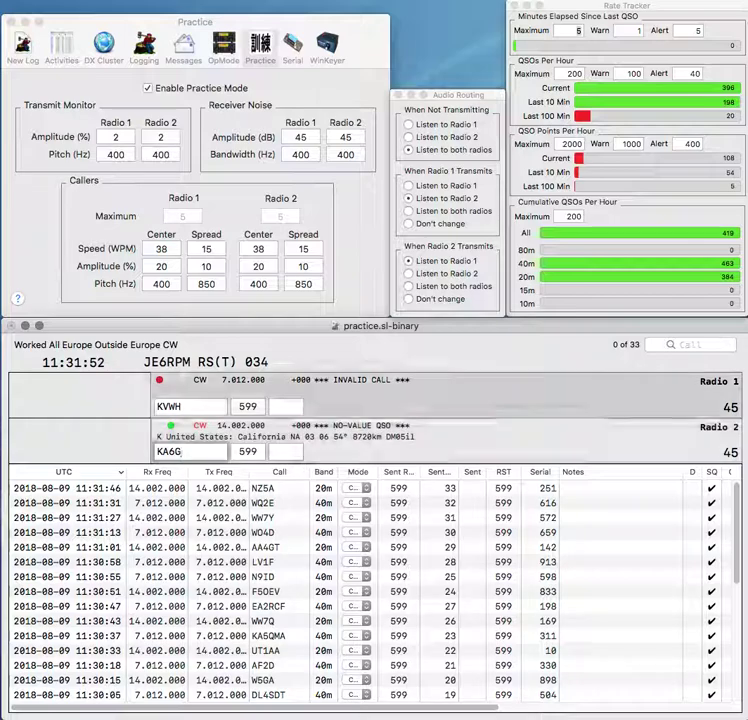
pyautogui.press('Left')
pyautogui.press('BackSpace')
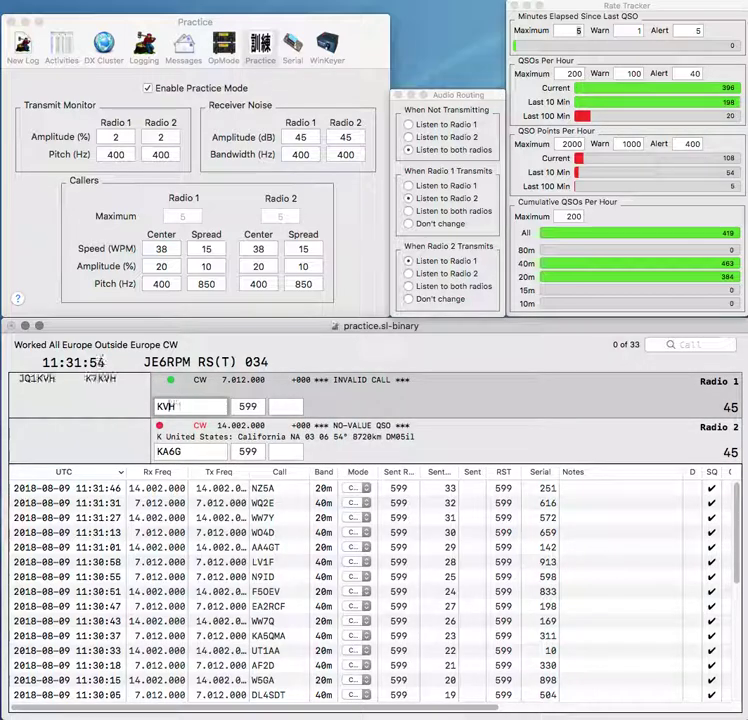
pyautogui.write('5W')
pyautogui.press('\\')
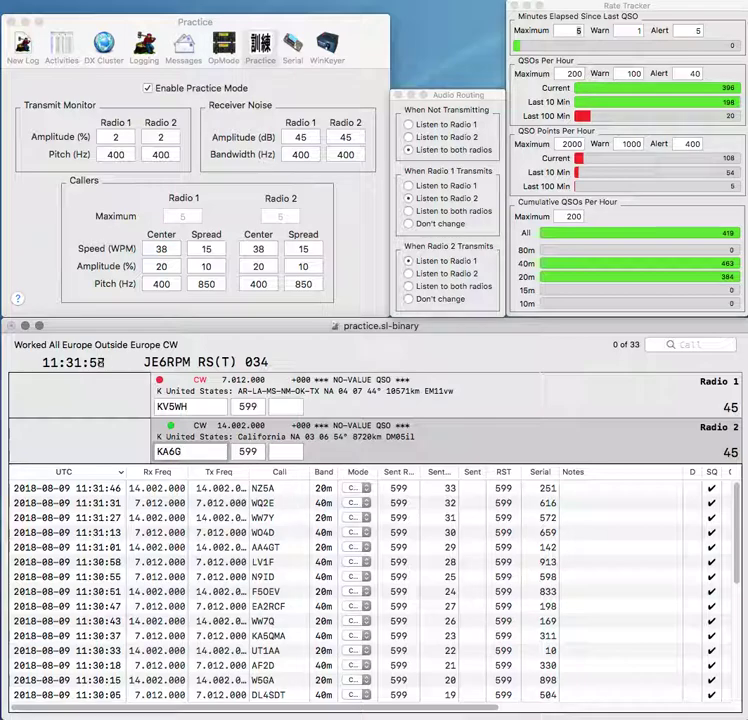
pyautogui.press('Delete')
pyautogui.write('W')
pyautogui.press('Return')
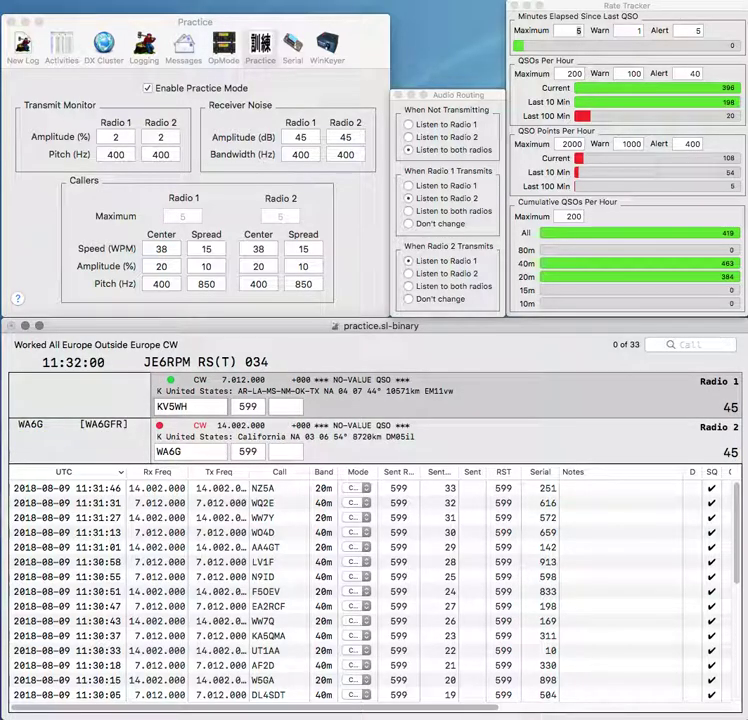
pyautogui.press('BackSpace')
pyautogui.write('V')
pyautogui.press('BackSpace')
pyautogui.write('4H')
pyautogui.press('Delete')
pyautogui.press('Return')
pyautogui.press('Return')
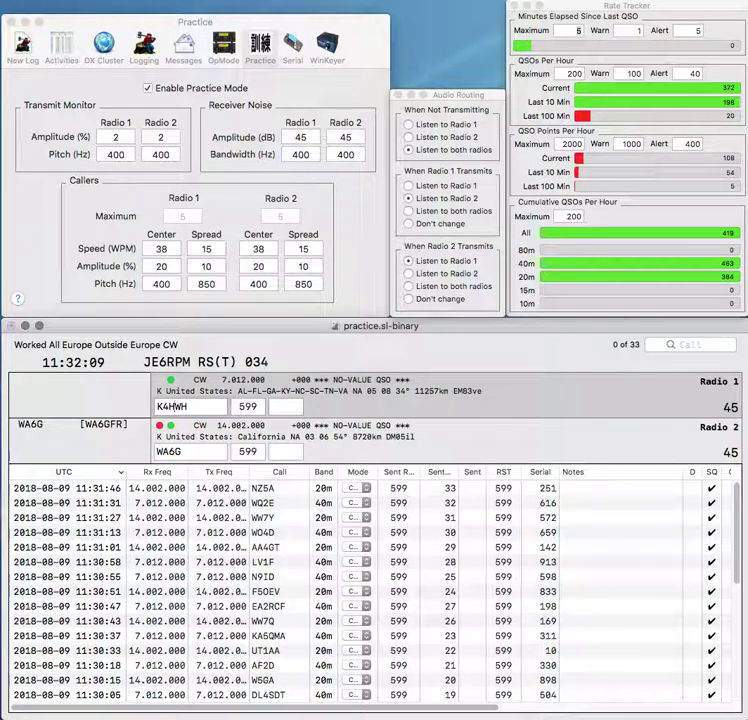
# Step: Enter received serial 687 on Radio 1 and change its call to K4SWS, resending it
pyautogui.write('6')
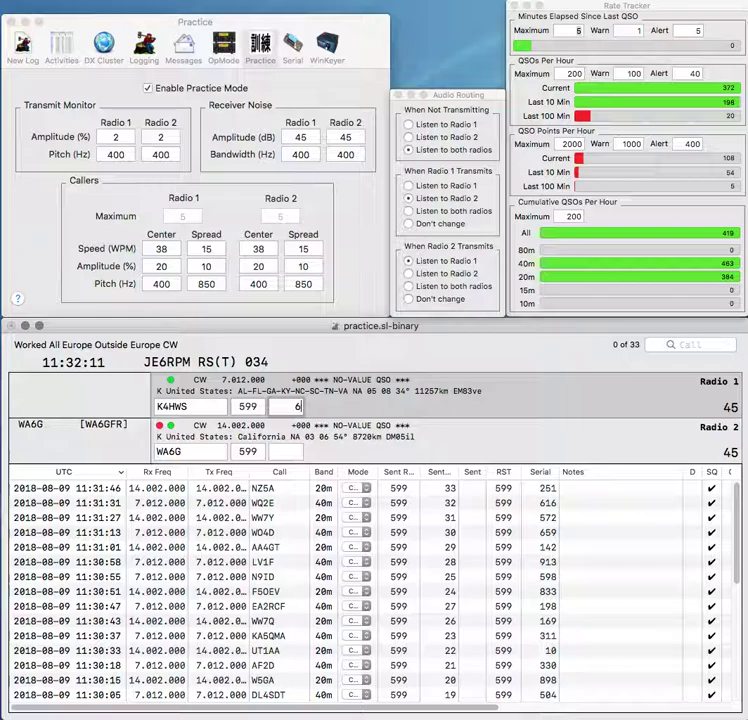
pyautogui.press('Return')
pyautogui.press('Up')
pyautogui.press('Left')
pyautogui.press('Left')
pyautogui.press('Tab')
pyautogui.press('Right')
pyautogui.press('Right')
pyautogui.press('Right')
pyautogui.press('BackSpace')
pyautogui.write('S')
pyautogui.press('Return')
pyautogui.write('8')
pyautogui.press('Return')
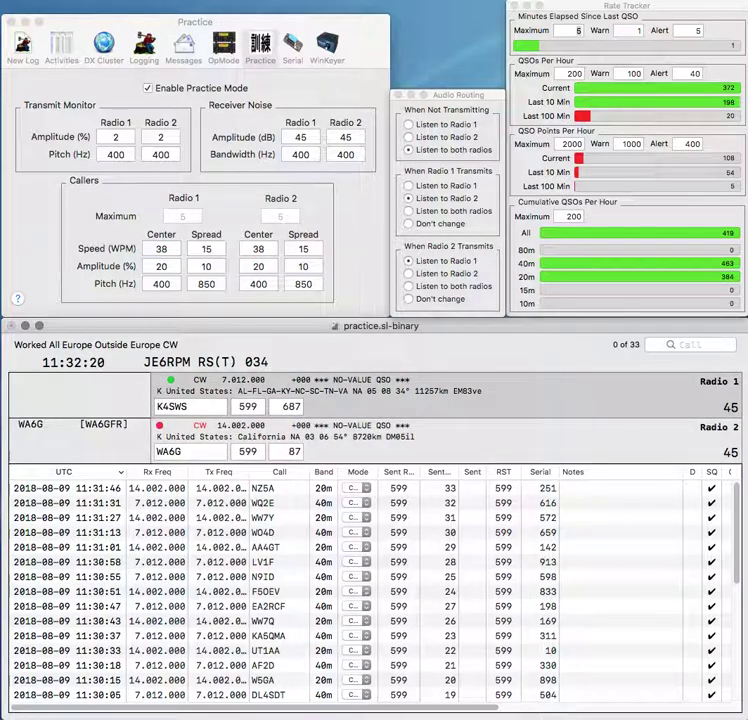
pyautogui.press('Down')
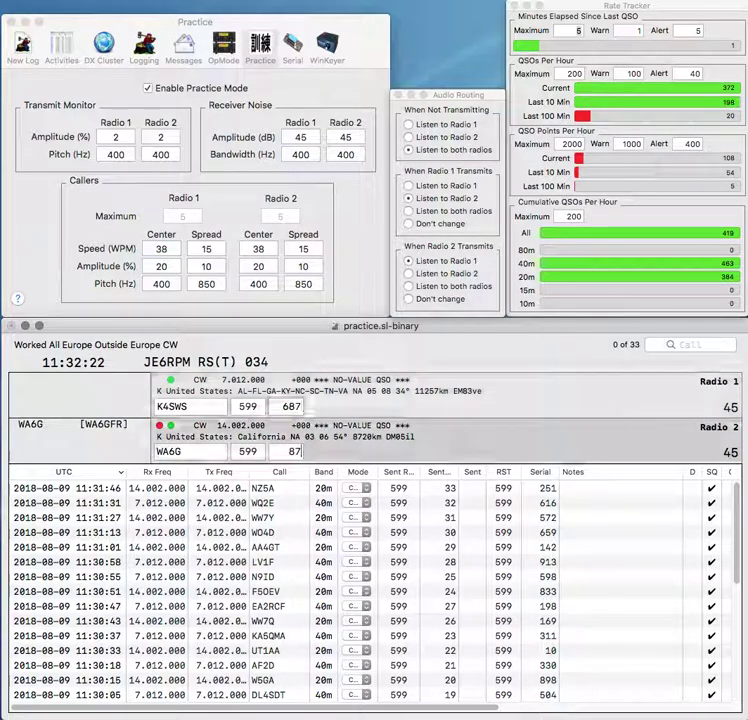
pyautogui.press('BackSpace')
pyautogui.write('9')
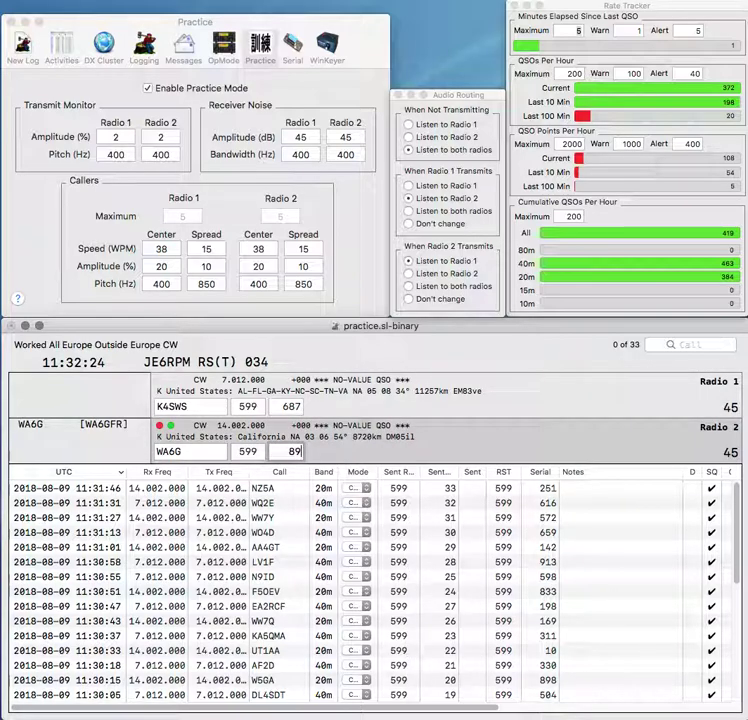
pyautogui.write('7')
pyautogui.press('Return')
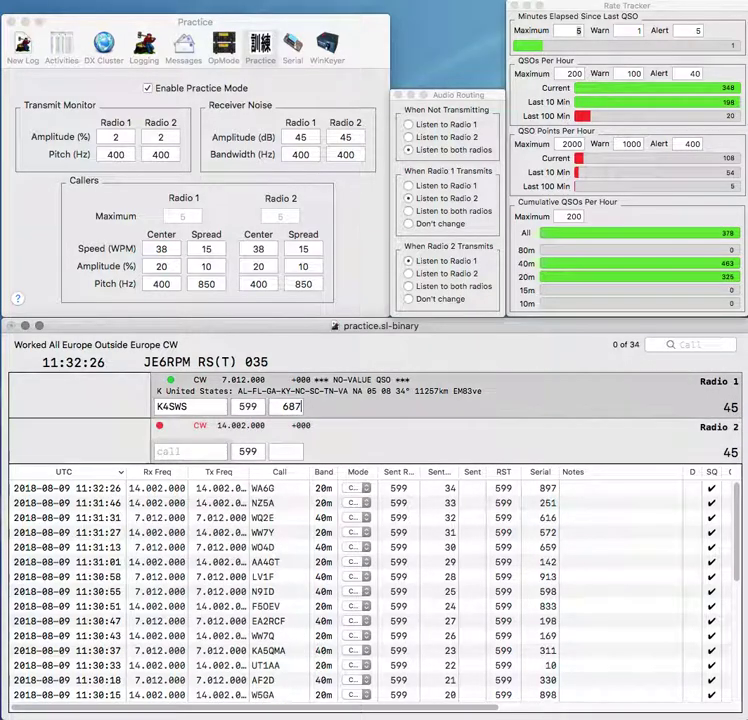
# Step: Change the Radio 1 call to K5SWS and send the partial call M on Radio 2
pyautogui.hotkey('shift', 'Tab')
pyautogui.press('Right')
pyautogui.press('Right')
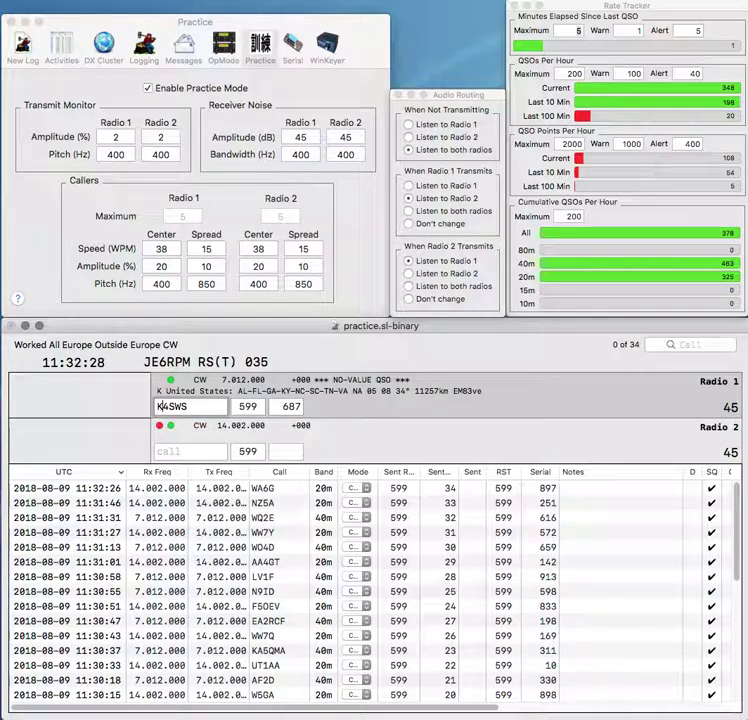
pyautogui.press('BackSpace')
pyautogui.write('5')
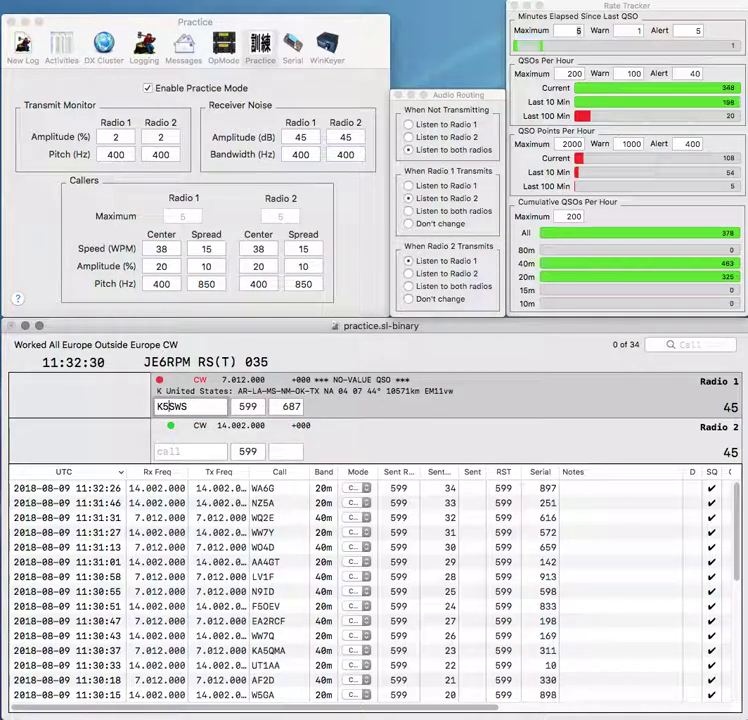
pyautogui.press('Down')
pyautogui.write('M')
pyautogui.press('Return')
pyautogui.press('Up')
pyautogui.press('Right')
pyautogui.press('Right')
pyautogui.press('BackSpace')
pyautogui.write('4')
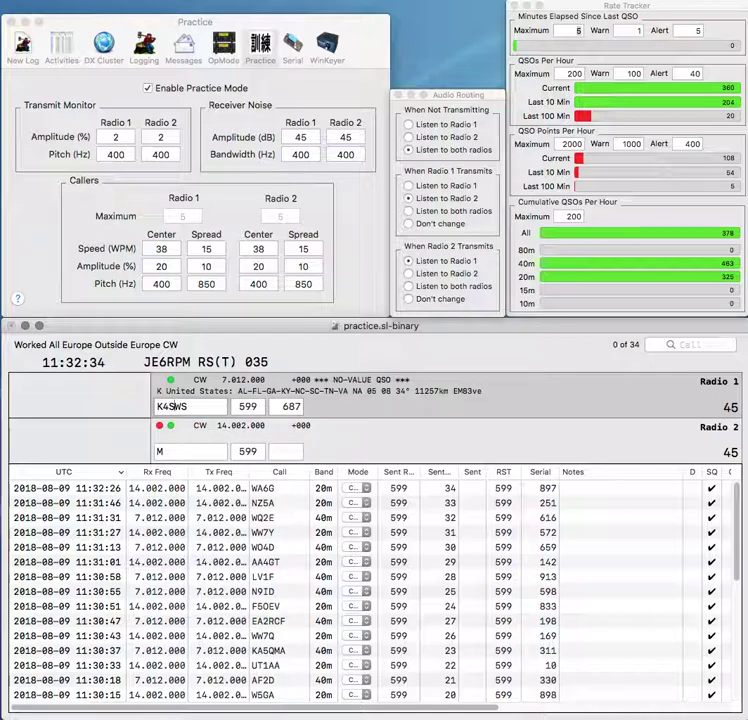
pyautogui.press('BackSpace')
pyautogui.write('N')
pyautogui.press('BackSpace')
pyautogui.write('H')
pyautogui.press('Return')
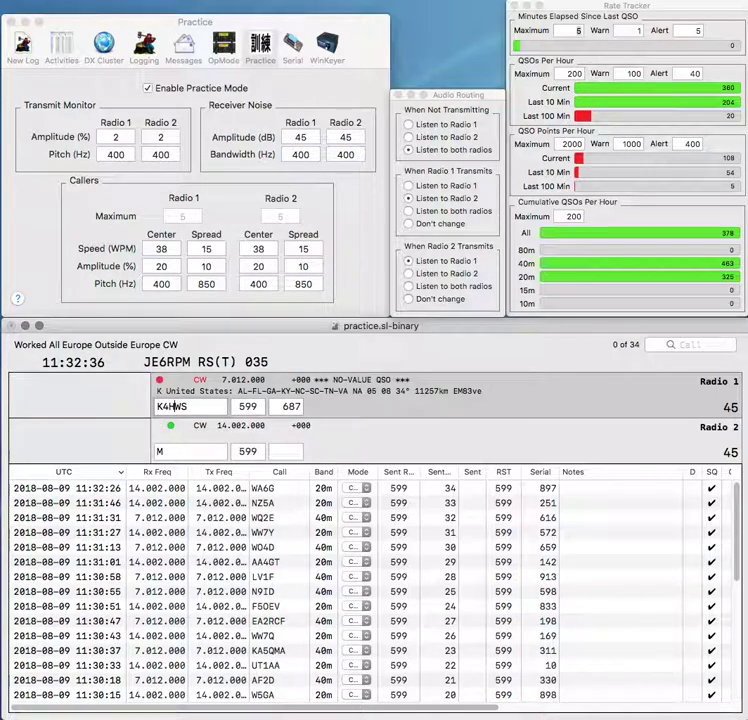
# Step: Extend the Radio 2 call to MDAM and transmit it
pyautogui.press('Down')
pyautogui.write('MDAM')
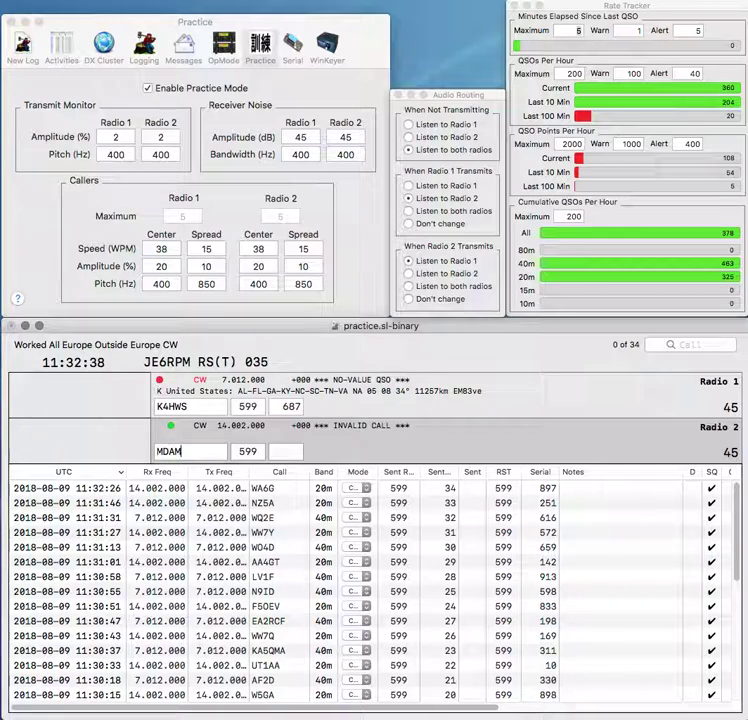
pyautogui.press('BackSpace')
pyautogui.write('H')
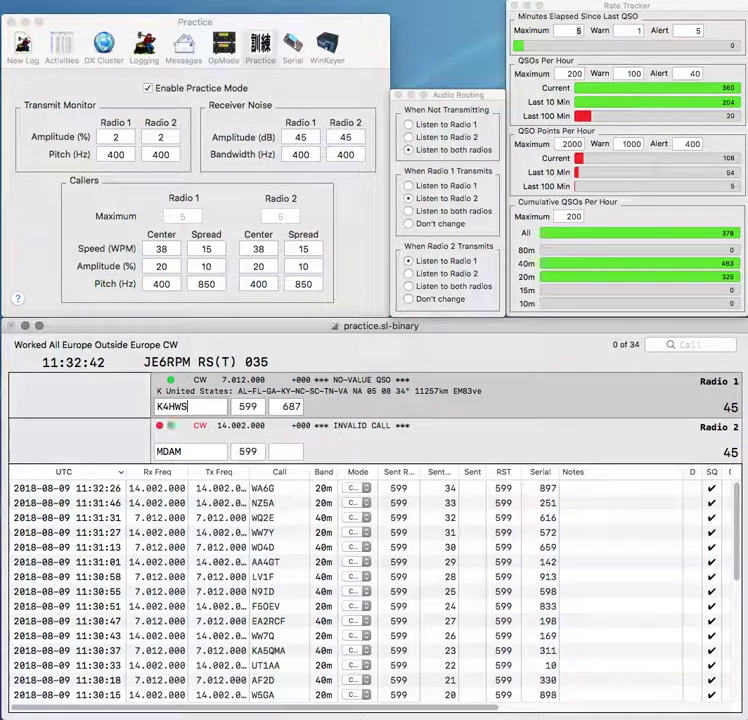
# Step: Resend K4HWS on Radio 1, then change the Radio 2 call to WDAM and transmit it
pyautogui.press('Return')
pyautogui.press('BackSpace')
pyautogui.write('W')
pyautogui.press('Return')
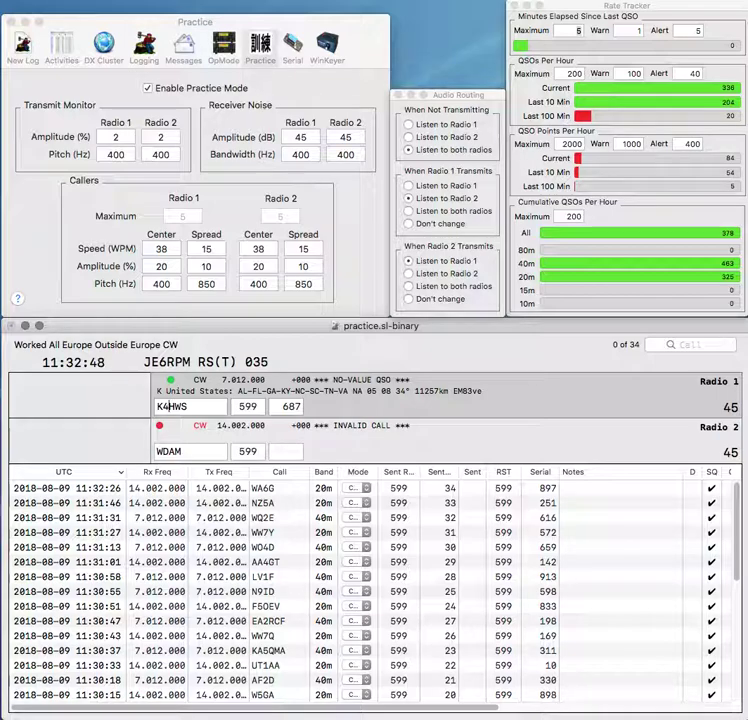
pyautogui.press('BackSpace')
pyautogui.write('V5')
pyautogui.press('Return')
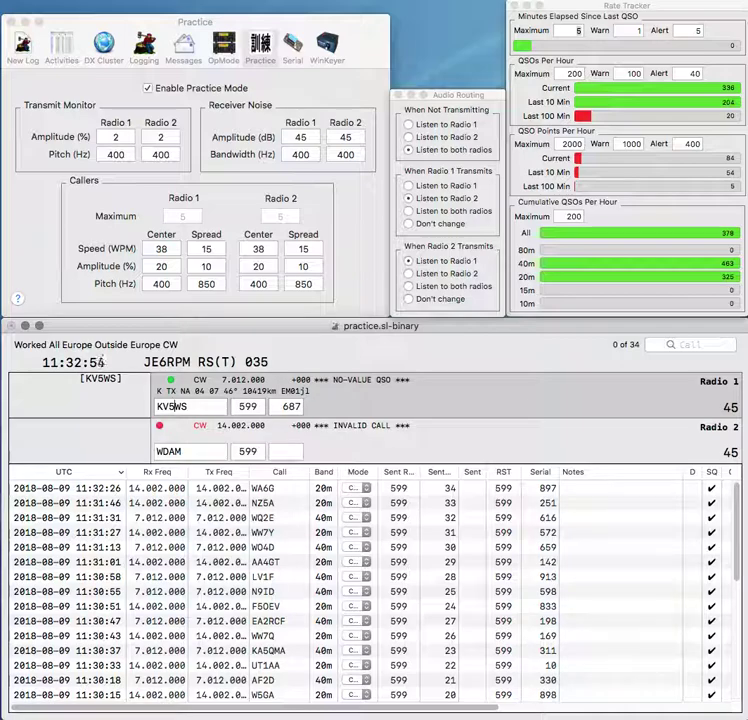
pyautogui.press('space')
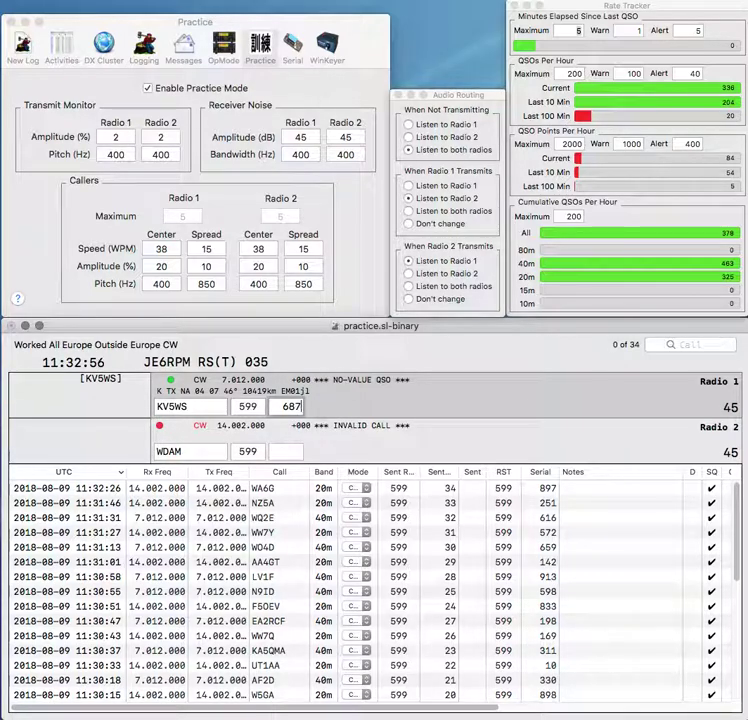
pyautogui.press('Return')
pyautogui.write('A')
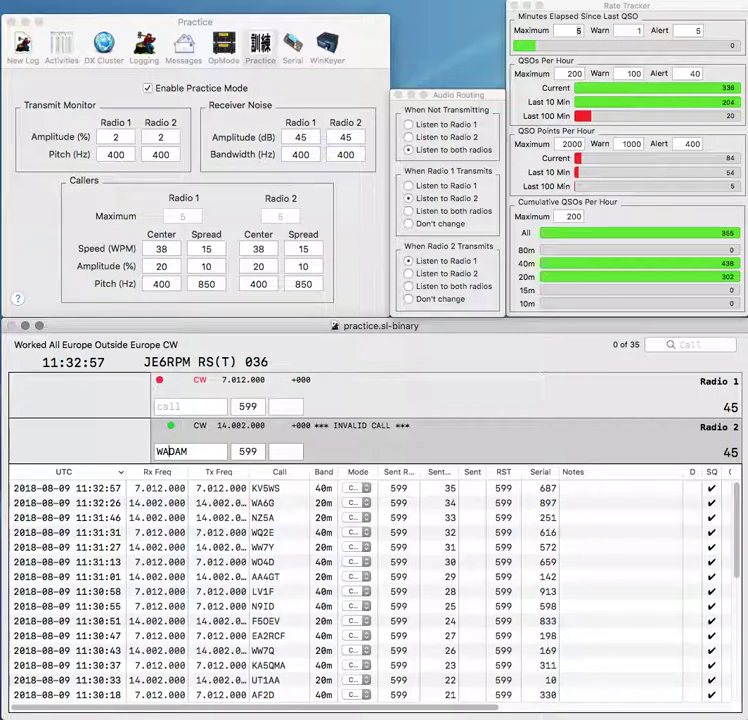
pyautogui.write('7')
pyautogui.press('Delete')
pyautogui.write('B')
pyautogui.press('Return')
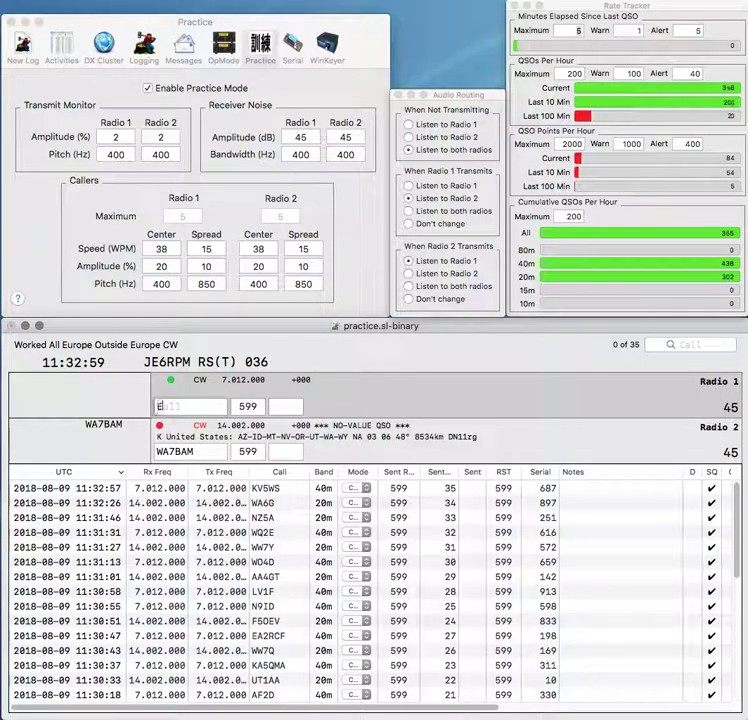
pyautogui.click(170, 406)
pyautogui.write('WA2ZFO')
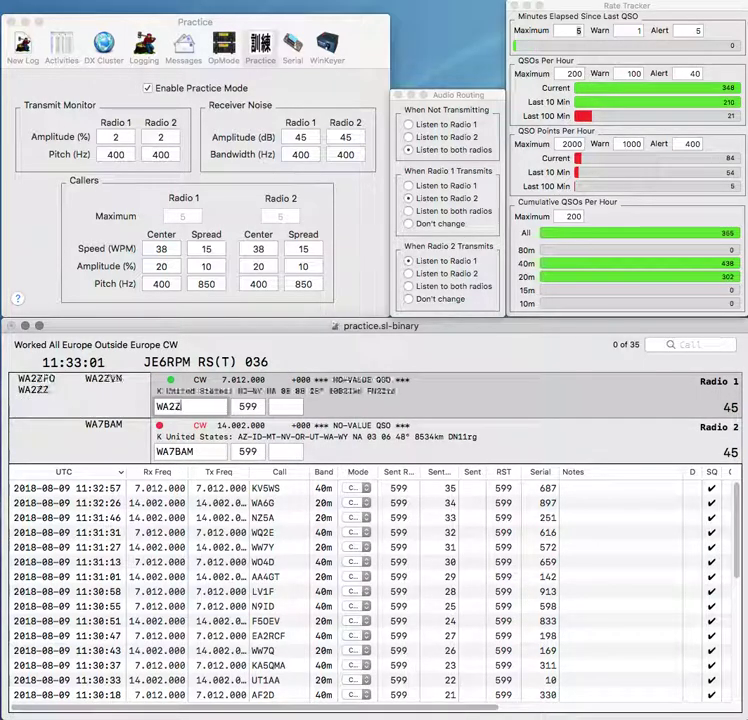
pyautogui.press('Return')
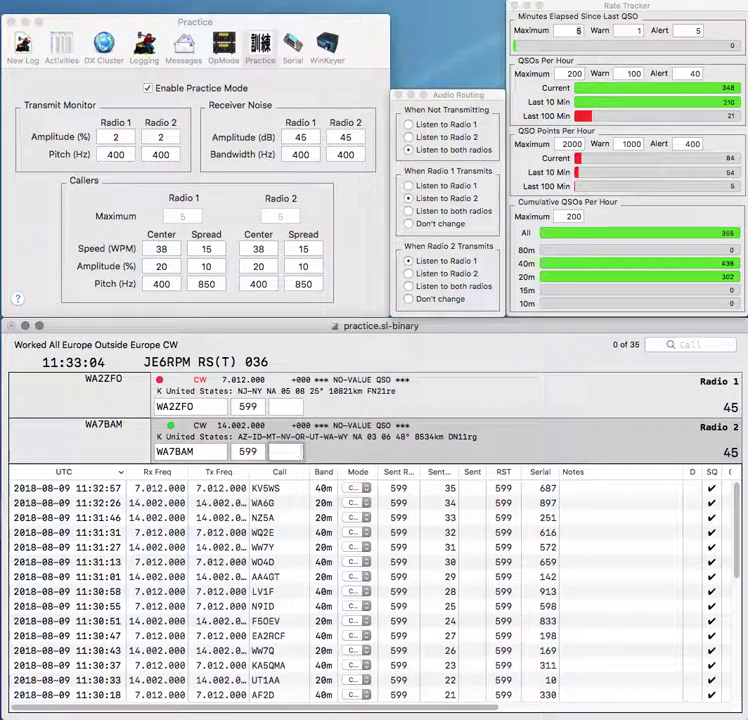
pyautogui.write('129')
pyautogui.press('Return')
pyautogui.press('Tab')
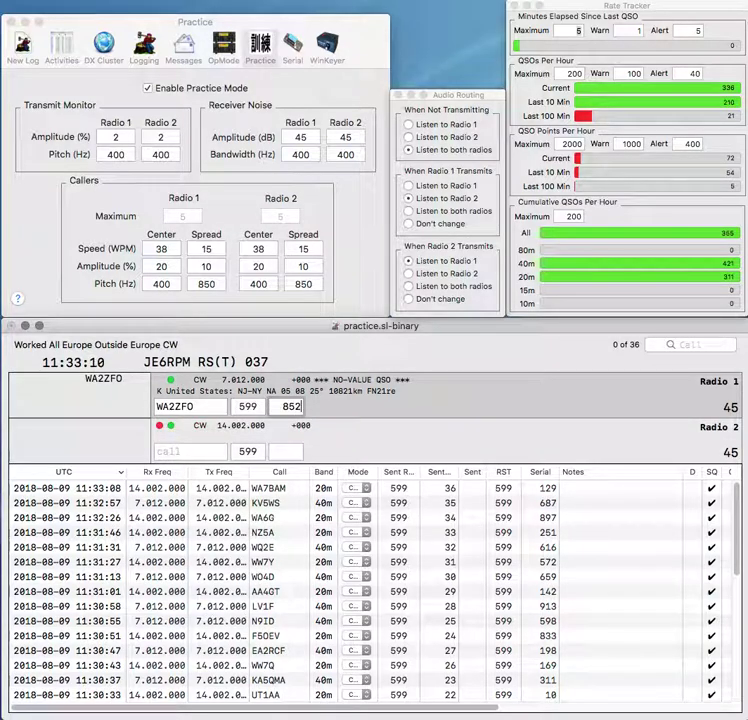
pyautogui.write('852')
pyautogui.press('Return')
# Step: Answer RA3BL on Radio 2 and ED8AH on Radio 1, sending each one the exchange
pyautogui.write('RA3BL')
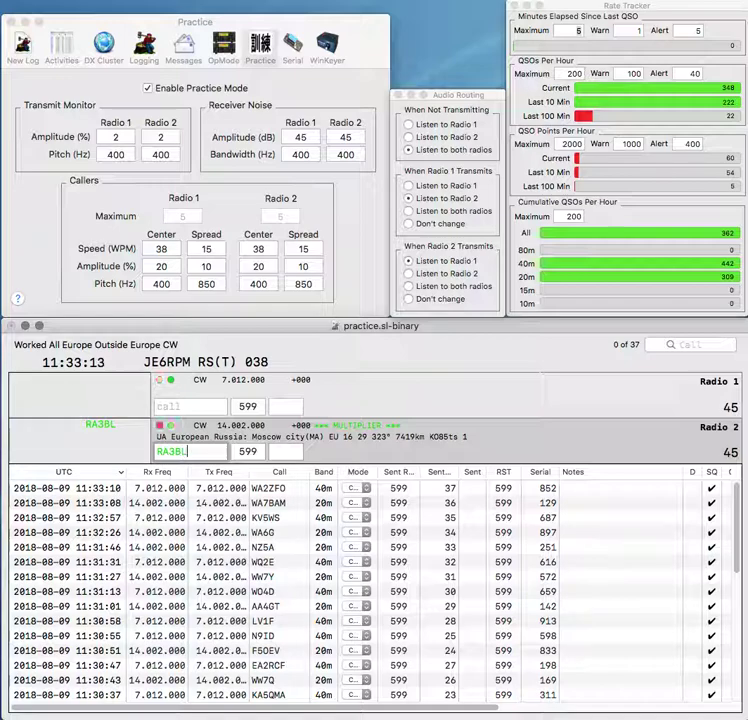
pyautogui.press('Return')
pyautogui.write('ED8AH')
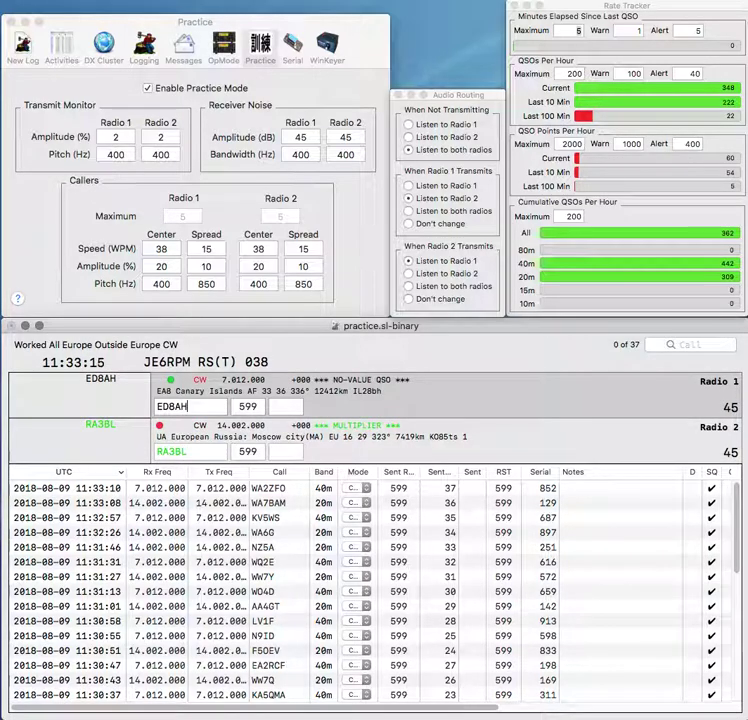
pyautogui.press('Return')
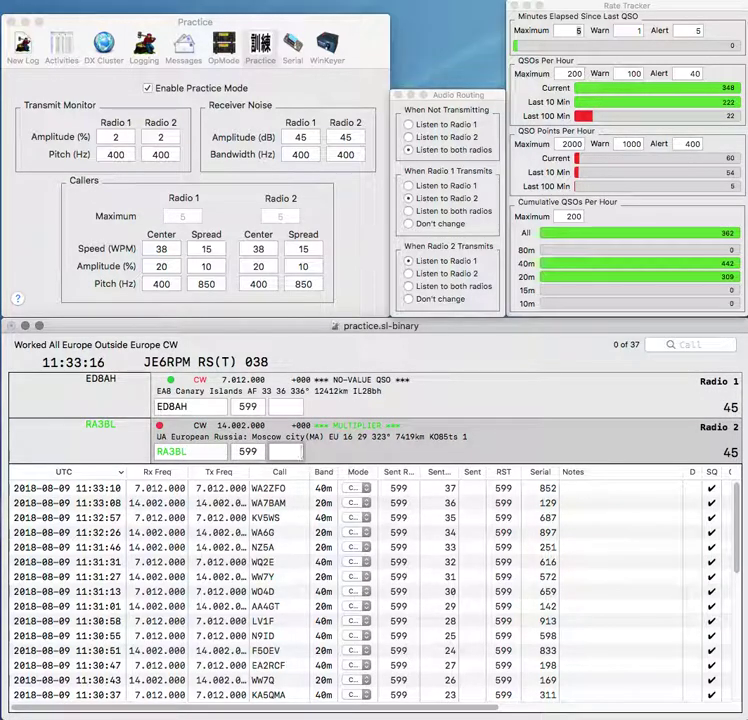
# Step: Log RA3BL on Radio 2 with received serial 869 and ED8AH on Radio 1 with received serial 10
pyautogui.write('868')
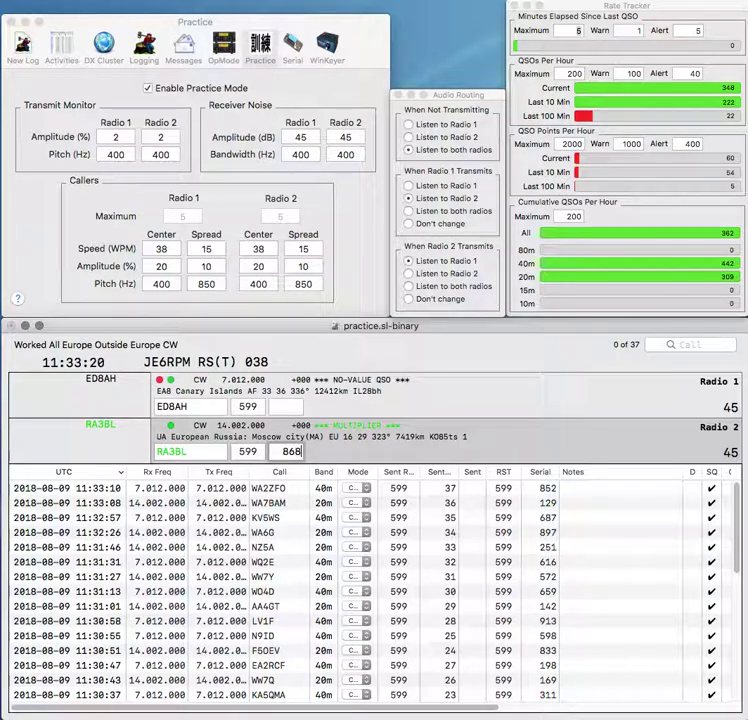
pyautogui.press('Return')
pyautogui.write('10')
pyautogui.press('Return')
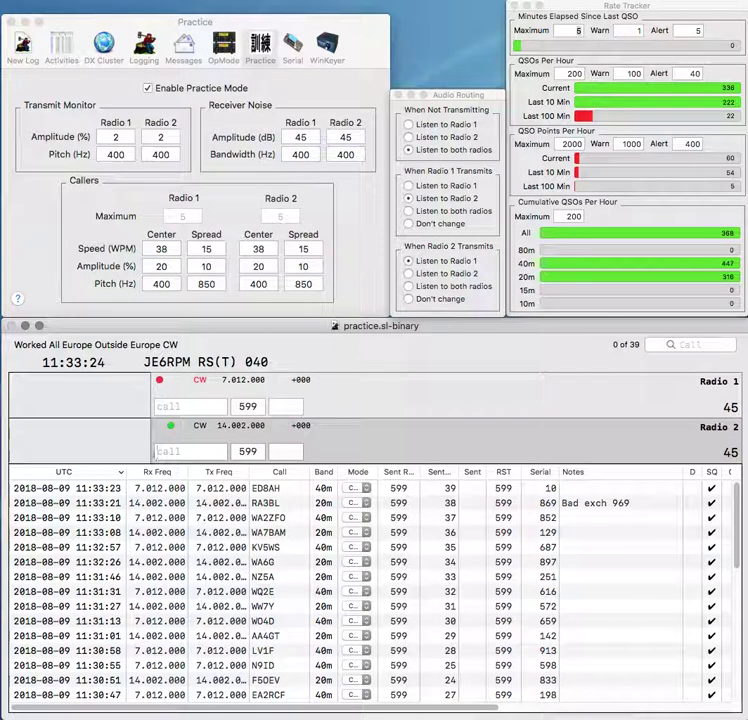
pyautogui.write('K4')
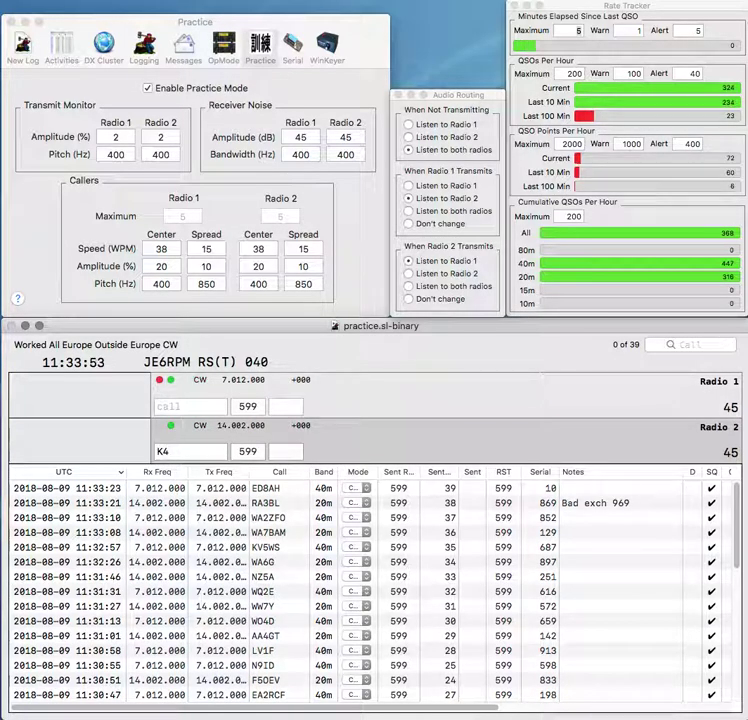
pyautogui.write('JLBD')
pyautogui.press('Return')
pyautogui.write('P')
pyautogui.press('Return')
pyautogui.press('Return')
pyautogui.press('BackSpace')
# Step: Enter the call EA5FID on Radio 1 and transmit it
pyautogui.write('E')
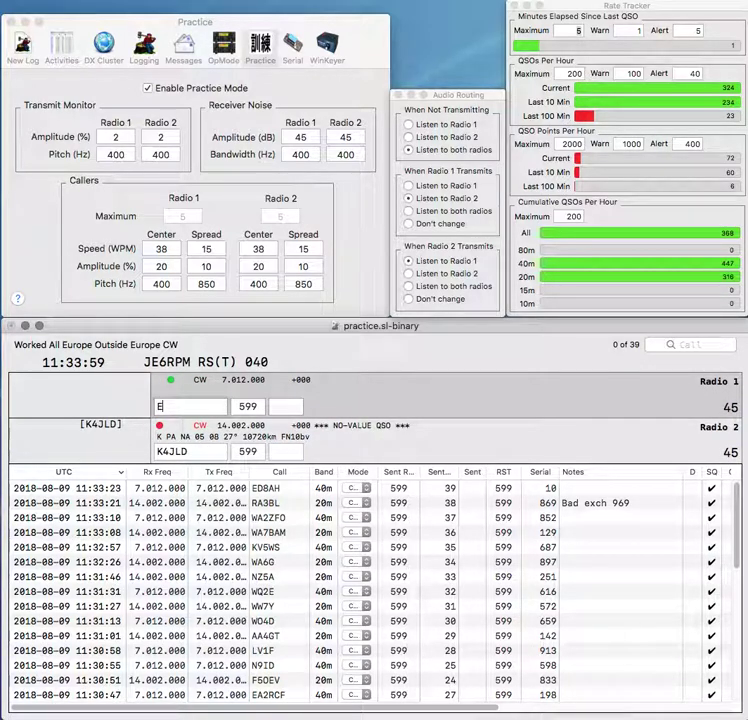
pyautogui.write('A5FID')
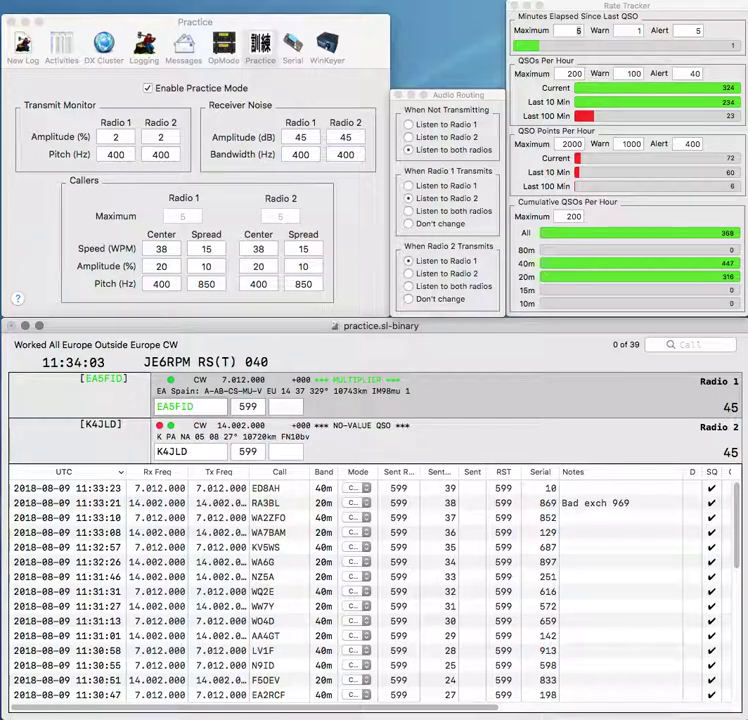
pyautogui.press('Return')
pyautogui.press('space')
pyautogui.press('Return')
pyautogui.press('space')
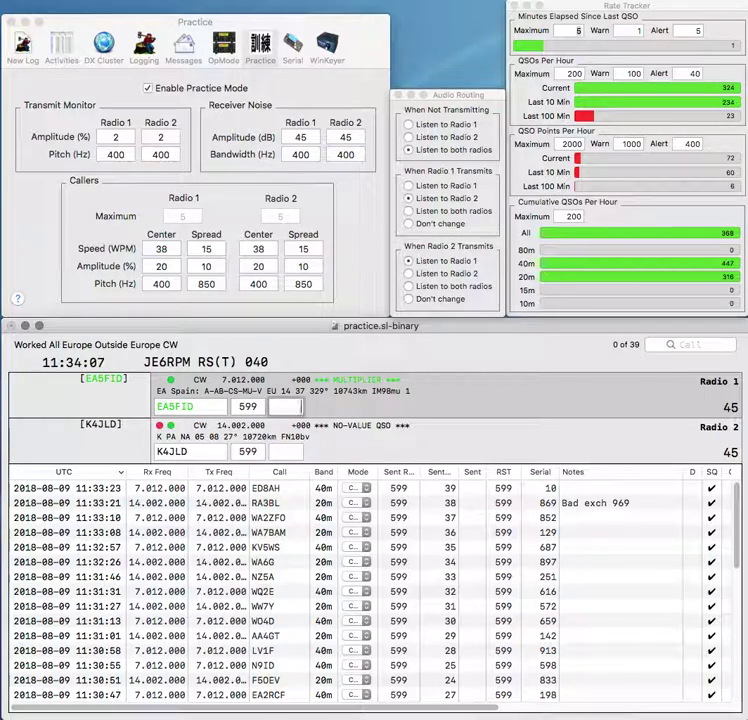
pyautogui.press('Tab')
pyautogui.write('7')
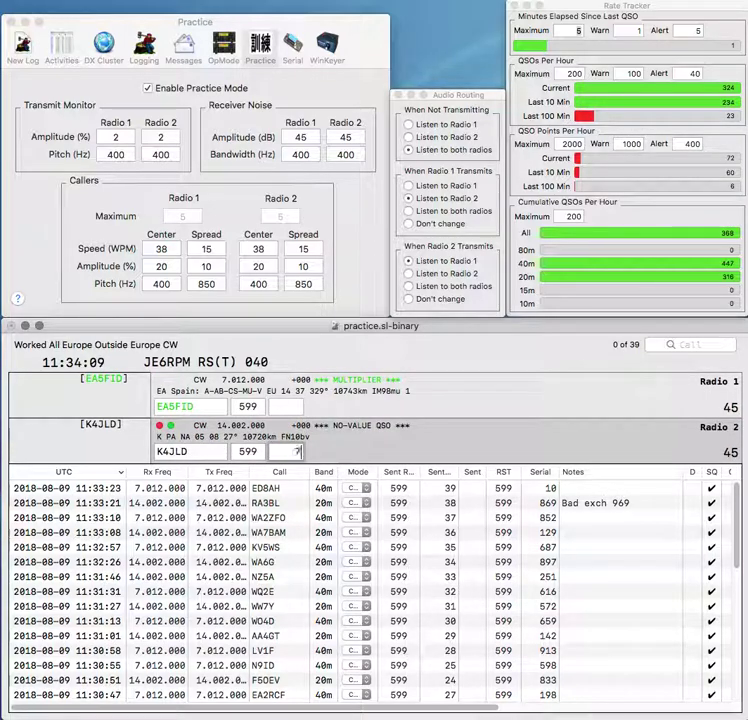
pyautogui.write('28')
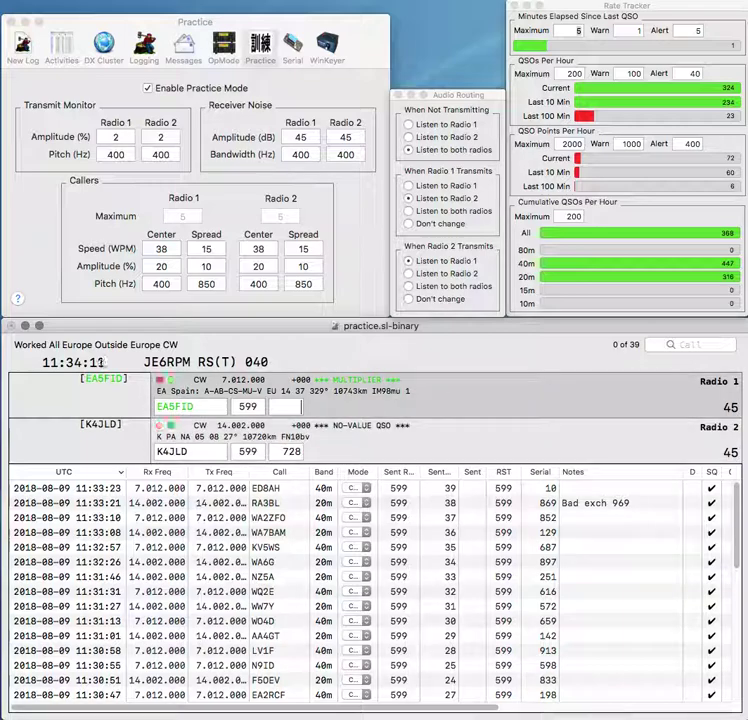
pyautogui.press('Return')
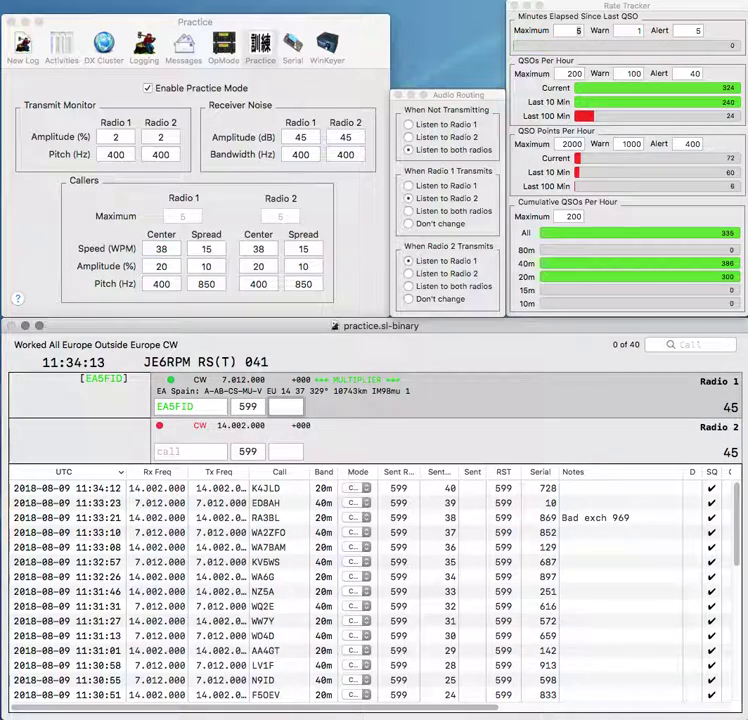
pyautogui.press('space')
pyautogui.press('BackSpace')
pyautogui.write('V')
pyautogui.press('Return')
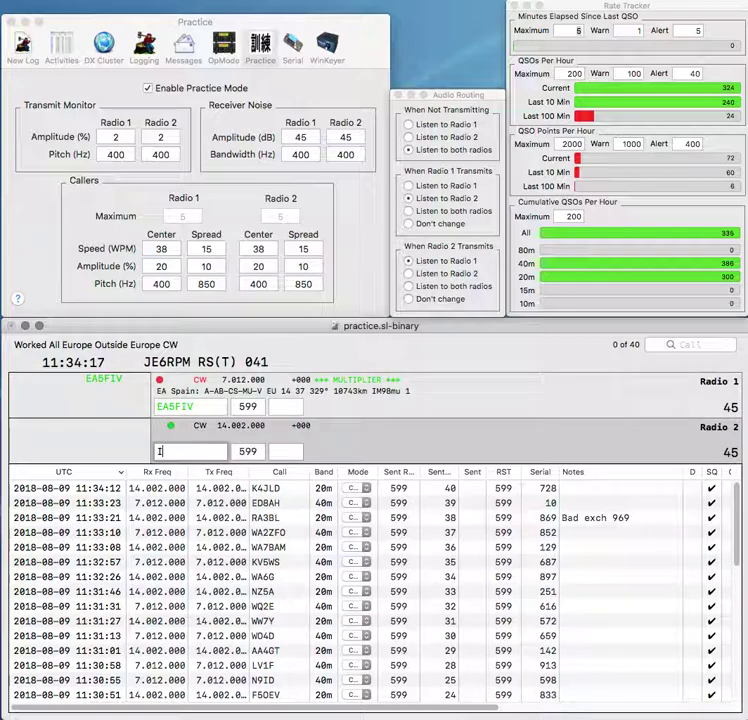
# Step: Enter the partial call S55 on Radio 2 and log EA5FIV on Radio 1 with received serial 872
pyautogui.write('S55')
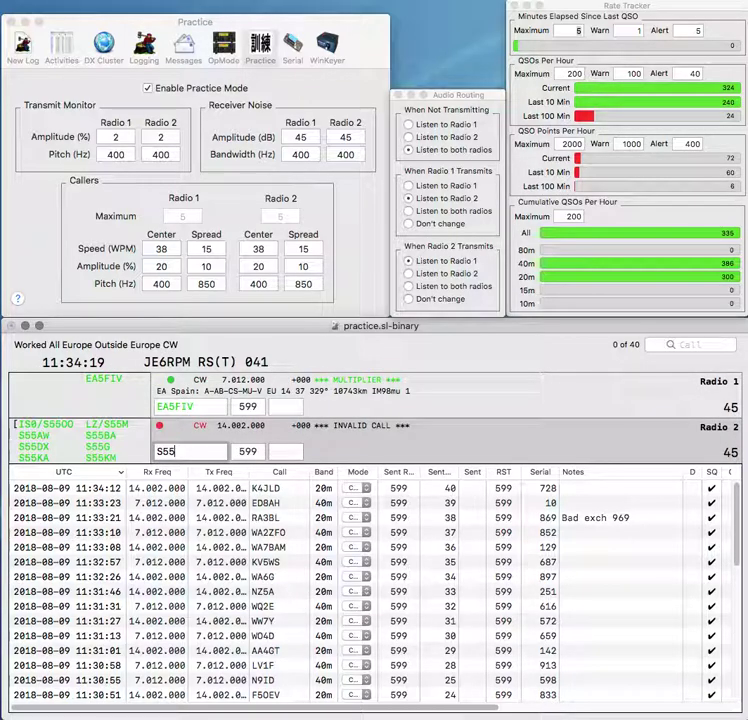
pyautogui.press('space')
pyautogui.write('872')
pyautogui.press('Return')
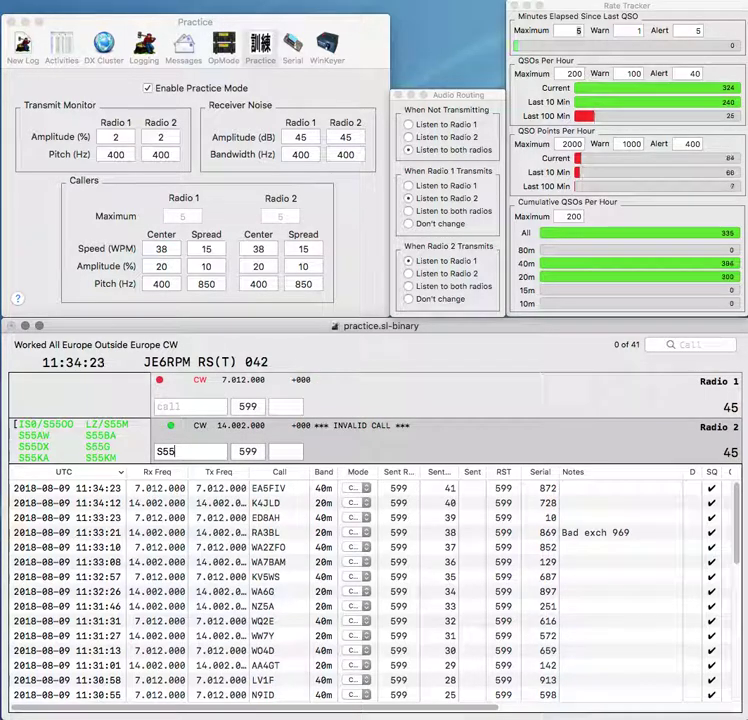
pyautogui.press('BackSpace')
pyautogui.write('9EHE')
pyautogui.press('BackSpace')
pyautogui.write('I')
pyautogui.press('Return')
pyautogui.write('3AN')
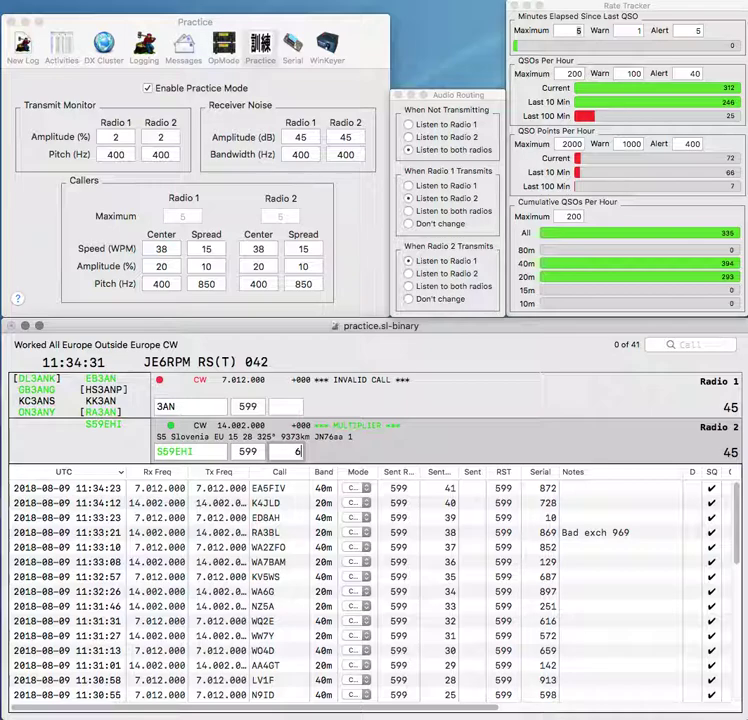
pyautogui.press('Return')
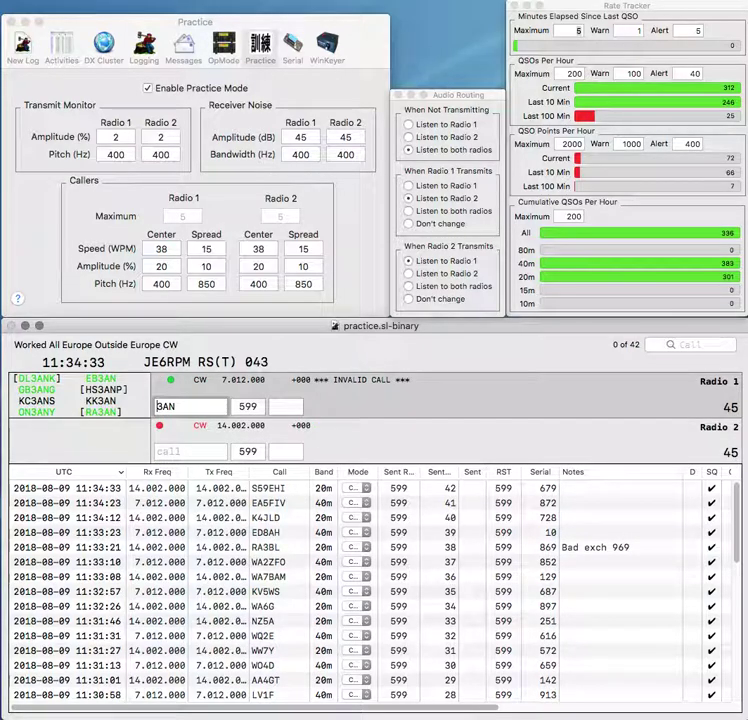
pyautogui.write('EB')
pyautogui.press('Return')
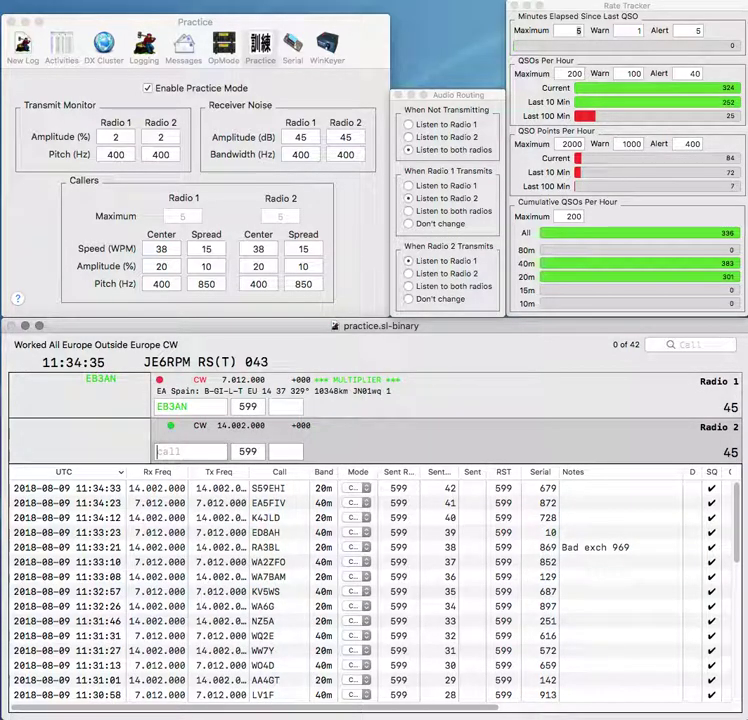
pyautogui.write('ZL')
pyautogui.press('Return')
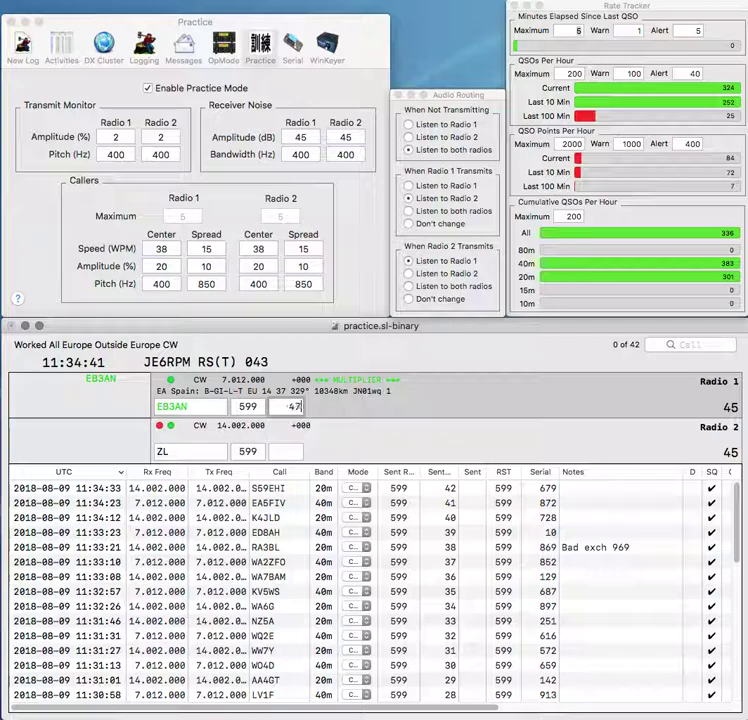
pyautogui.press('Return')
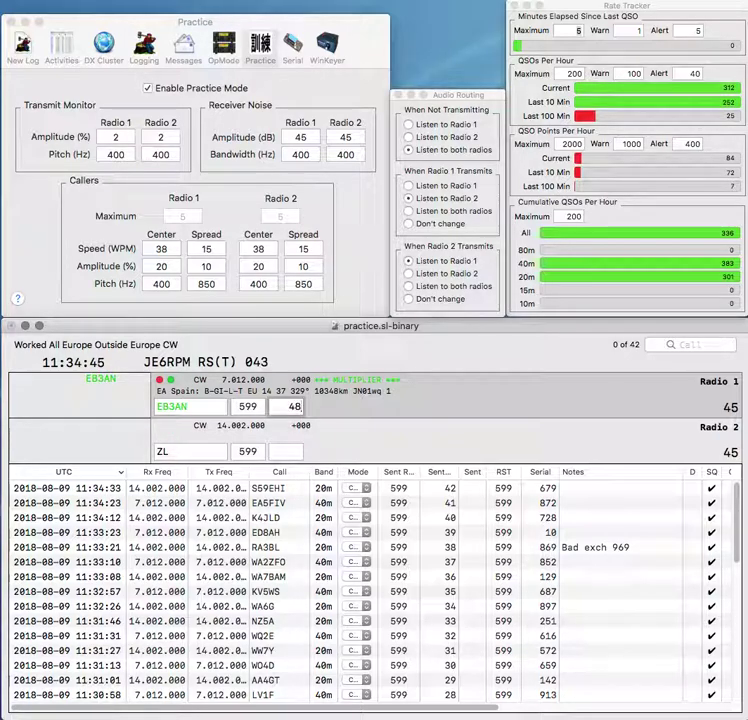
pyautogui.write('5')
pyautogui.press('Return')
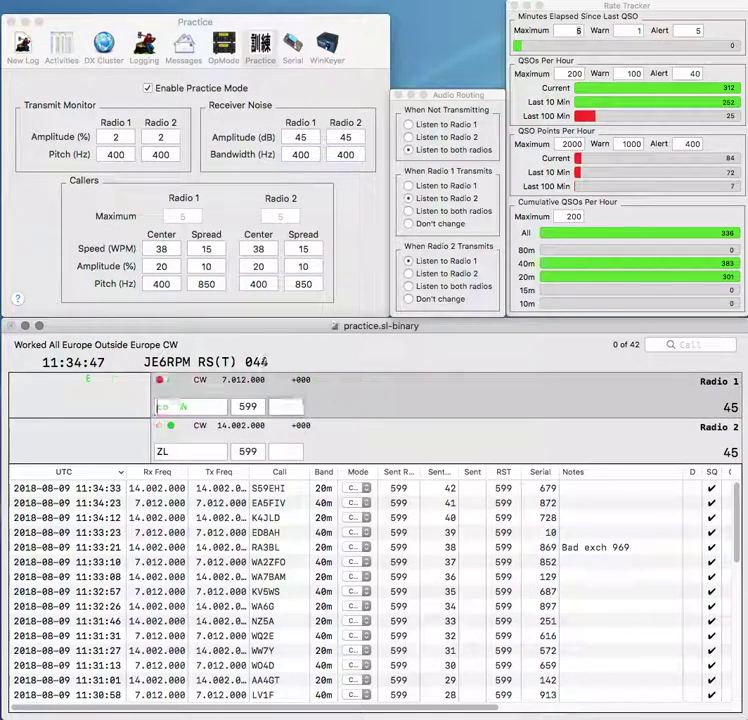
pyautogui.write('ZL2')
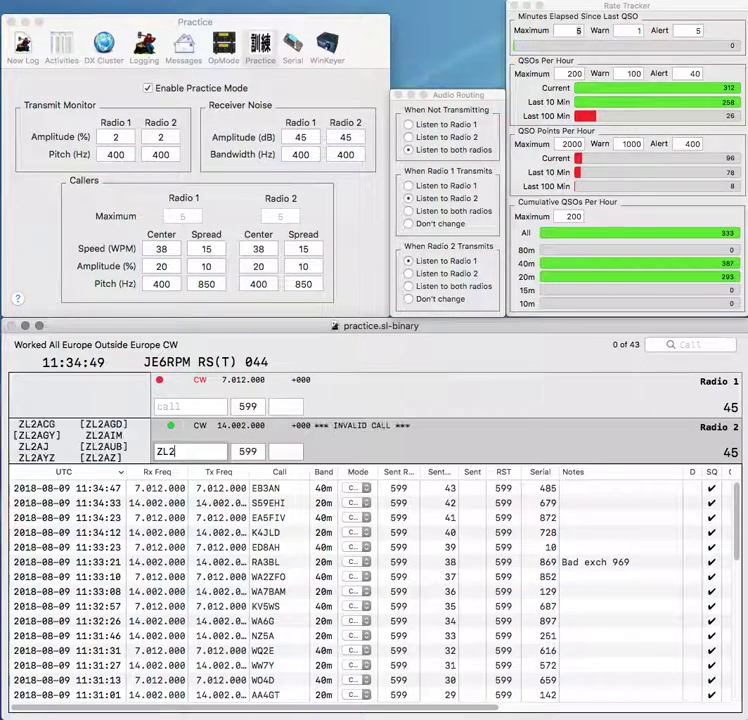
pyautogui.write('AGV')
pyautogui.press('BackSpace')
pyautogui.write('Y')
pyautogui.press('Return')
pyautogui.write('W')
pyautogui.press('Return')
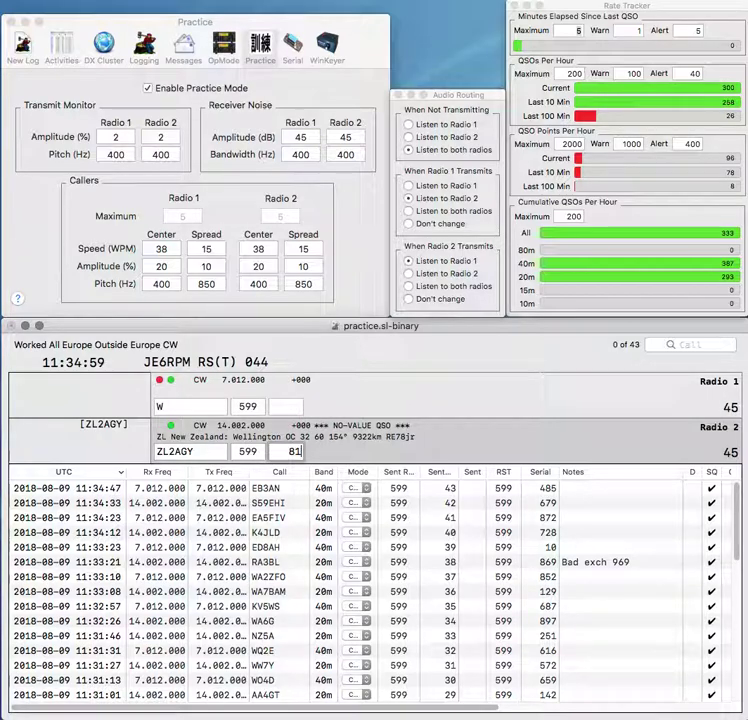
pyautogui.press('Return')
pyautogui.write('GV')
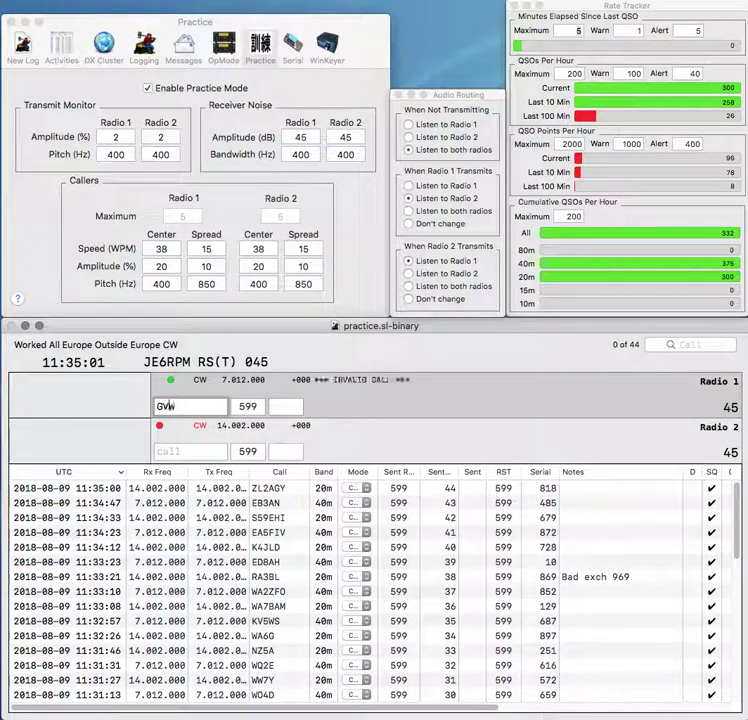
pyautogui.press('Return')
pyautogui.write('V')
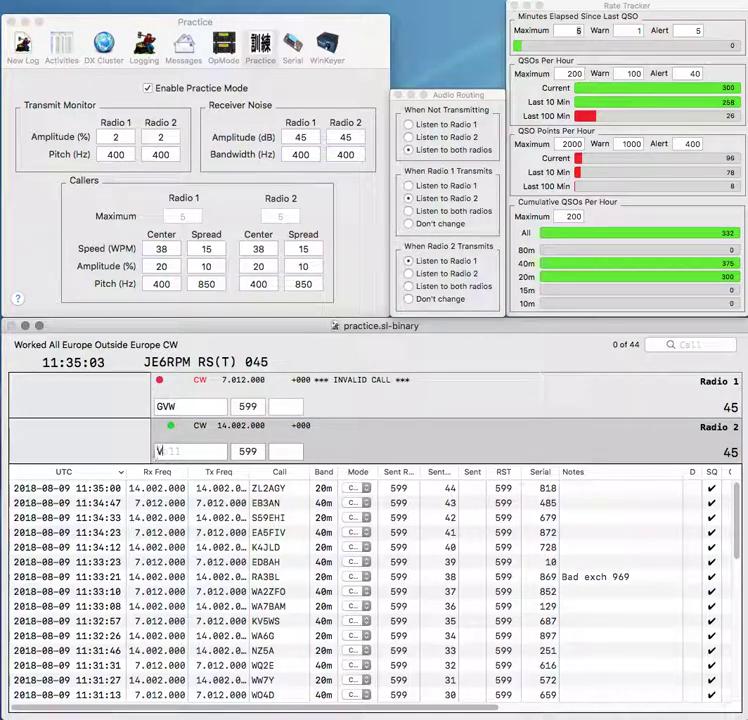
pyautogui.write('E3ZBM')
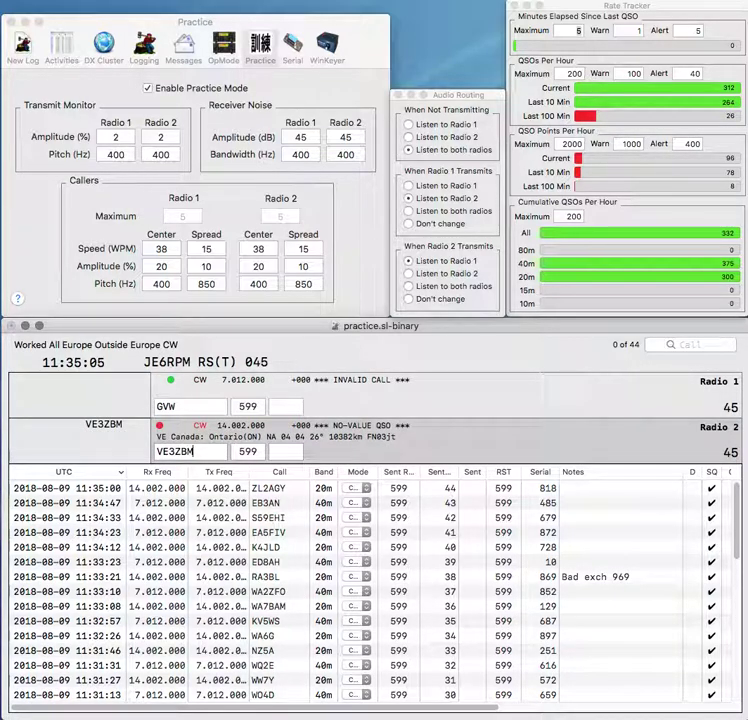
pyautogui.press('Return')
# Step: Correct the Radio 1 partial call to 5GUW and transmit it
pyautogui.press('BackSpace')
pyautogui.write('5')
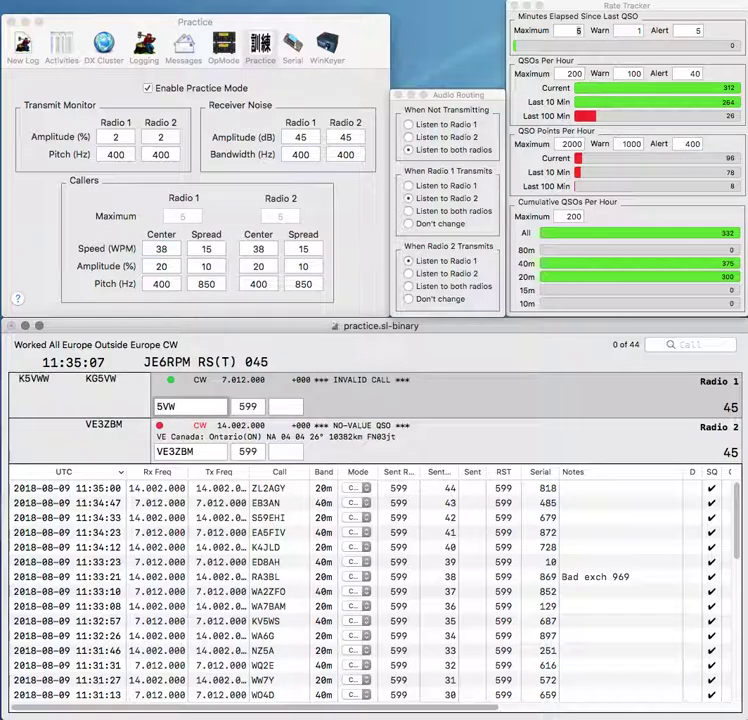
pyautogui.press('Delete')
pyautogui.write('GU')
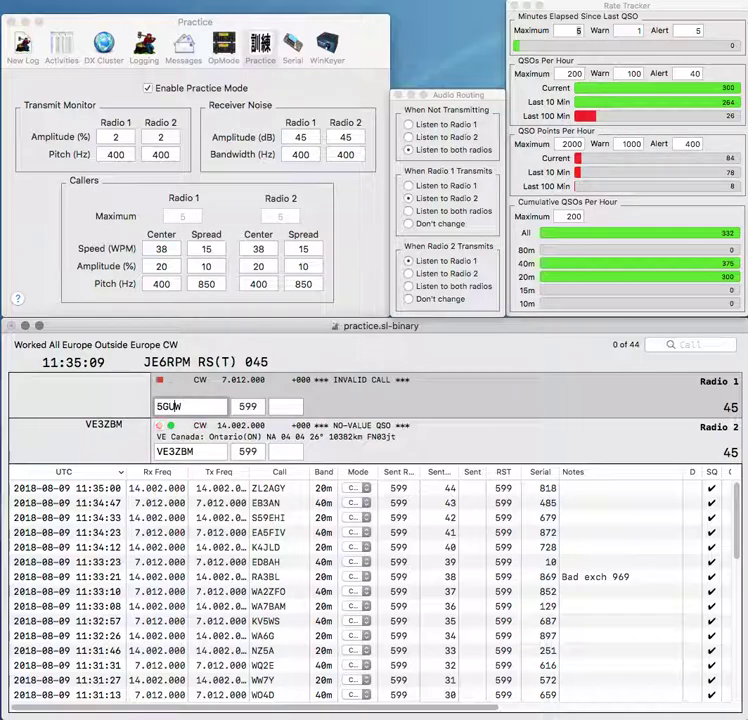
pyautogui.write('869')
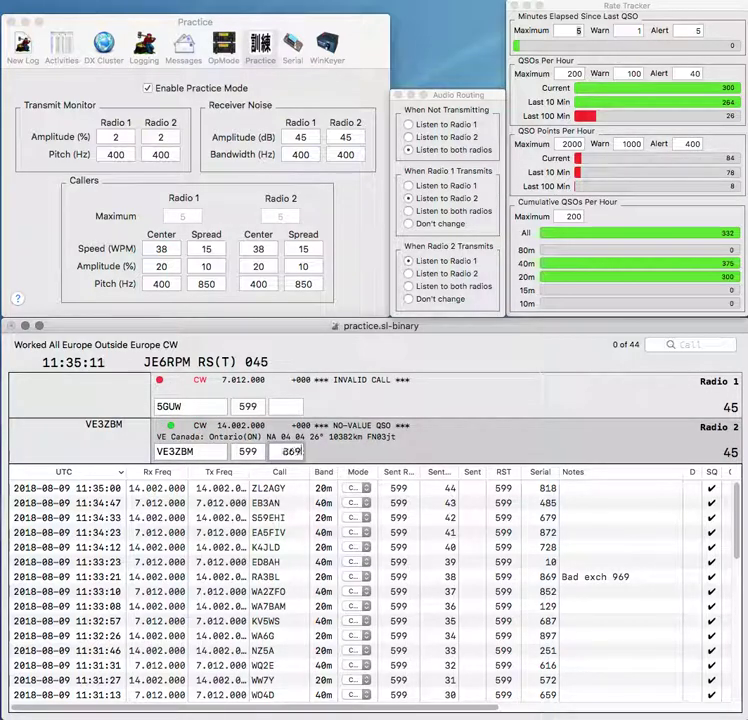
pyautogui.press('Return')
pyautogui.press('Delete')
pyautogui.write('EA4')
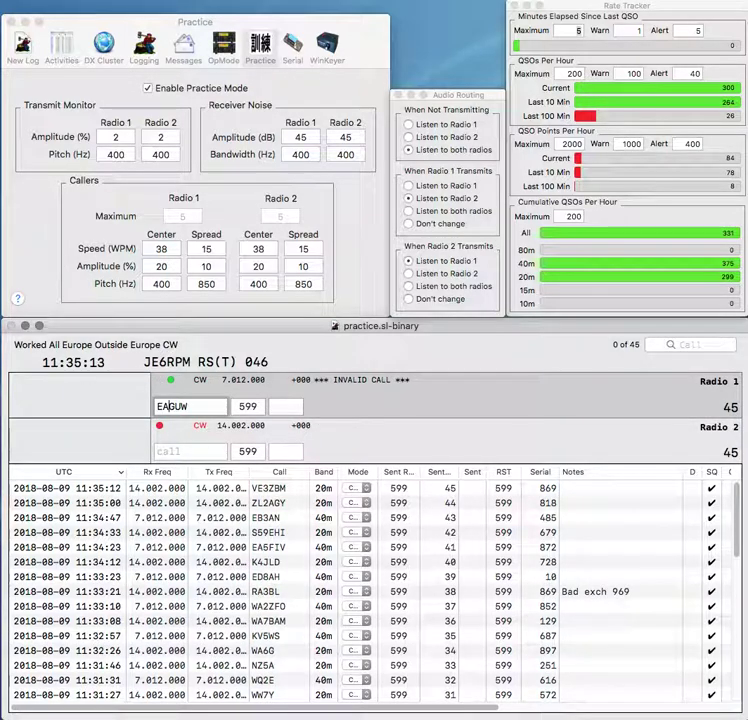
pyautogui.press('Return')
pyautogui.write('JA2AXB')
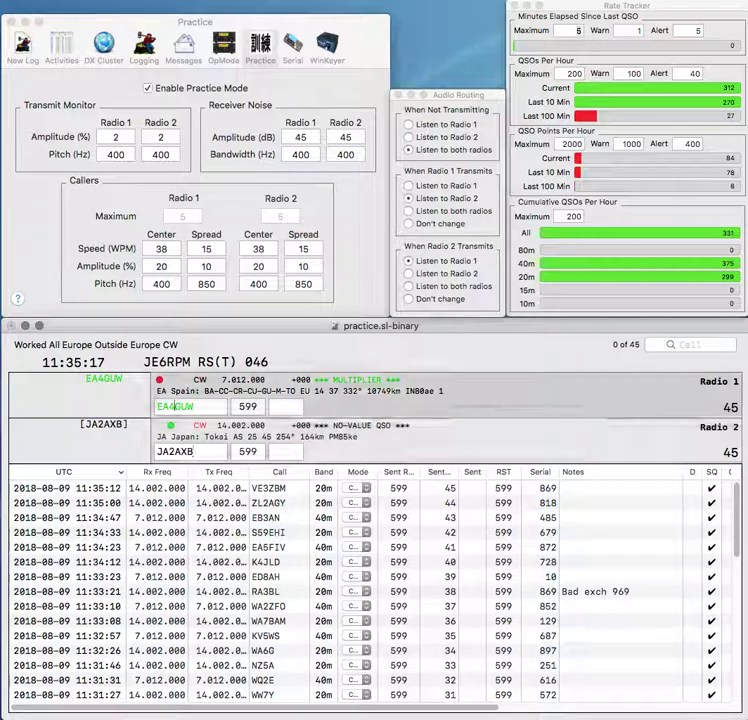
pyautogui.press('Return')
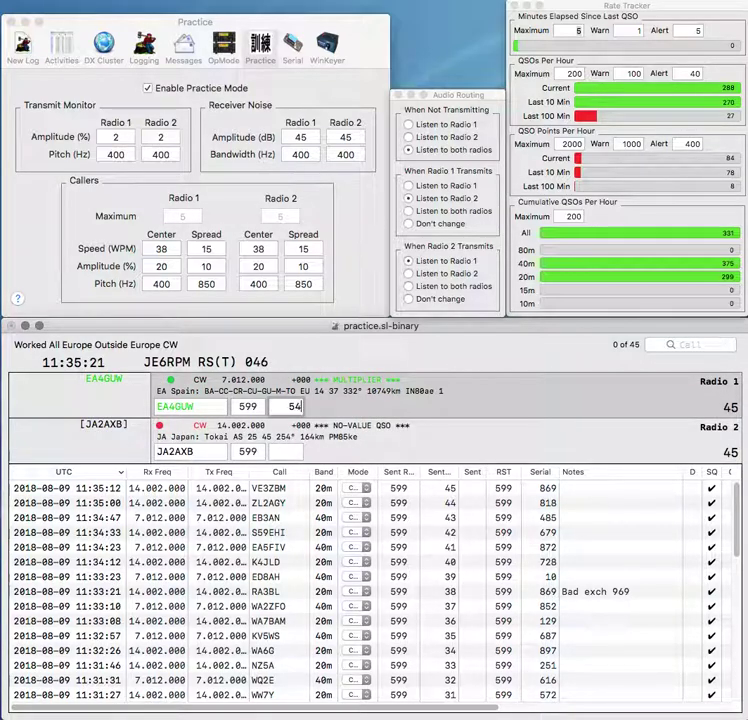
pyautogui.press('Return')
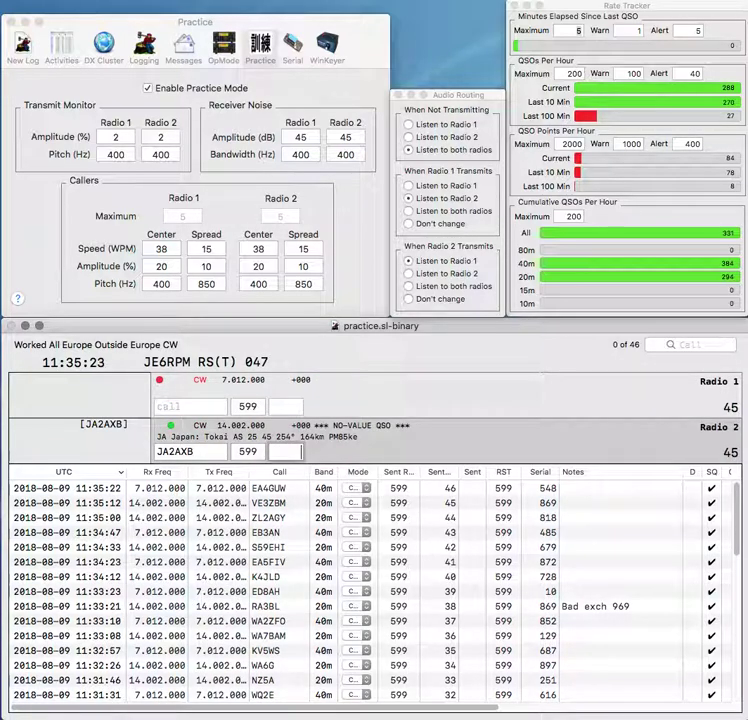
pyautogui.write('922')
pyautogui.press('Return')
pyautogui.write('RP73')
pyautogui.press('Return')
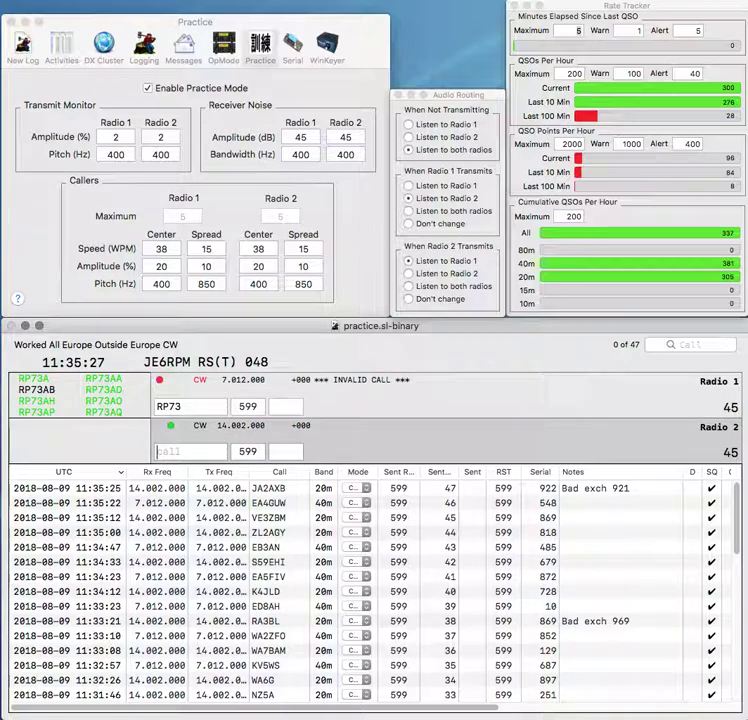
pyautogui.write('0RHA')
pyautogui.press('Home')
pyautogui.write('PA')
pyautogui.press('Return')
pyautogui.write('EL')
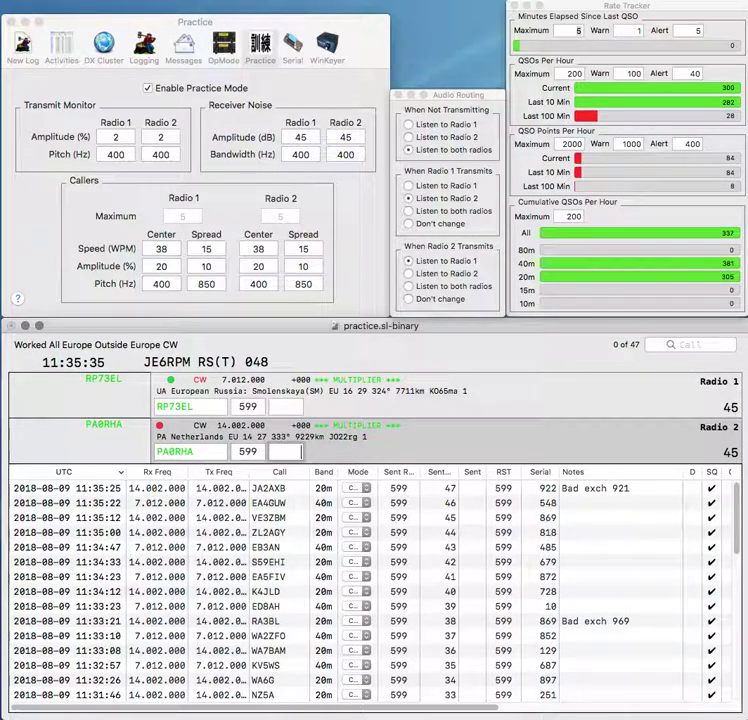
pyautogui.write('29')
pyautogui.press('Return')
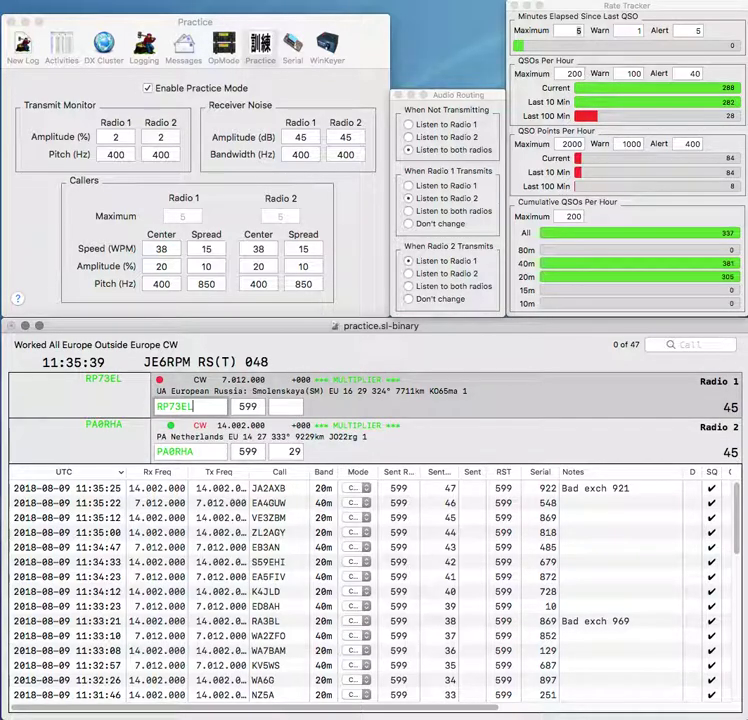
pyautogui.write('458')
pyautogui.press('Return')
# Step: Enter the call SM5Q on Radio 1 and answer D1AZ on Radio 2
pyautogui.write('DJ2')
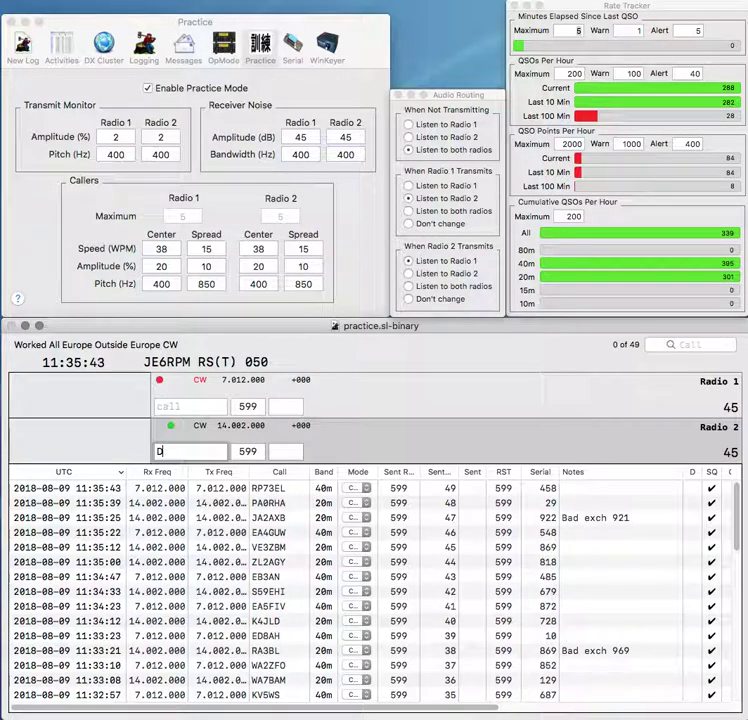
pyautogui.press('BackSpace')
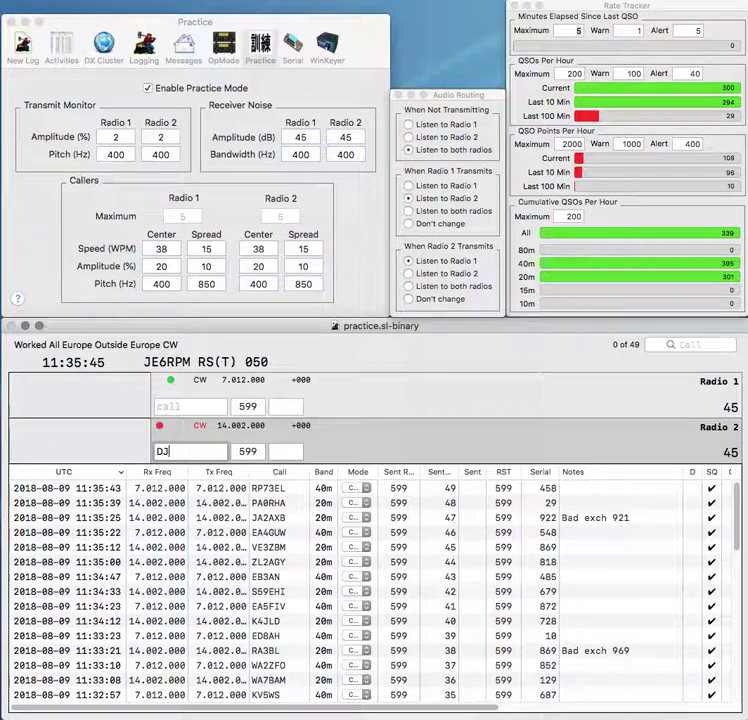
pyautogui.write('SM5Q')
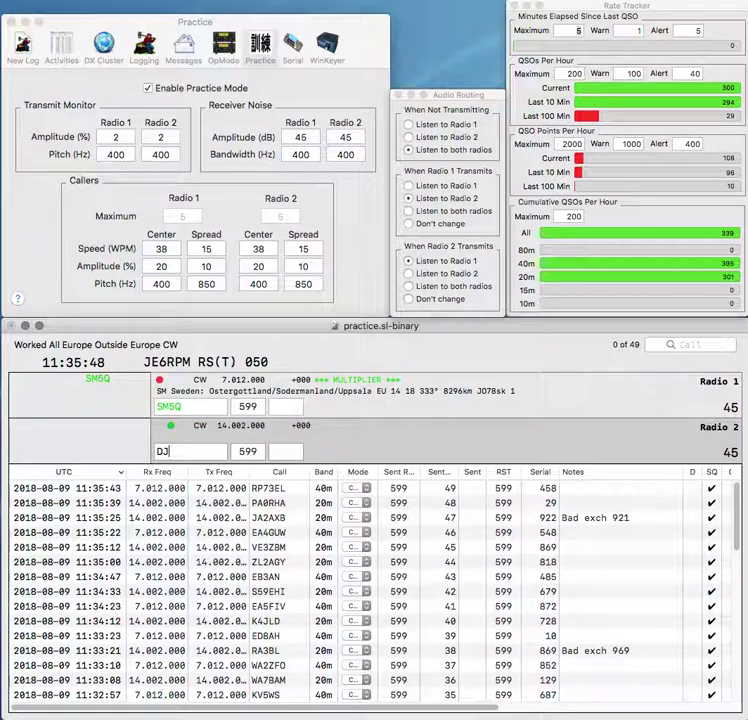
pyautogui.press('BackSpace')
pyautogui.write('1')
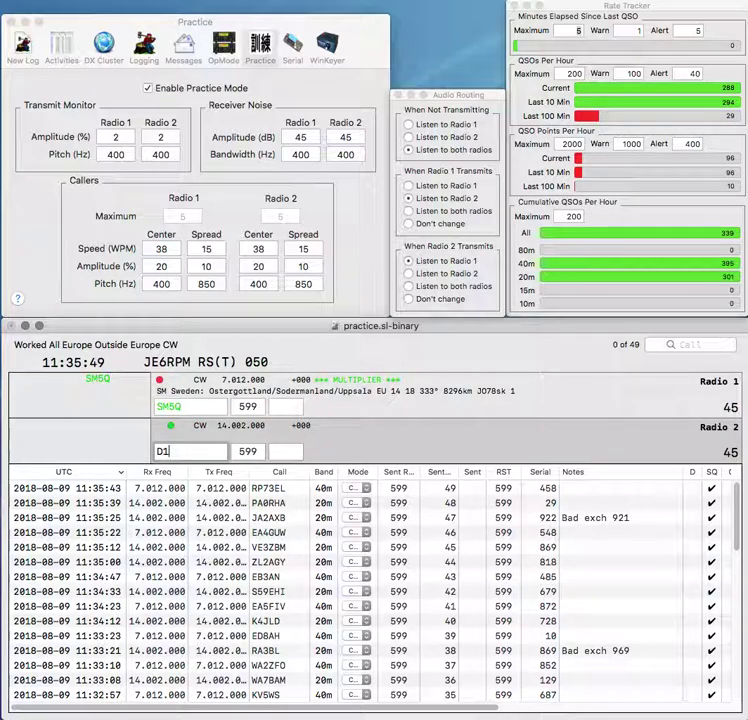
pyautogui.write('AZ')
pyautogui.press('Return')
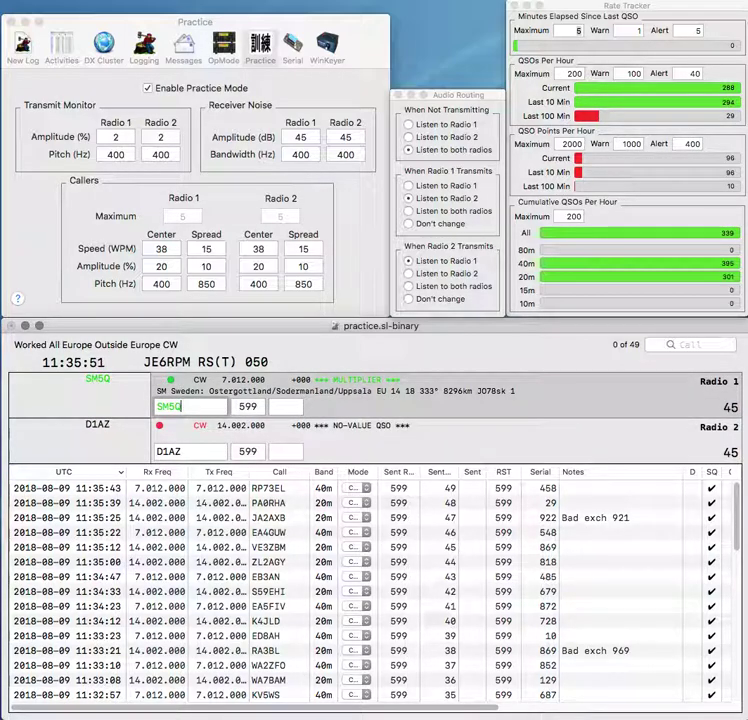
pyautogui.press('space')
pyautogui.write('692')
pyautogui.press('Return')
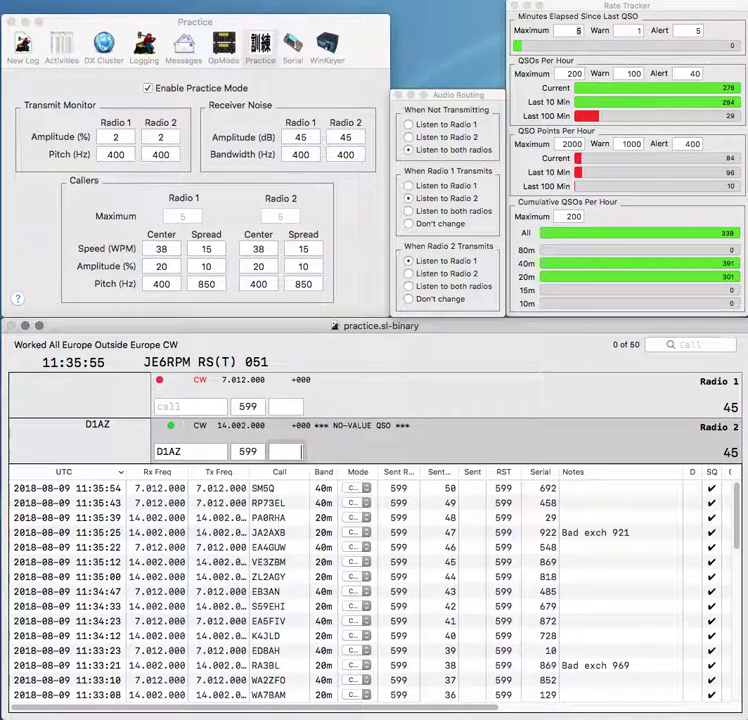
pyautogui.write('9')
pyautogui.press('BackSpace')
pyautogui.write('85')
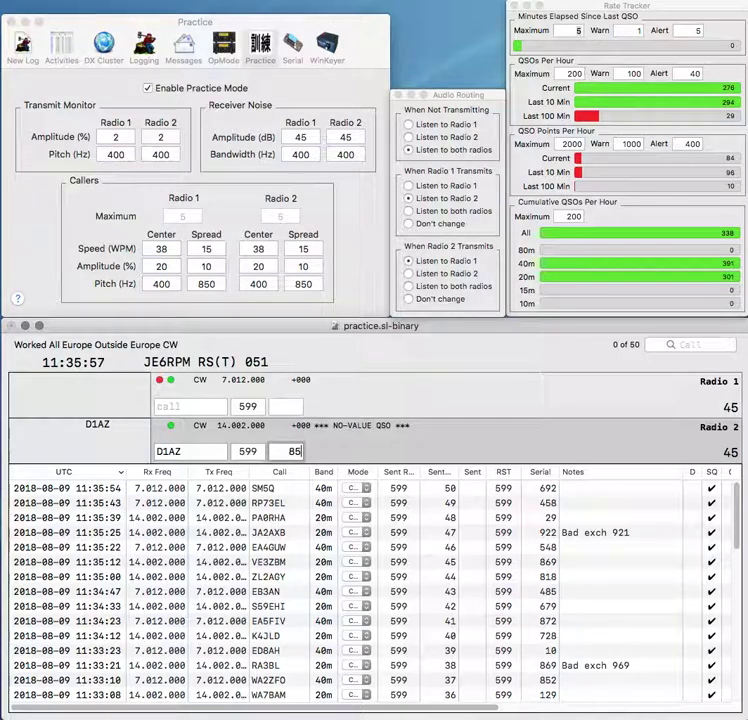
pyautogui.press('Return')
pyautogui.write('PA3')
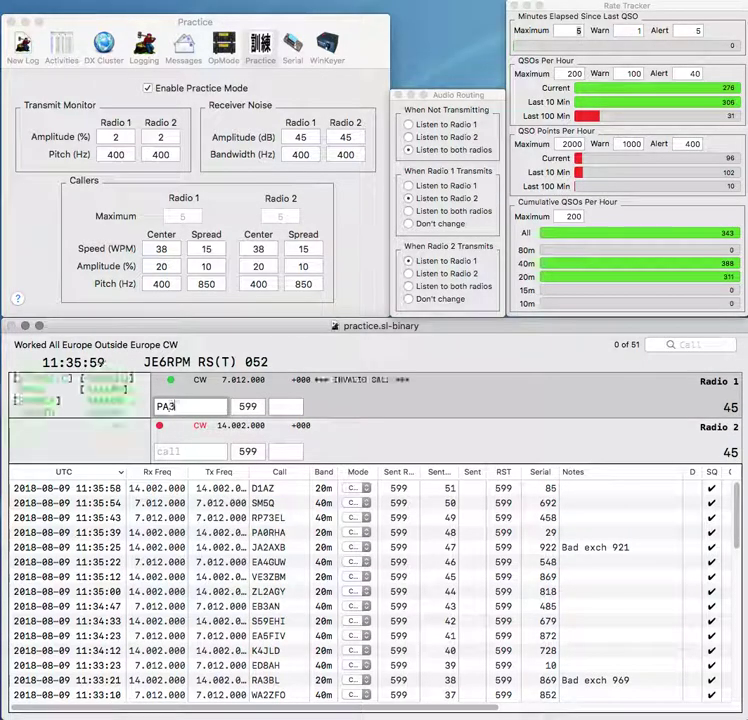
pyautogui.write('JEM')
pyautogui.press('Return')
pyautogui.write('F')
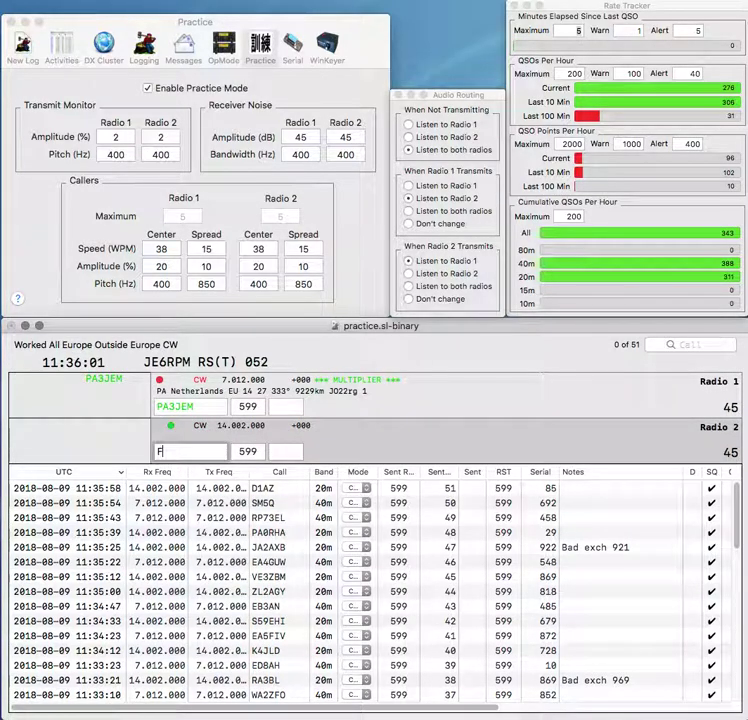
pyautogui.write('5')
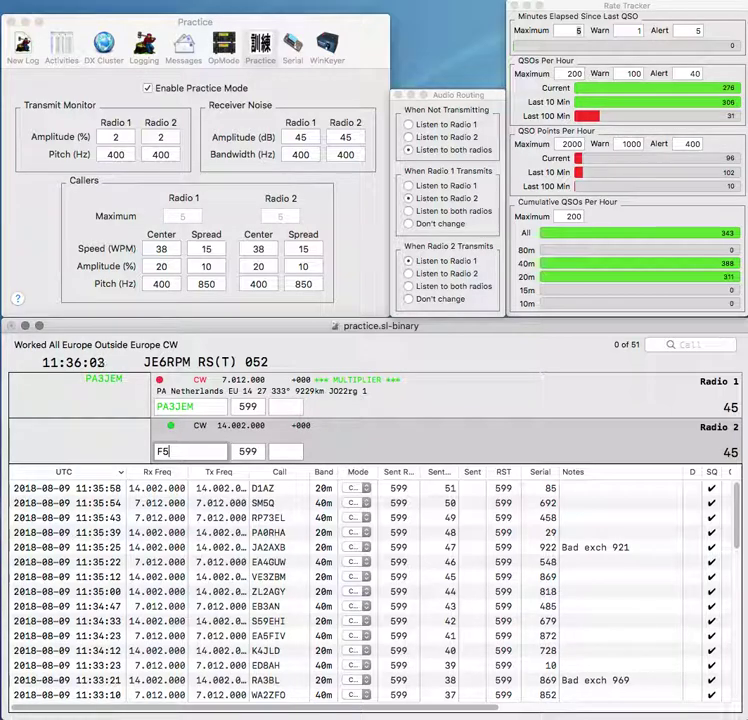
pyautogui.press('Return')
pyautogui.press('Tab')
pyautogui.write('568')
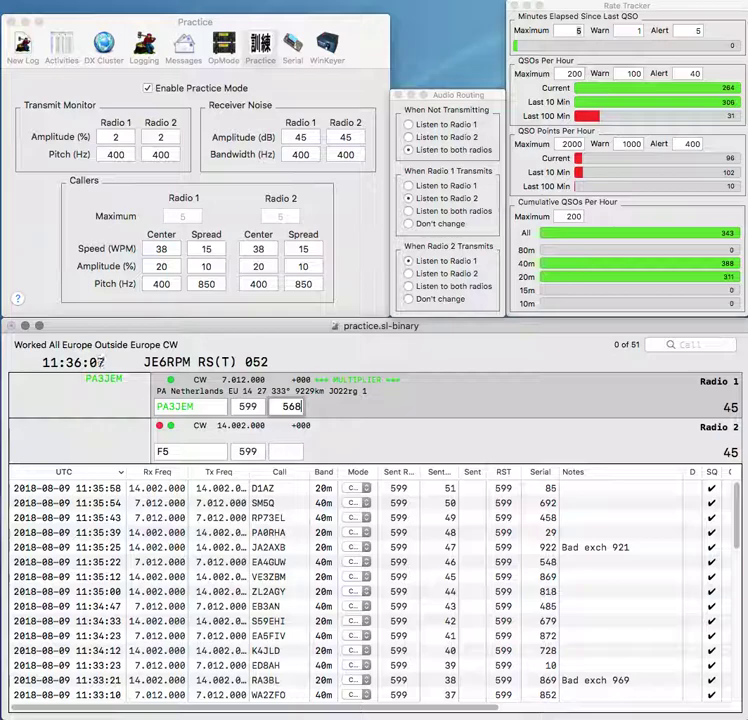
pyautogui.press('Return')
pyautogui.press('BackSpace')
pyautogui.write('4P')
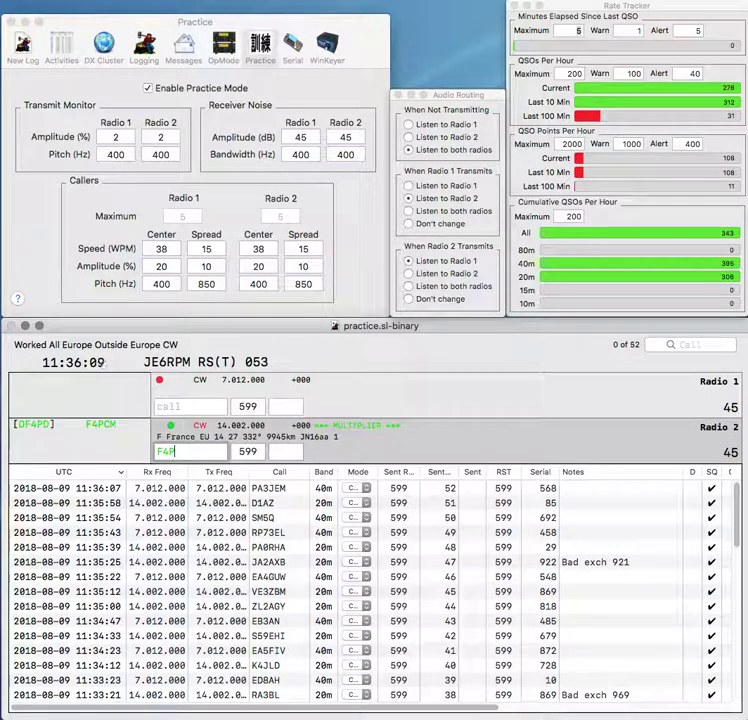
pyautogui.write('WB2KHE')
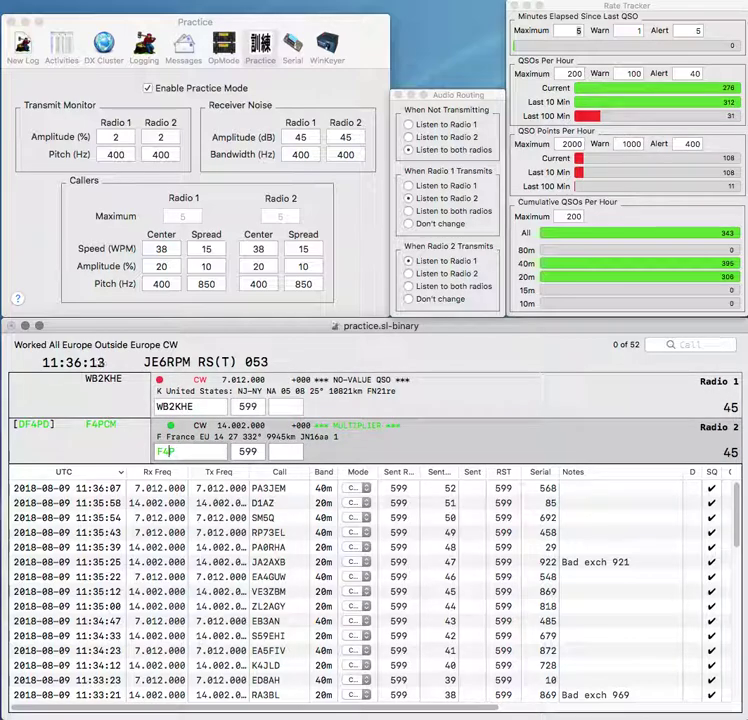
pyautogui.press('BackSpace')
pyautogui.write('HNP')
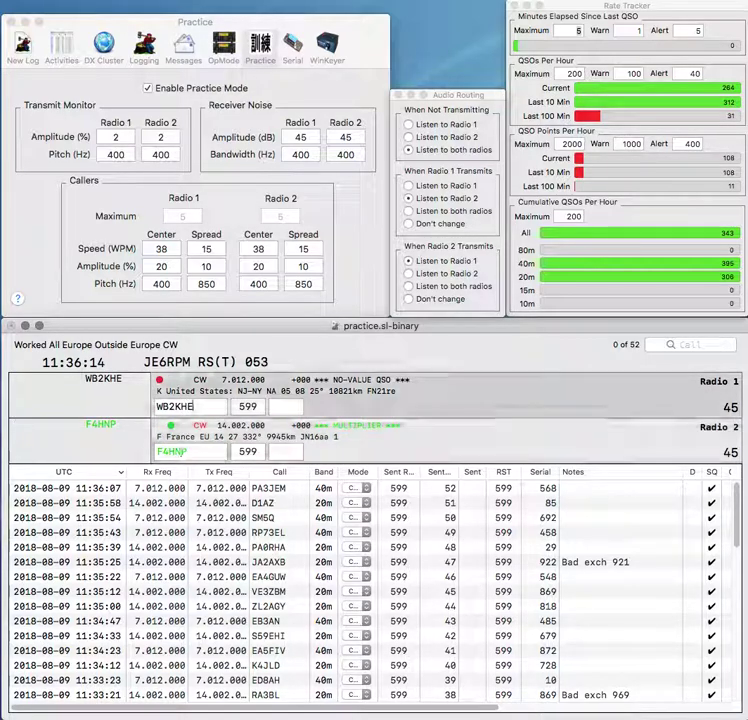
pyautogui.press('Return')
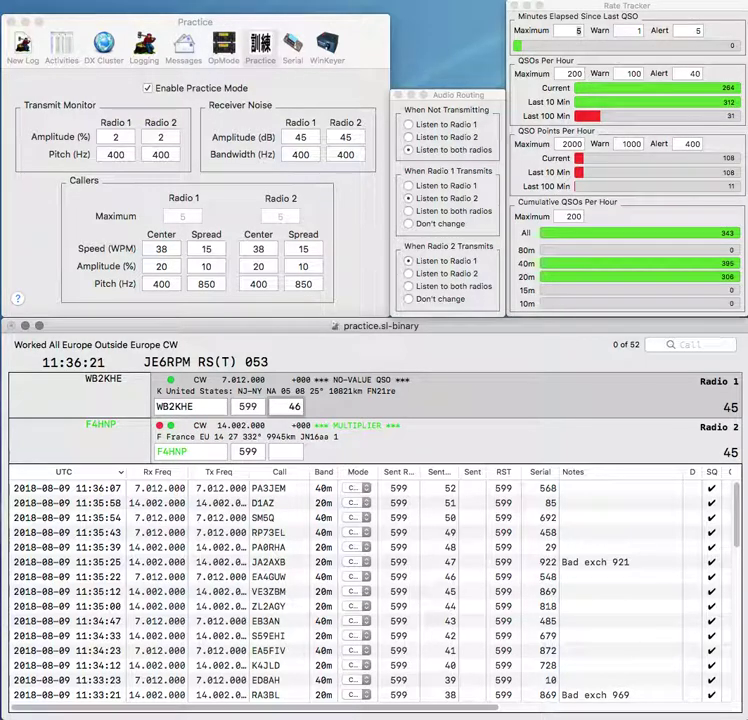
pyautogui.press('Return')
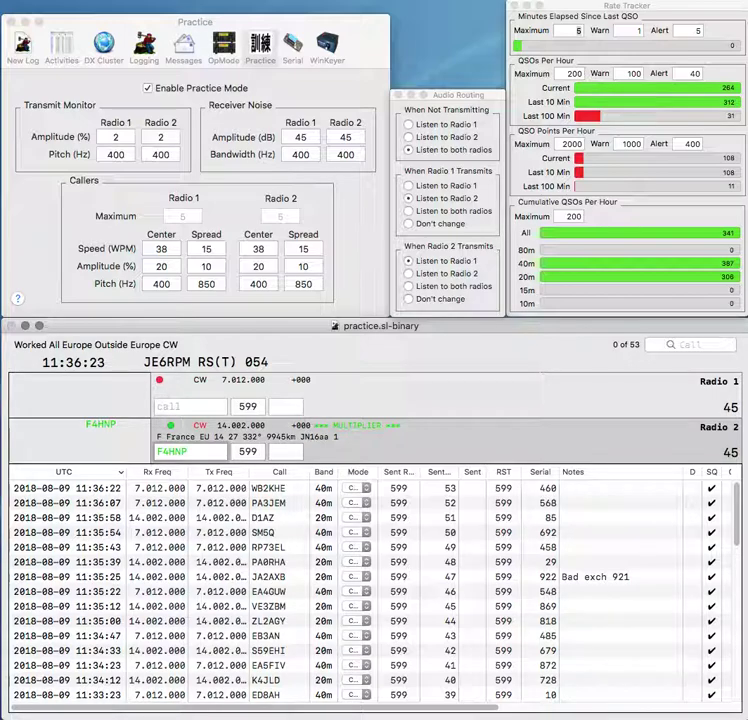
pyautogui.press('Return')
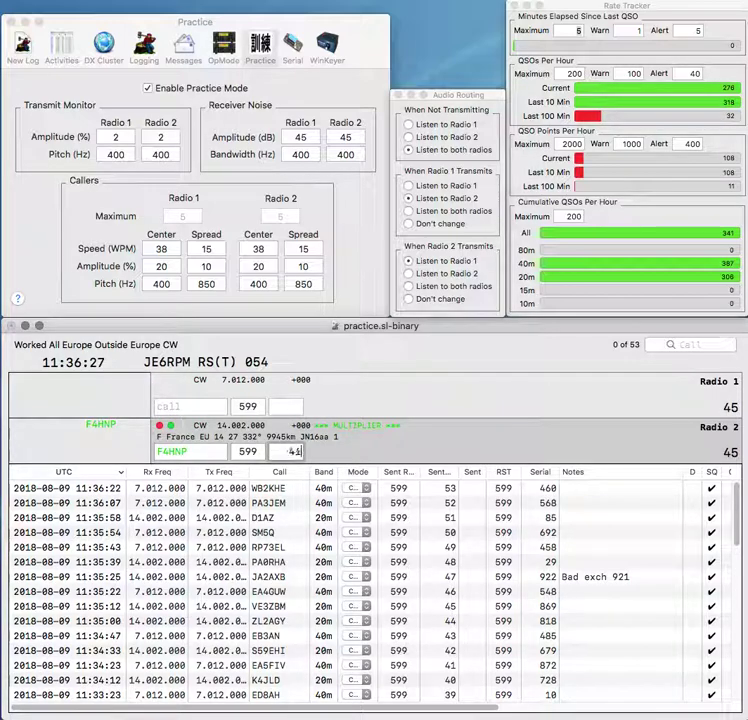
pyautogui.write('7')
pyautogui.press('`')
pyautogui.press('Return')
pyautogui.press('`')
pyautogui.press('Return')
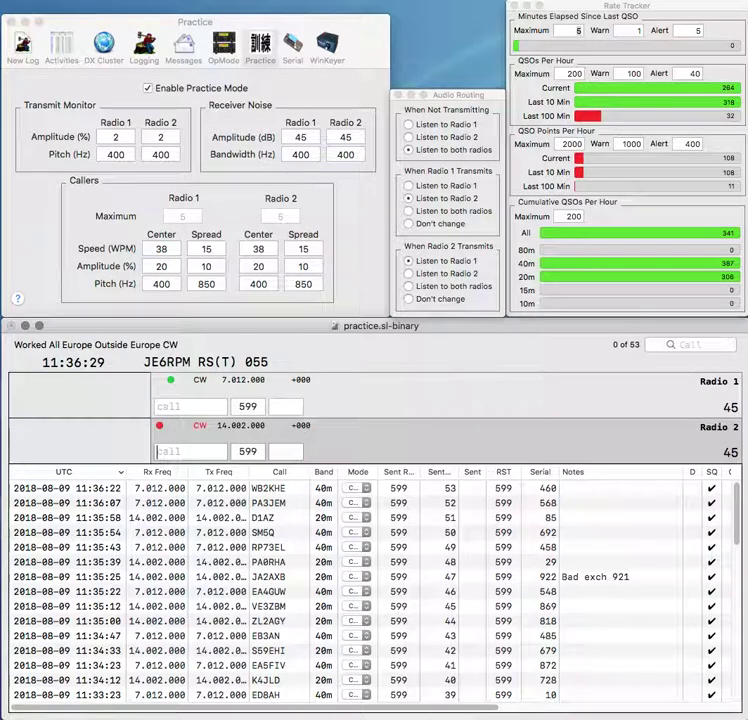
# Step: Send the partial call IA on Radio 1 and the partial call QVB on Radio 2
pyautogui.press('`')
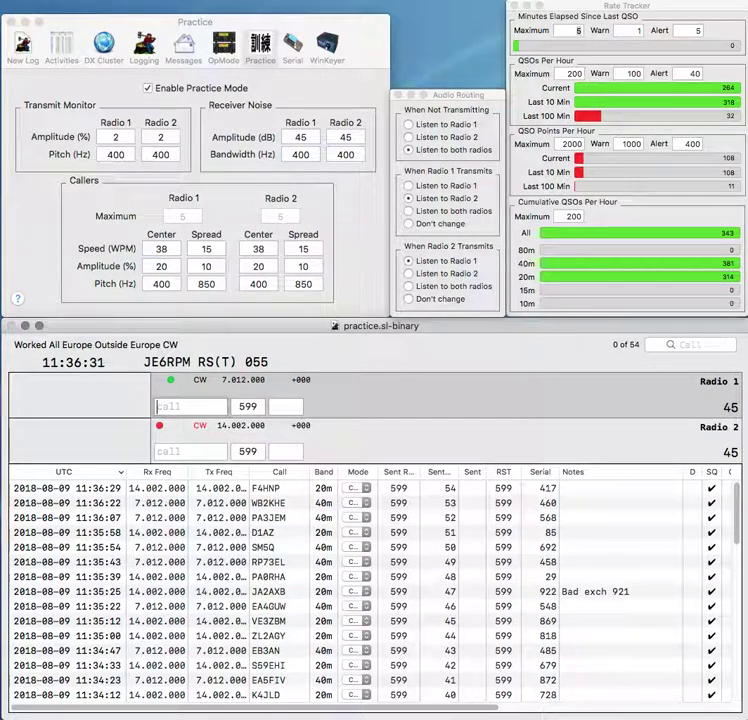
pyautogui.write('IA')
pyautogui.press('Return')
pyautogui.write('QVB')
pyautogui.press('Return')
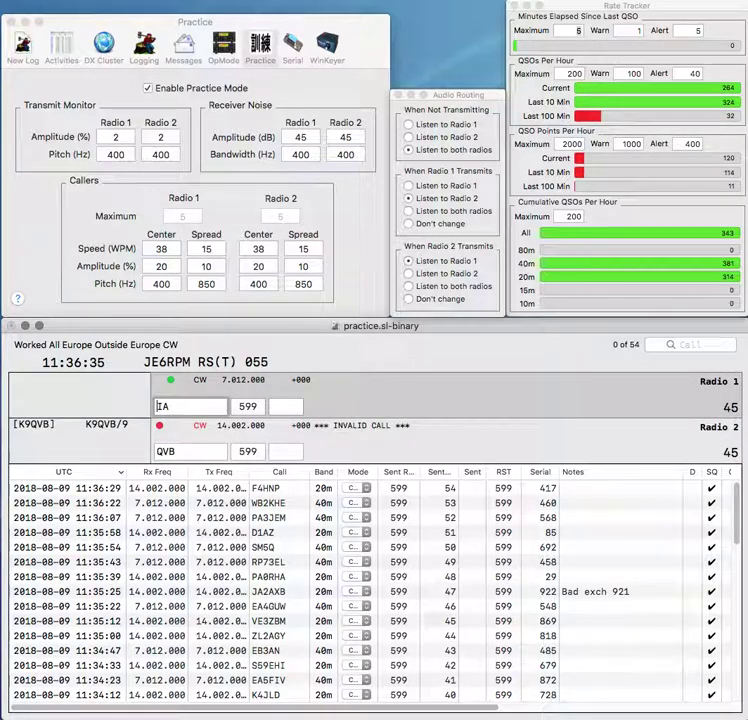
pyautogui.write('JR1A')
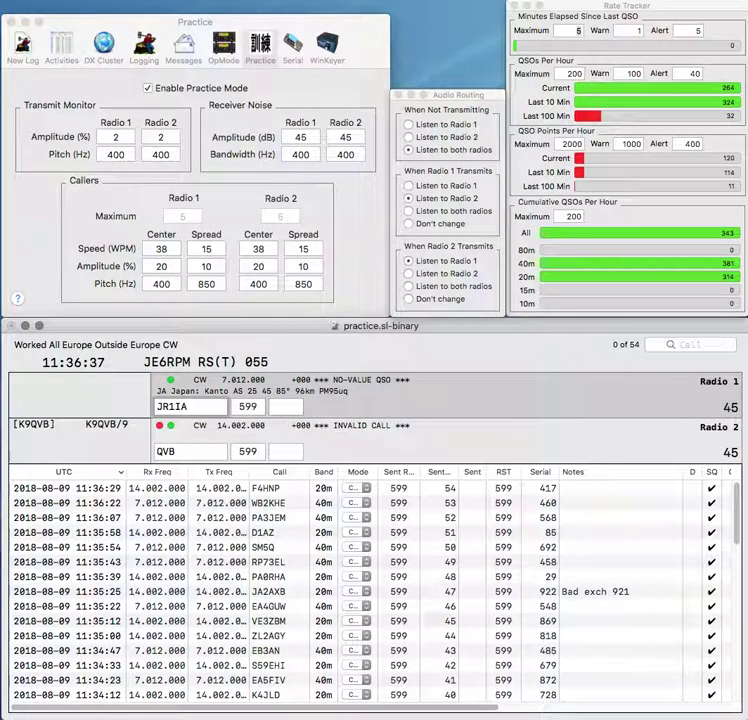
pyautogui.press('Return')
pyautogui.write('K9')
pyautogui.press('Return')
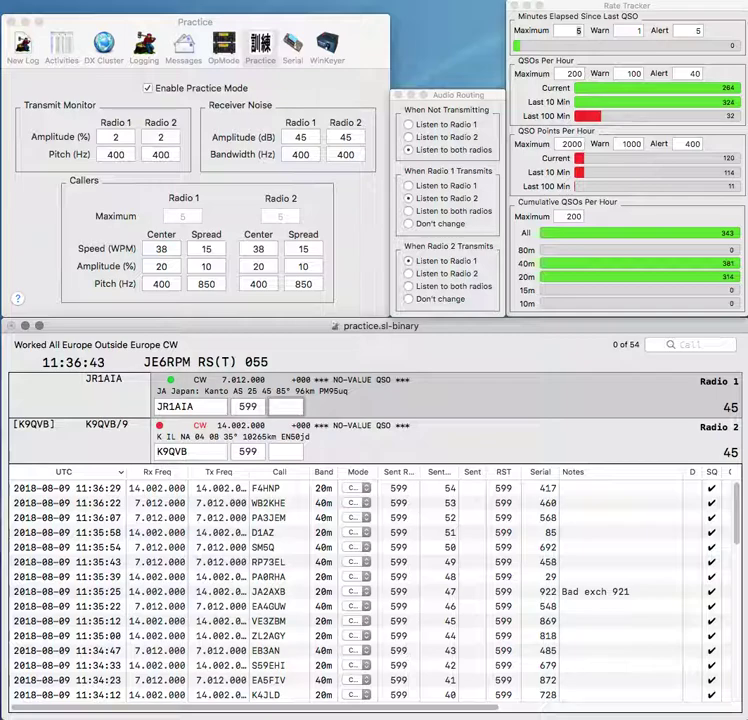
pyautogui.press('Return')
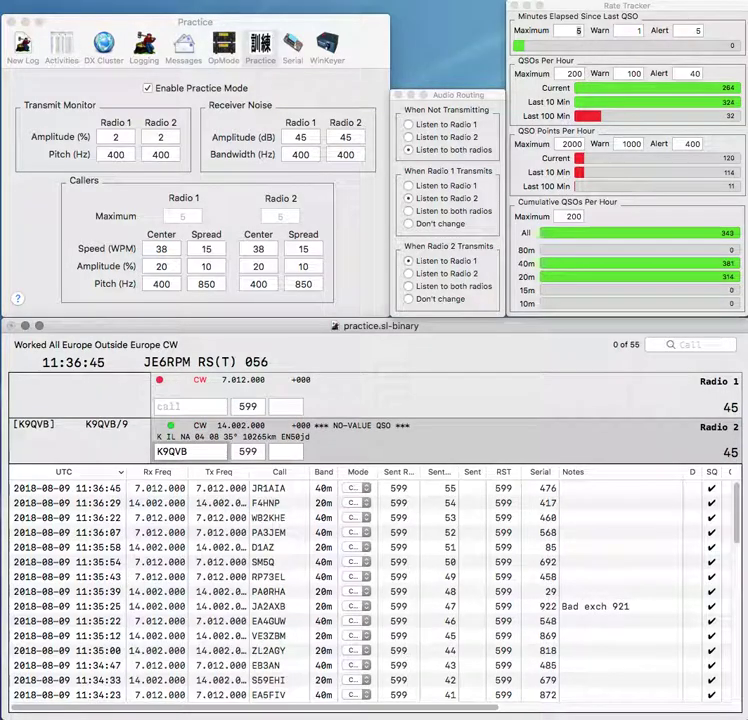
pyautogui.press('Tab')
pyautogui.write('3')
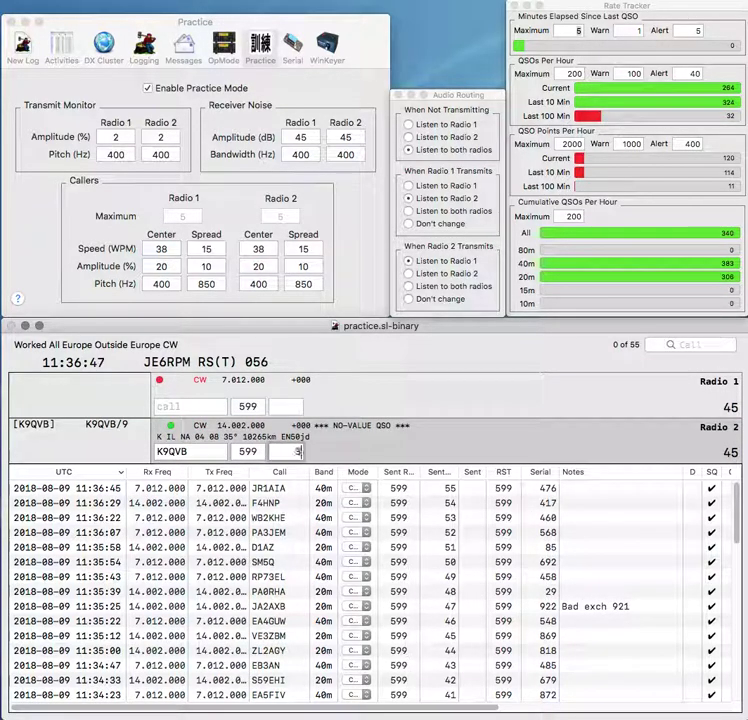
pyautogui.write('8')
pyautogui.press('Return')
pyautogui.write('TA2')
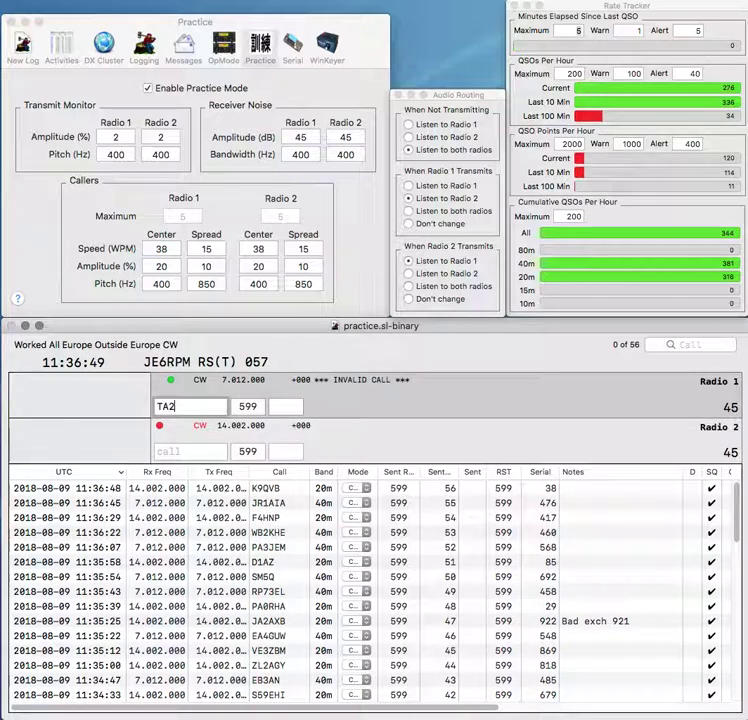
pyautogui.write('SA')
pyautogui.press('Left')
pyautogui.press('Left')
pyautogui.press('BackSpace')
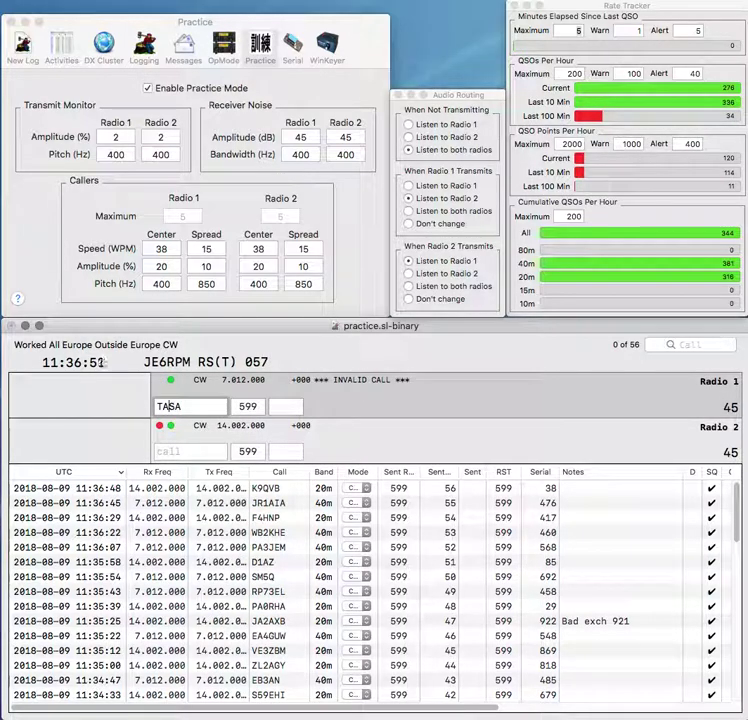
pyautogui.write('3')
pyautogui.press('Return')
pyautogui.write('D')
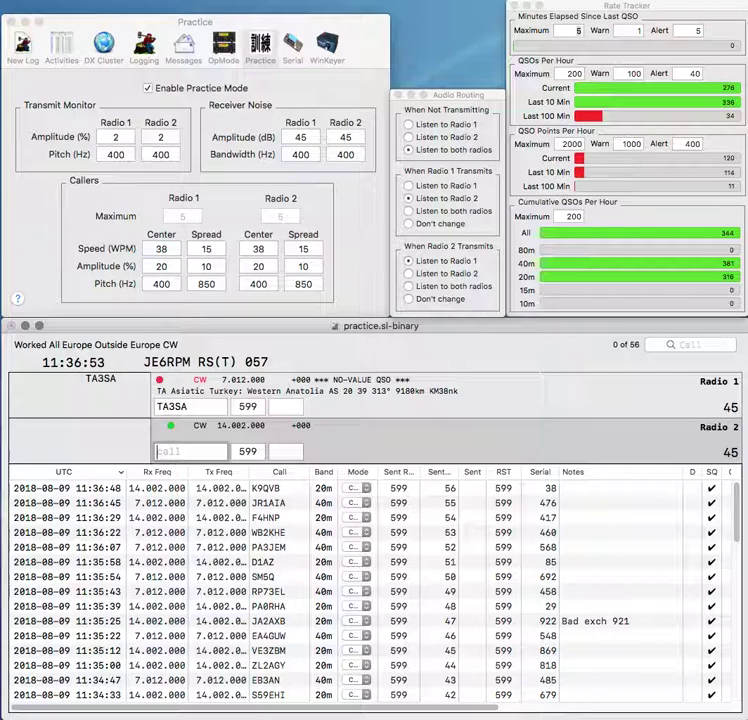
pyautogui.write('COV')
pyautogui.press('Left')
pyautogui.press('Left')
pyautogui.press('Left')
pyautogui.write('W05')
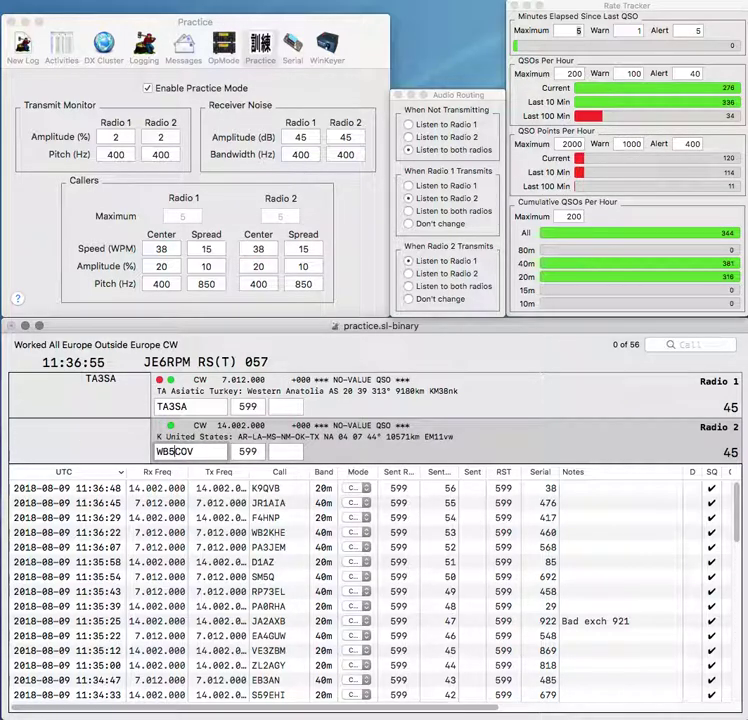
pyautogui.press('Return')
pyautogui.write('1')
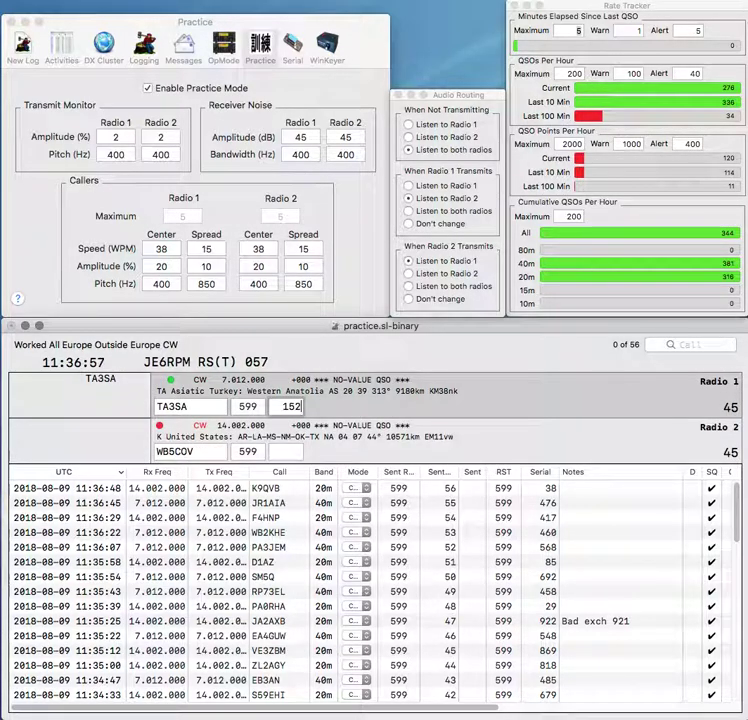
pyautogui.write('52')
pyautogui.press('Return')
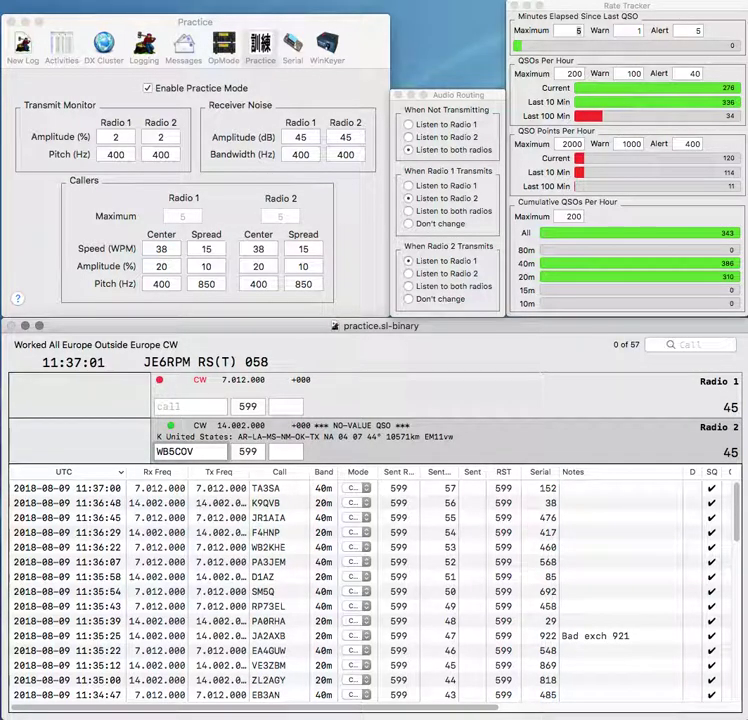
pyautogui.press('BackSpace')
pyautogui.write('D')
pyautogui.press('Return')
pyautogui.write('K')
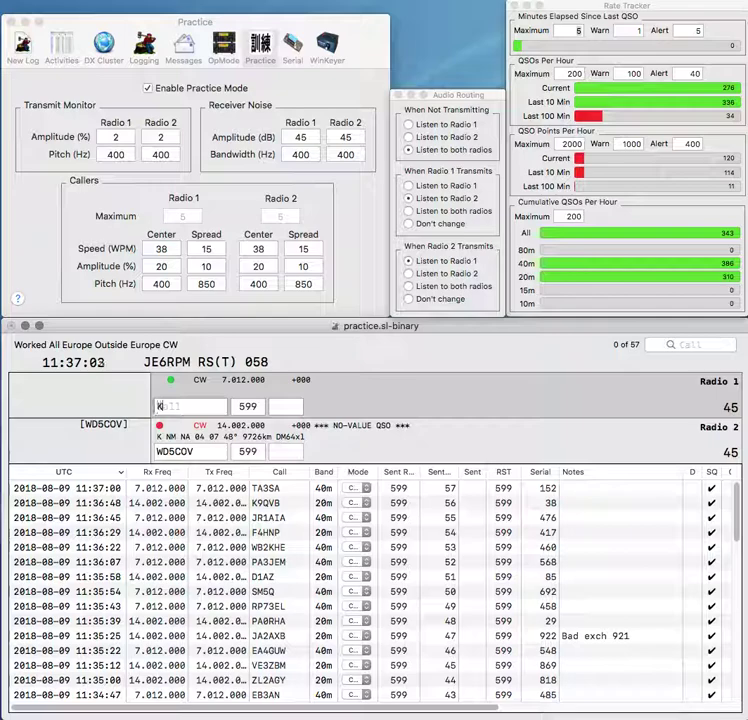
pyautogui.write('RL5GC')
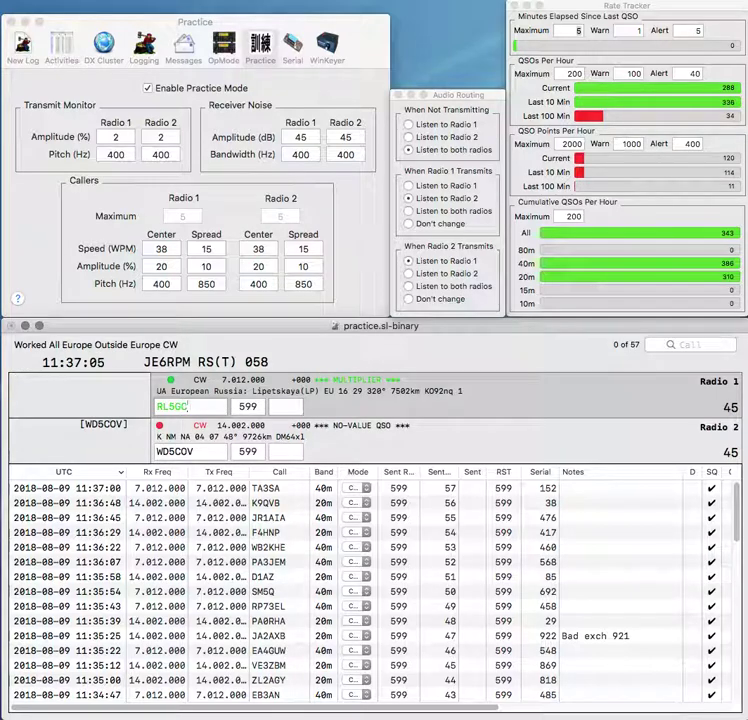
pyautogui.press('BackSpace')
pyautogui.press('Return')
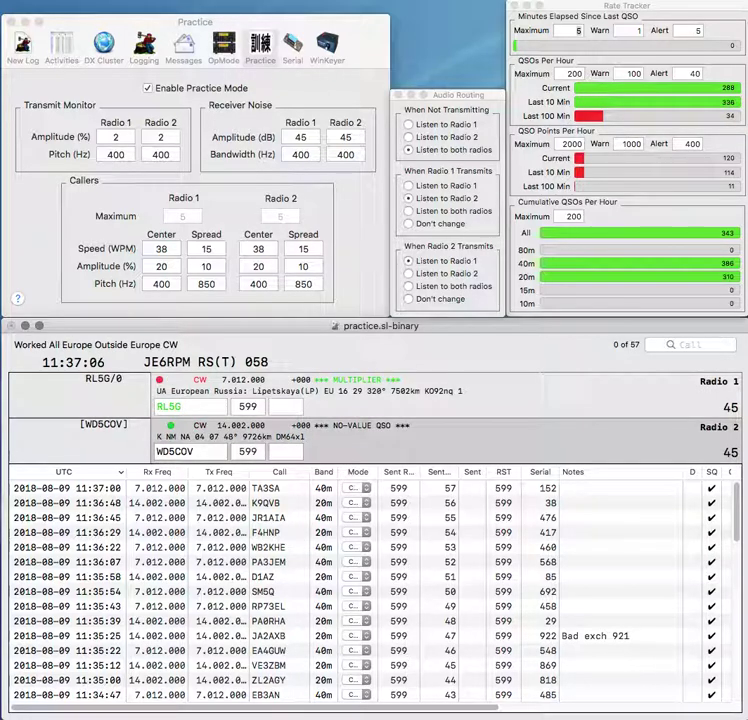
pyautogui.write('731')
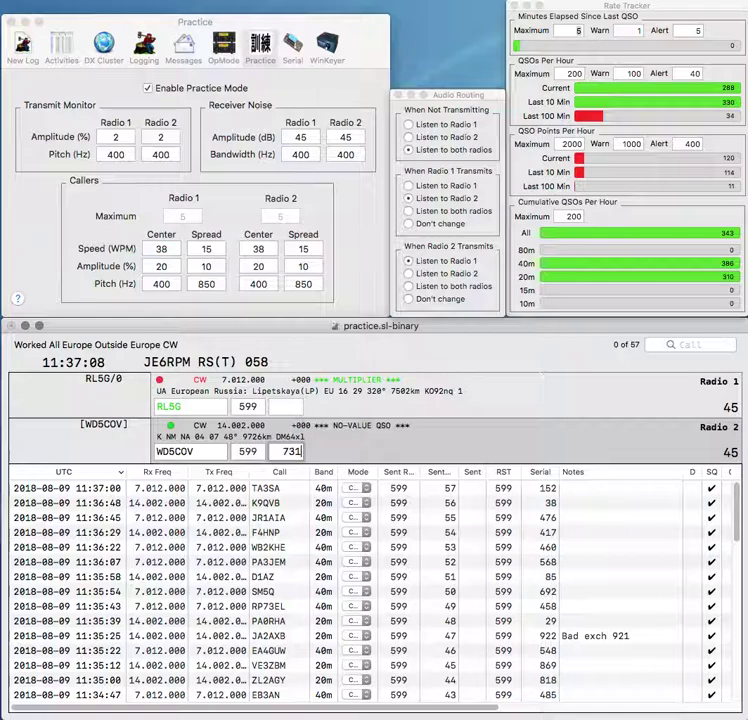
pyautogui.press('Return')
# Step: Correct the Radio 1 call to RL5G/0 and transmit it, and send the partial call HFID on Radio 2
pyautogui.write('/0')
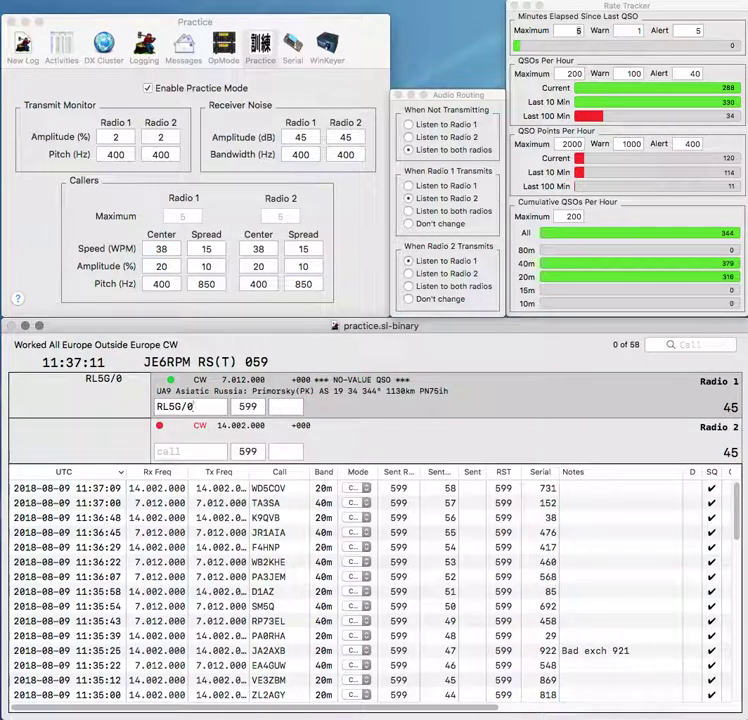
pyautogui.press('Return')
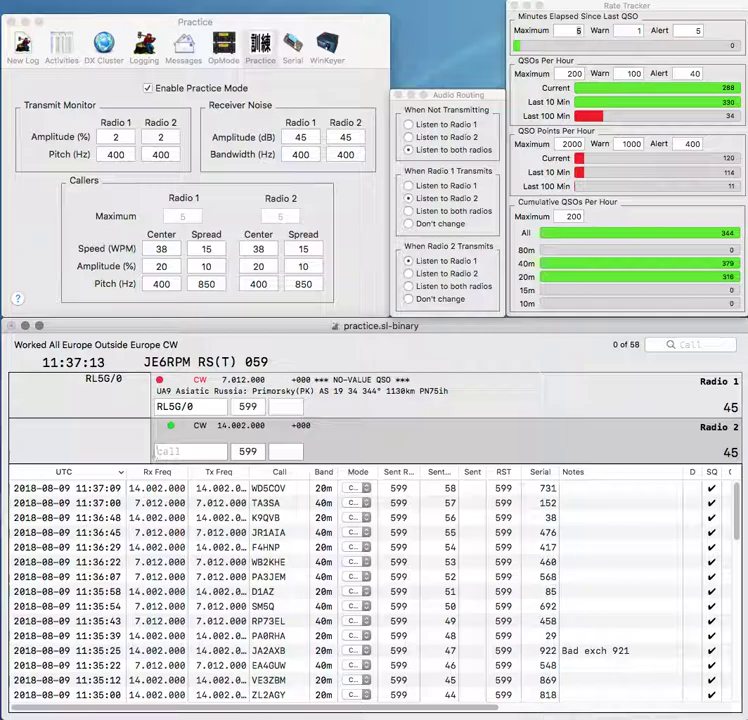
pyautogui.write('HFID')
pyautogui.press('Return')
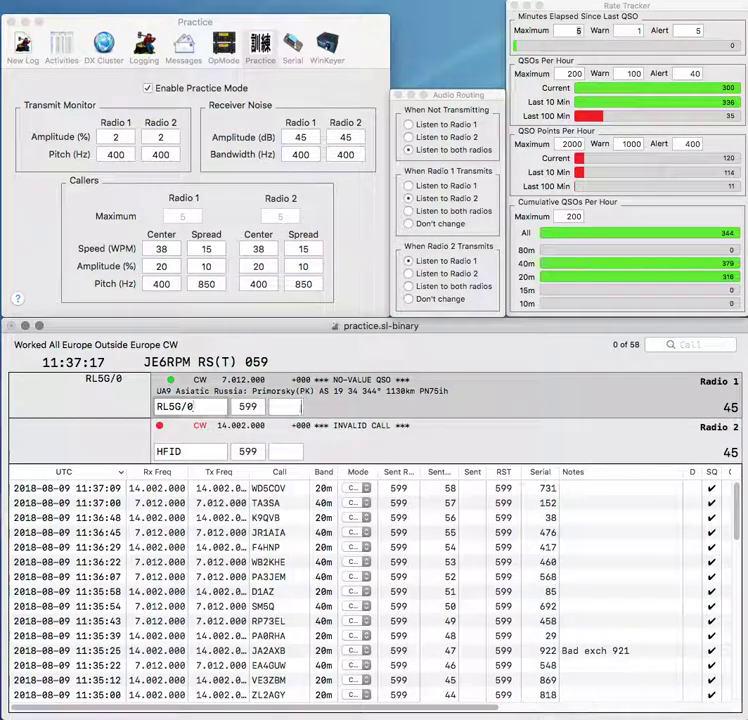
pyautogui.write('976')
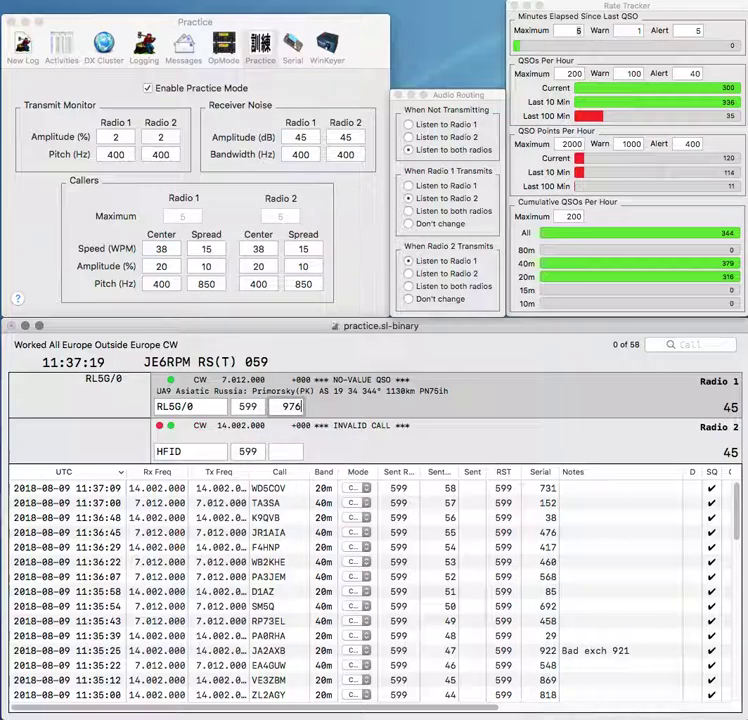
pyautogui.press('Return')
pyautogui.press('Left')
pyautogui.press('Left')
pyautogui.press('Left')
pyautogui.press('BackSpace')
pyautogui.write('EA5')
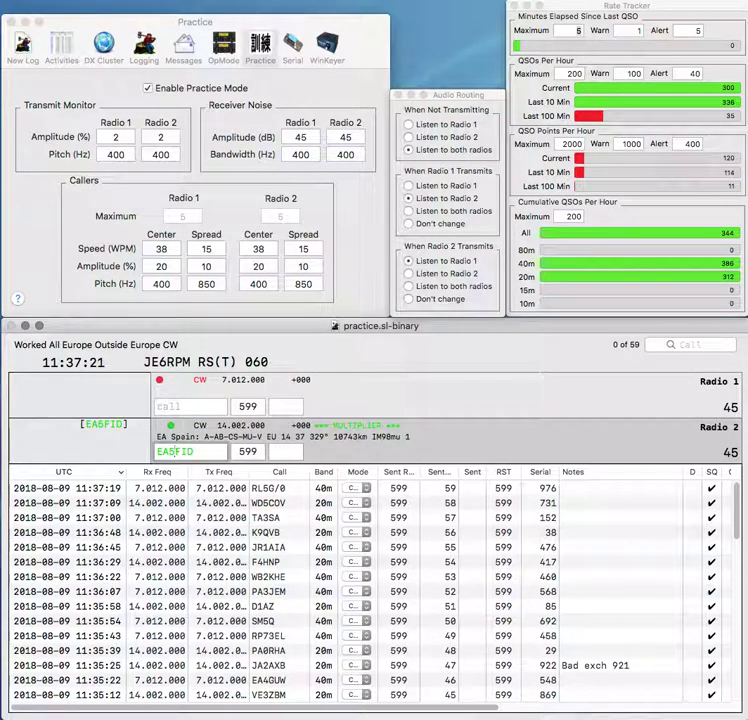
pyautogui.press('Return')
pyautogui.write('KC2S')
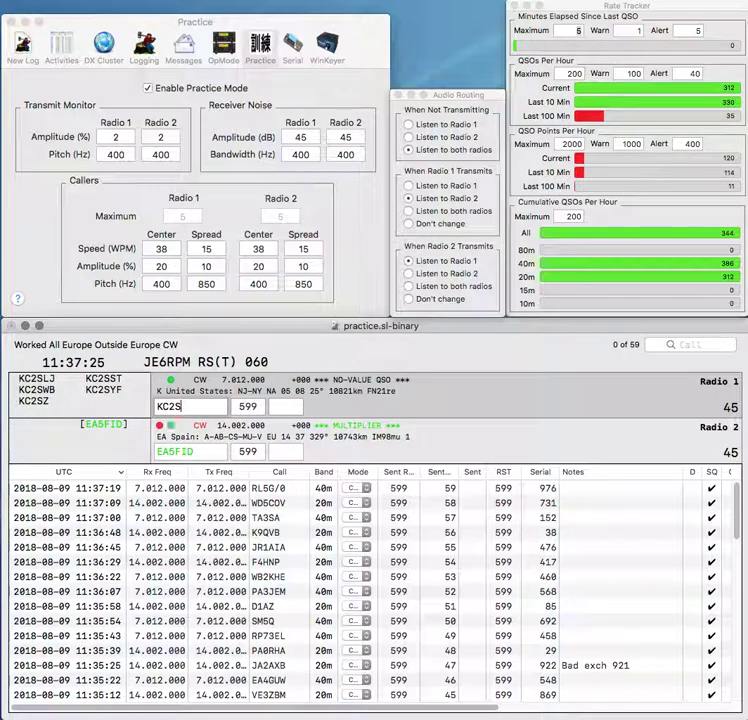
pyautogui.write('Z')
pyautogui.press('Return')
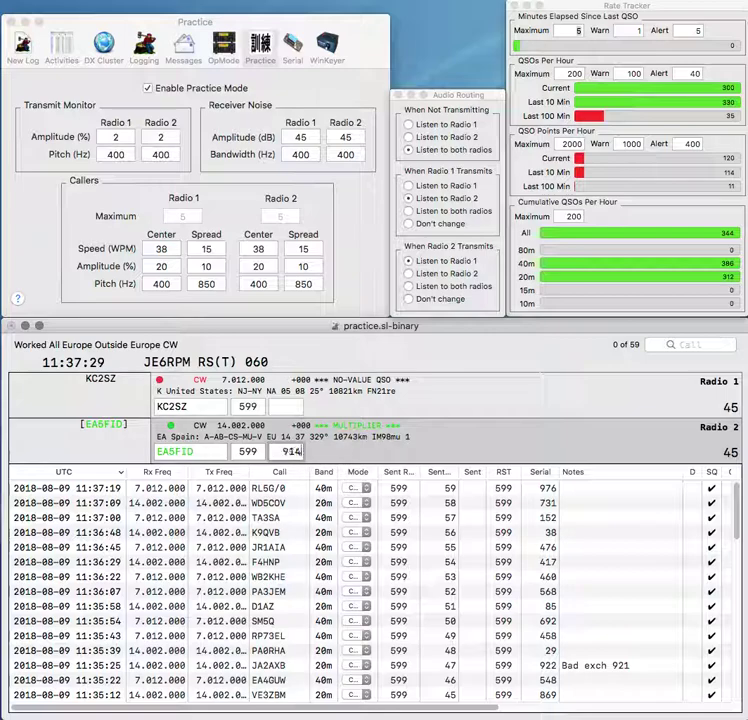
pyautogui.write('914')
pyautogui.press('Return')
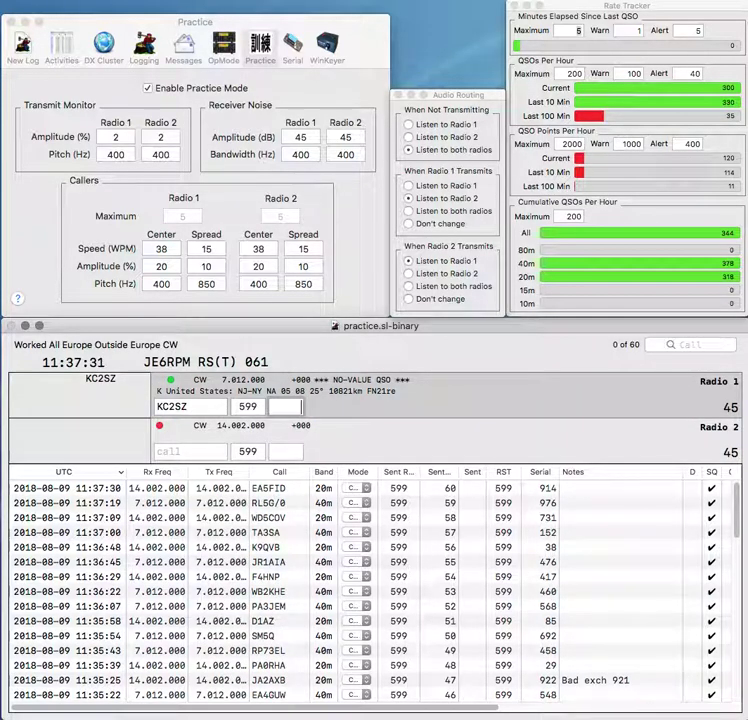
pyautogui.press('Return')
pyautogui.write('P')
pyautogui.press('Return')
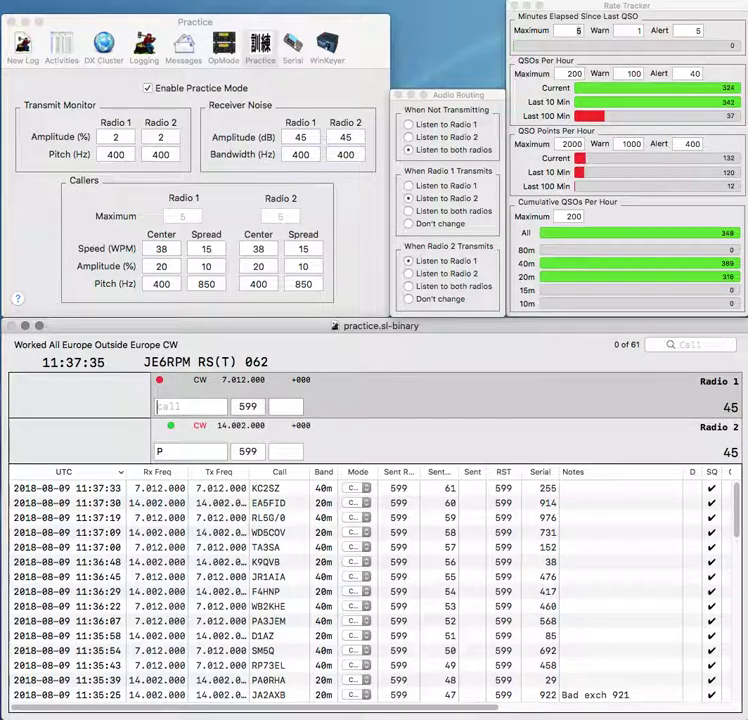
# Step: Transmit the call LU8VR on Radio 1 and complete the Radio 2 call as RP73P
pyautogui.write('LU')
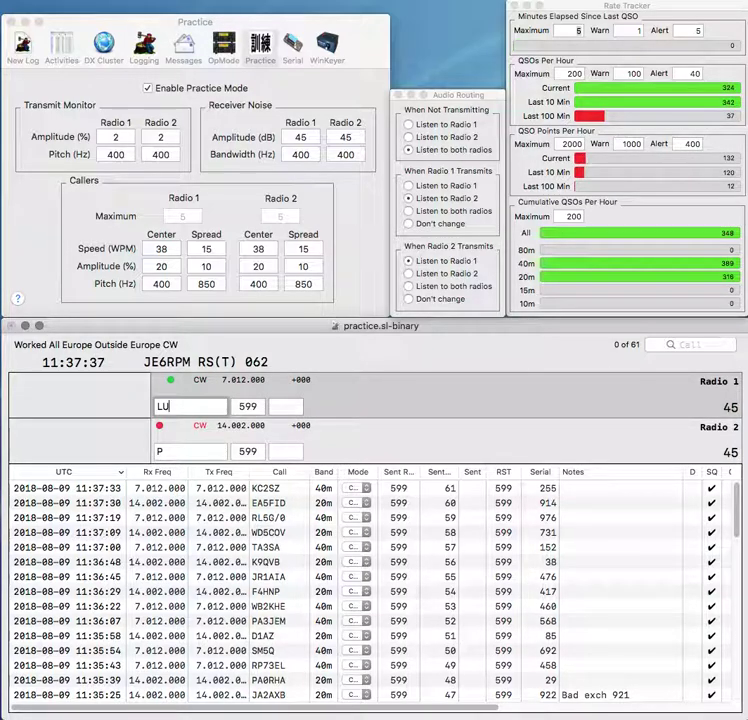
pyautogui.write('8VR')
pyautogui.press('Return')
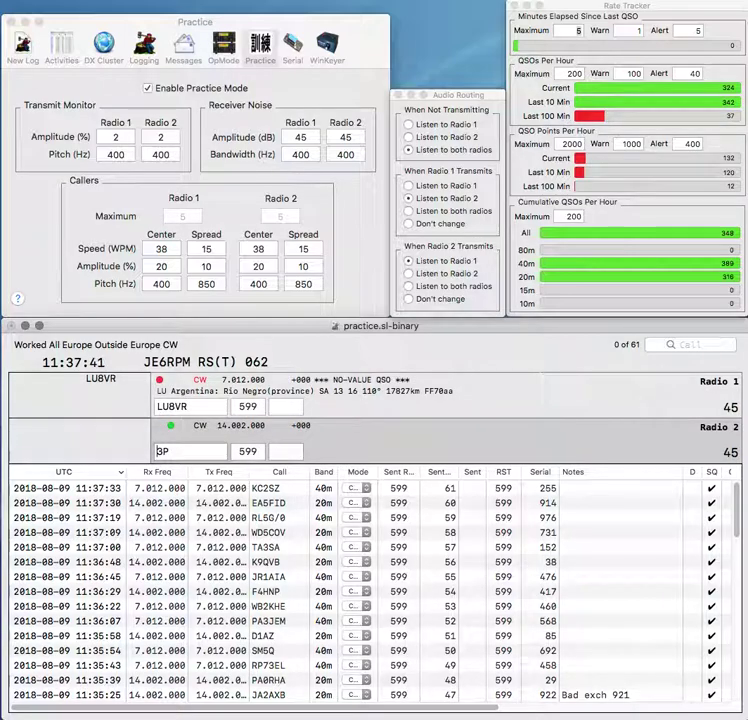
pyautogui.write('RP7')
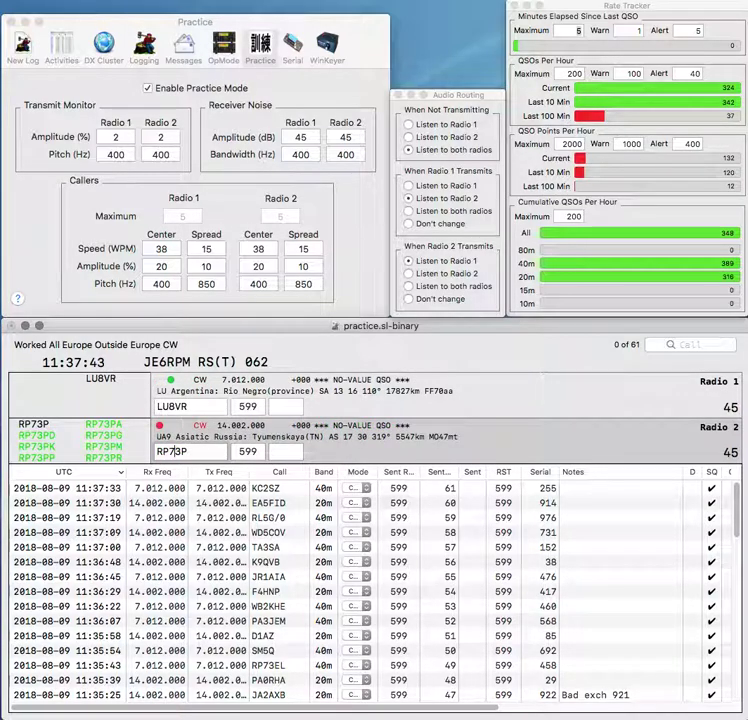
pyautogui.write('261')
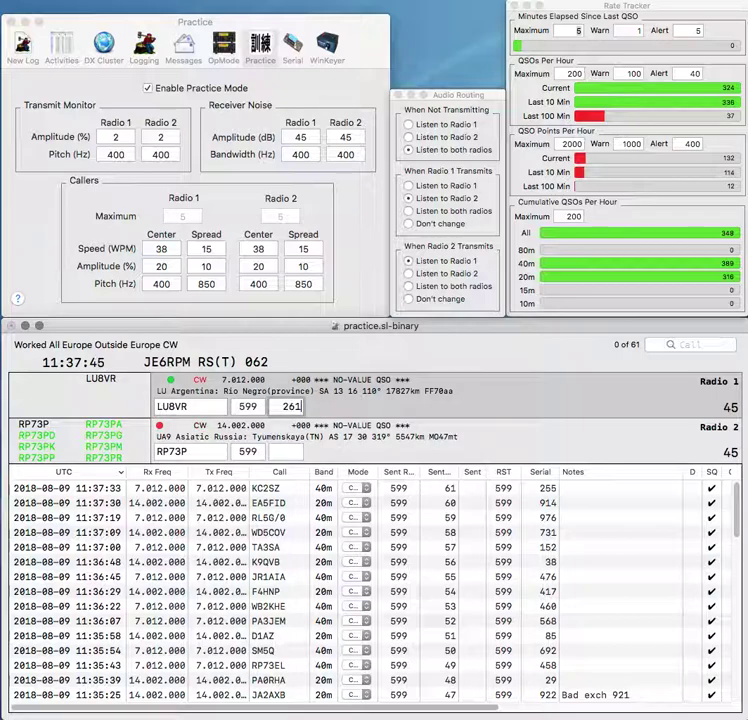
pyautogui.press('Tab')
pyautogui.press('Return')
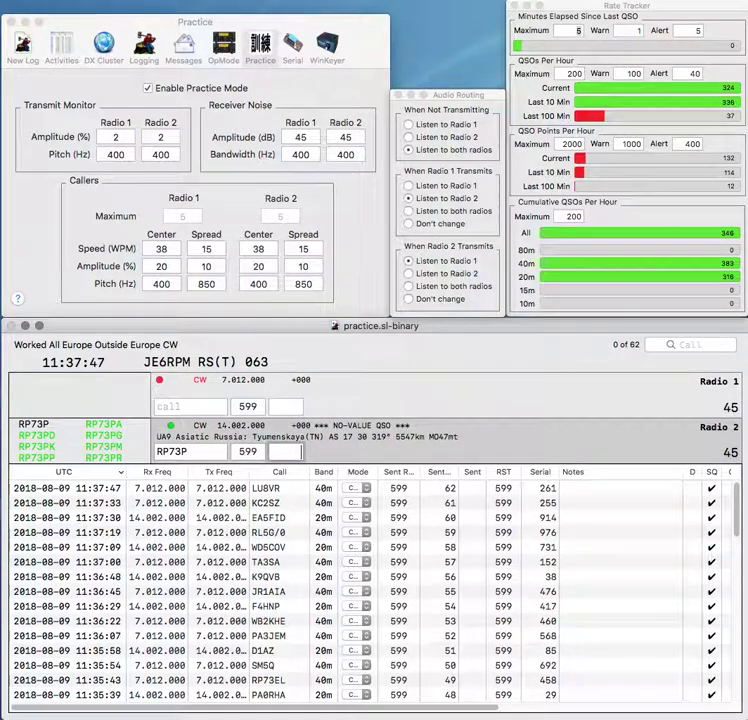
pyautogui.write('924')
pyautogui.press('Return')
pyautogui.write('IB')
pyautogui.press('\\')
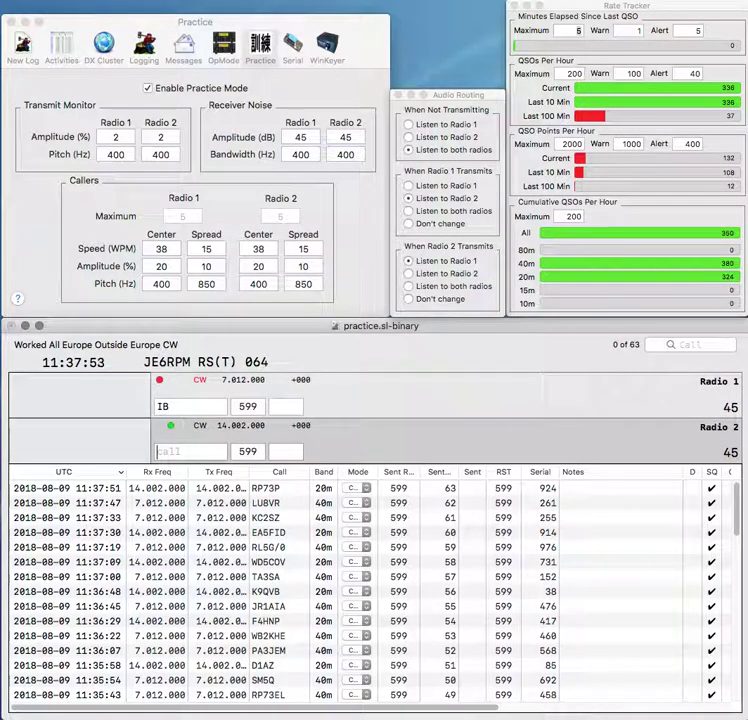
pyautogui.write('K9MTE')
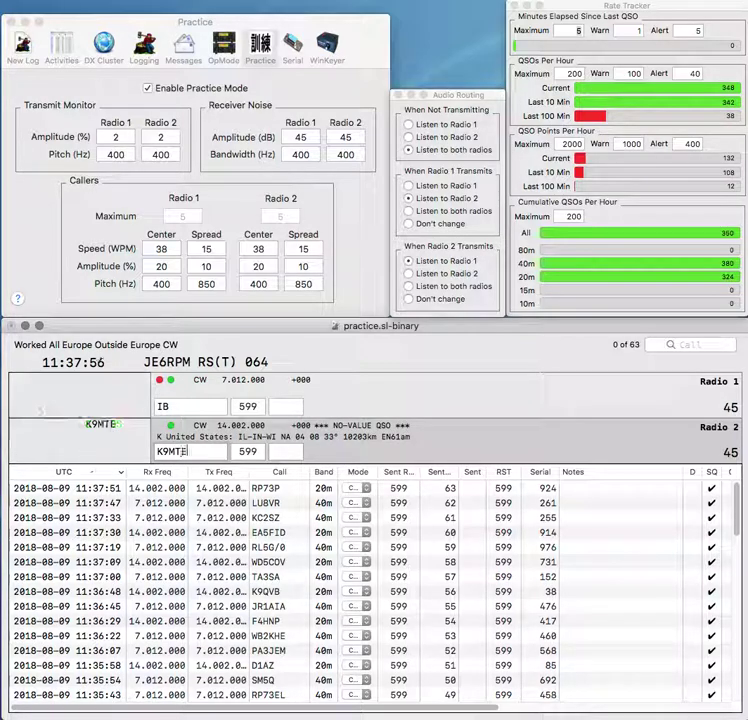
pyautogui.press('Return')
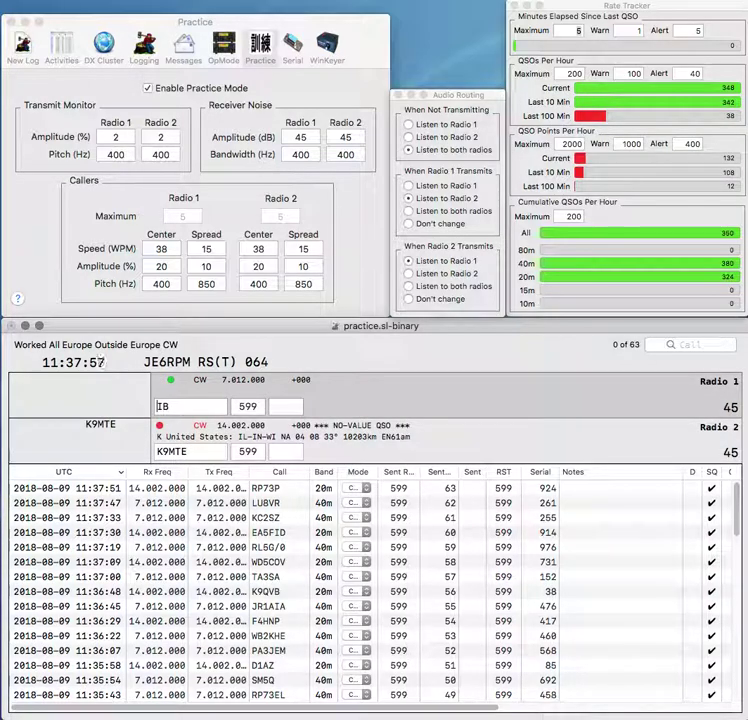
pyautogui.press('Return')
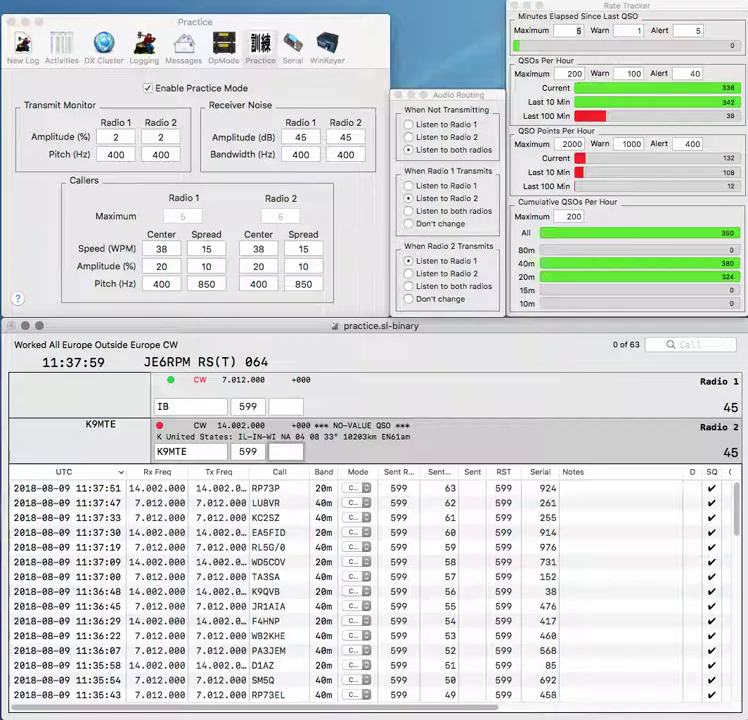
pyautogui.write('282')
pyautogui.press('Return')
pyautogui.write('HA8')
pyautogui.press('Return')
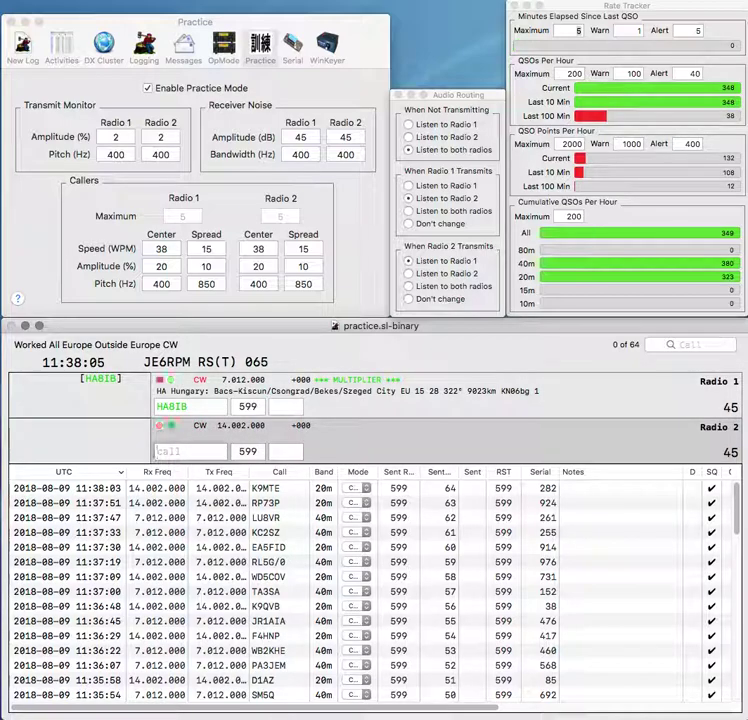
# Step: Send the partial call WL on Radio 2 and log HA8IB on Radio 1 with received serial 367
pyautogui.write('WL')
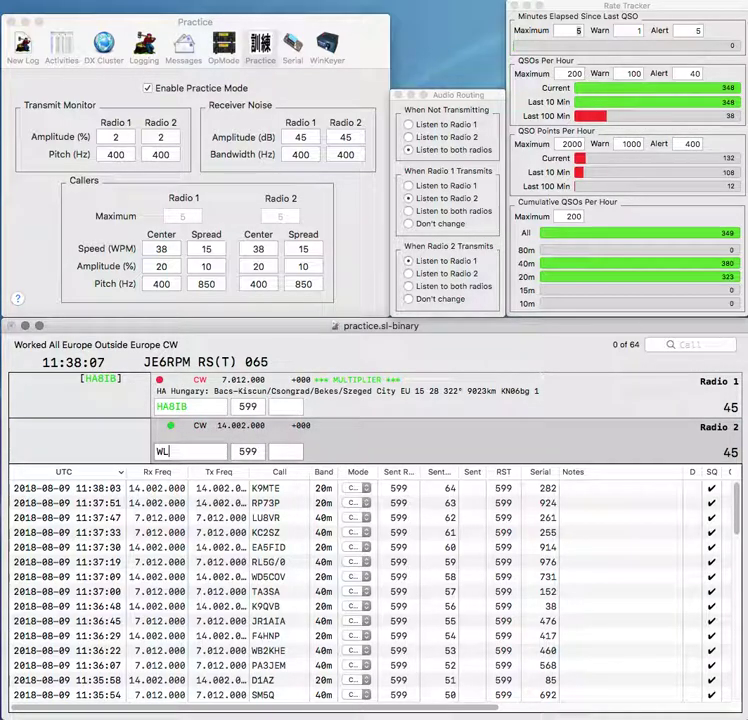
pyautogui.press('Return')
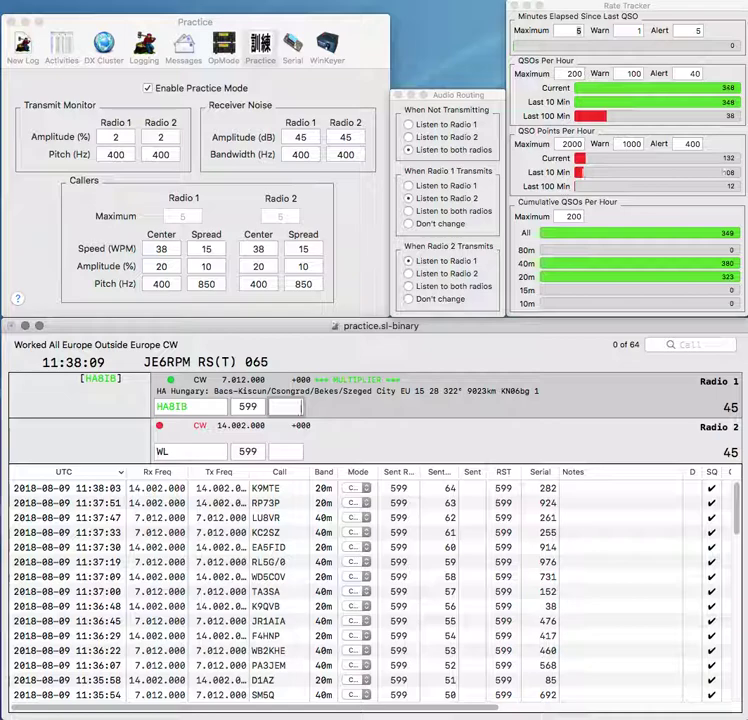
pyautogui.write('36')
pyautogui.press('Return')
# Step: Correct the partial call on Radio 2 to WV and send it, and send the partial call 0C/8 on Radio 1
pyautogui.write('V')
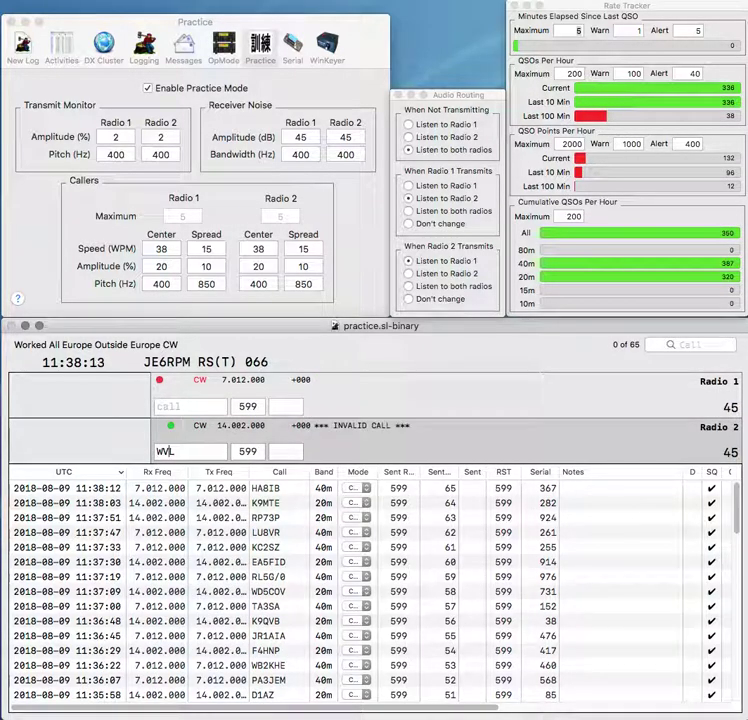
pyautogui.press('Delete')
pyautogui.press('Return')
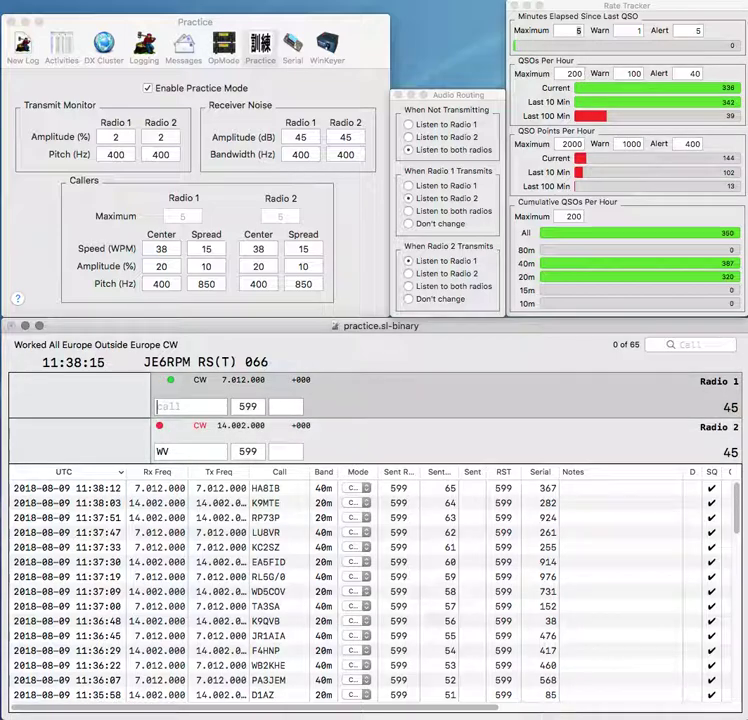
pyautogui.write('0C/8')
pyautogui.press('Return')
# Step: Complete the Radio 2 call as W5MVM and transmit it
pyautogui.write('5')
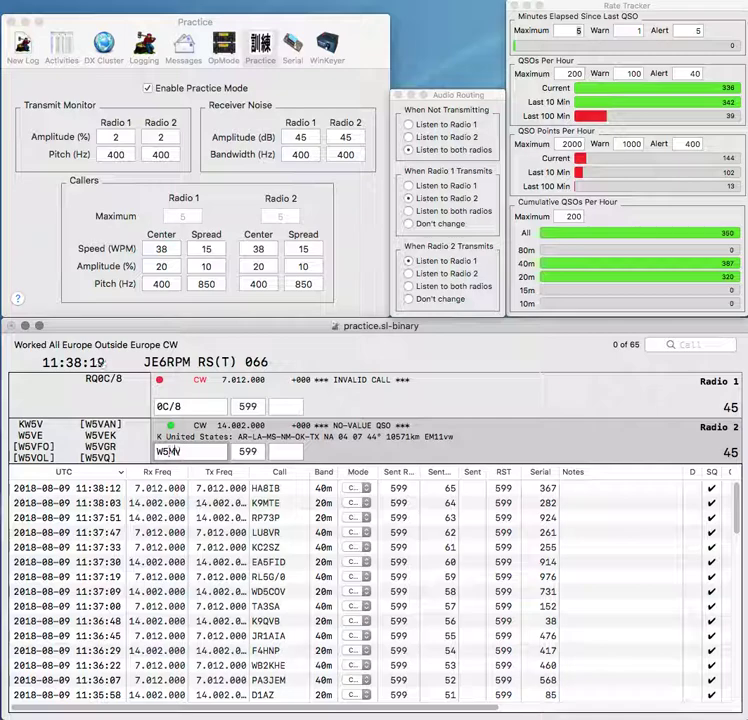
pyautogui.write('M')
pyautogui.press('Return')
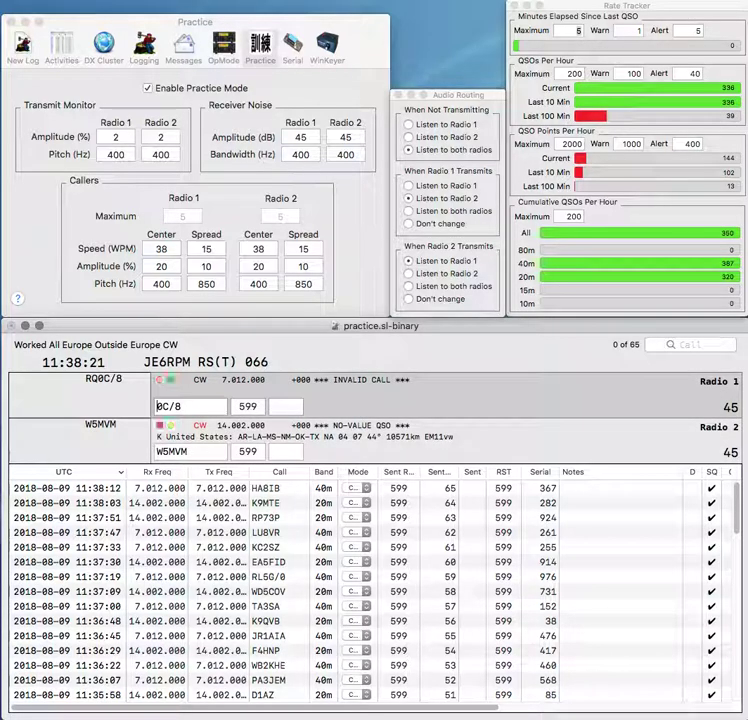
pyautogui.write('RQ')
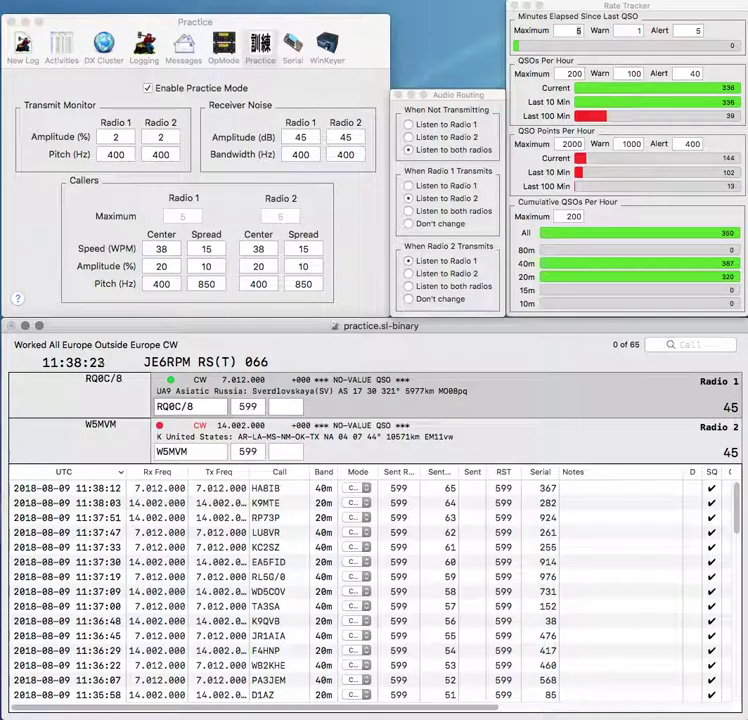
pyautogui.press('Return')
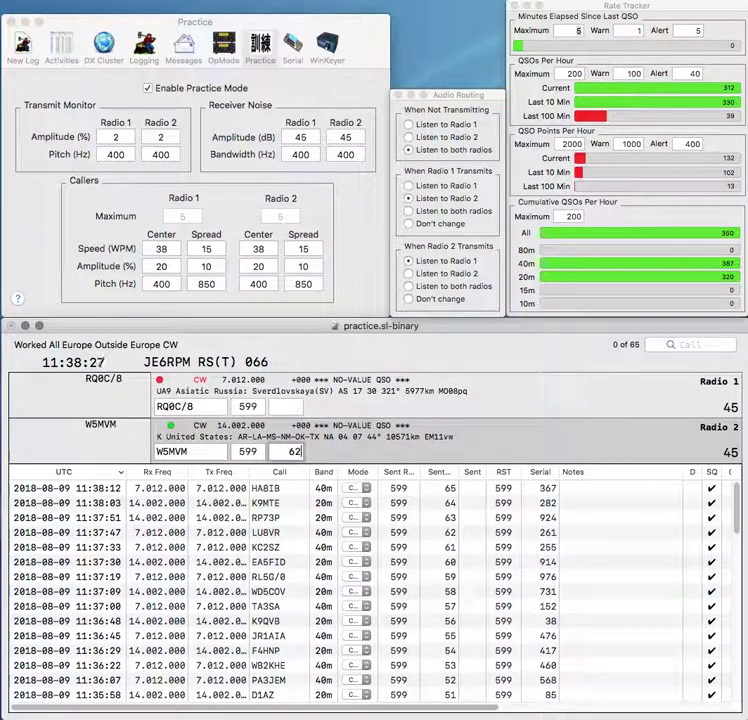
pyautogui.press('Return')
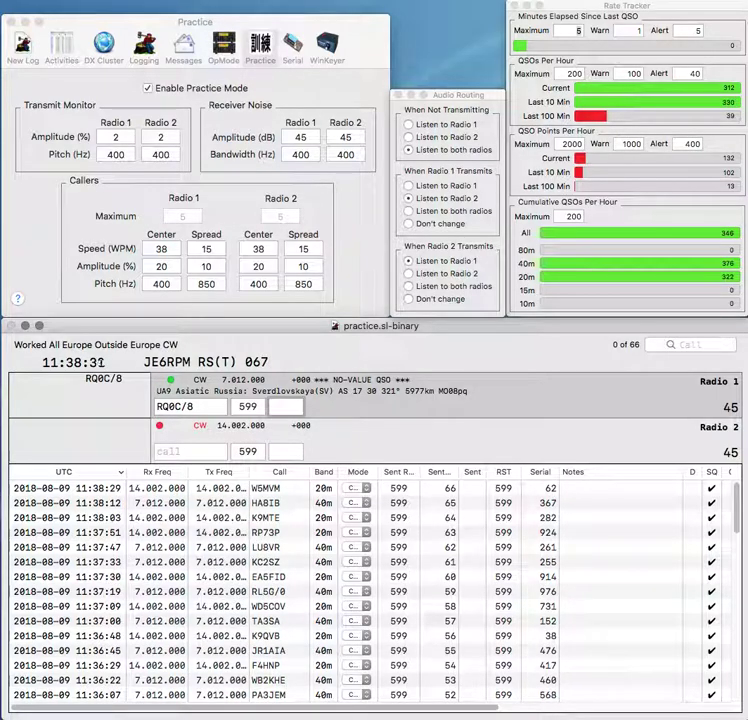
# Step: Log RQ0C/8 on Radio 1 with received serial 898, and send the partial call GAP on Radio 2
pyautogui.write('898')
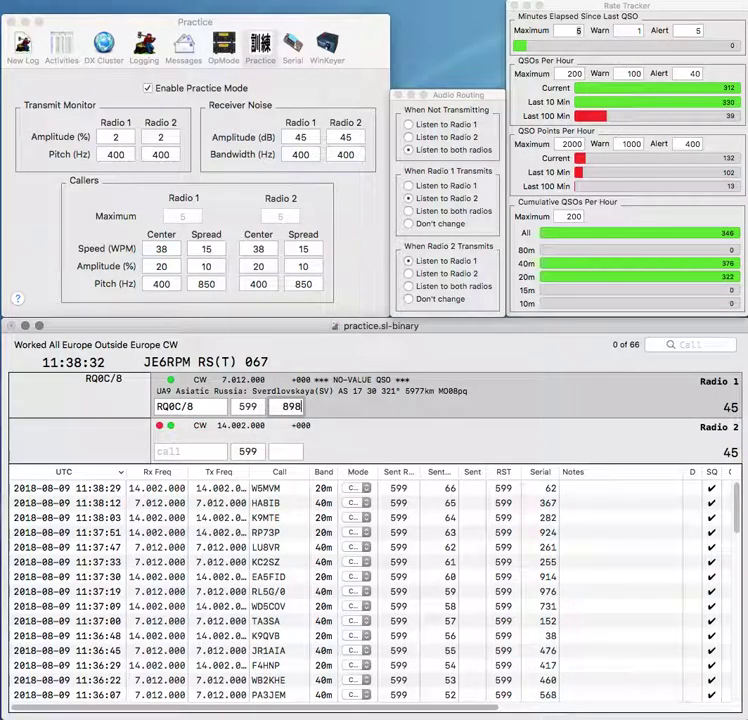
pyautogui.press('Return')
pyautogui.write('GAMP')
pyautogui.press('BackSpace')
pyautogui.press('BackSpace')
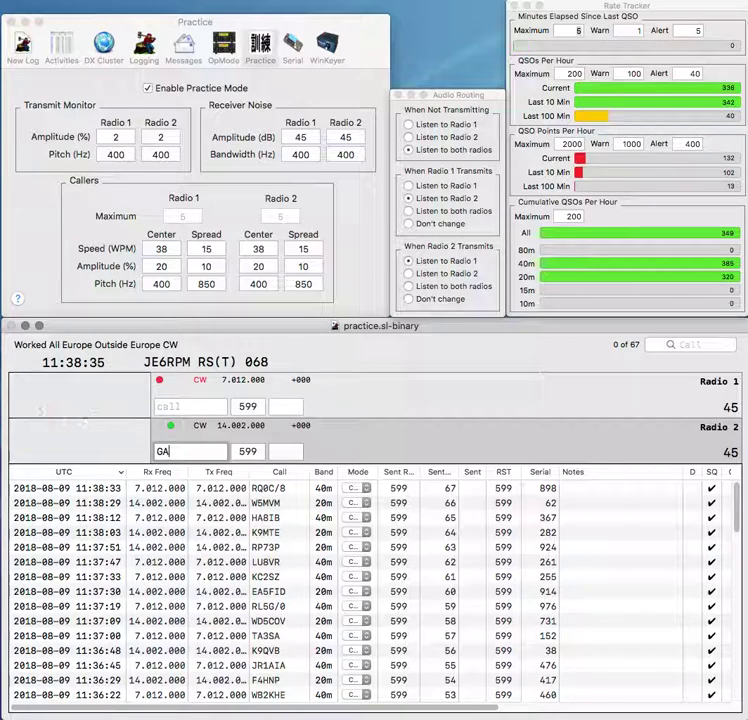
pyautogui.write('P')
pyautogui.press('Return')
# Step: Enter the call W7ZXQ on Radio 1 and transmit it
pyautogui.write('W7')
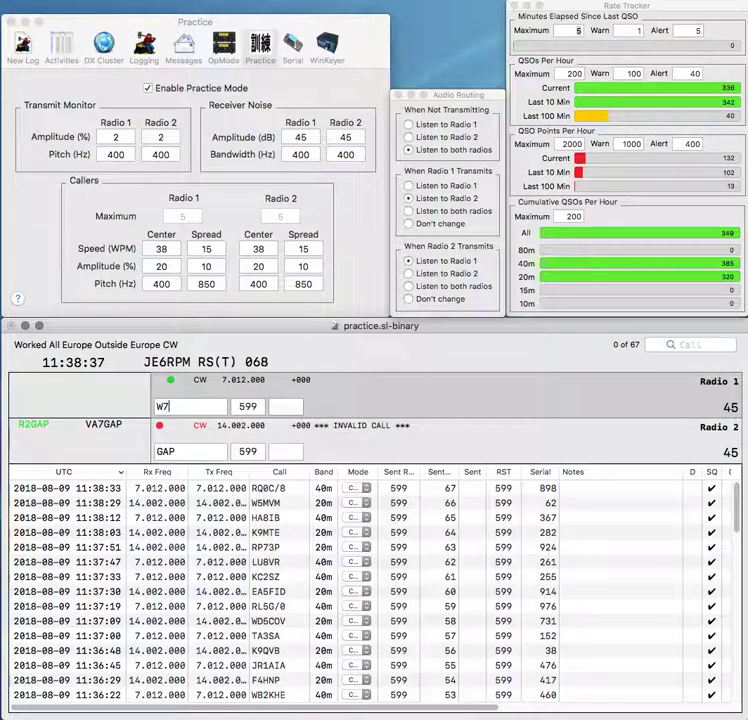
pyautogui.write('ZXQ')
pyautogui.press('Return')
# Step: Complete the Radio 2 call as VA7GAP and transmit it
pyautogui.press('Left')
pyautogui.press('Left')
pyautogui.press('Left')
pyautogui.write('VA7')
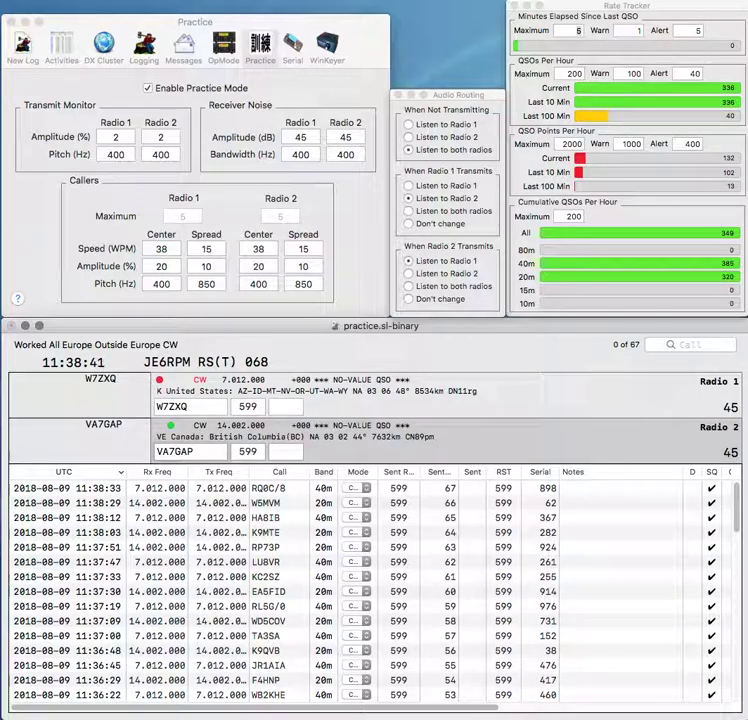
pyautogui.press('Return')
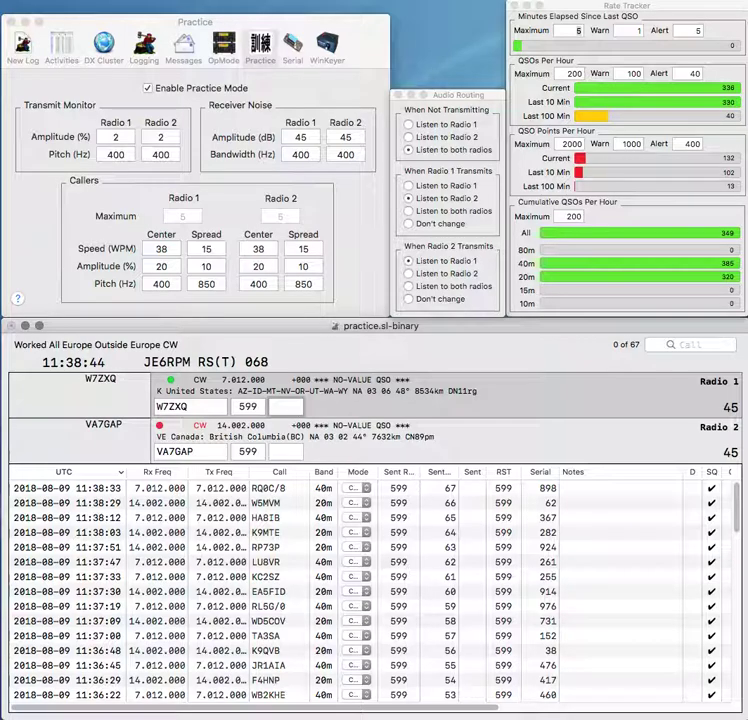
pyautogui.write('901')
pyautogui.press('Return')
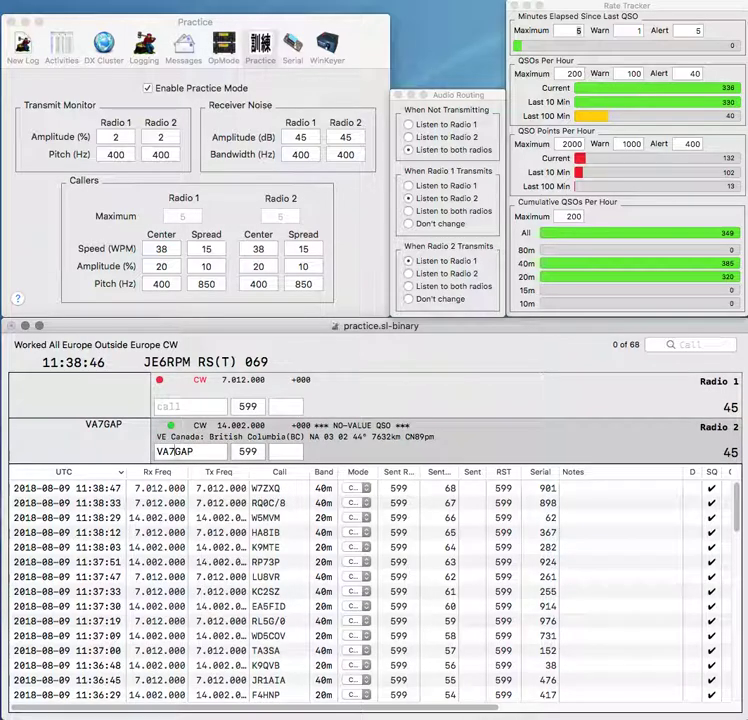
pyautogui.write('606')
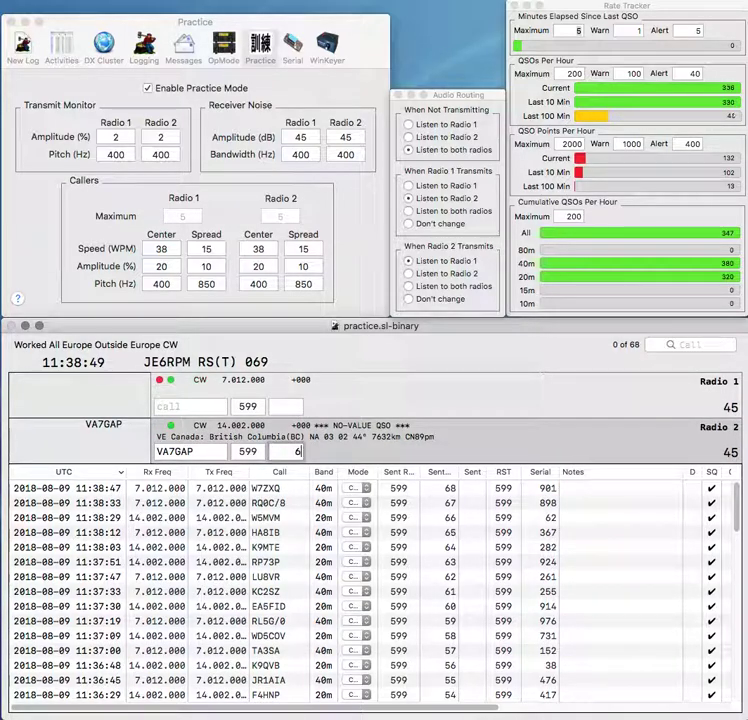
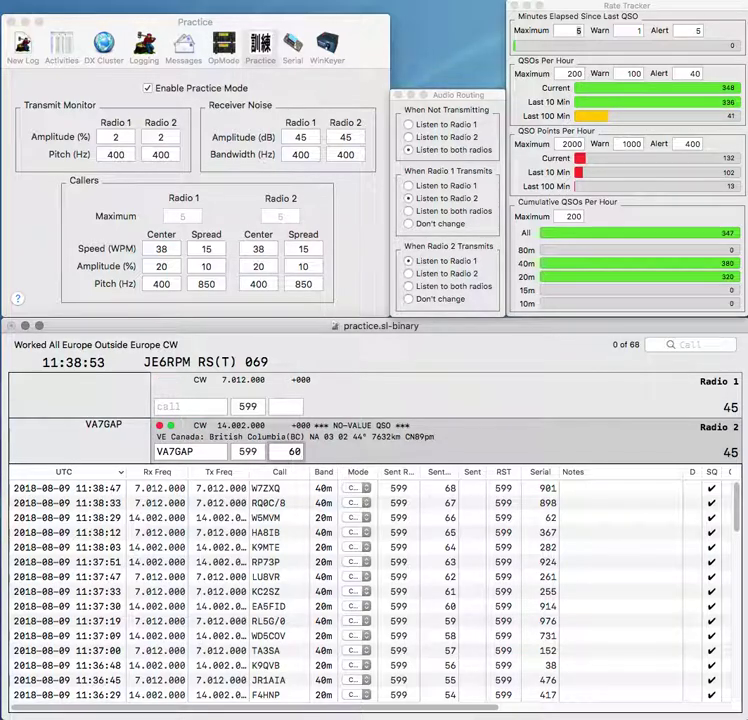
pyautogui.write('6')
pyautogui.press('Return')
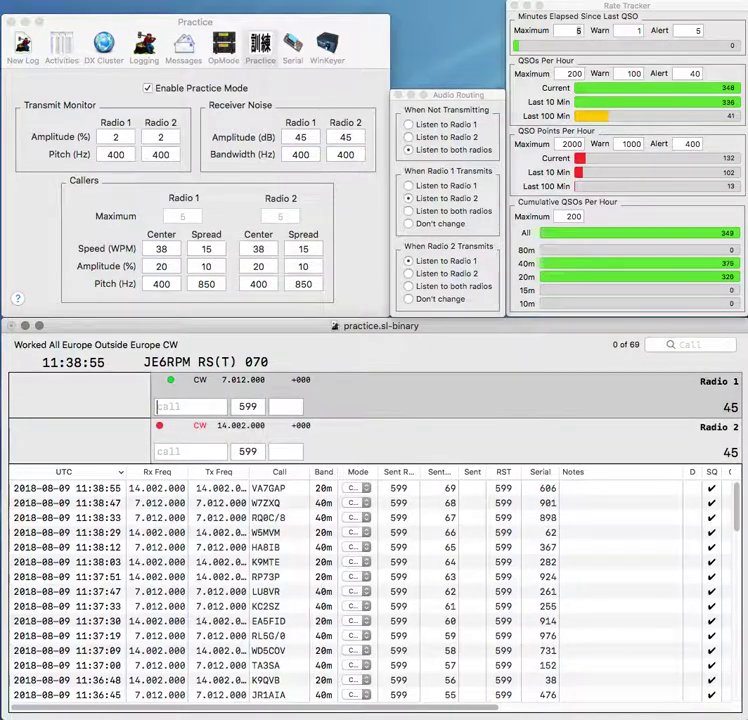
# Step: Send the partial call A4 on Radio 1 and the partial call 4D on Radio 2
pyautogui.write('A4R')
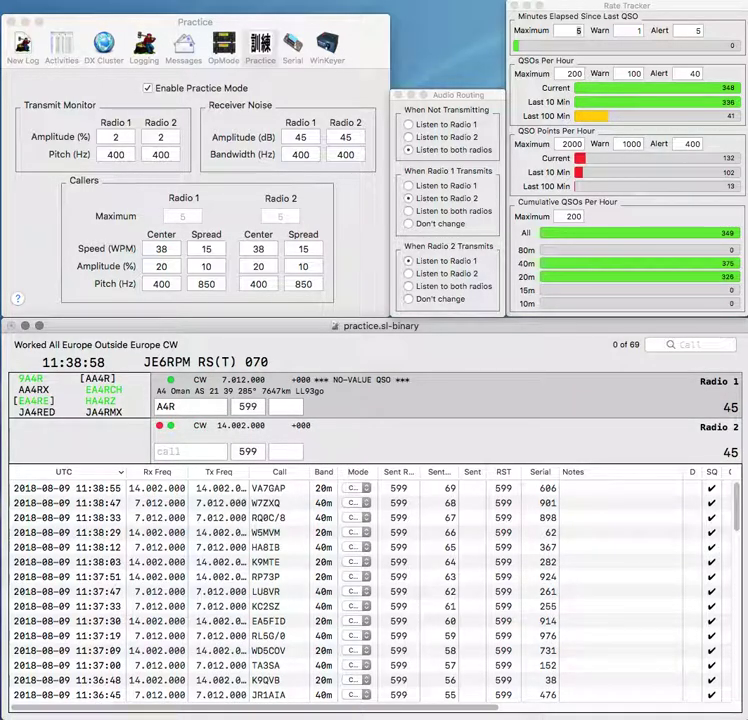
pyautogui.press('BackSpace')
pyautogui.press('Return')
pyautogui.write('4D')
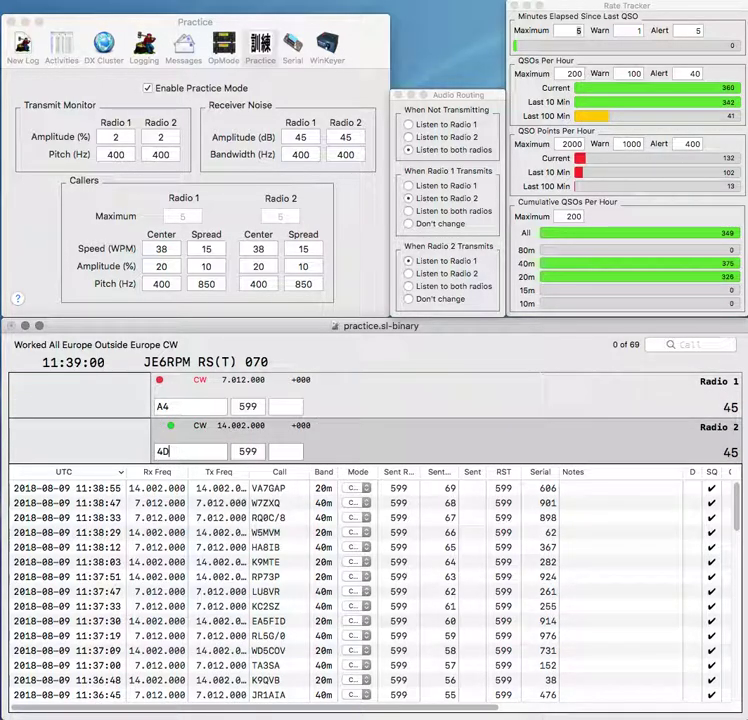
pyautogui.press('Return')
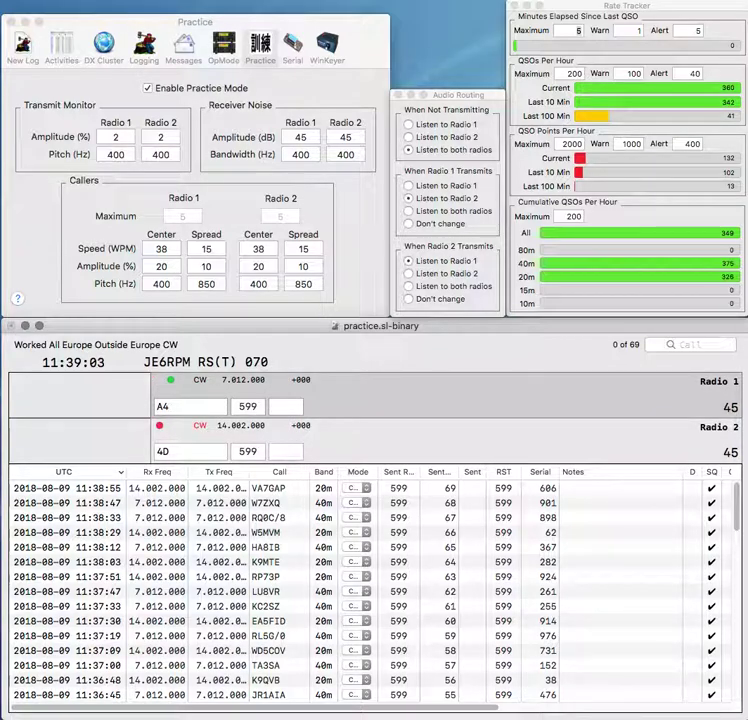
pyautogui.write('7RS')
pyautogui.press('\\')
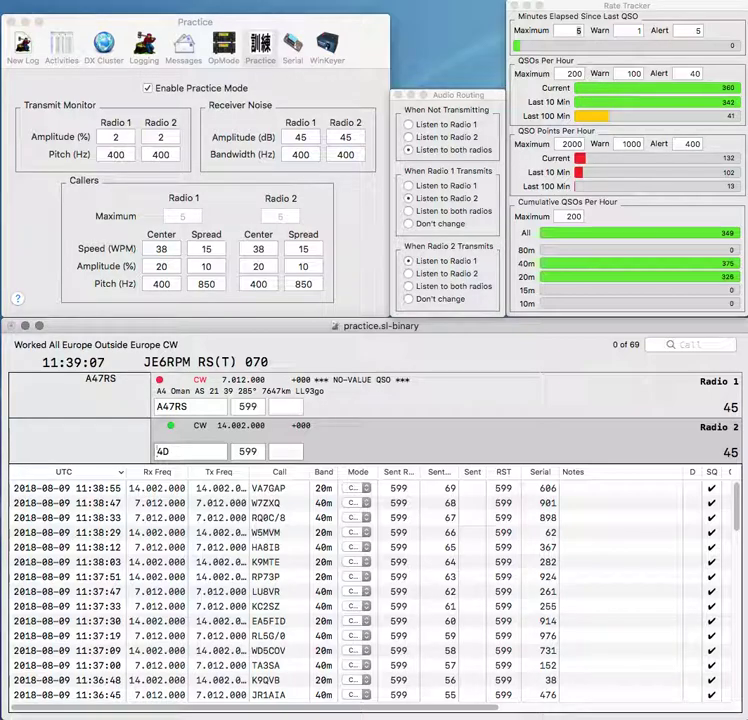
pyautogui.write('KC')
pyautogui.press('Return')
pyautogui.press('space')
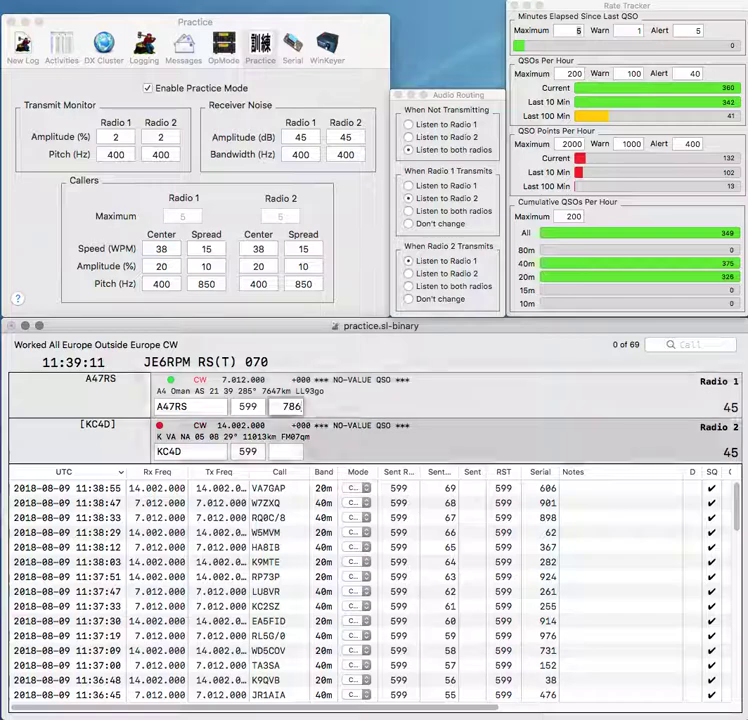
pyautogui.press('Return')
pyautogui.write('965')
pyautogui.press('Return')
pyautogui.write('K5SL')
pyautogui.press('Return')
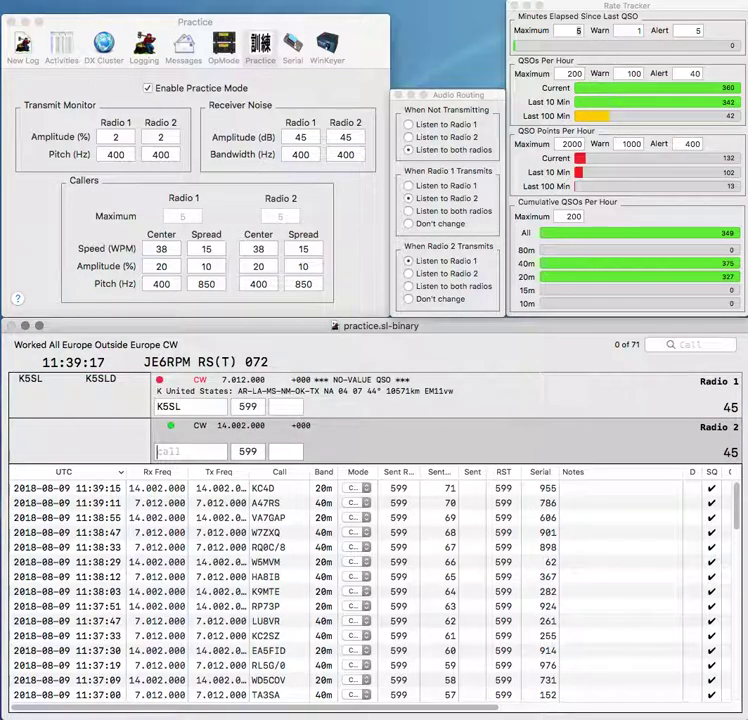
pyautogui.write('KK4ASA')
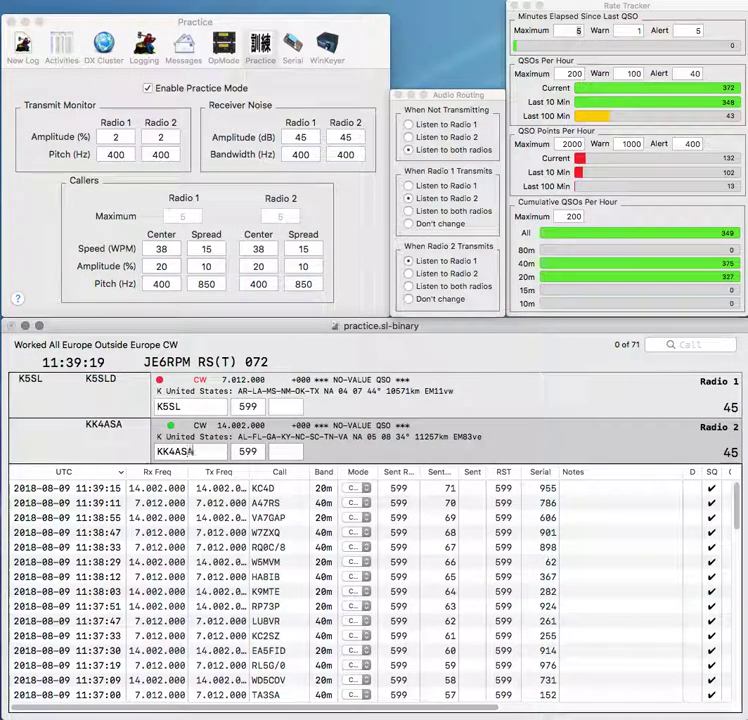
pyautogui.press('Return')
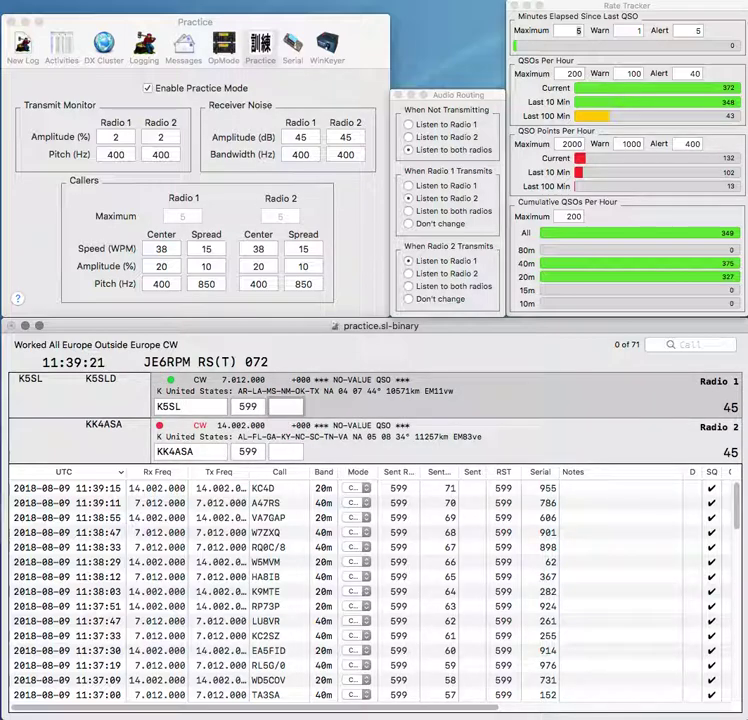
pyautogui.write('795')
pyautogui.press('Return')
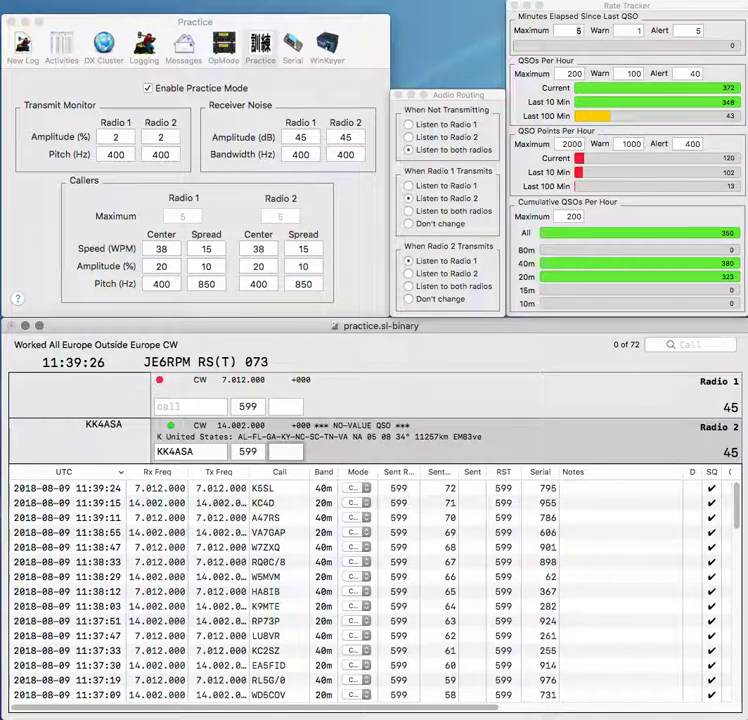
pyautogui.write('87')
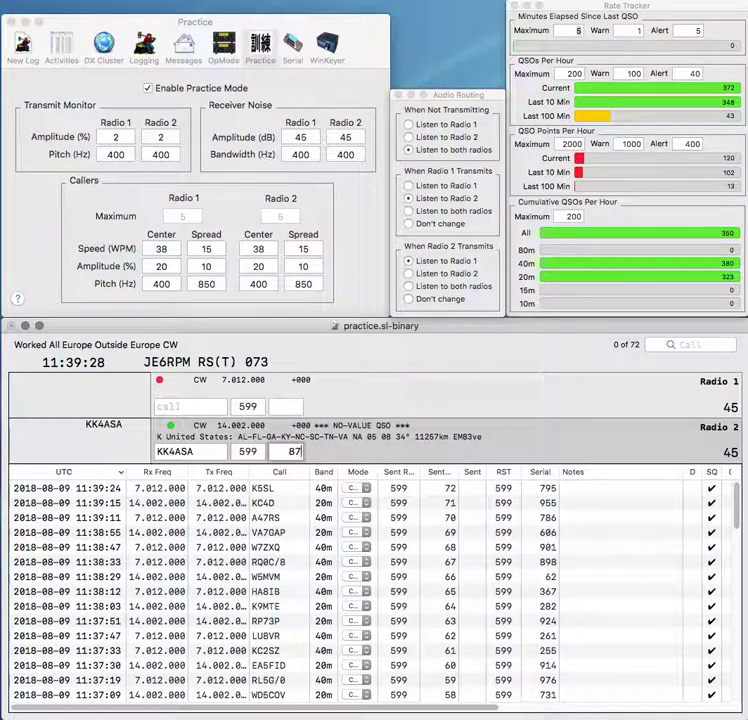
pyautogui.write('0')
pyautogui.press('Return')
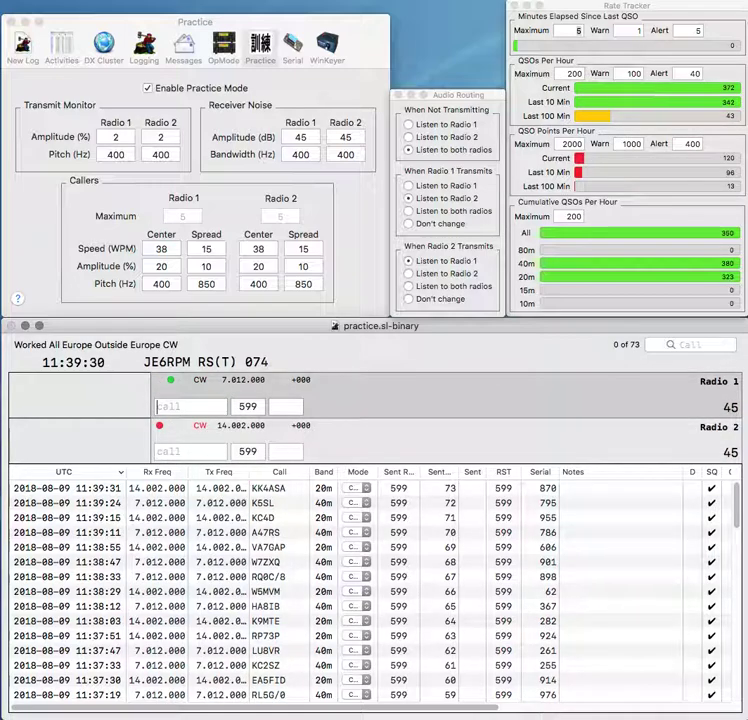
pyautogui.write('0ZM')
pyautogui.press('Return')
pyautogui.click(190, 451)
pyautogui.write('UA6L')
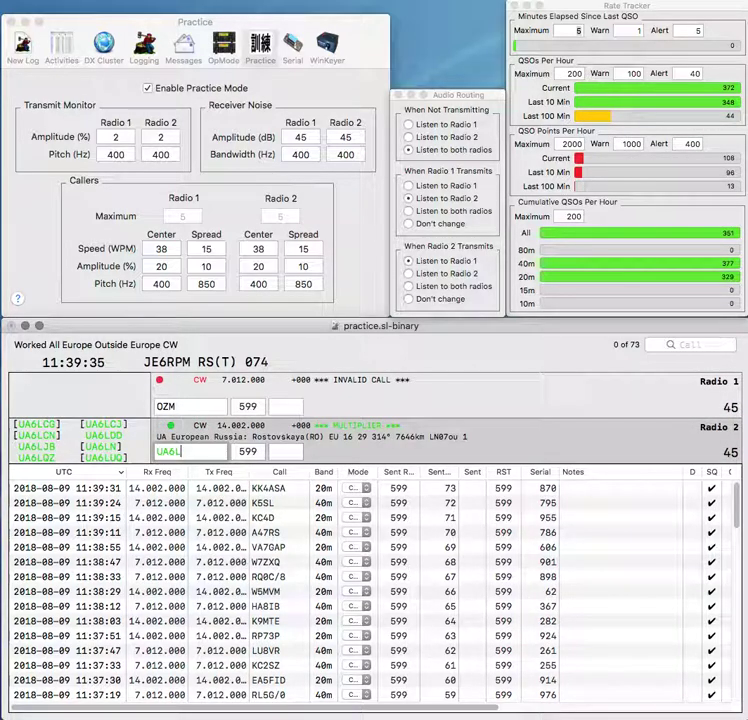
pyautogui.write('QZ')
pyautogui.press('Return')
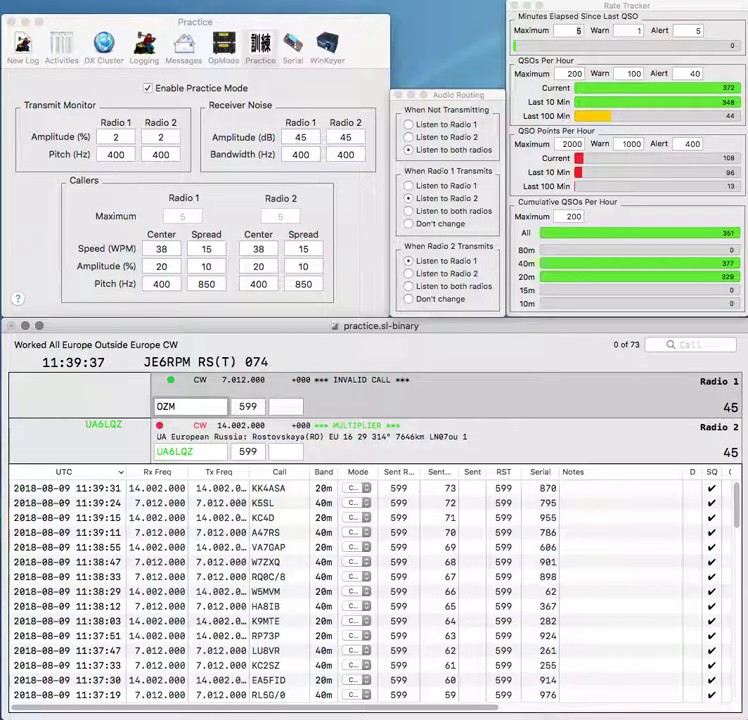
# Step: Correct the partial call on Radio 1 to O7MJ and send it
pyautogui.write('J')
pyautogui.hotkey('ctrl', 'a')
pyautogui.press('Right')
pyautogui.write('7')
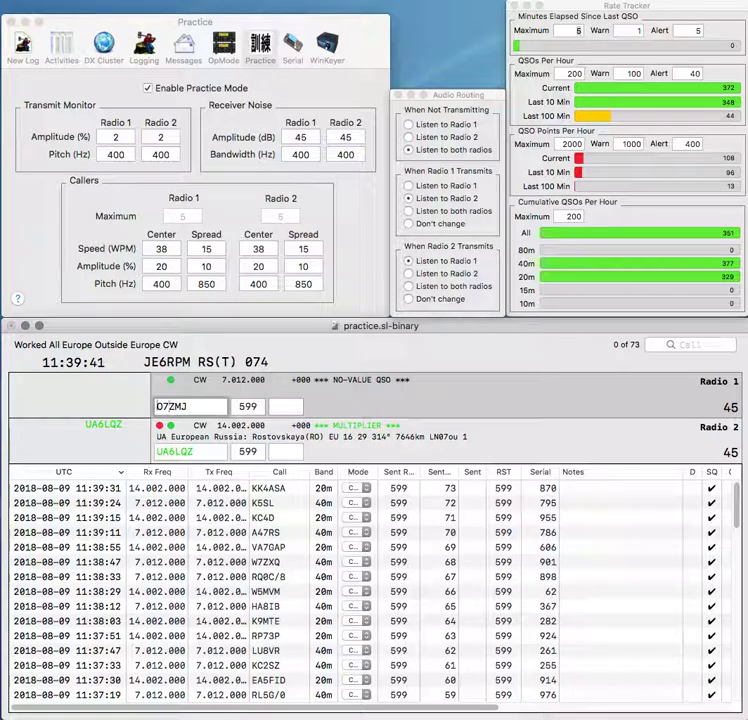
pyautogui.press('Return')
# Step: Log UA6LQZ on Radio 2 with received serial 992
pyautogui.press('Down')
pyautogui.press('space')
pyautogui.write('992')
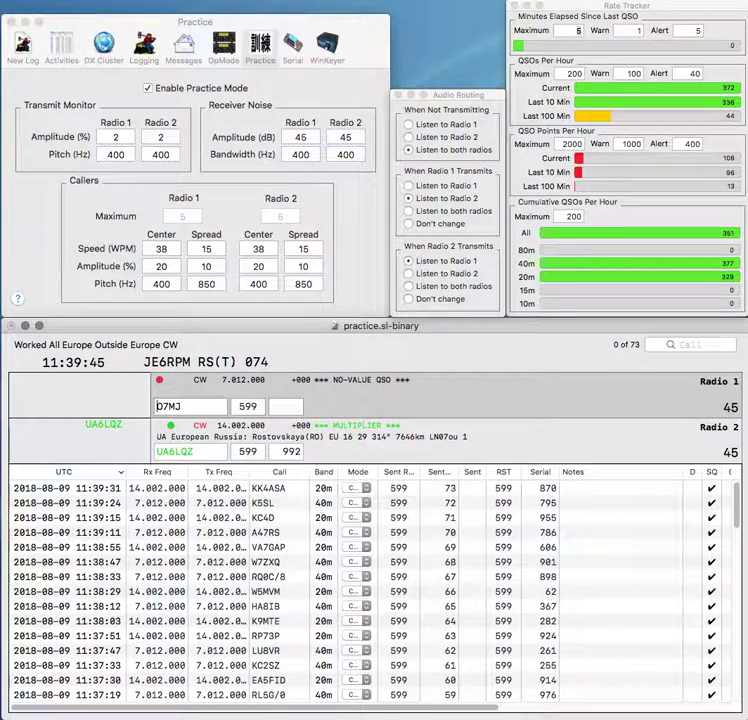
pyautogui.press('Return')
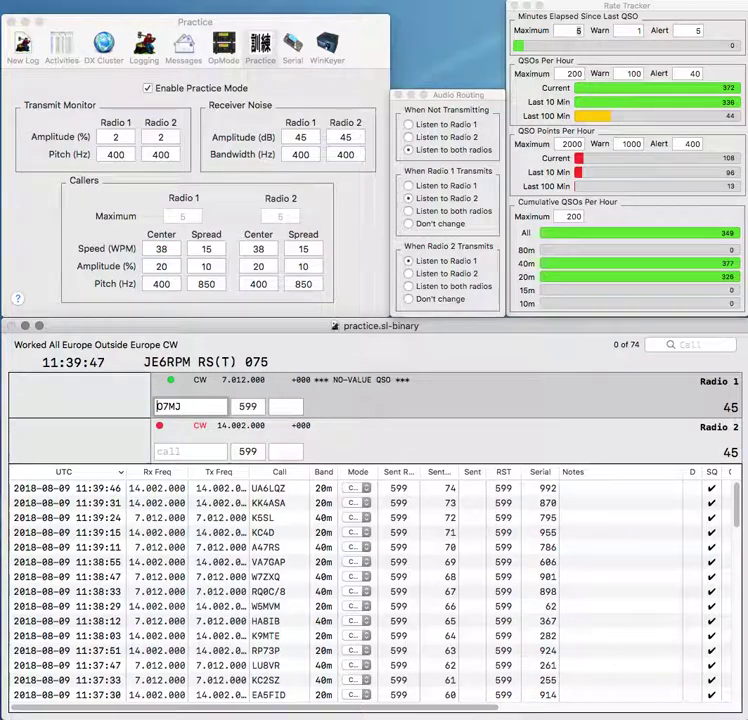
pyautogui.write('YO7M')
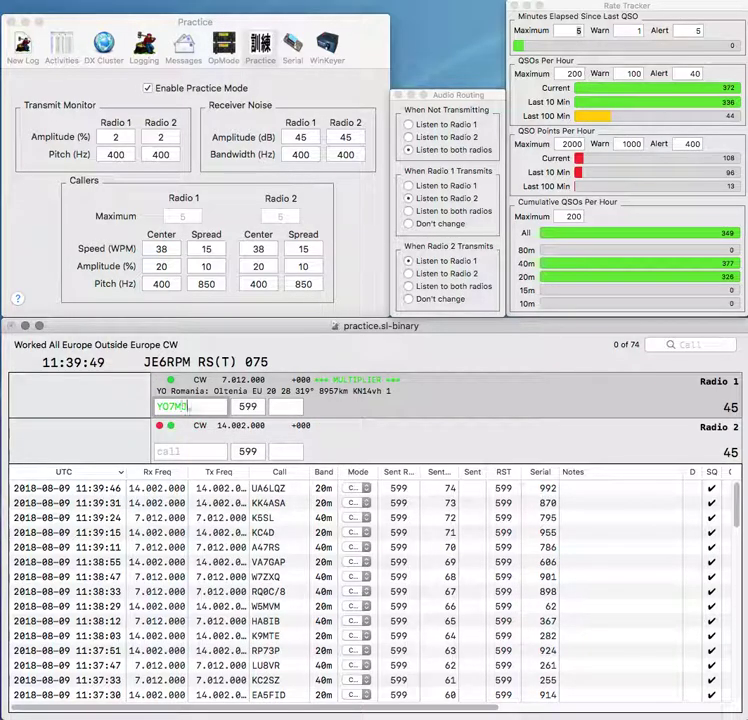
pyautogui.write('S')
pyautogui.press('Return')
pyautogui.write('CKQ')
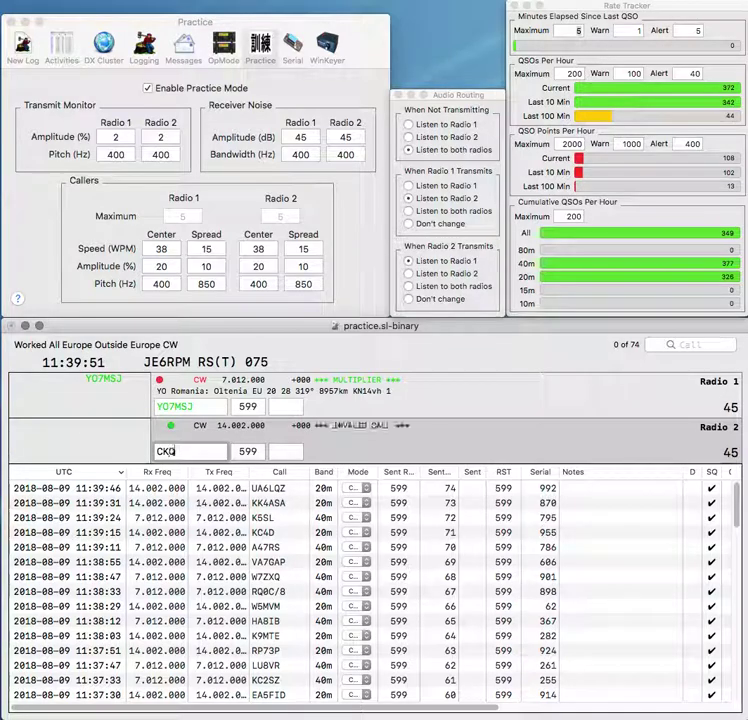
pyautogui.press('Return')
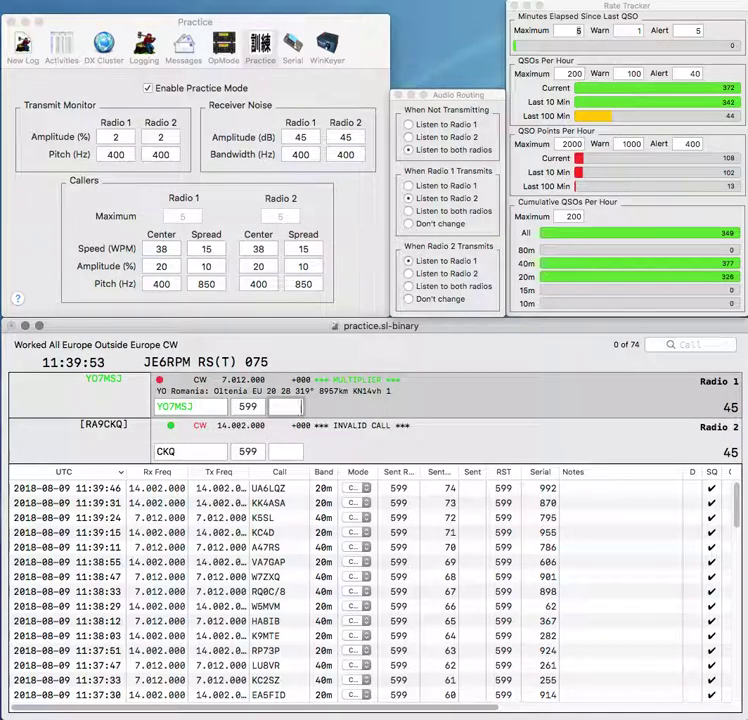
pyautogui.write('51')
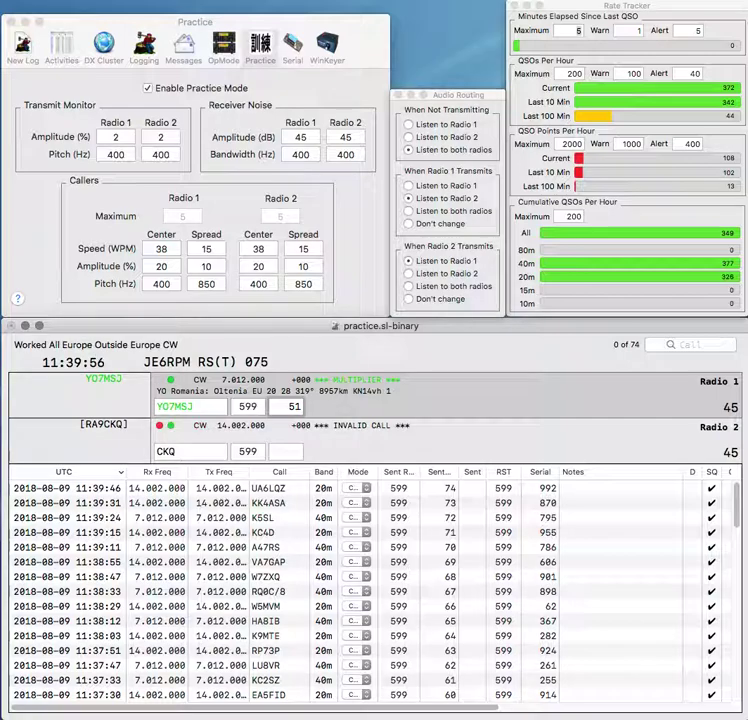
pyautogui.press('Return')
pyautogui.write('YL')
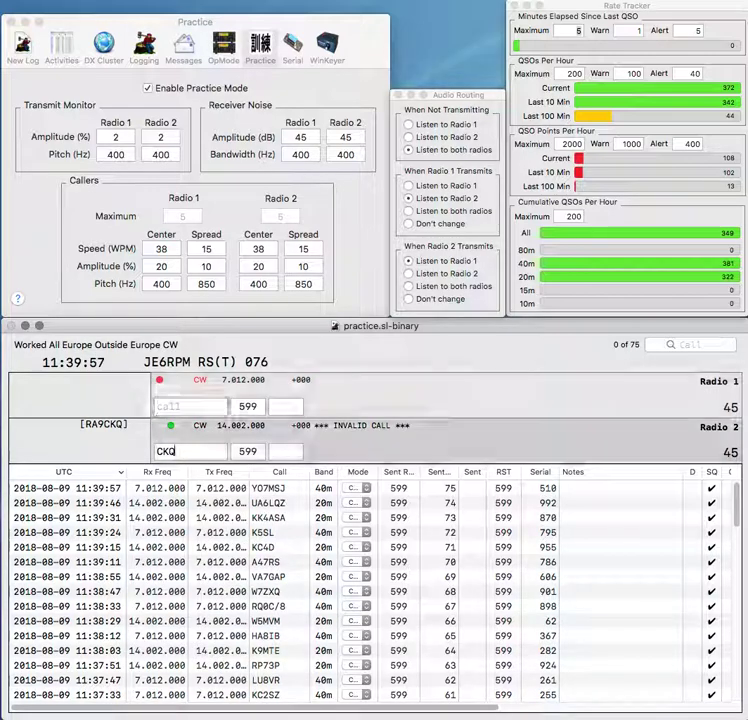
pyautogui.write('RN3')
pyautogui.press('Left')
pyautogui.press('Left')
pyautogui.press('BackSpace')
pyautogui.write('D')
pyautogui.press('Return')
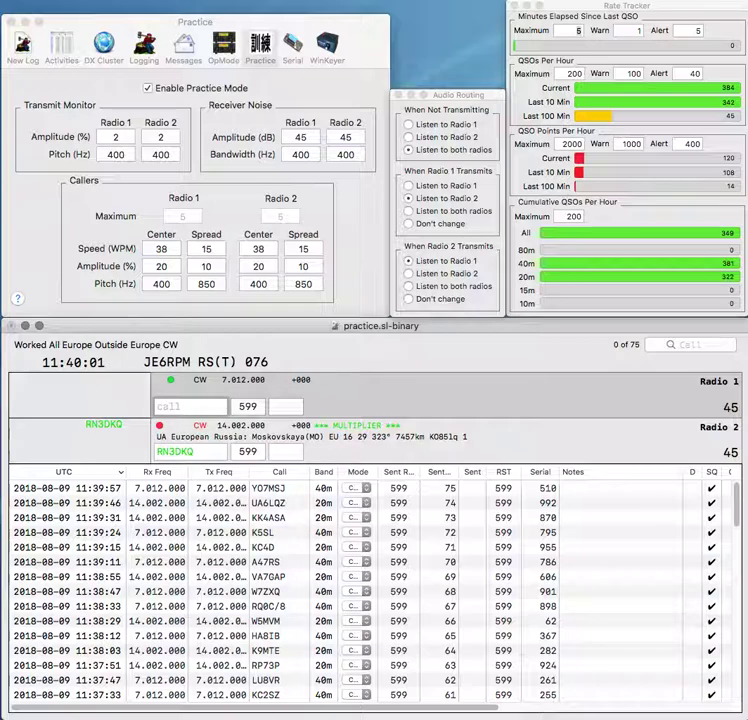
# Step: Send the partial call EA on Radio 1
pyautogui.press('BackSpace')
pyautogui.write('EA')
pyautogui.press('Return')
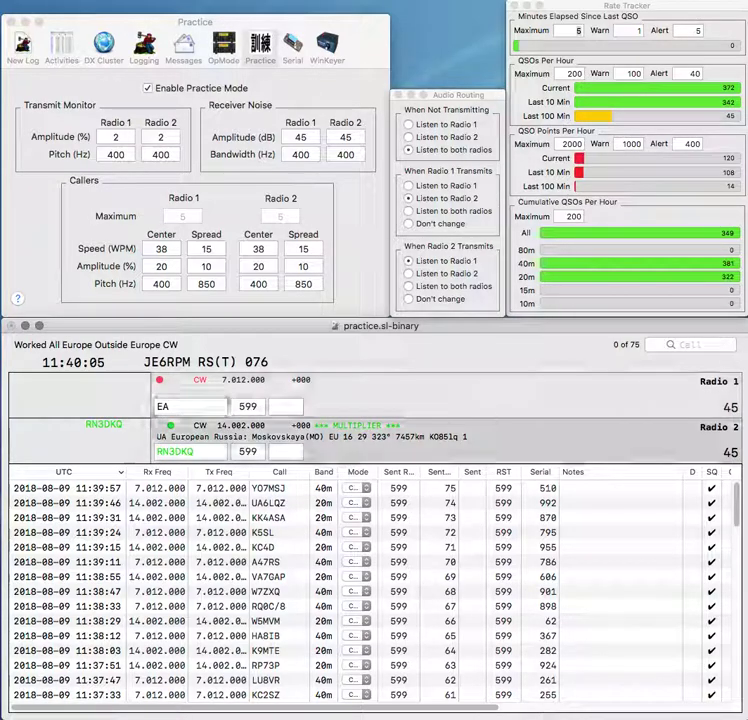
pyautogui.write('329')
pyautogui.press('Return')
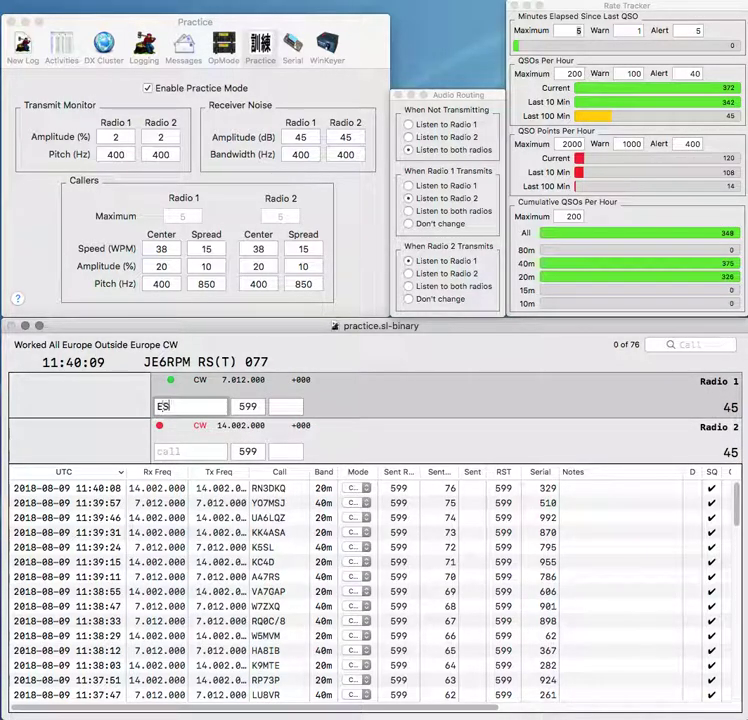
pyautogui.press('Return')
# Step: Send the partial call 0HQ on Radio 2, and complete the Radio 1 call as ES100R and transmit it
pyautogui.write('Z')
pyautogui.write('0HQ')
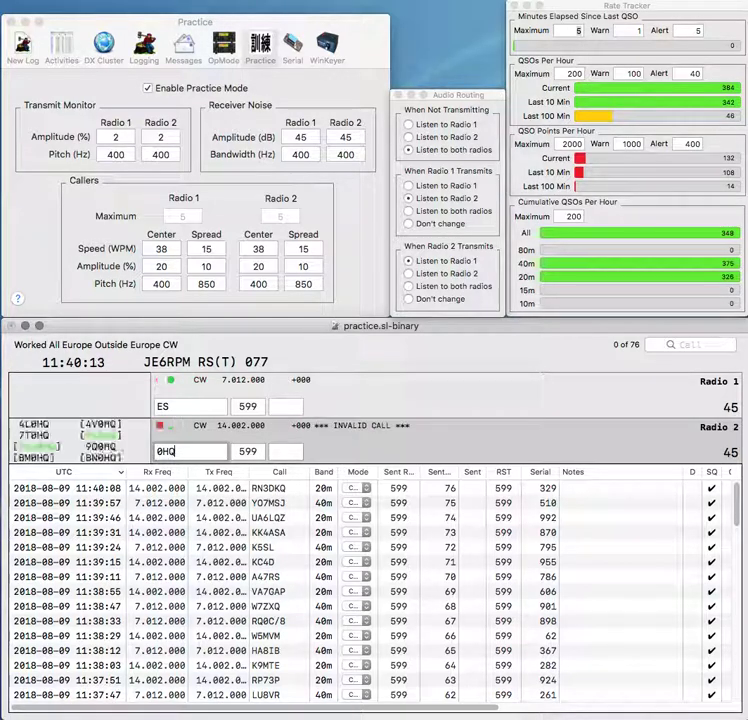
pyautogui.press('Return')
pyautogui.write('10')
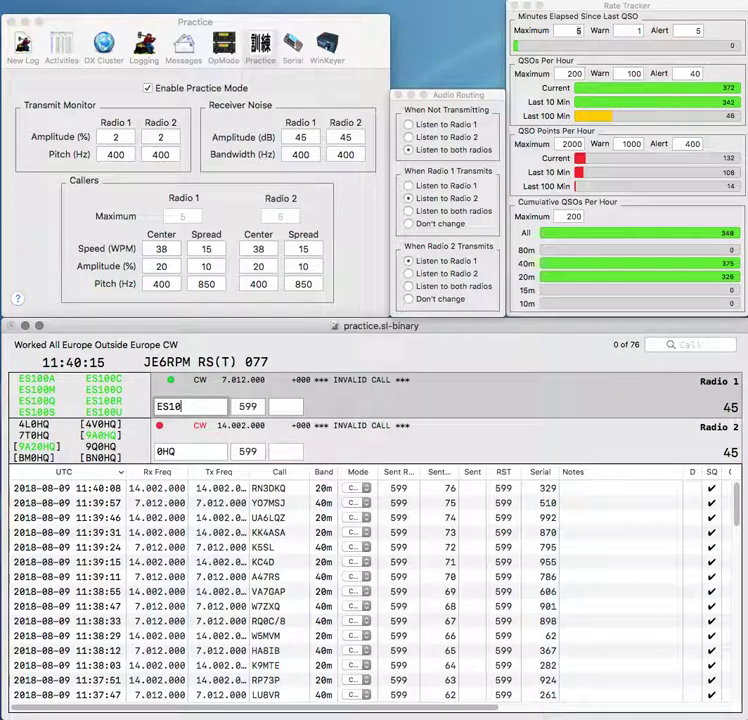
pyautogui.write('0R')
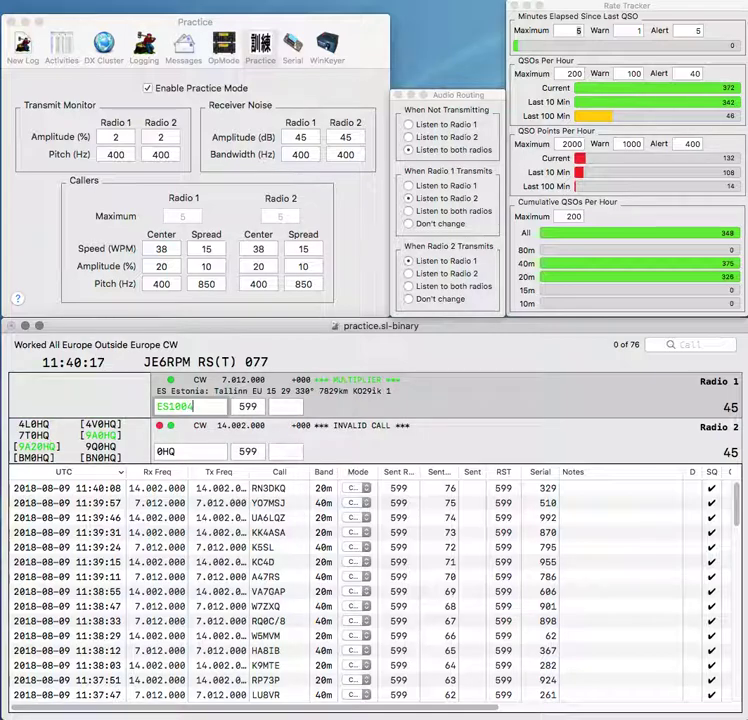
pyautogui.press('Return')
# Step: Extend the Radio 2 call to 8N0HQ and transmit it
pyautogui.press('Left')
pyautogui.press('Left')
pyautogui.press('Left')
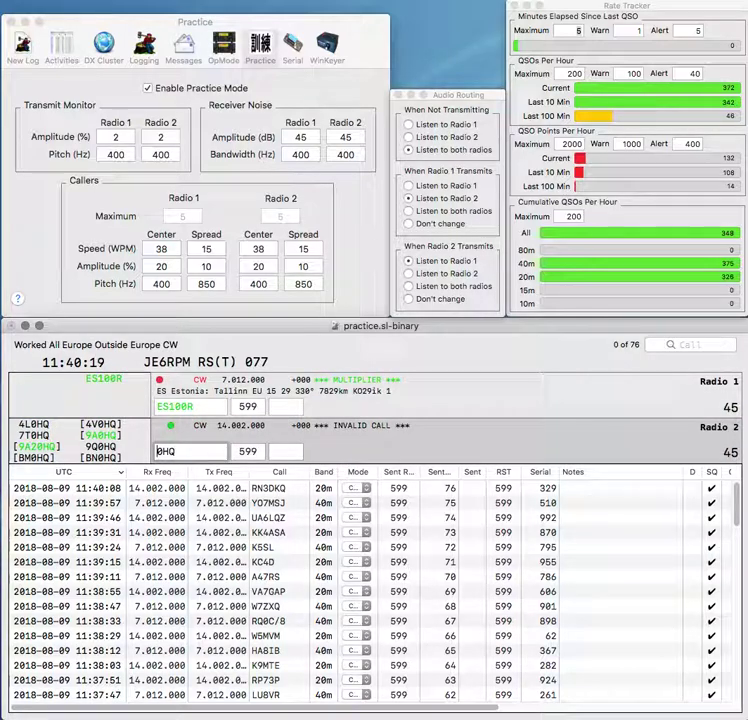
pyautogui.write('8N')
pyautogui.press('Return')
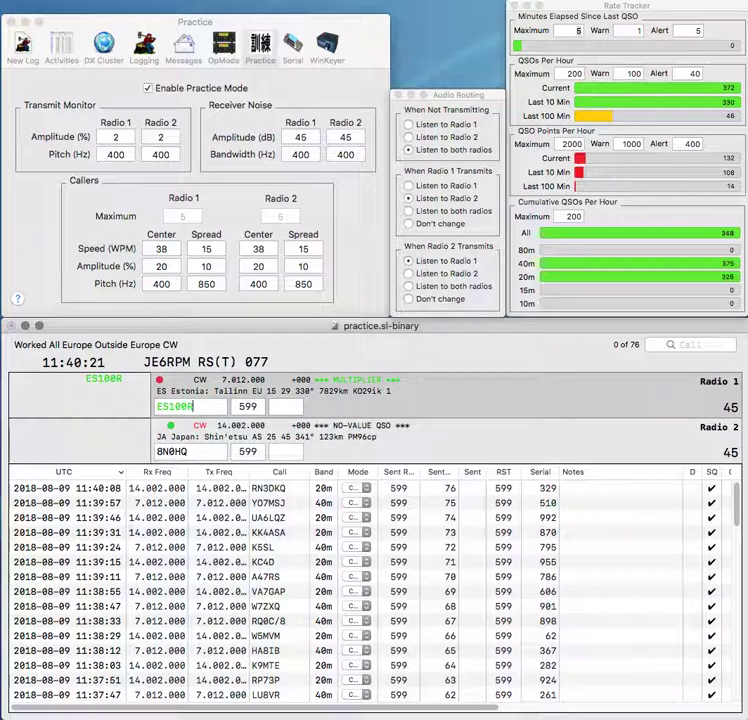
# Step: Log ES100R on Radio 1 with received serial 965
pyautogui.press('space')
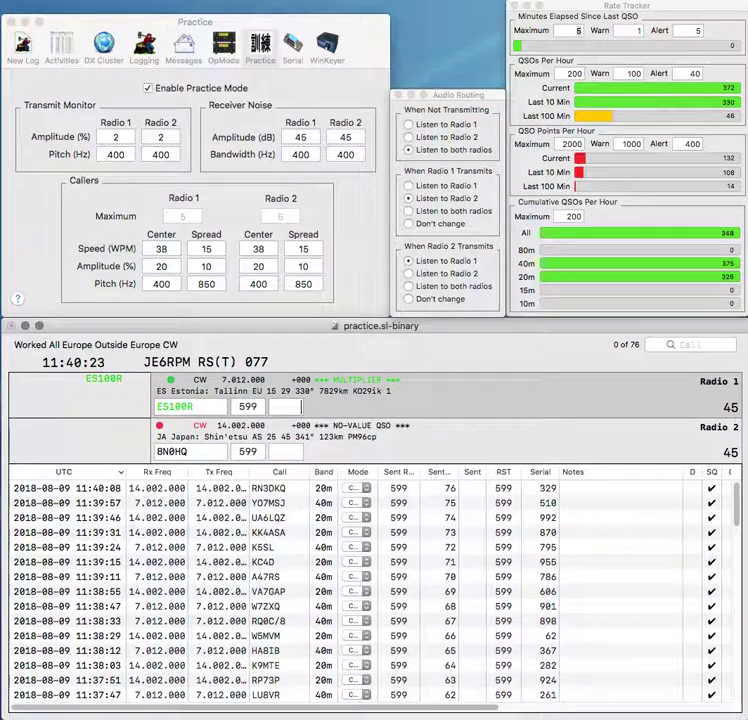
pyautogui.write('965')
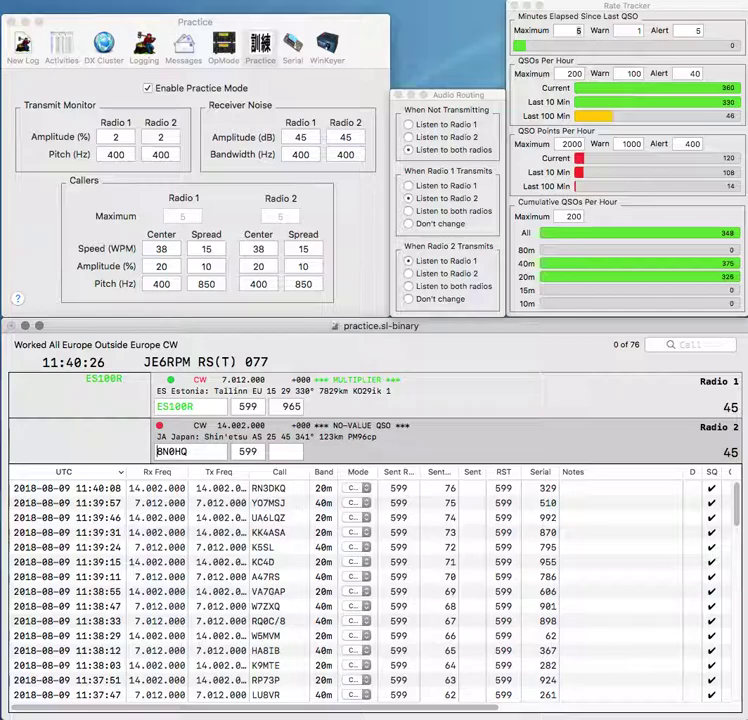
pyautogui.press('Return')
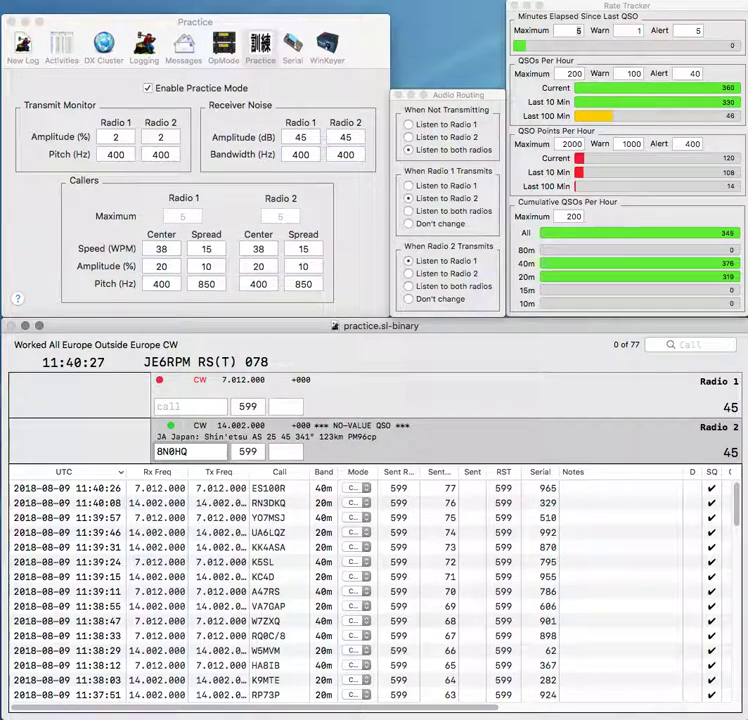
# Step: Correct the Radio 2 call to 7T0HQ and transmit it
pyautogui.press('Delete')
pyautogui.write('7')
pyautogui.press('Delete')
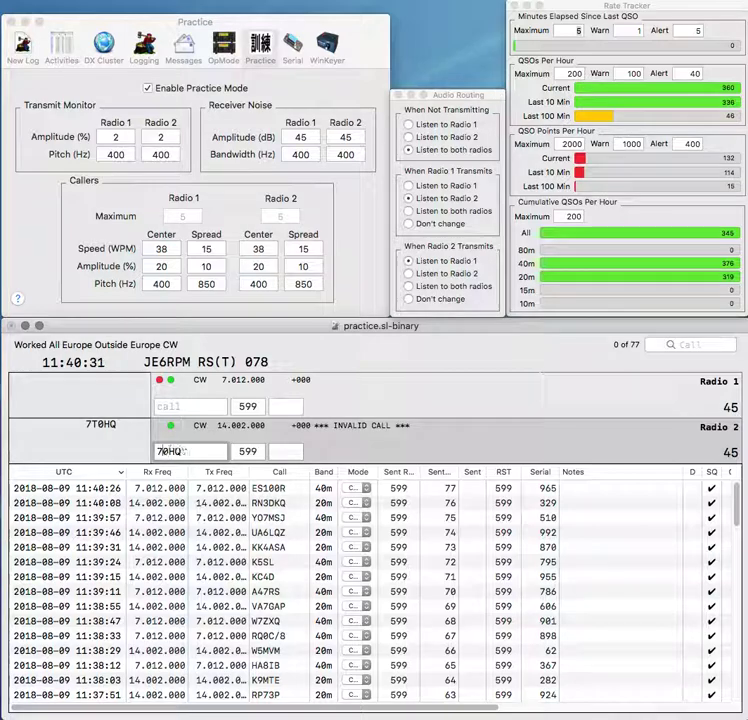
pyautogui.press('Return')
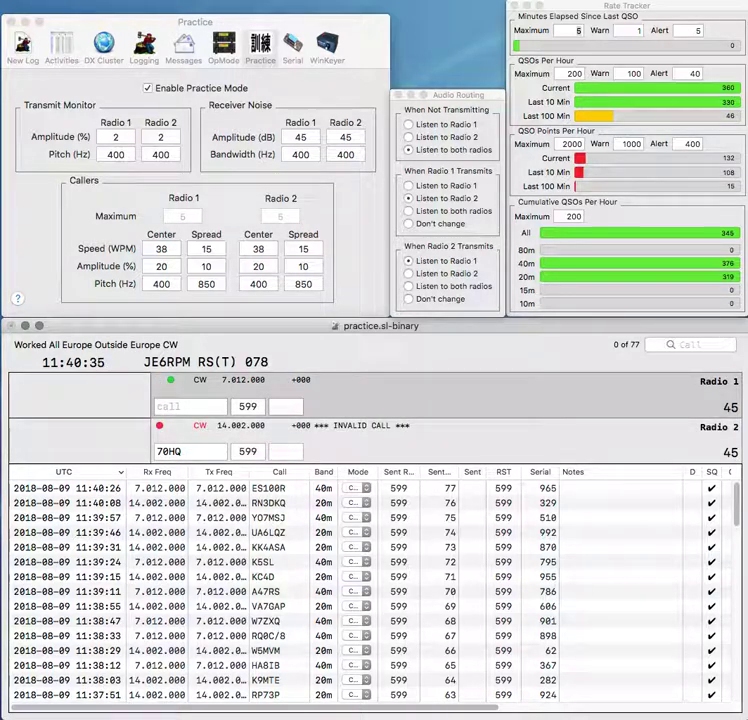
pyautogui.click(163, 451)
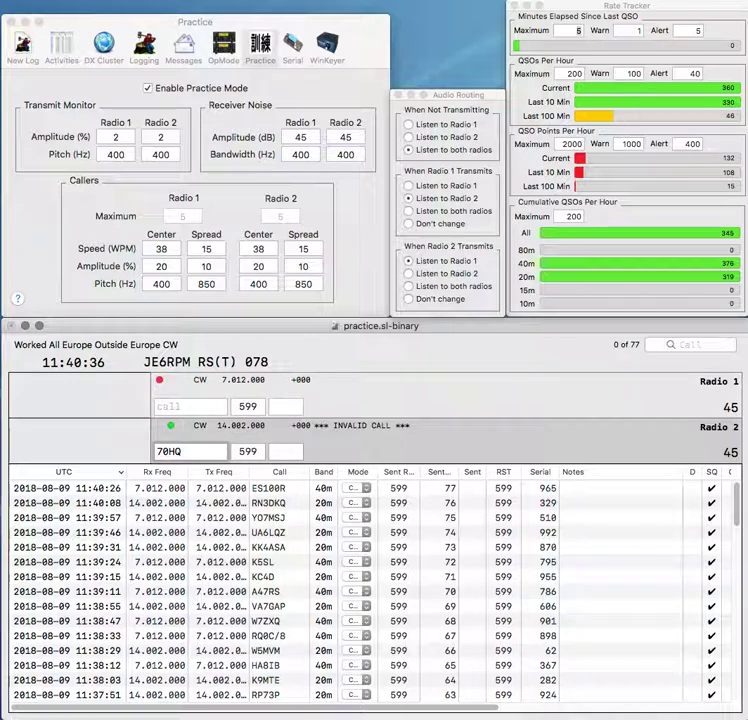
pyautogui.write('T')
pyautogui.press('Return')
# Step: Send the partial call DL on Radio 1, and log 7T0HQ on Radio 2 with received serial 714
pyautogui.write('DL')
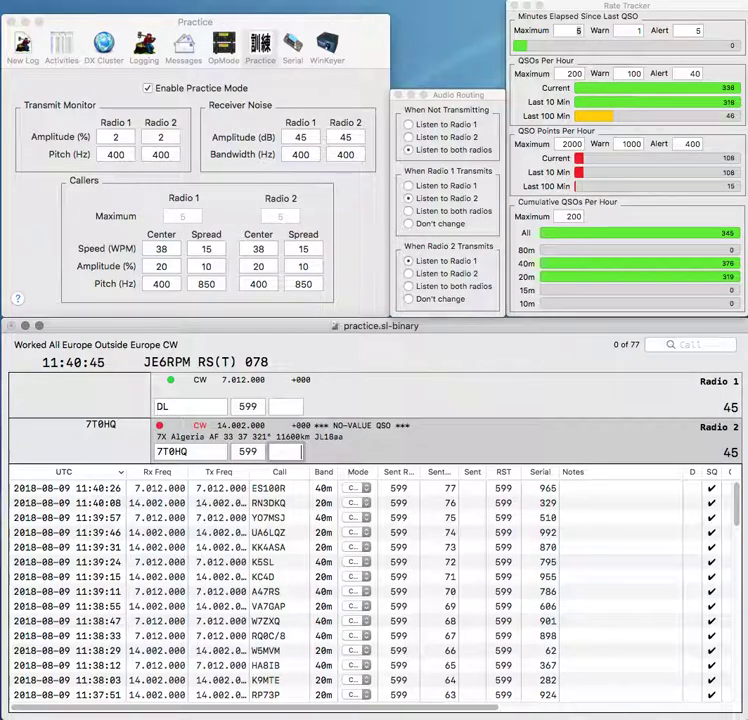
pyautogui.press('Up')
pyautogui.press('Return')
pyautogui.press('Down')
pyautogui.write('714')
pyautogui.press('Return')
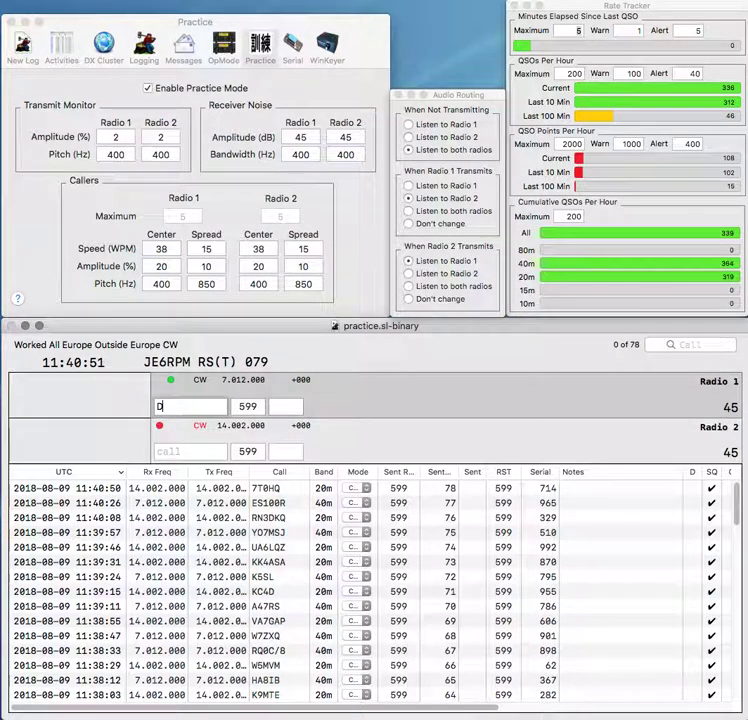
pyautogui.press('Return')
pyautogui.press('Down')
pyautogui.write('N8LJ')
pyautogui.press('Return')
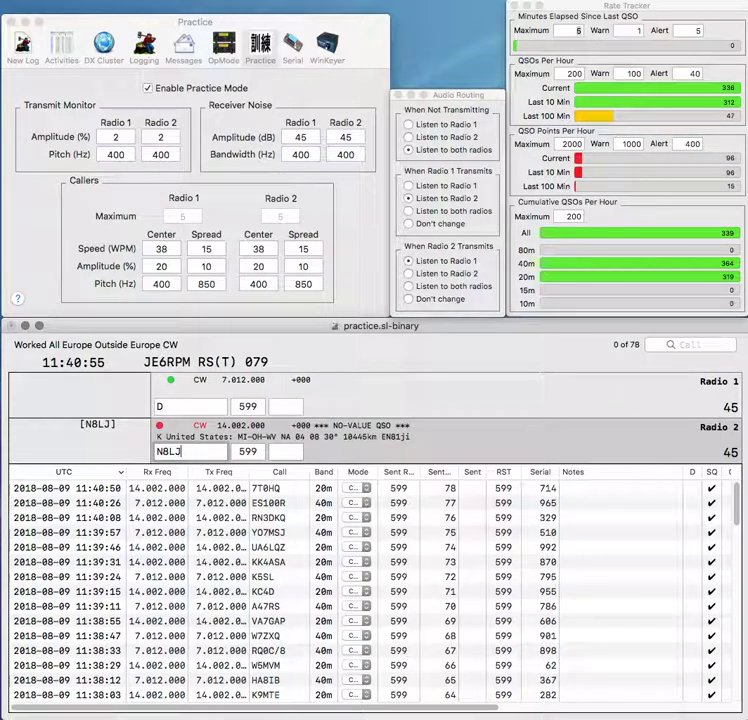
pyautogui.write('4')
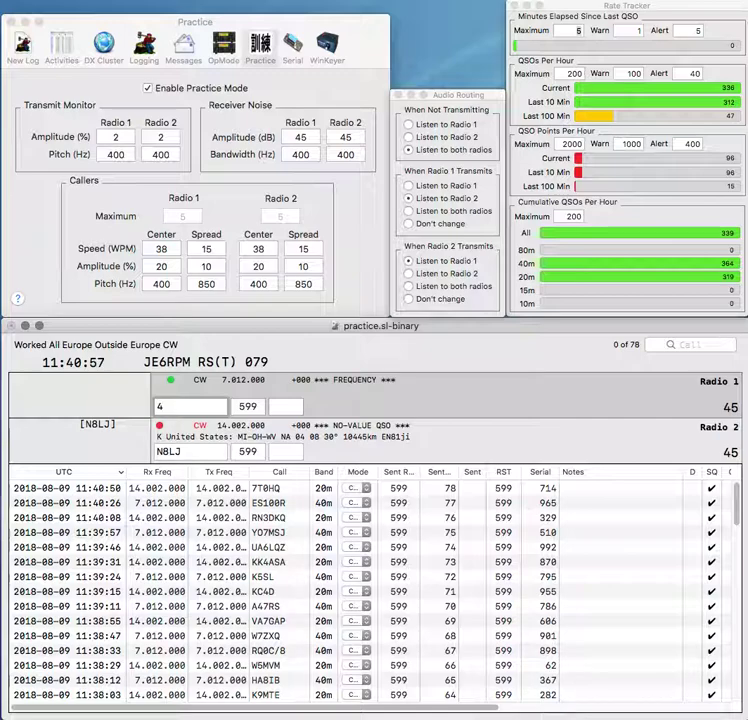
pyautogui.press('Return')
pyautogui.press('Down')
pyautogui.press('space')
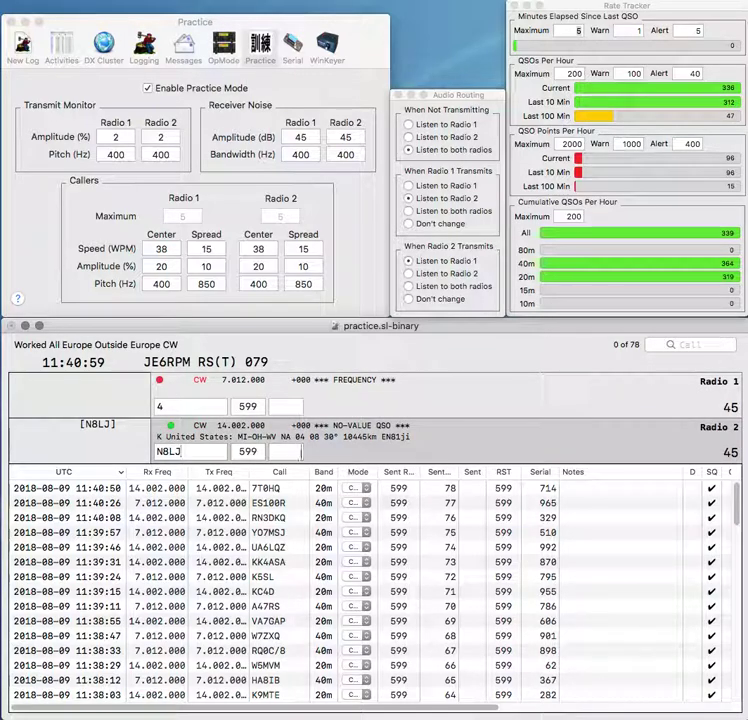
pyautogui.write('524')
pyautogui.press('BackSpace')
pyautogui.write('3')
pyautogui.press('Return')
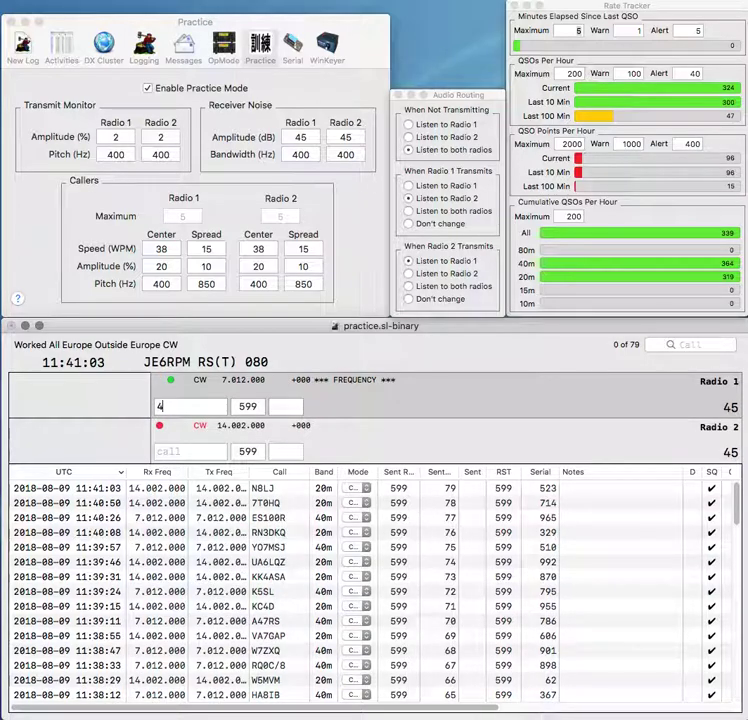
# Step: Send the partial call R on Radio 1, and enter TB1DIG on Radio 2 and transmit it
pyautogui.press('Return')
pyautogui.press('Down')
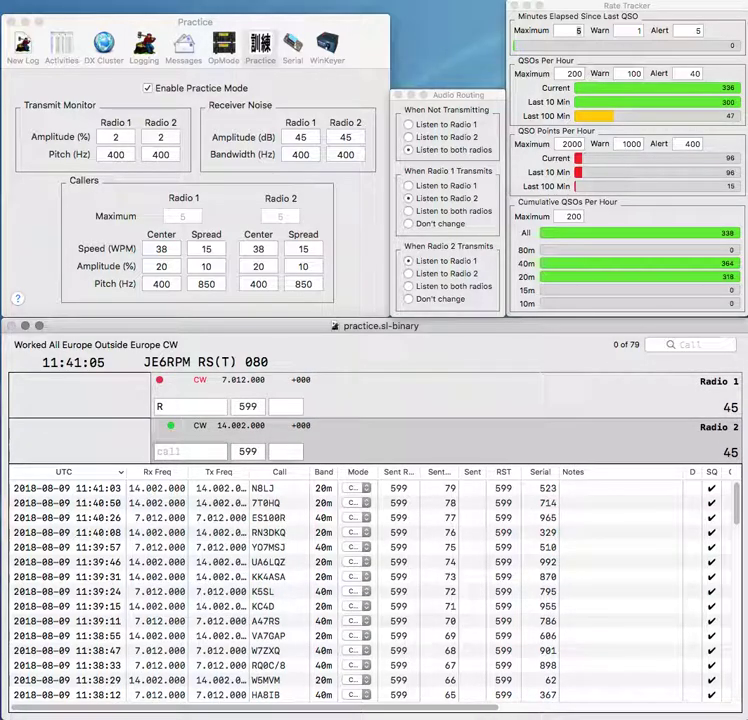
pyautogui.write('TB1')
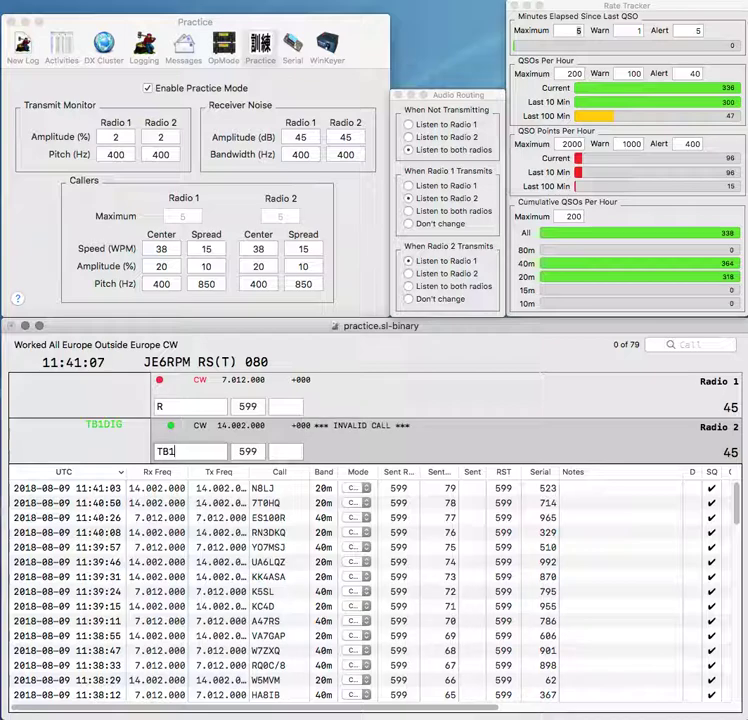
pyautogui.write('DIG')
pyautogui.press('Return')
# Step: Send the partial call J on Radio 1, and log TB1DIG on Radio 2 with received serial 876
pyautogui.write('J')
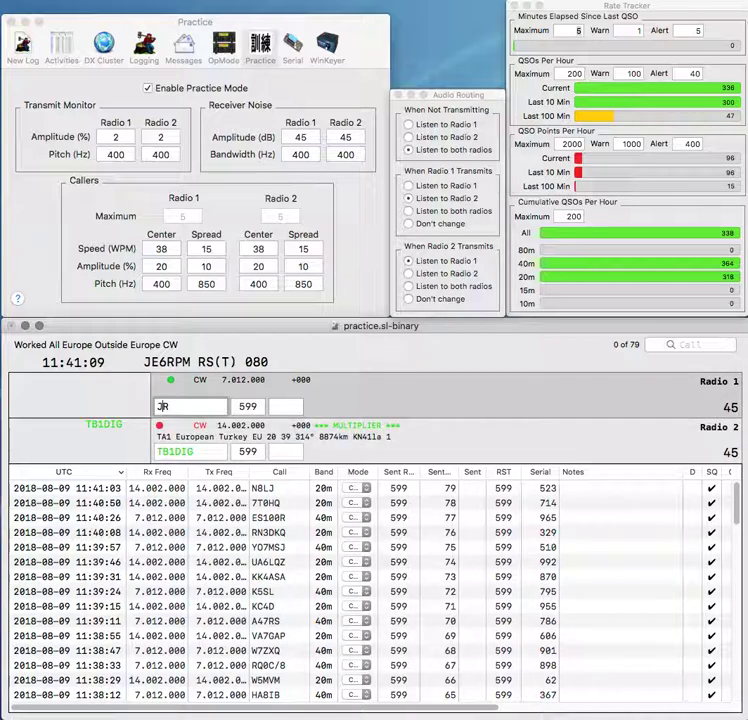
pyautogui.press('Down')
pyautogui.press('space')
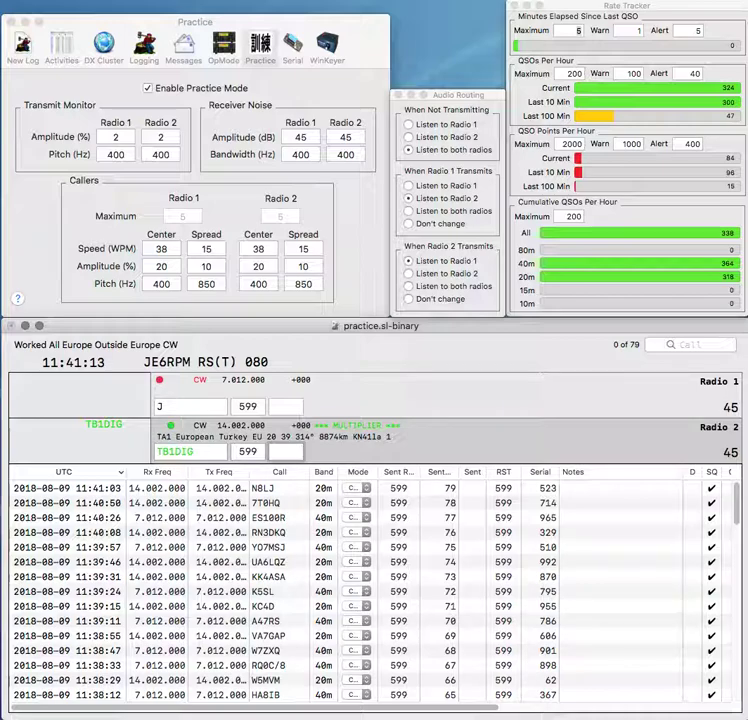
pyautogui.write('876')
pyautogui.press('Return')
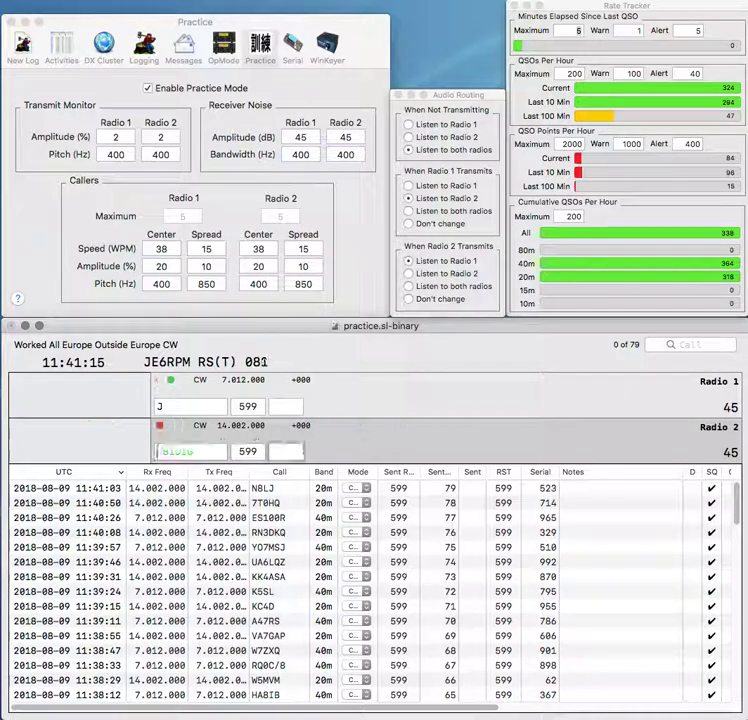
pyautogui.press('Down')
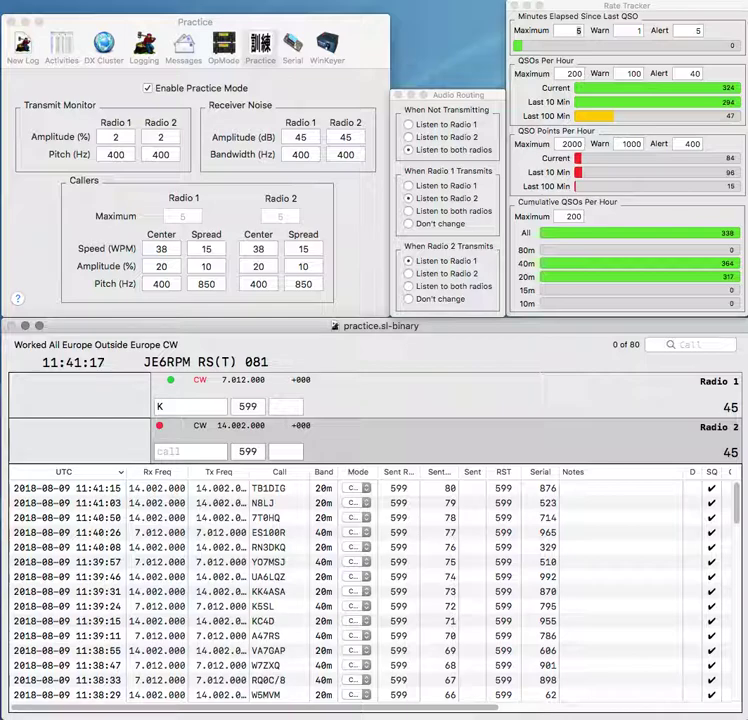
pyautogui.write('WD')
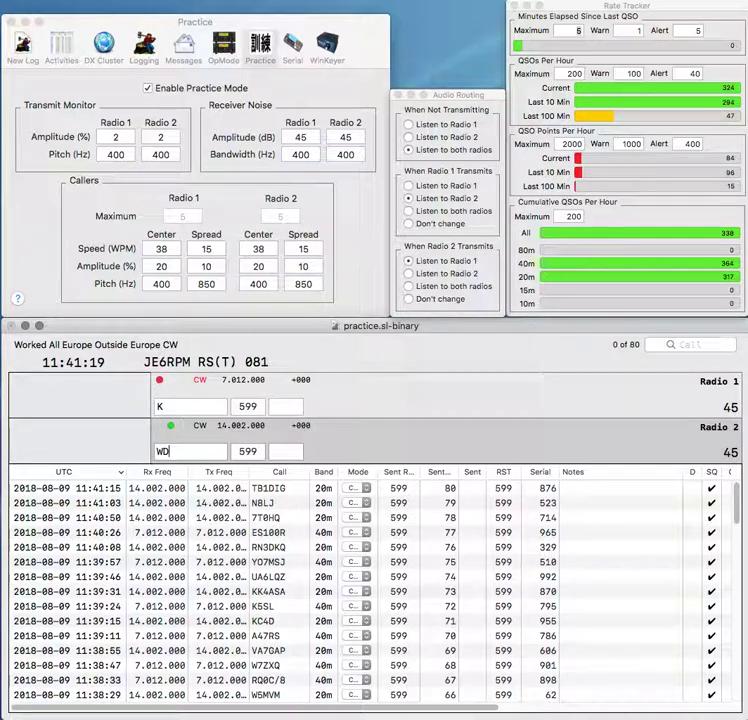
pyautogui.write('7AGN')
pyautogui.press('\\')
# Step: Enter 4HQP on Radio 1, complete the call as KM4HQP and transmit it
pyautogui.write('4HQP')
pyautogui.press('Left')
pyautogui.press('Left')
pyautogui.press('Left')
pyautogui.press('Left')
pyautogui.write('M')
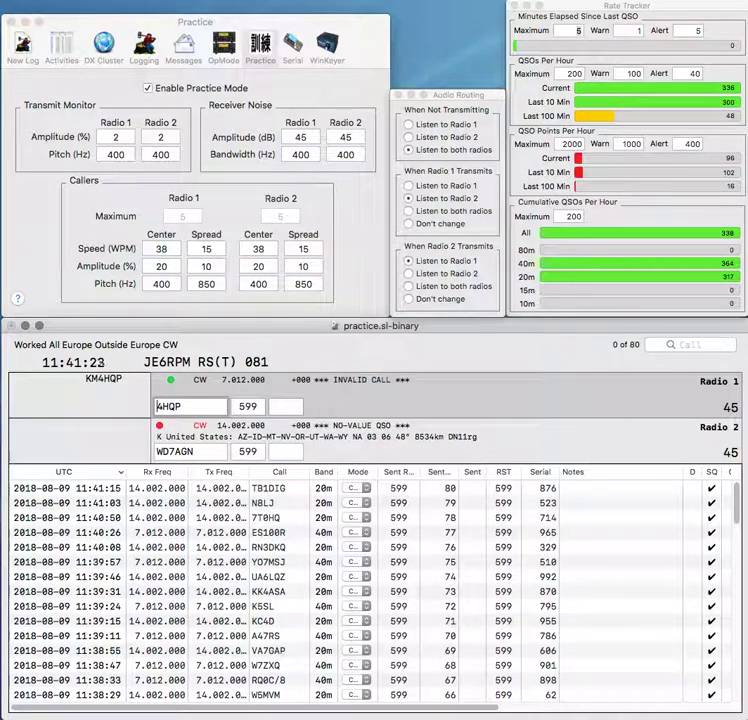
pyautogui.press('Return')
pyautogui.press('Left')
pyautogui.press('Left')
pyautogui.press('Left')
pyautogui.press('Left')
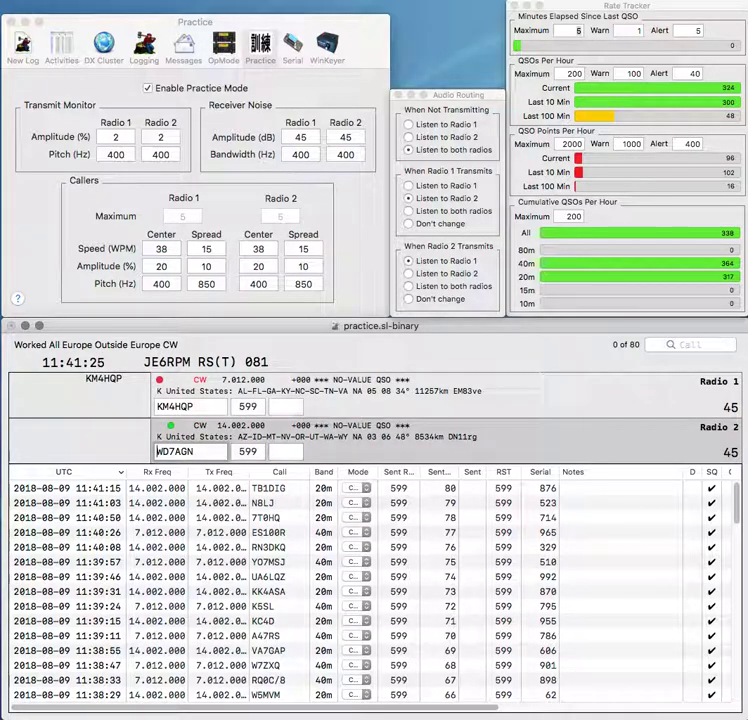
pyautogui.write('B')
pyautogui.press('Return')
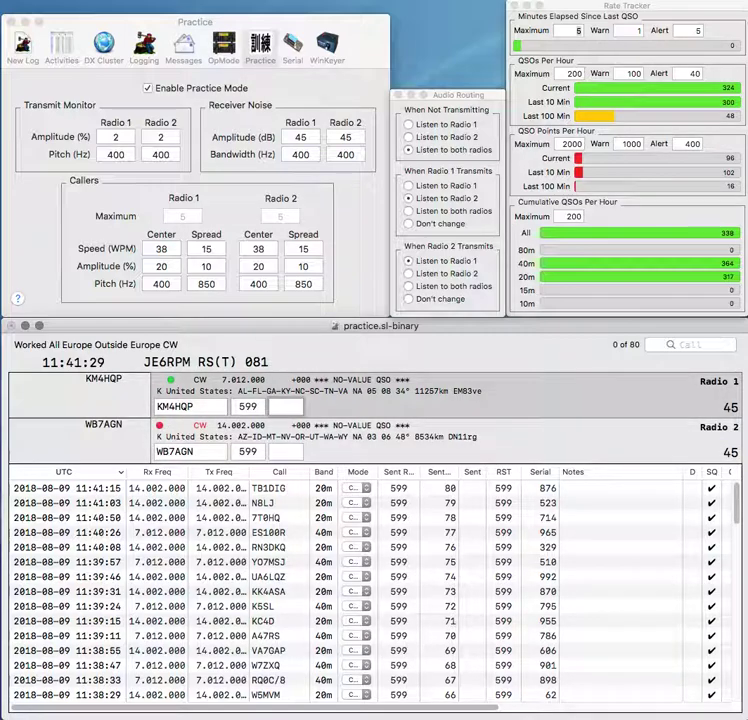
pyautogui.write('84')
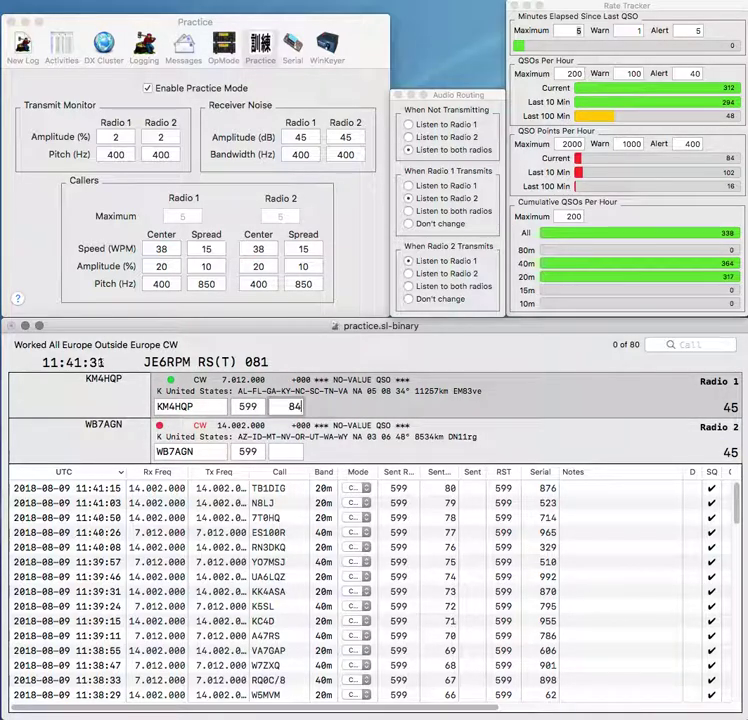
pyautogui.write('2')
pyautogui.press('Return')
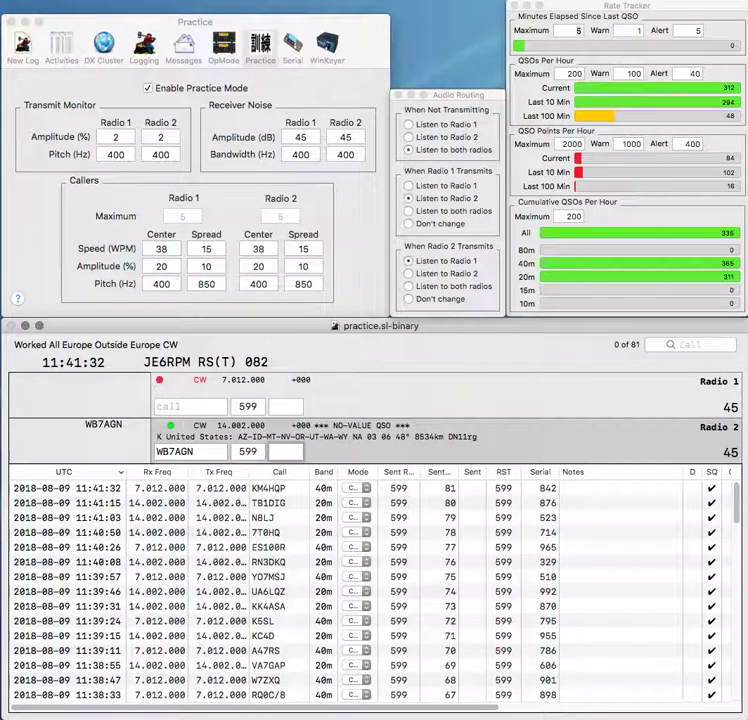
pyautogui.write('69')
pyautogui.press('Return')
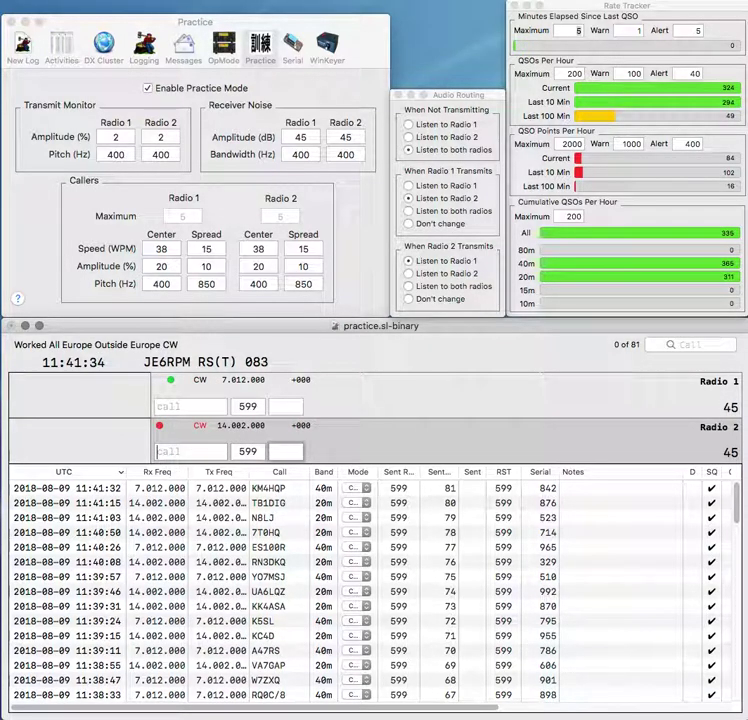
pyautogui.write('WA4BPS')
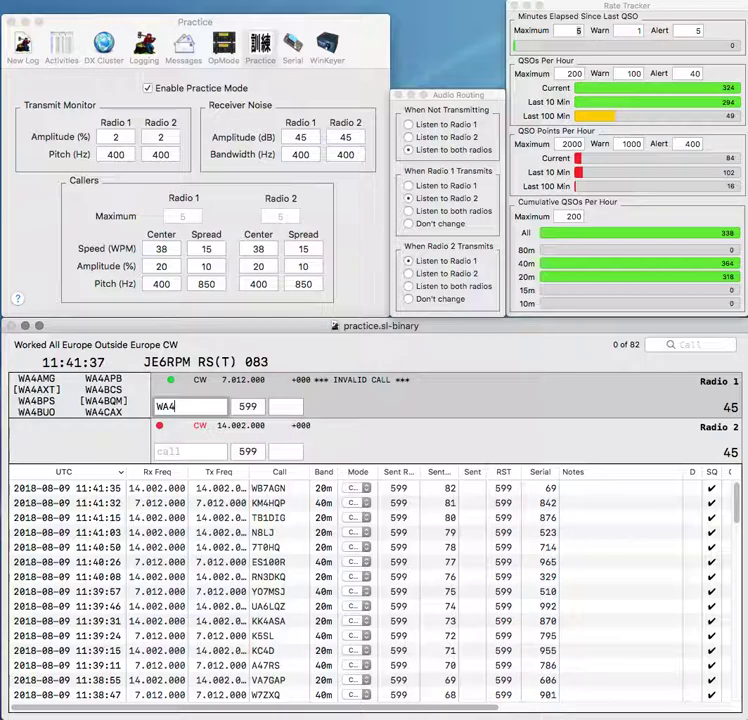
pyautogui.press('Return')
pyautogui.write('KA3')
pyautogui.press('Tab')
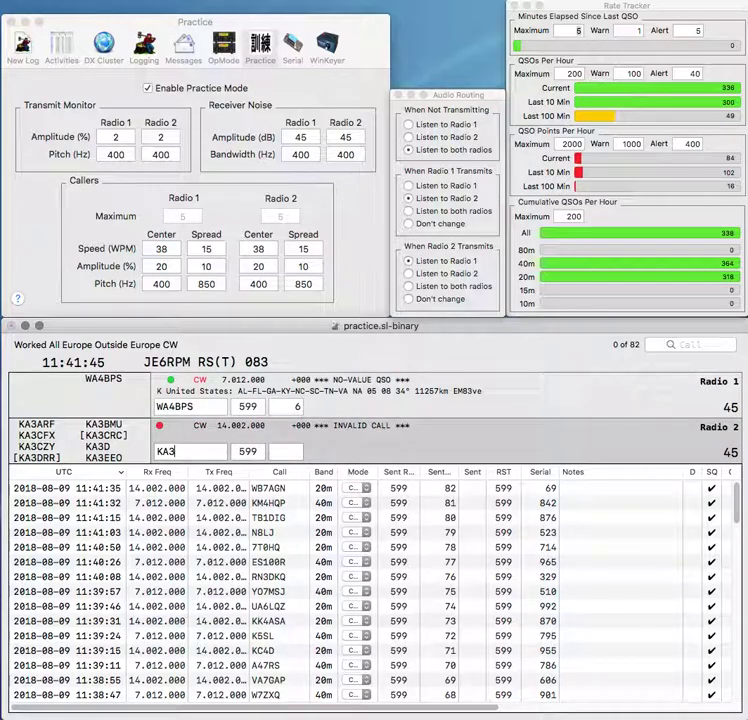
pyautogui.press('Return')
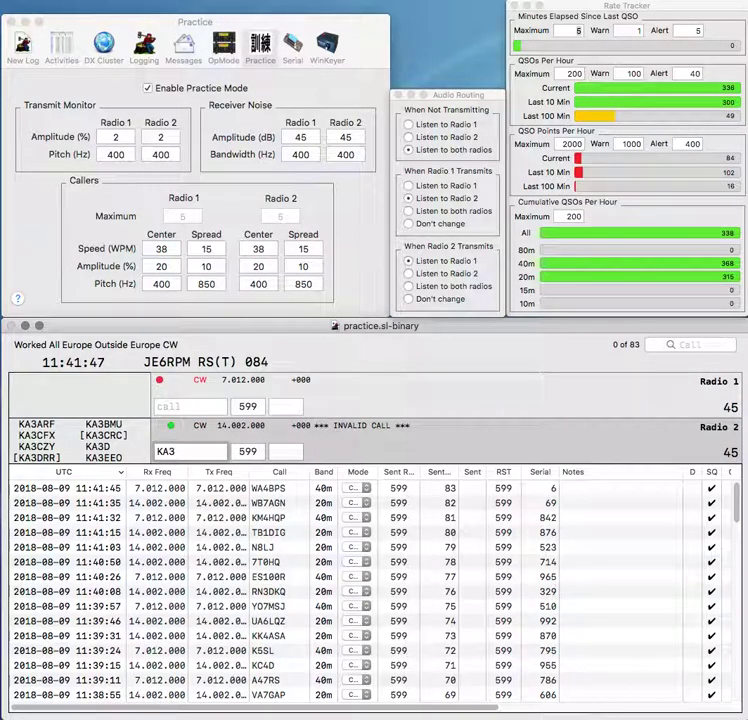
# Step: Complete the Radio 2 call as KA3DRR and transmit it, then enter SP9HZW on Radio 1 and transmit it
pyautogui.write('DRR')
pyautogui.press('Return')
pyautogui.write('SP')
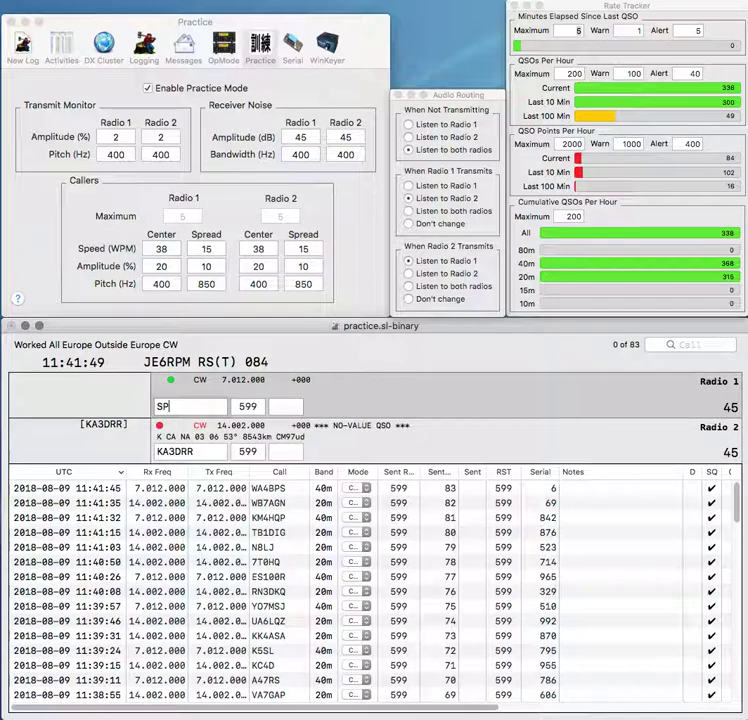
pyautogui.write('9SZQ')
pyautogui.press('BackSpace')
pyautogui.write('W')
pyautogui.write('H')
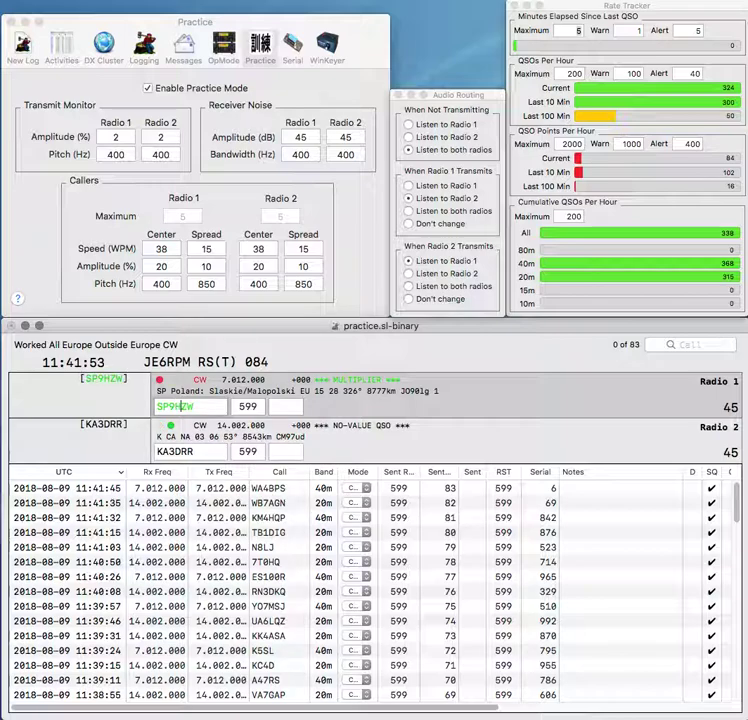
pyautogui.press('Return')
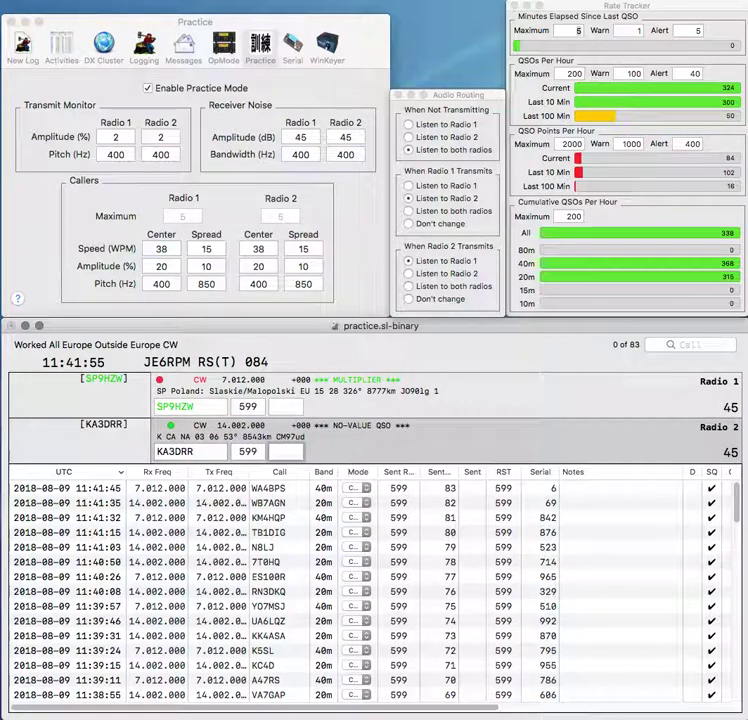
pyautogui.press('Return')
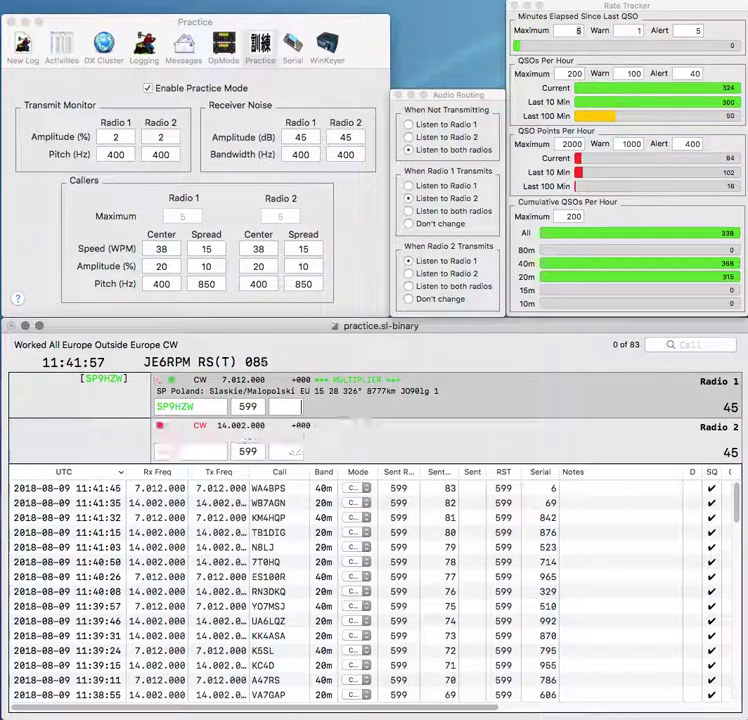
pyautogui.write('699')
pyautogui.press('Return')
# Step: Answer W2MF on Radio 2 and RM3V on Radio 1 by entering and transmitting their calls
pyautogui.write('W2MF')
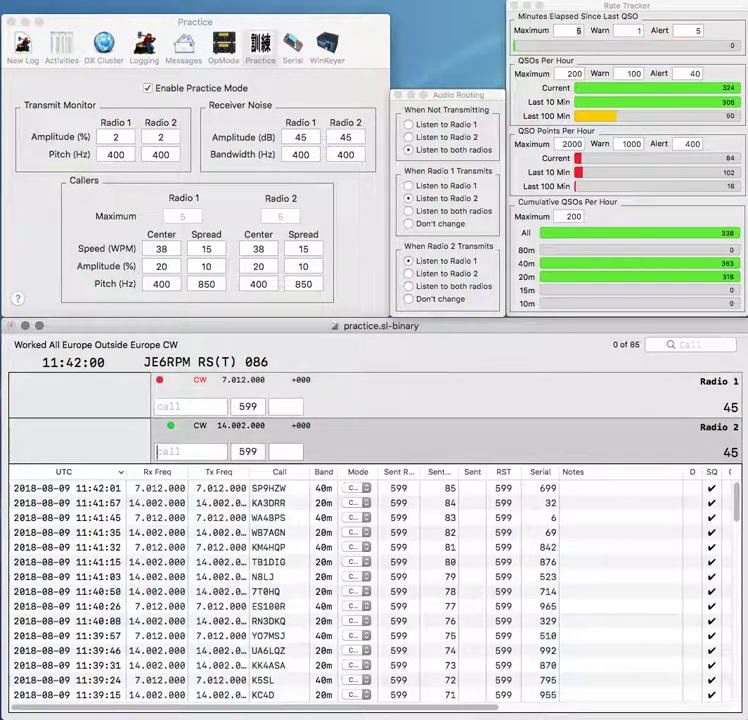
pyautogui.press('Return')
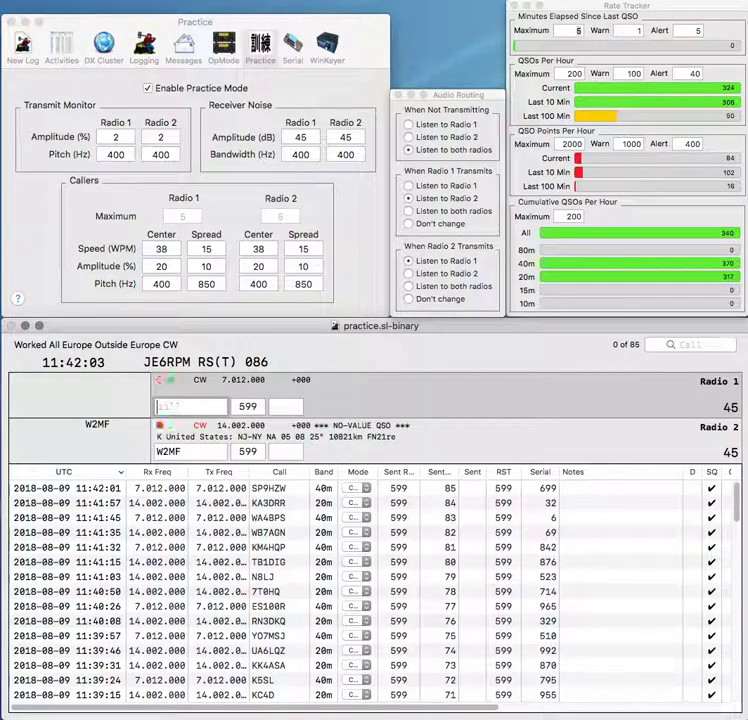
pyautogui.write('RM3V')
pyautogui.press('Return')
pyautogui.press('space')
pyautogui.write('8')
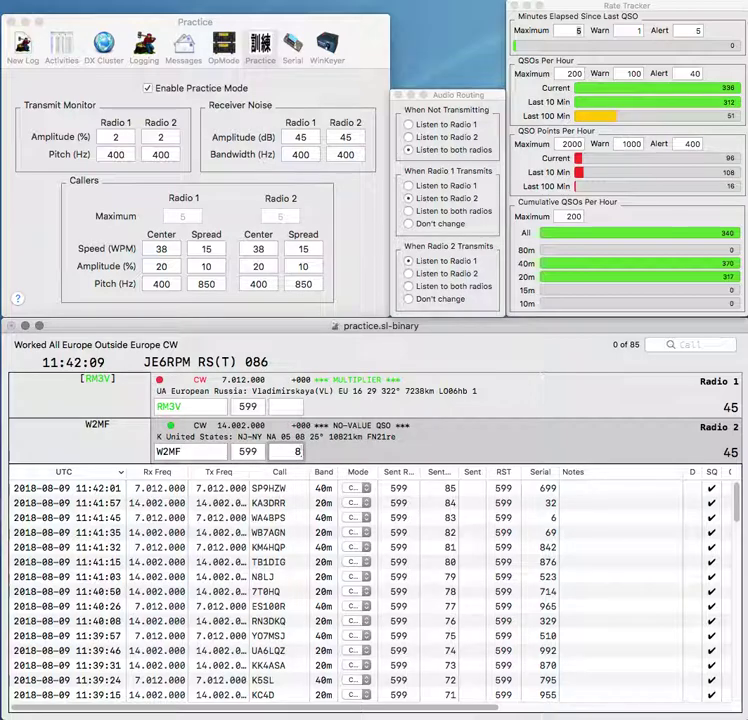
pyautogui.press('Return')
pyautogui.click(285, 406)
pyautogui.write('744')
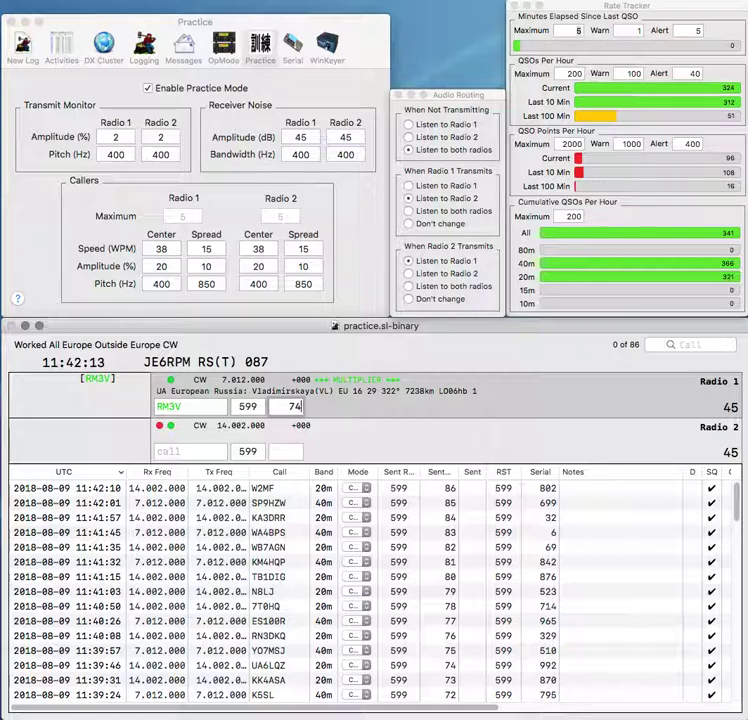
pyautogui.press('Return')
# Step: Answer VY0ERC on Radio 2 and log it with received serial 48, entering the partial call K on Radio 1 meanwhile
pyautogui.click(158, 451)
pyautogui.write('VY0ERC')
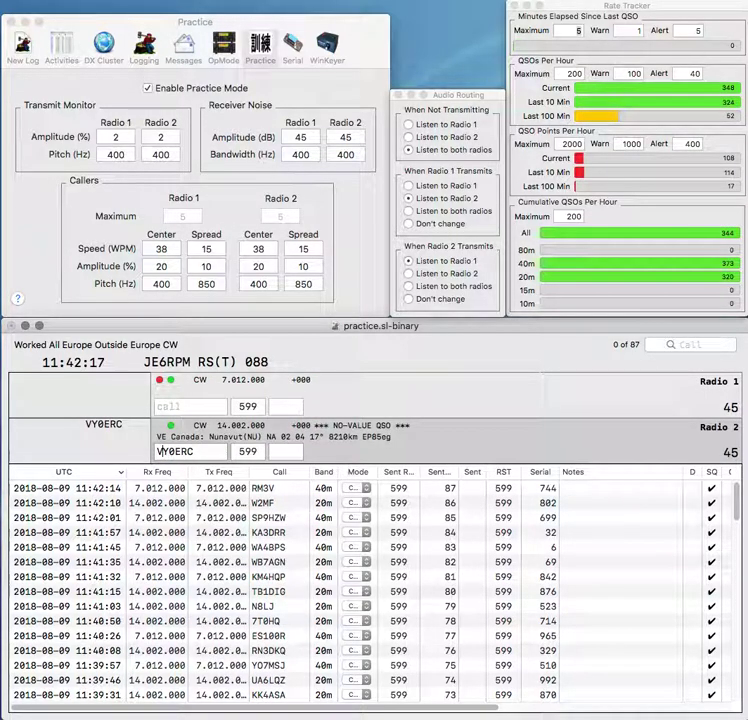
pyautogui.press('Return')
pyautogui.write('K')
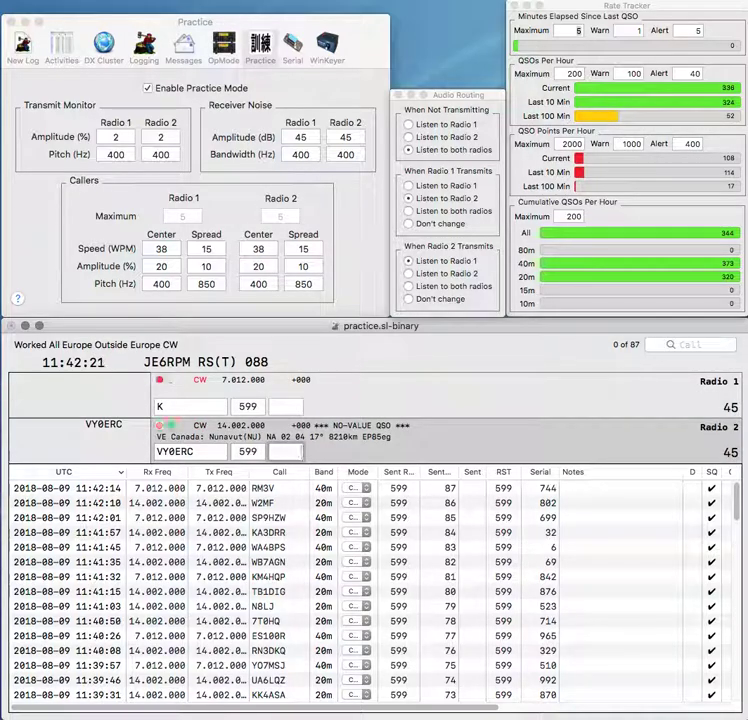
pyautogui.write('4')
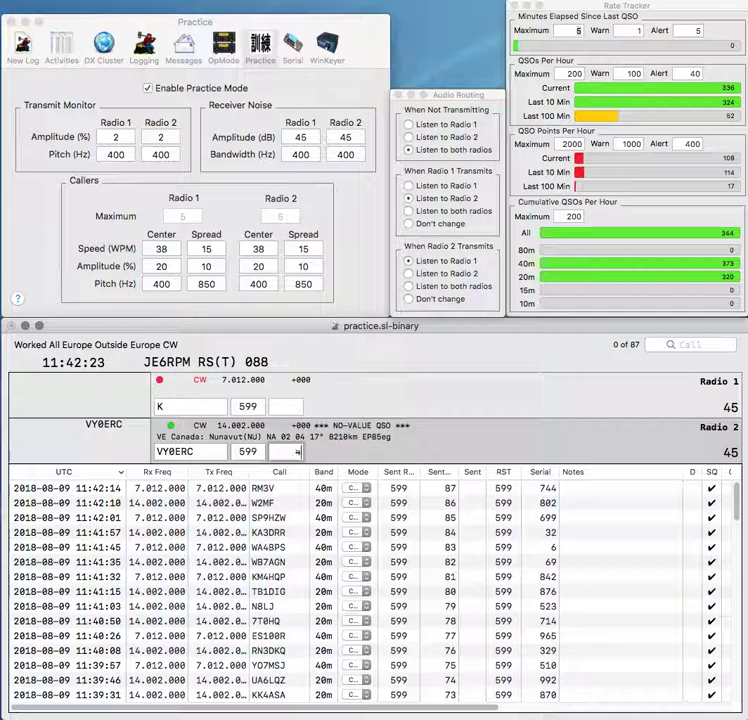
pyautogui.write('8')
pyautogui.press('Return')
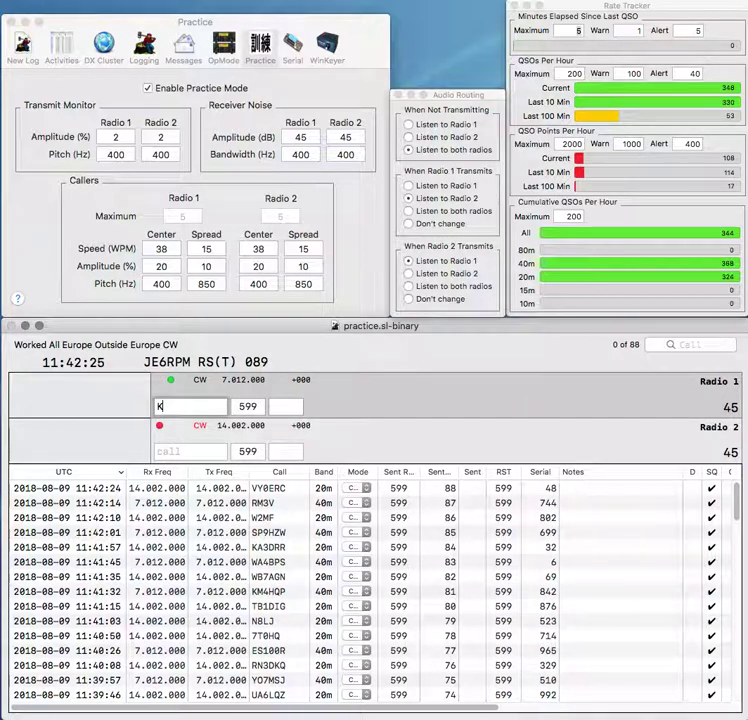
pyautogui.write('AB')
pyautogui.press('Left')
pyautogui.press('Left')
pyautogui.press('BackSpace')
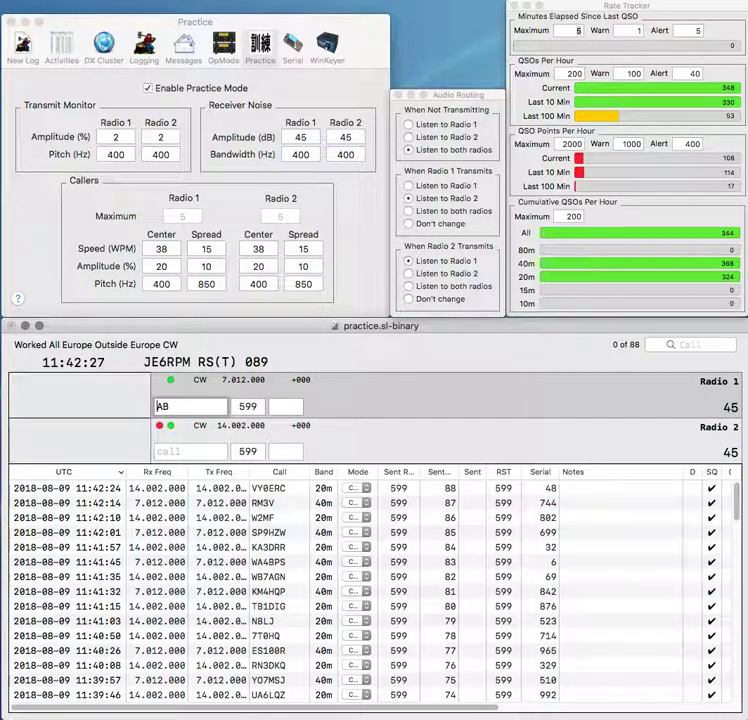
pyautogui.write('N6')
pyautogui.press('Return')
pyautogui.write('OH1H')
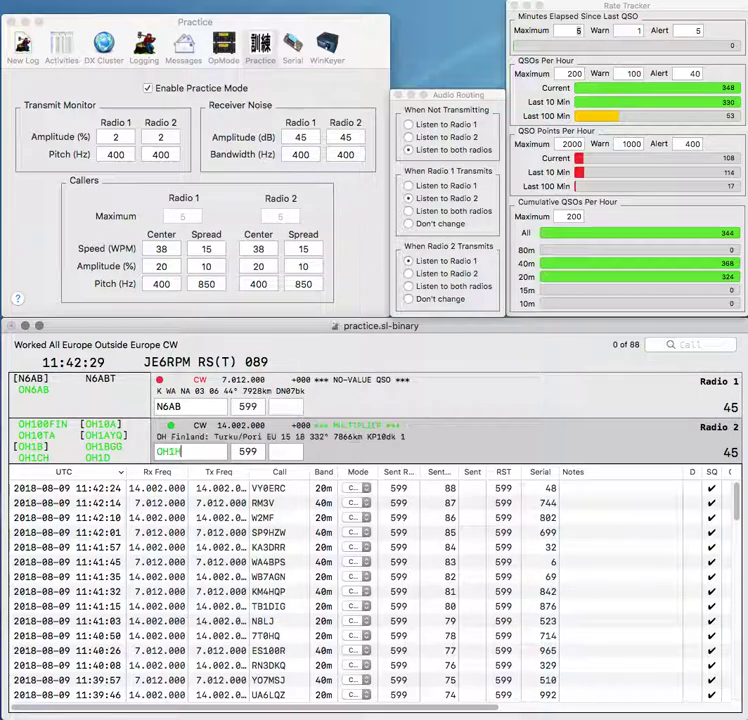
pyautogui.write('KN')
pyautogui.press('Return')
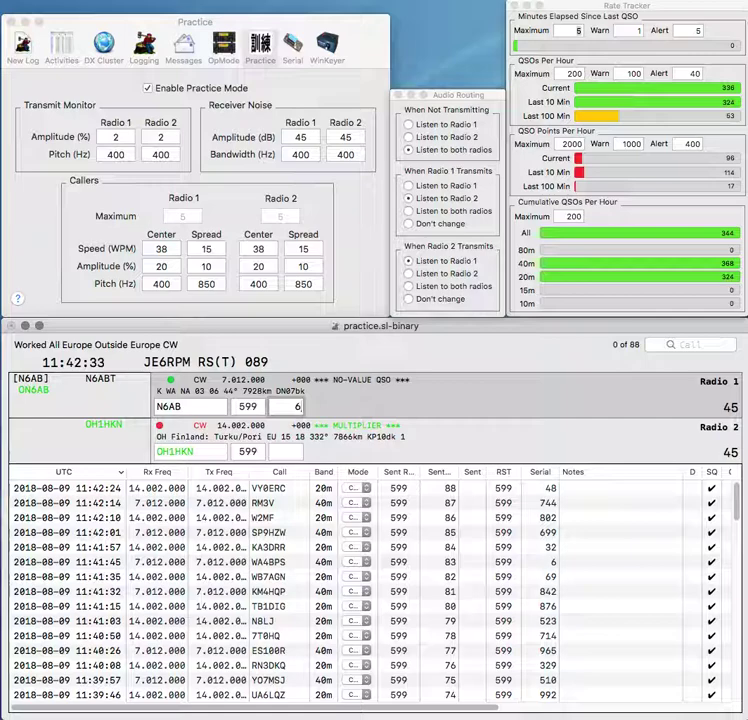
pyautogui.write('684')
pyautogui.press('Return')
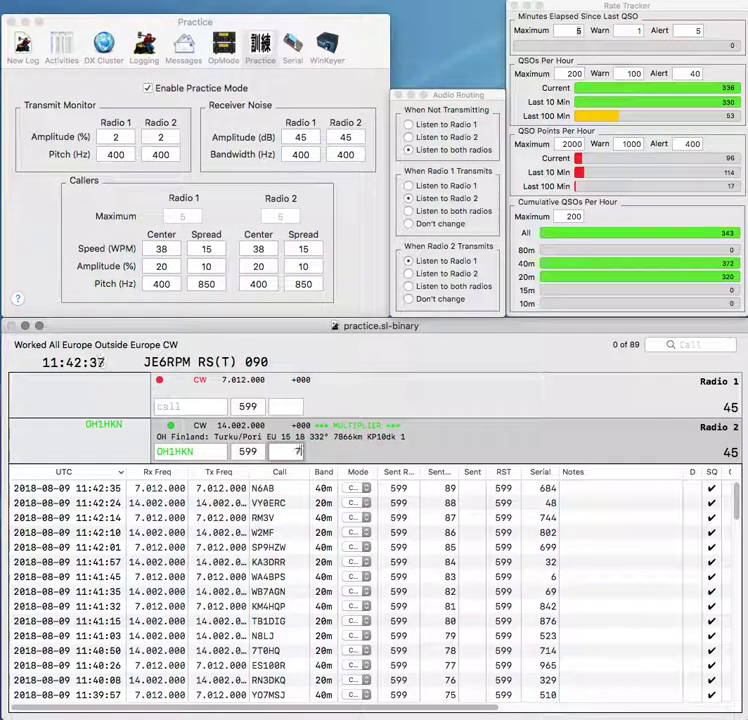
pyautogui.press('Return')
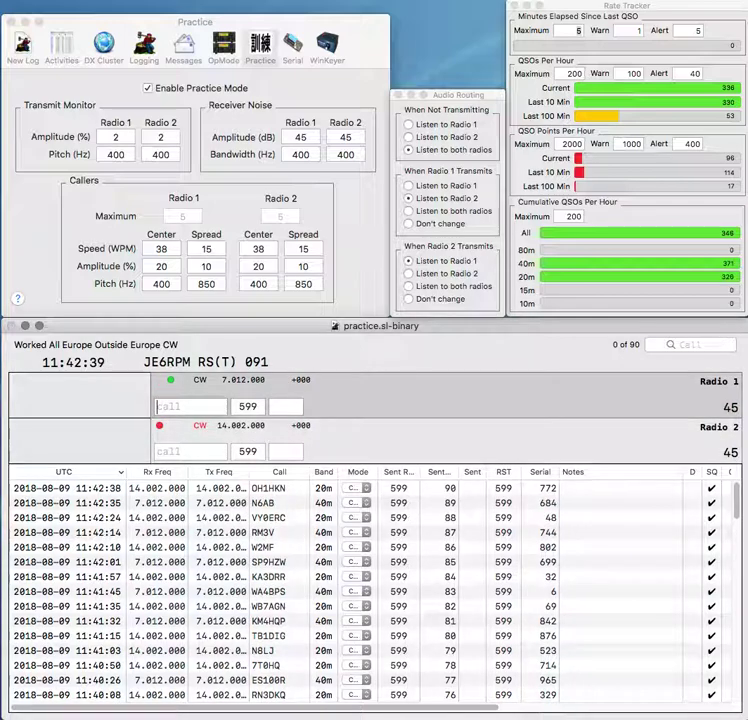
# Step: Enter DX on Radio 1, complete it as LU3DX and transmit it, and enter GB0PLB as the Radio 2 call
pyautogui.write('DX')
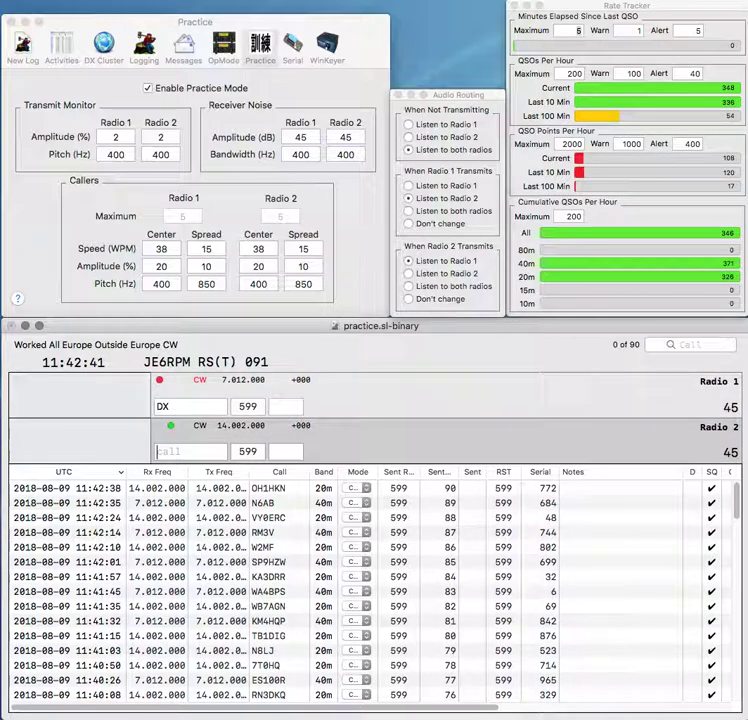
pyautogui.press('Return')
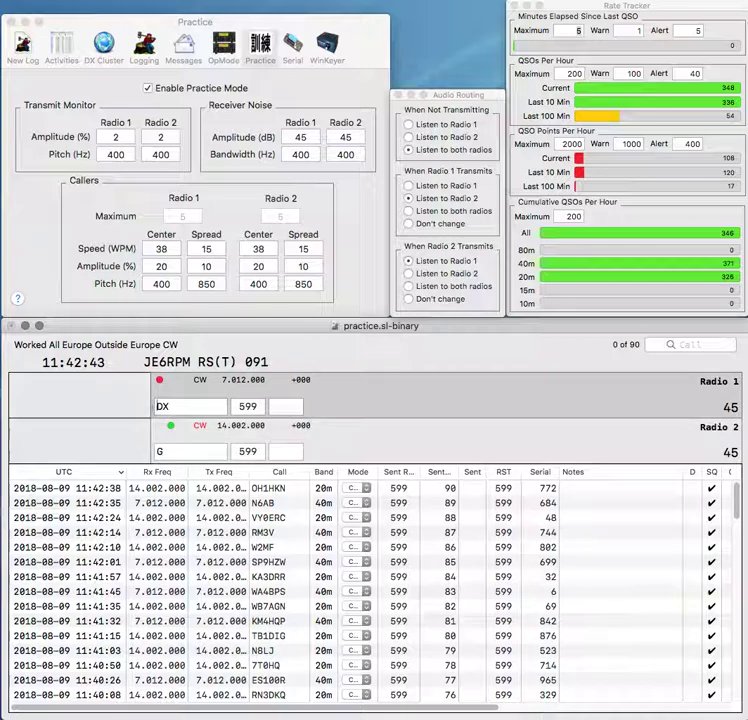
pyautogui.write('LU3')
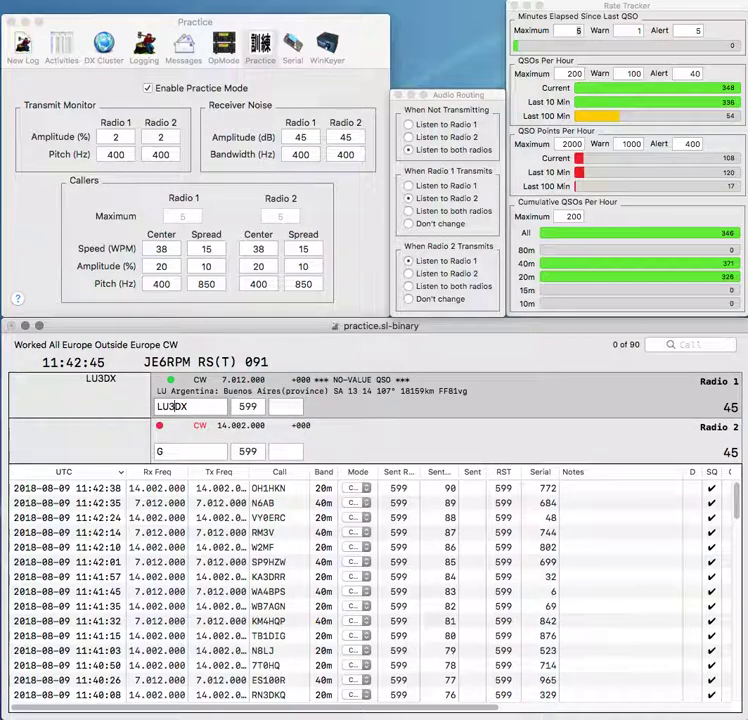
pyautogui.press('Return')
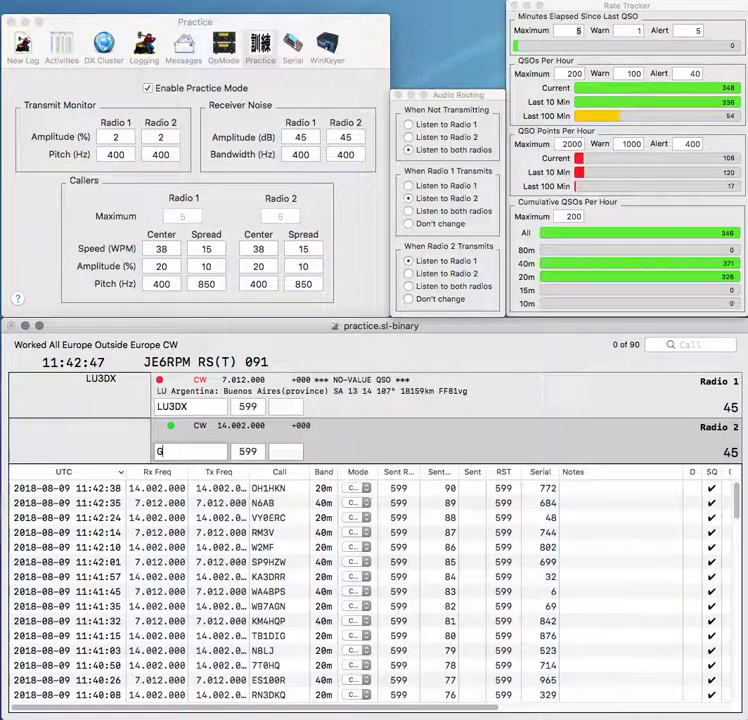
pyautogui.write('B0PLB')
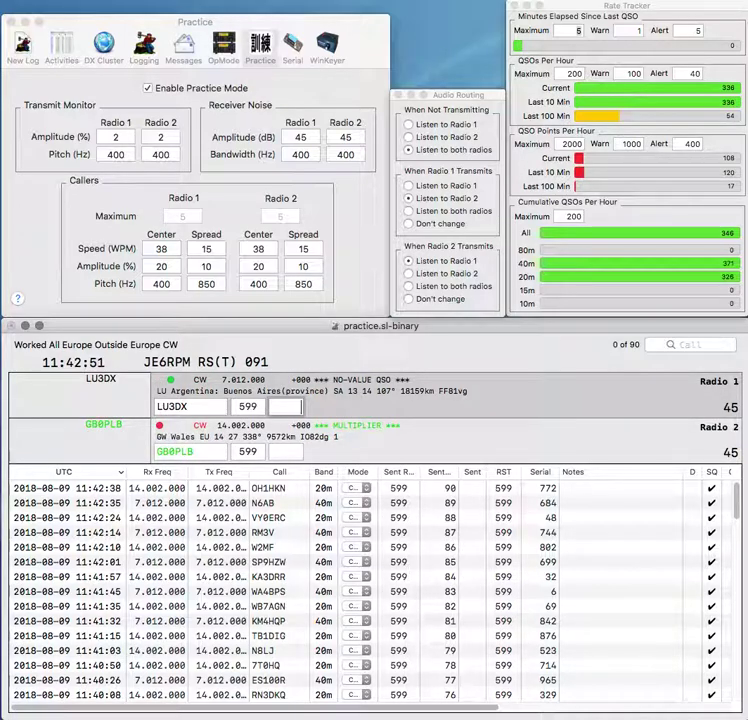
# Step: Log LU3DX on Radio 1 with received serial 396 and GB0PLB on Radio 2 with received serial 544
pyautogui.write('396')
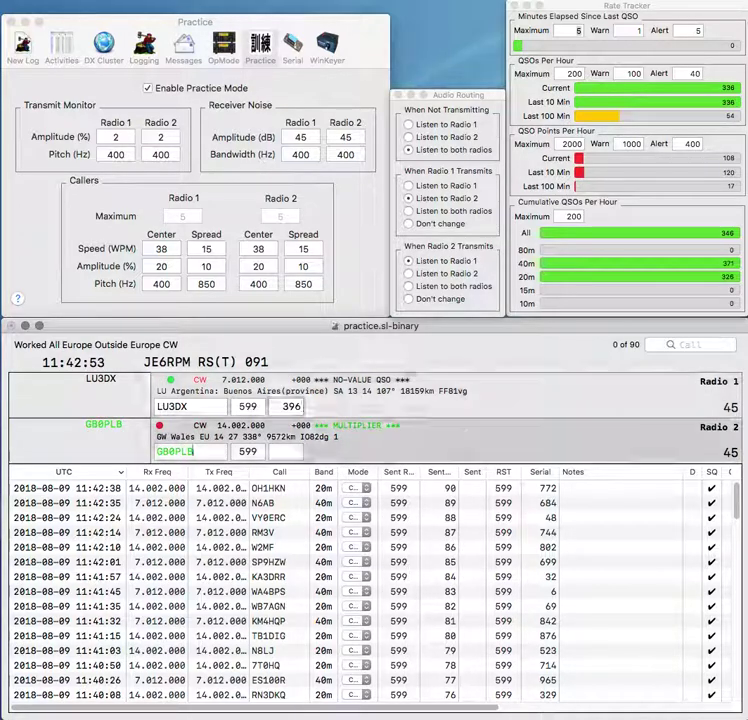
pyautogui.press('Return')
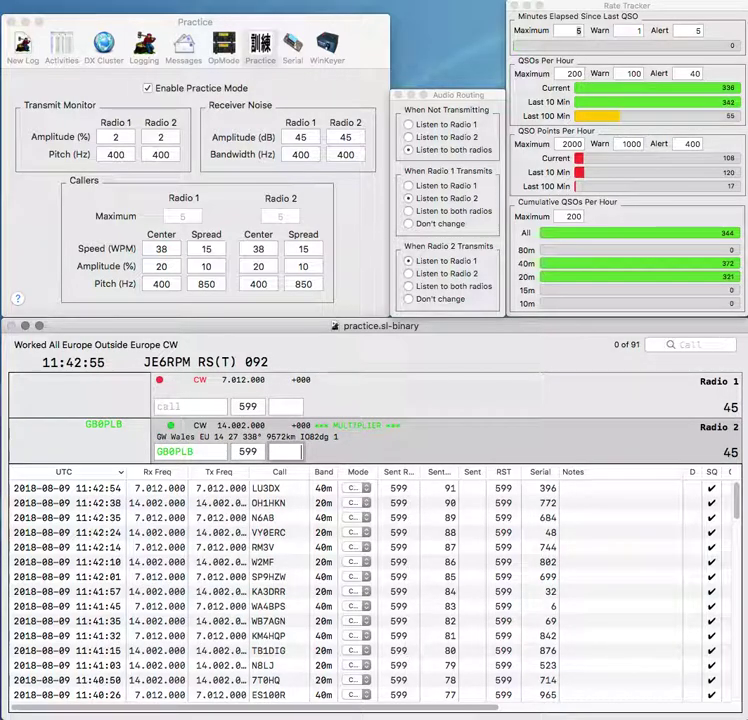
pyautogui.write('544')
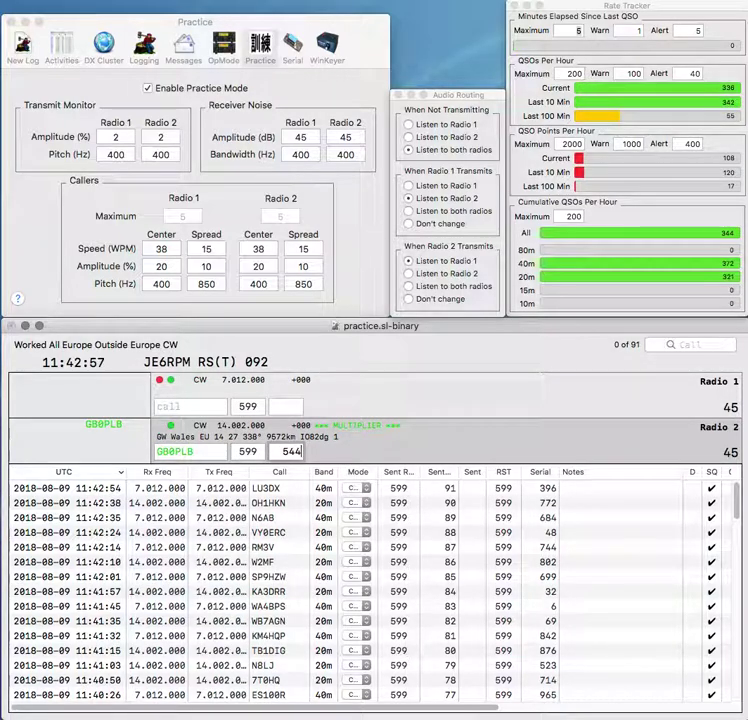
pyautogui.press('Return')
# Step: Answer LU5EDG on Radio 1, correct the call to LU6EDG and retransmit it, and enter the partial call SP on Radio 2
pyautogui.write('LU5EDG')
pyautogui.press('Return')
pyautogui.write('K')
pyautogui.press('BackSpace')
pyautogui.press('Tab')
pyautogui.press('Tab')
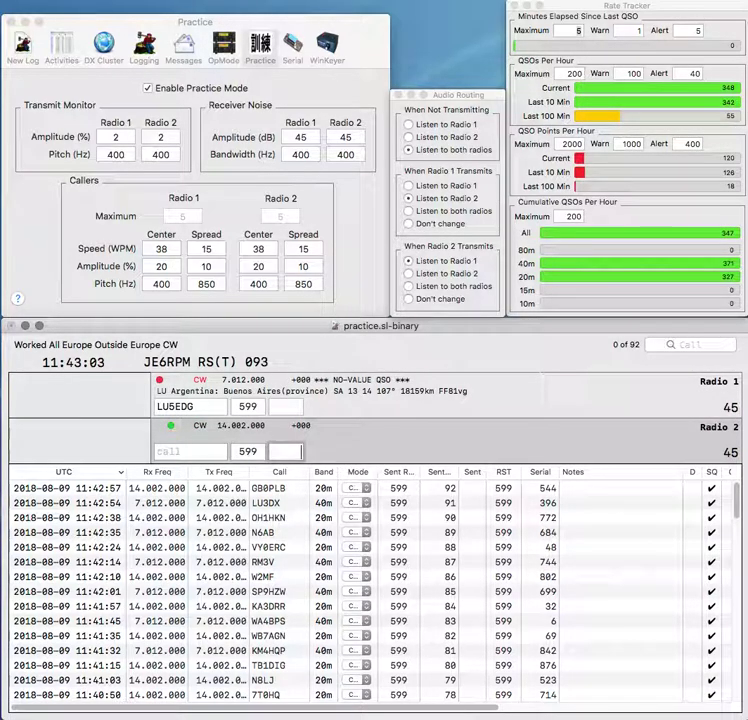
pyautogui.write('SP')
pyautogui.press('Return')
pyautogui.press('BackSpace')
pyautogui.write('6')
pyautogui.press('Return')
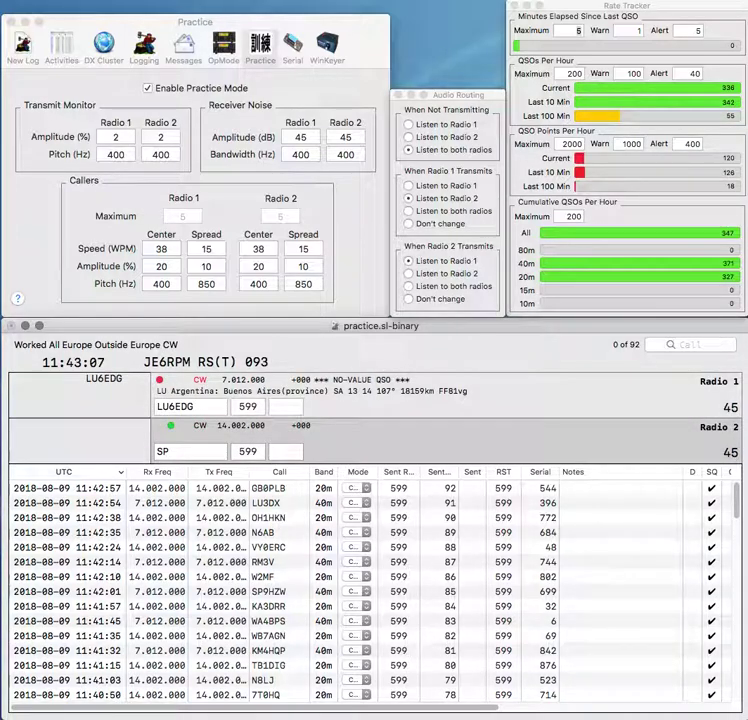
# Step: Complete SP7V on Radio 2, logging LU6EDG on Radio 1 with received serial 244 and SP7V with 332
pyautogui.write('7V')
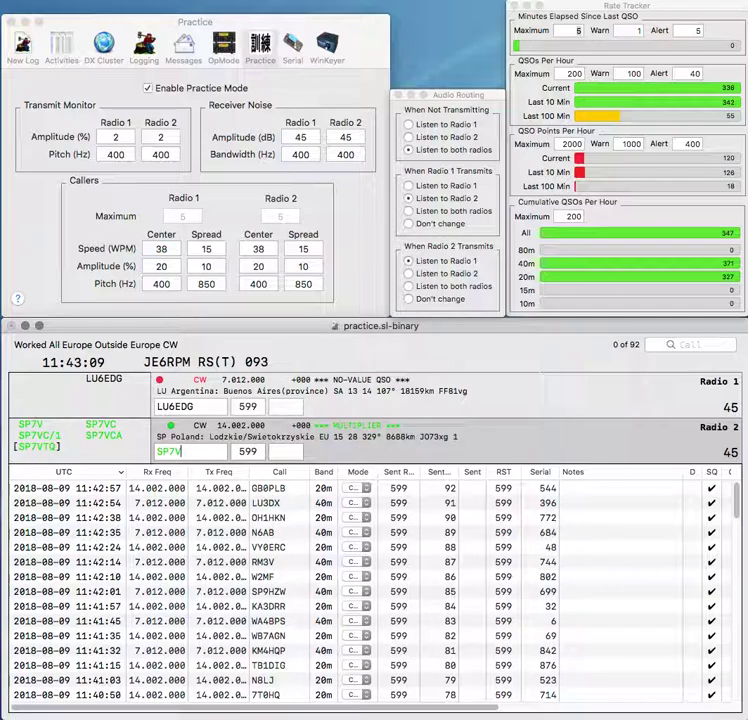
pyautogui.press('Return')
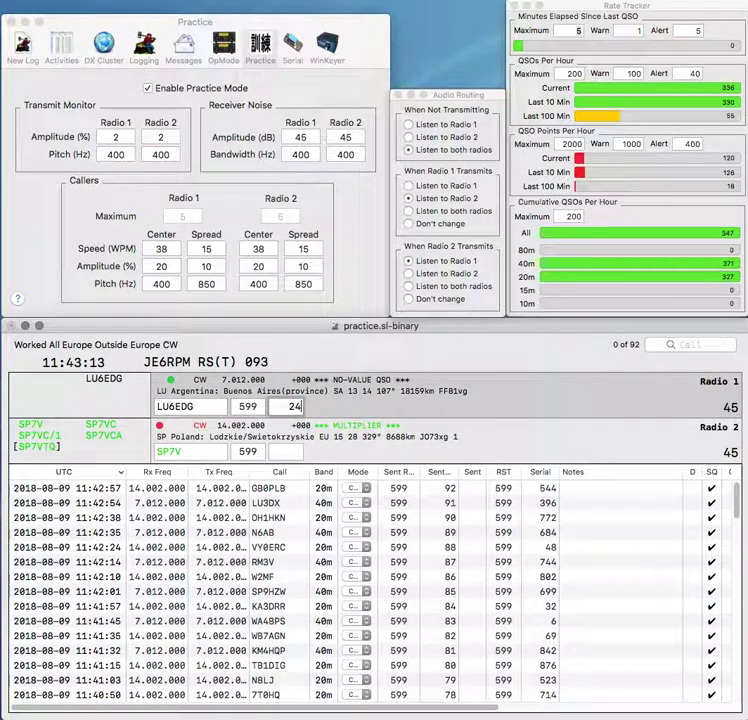
pyautogui.press('Return')
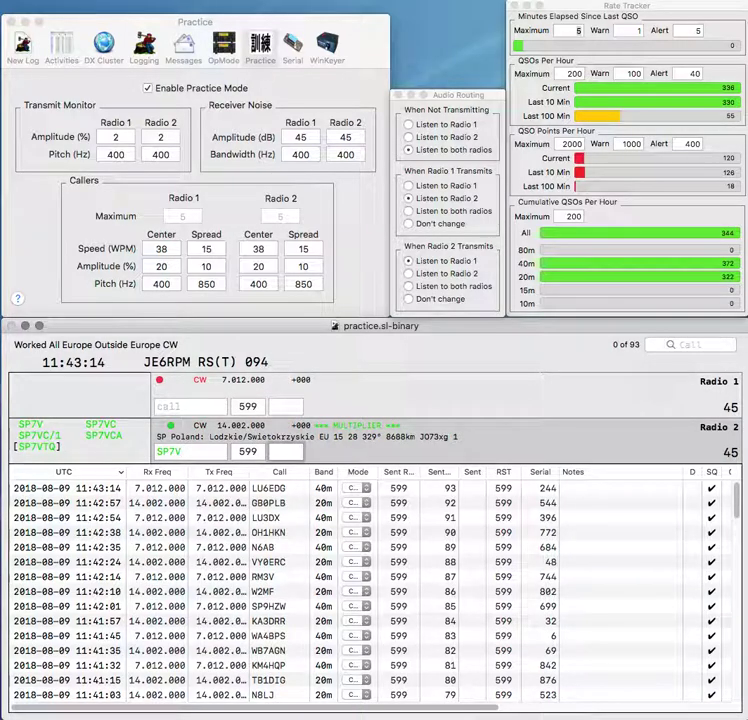
pyautogui.write('33')
pyautogui.press('Return')
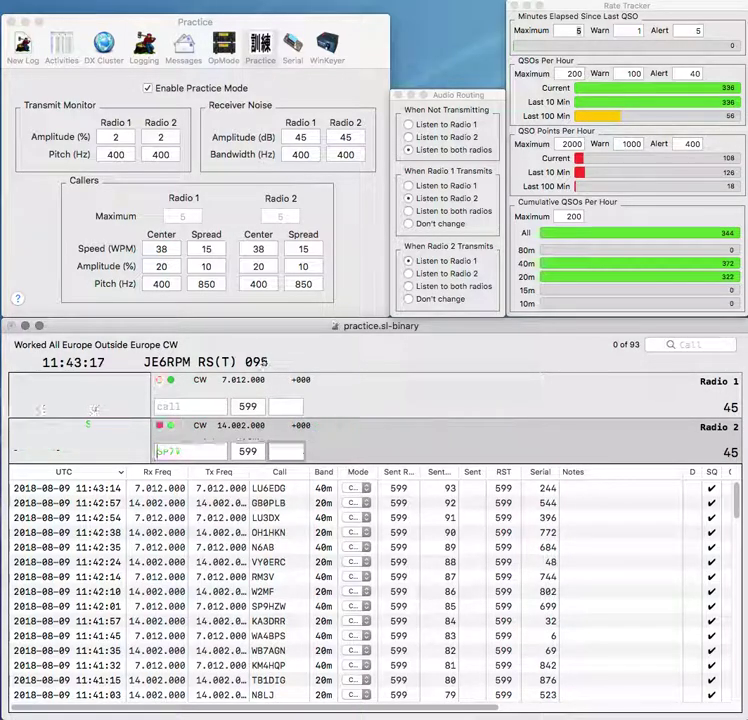
# Step: Enter and transmit K7MK on Radio 2 and OM8AT on Radio 1
pyautogui.write('OM')
pyautogui.press('Down')
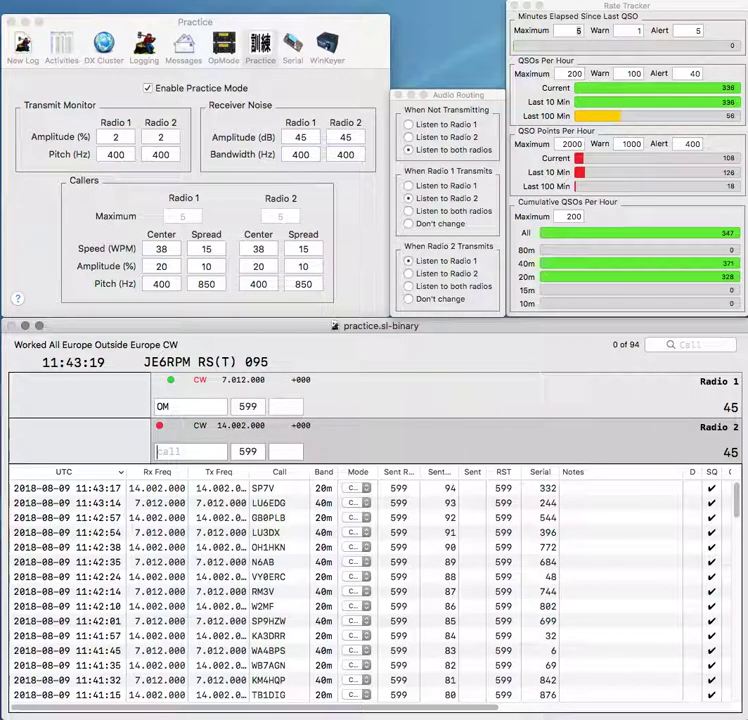
pyautogui.write('K7')
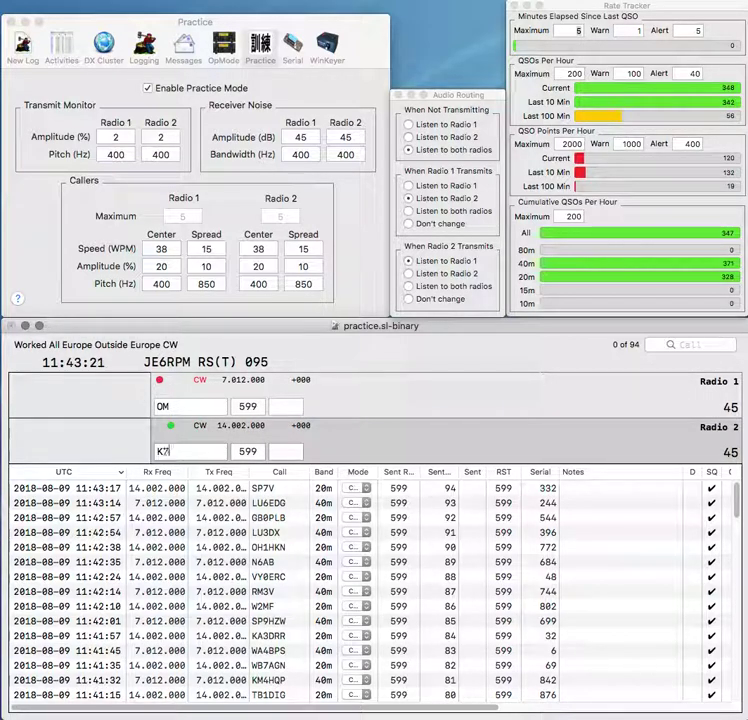
pyautogui.write('MK')
pyautogui.write('OM')
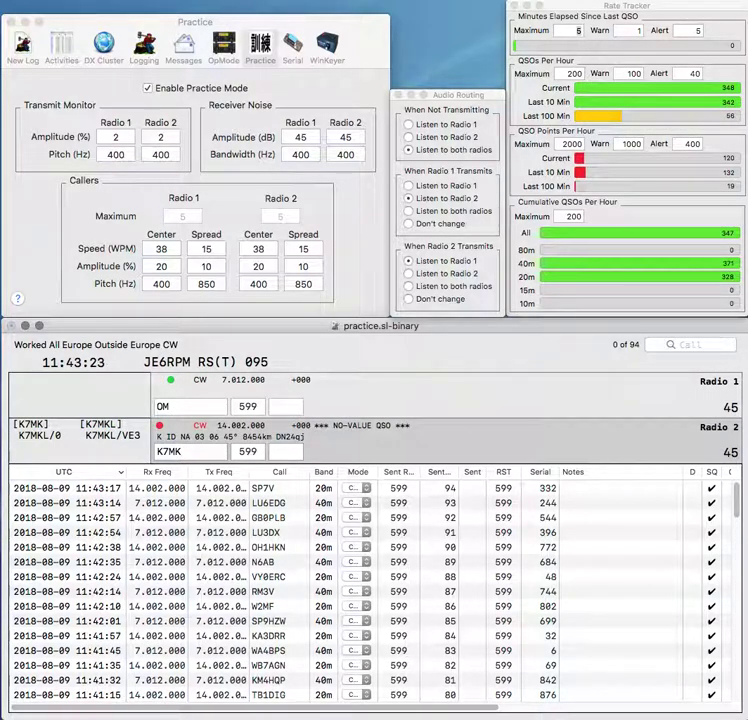
pyautogui.write('BAT')
pyautogui.press('Return')
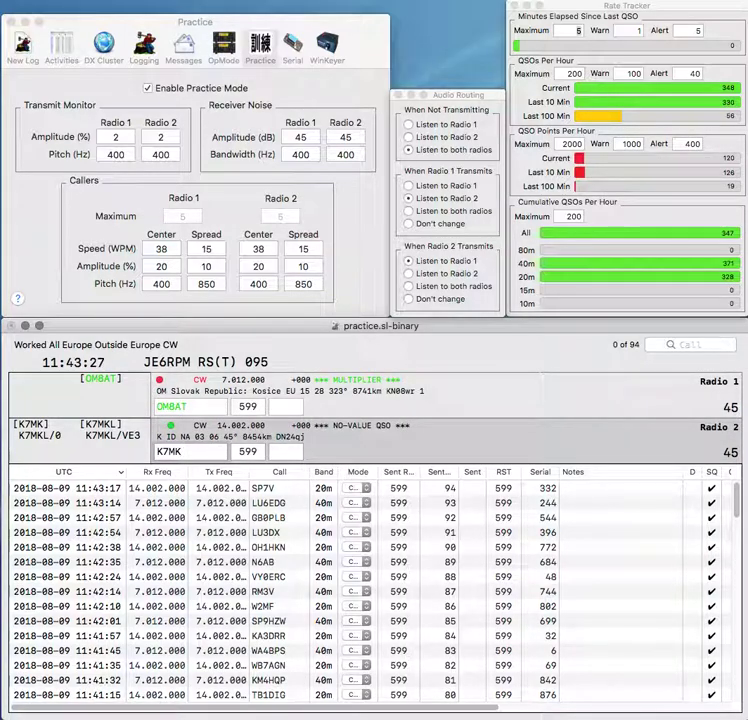
# Step: Correct the Radio 2 call to K7MKL/VE3 and log it with received serial 235, logging OM8AT on Radio 1 with 489
pyautogui.write('L/VE3')
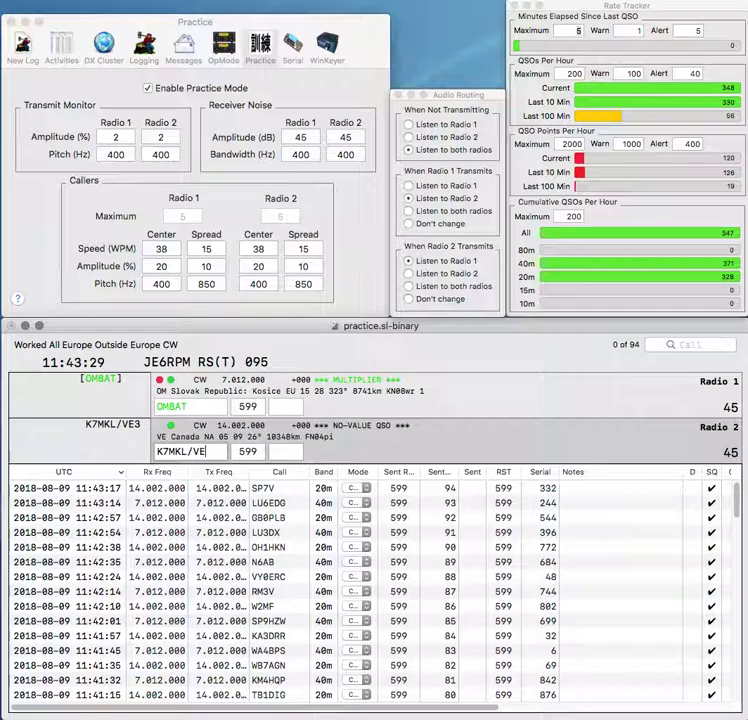
pyautogui.press('Return')
pyautogui.write('489')
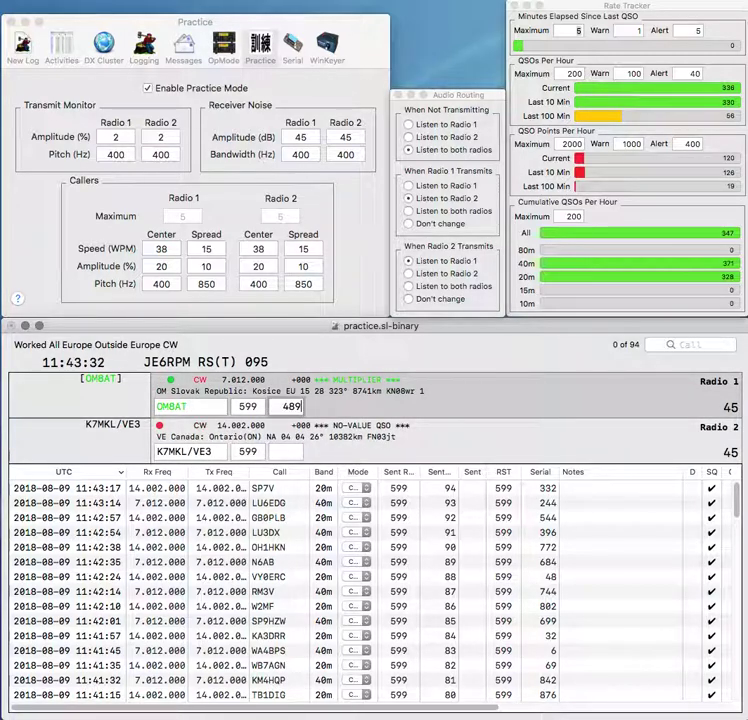
pyautogui.press('Down')
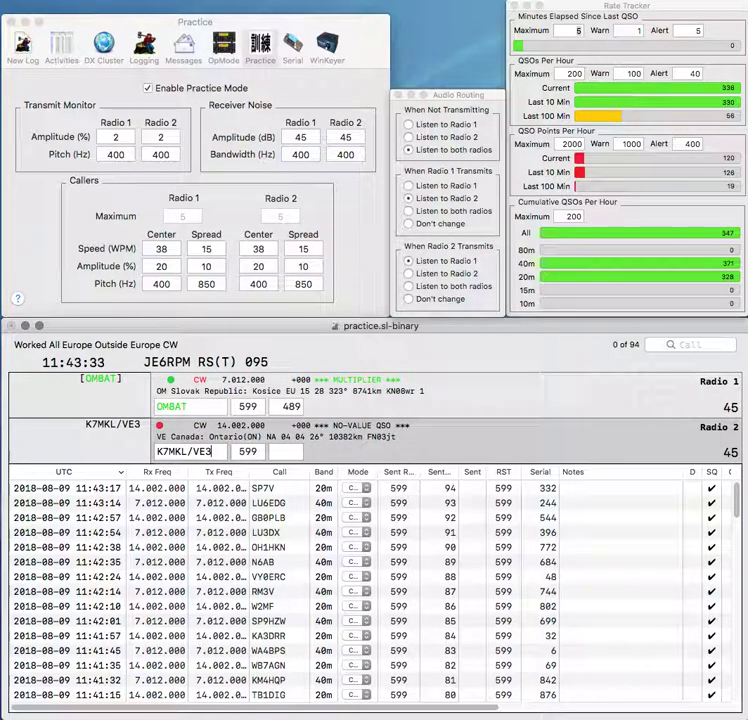
pyautogui.press('Return')
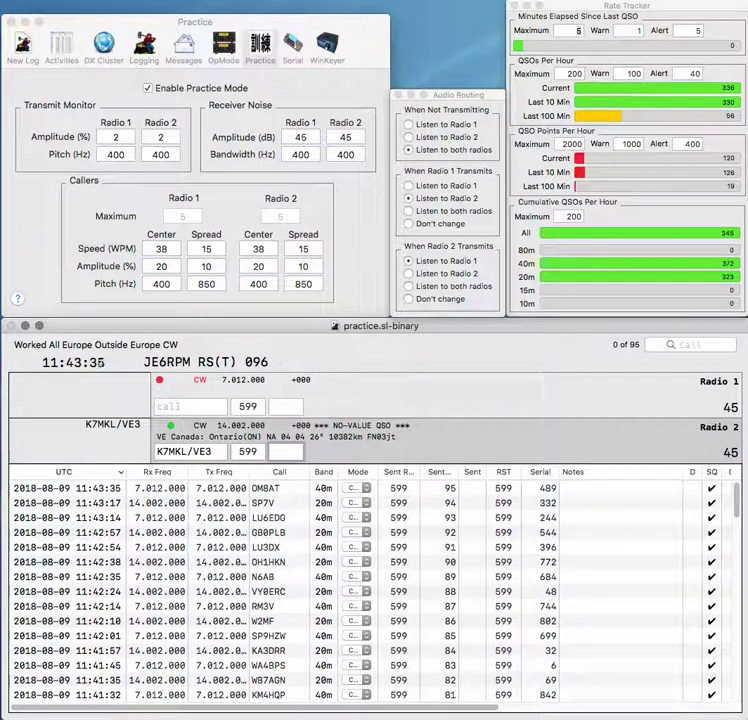
pyautogui.write('235')
pyautogui.press('Return')
# Step: Enter and transmit G4WUG on Radio 1, and enter and transmit RL3F on Radio 2
pyautogui.write('G4WU')
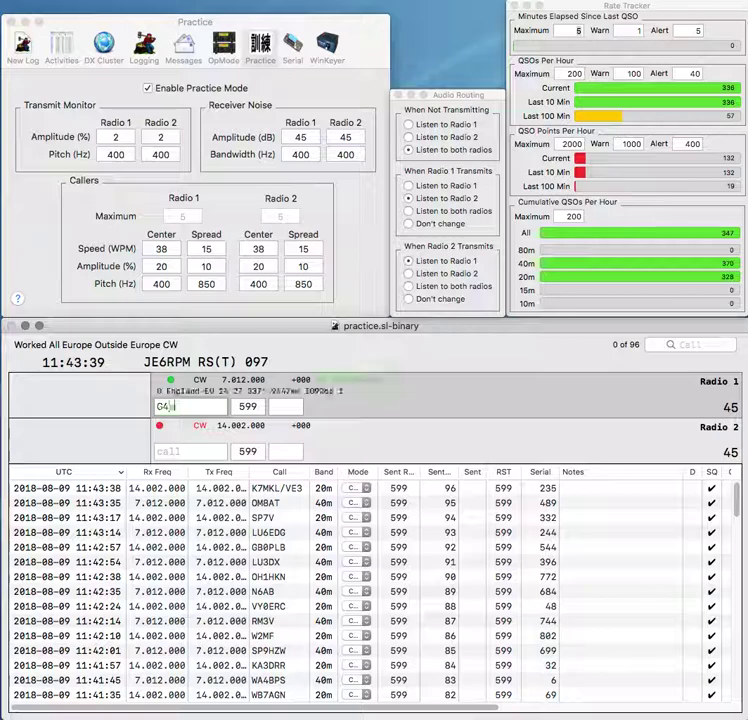
pyautogui.write('G')
pyautogui.press('Return')
pyautogui.write('RL3F')
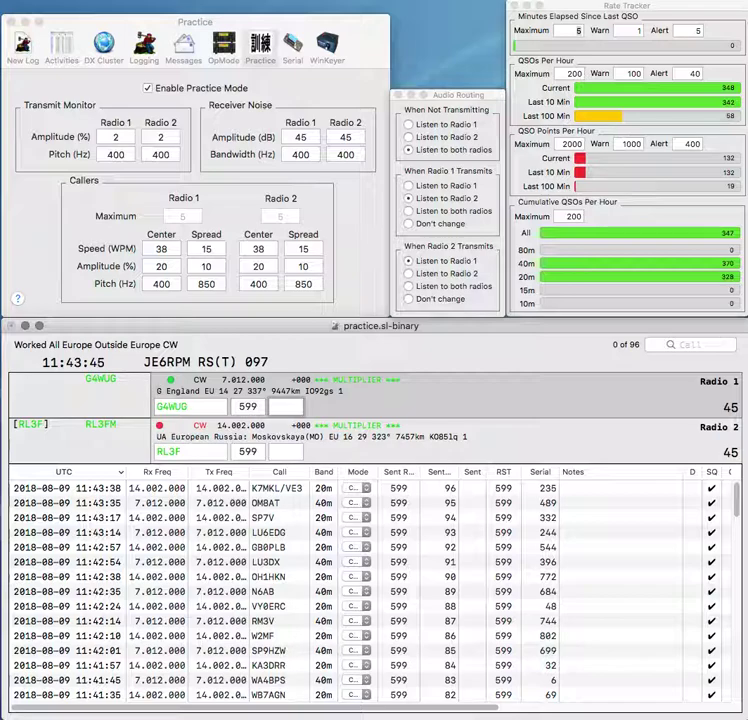
pyautogui.write('341')
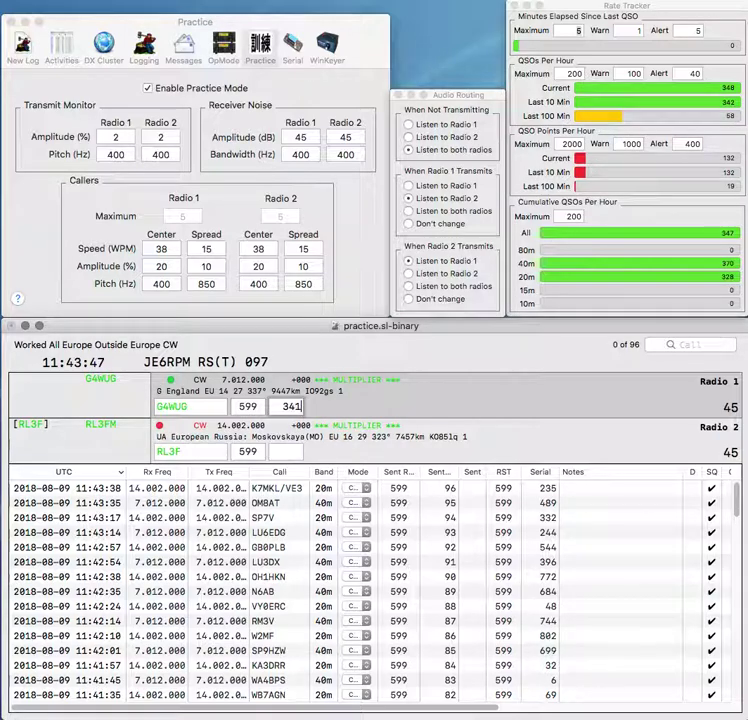
pyautogui.press('Return')
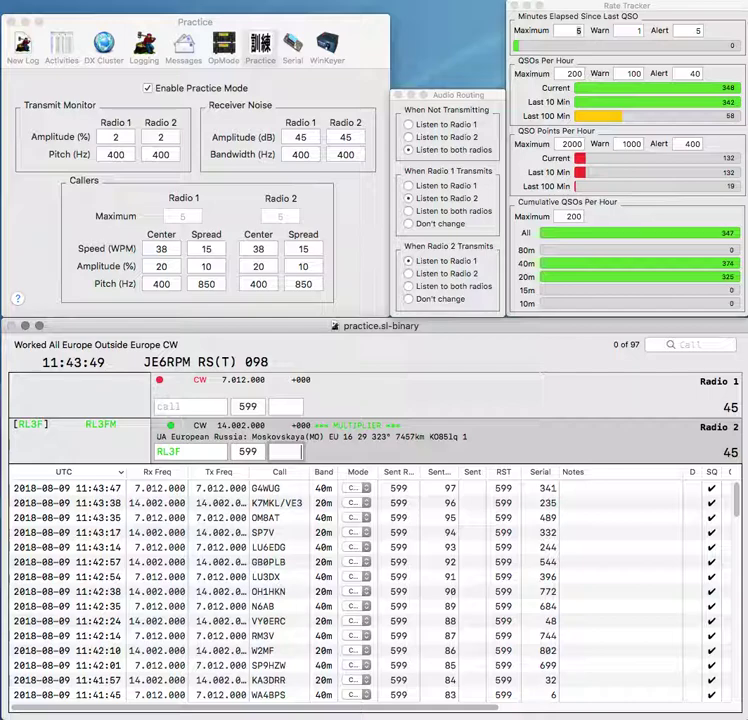
pyautogui.write('23')
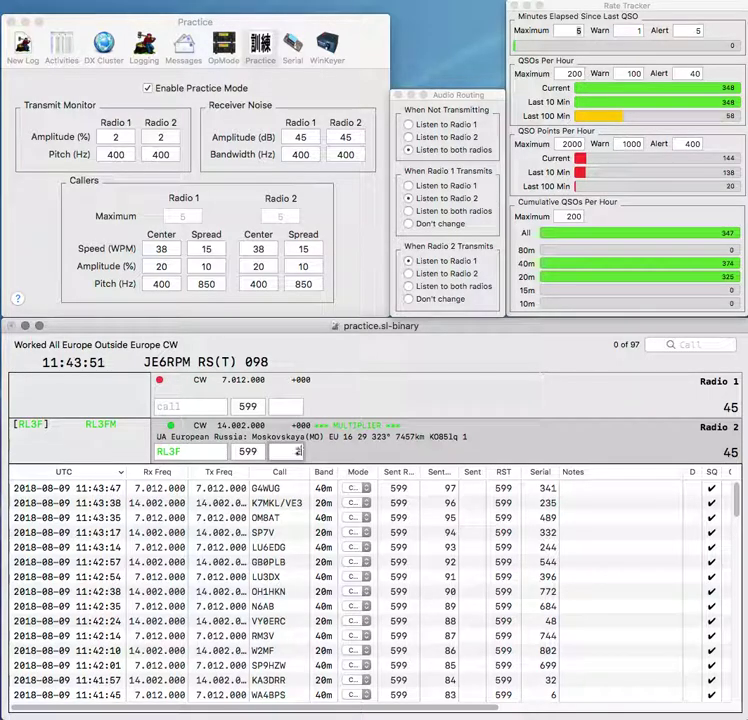
pyautogui.write('3')
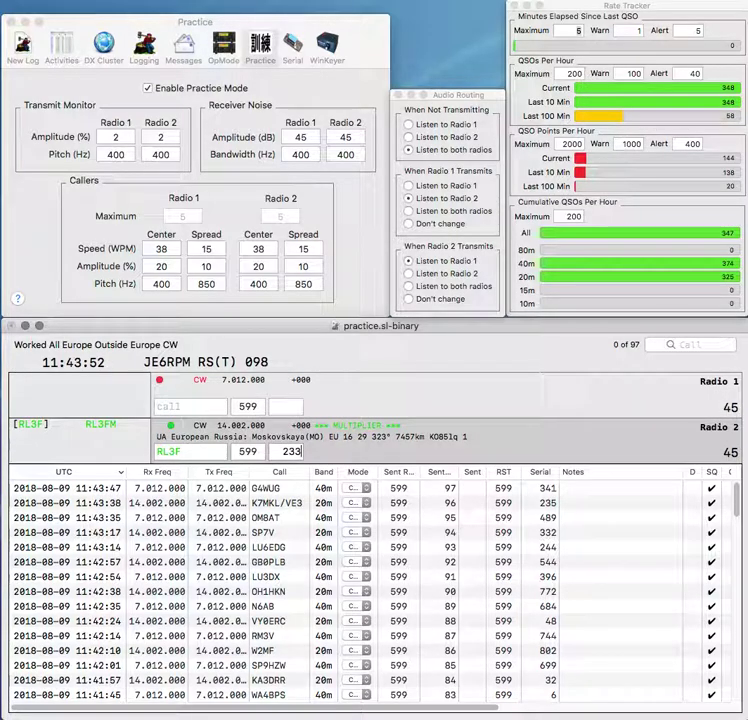
pyautogui.press('Return')
# Step: Send the partial call RV on Radio 1, and enter and transmit SN1C on Radio 2
pyautogui.write('RV')
pyautogui.press('Return')
pyautogui.write('SN')
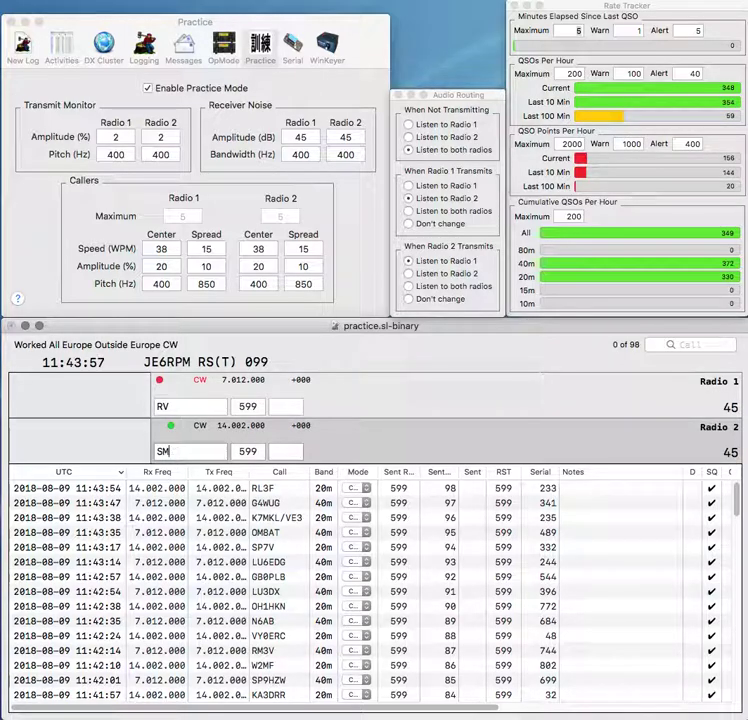
pyautogui.write('1C')
pyautogui.press('Return')
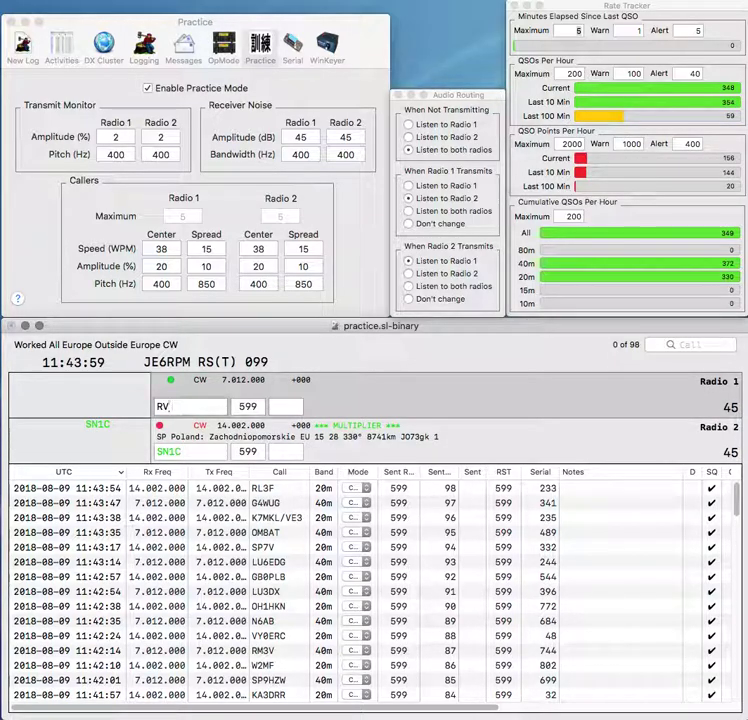
# Step: Extend and correct the partial call on Radio 1 to R4FJ and transmit it
pyautogui.write('F')
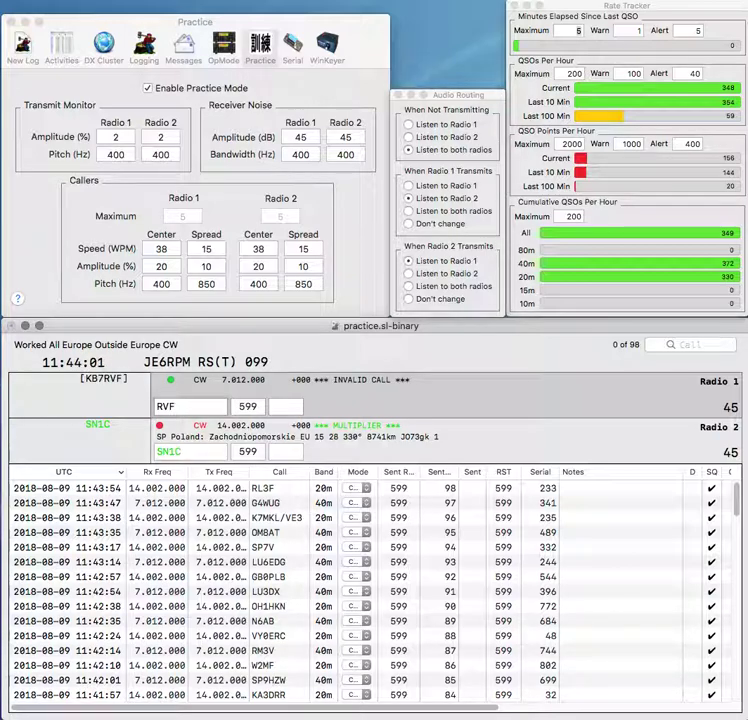
pyautogui.write('J')
pyautogui.press('Left')
pyautogui.press('Left')
pyautogui.press('BackSpace')
pyautogui.write('4')
pyautogui.press('Return')
# Step: Log SN1C on Radio 2 with received serial 481
pyautogui.press('space')
pyautogui.write('481')
pyautogui.press('Return')
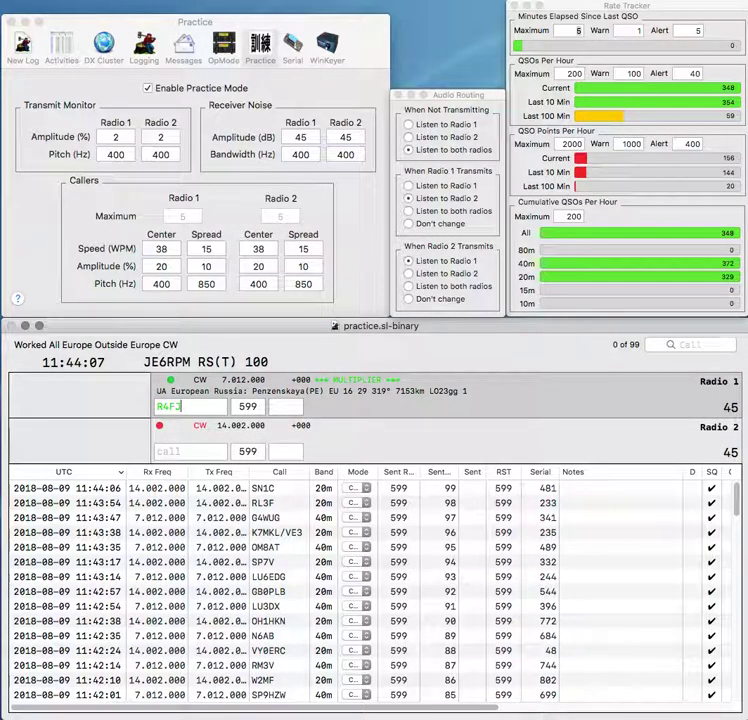
# Step: Correct the Radio 1 call to R4FCJ and retransmit it, and enter and transmit KT4RR on Radio 2
pyautogui.press('BackSpace')
pyautogui.write('CJ')
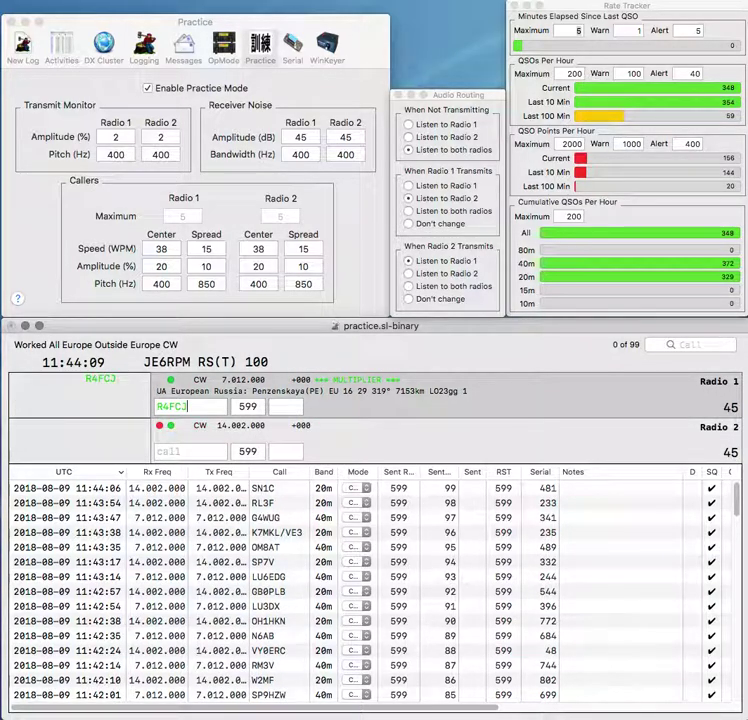
pyautogui.press('Return')
pyautogui.write('KT4RR')
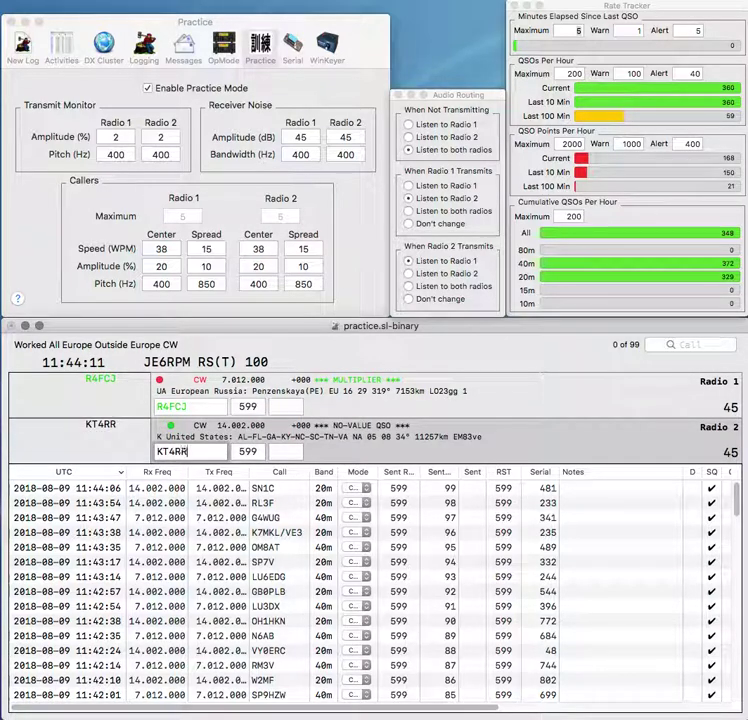
pyautogui.press('Return')
pyautogui.press('space')
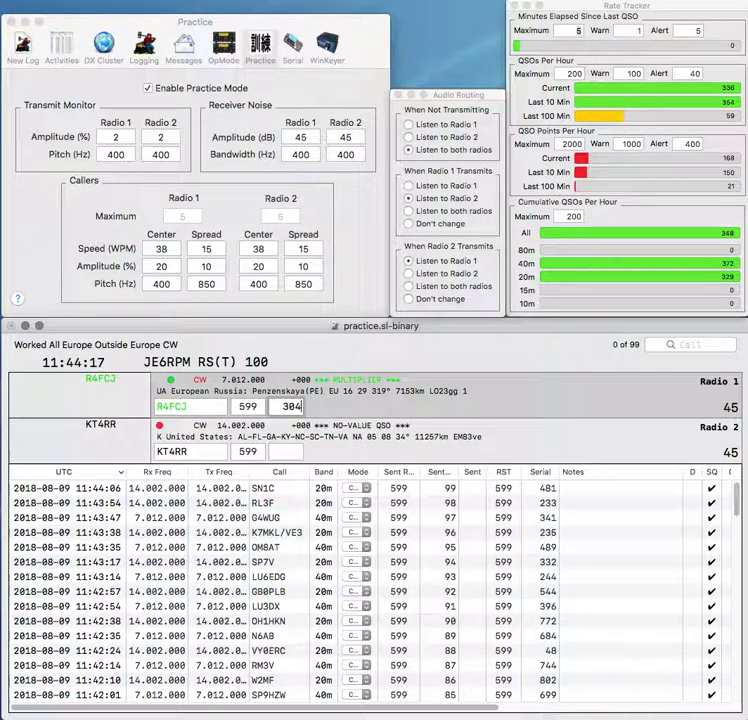
pyautogui.write('304')
pyautogui.press('Return')
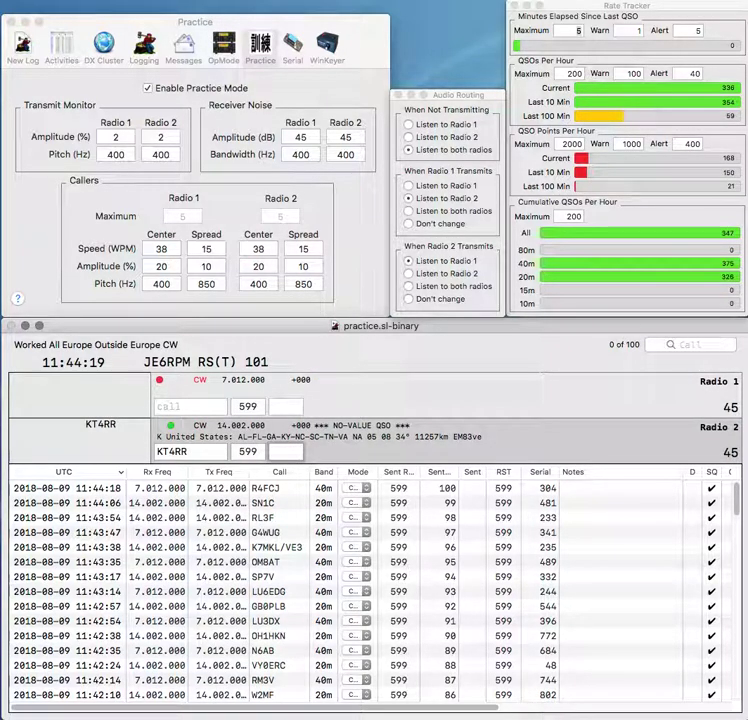
pyautogui.write('367')
pyautogui.press('Return')
# Step: Send the partial call ZBC on Radio 1, and enter and transmit R3AI on Radio 2
pyautogui.write('ZDBC')
pyautogui.press('Return')
pyautogui.write('R3AI')
pyautogui.press('Return')
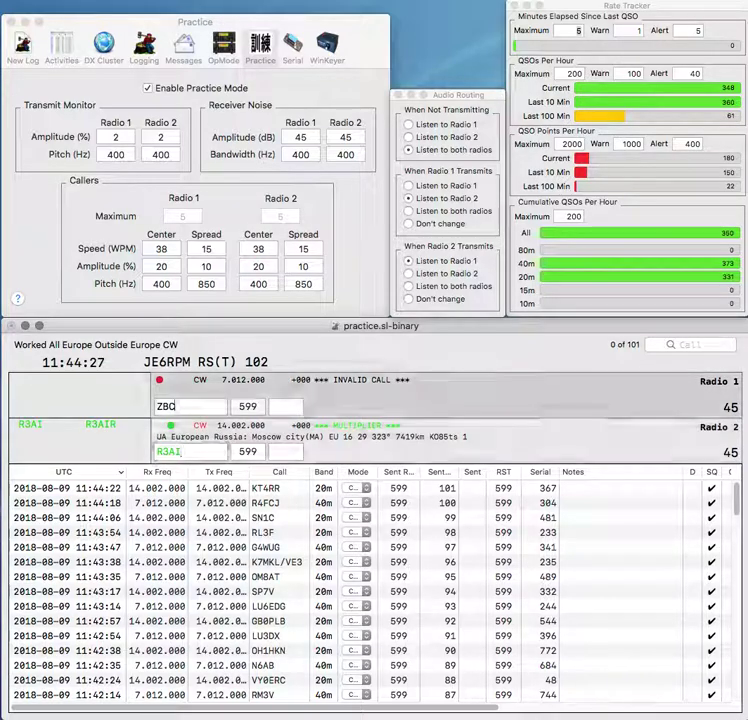
pyautogui.press('Right')
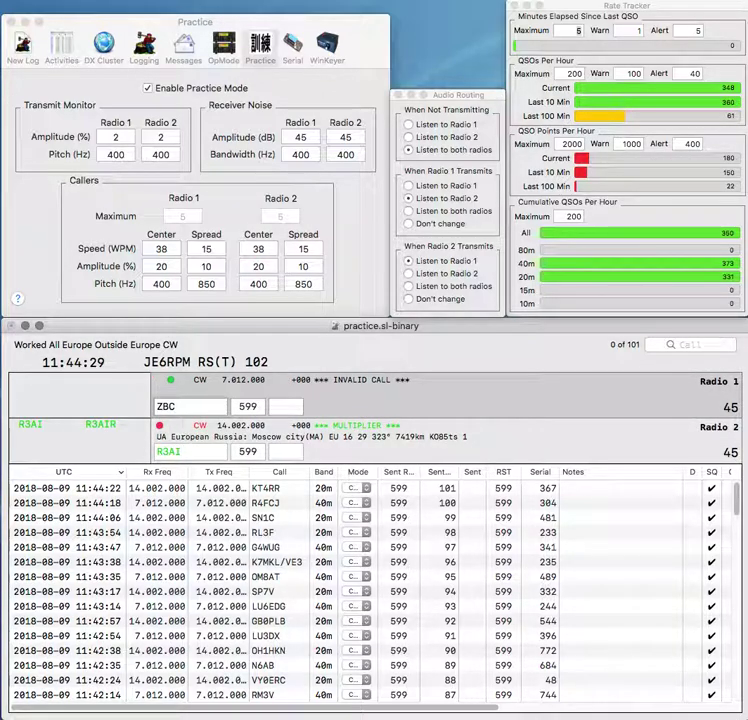
pyautogui.write('WB8')
pyautogui.press('Delete')
pyautogui.write('D')
pyautogui.press('Delete')
pyautogui.press('`')
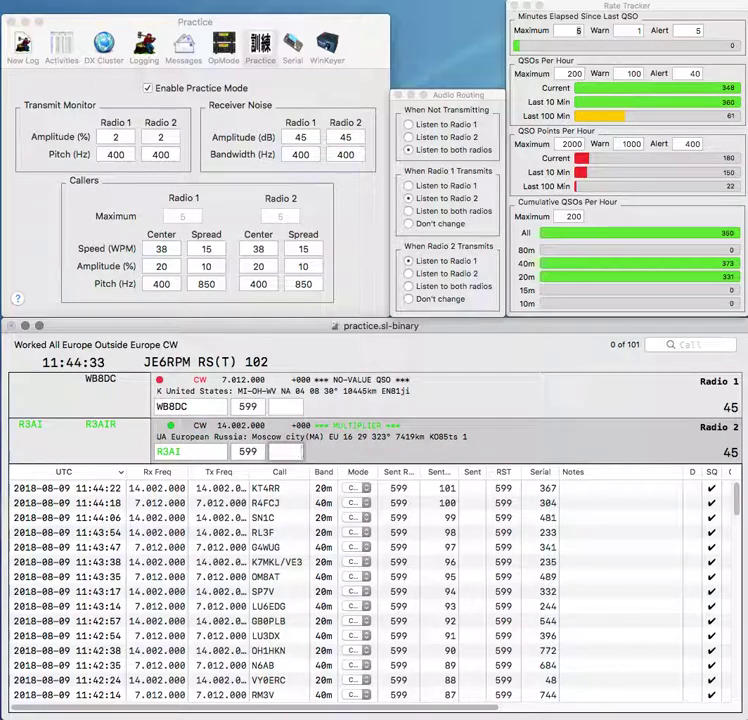
pyautogui.write('567')
pyautogui.press('Return')
pyautogui.press('Return')
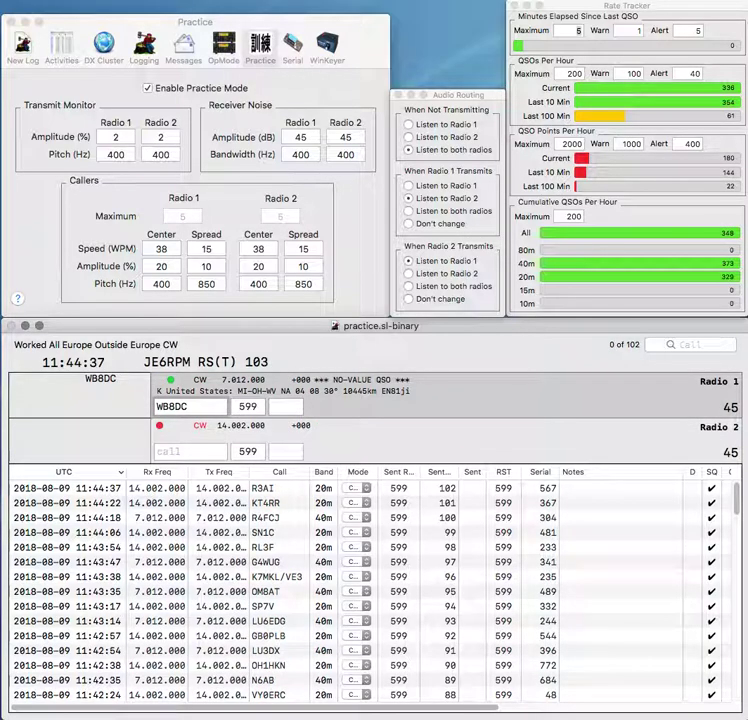
pyautogui.press('Tab')
pyautogui.write('3')
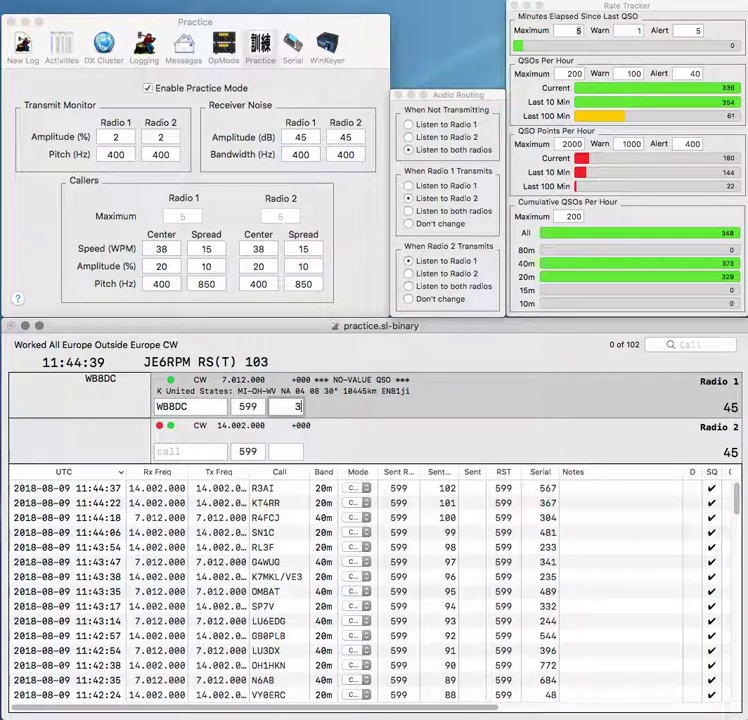
pyautogui.write('21')
pyautogui.press('Return')
pyautogui.write('MSE')
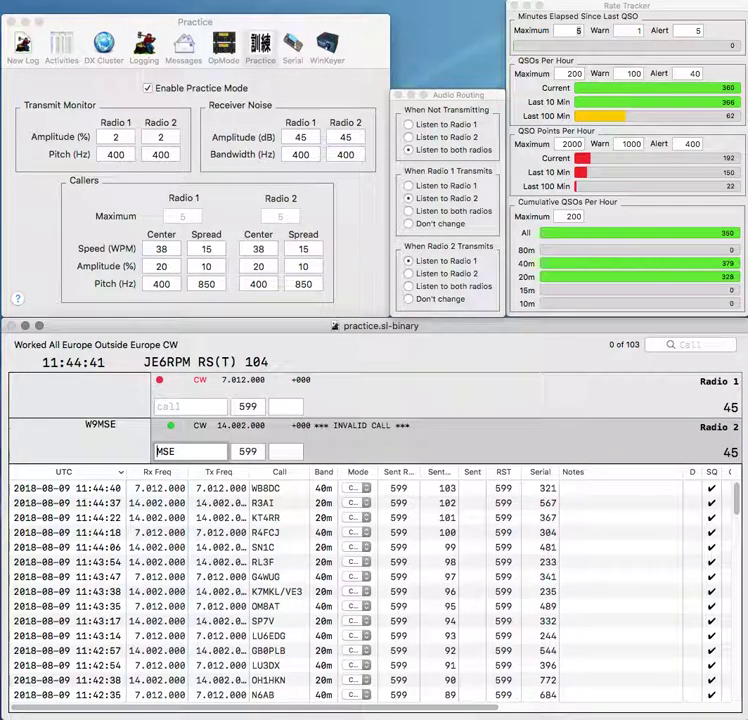
pyautogui.press('Home')
pyautogui.write('W9')
pyautogui.press('Return')
pyautogui.write('K8MW')
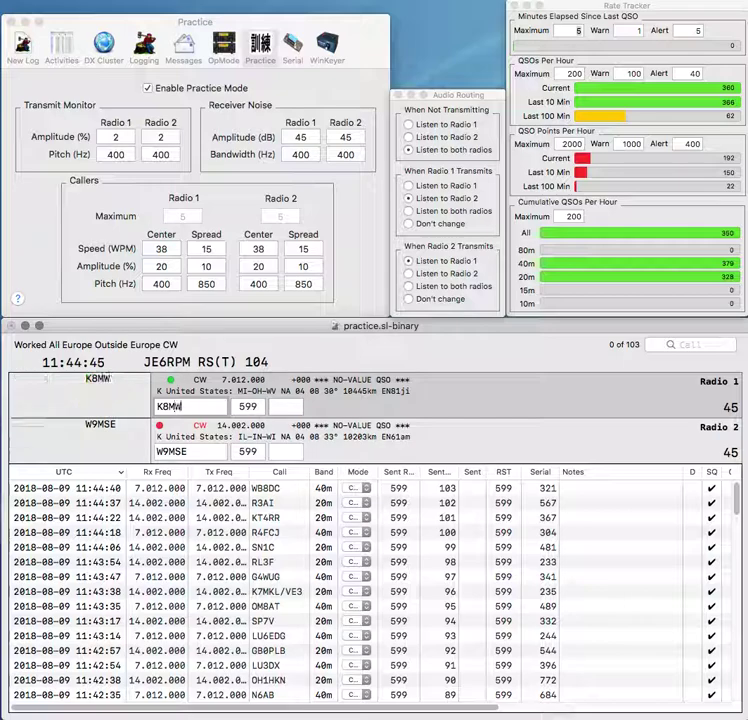
pyautogui.press('Return')
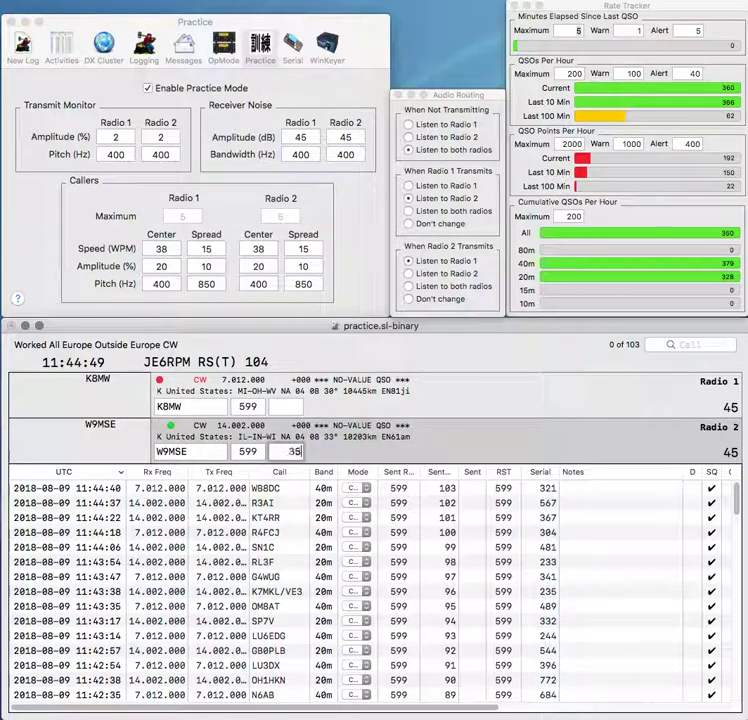
# Step: Log W9MSE on Radio 2 with received serial 357 and K8MW on Radio 1 with received serial 378
pyautogui.press('Return')
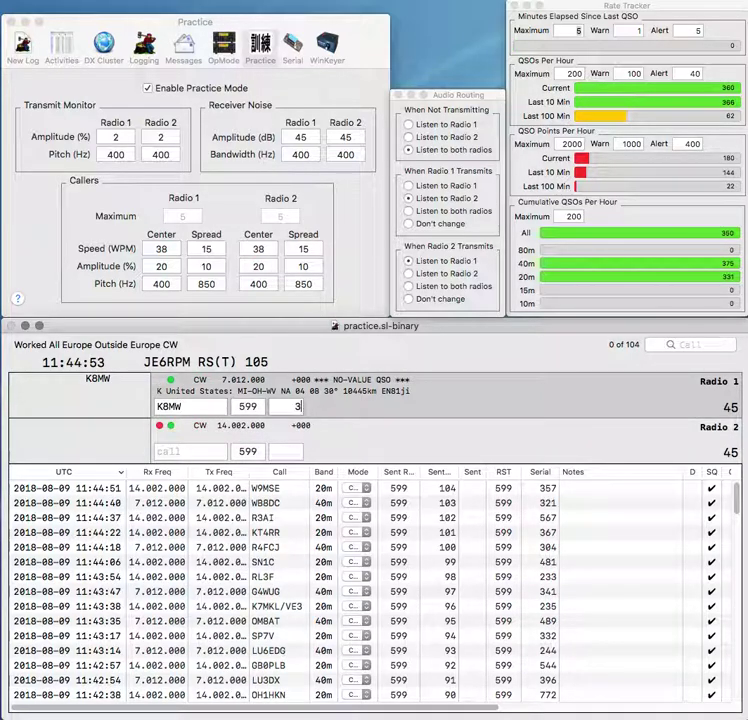
pyautogui.click(285, 406)
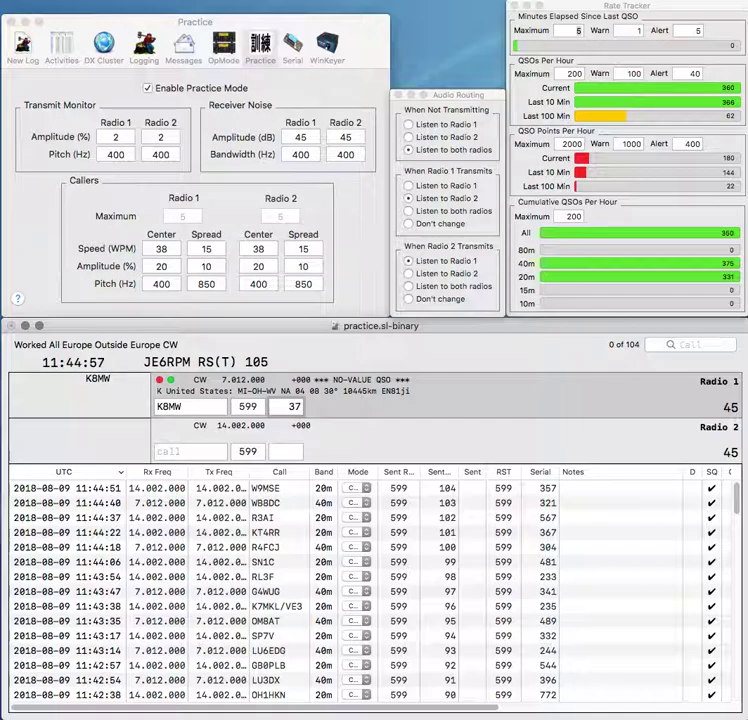
pyautogui.write('8')
pyautogui.press('Return')
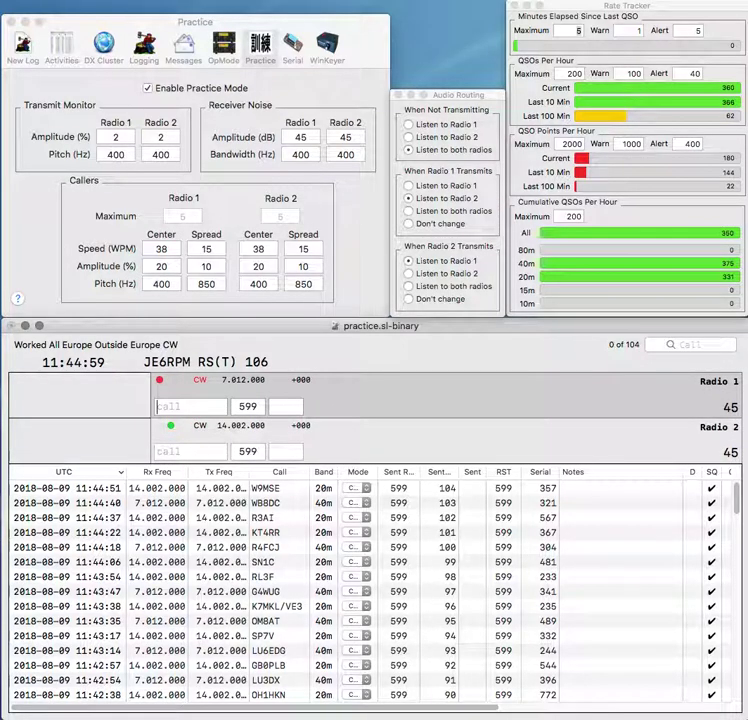
# Step: Enter the partial calls KC9L on Radio 2 and KJTK on Radio 1
pyautogui.write('KC')
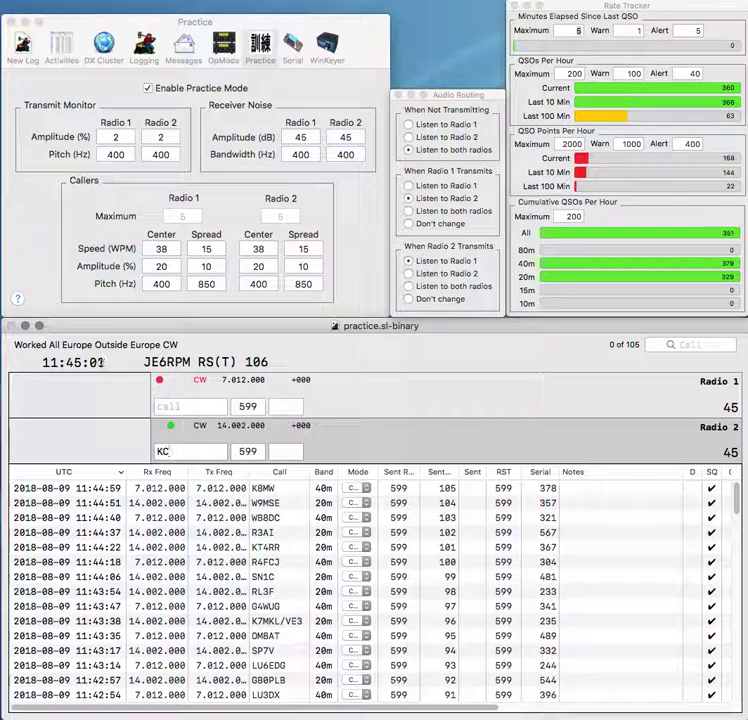
pyautogui.write('9L')
pyautogui.write('KJT')
pyautogui.write('K')
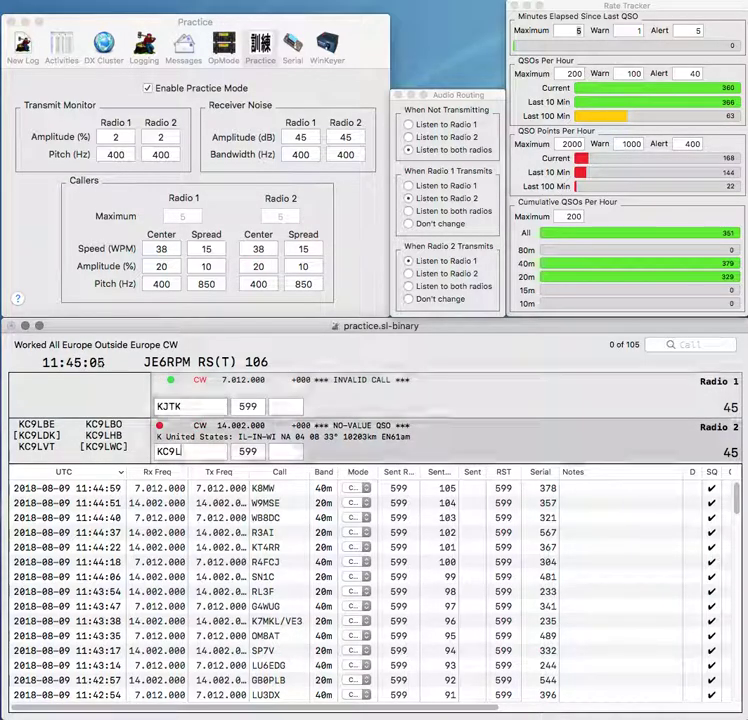
pyautogui.press('\\')
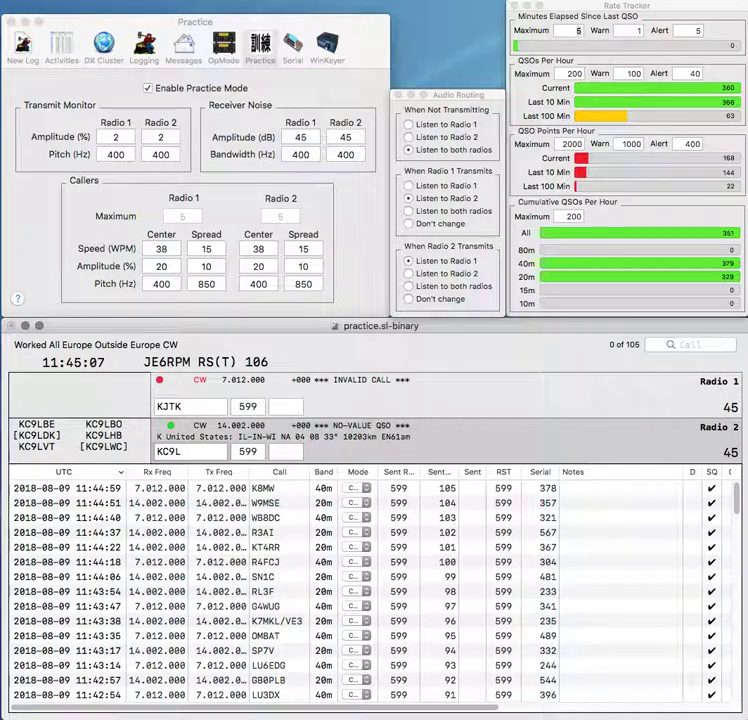
pyautogui.write('KC9LBO')
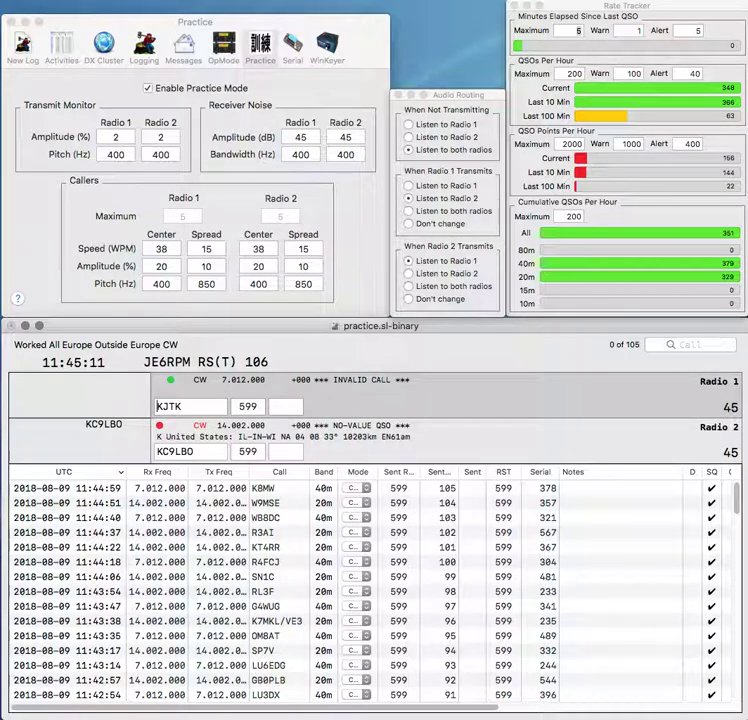
pyautogui.write('K')
pyautogui.write('1G')
pyautogui.press('Delete')
pyautogui.press('Return')
pyautogui.press('space')
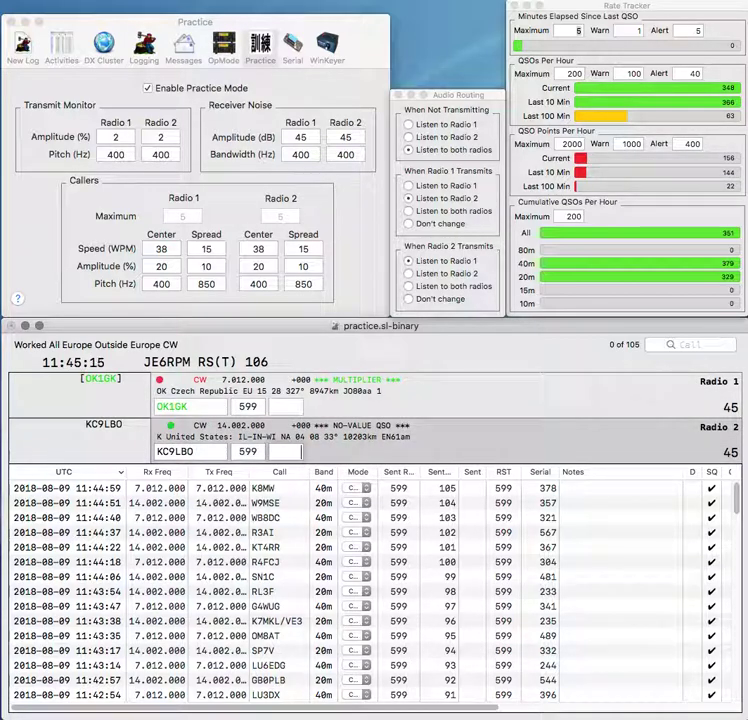
pyautogui.write('617')
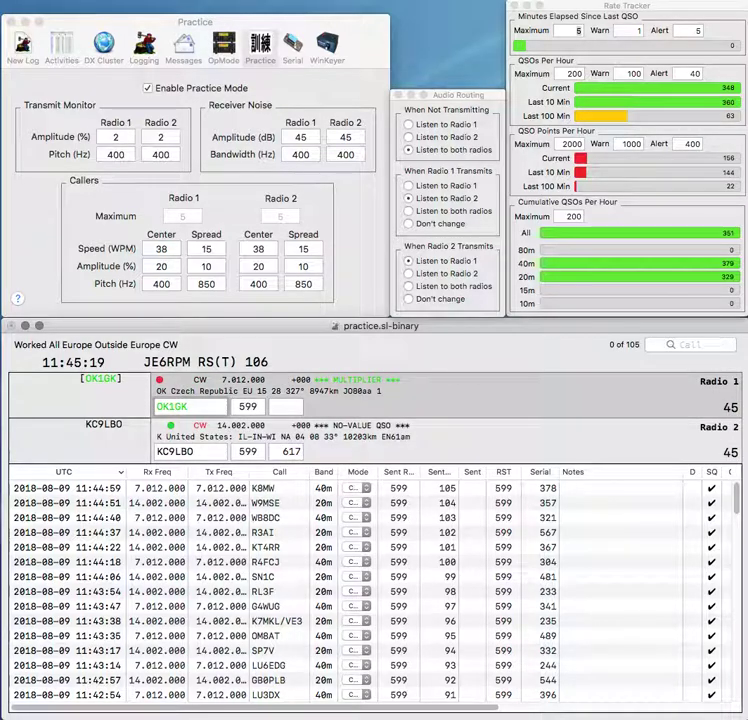
pyautogui.press('Return')
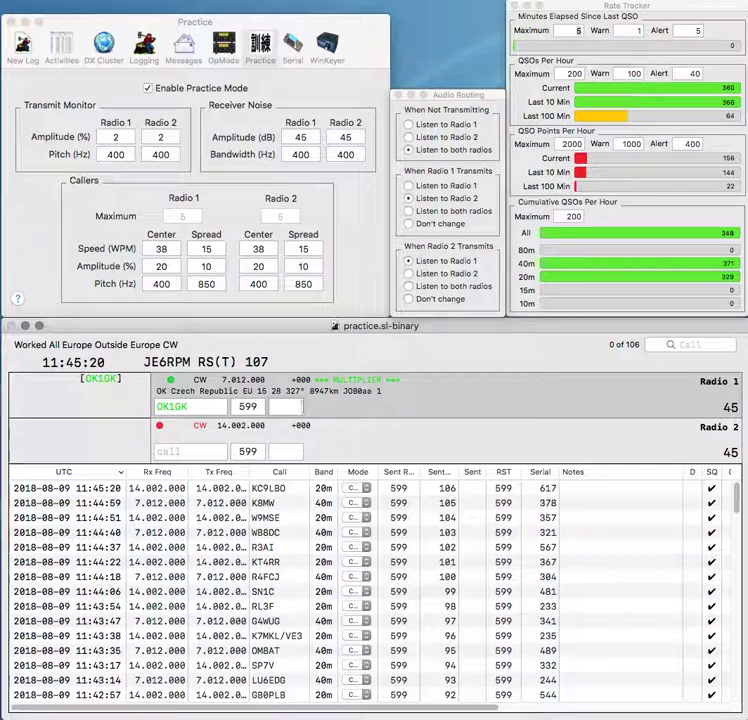
pyautogui.write('966')
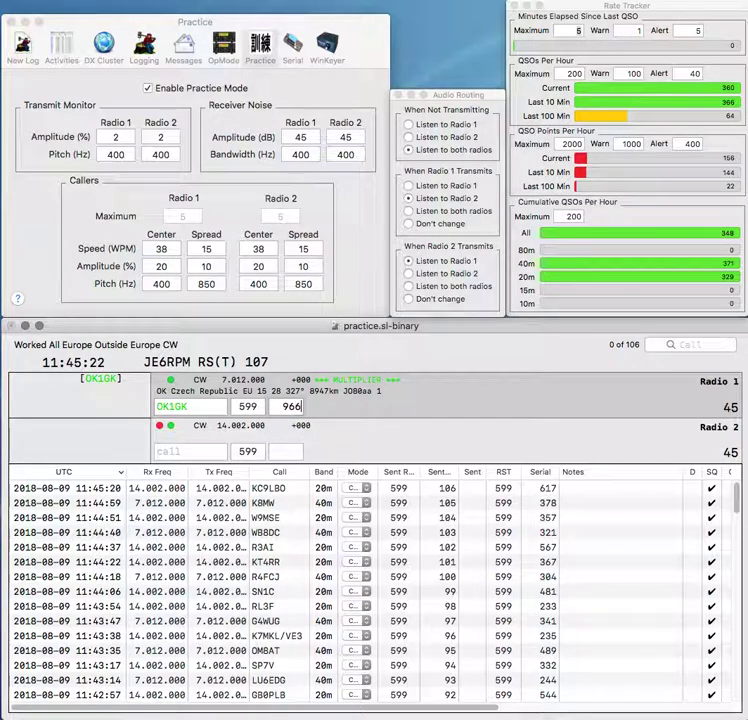
pyautogui.press('Return')
# Step: Send the partial call DR on Radio 2 and enter OM8DD on Radio 1
pyautogui.write('DR')
pyautogui.press('Return')
pyautogui.write('OM8DD')
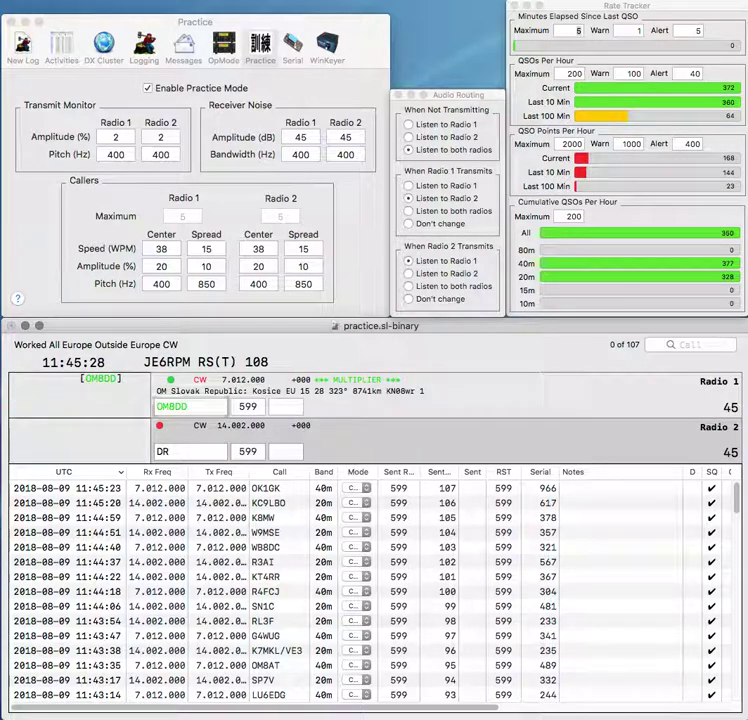
# Step: Complete the Radio 2 call sign as RN6DR and log OM8DD on Radio 1 with serial 860
pyautogui.press('Return')
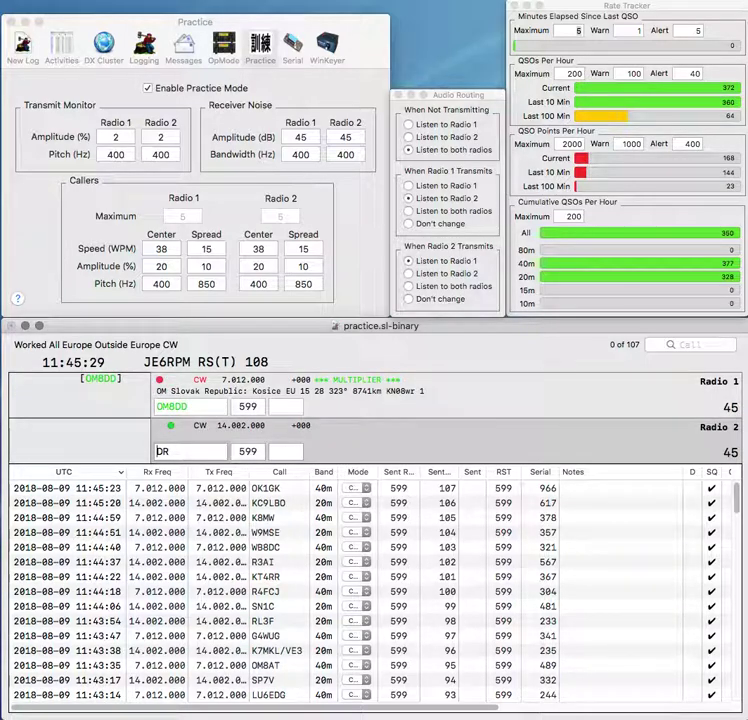
pyautogui.write('RN6')
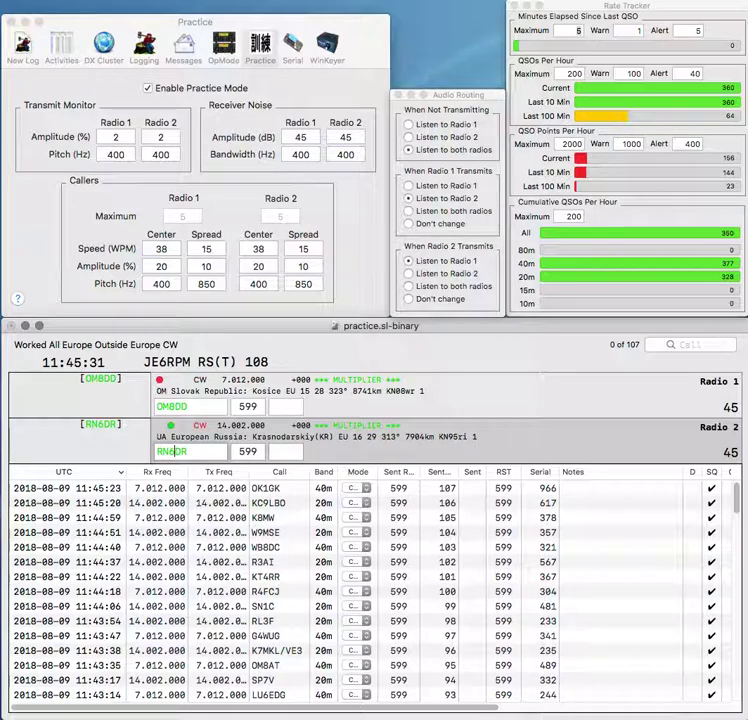
pyautogui.press('Return')
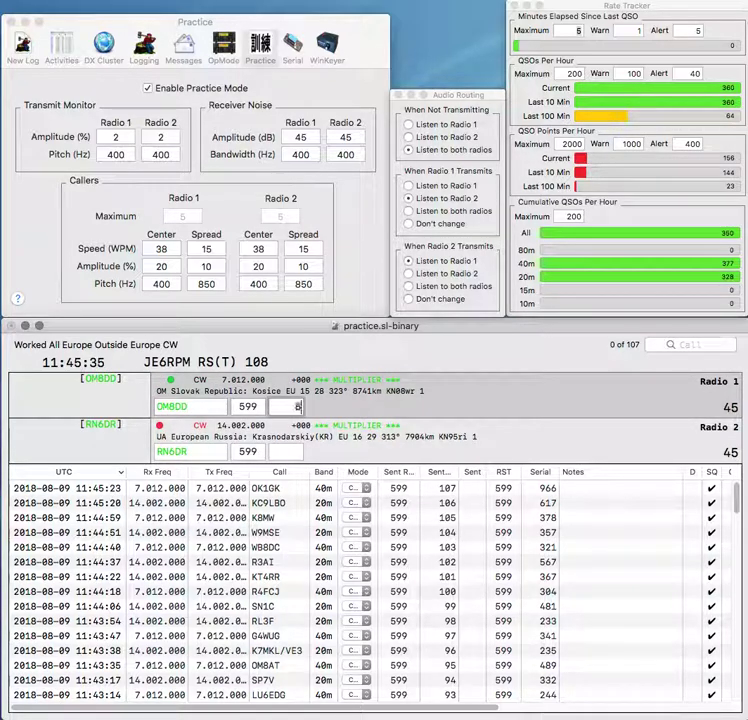
pyautogui.press('Return')
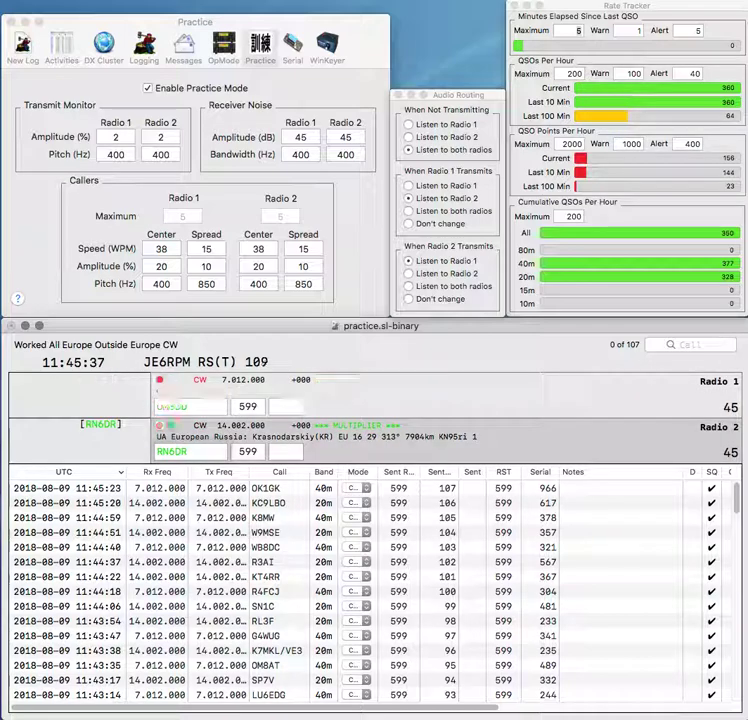
pyautogui.write('646')
pyautogui.press('Return')
pyautogui.write('V')
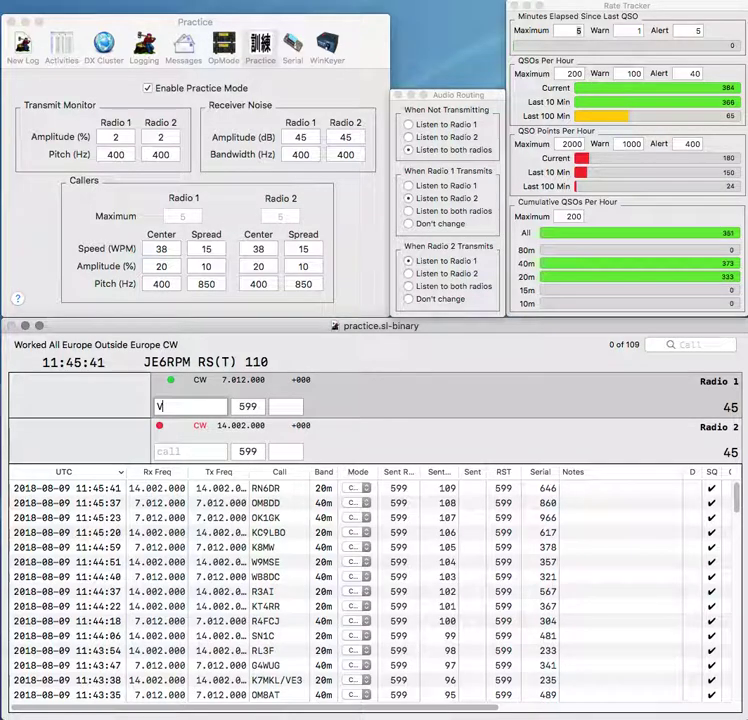
pyautogui.write('A3EC')
pyautogui.press('Return')
pyautogui.write('N4')
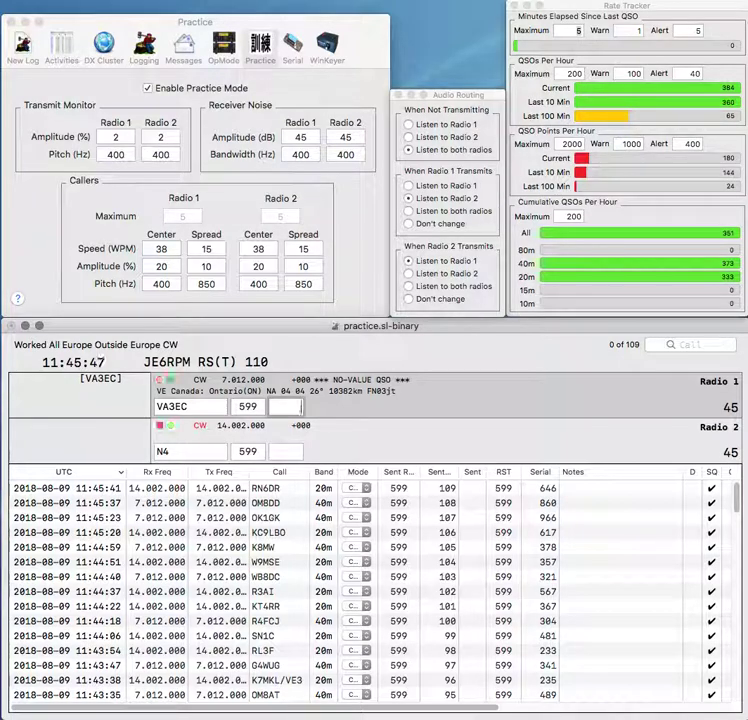
pyautogui.write('499')
pyautogui.press('Return')
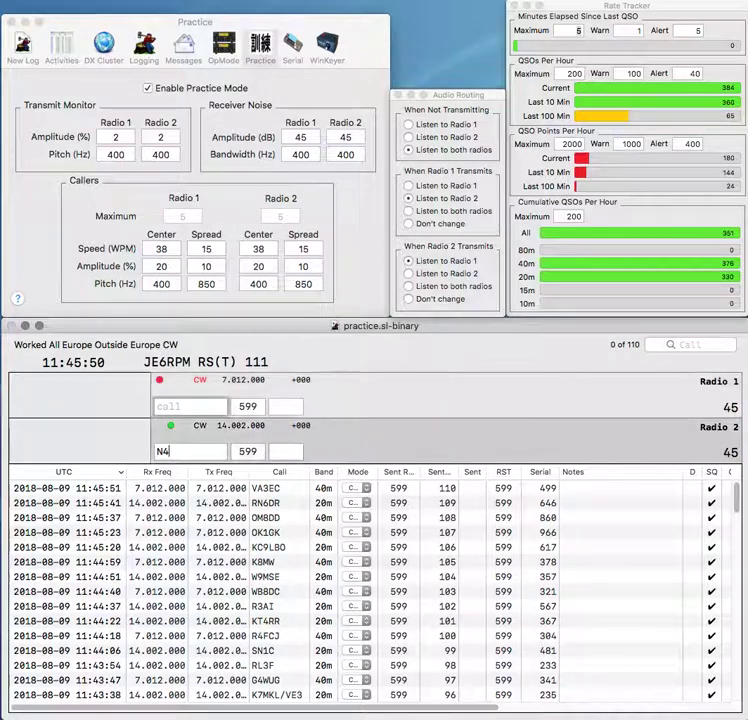
pyautogui.press('BackSpace')
pyautogui.write('5REG')
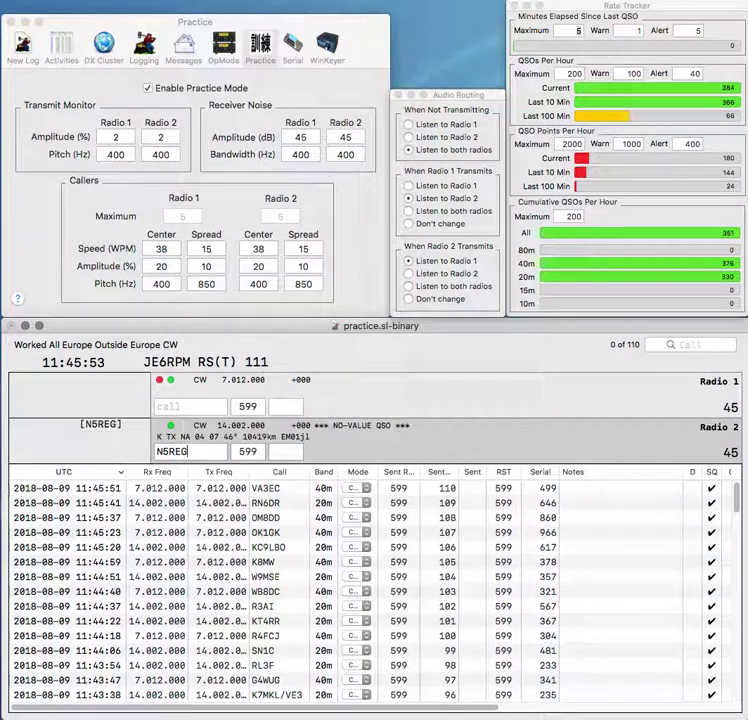
pyautogui.press('Return')
pyautogui.write('WD9')
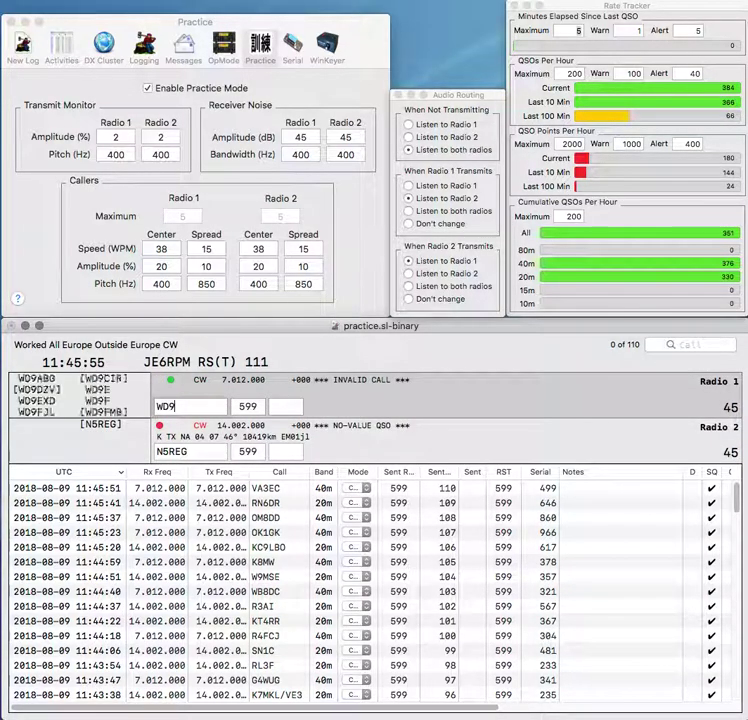
pyautogui.write('TF')
pyautogui.press('Left')
pyautogui.press('Left')
pyautogui.press('Left')
pyautogui.press('Left')
pyautogui.press('BackSpace')
pyautogui.write('B')
pyautogui.press('Return')
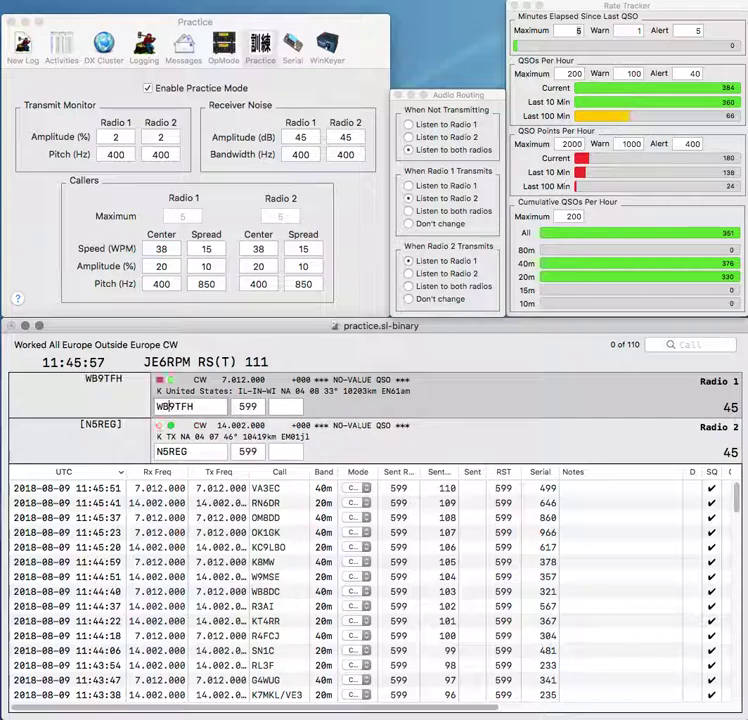
pyautogui.press('Tab')
pyautogui.press('space')
pyautogui.write('705')
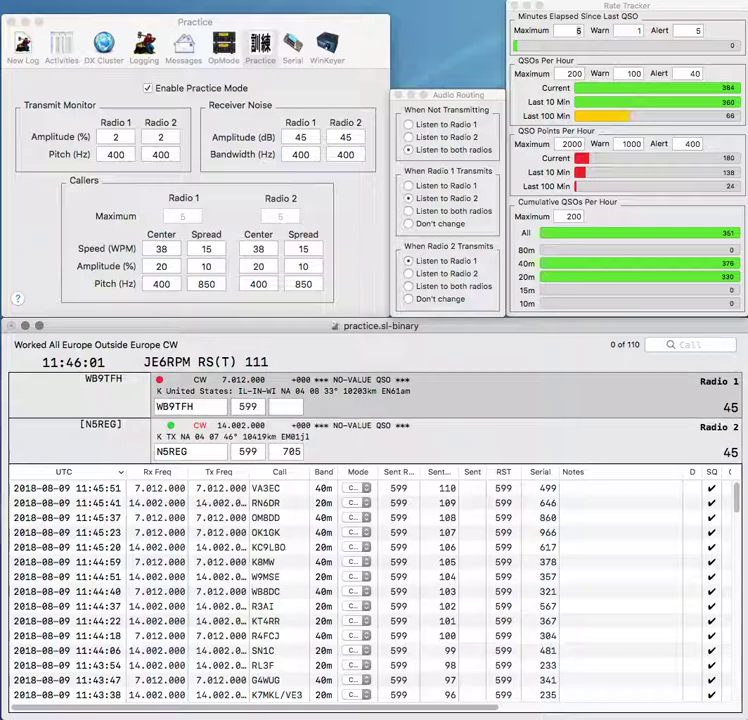
pyautogui.press('Return')
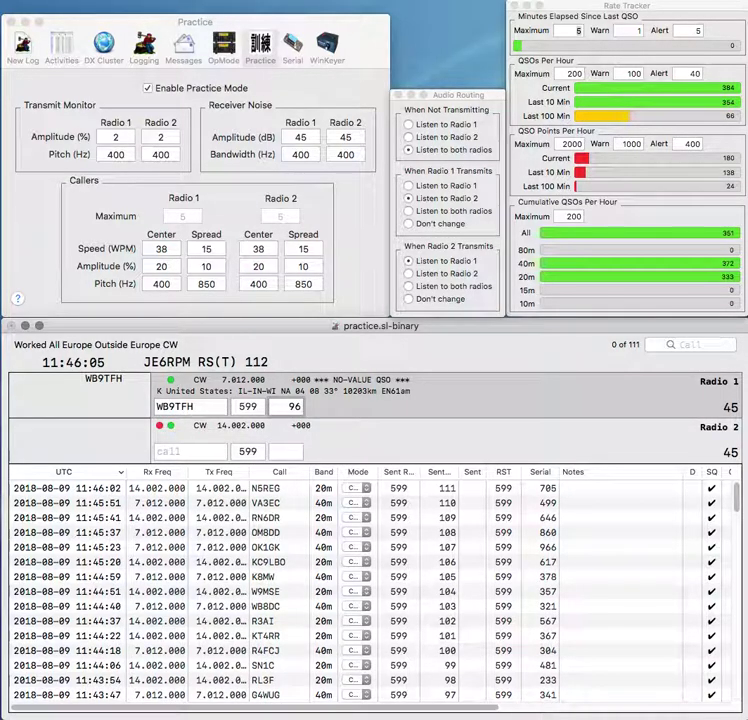
pyautogui.write('0')
pyautogui.press('Return')
# Step: Enter the partial call CME on Radio 1 and answer AI6RE on Radio 2
pyautogui.write('RE')
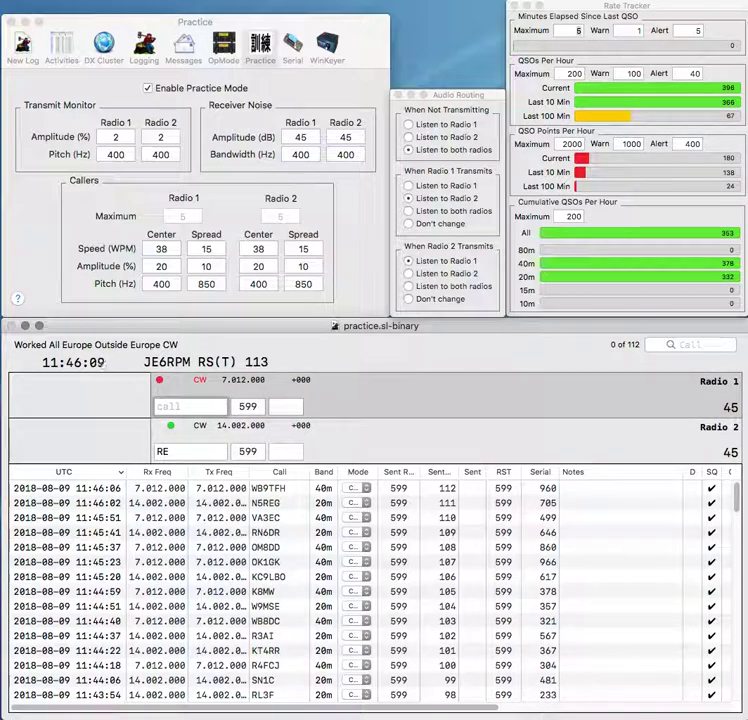
pyautogui.press('\\')
pyautogui.press('Return')
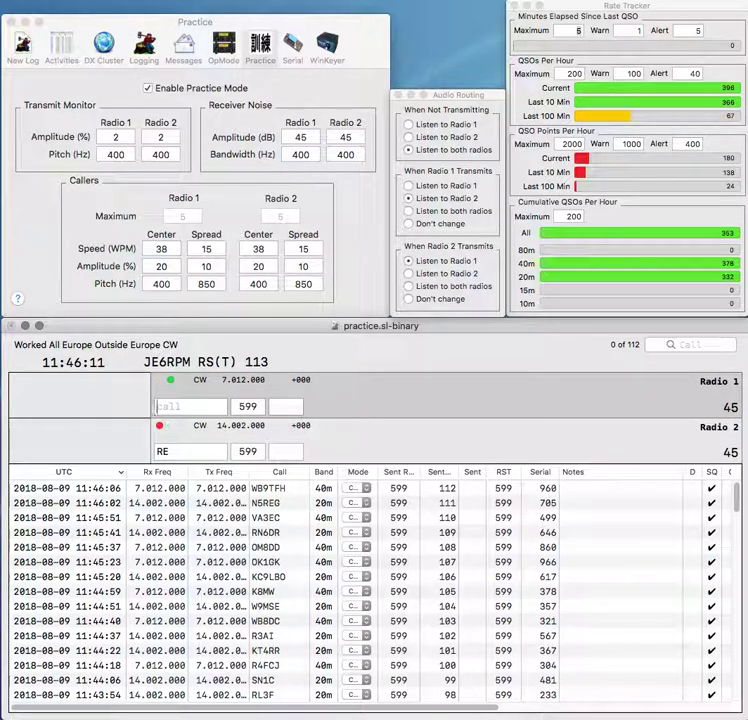
pyautogui.write('E')
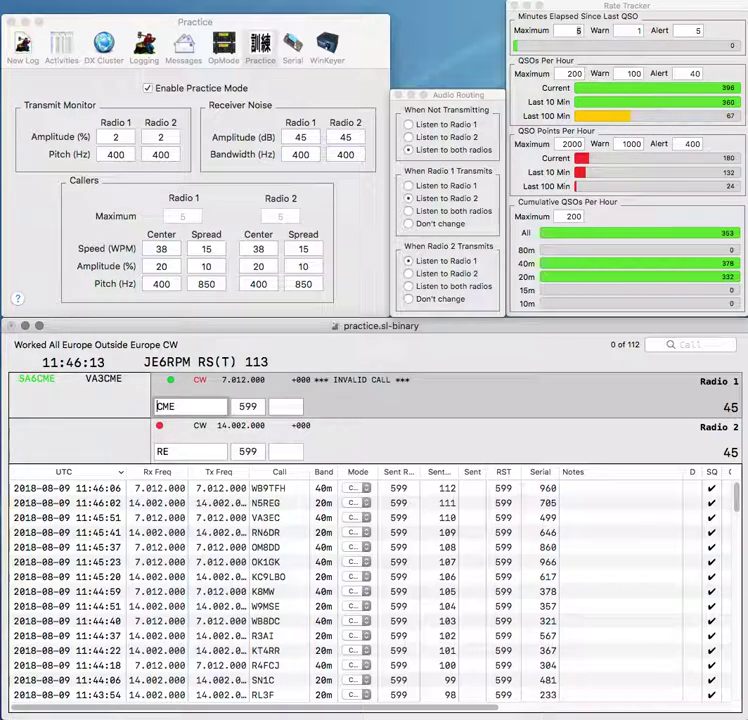
pyautogui.write('AI6')
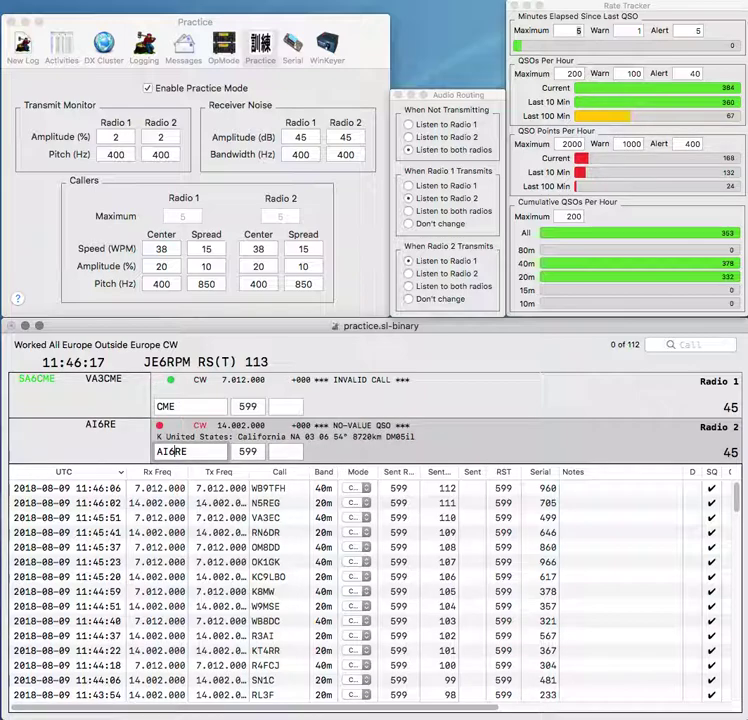
pyautogui.press('Return')
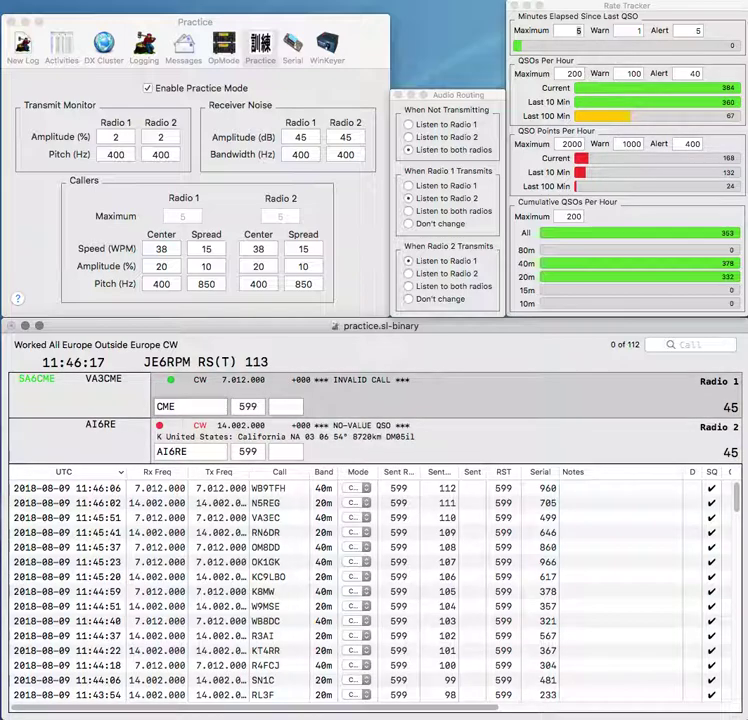
pyautogui.write('SA6')
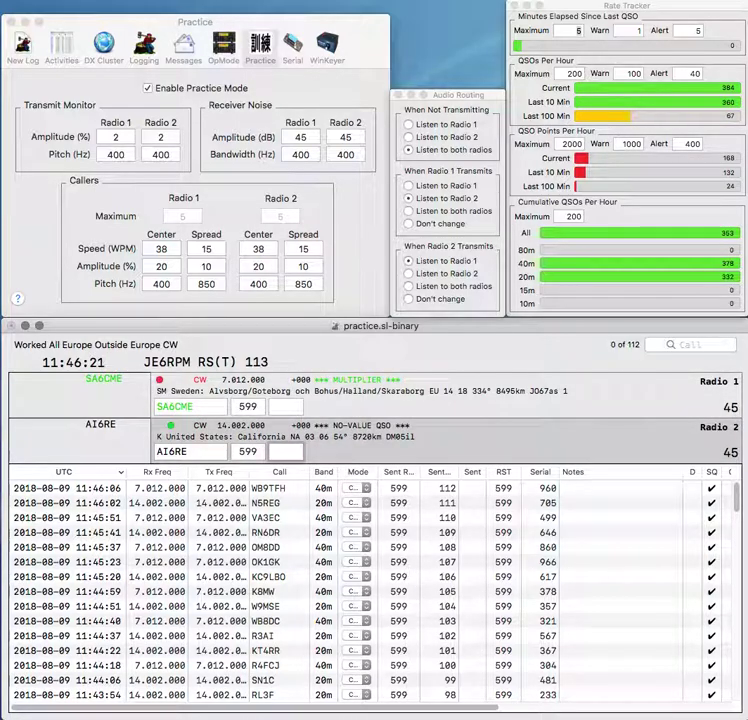
pyautogui.click(297, 451)
pyautogui.write('911')
pyautogui.press('Return')
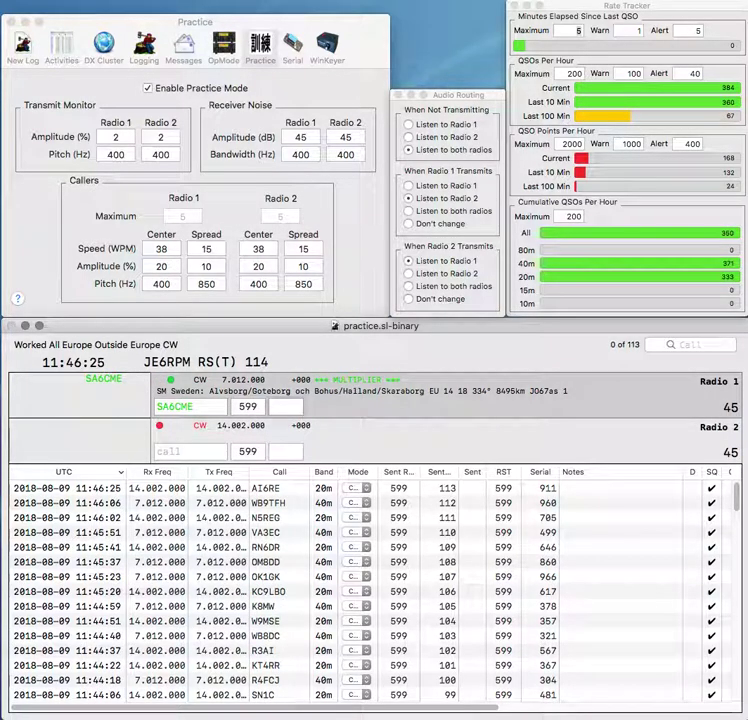
pyautogui.write('626')
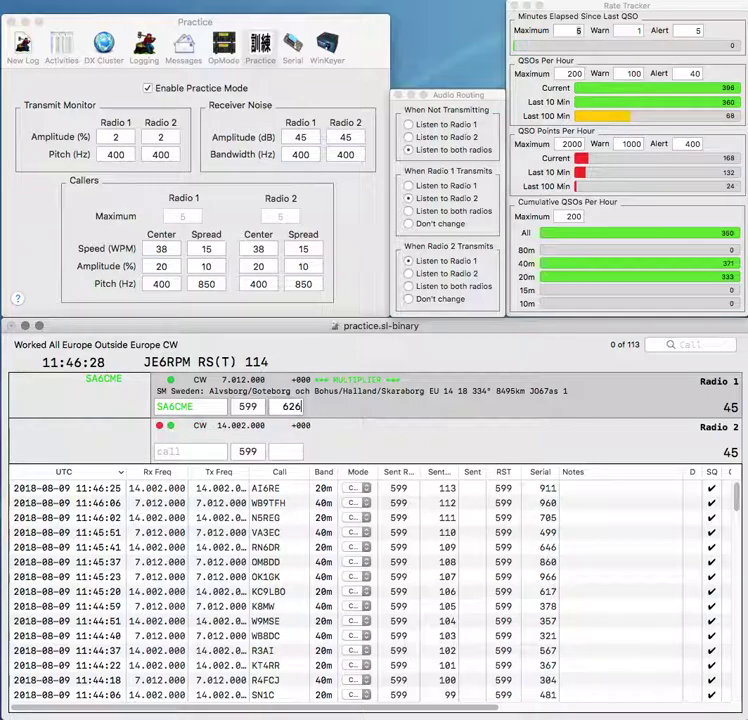
pyautogui.press('Return')
pyautogui.write('JH1')
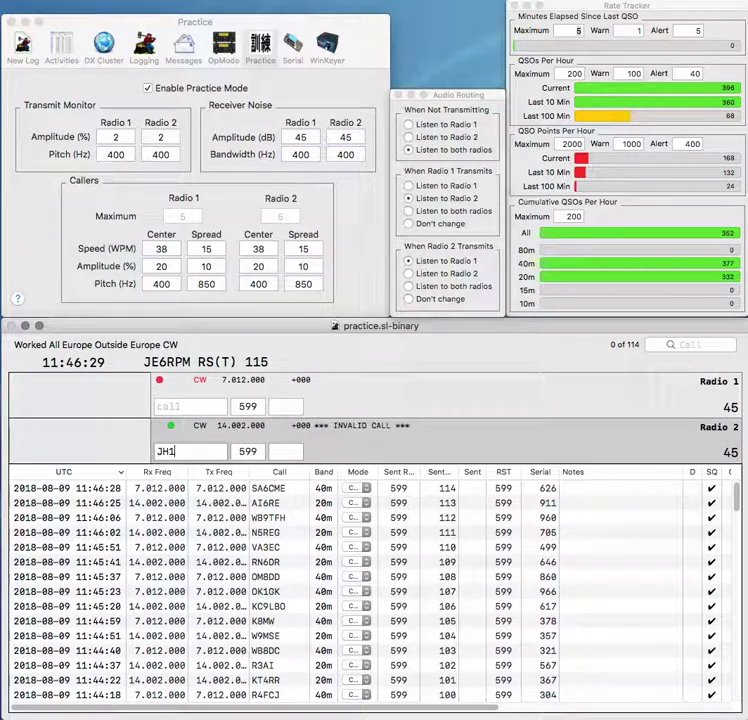
pyautogui.write('TXG')
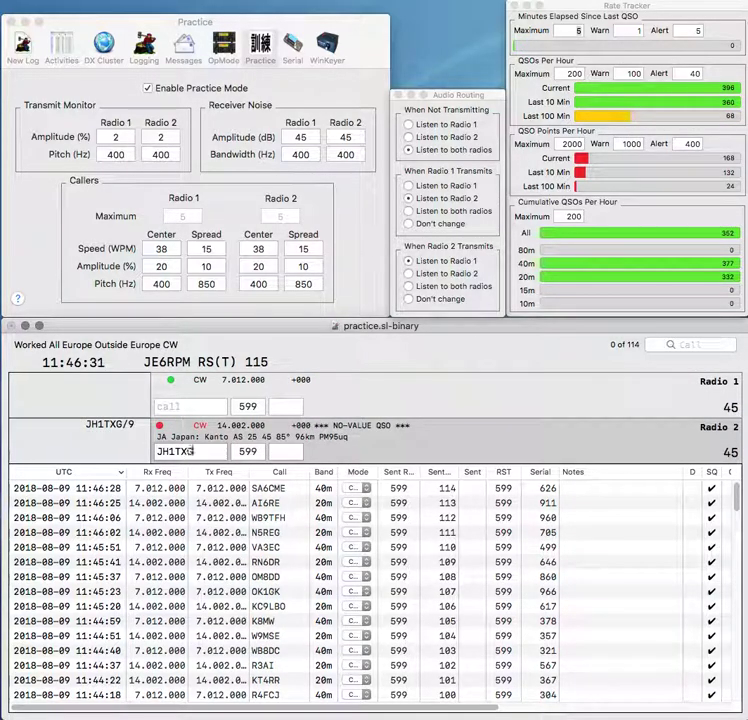
pyautogui.write('/8/')
pyautogui.press('BackSpace')
pyautogui.write('9')
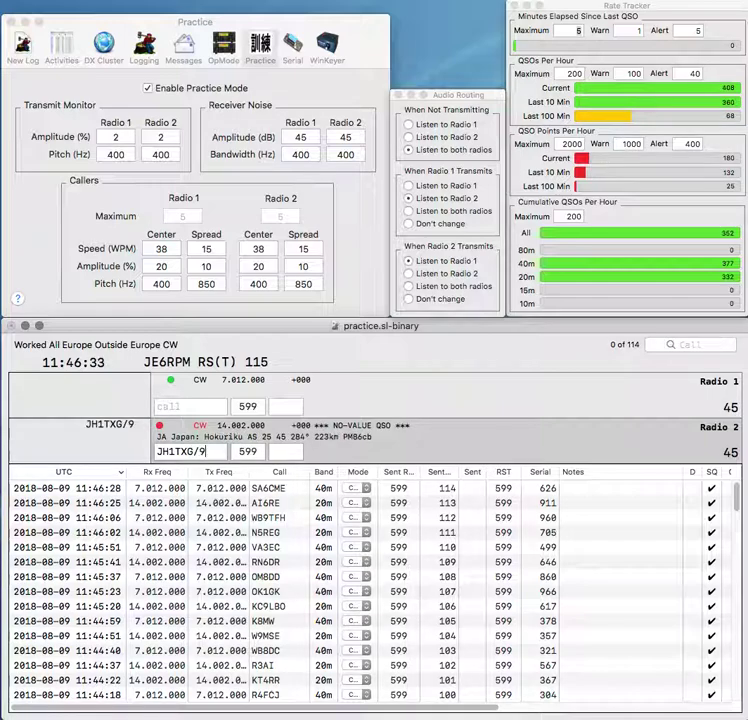
pyautogui.press('`')
pyautogui.press('F1')
pyautogui.press('Return')
pyautogui.write('RP73')
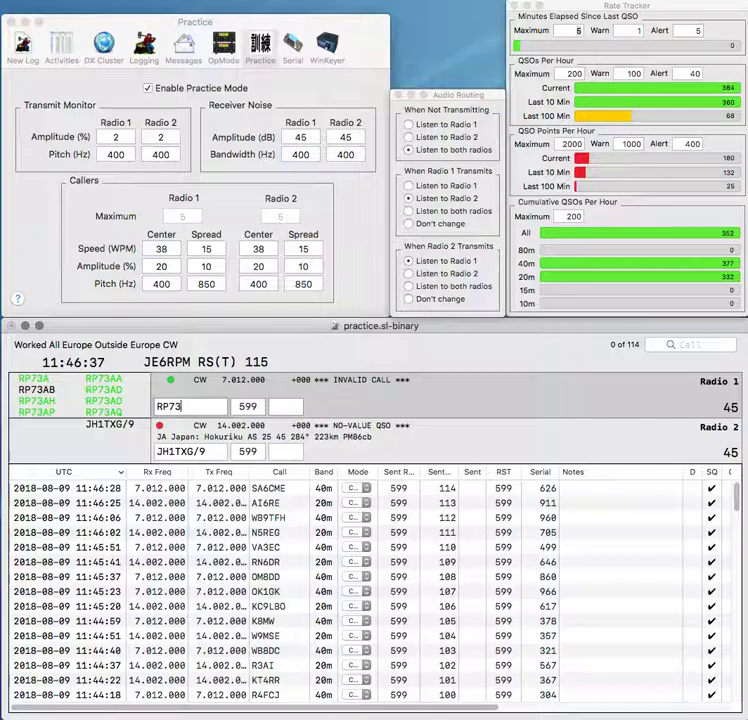
pyautogui.write('VL')
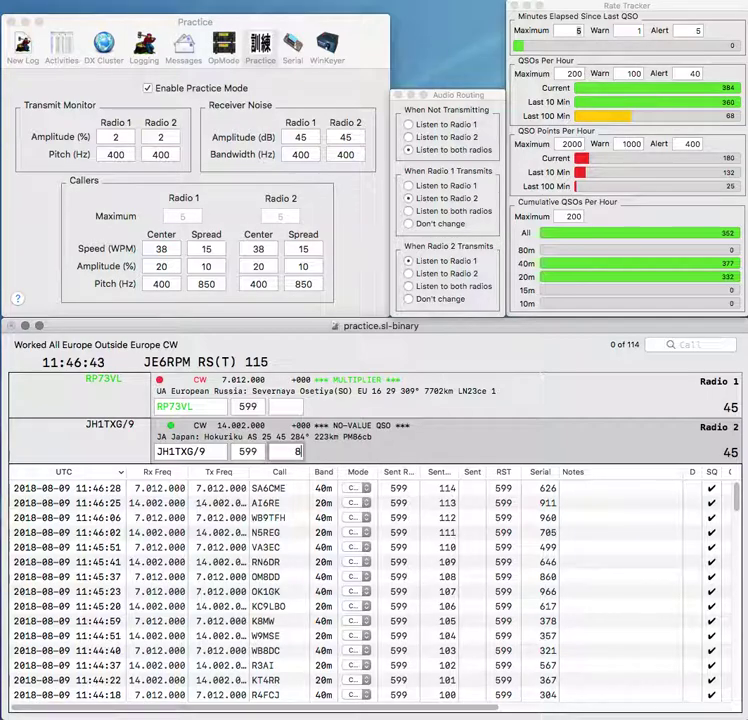
pyautogui.press('Return')
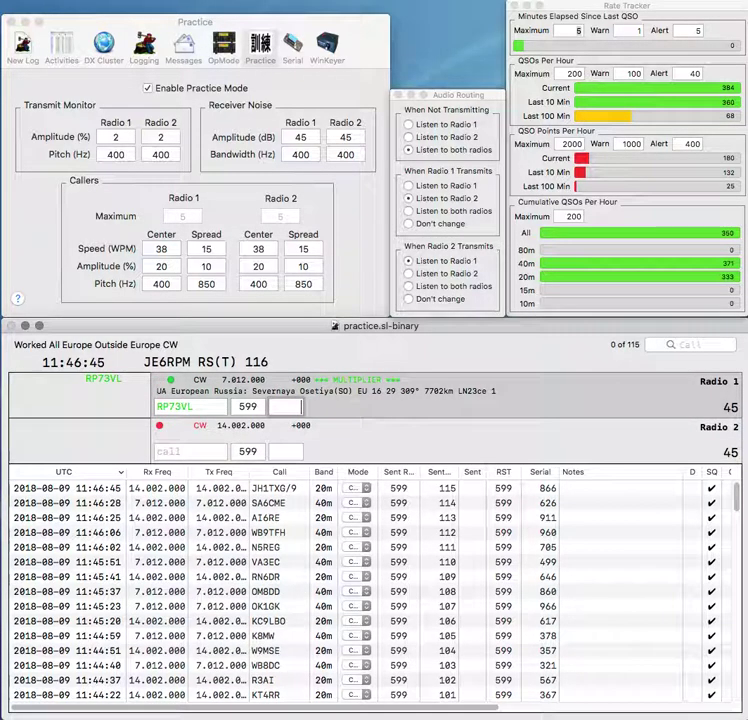
pyautogui.write('87')
pyautogui.press('Return')
pyautogui.write('F5PCV')
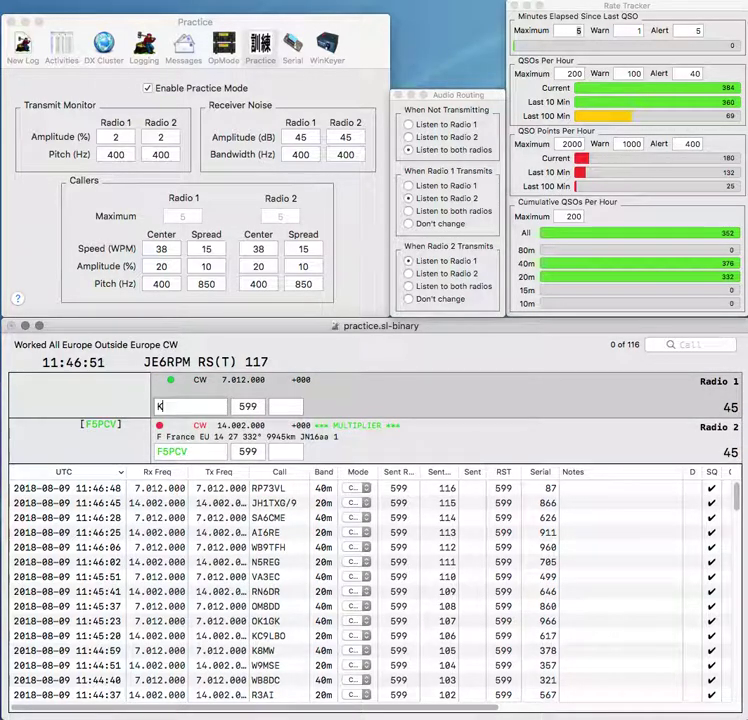
pyautogui.write('W')
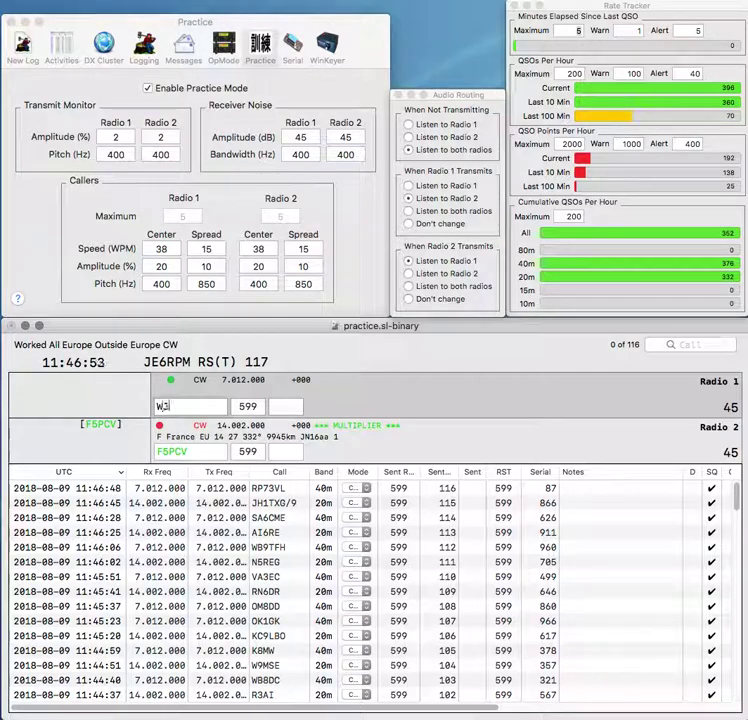
pyautogui.write('R')
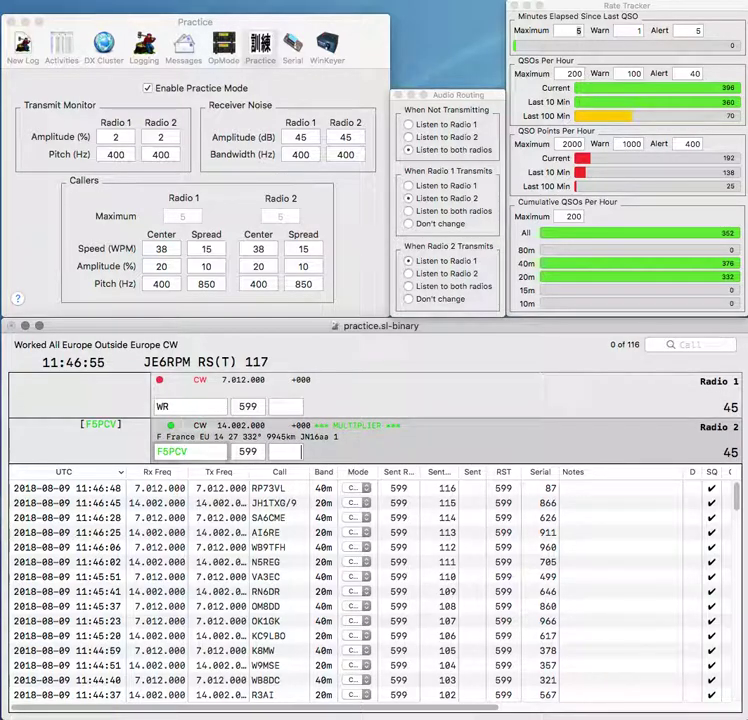
pyautogui.write('843')
pyautogui.press('Return')
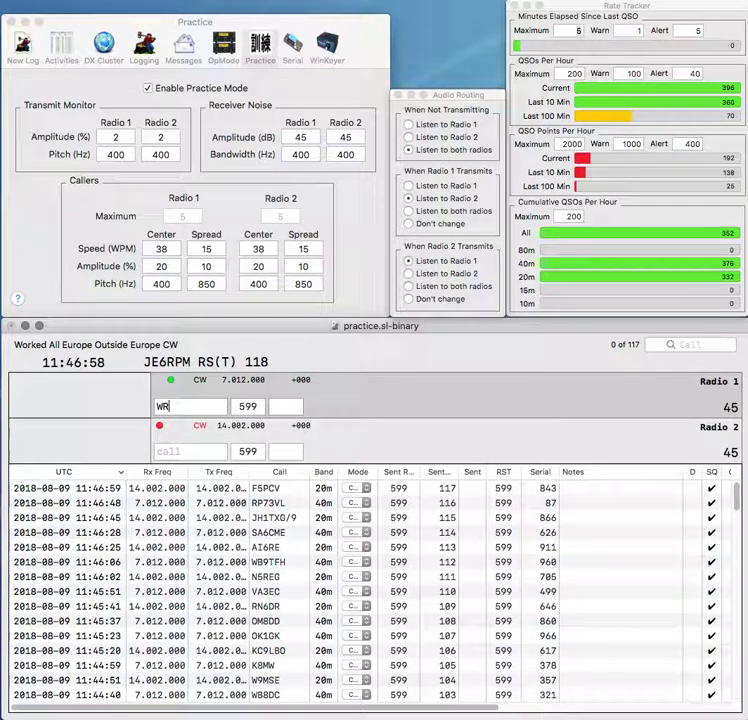
# Step: Replace the partial call on Radio 1 with QK and enter the partial call TA4 on Radio 2
pyautogui.write('Q')
pyautogui.press('Delete')
pyautogui.press('Delete')
pyautogui.write('K')
pyautogui.press('Return')
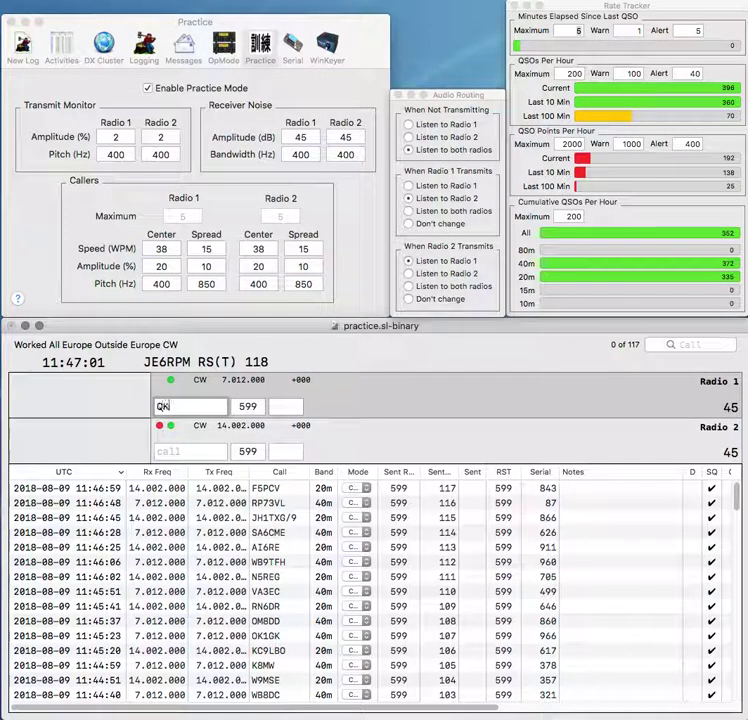
pyautogui.write('TA3')
pyautogui.press('BackSpace')
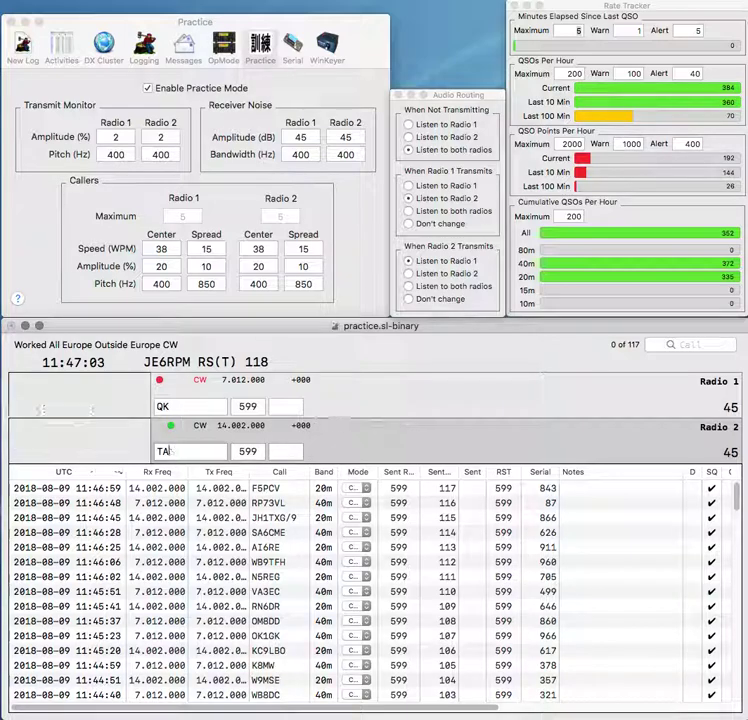
pyautogui.write('4')
# Step: Complete the call signs as W1QK on Radio 1 and TA4ED on Radio 2
pyautogui.click(157, 407)
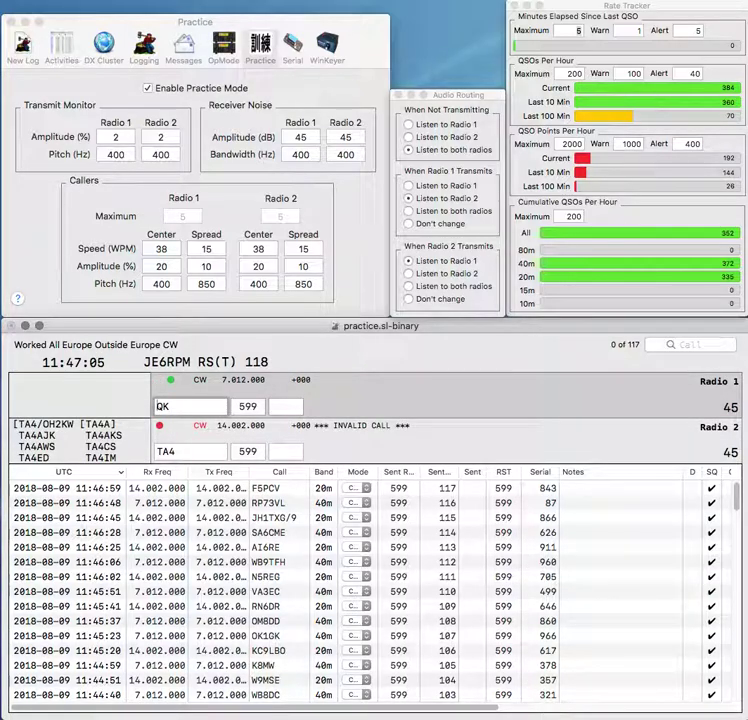
pyautogui.write('W1')
pyautogui.press('Return')
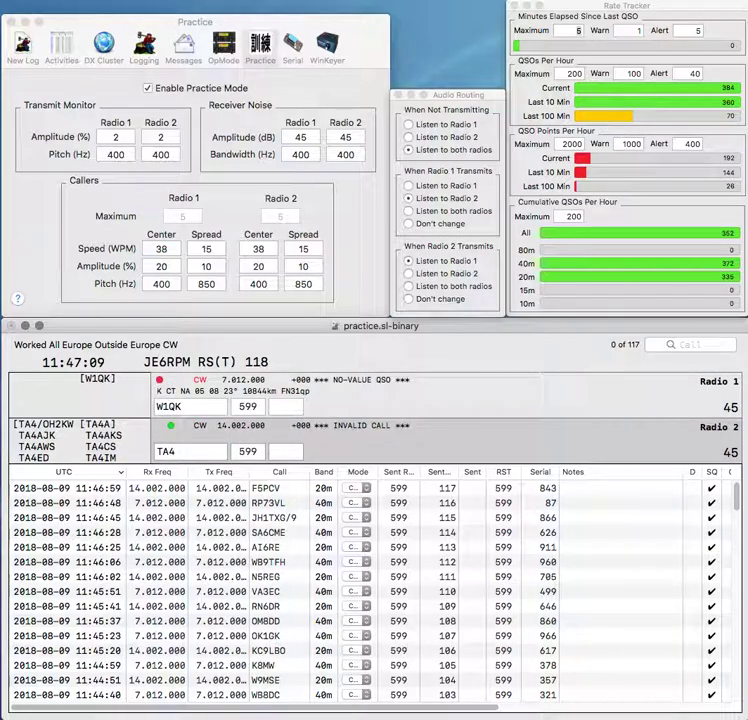
pyautogui.write('ED')
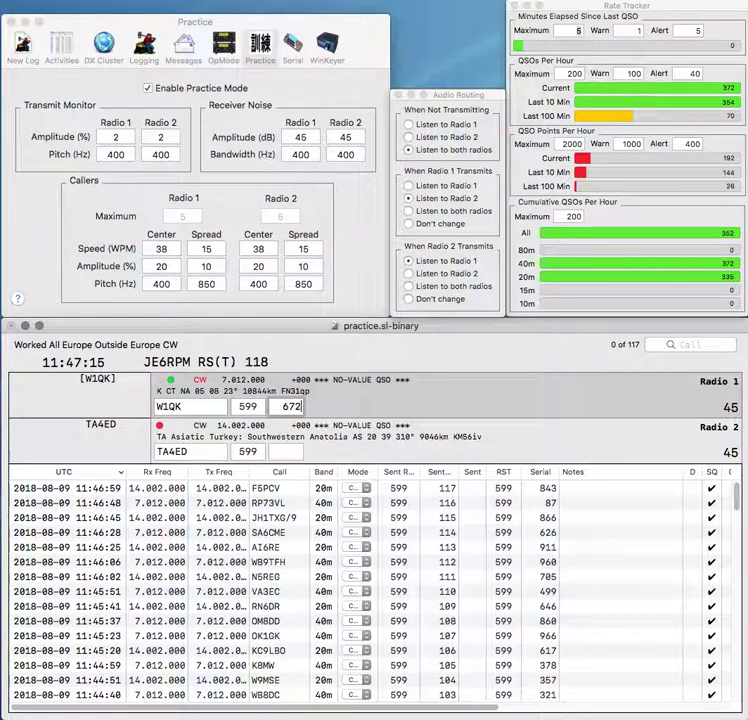
# Step: Log W1QK on Radio 1 with serial 672 and enter serial 509 for TA4ED on Radio 2, logging that contact too
pyautogui.press('Return')
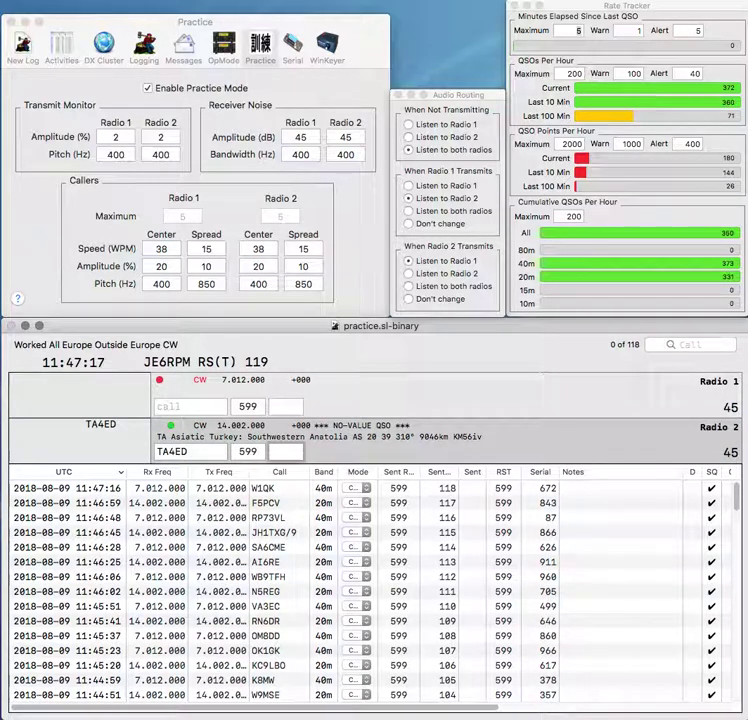
pyautogui.write('509')
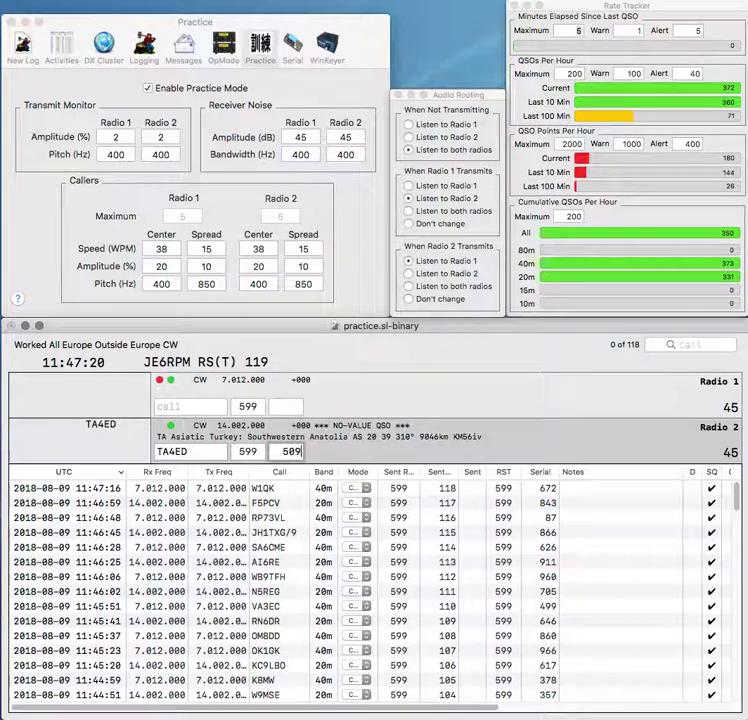
pyautogui.press('Return')
# Step: Enter the partial call WL on Radio 1 and the partial call RC18 on Radio 2
pyautogui.write('W')
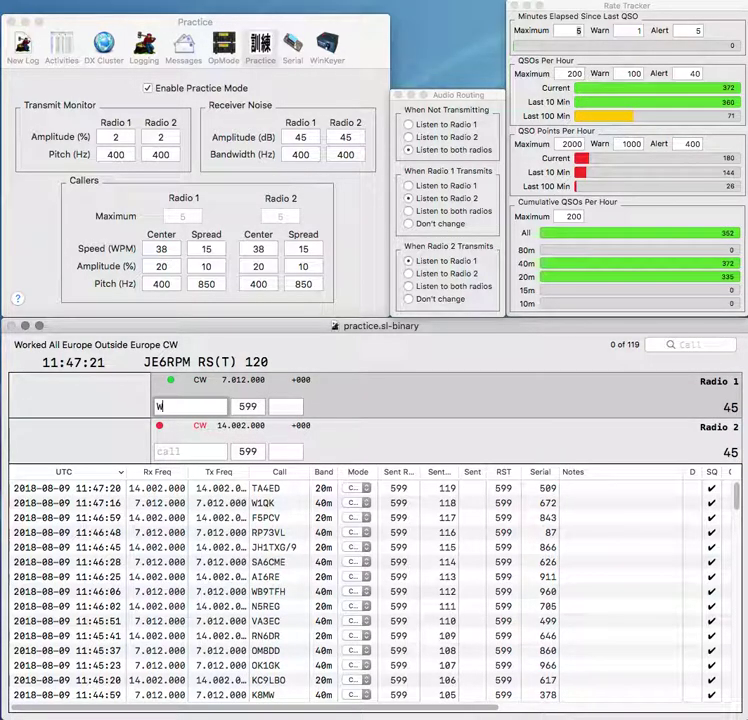
pyautogui.write('L')
pyautogui.press('Return')
pyautogui.write('RC18')
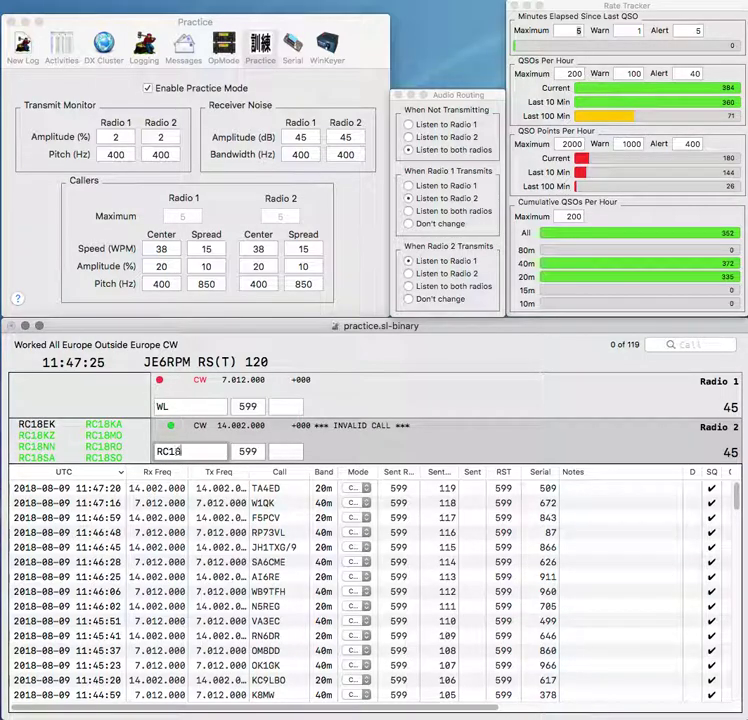
pyautogui.press('Return')
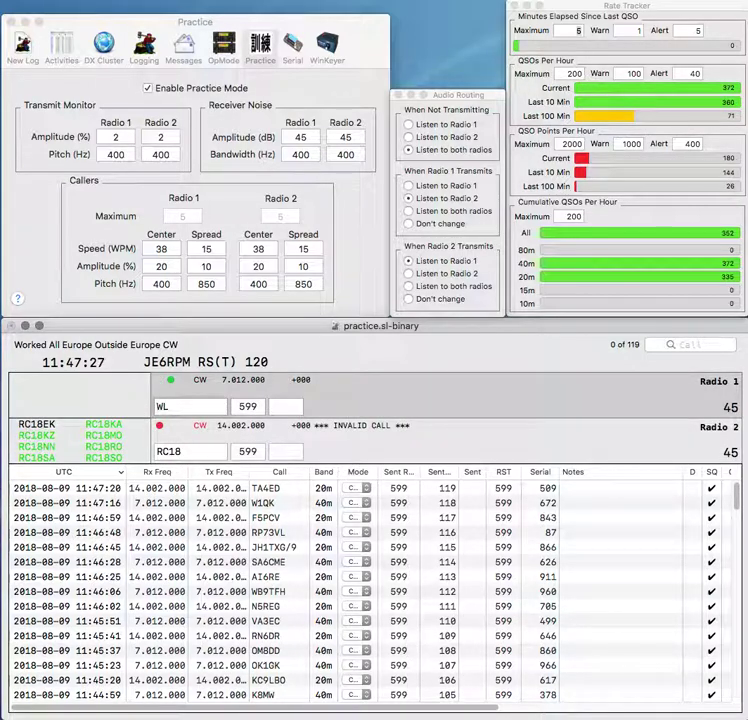
# Step: Change the Radio 1 partial call to JL, completing it as K6JL, and complete the Radio 2 call as RC18KZ
pyautogui.write('J')
pyautogui.press('Return')
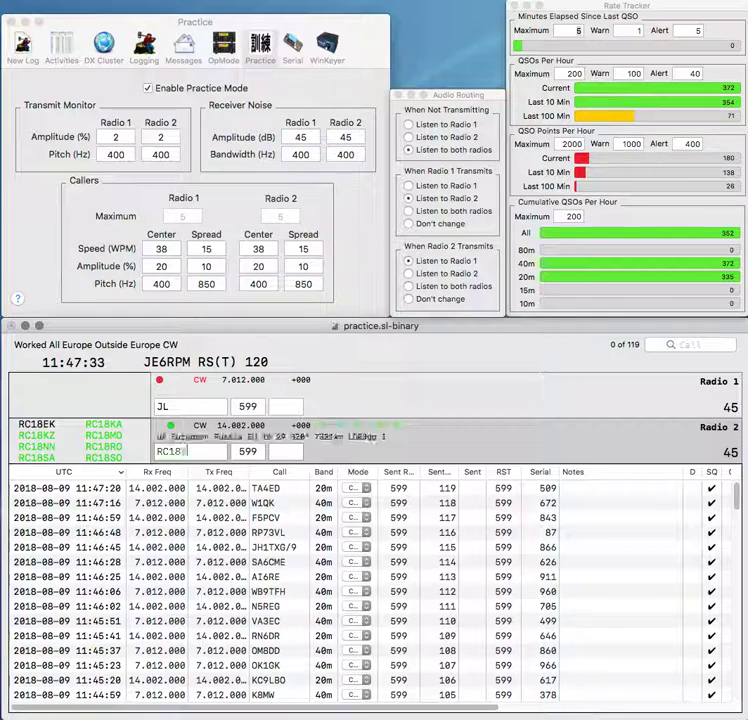
pyautogui.write('KZ')
pyautogui.press('Return')
pyautogui.write('K')
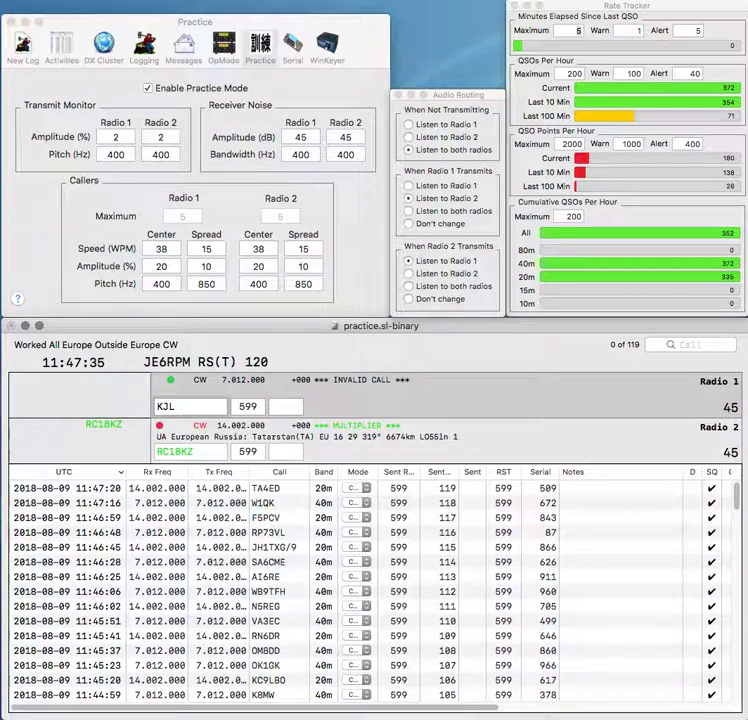
pyautogui.write('6')
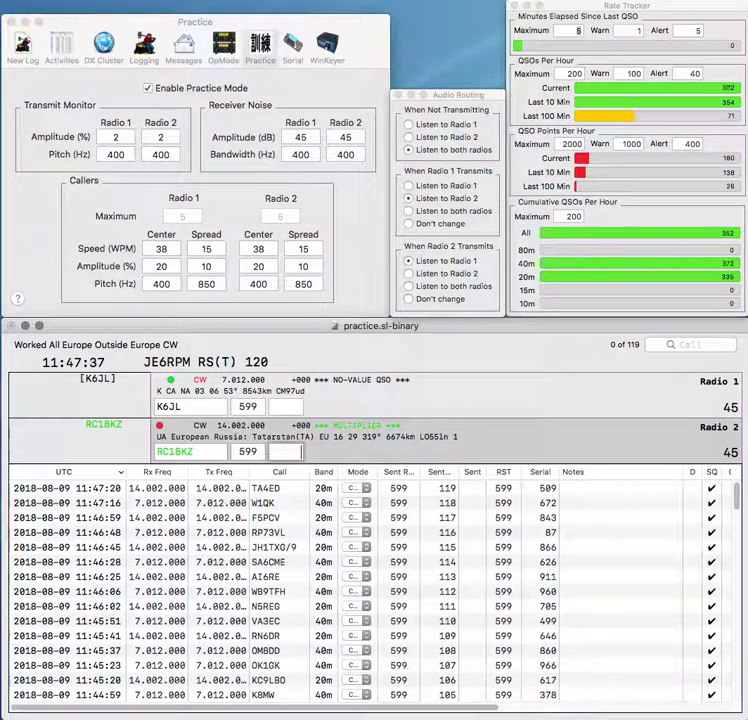
pyautogui.press('Return')
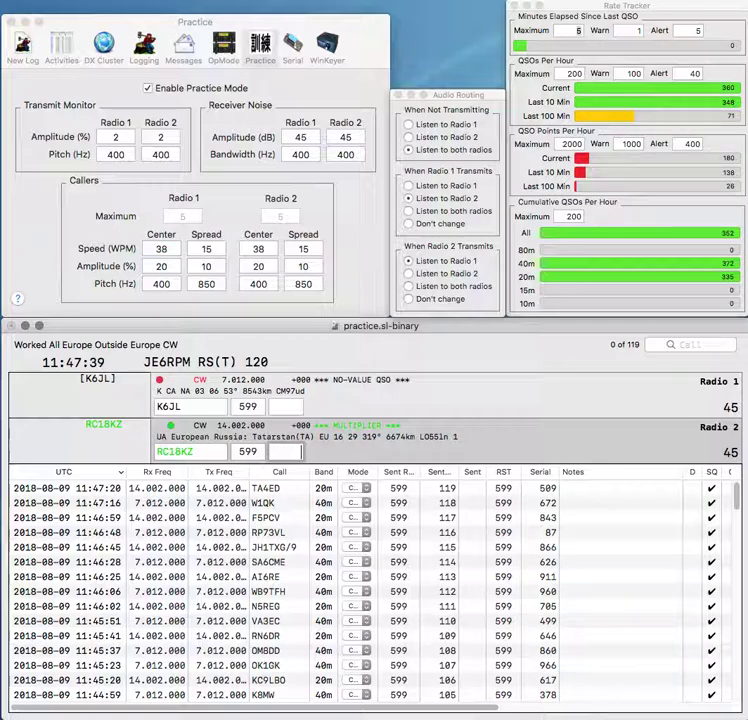
# Step: Log RC18KZ on Radio 2 with serial 30 and K6JL on Radio 1 with serial 396
pyautogui.write('30')
pyautogui.press('Return')
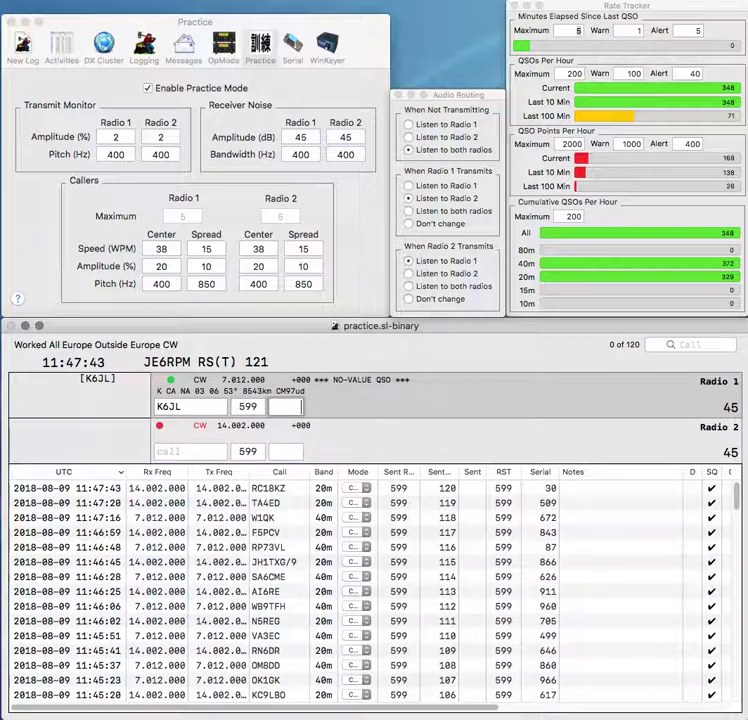
pyautogui.write('396')
pyautogui.press('Return')
# Step: Enter the partial call SEX on Radio 2 and the partial call U on Radio 1
pyautogui.write('W')
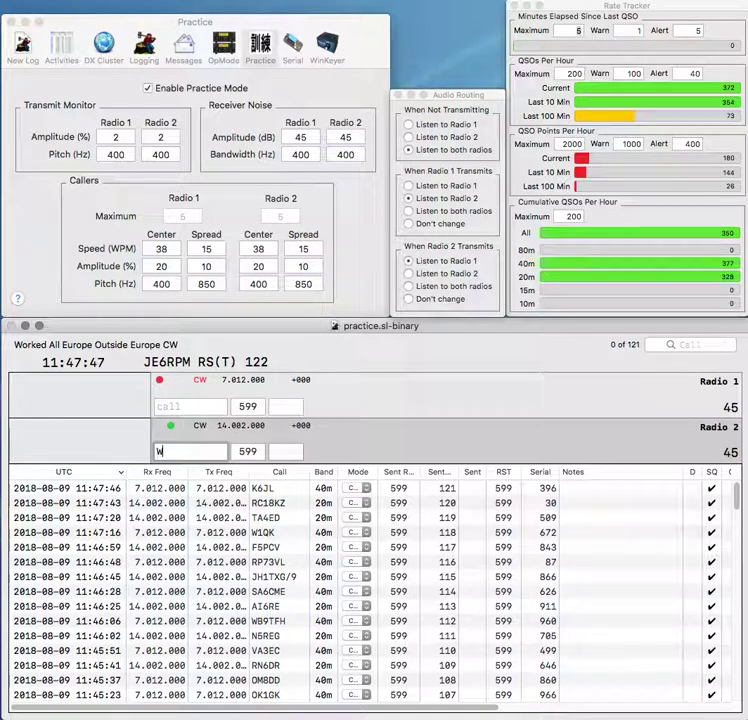
pyautogui.write('K9SEX')
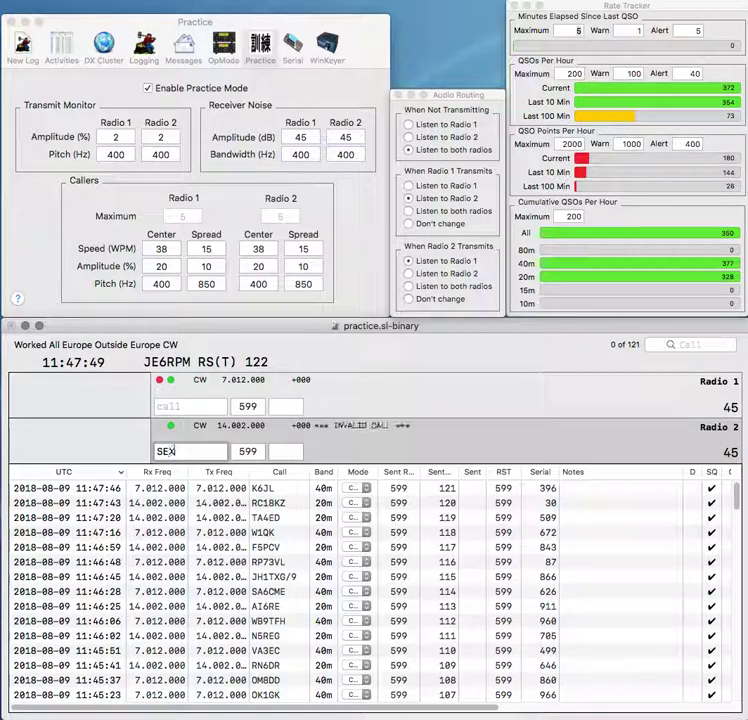
pyautogui.press('Return')
pyautogui.write('F')
pyautogui.press('BackSpace')
pyautogui.write('U')
pyautogui.press('Return')
pyautogui.write('2')
pyautogui.press('BackSpace')
pyautogui.write('2M0S')
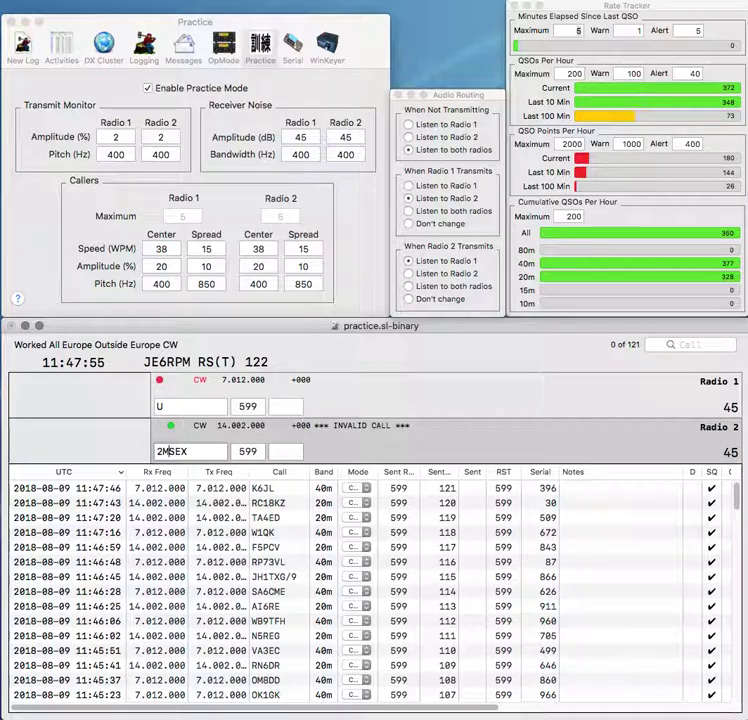
pyautogui.write('P')
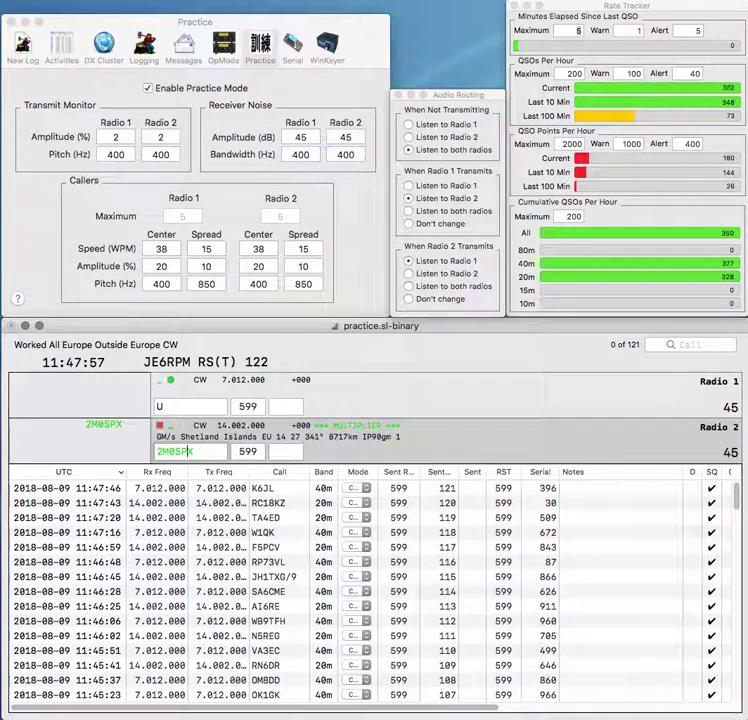
pyautogui.press('Return')
pyautogui.write('F')
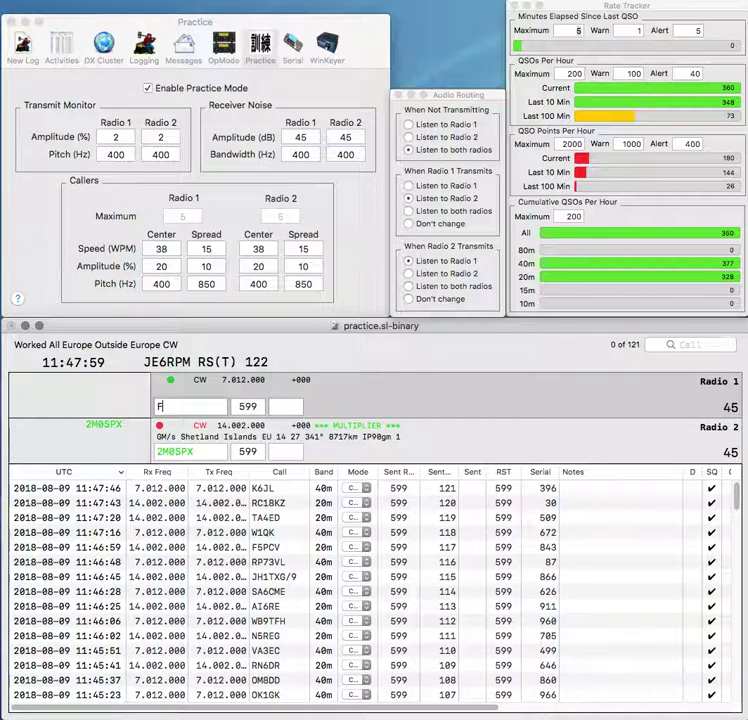
pyautogui.press('BackSpace')
pyautogui.write('R')
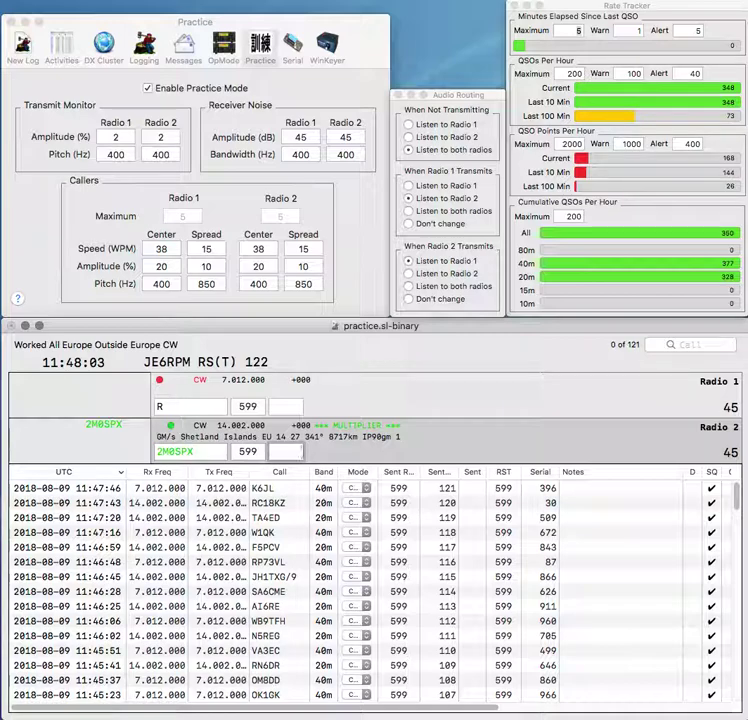
pyautogui.write('29')
pyautogui.press('Return')
# Step: Extend the partial call on Radio 1 to OE1R and enter KE8CU as the caller on Radio 2
pyautogui.write('OE1')
pyautogui.press('Return')
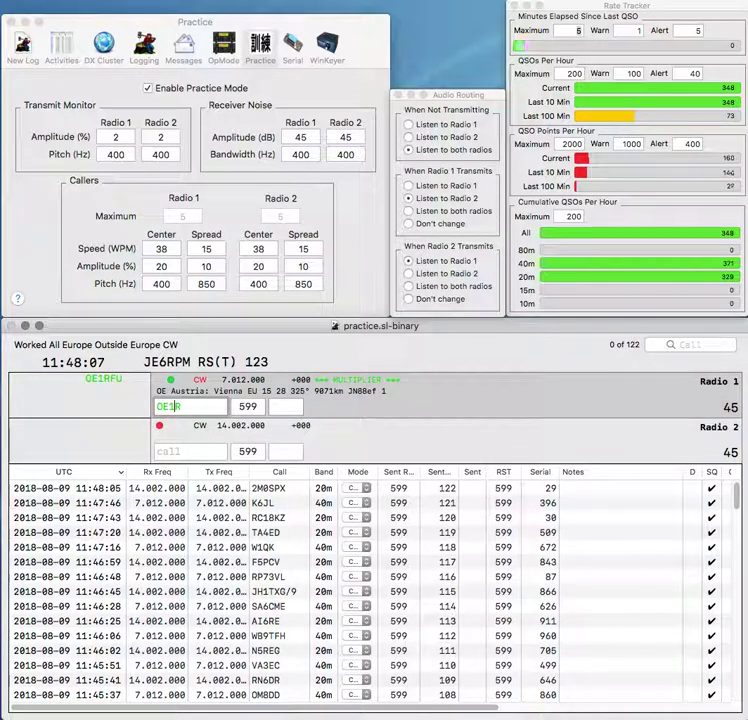
pyautogui.press('Down')
pyautogui.write('KE8K')
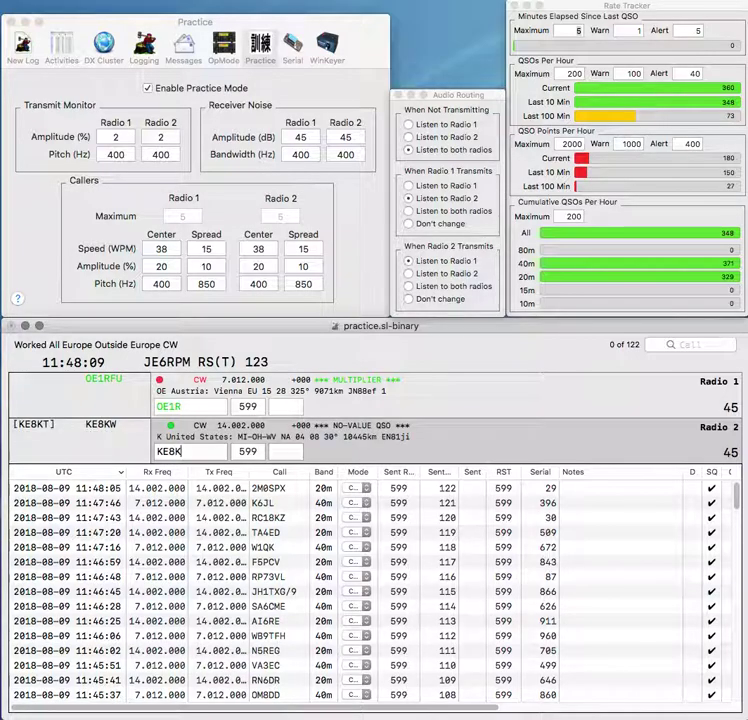
pyautogui.press('BackSpace')
pyautogui.write('CU')
pyautogui.press('Return')
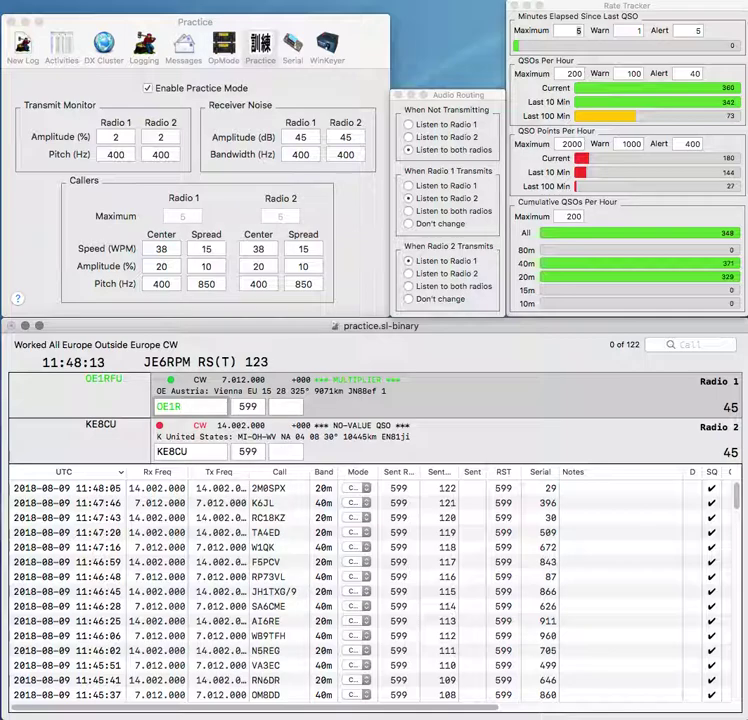
# Step: Complete the call sign as OE1RFU on Radio 1 and log KE8CU on Radio 2 with serial 489
pyautogui.write('U')
pyautogui.press('Return')
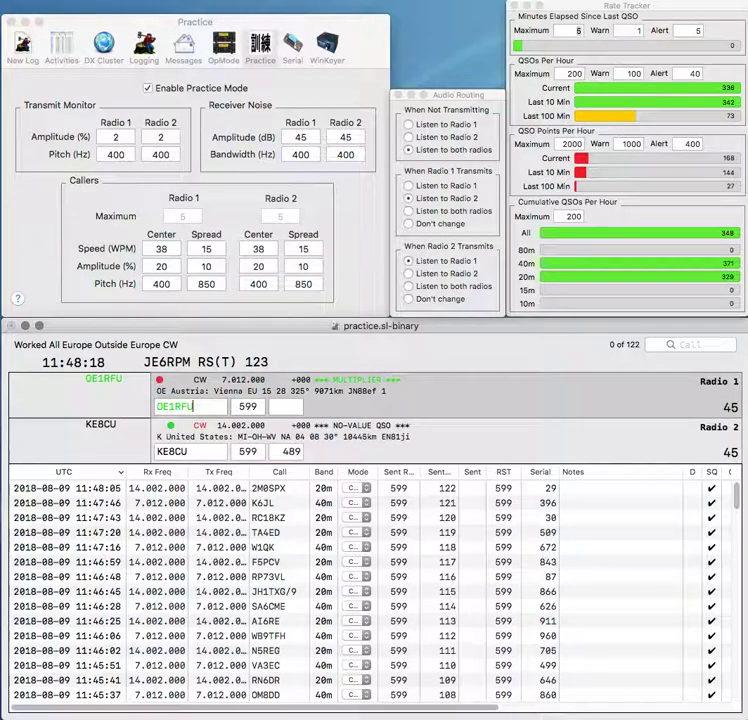
pyautogui.press('Return')
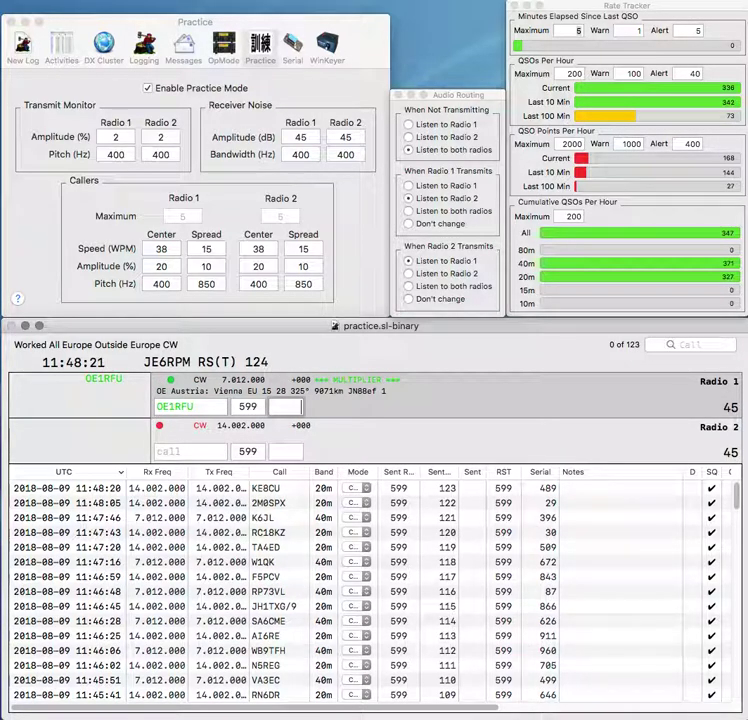
pyautogui.write('757')
pyautogui.press('Return')
pyautogui.write('SP1C')
pyautogui.press('Return')
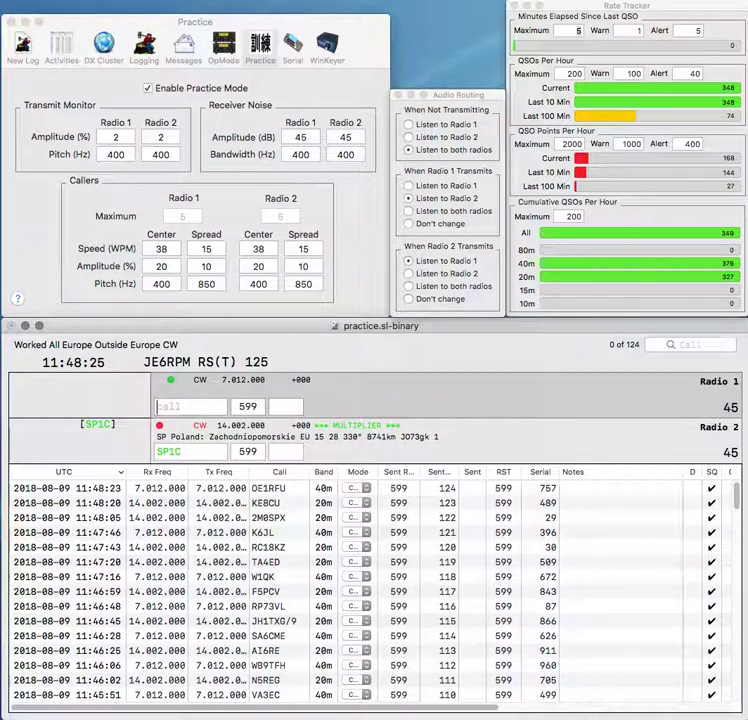
# Step: Enter JA6GPR as the caller on Radio 1 and log SP1C on Radio 2 with serial 653
pyautogui.write('JA6A')
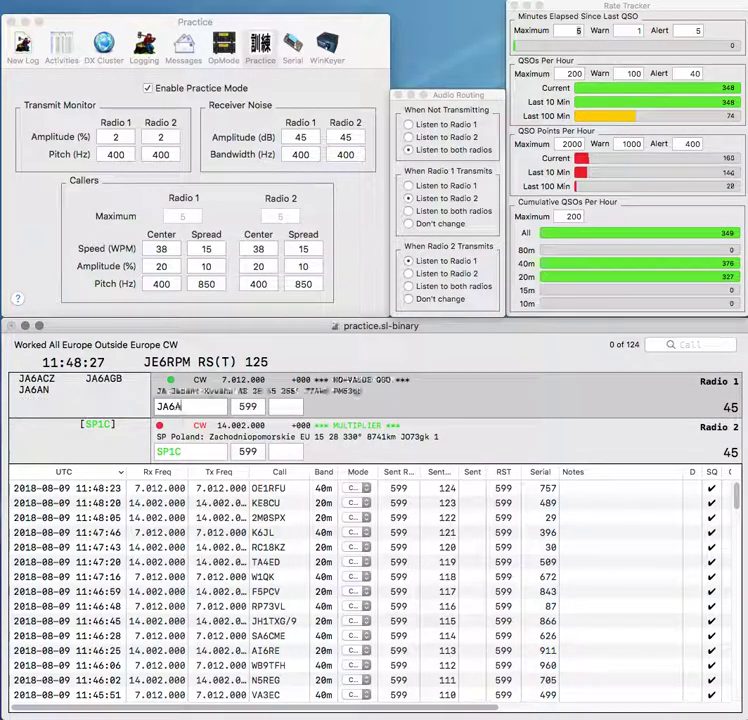
pyautogui.press('BackSpace')
pyautogui.write('G')
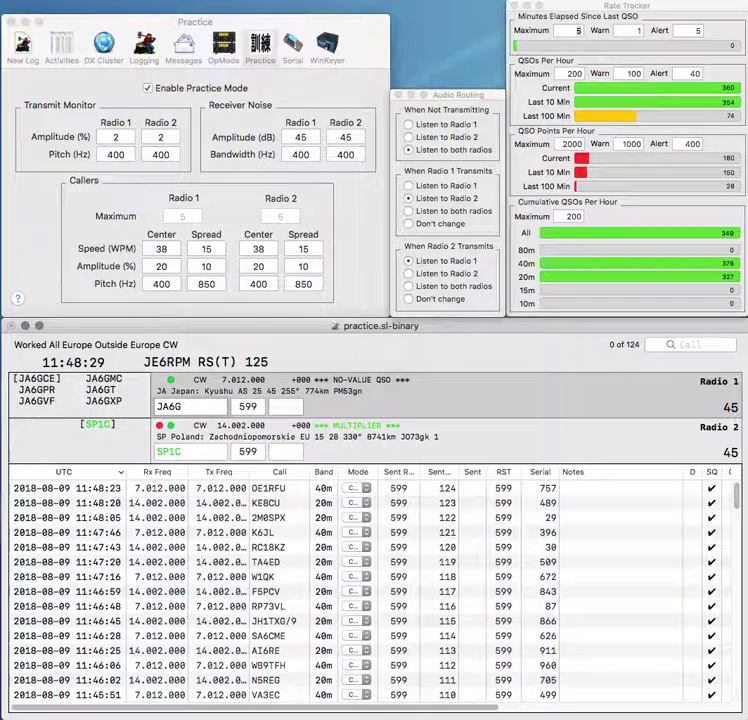
pyautogui.write('PR')
pyautogui.press('Return')
pyautogui.write('64')
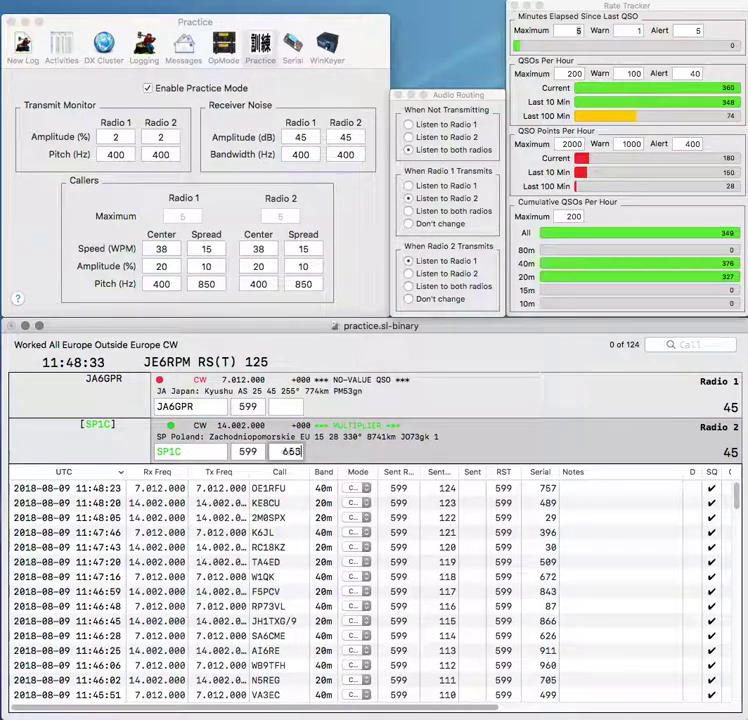
pyautogui.write('3')
pyautogui.press('Return')
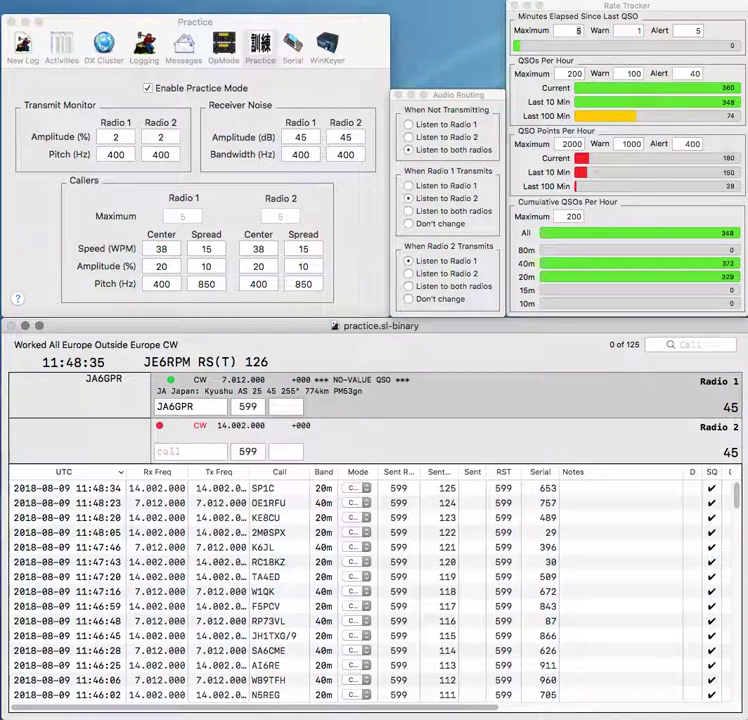
# Step: Correct the call sign on Radio 1 to JA6ZPR and enter W3BC as the caller on Radio 2
pyautogui.press('space')
pyautogui.press('Left')
pyautogui.press('Left')
pyautogui.press('BackSpace')
pyautogui.write('Z')
pyautogui.press('Return')
pyautogui.write('BC')
pyautogui.write('W3')
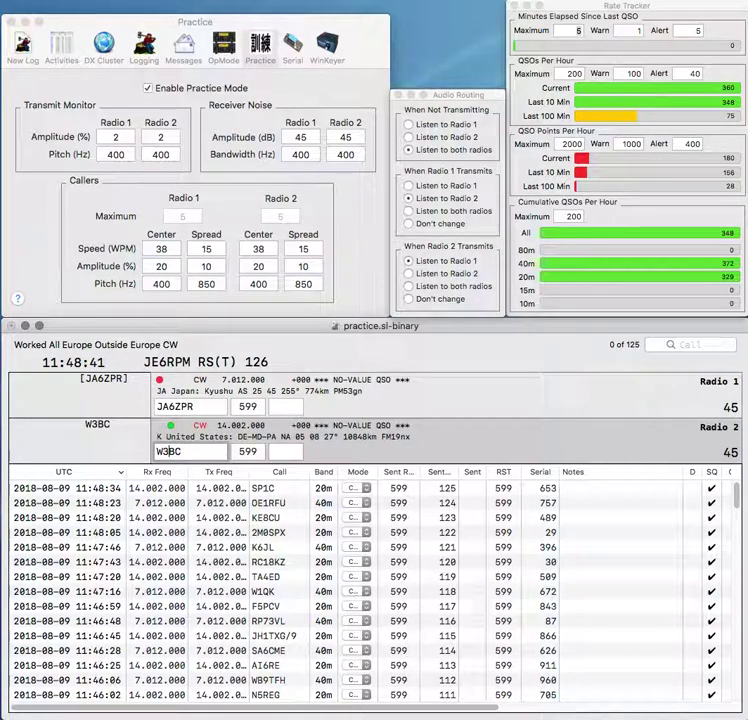
pyautogui.press('Return')
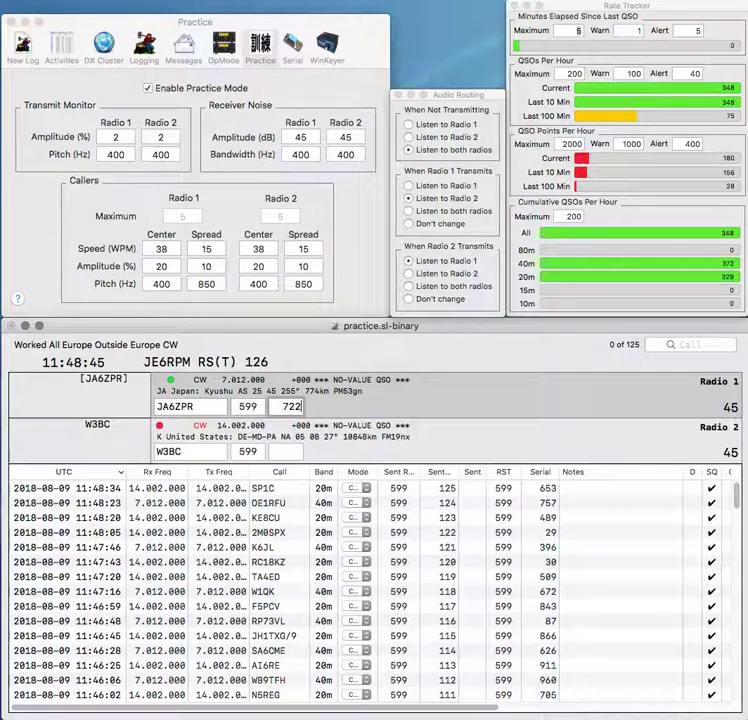
pyautogui.press('Return')
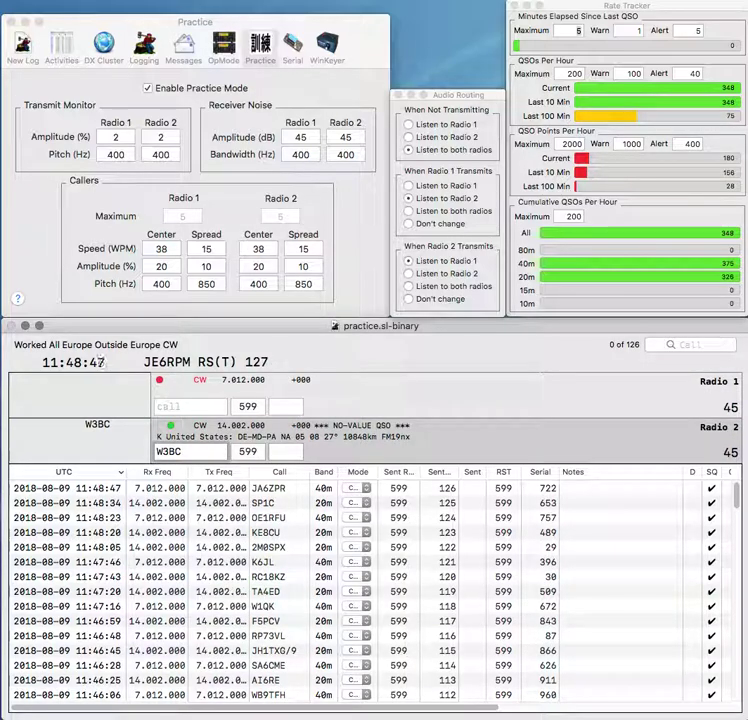
pyautogui.write('2')
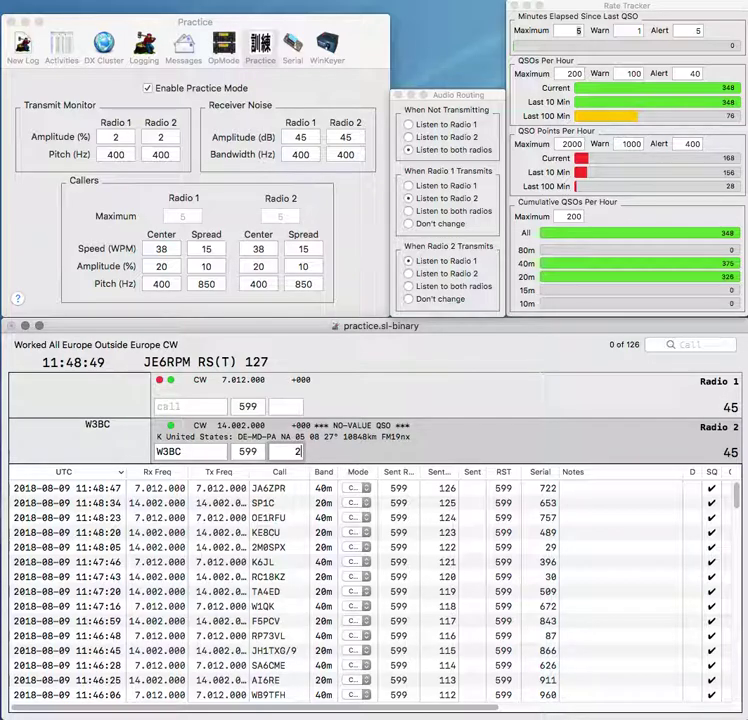
pyautogui.write('22')
pyautogui.press('Return')
pyautogui.write('UM')
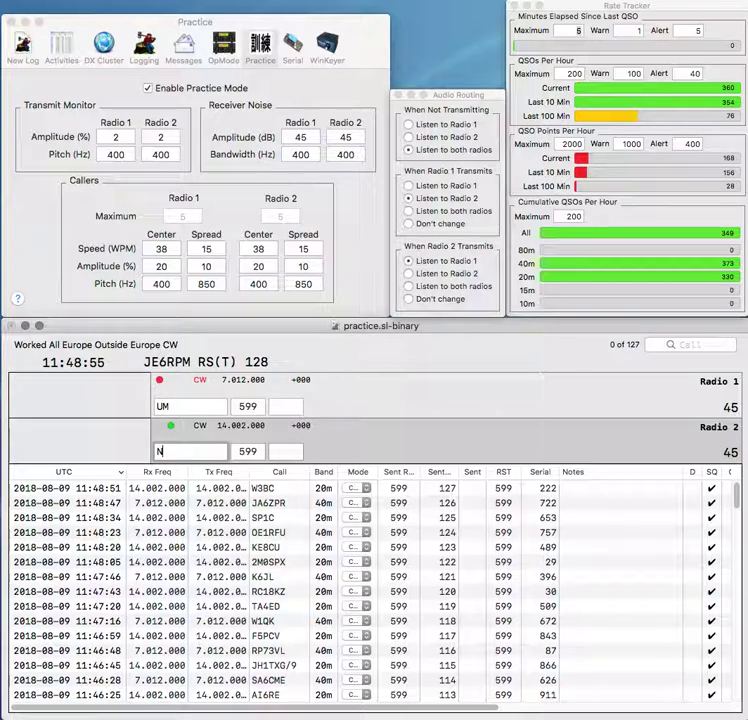
pyautogui.press('Up')
pyautogui.write('EA3')
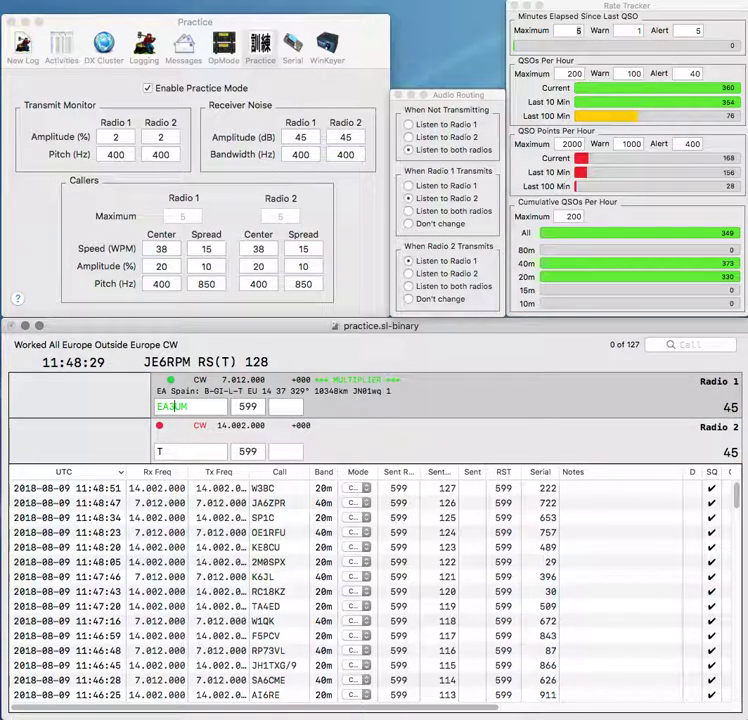
pyautogui.press('Delete')
pyautogui.write('V')
pyautogui.press('Return')
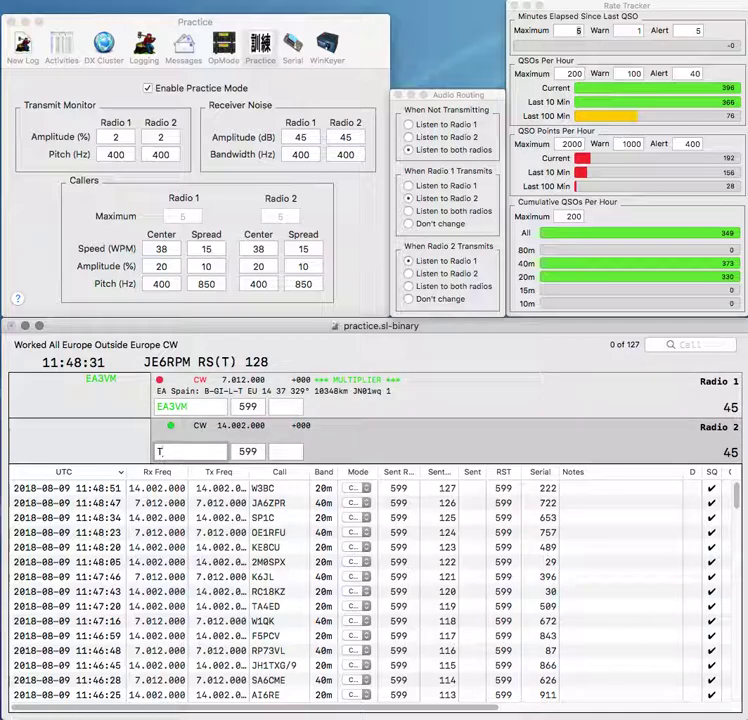
pyautogui.write('N4BAT')
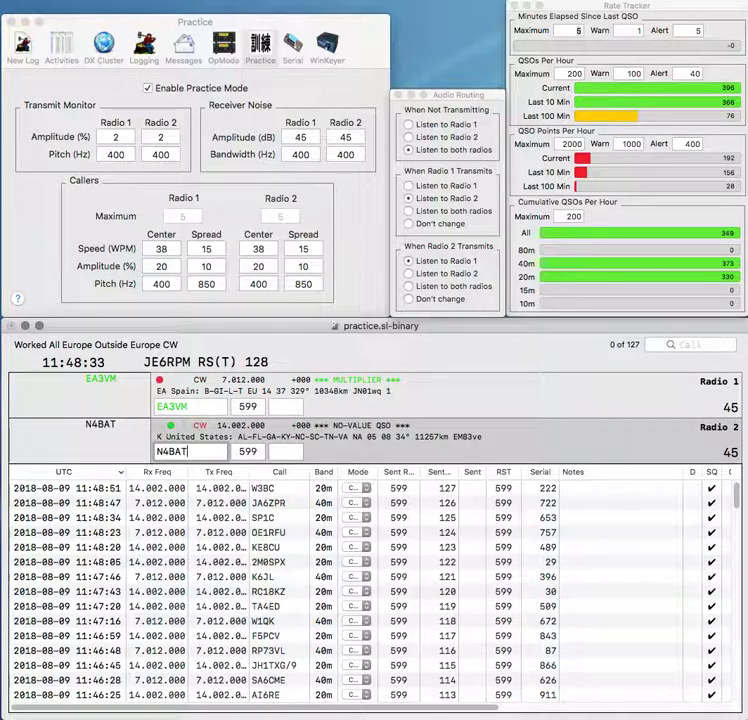
pyautogui.press('Return')
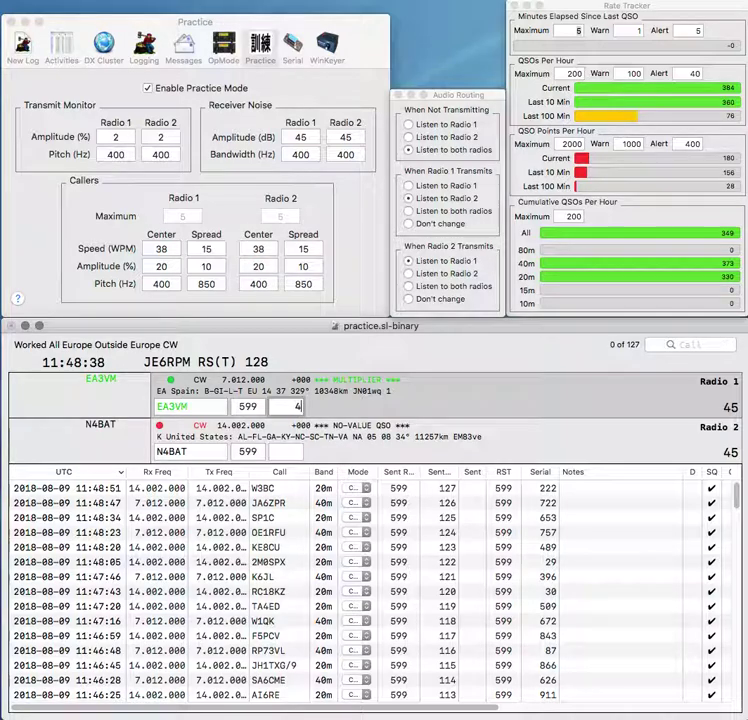
pyautogui.press('Return')
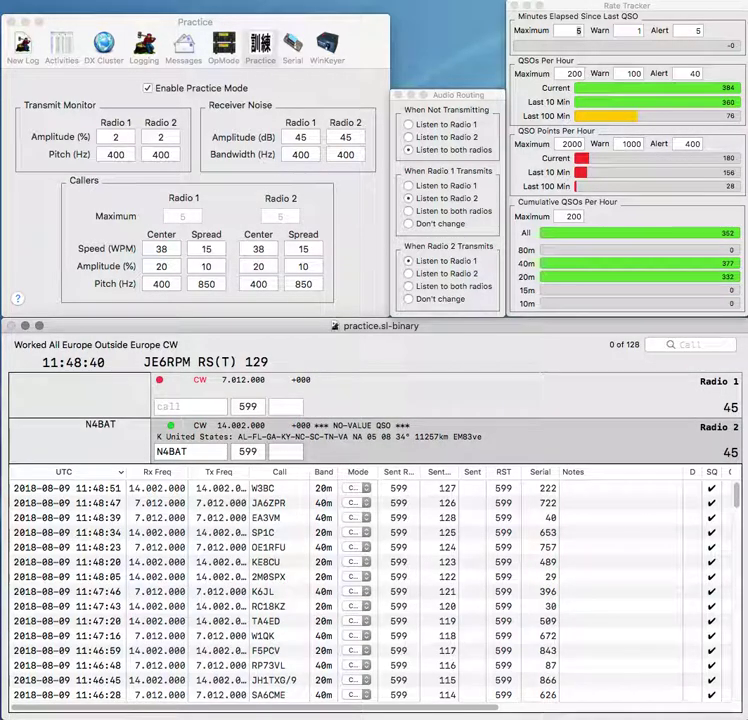
pyautogui.write('337')
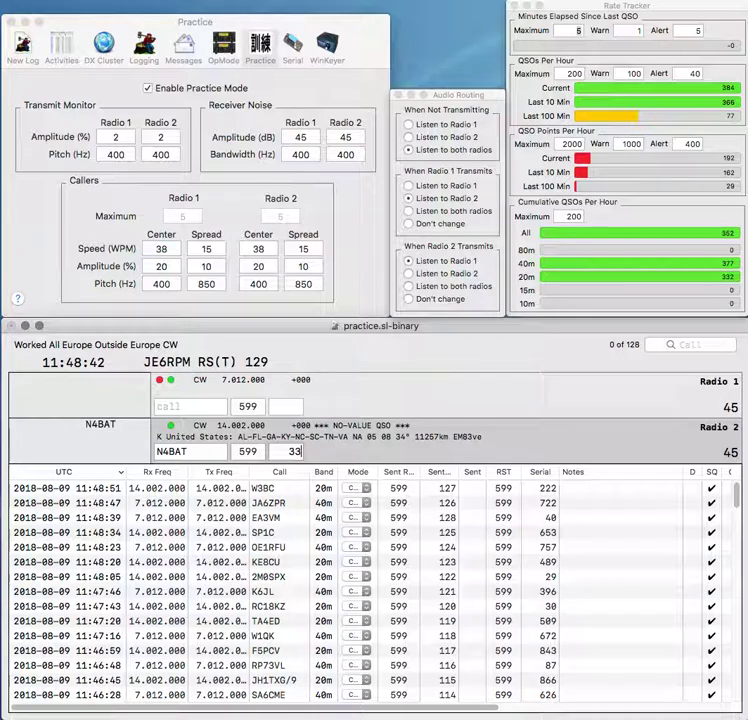
pyautogui.press('Return')
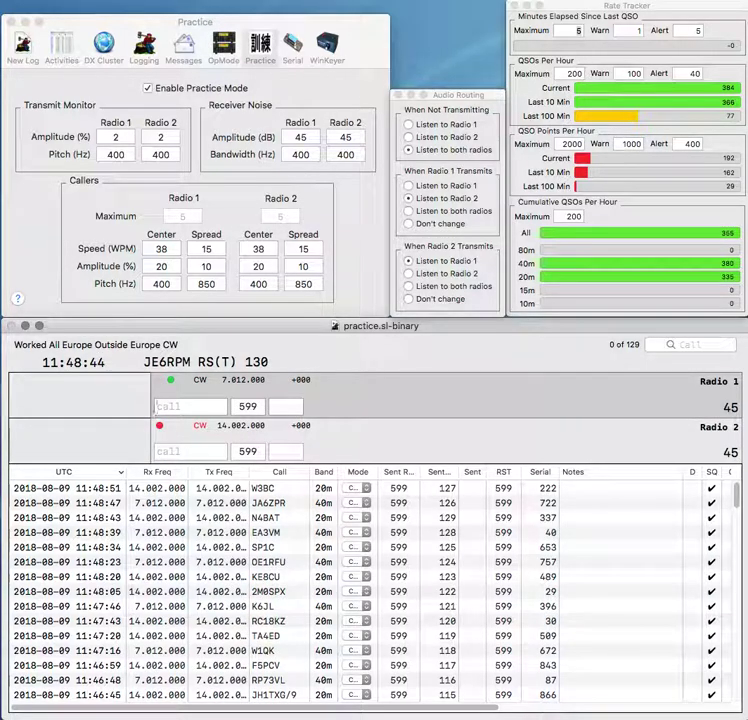
pyautogui.write('XF')
pyautogui.press('Return')
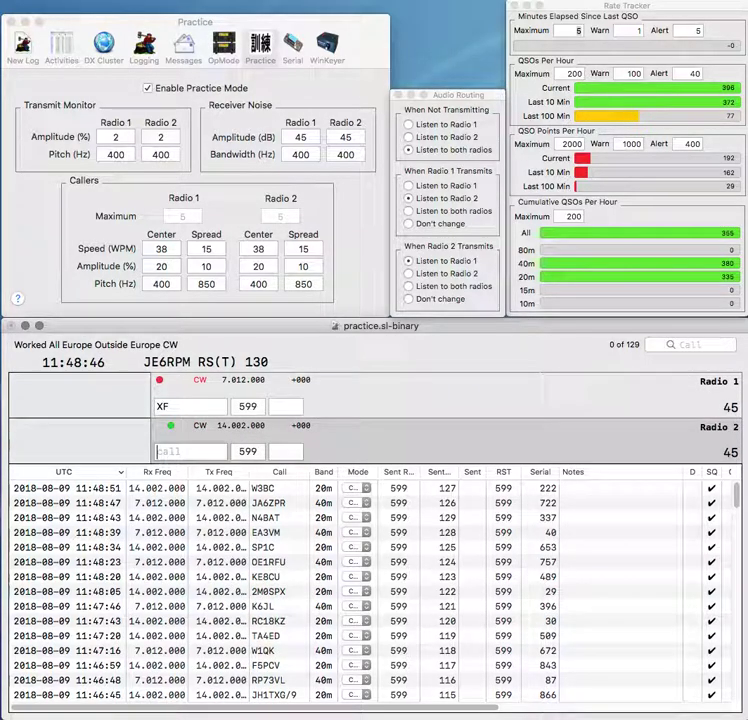
pyautogui.write('SP6K')
pyautogui.press('\\')
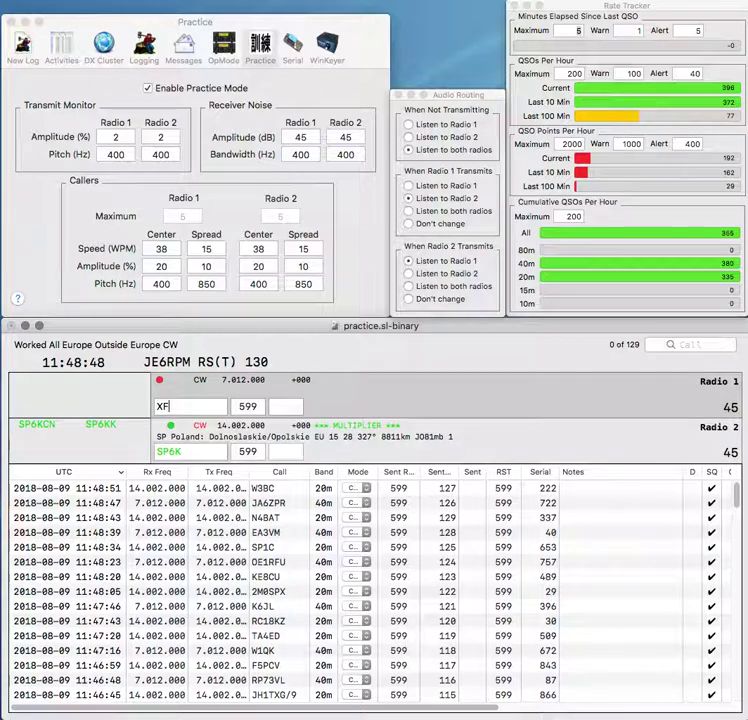
pyautogui.write('LZ2')
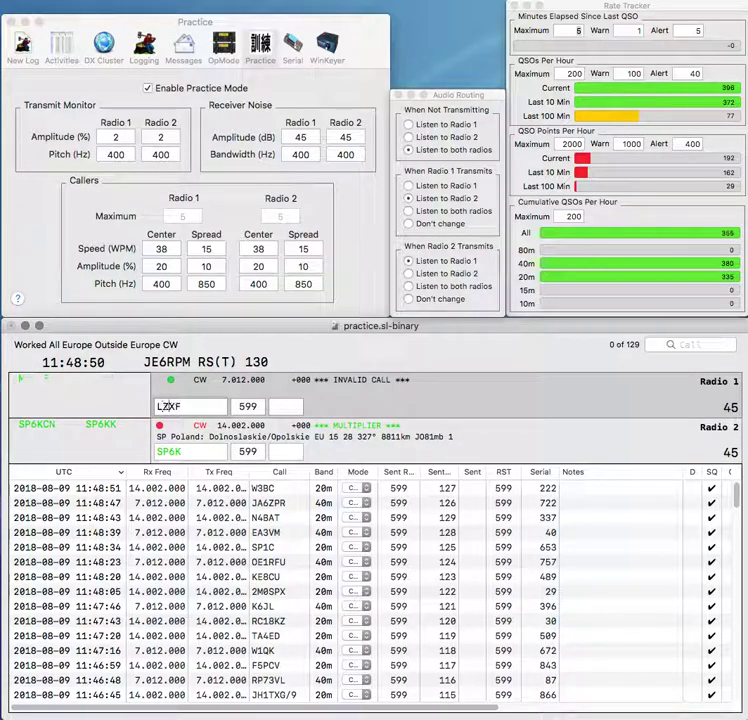
pyautogui.press('\\')
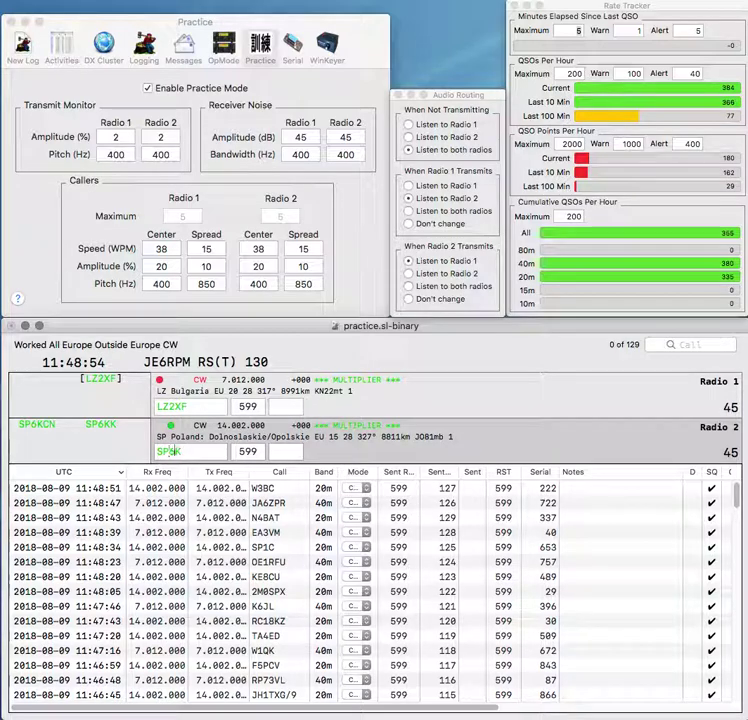
# Step: Change the call sign on Radio 2 to HP6K and log LZ2XF on Radio 1 with serial 365
pyautogui.press('BackSpace')
pyautogui.write('H')
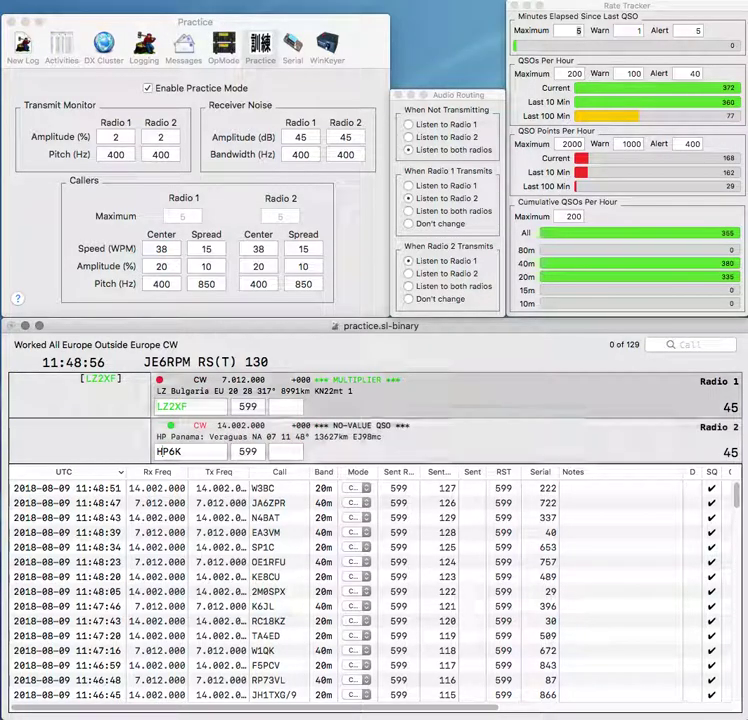
pyautogui.press('\\')
pyautogui.press('Tab')
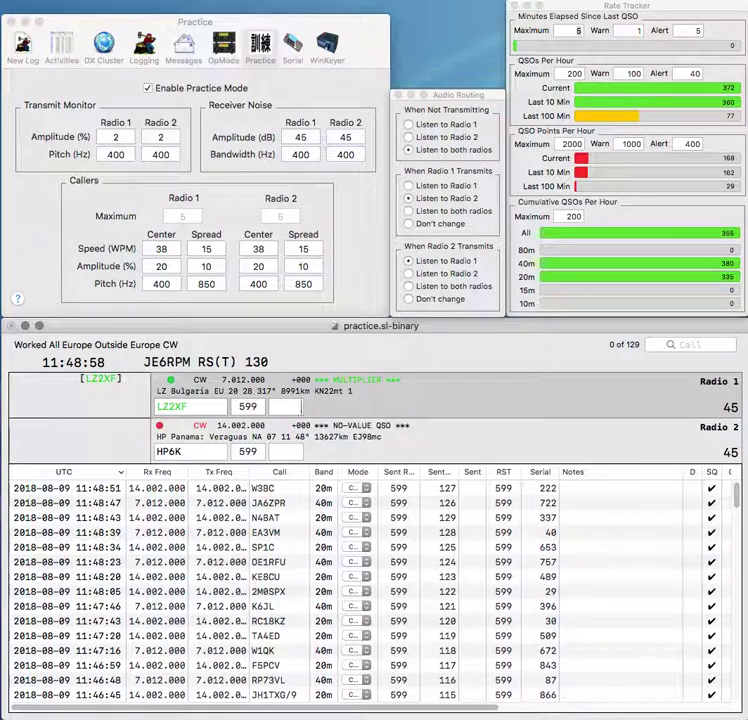
pyautogui.write('365')
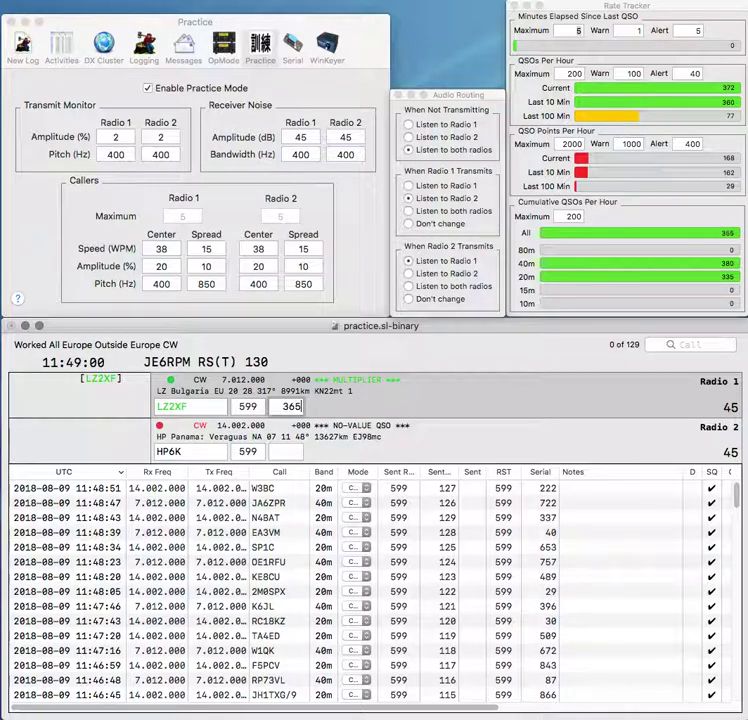
pyautogui.press('Return')
# Step: Change the call sign on Radio 2 to SP6K and enter the partial call EK on Radio 1
pyautogui.press('BackSpace')
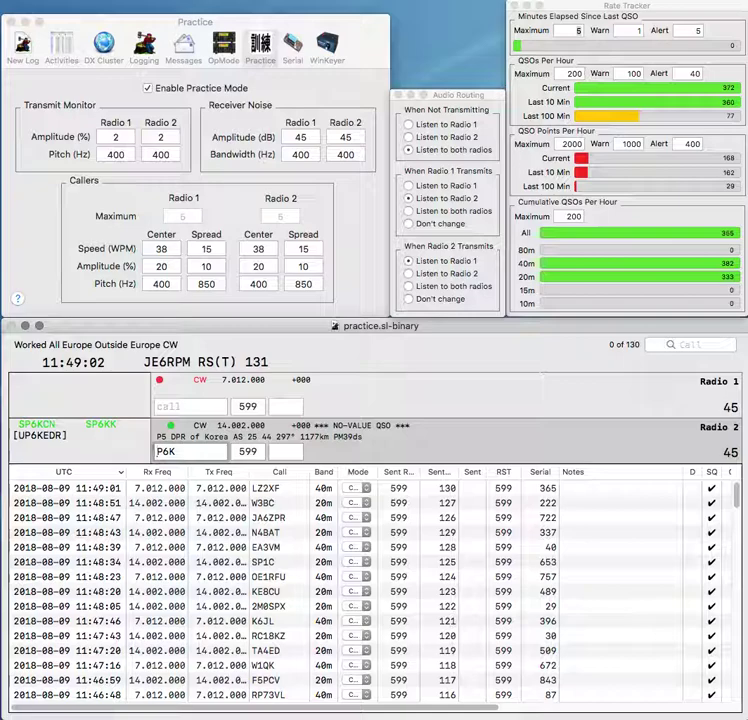
pyautogui.write('S')
pyautogui.press('Return')
pyautogui.write('EK')
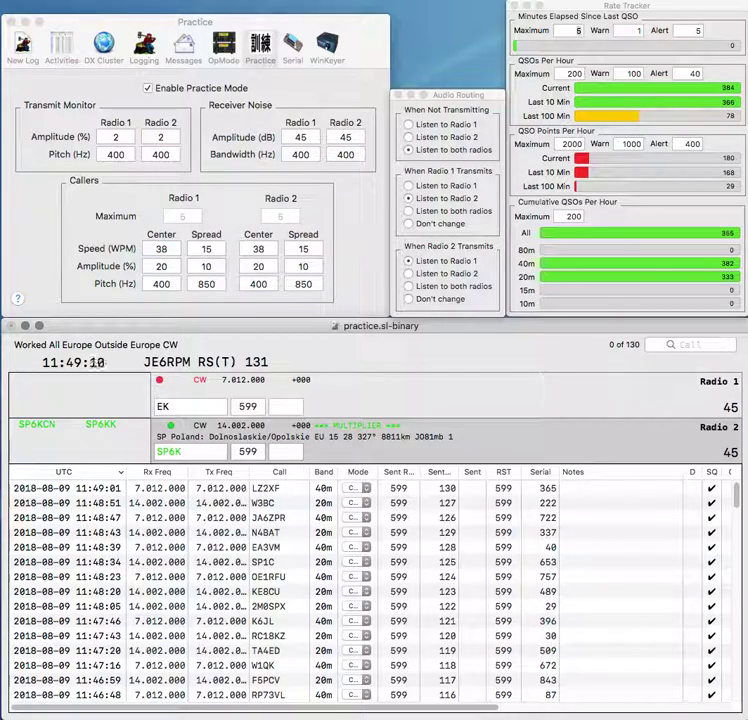
# Step: Change the call sign on Radio 2 to HP6K and complete the partial call on Radio 1 as 6B1EK
pyautogui.write('H')
pyautogui.press('Delete')
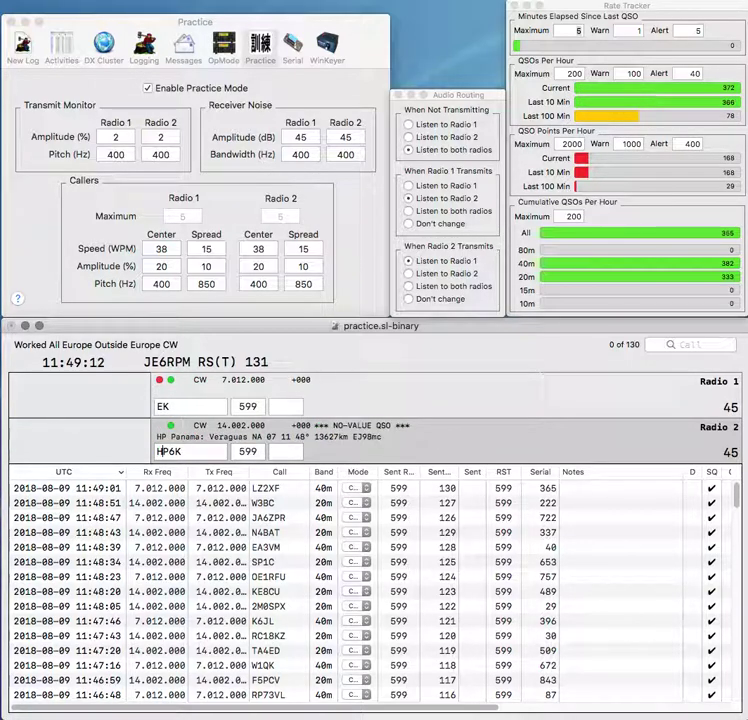
pyautogui.press('\\')
pyautogui.press('Left')
pyautogui.press('Left')
pyautogui.write('1')
pyautogui.press('Left')
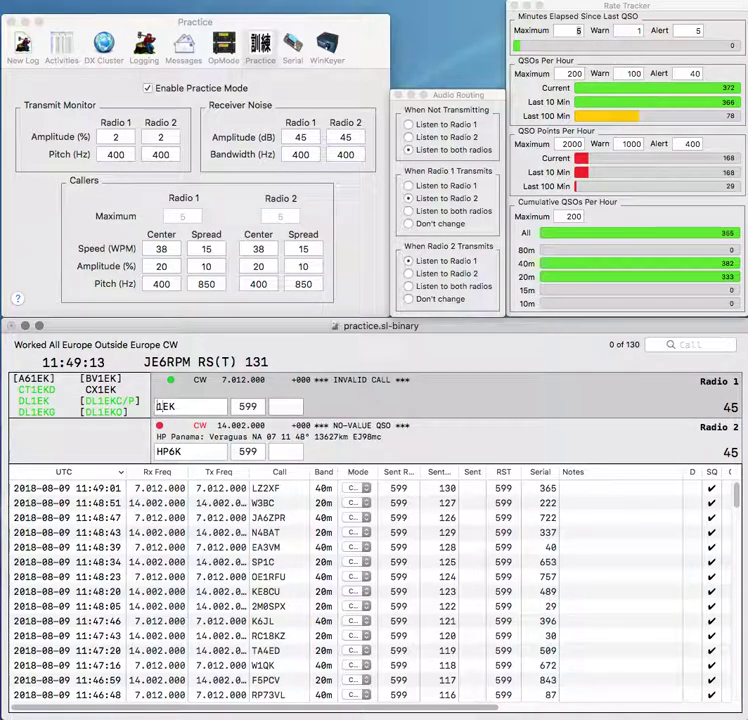
pyautogui.press('Home')
pyautogui.write('6B')
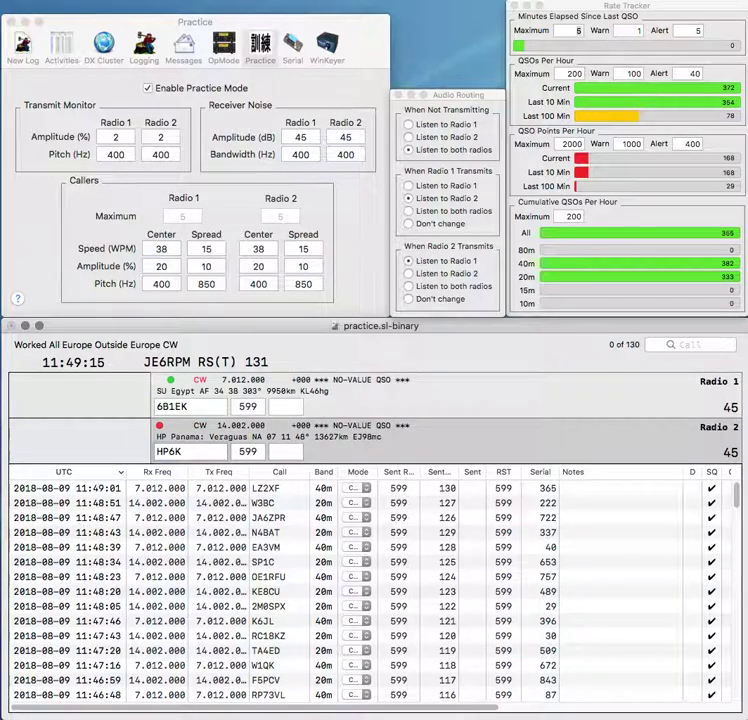
pyautogui.click(163, 451)
pyautogui.press('Delete')
pyautogui.write('F')
pyautogui.click(157, 406)
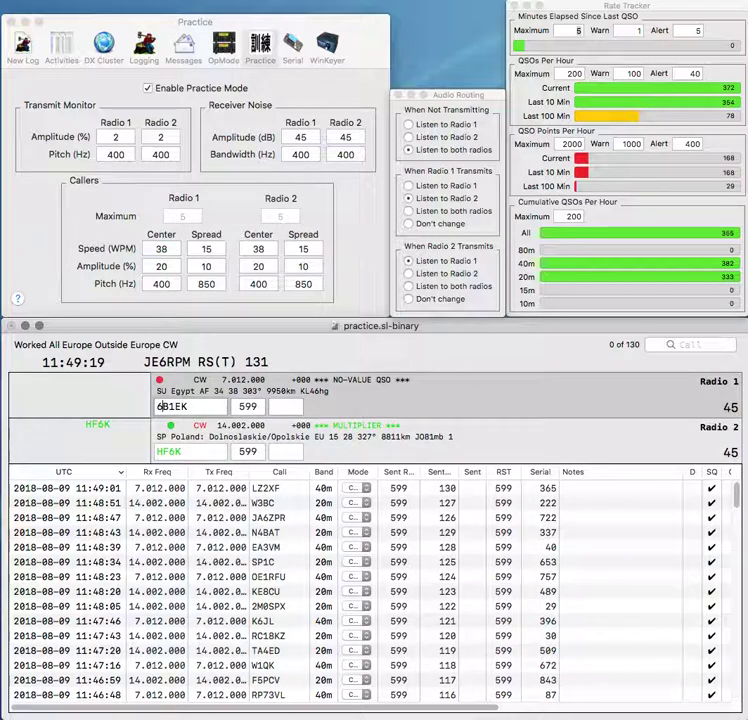
pyautogui.press('BackSpace')
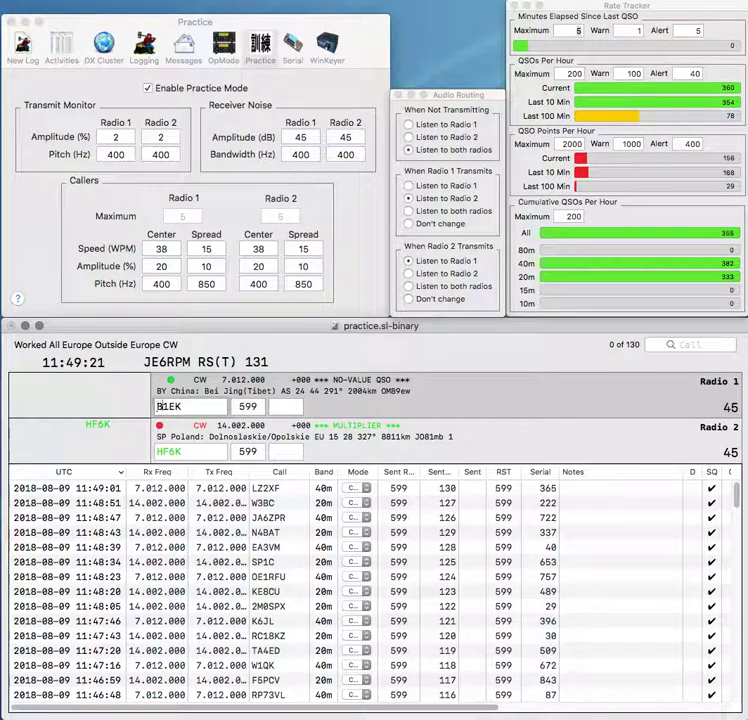
pyautogui.write('V')
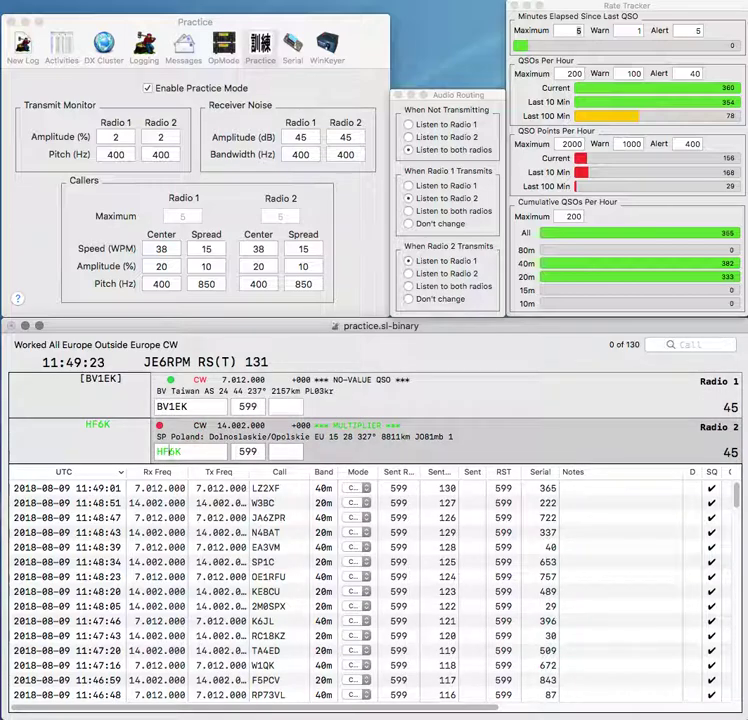
# Step: Log HF6K on Radio 2 with serial 211 and BV1EK on Radio 1 with serial 545
pyautogui.click(175, 451)
pyautogui.press('Tab')
pyautogui.write('211')
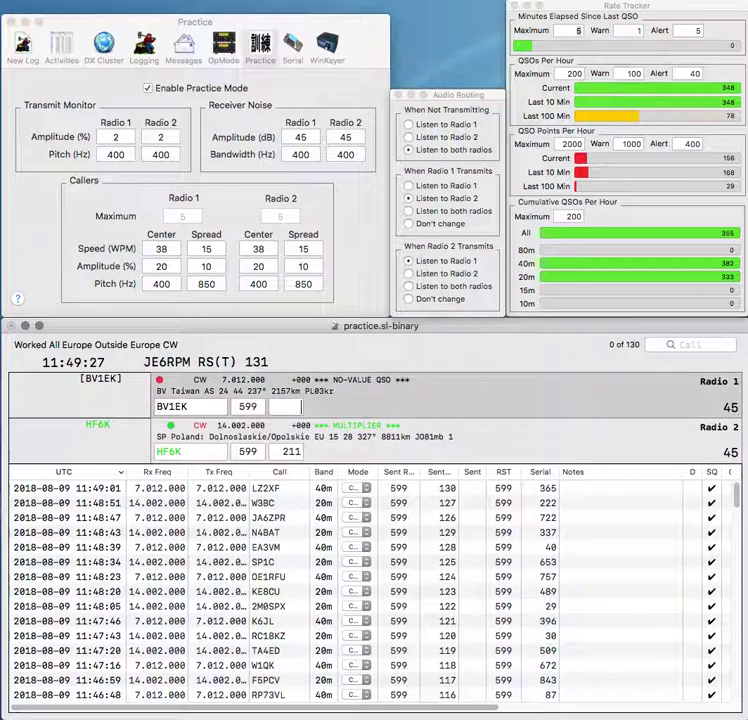
pyautogui.press('Return')
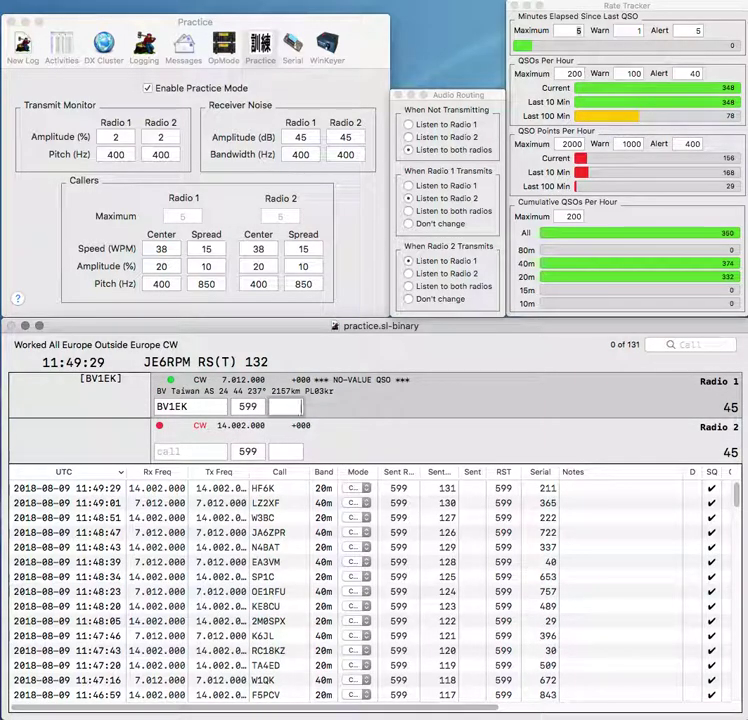
pyautogui.write('5')
pyautogui.press('Return')
pyautogui.write('WU6X')
pyautogui.press('Return')
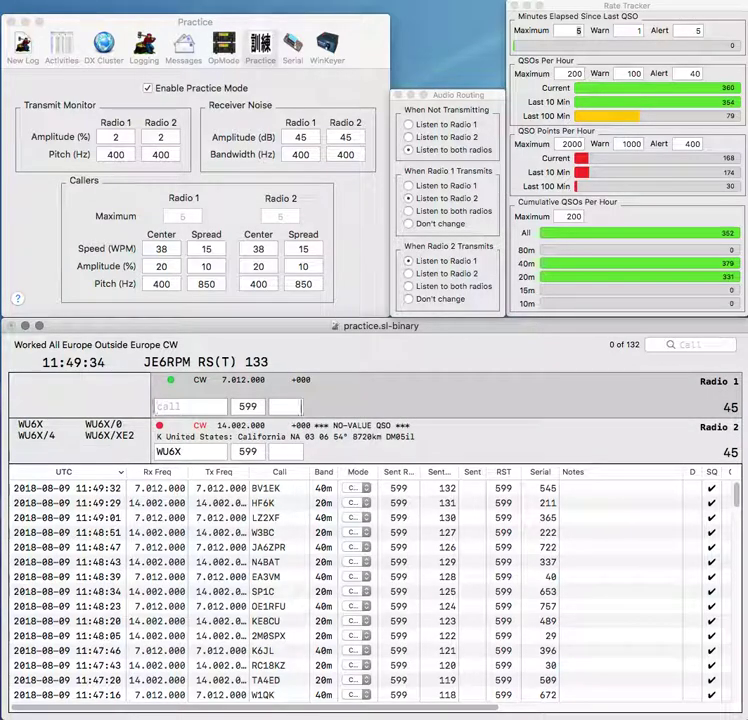
pyautogui.write('W')
pyautogui.press('Tab')
pyautogui.press('space')
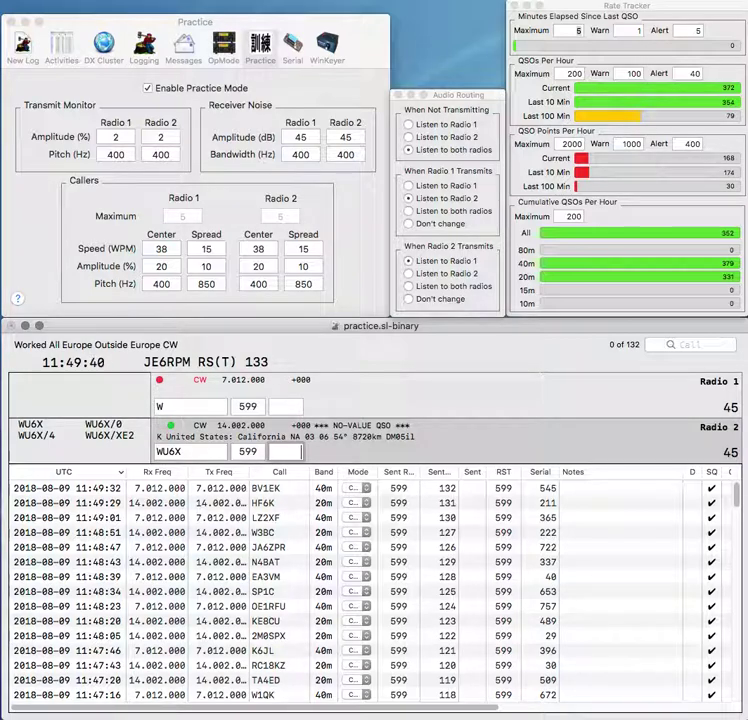
pyautogui.write('486')
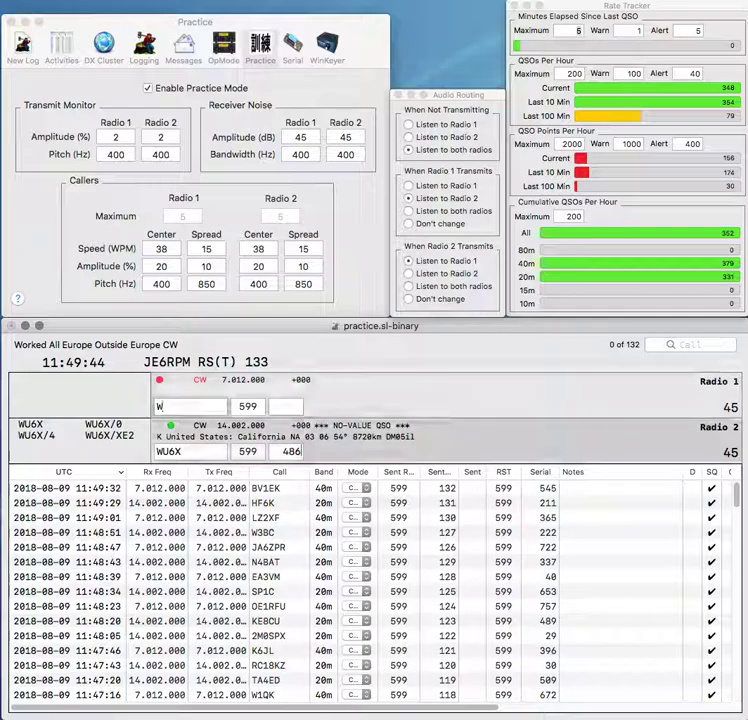
pyautogui.press('Return')
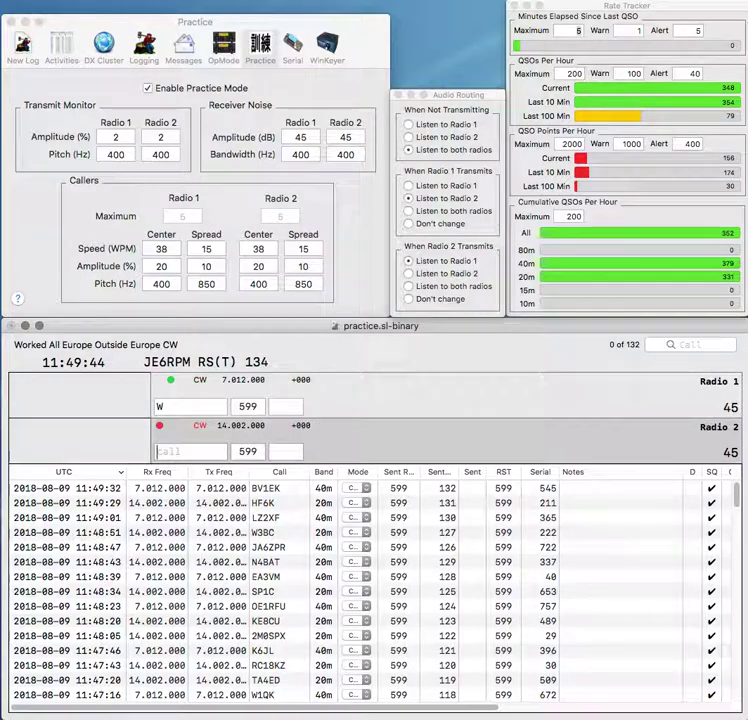
pyautogui.write('W')
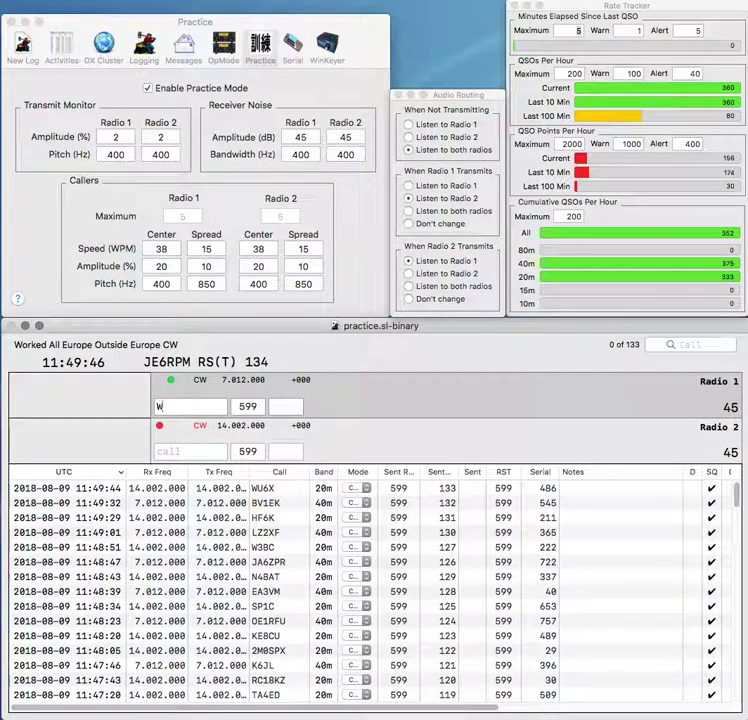
pyautogui.write('8KRZ')
pyautogui.press('Return')
pyautogui.write('O')
pyautogui.press('BackSpace')
pyautogui.write('PBE')
pyautogui.press('Home')
pyautogui.write('G0')
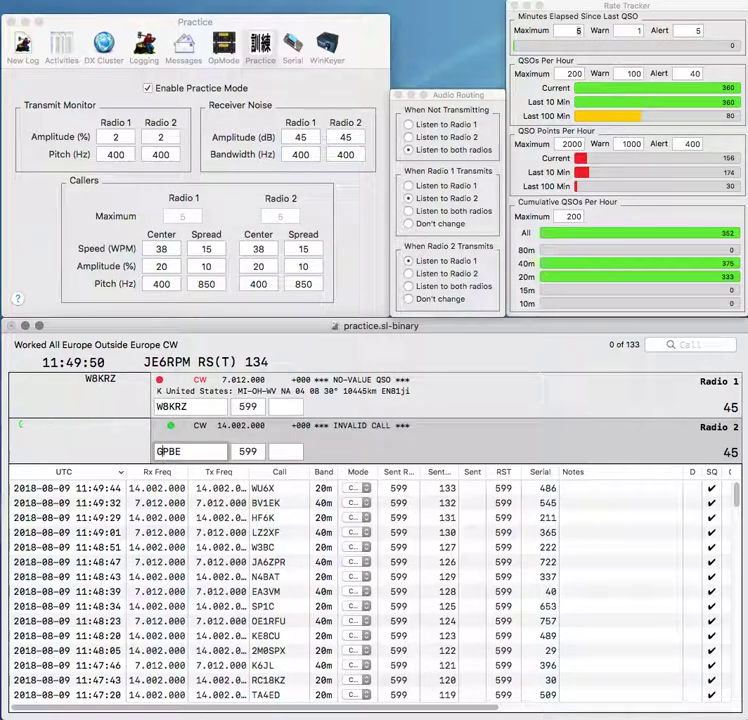
pyautogui.press('Return')
pyautogui.press('space')
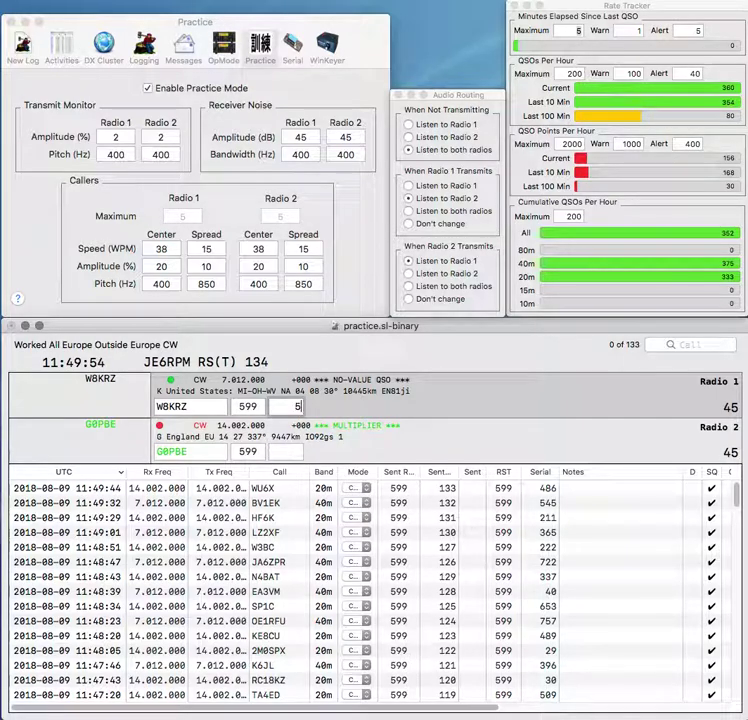
pyautogui.write('586')
pyautogui.press('Return')
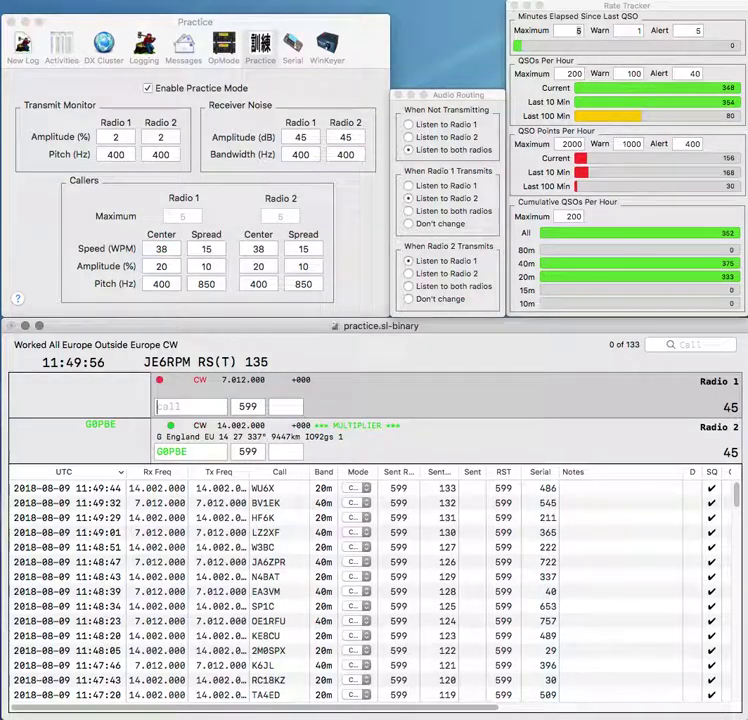
pyautogui.write('174')
pyautogui.press('Return')
# Step: Enter the partial call 2VLP on Radio 1 and the partial call SP6 on Radio 2
pyautogui.write('2HV')
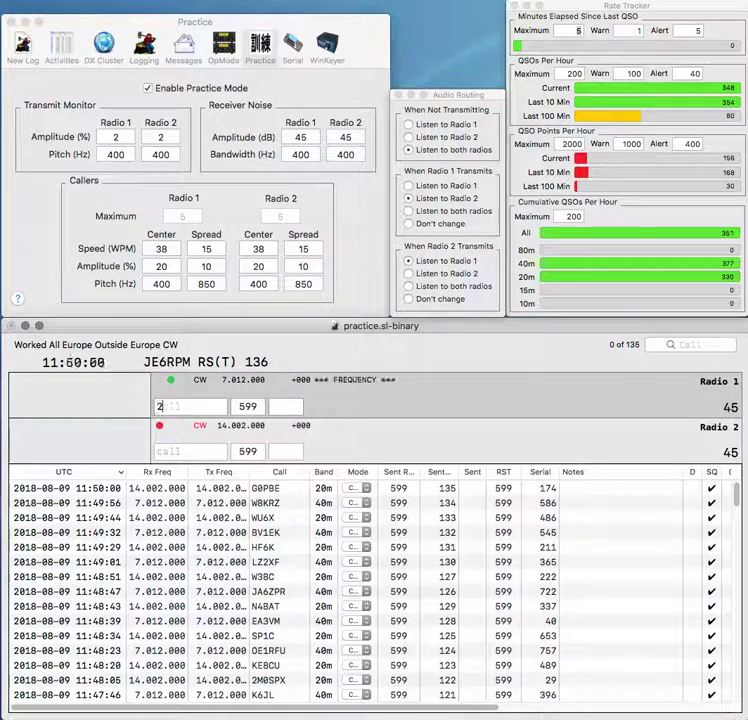
pyautogui.press('BackSpace')
pyautogui.press('BackSpace')
pyautogui.write('VLP')
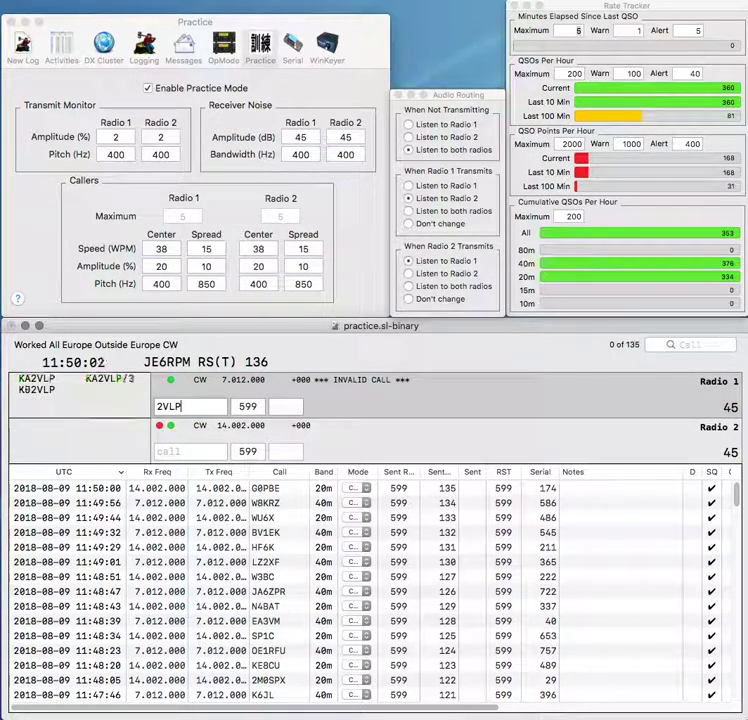
pyautogui.press('Return')
pyautogui.write('SP6')
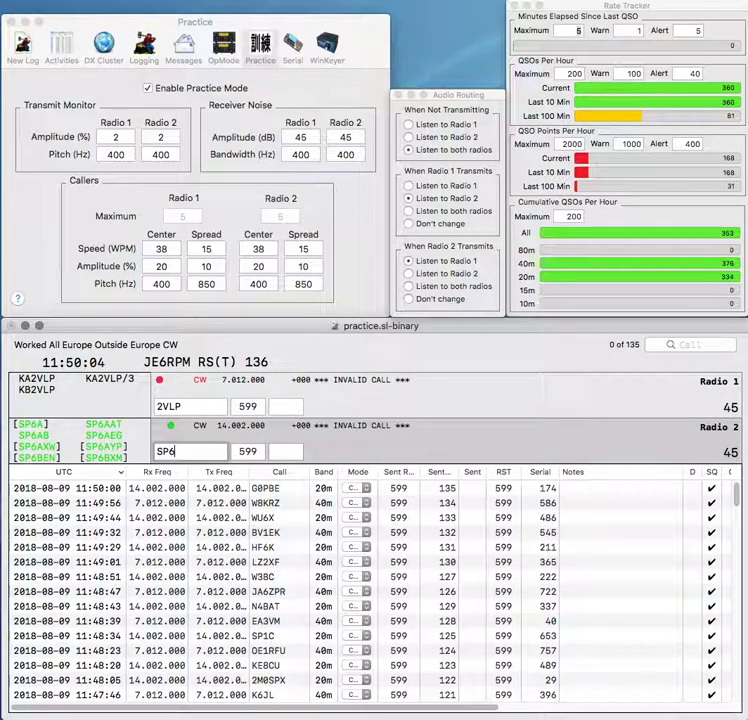
pyautogui.press('Return')
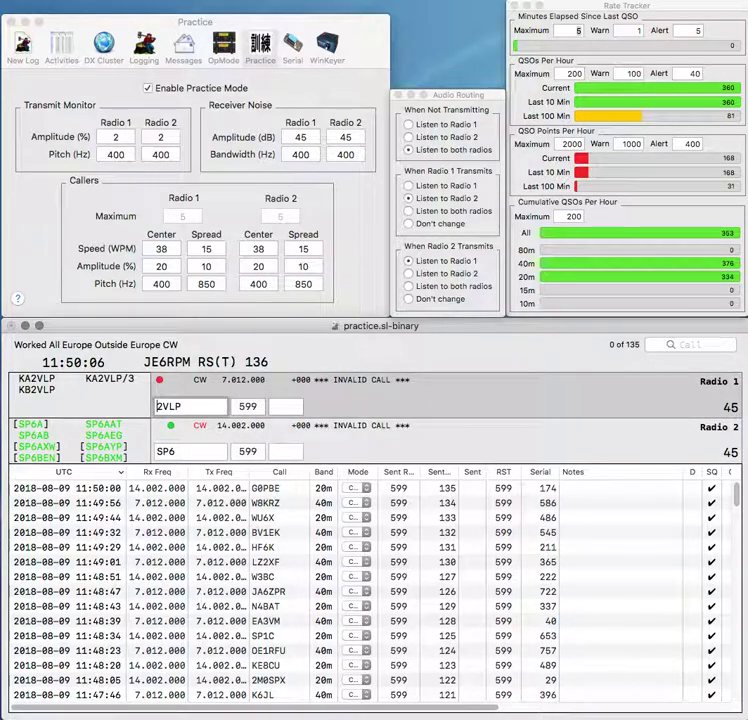
pyautogui.write('KA')
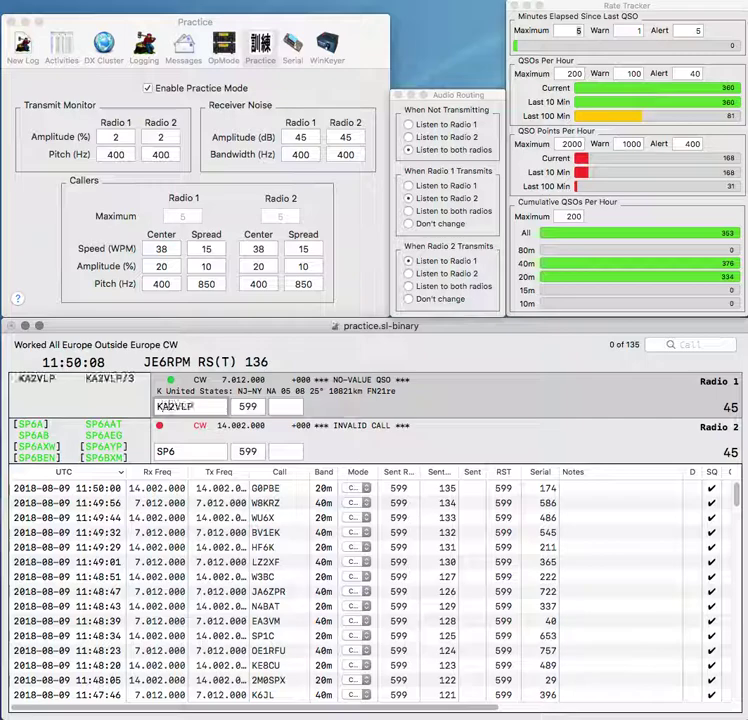
pyautogui.press('Return')
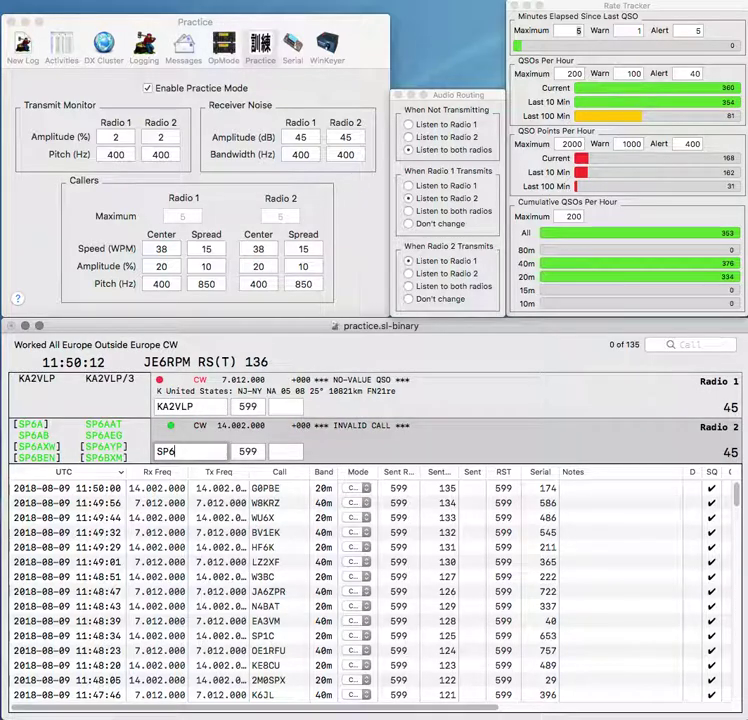
pyautogui.write('CC')
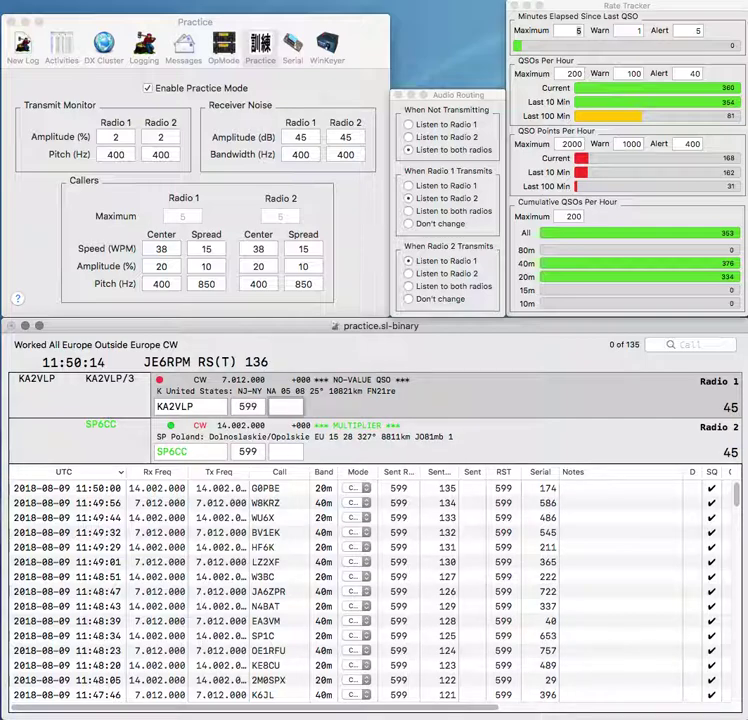
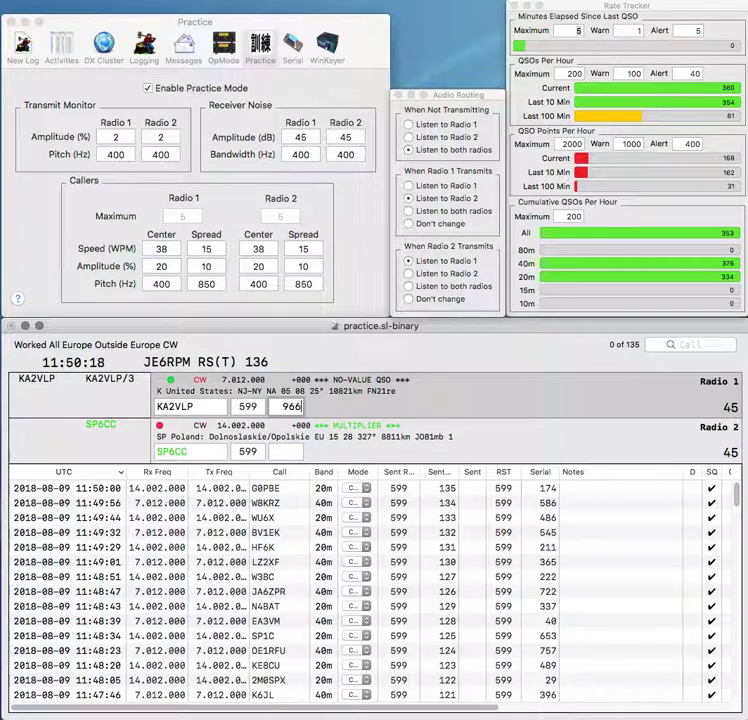
pyautogui.press('Return')
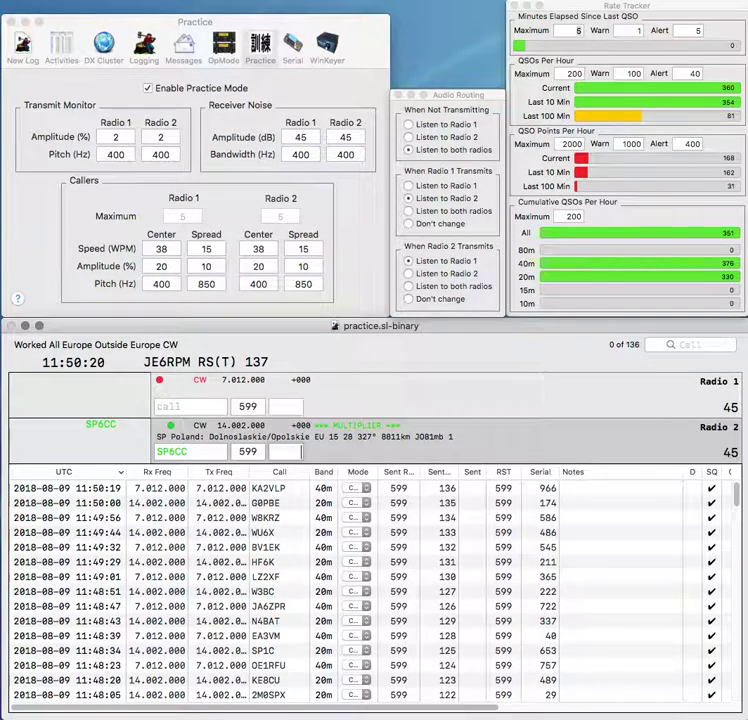
pyautogui.write('218')
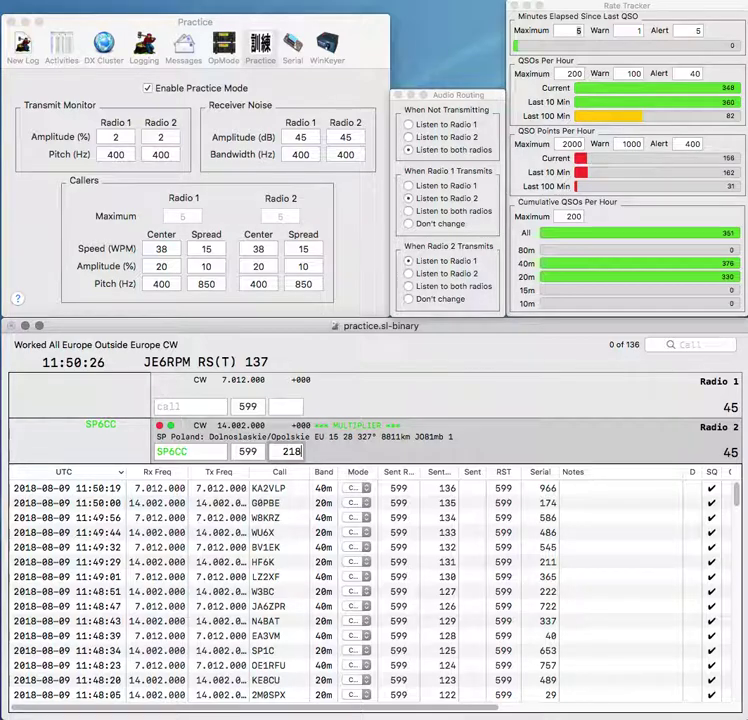
pyautogui.press('Return')
pyautogui.write('OGBN')
pyautogui.press('Return')
pyautogui.write('UG6WIK')
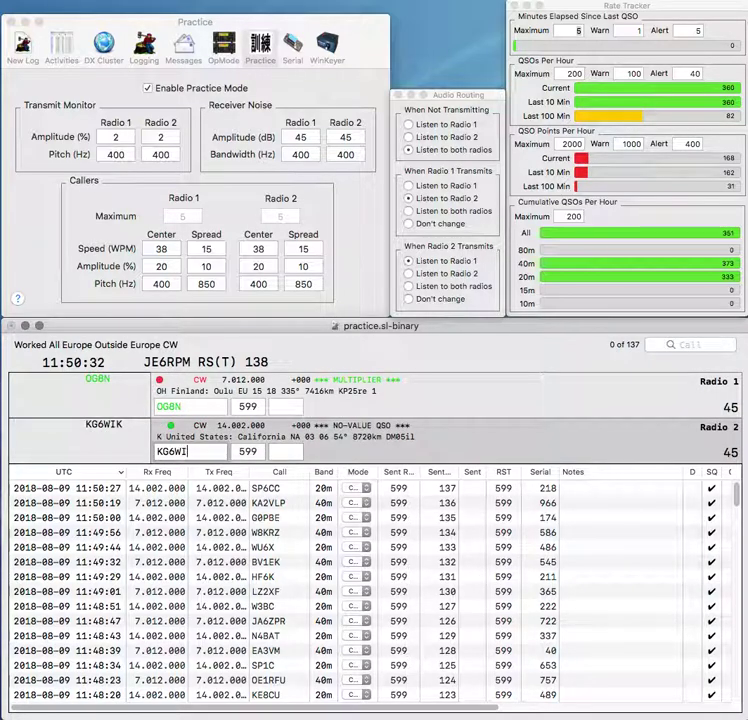
pyautogui.press('Return')
pyautogui.press('Tab')
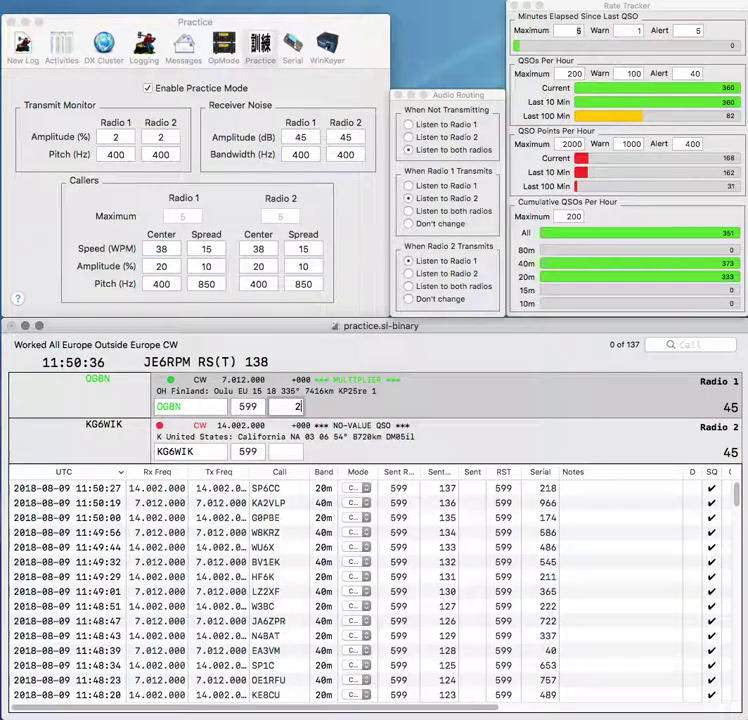
pyautogui.press('Return')
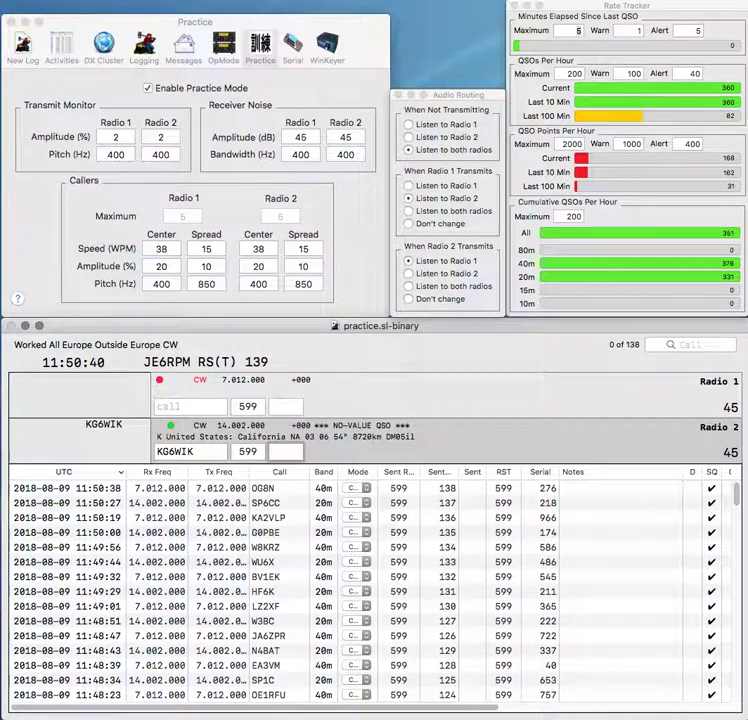
pyautogui.write('548')
pyautogui.press('Return')
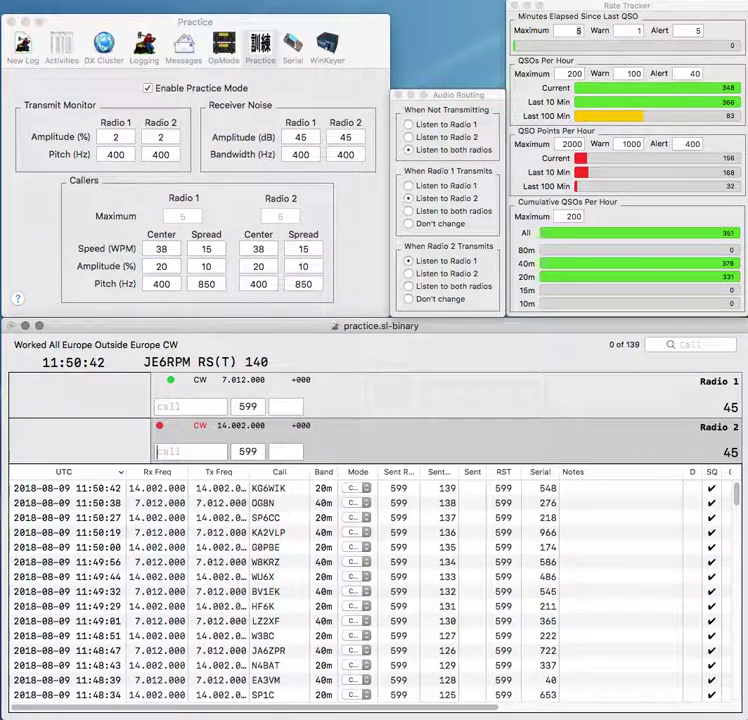
# Step: Enter the partial call DS on Radio 1 and the partial call MJ on Radio 2
pyautogui.press('Down')
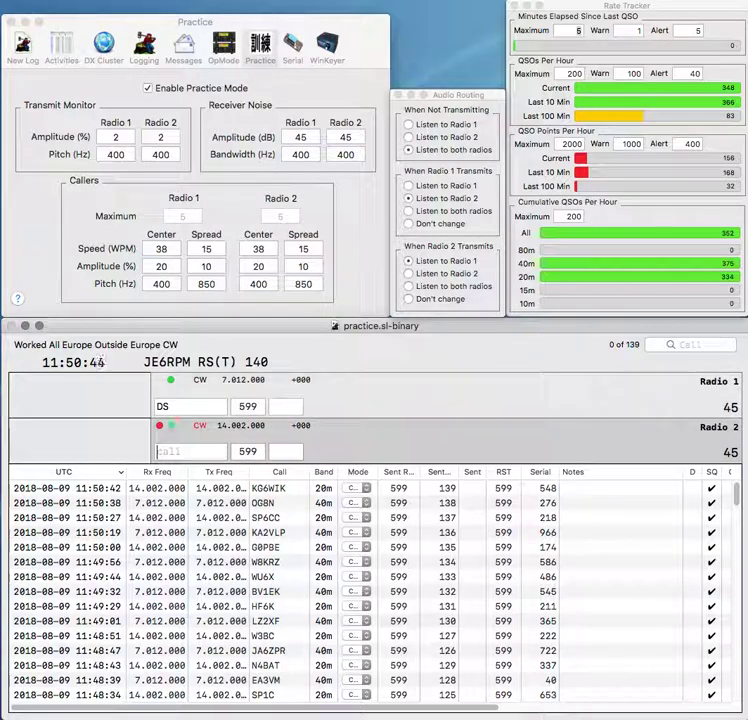
pyautogui.write('MJ')
pyautogui.press('Return')
pyautogui.press('Up')
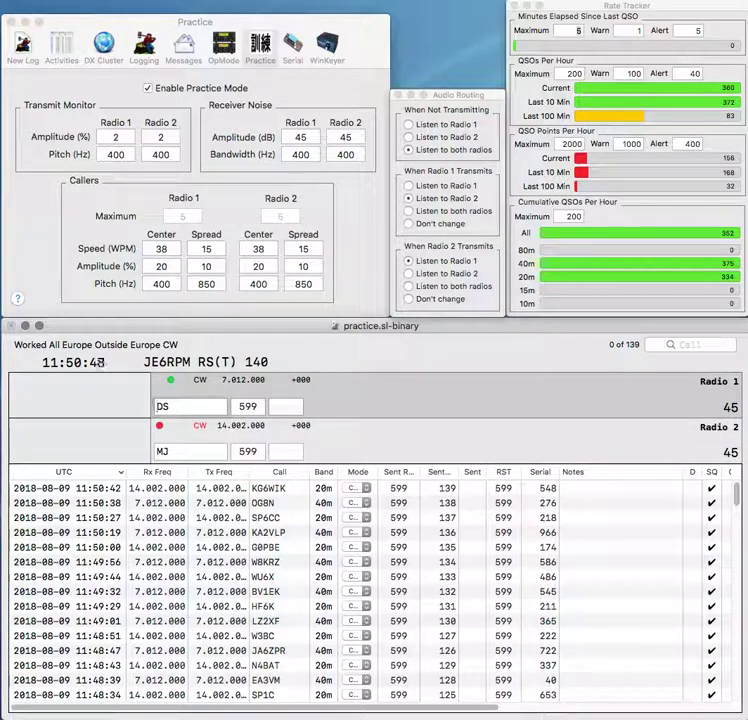
pyautogui.press('Down')
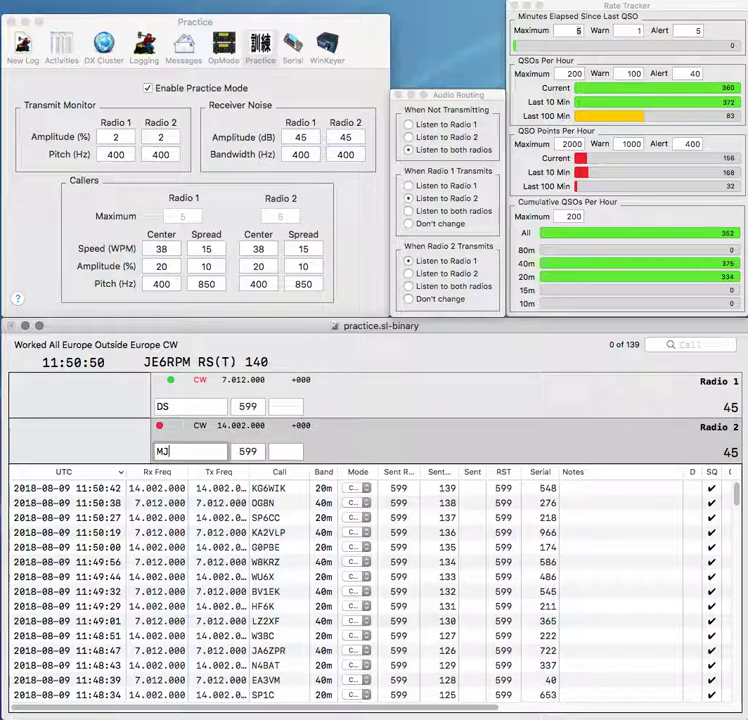
pyautogui.write('S53')
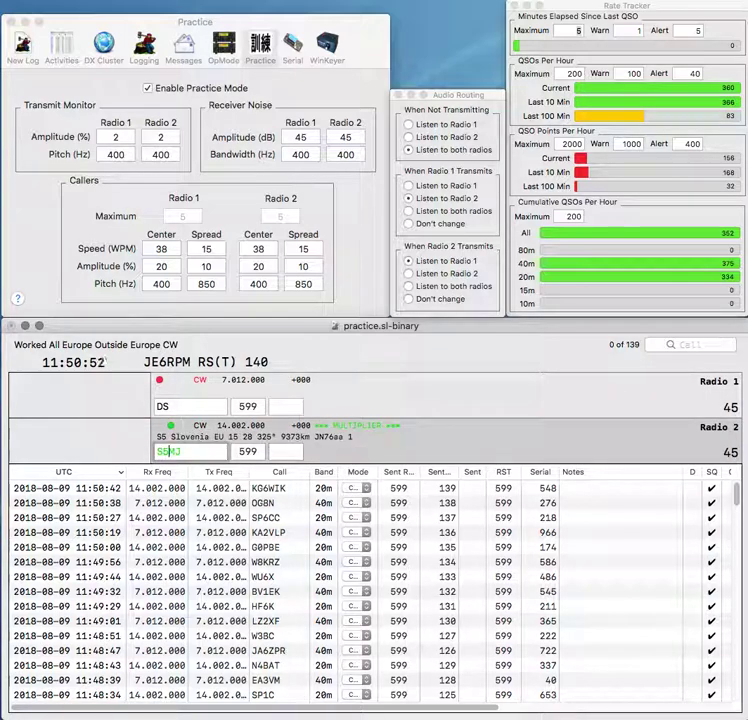
pyautogui.press('Return')
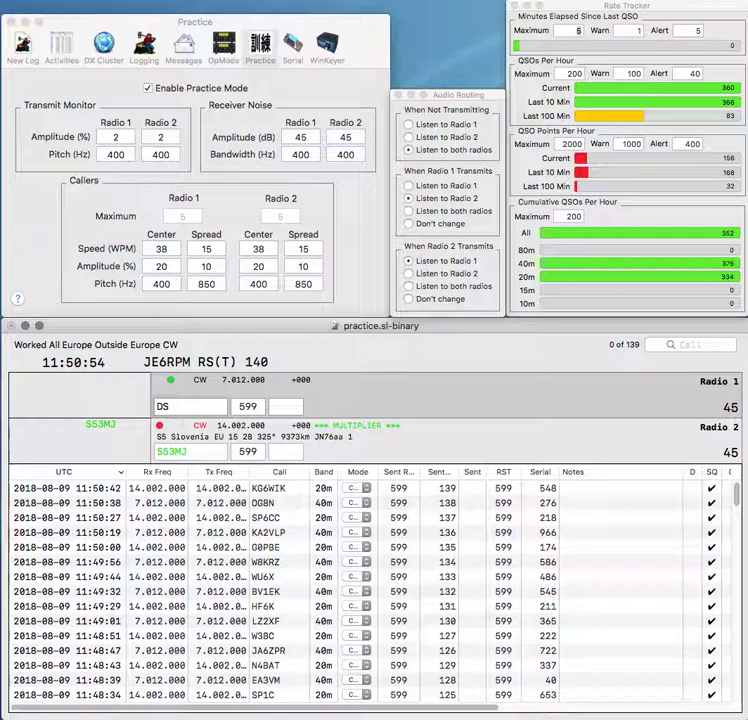
pyautogui.write('M4')
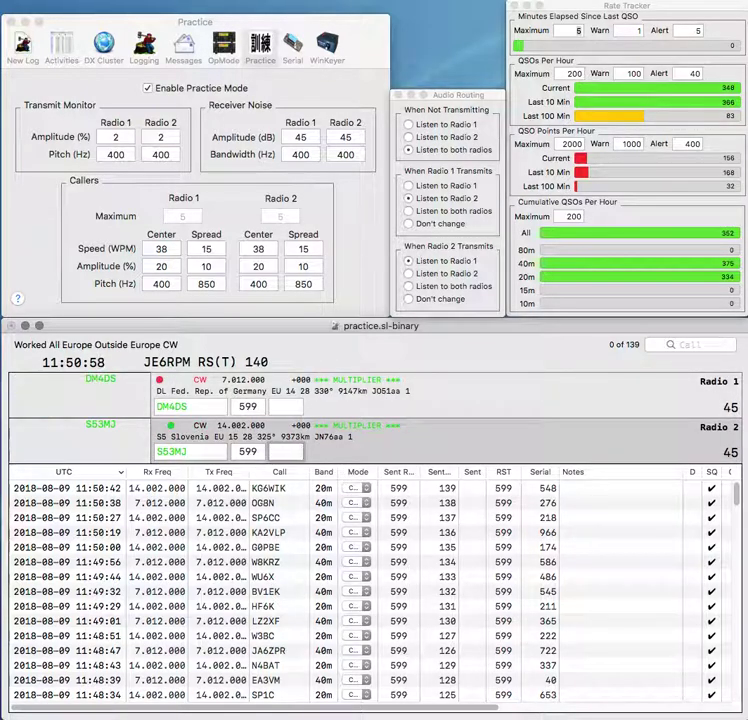
pyautogui.write('970')
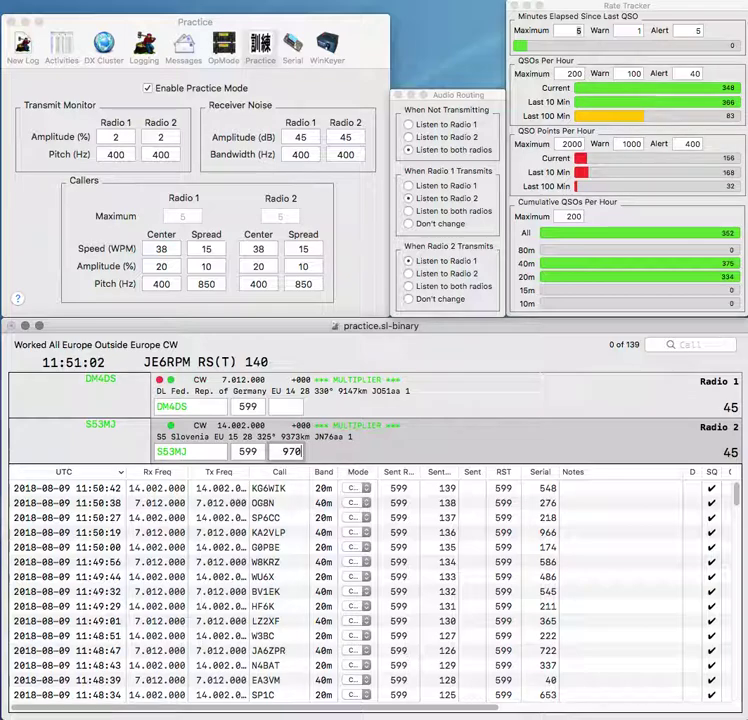
pyautogui.press('Return')
pyautogui.write('62')
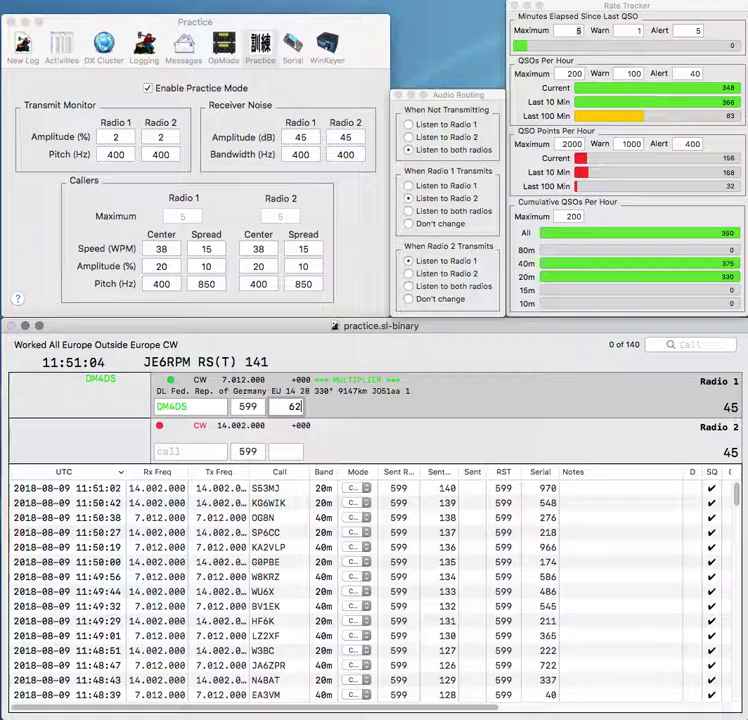
pyautogui.write('0')
pyautogui.press('Return')
# Step: Answer EA4XT as the caller on Radio 2 and SQ1GQT as the caller on Radio 1
pyautogui.write('EA4XT')
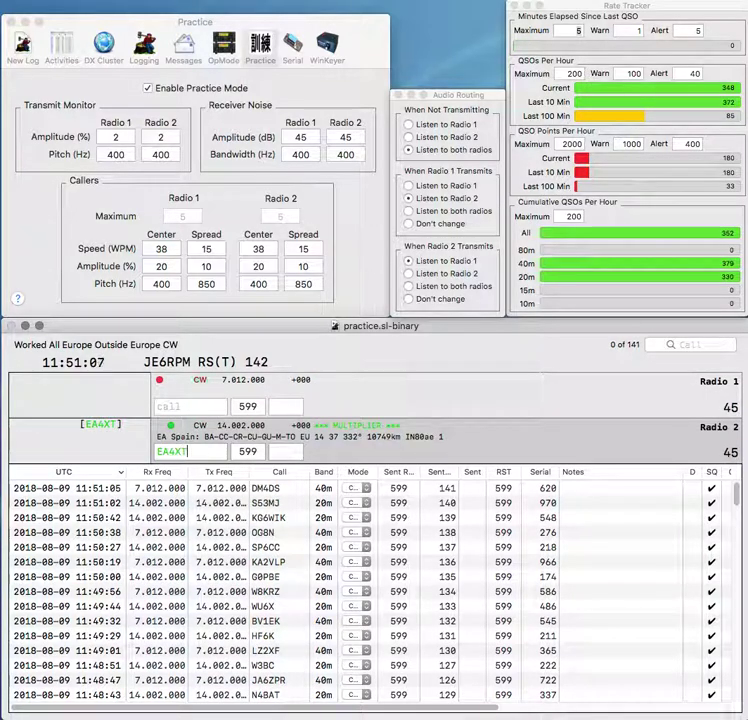
pyautogui.press('Return')
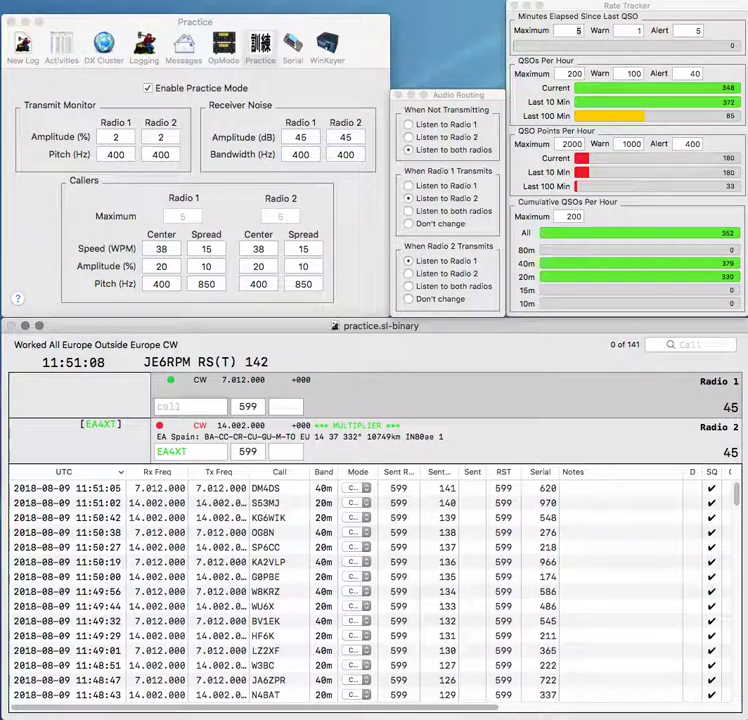
pyautogui.write('SQ1GGT')
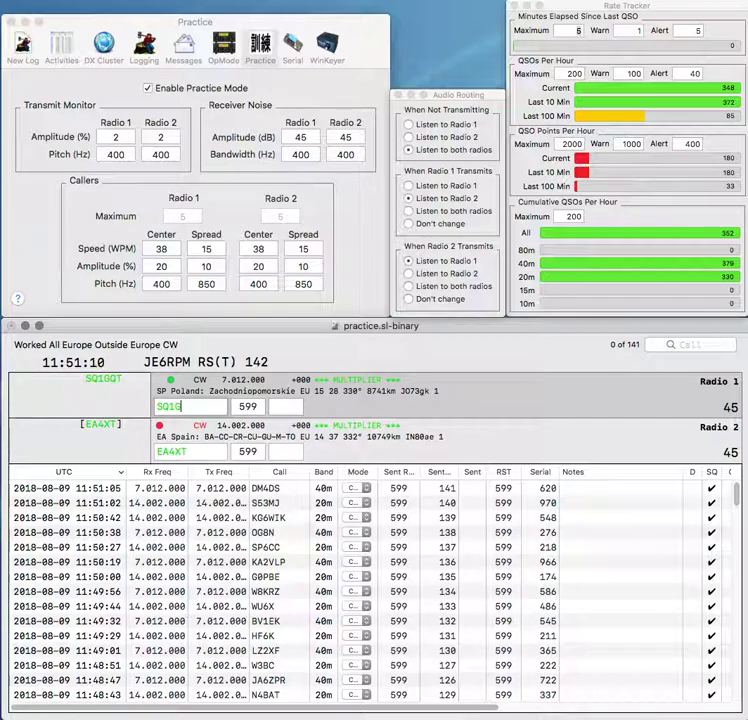
pyautogui.press('Return')
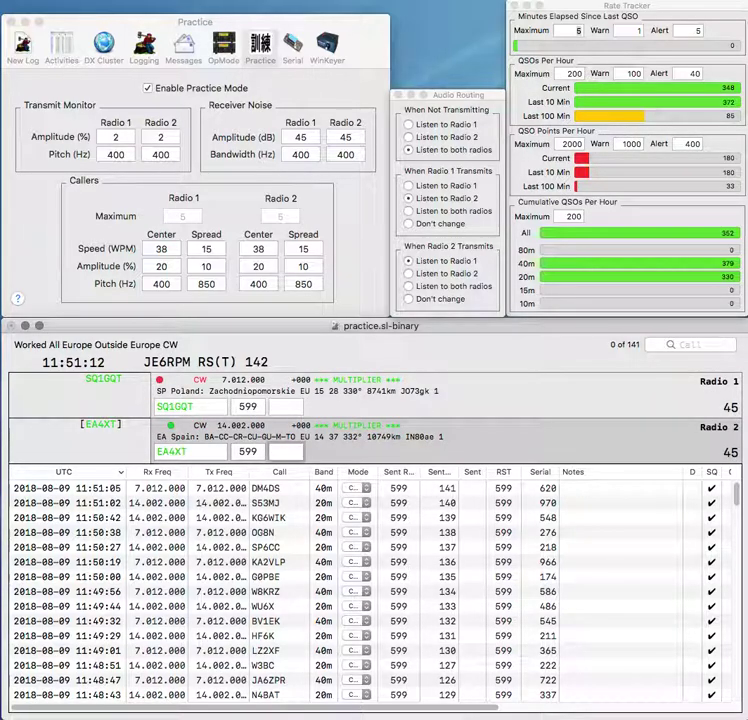
pyautogui.write('324')
pyautogui.press('Return')
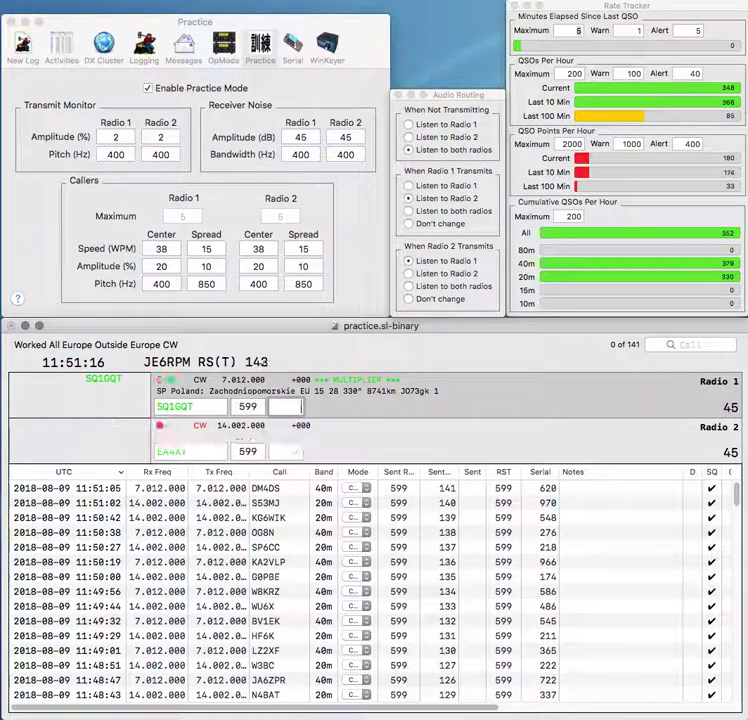
pyautogui.write('810')
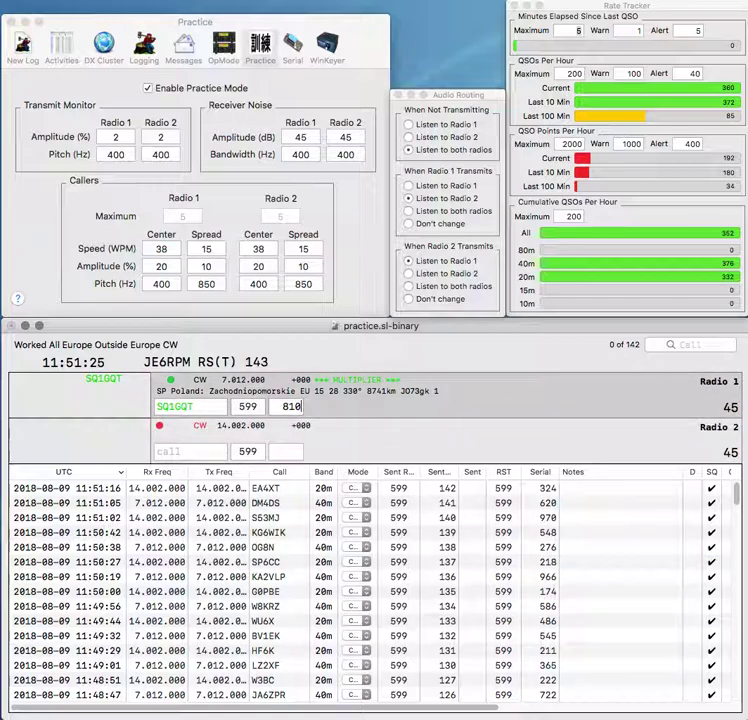
pyautogui.press('Return')
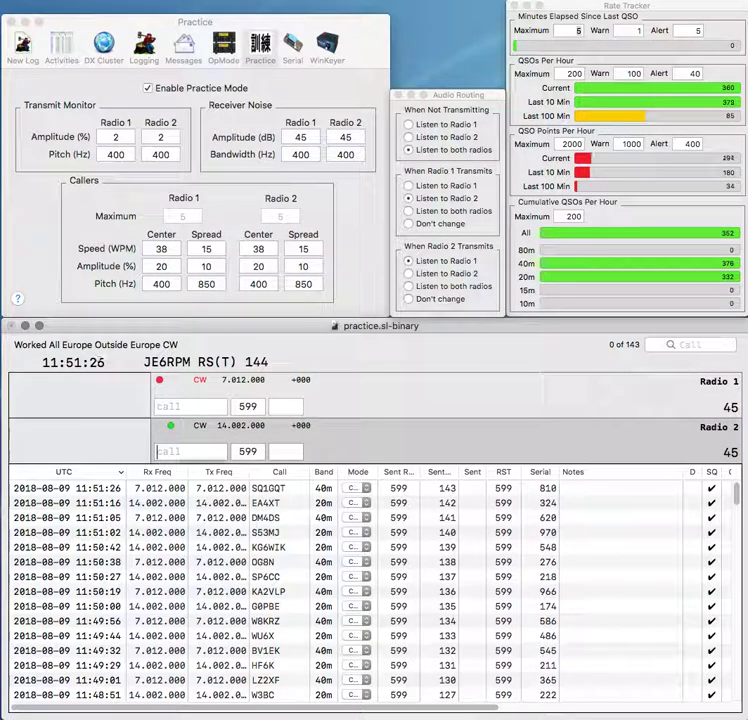
pyautogui.write('F4')
pyautogui.write('FNX')
pyautogui.write('FSB')
pyautogui.press('Home')
pyautogui.write('JA1')
pyautogui.press('BackSpace')
pyautogui.write('0')
pyautogui.press('Return')
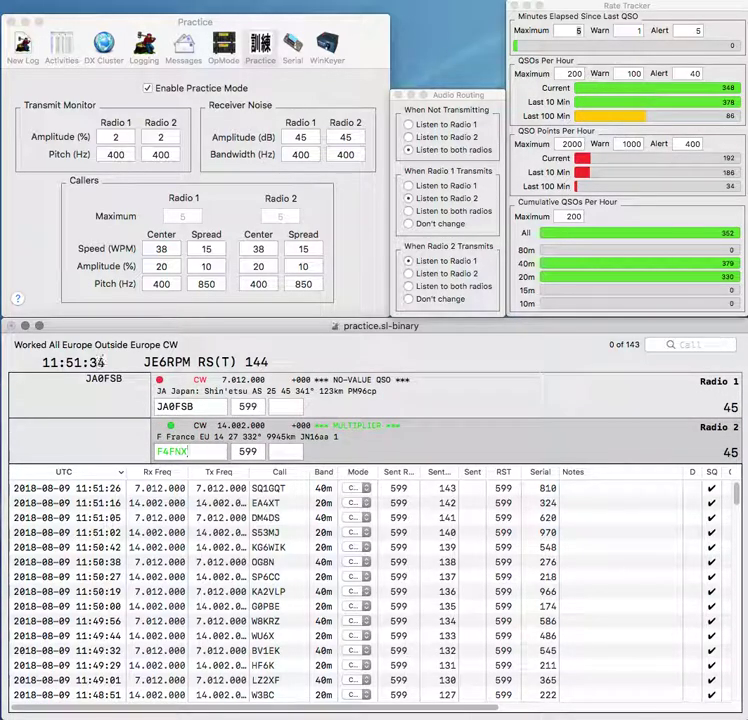
pyautogui.press('BackSpace')
pyautogui.write('K')
pyautogui.click(284, 406)
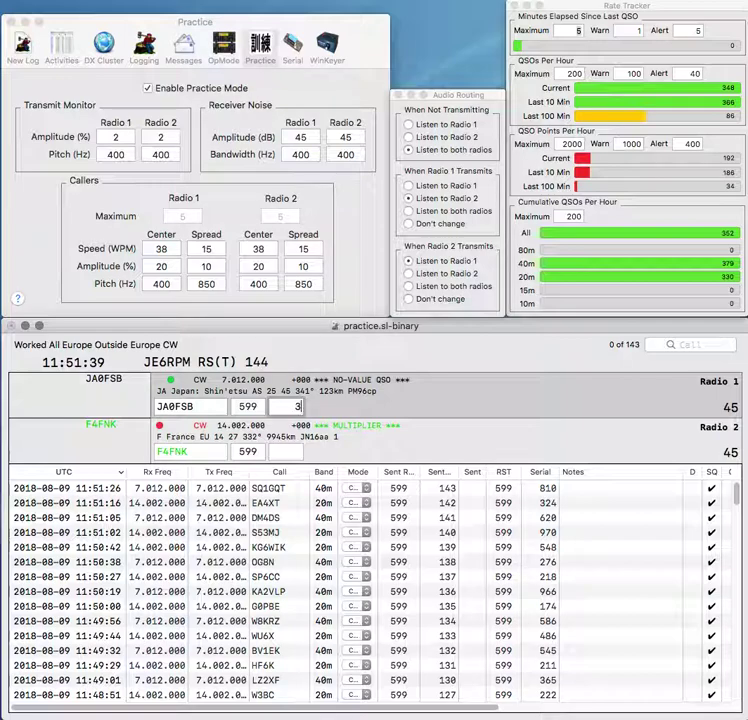
pyautogui.press('Return')
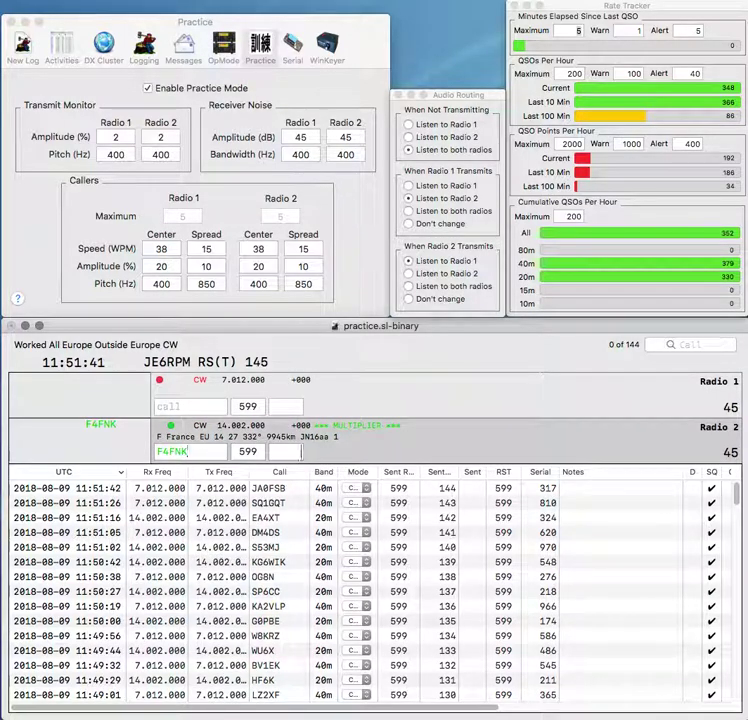
pyautogui.write('186')
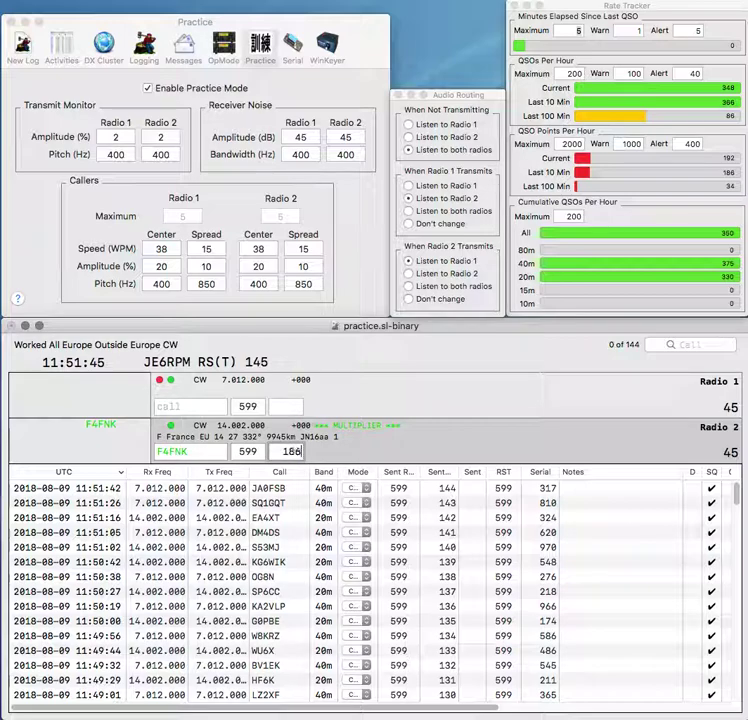
pyautogui.press('Return')
pyautogui.write('NUE')
pyautogui.click(157, 406)
pyautogui.write('SM0')
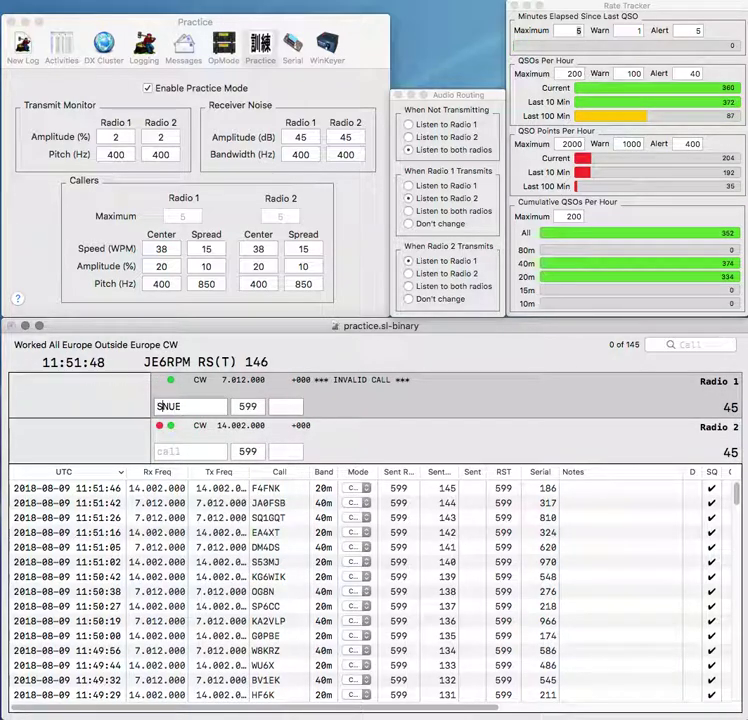
pyautogui.press('Return')
pyautogui.write('RK')
pyautogui.click(157, 451)
pyautogui.write('N6')
# Step: Log SM0NUE on Radio 1 with serial 499
pyautogui.press('Up')
pyautogui.press('space')
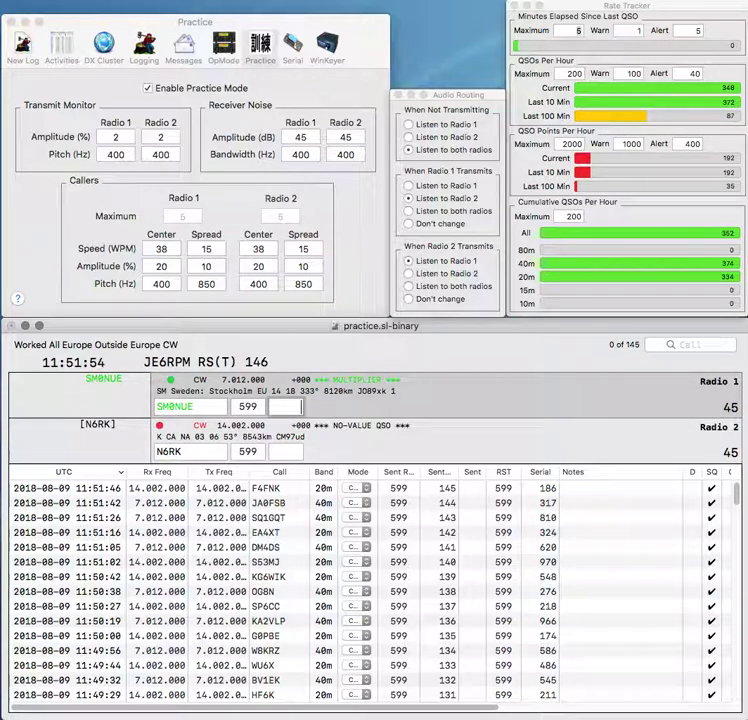
pyautogui.write('499')
pyautogui.press('Return')
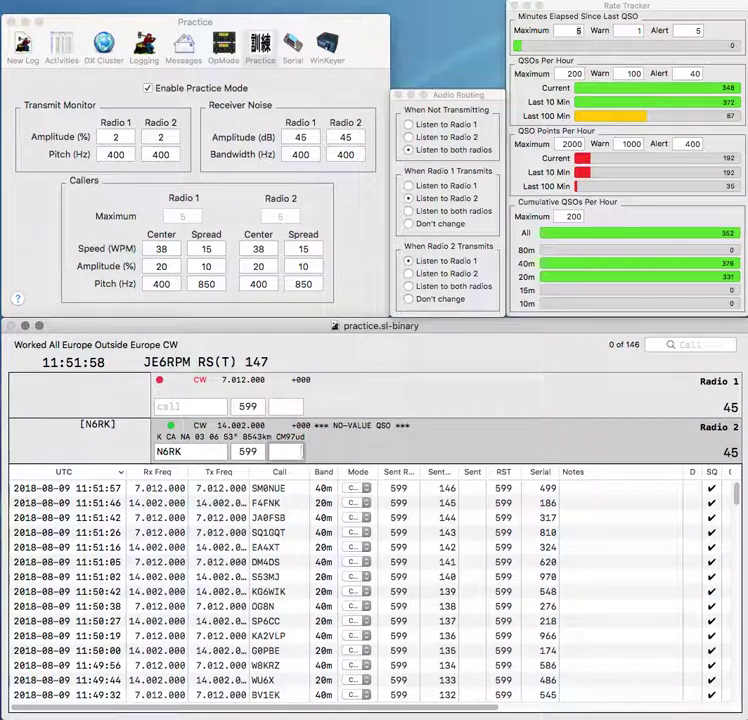
# Step: Correct the Radio 2 call sign to N7RK and log it with serial 598, with the partial call KC entered on Radio 1
pyautogui.press('Delete')
pyautogui.write('7')
pyautogui.press('Return')
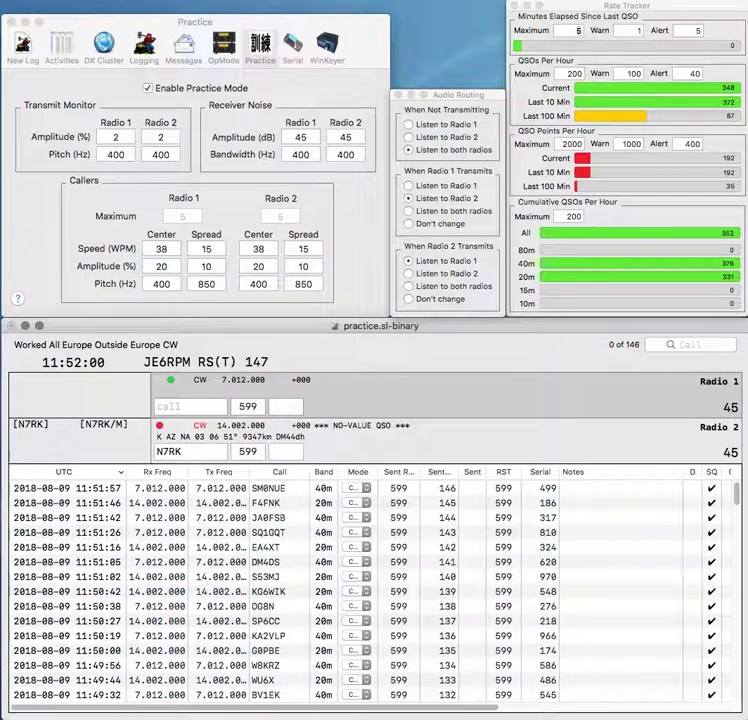
pyautogui.write('KC')
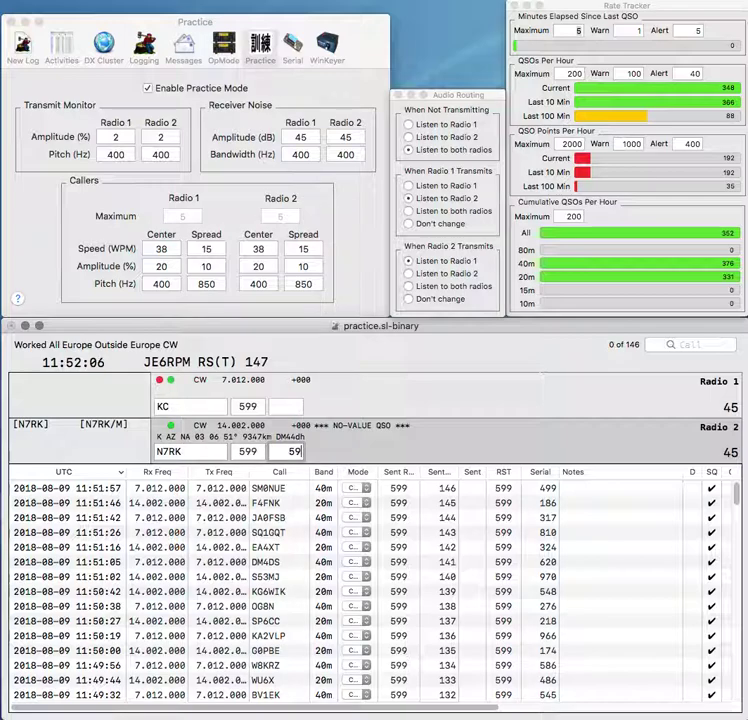
# Step: Complete the call sign on Radio 1 as KC0CDX and enter the partial call RF on Radio 2
pyautogui.write('0')
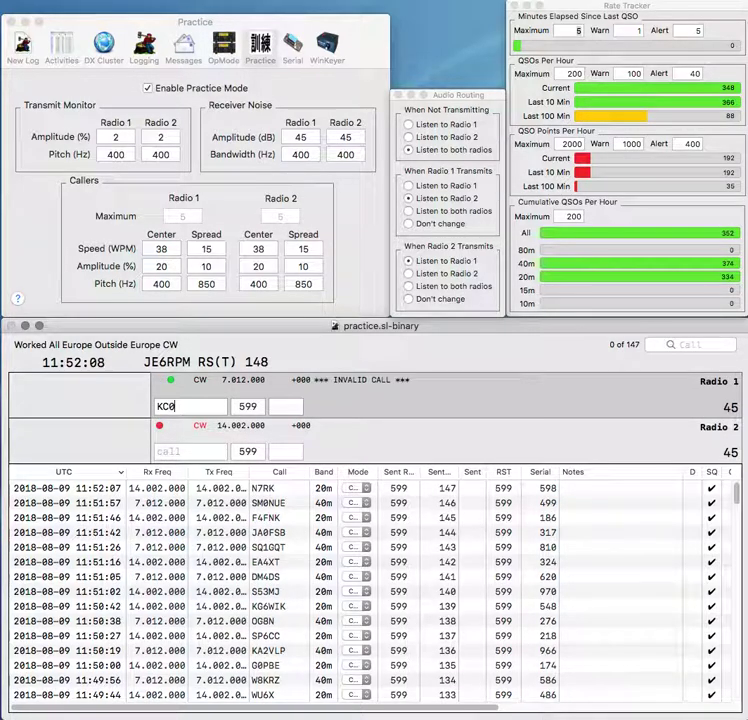
pyautogui.write('CDX')
pyautogui.press('Return')
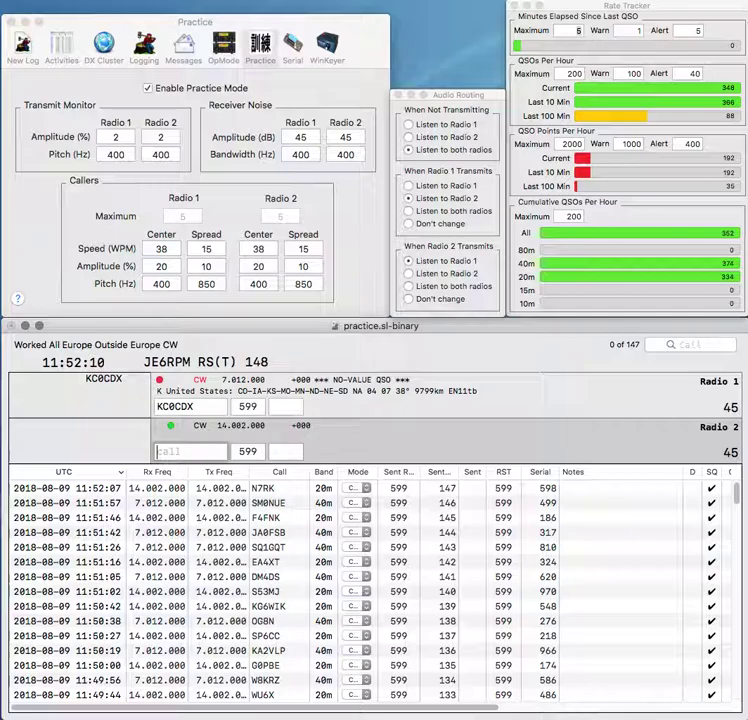
pyautogui.write('RF')
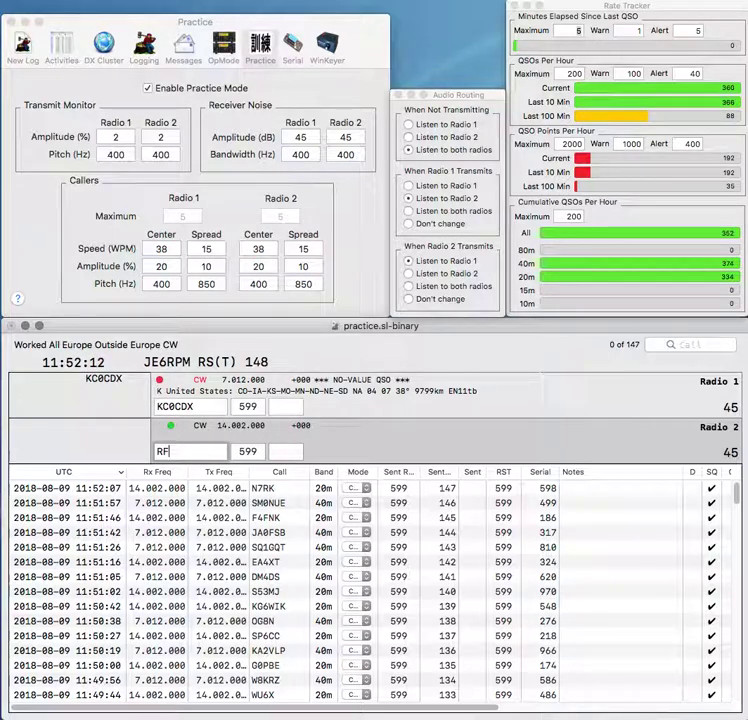
pyautogui.press('Return')
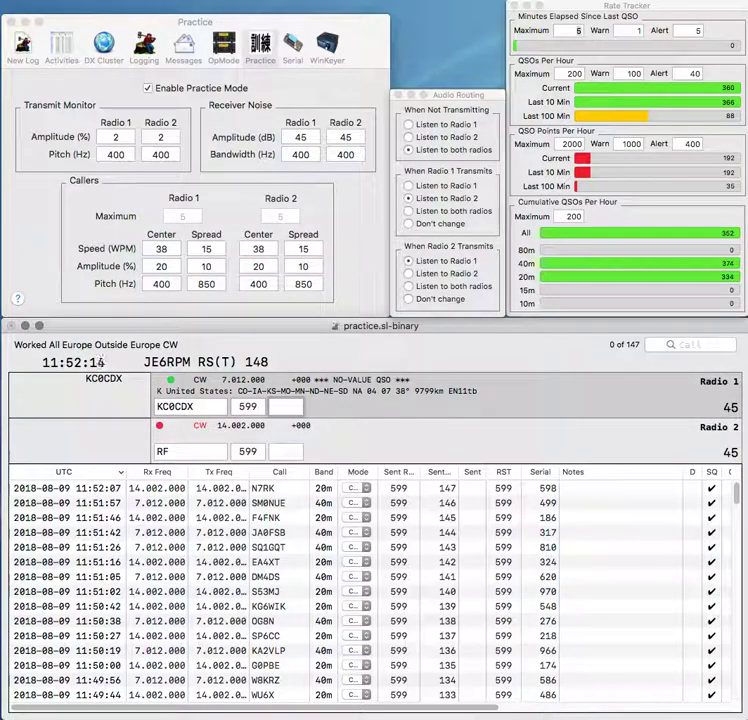
pyautogui.write('354')
pyautogui.press('Return')
pyautogui.write('G4C')
pyautogui.press('Return')
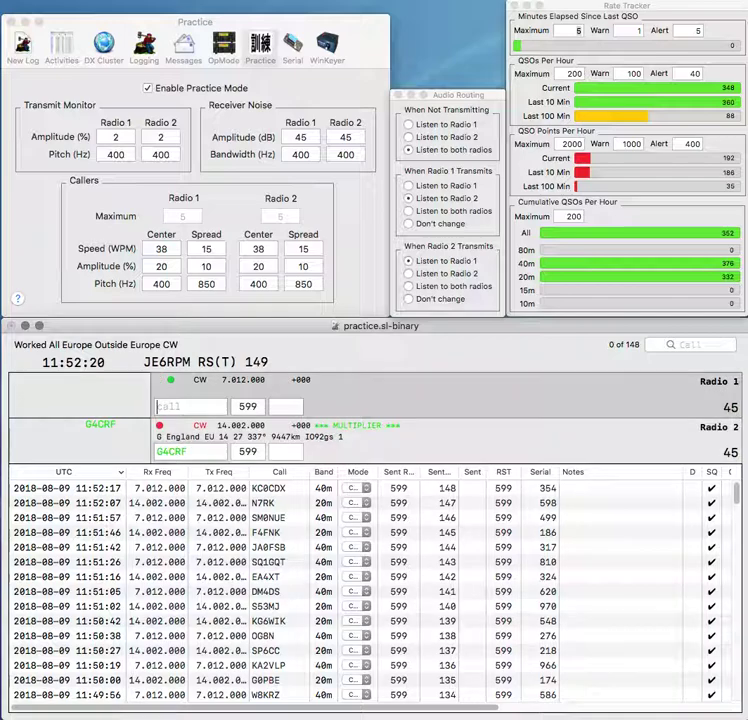
# Step: Enter N2KPS as the caller on Radio 1 and log G4CRF on Radio 2 with serial 17
pyautogui.write('N2KPS')
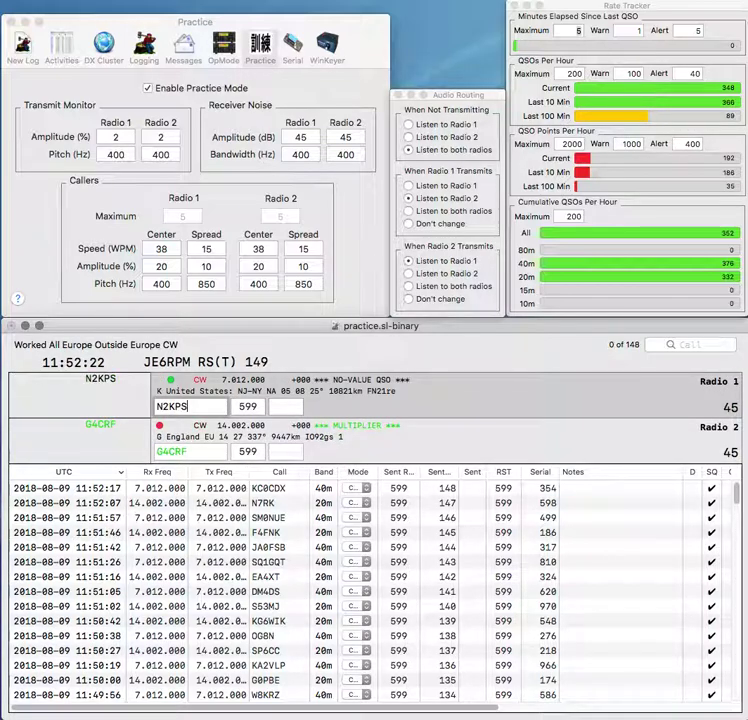
pyautogui.press('Return')
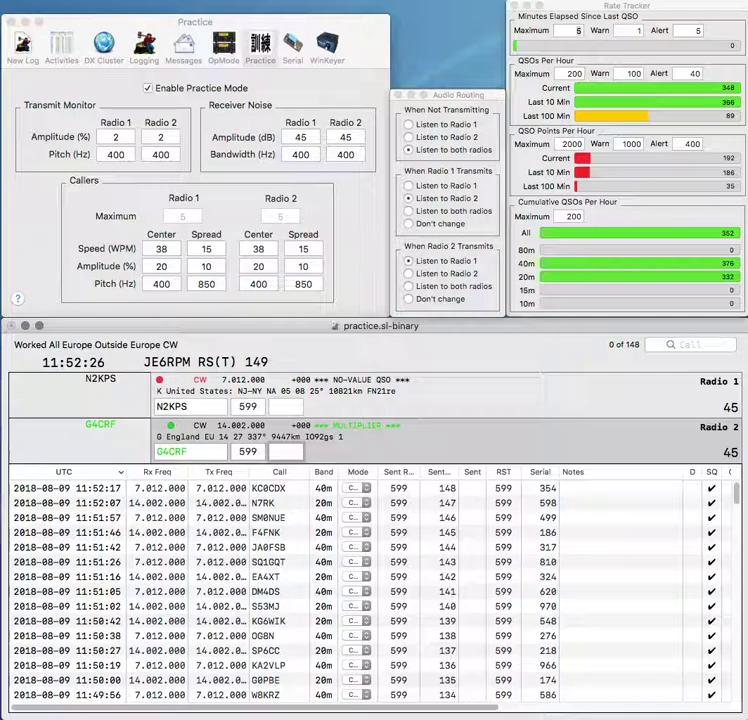
pyautogui.write('17')
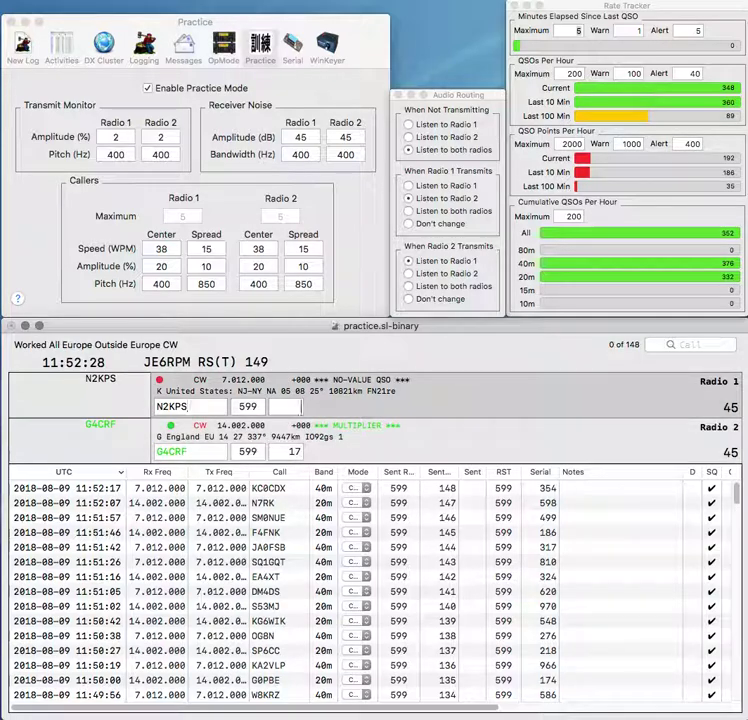
pyautogui.press('Return')
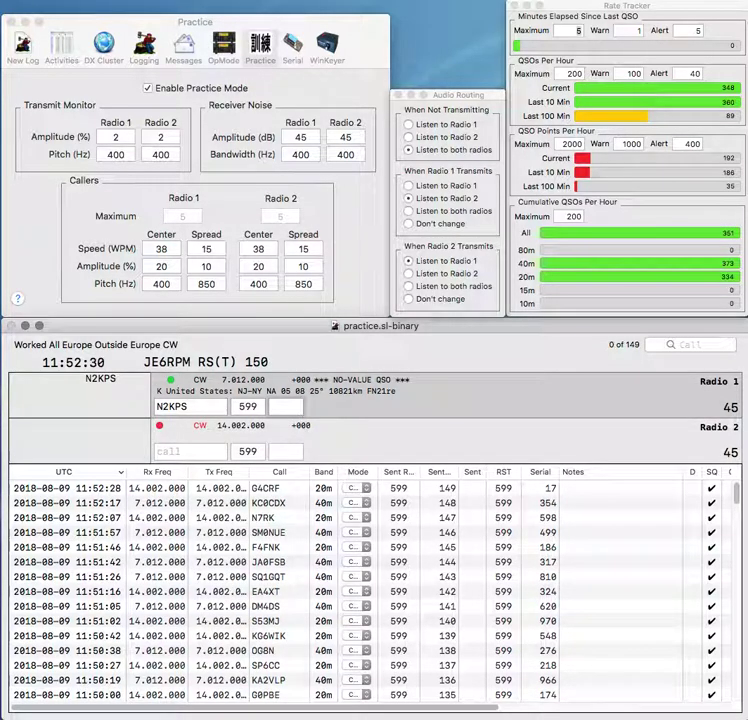
# Step: Log N2KPS on Radio 1 with serial 955 and enter the partial call UR5 on Radio 2
pyautogui.write('955')
pyautogui.press('Return')
pyautogui.write('UAR')
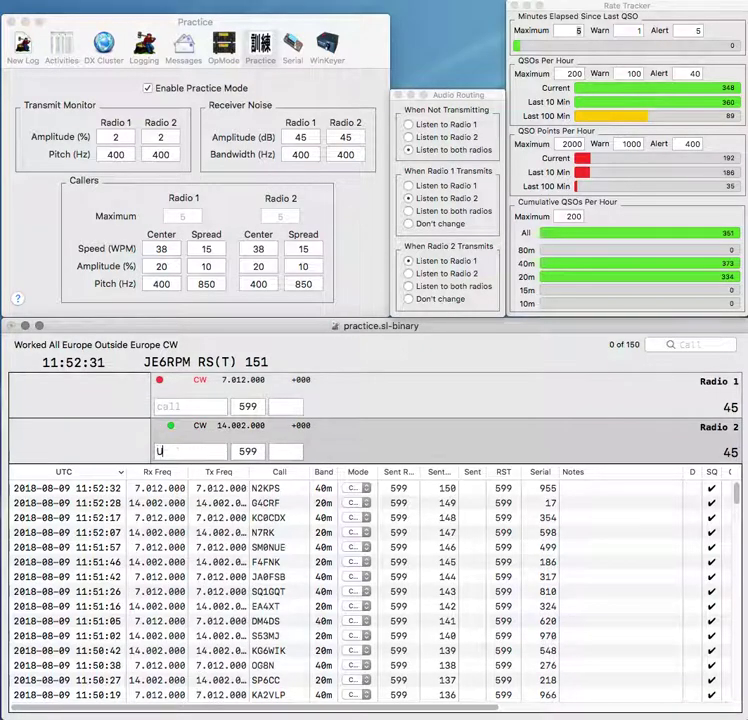
pyautogui.press('BackSpace')
pyautogui.press('BackSpace')
pyautogui.write('R5')
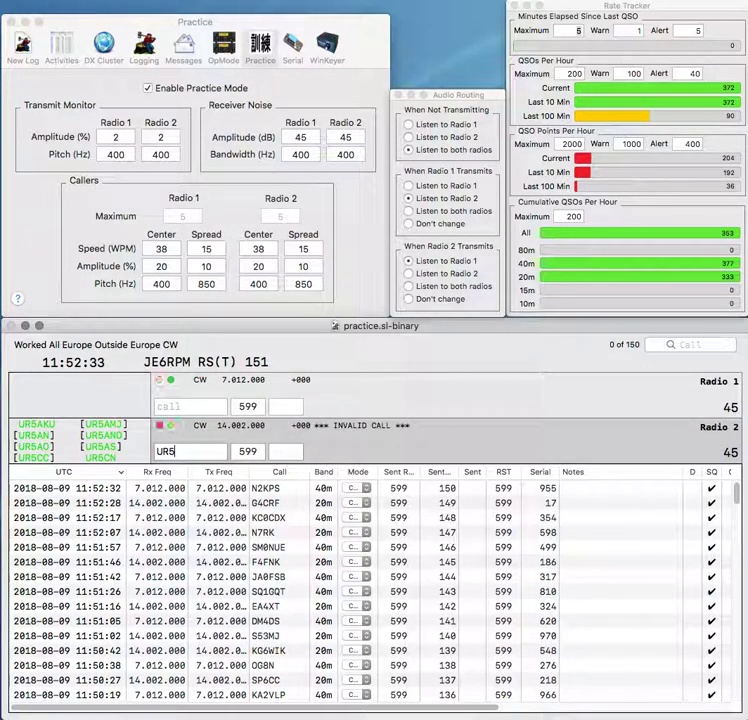
pyautogui.write('PA6AA')
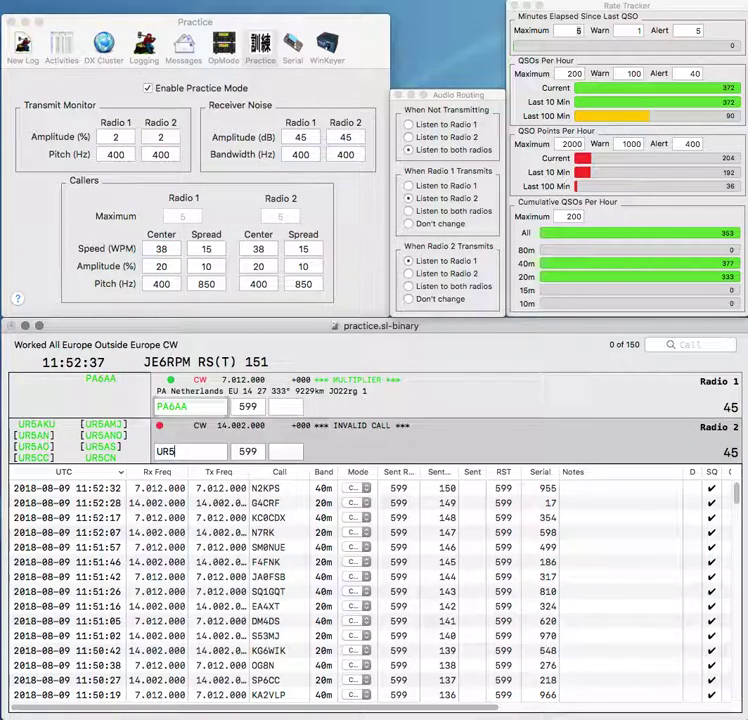
pyautogui.press('Return')
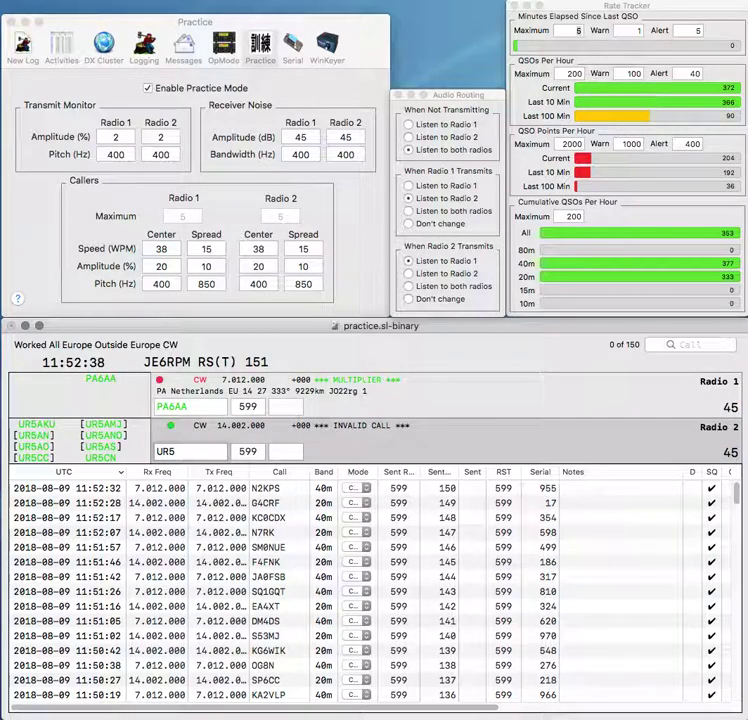
pyautogui.write('UBR')
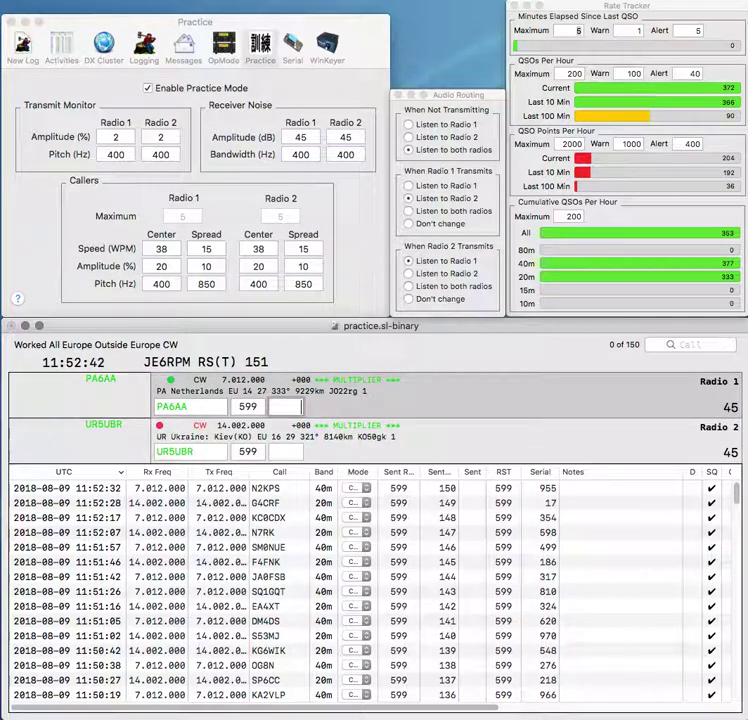
pyautogui.write('775')
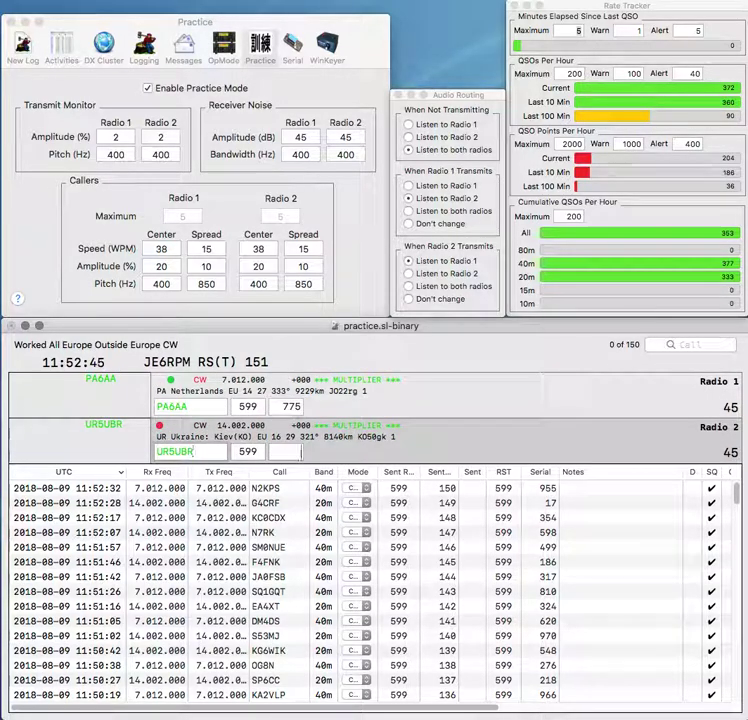
pyautogui.press('Return')
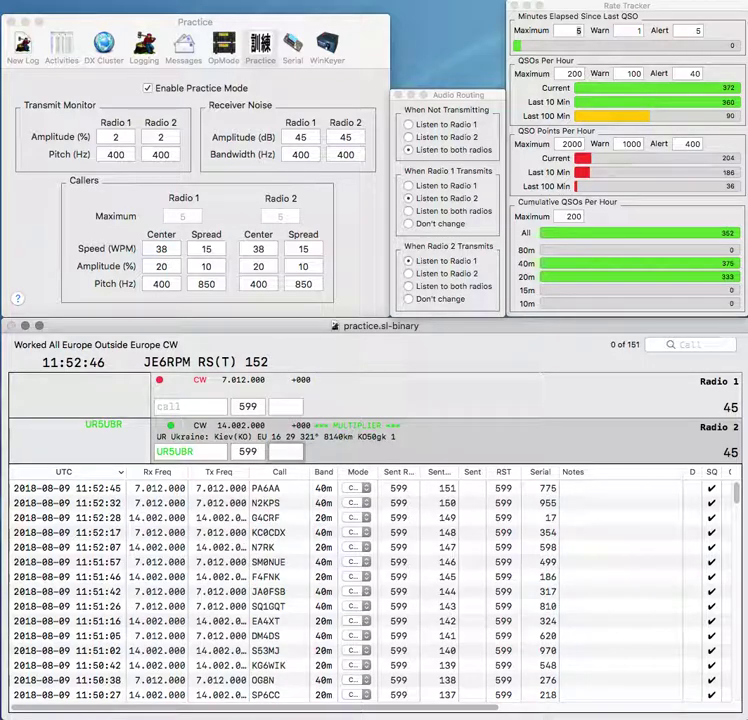
pyautogui.write('9')
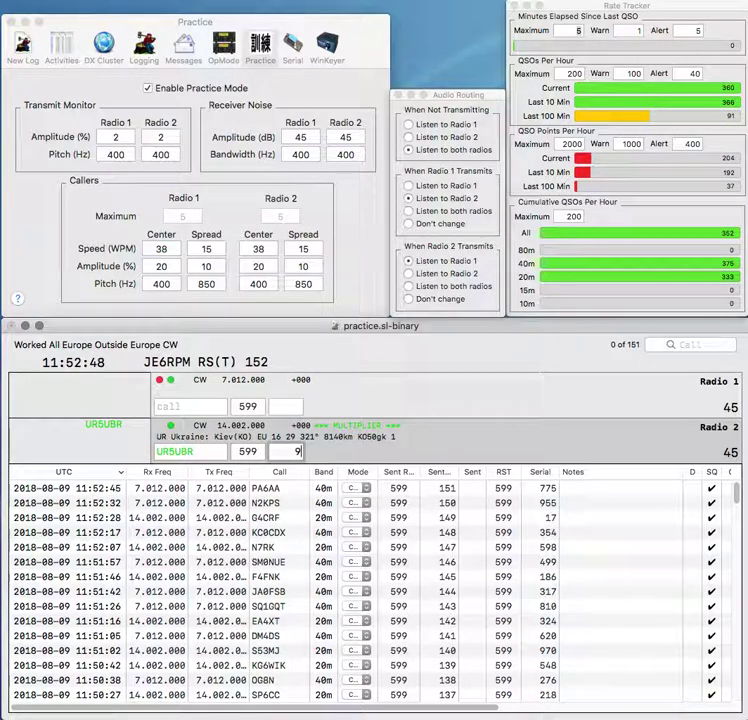
pyautogui.write('73')
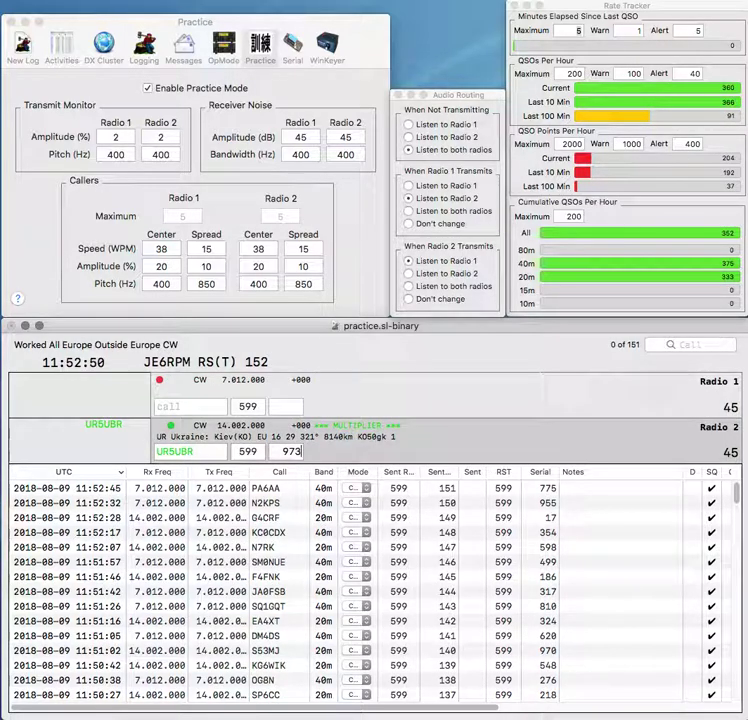
pyautogui.press('Return')
pyautogui.write('DU')
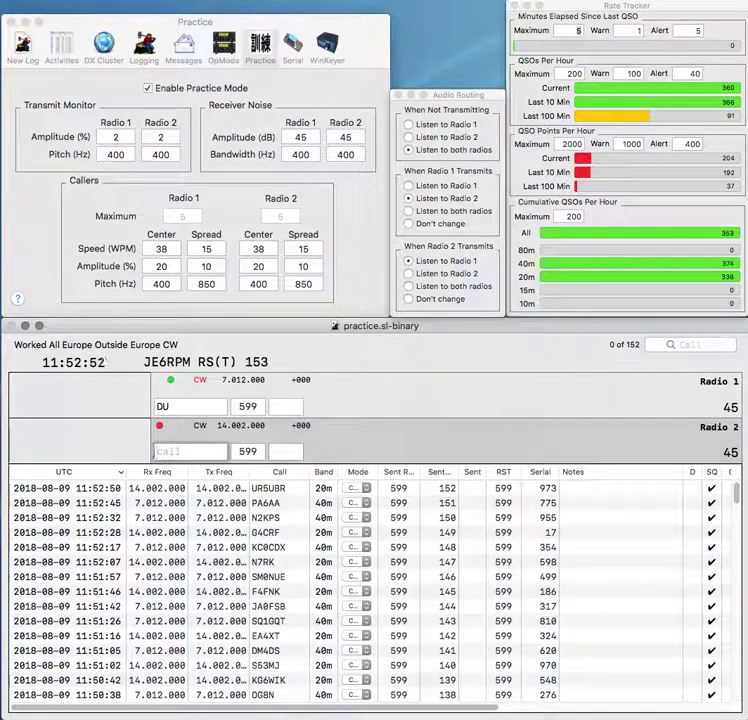
pyautogui.write('0TQM')
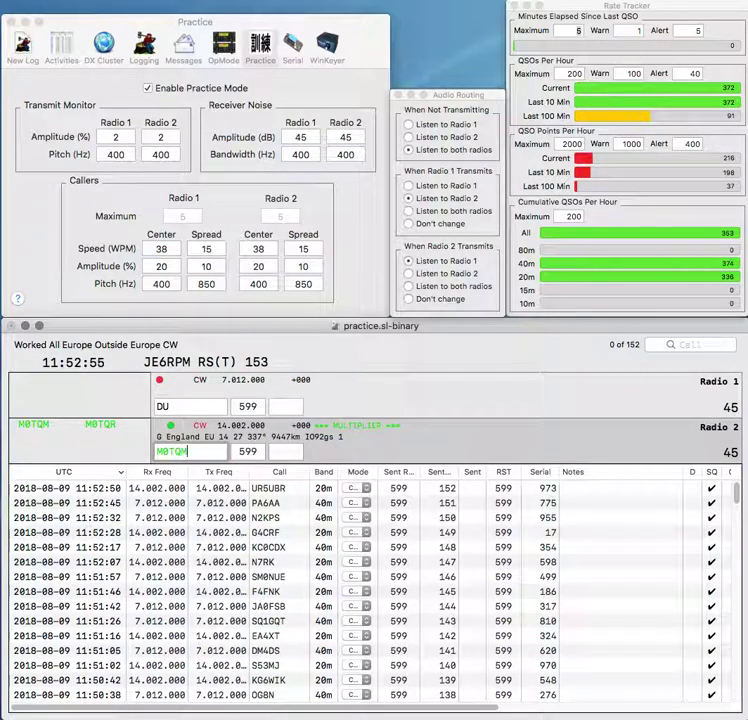
pyautogui.press('Return')
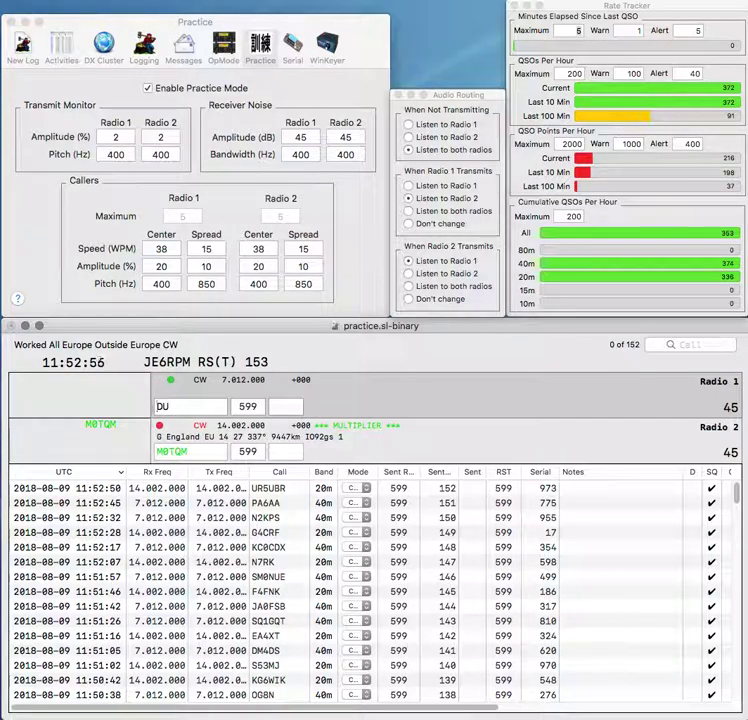
pyautogui.write('OM4')
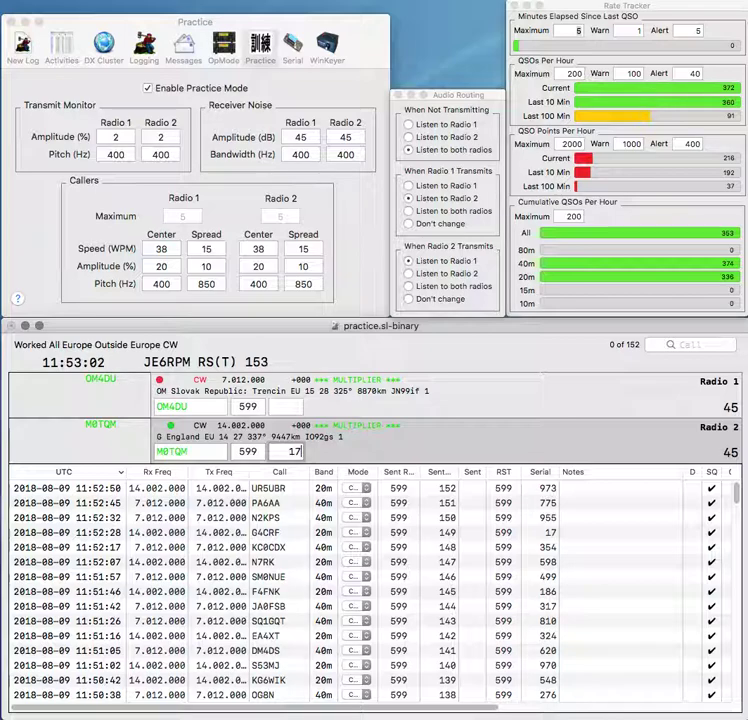
pyautogui.press('Return')
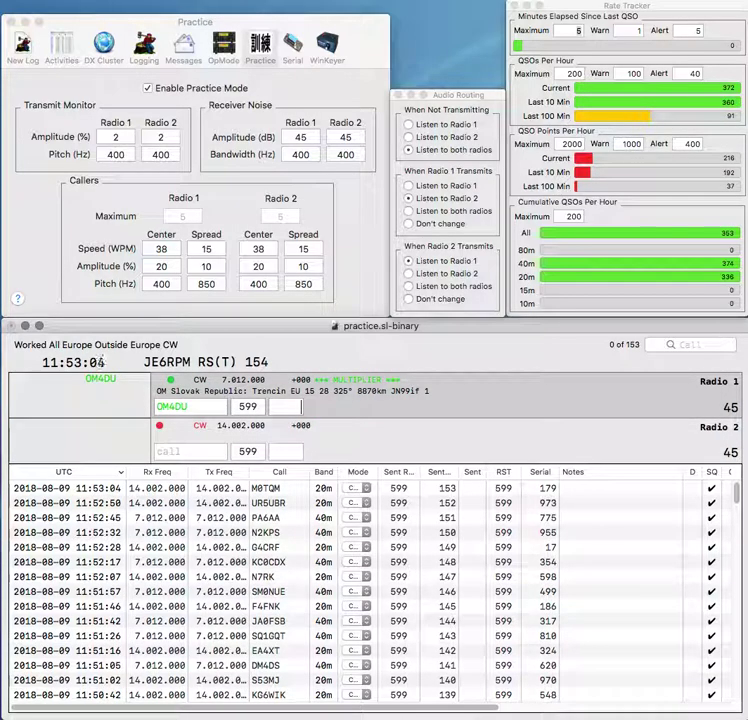
pyautogui.write('82')
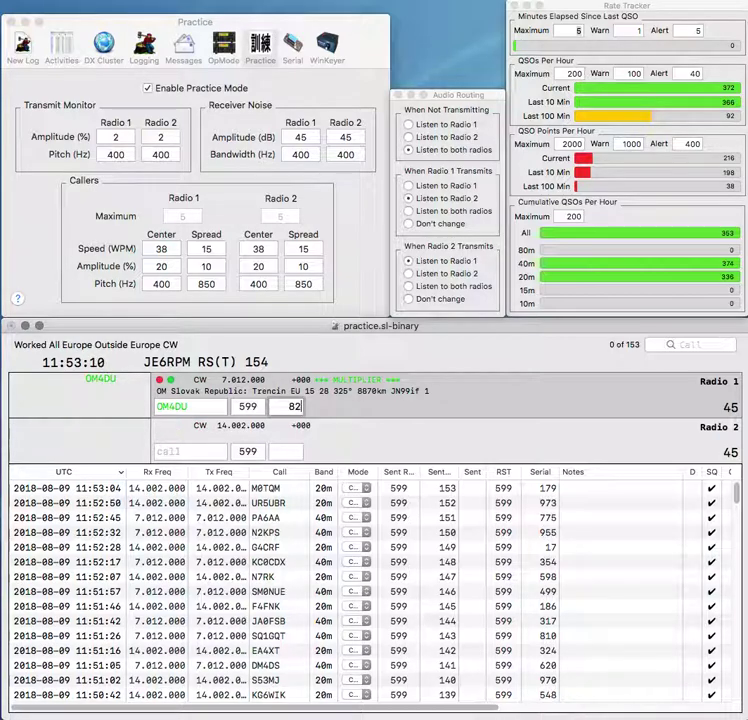
pyautogui.write('5')
pyautogui.press('Return')
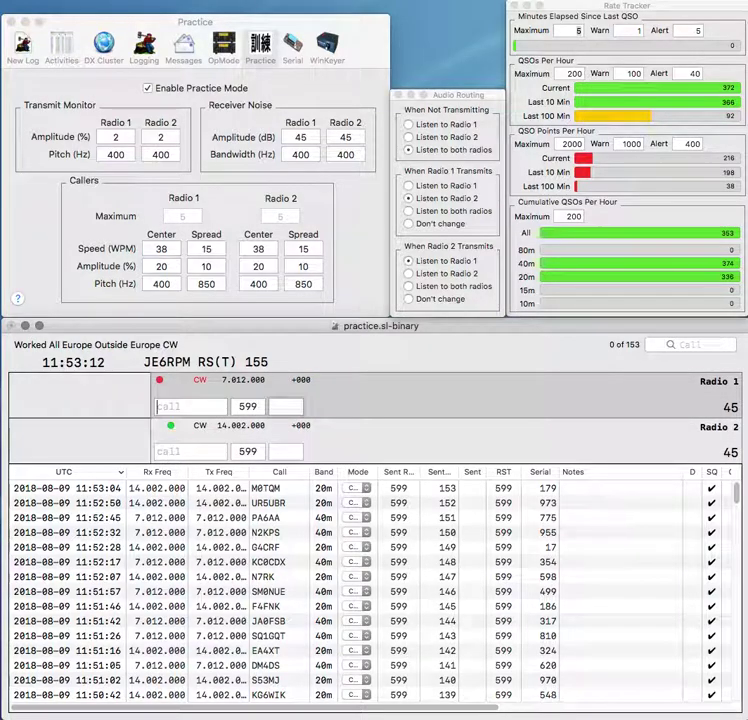
pyautogui.write('KK7')
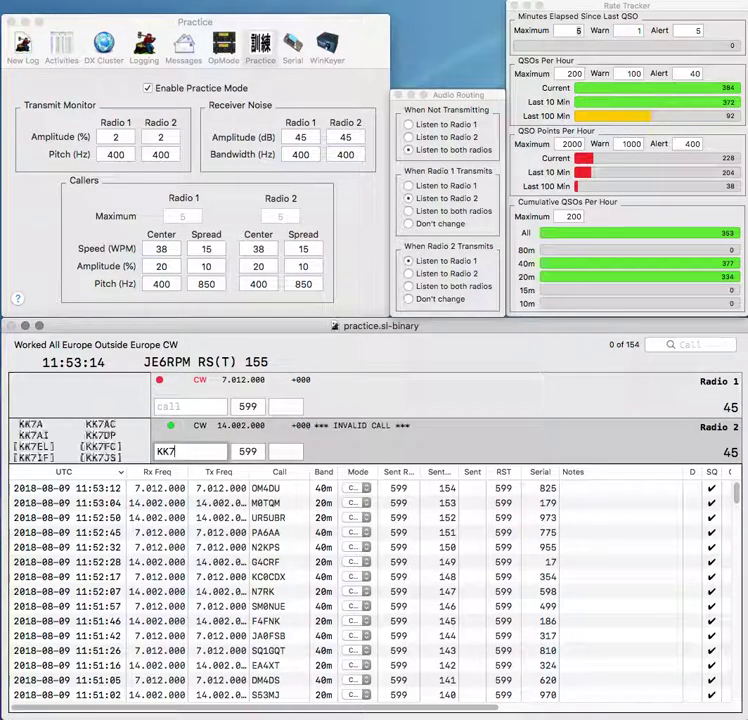
pyautogui.write('ACN5VX')
pyautogui.press('Return')
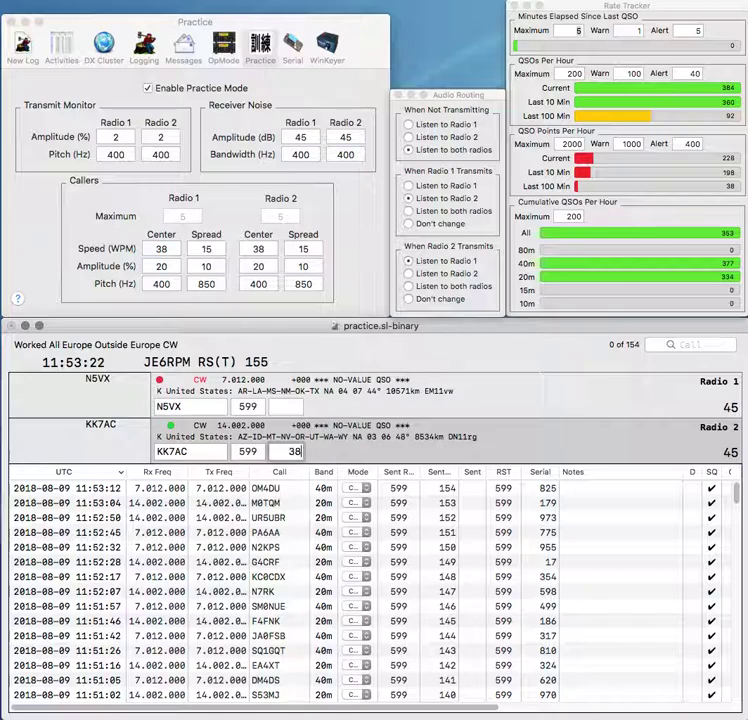
pyautogui.write('9')
pyautogui.press('Return')
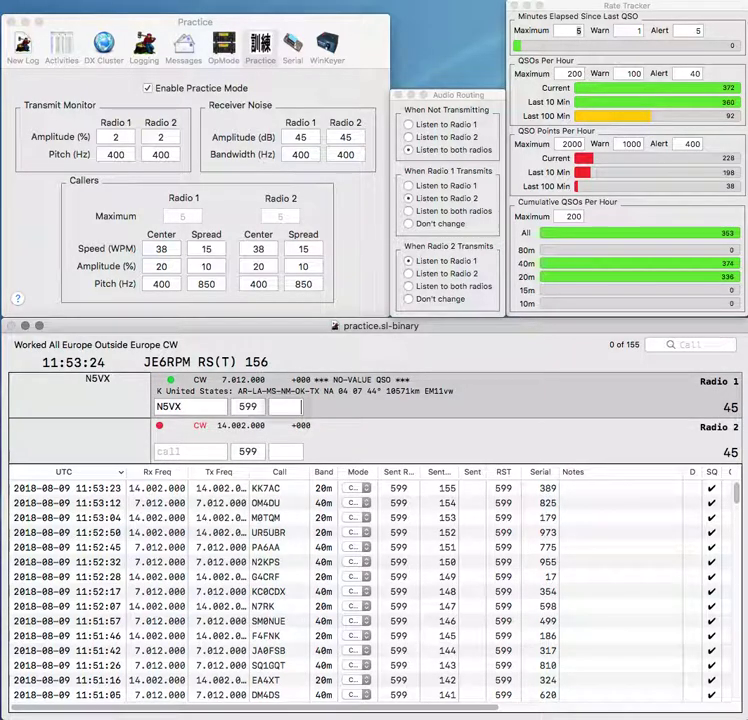
pyautogui.write('545')
pyautogui.press('Return')
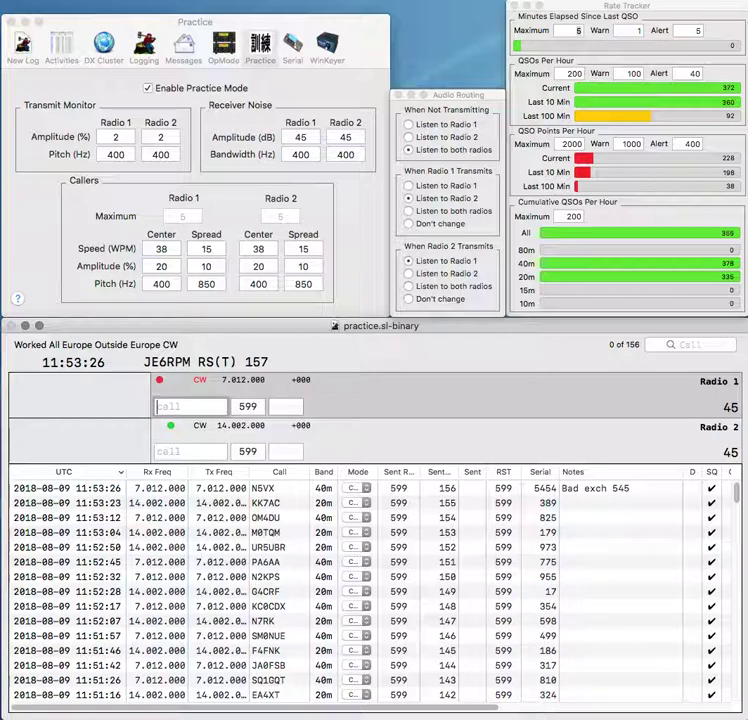
pyautogui.write('N9VPVW3DAD')
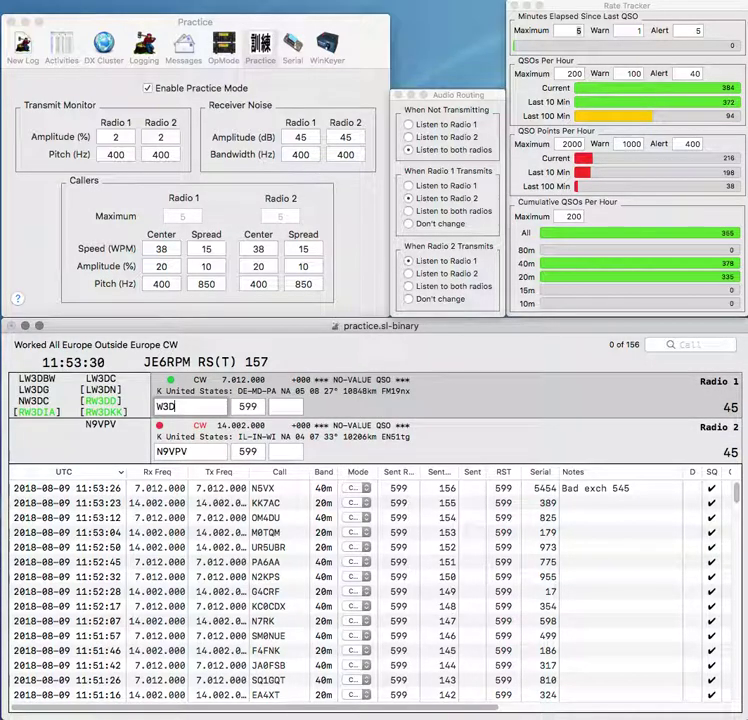
pyautogui.press('Tab')
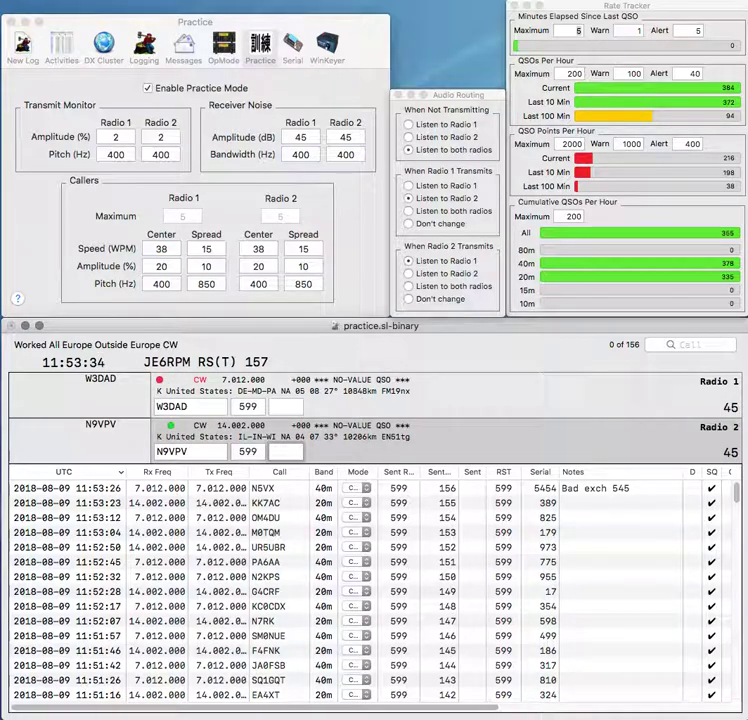
pyautogui.write('798')
pyautogui.press('Return')
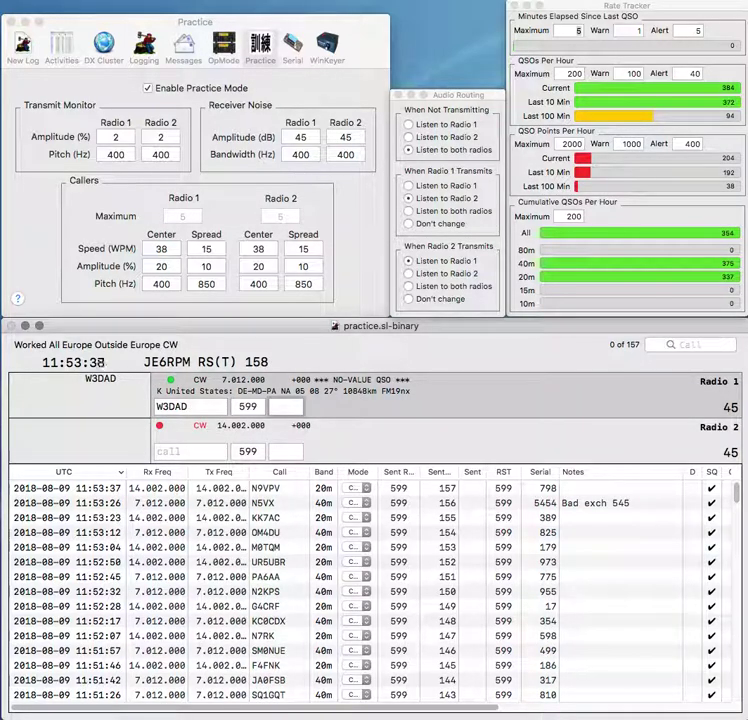
pyautogui.write('220')
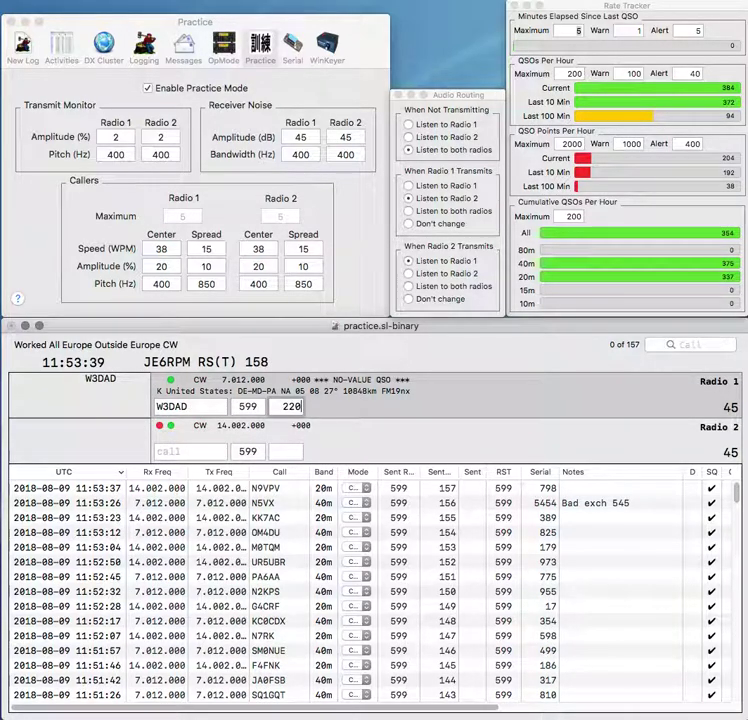
pyautogui.press('Return')
pyautogui.write('N1KR')
pyautogui.press('BackSpace')
pyautogui.write('LG')
pyautogui.press('Left')
pyautogui.press('BackSpace')
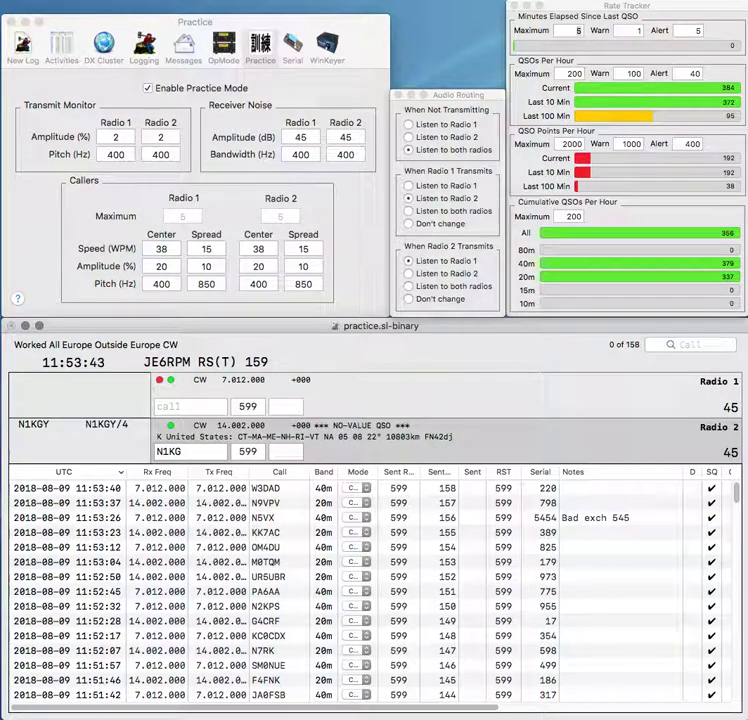
pyautogui.press('BackSpace')
pyautogui.write('LZ')
pyautogui.press('Return')
pyautogui.write('5NP')
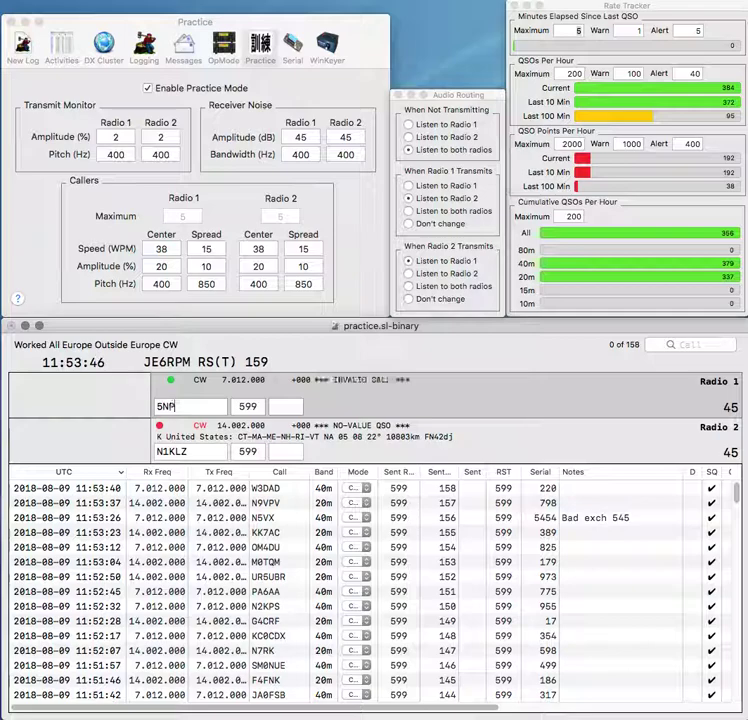
pyautogui.press('Return')
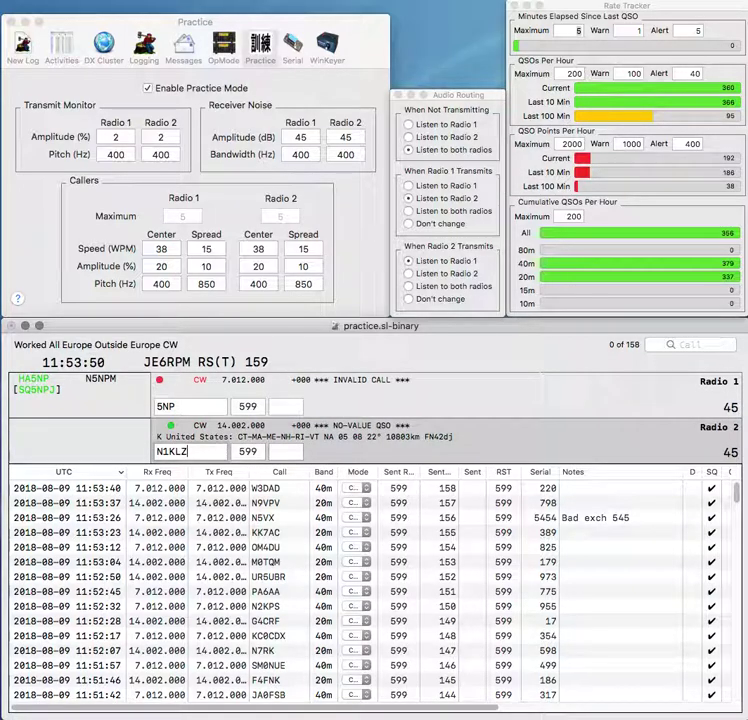
pyautogui.click(175, 452)
pyautogui.press('Right')
pyautogui.press('Right')
pyautogui.press('BackSpace')
pyautogui.press('`')
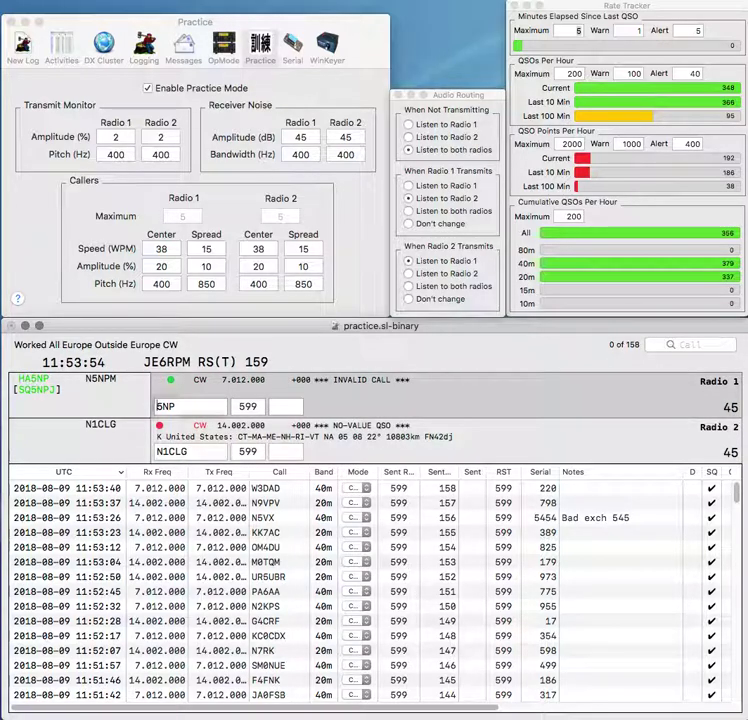
pyautogui.write('HA')
pyautogui.press('Return')
pyautogui.press('`')
pyautogui.press('space')
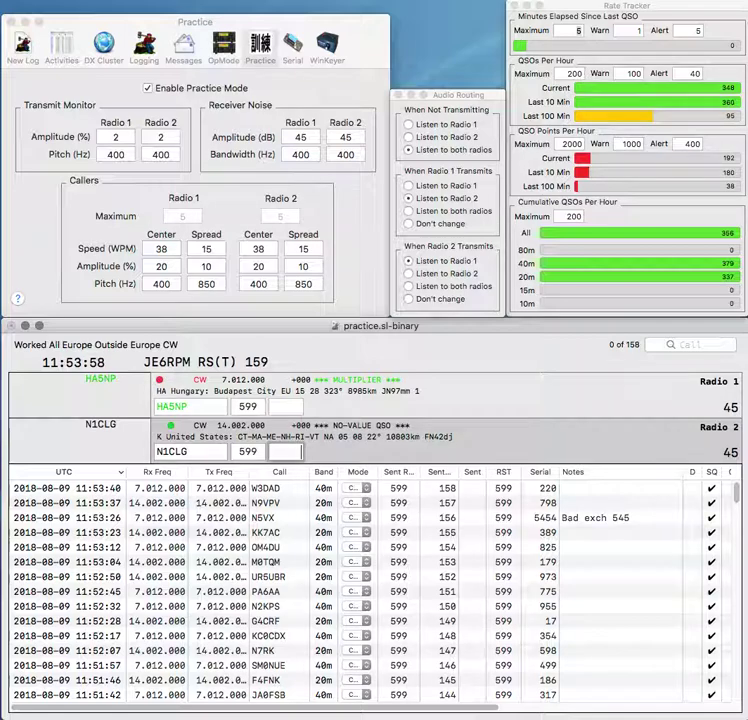
pyautogui.write('265')
pyautogui.press('Return')
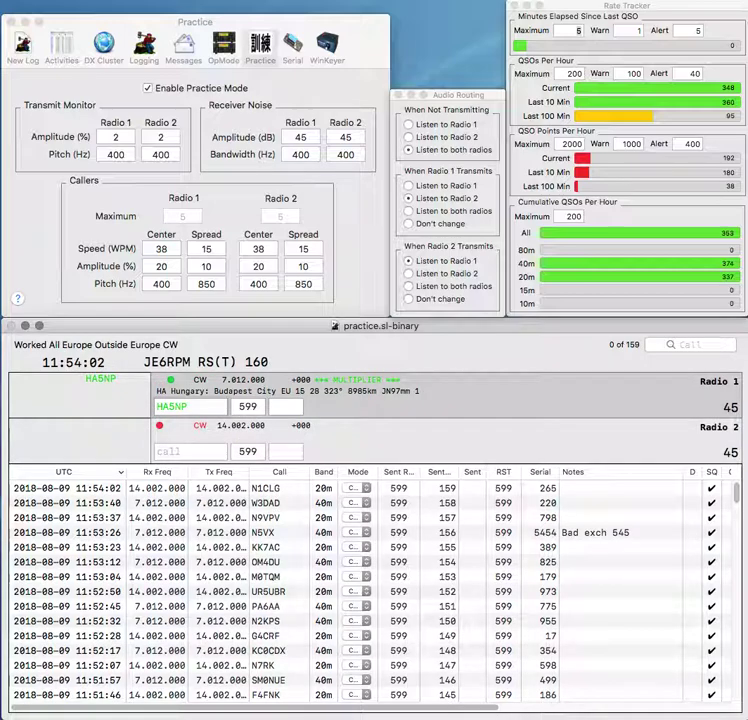
pyautogui.write('763')
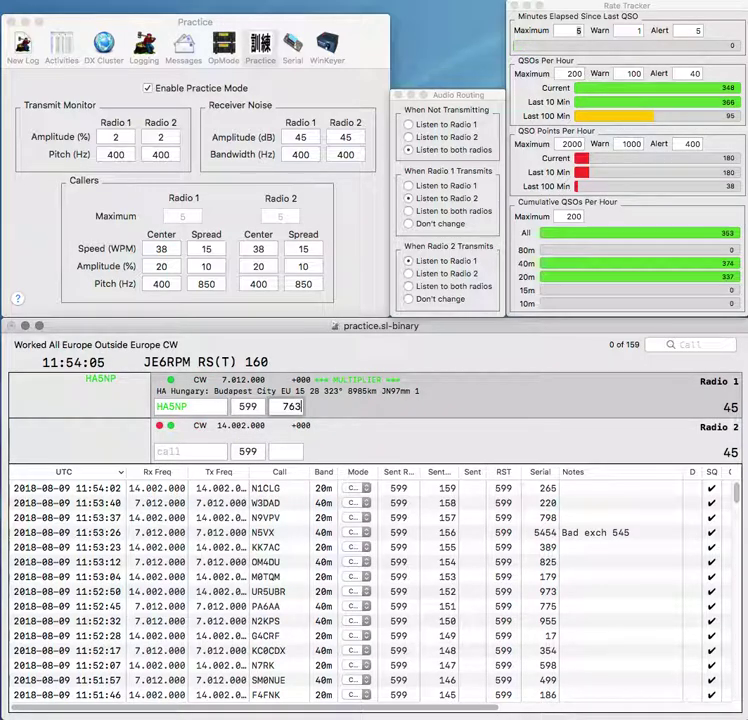
pyautogui.press('Return')
pyautogui.write('W6G')
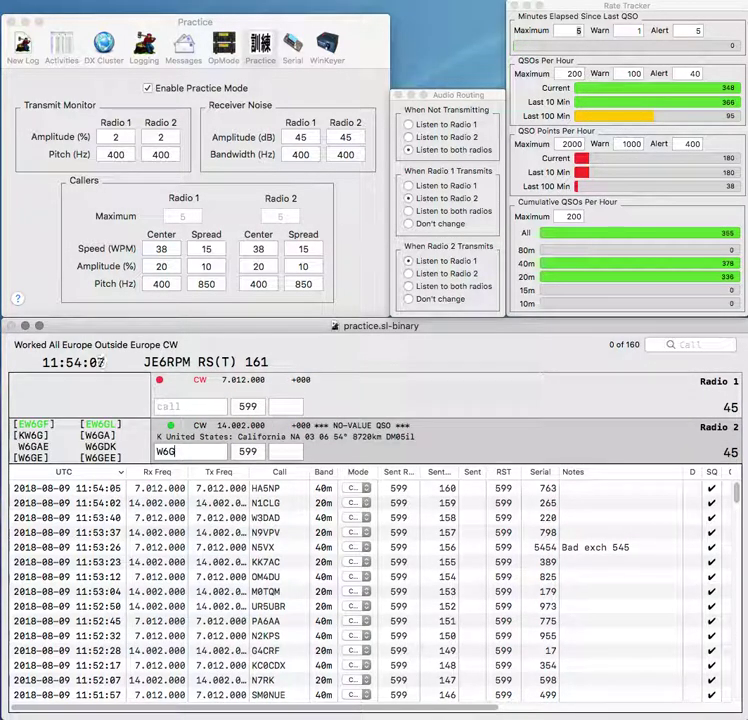
pyautogui.press('Return')
pyautogui.write('N')
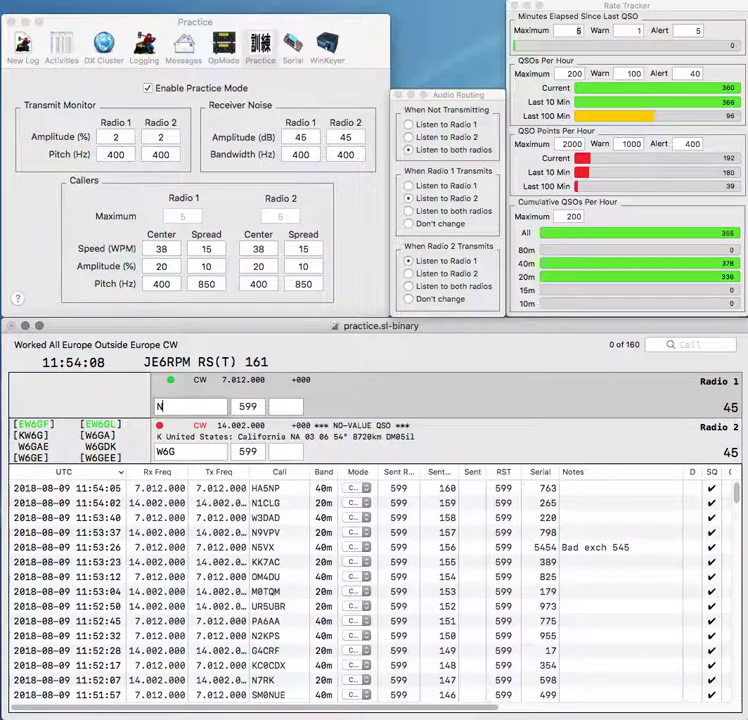
pyautogui.press('Return')
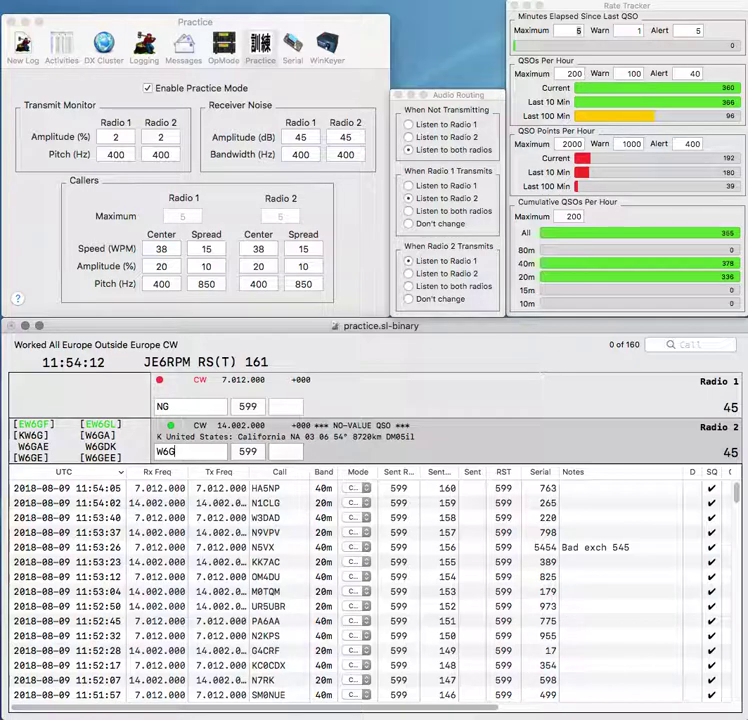
pyautogui.press('BackSpace')
pyautogui.write('KGP/7')
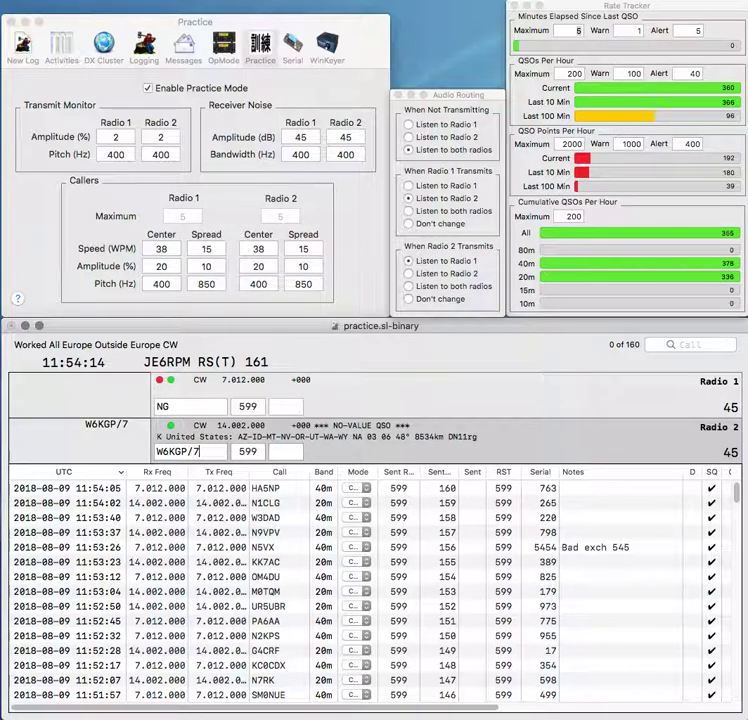
pyautogui.press('Return')
pyautogui.write('7W')
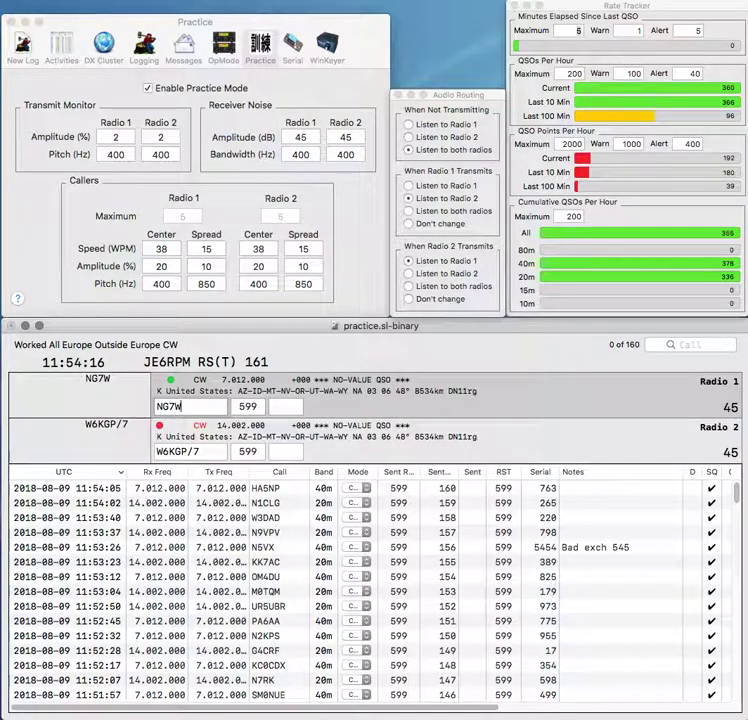
pyautogui.press('Return')
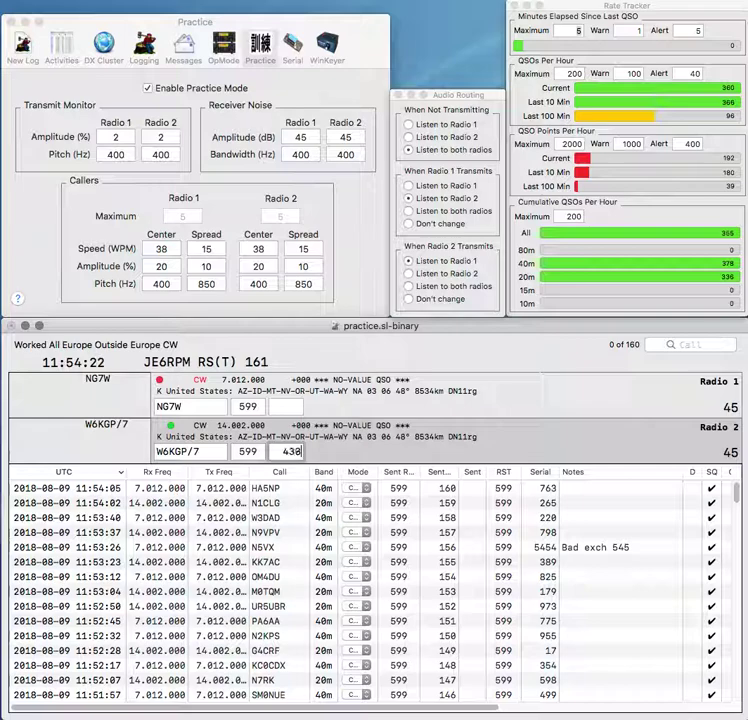
pyautogui.press('Return')
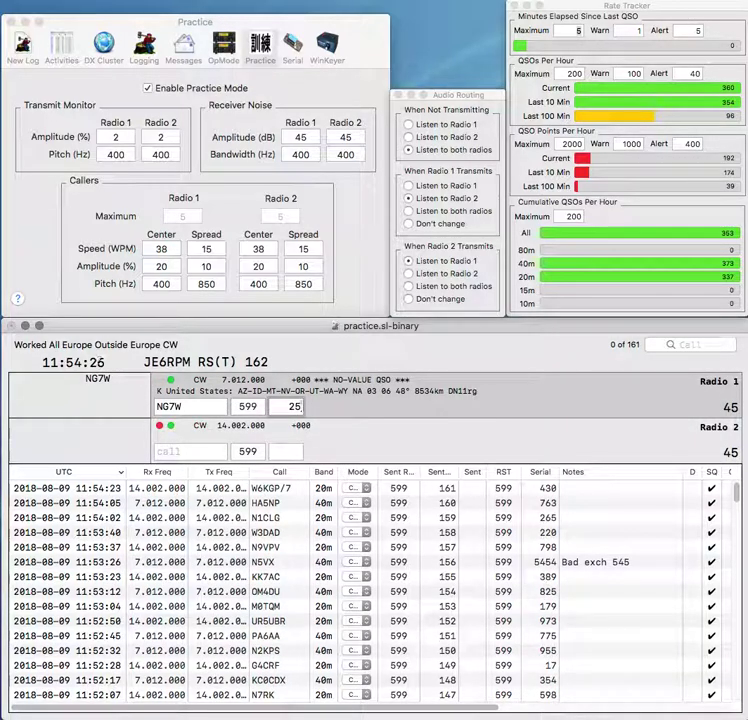
# Step: Log NG7W on Radio 1 with serial 250 and enter the partial call IOV on Radio 2
pyautogui.press('BackSpace')
pyautogui.write('0')
pyautogui.press('Return')
pyautogui.write('IIV')
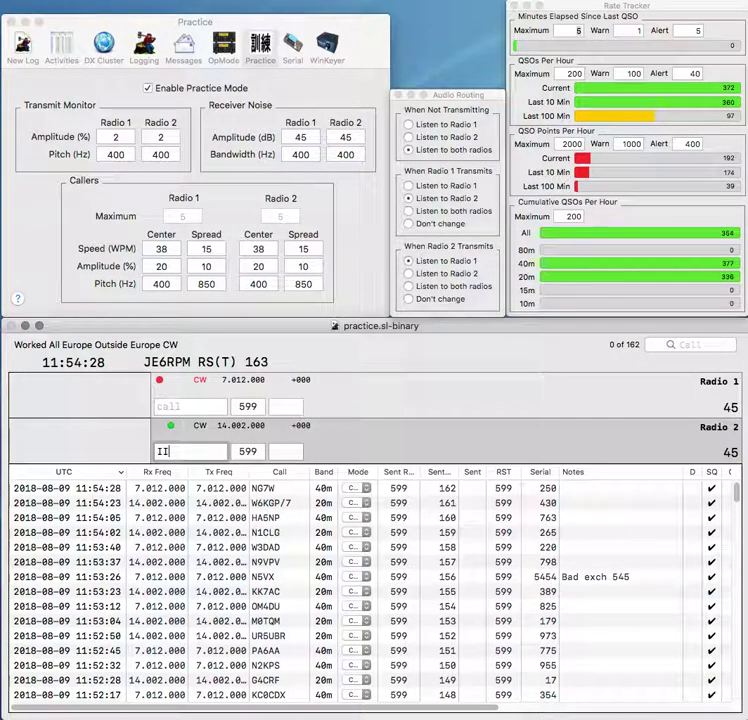
pyautogui.press('BackSpace')
pyautogui.press('BackSpace')
pyautogui.write('OV')
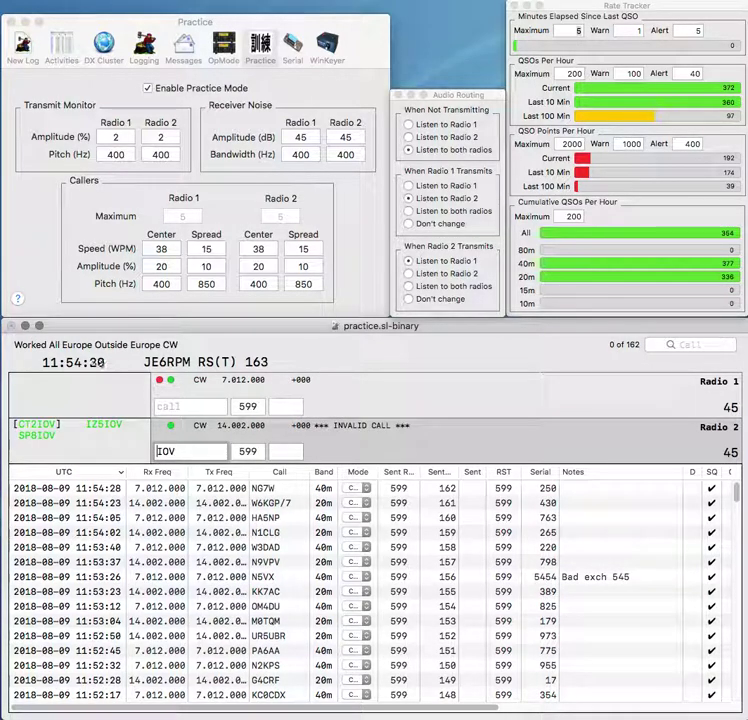
pyautogui.press('Return')
pyautogui.write('VG')
pyautogui.press('Return')
pyautogui.write('CT2')
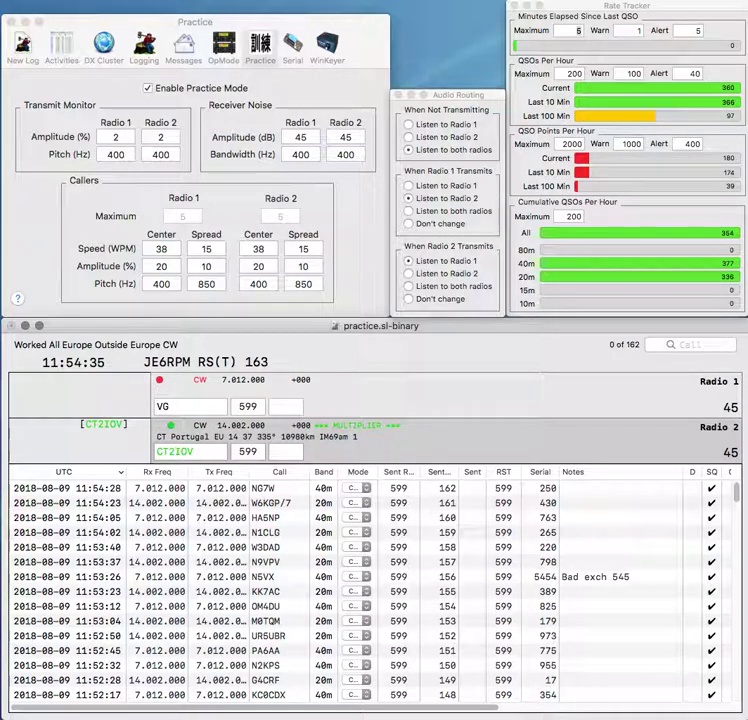
pyautogui.press('Return')
pyautogui.write('HA5B')
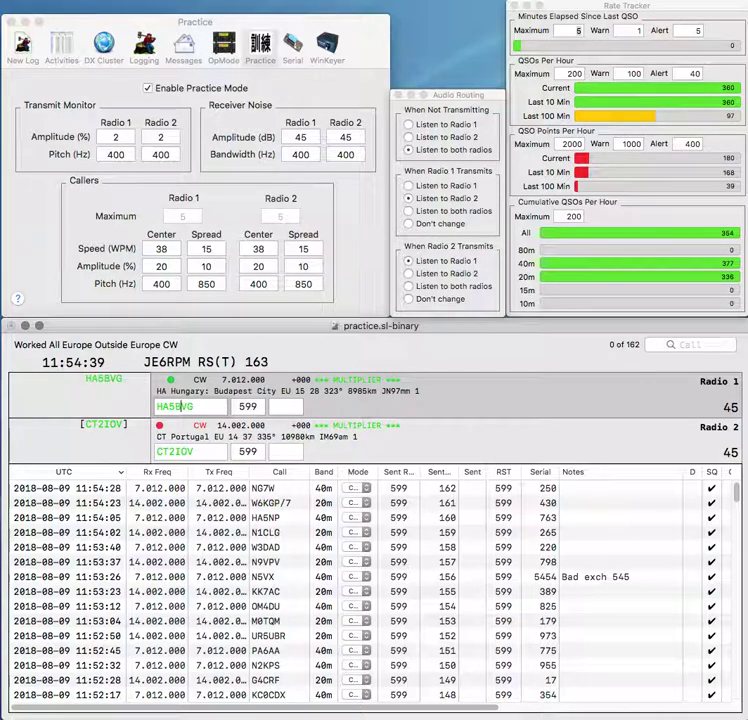
pyautogui.press('Return')
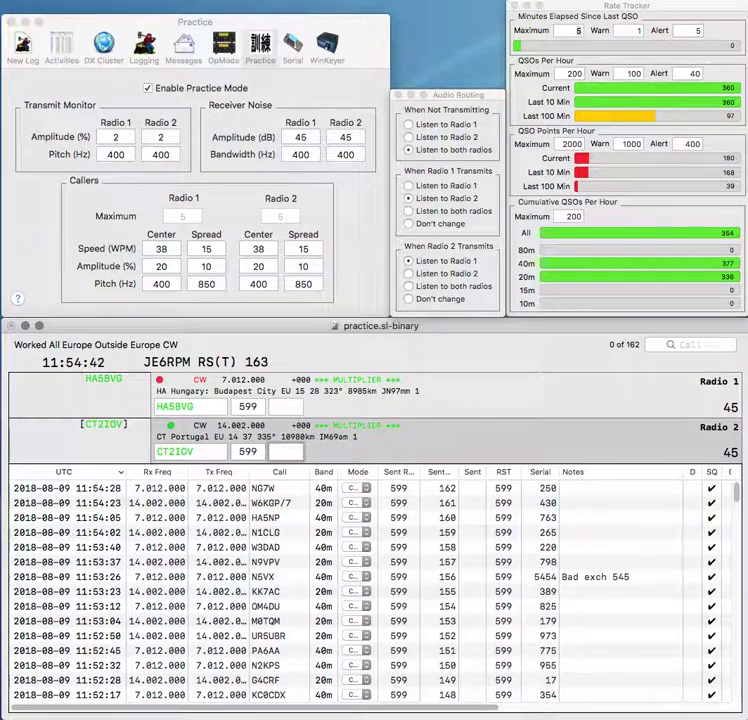
pyautogui.write('438')
pyautogui.press('Return')
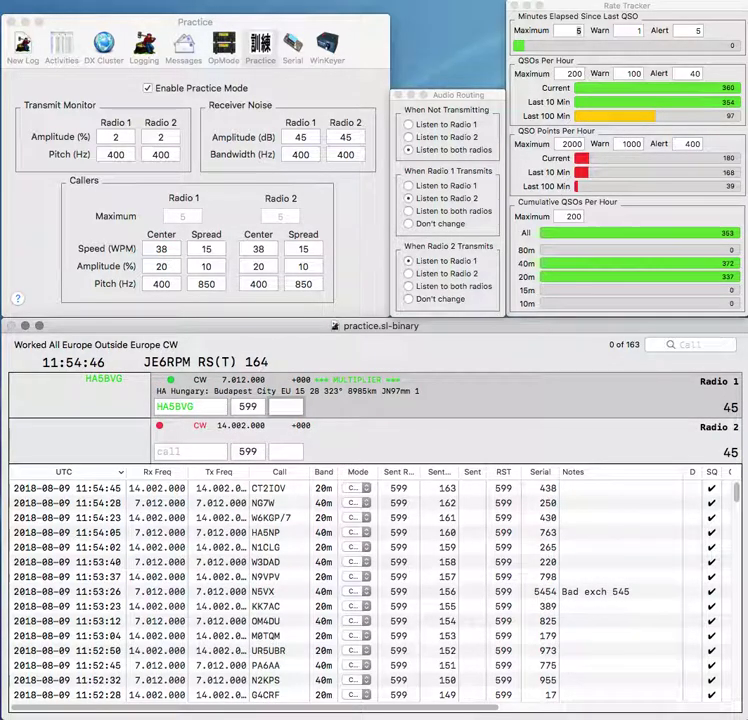
pyautogui.write('641')
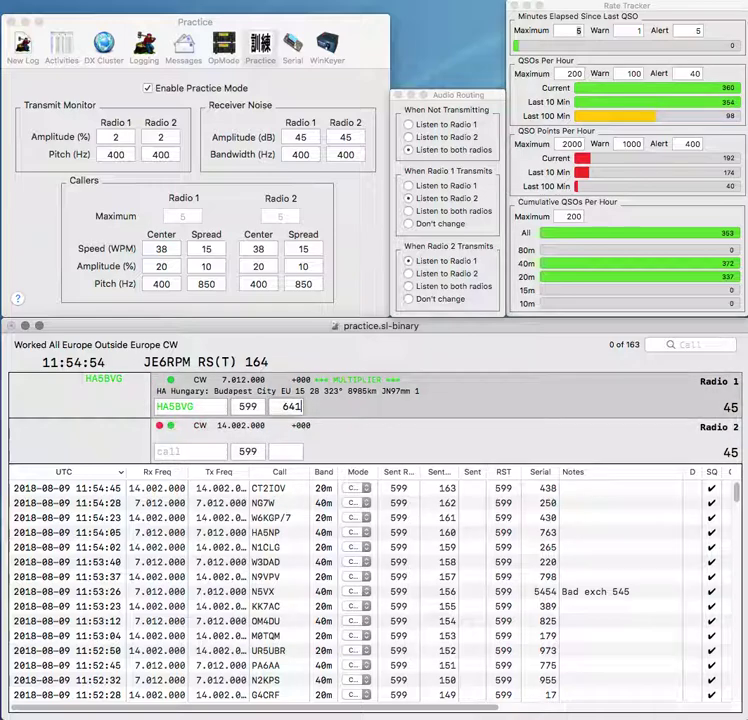
pyautogui.press('Return')
pyautogui.write('VY')
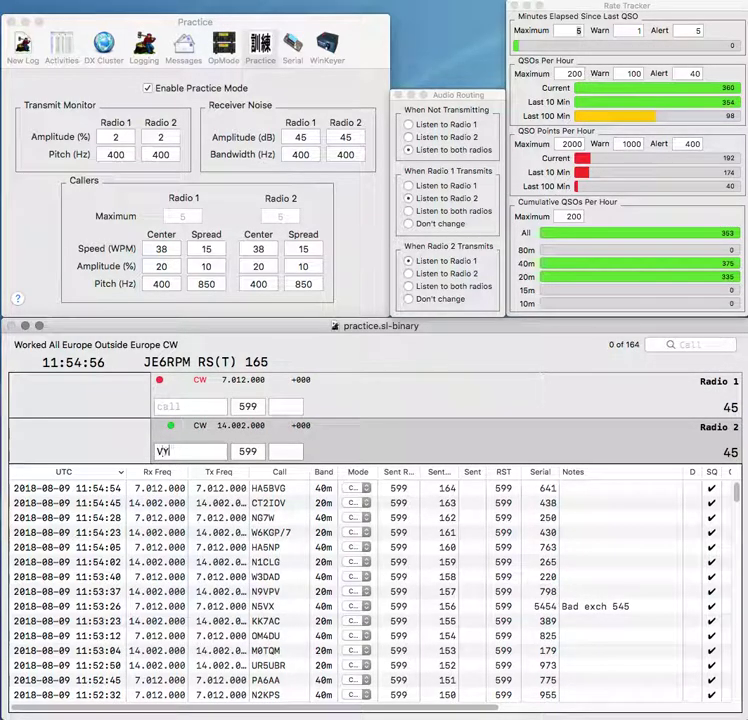
pyautogui.write('2/W5A')
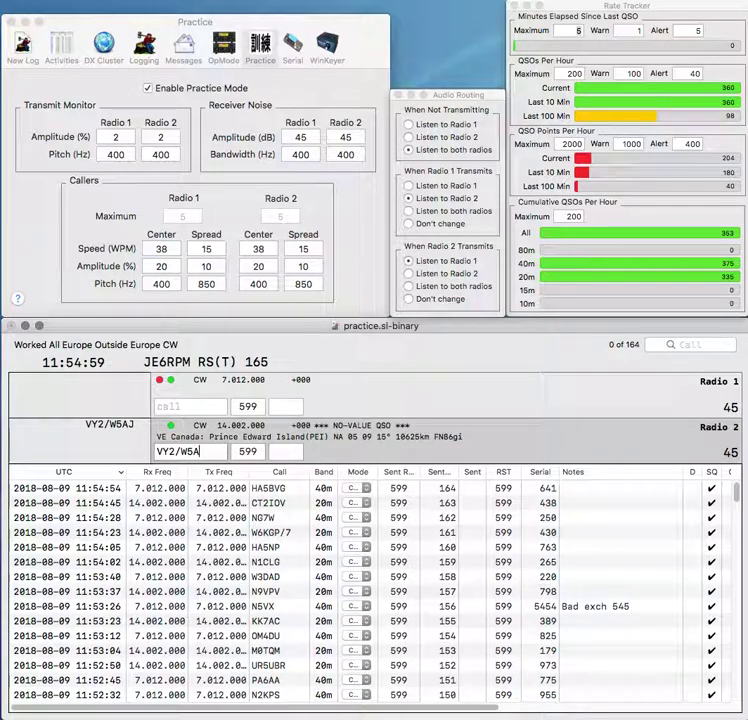
pyautogui.press('`')
pyautogui.press('Return')
pyautogui.write('J')
pyautogui.press('Return')
pyautogui.write('EA6AJ')
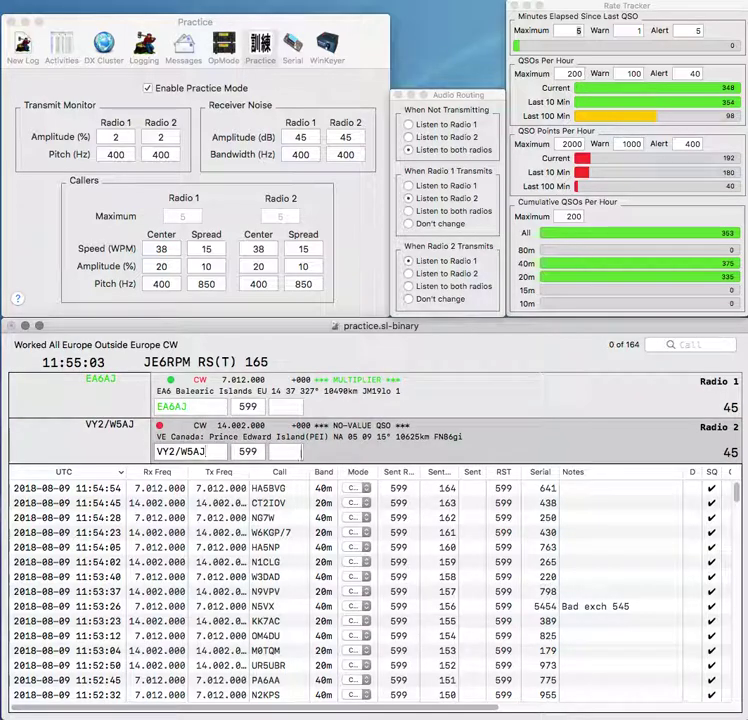
pyautogui.press('Return')
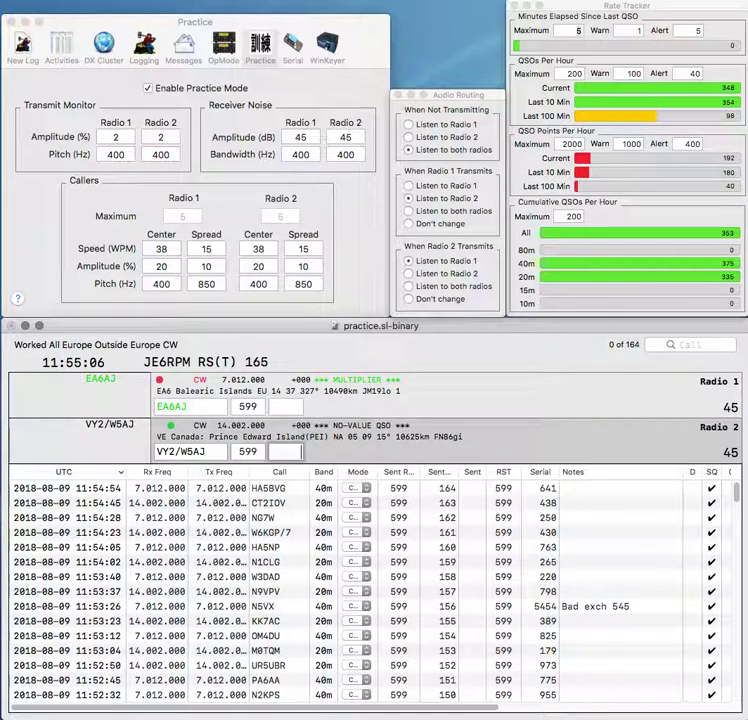
pyautogui.write('932')
pyautogui.press('Return')
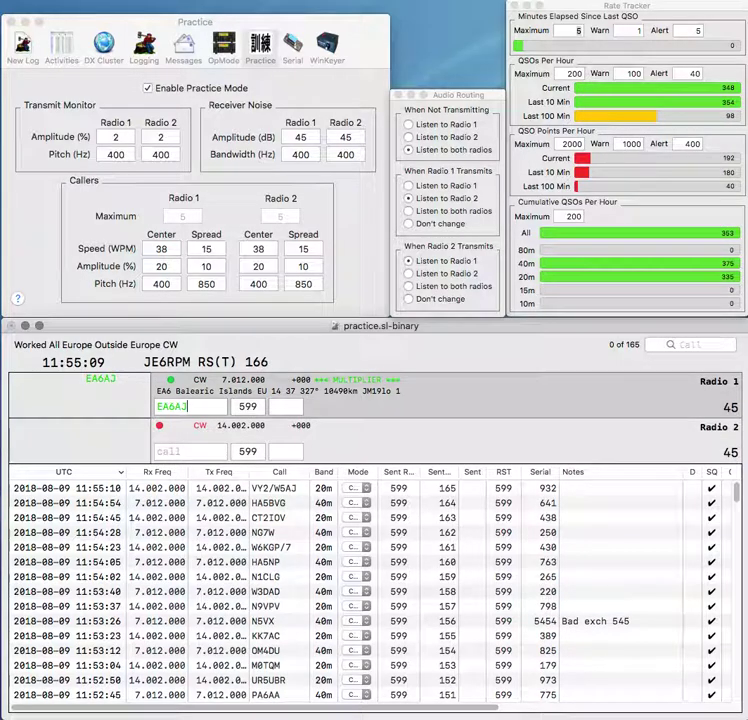
pyautogui.write('7')
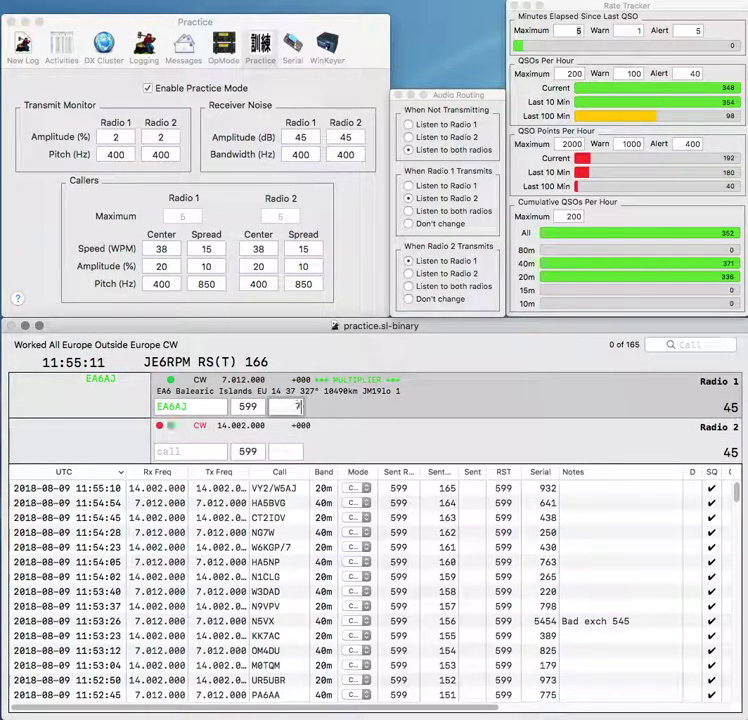
pyautogui.write('.01')
pyautogui.press('Return')
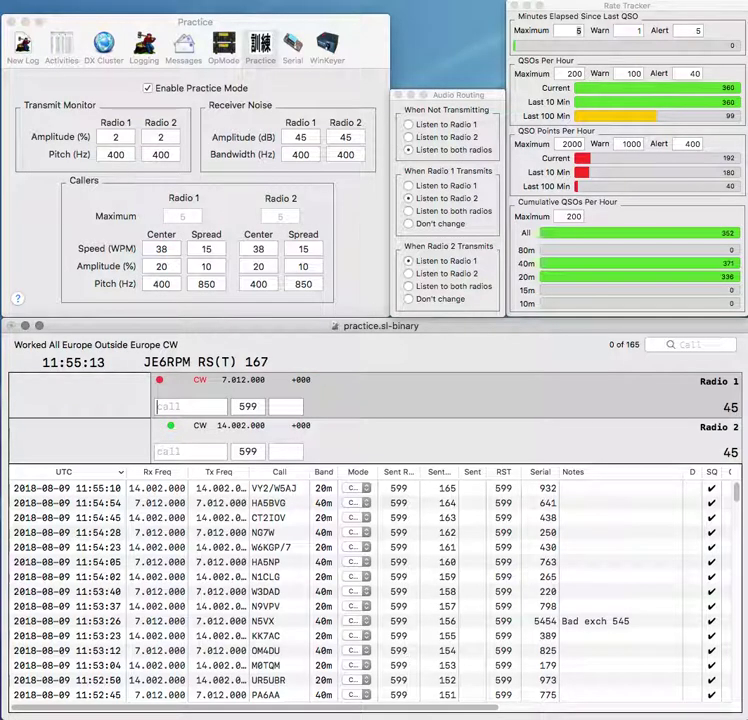
pyautogui.write('V')
pyautogui.write('9F')
pyautogui.press('Return')
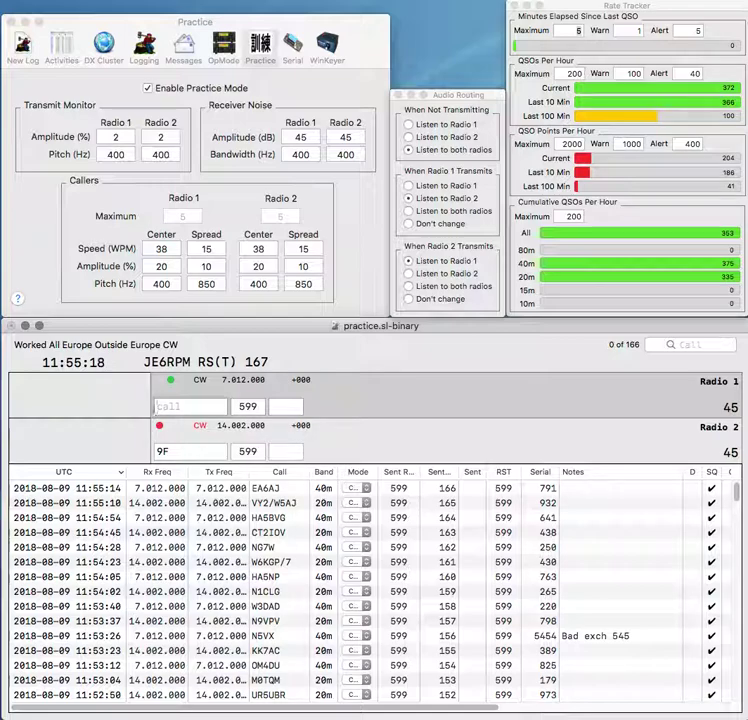
# Step: Enter VA2EN as the caller on Radio 1 and change the Radio 2 partial call to 9FR
pyautogui.write('VA2EN')
pyautogui.press('Return')
pyautogui.write('A')
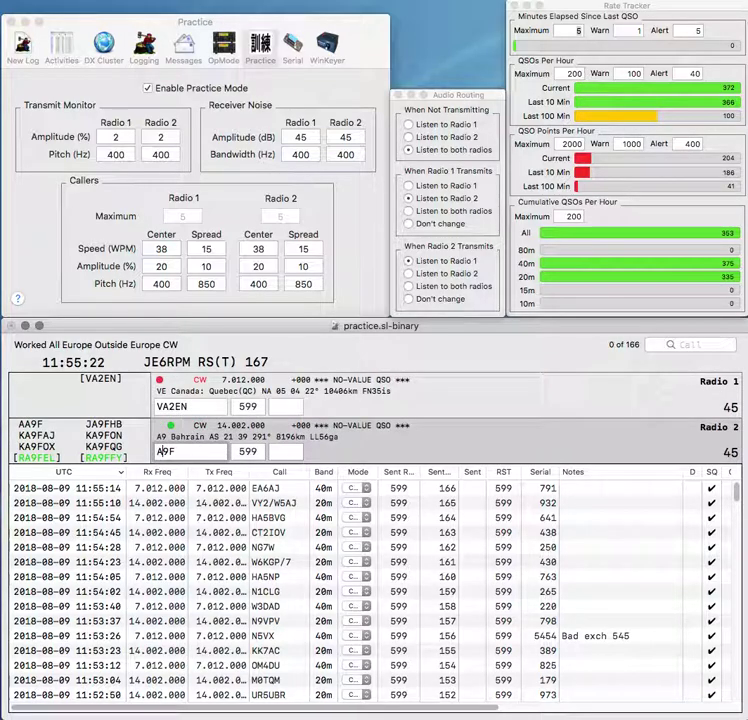
pyautogui.press('BackSpace')
pyautogui.write('R')
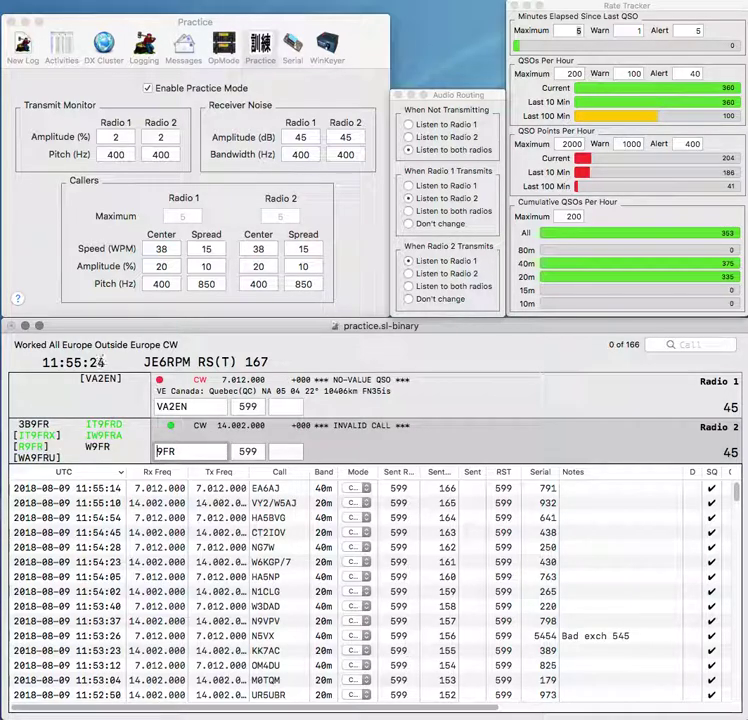
pyautogui.press('Return')
pyautogui.press('space')
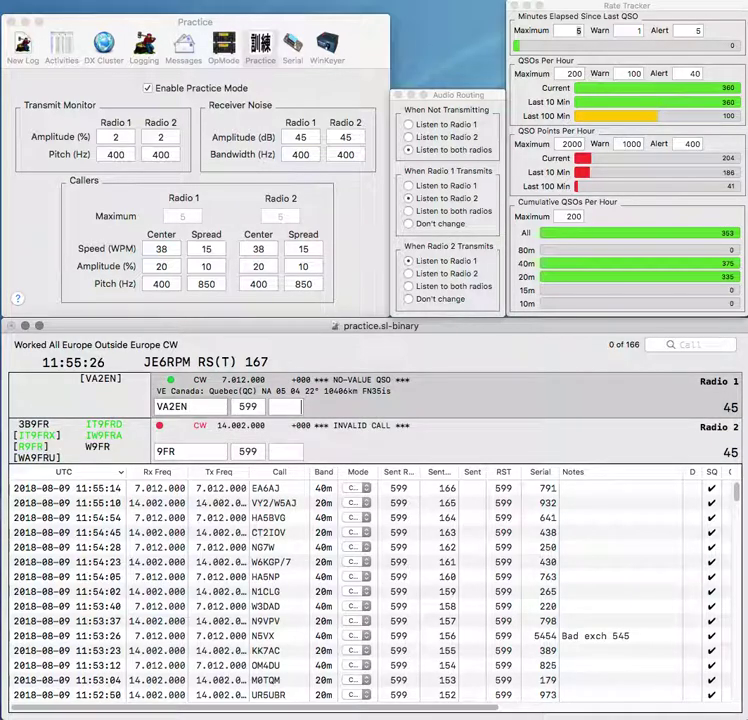
pyautogui.write('95')
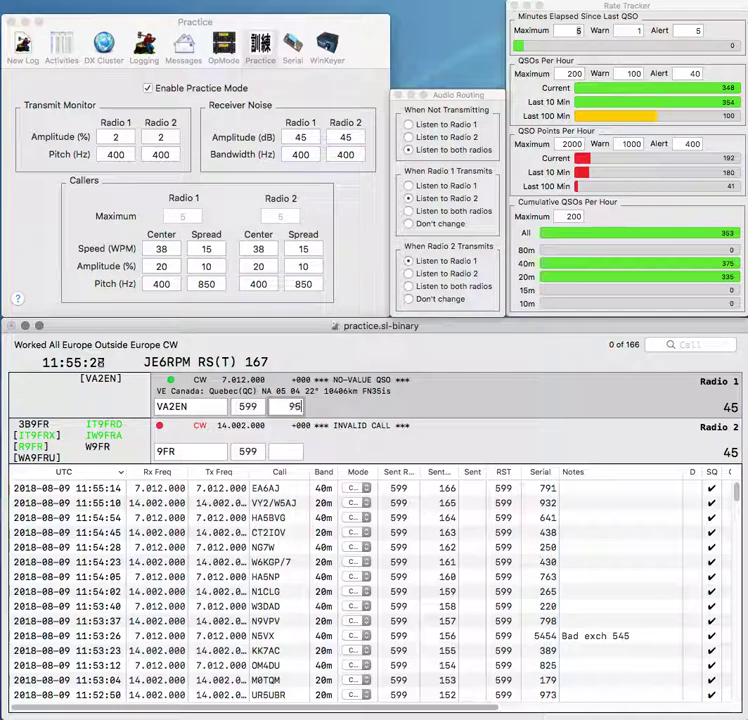
pyautogui.press('Return')
pyautogui.write('3B')
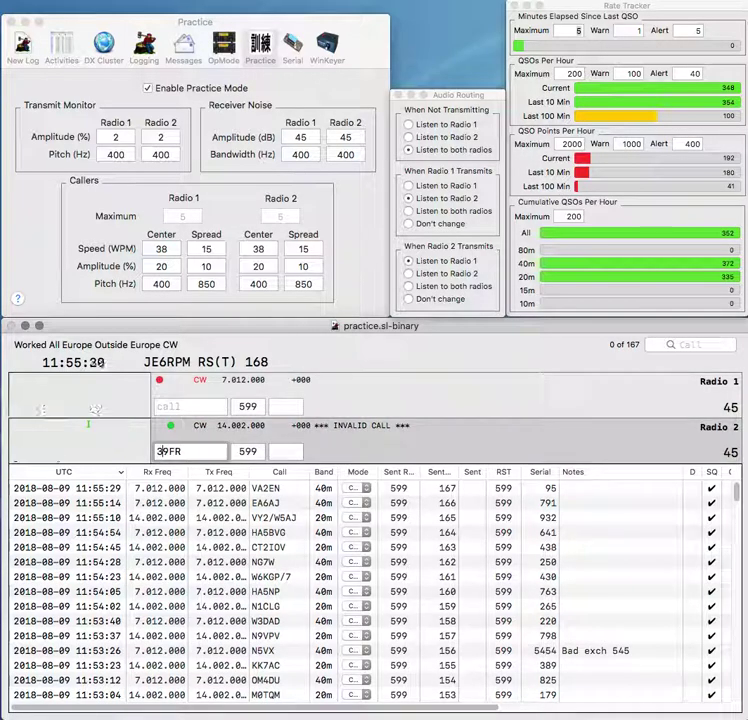
pyautogui.press('Return')
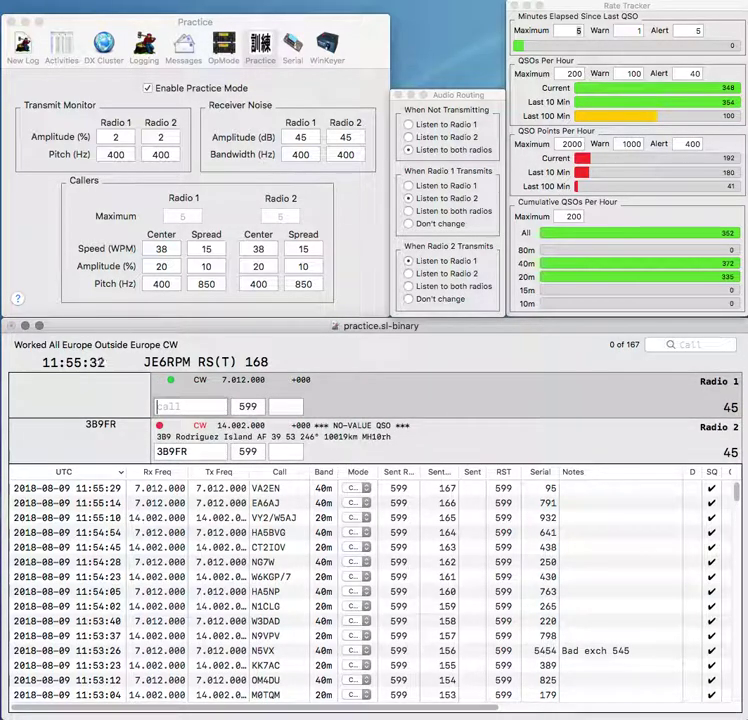
pyautogui.write('K1CPR')
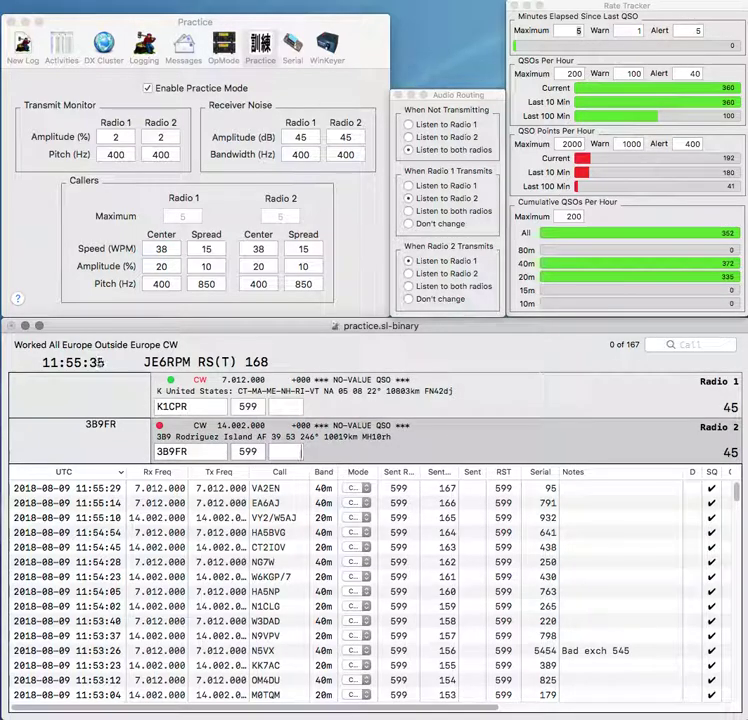
pyautogui.press('Return')
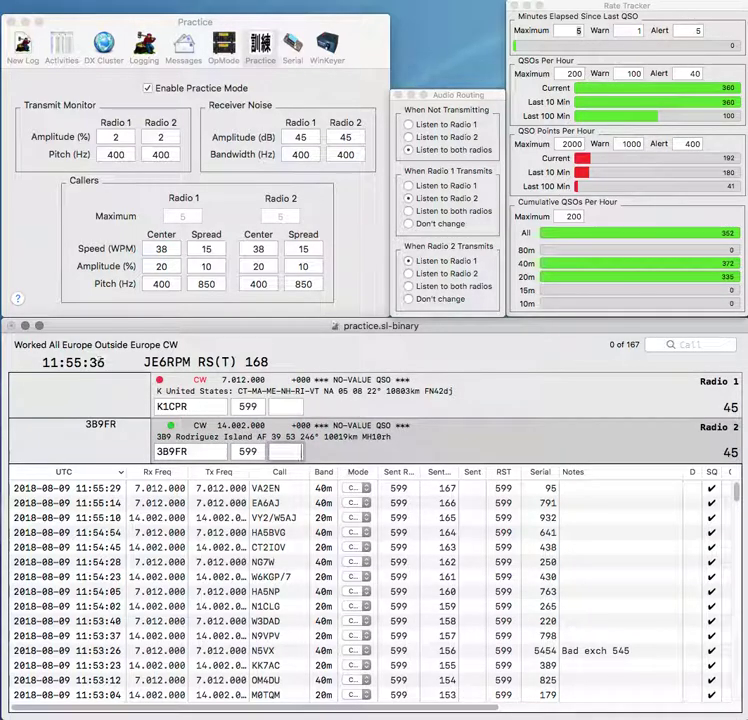
pyautogui.write('214')
pyautogui.press('Return')
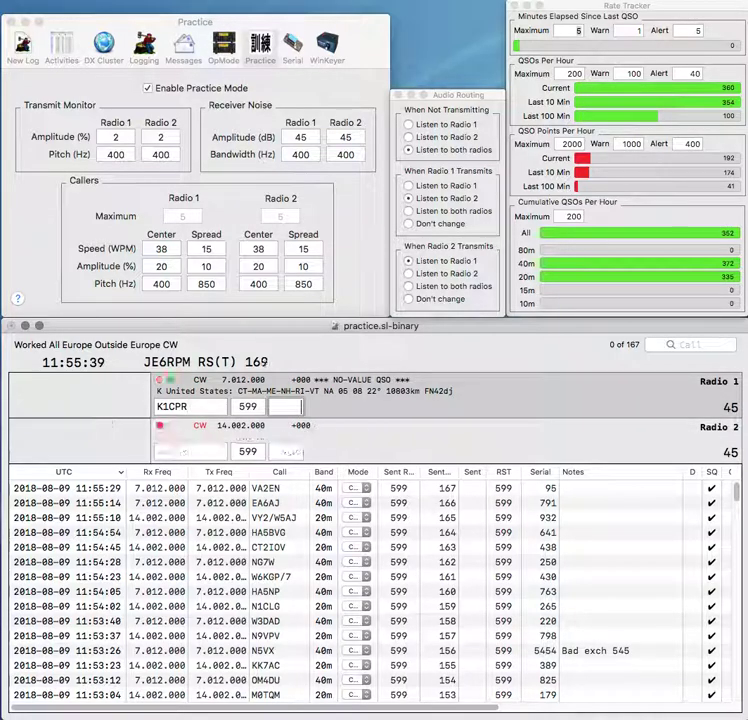
# Step: Correct the Radio 1 call sign to W1CPR and send the exchange
pyautogui.press('space')
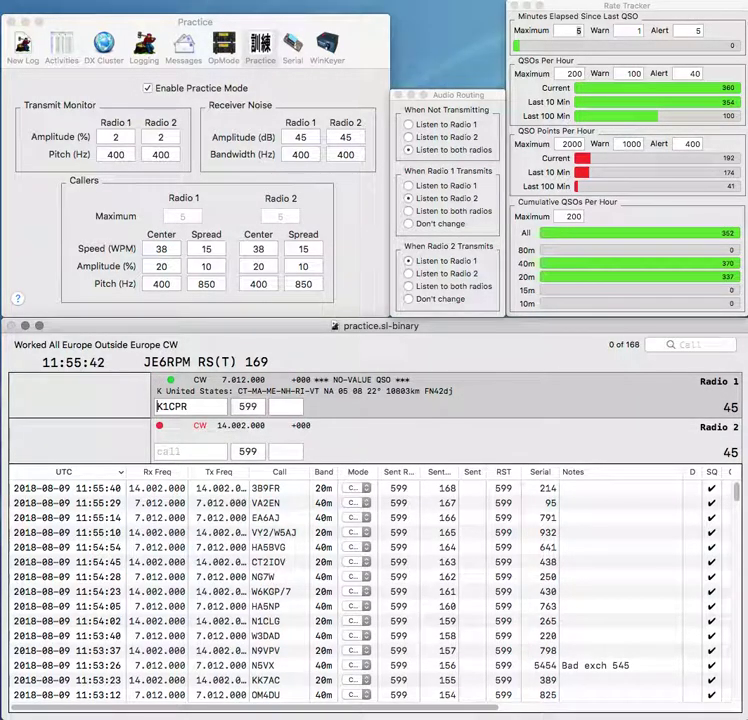
pyautogui.press('Delete')
pyautogui.write('W')
pyautogui.press('Return')
pyautogui.write('V')
pyautogui.press('BackSpace')
pyautogui.write('YO3K')
pyautogui.write('HT')
pyautogui.press('BackSpace')
pyautogui.press('BackSpace')
pyautogui.write('ST')
pyautogui.press('Return')
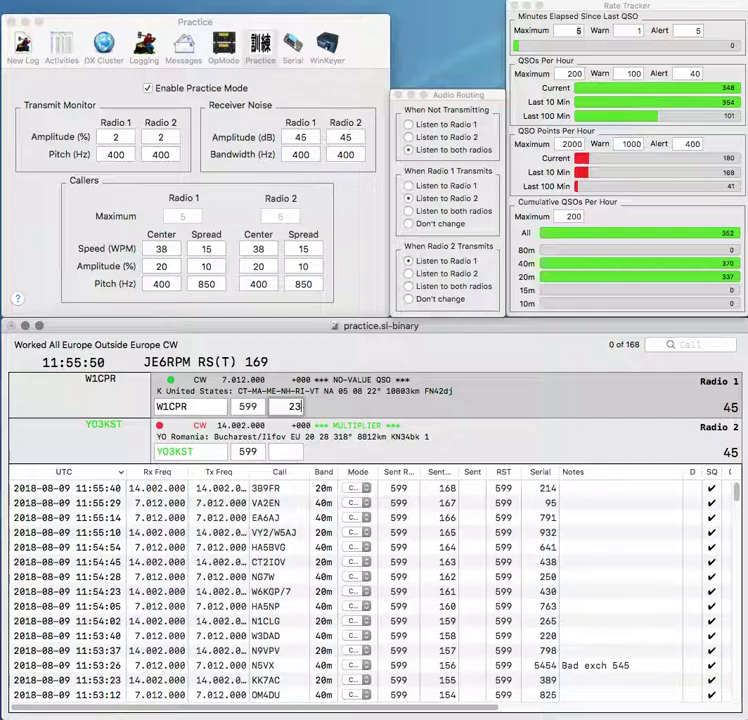
pyautogui.press('Return')
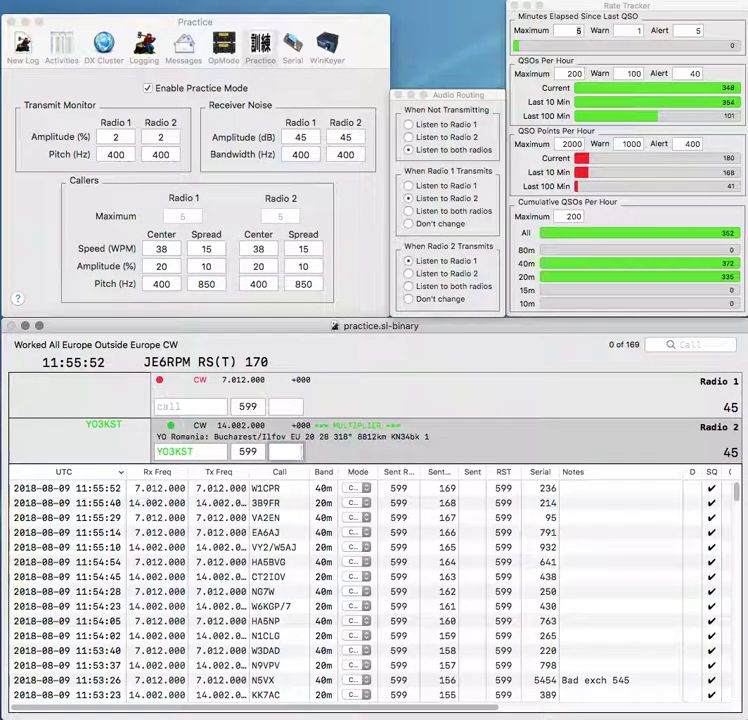
pyautogui.write('506')
pyautogui.press('Return')
pyautogui.write('W5O')
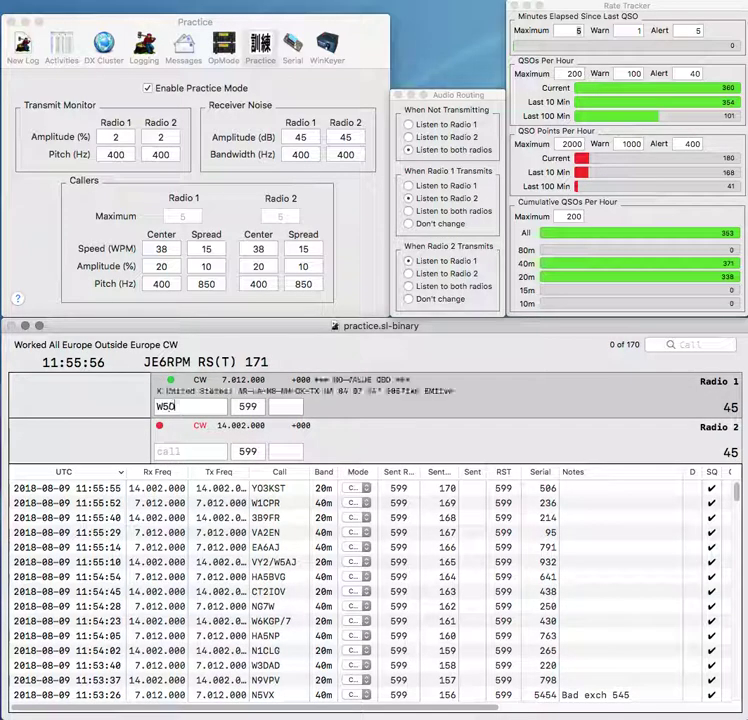
pyautogui.write('M')
pyautogui.press('Return')
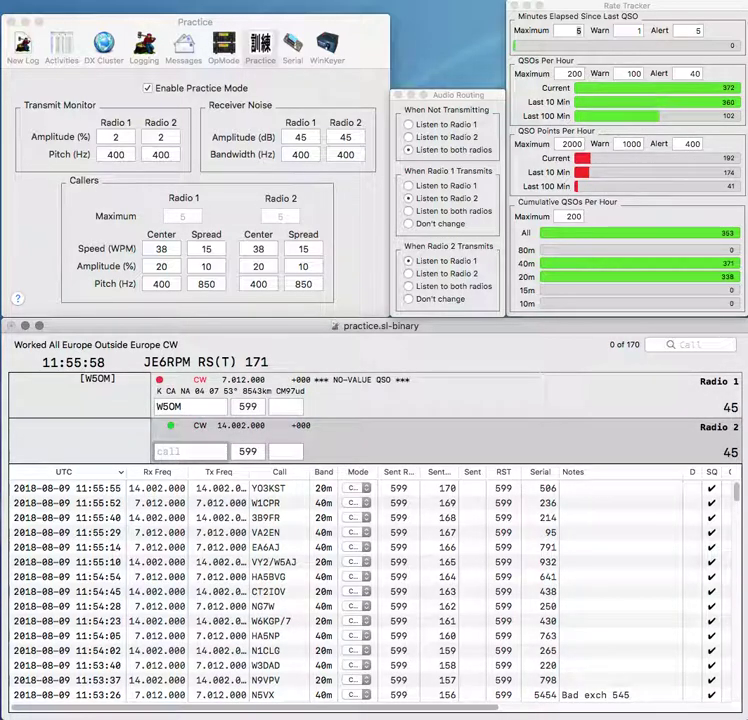
pyautogui.write('DM1AO')
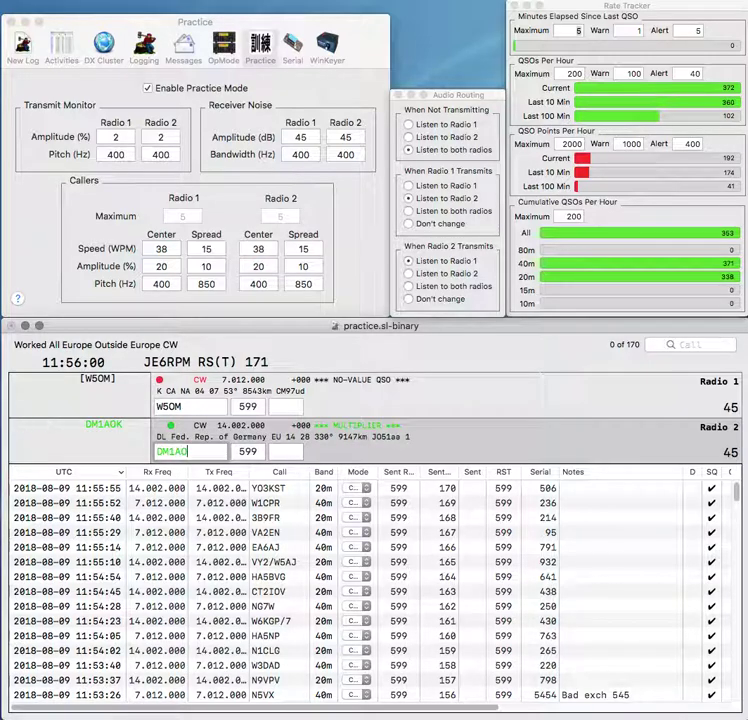
pyautogui.press('BackSpace')
pyautogui.write('GK')
pyautogui.press('Return')
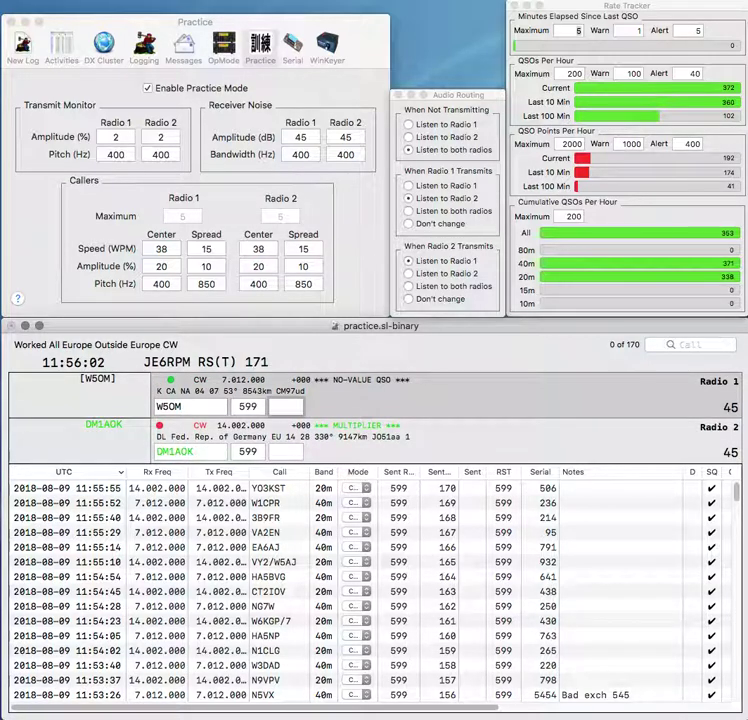
pyautogui.write('536')
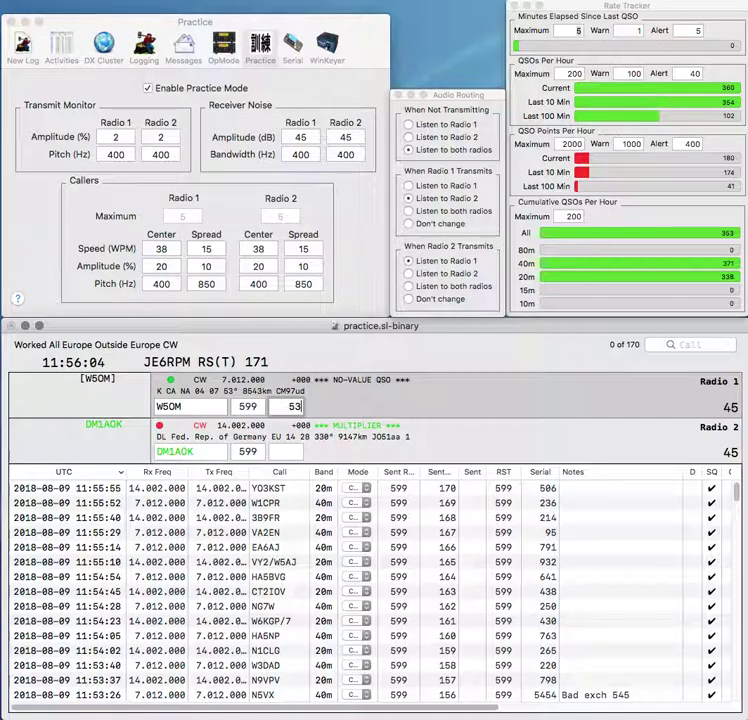
pyautogui.press('Return')
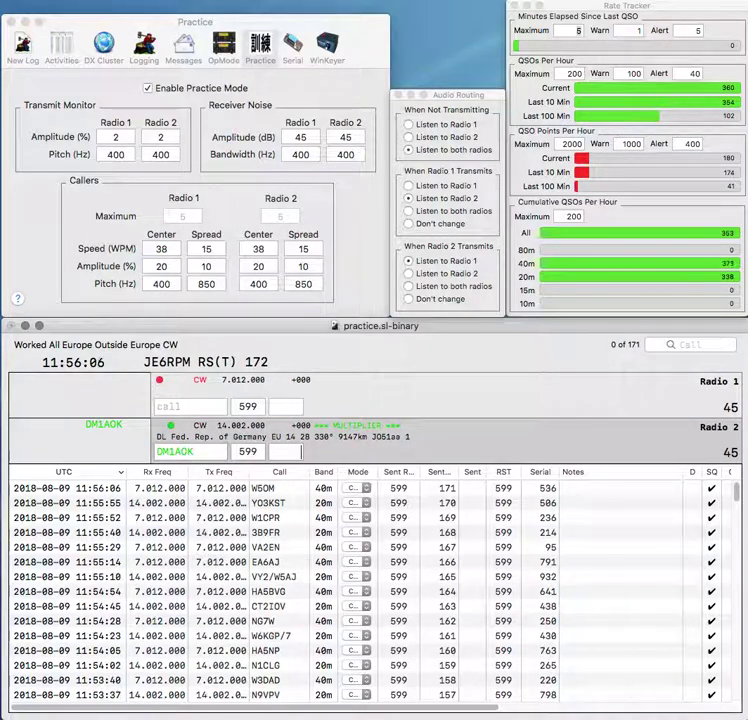
pyautogui.write('589')
pyautogui.press('Return')
# Step: Answer the partial call AGF on Radio 1, completing it as CT1AGF, and enter V21MU as the caller on Radio 2
pyautogui.write('AGF')
pyautogui.press('`')
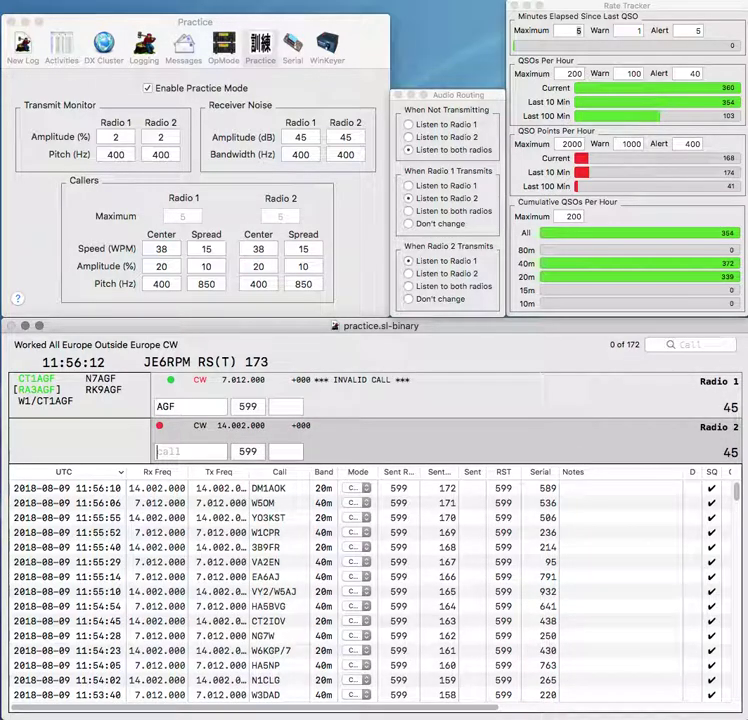
pyautogui.write('V21')
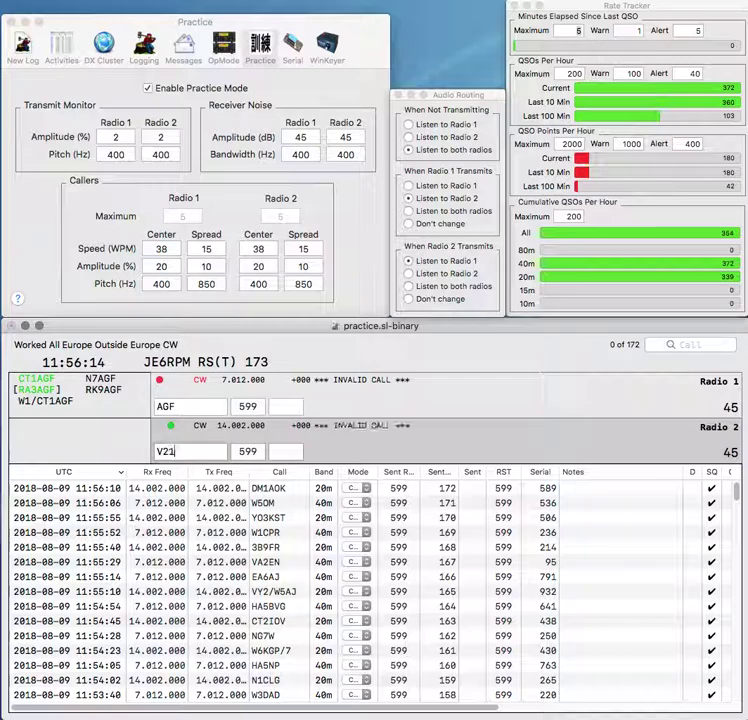
pyautogui.write('MU')
pyautogui.press('Return')
pyautogui.press('`')
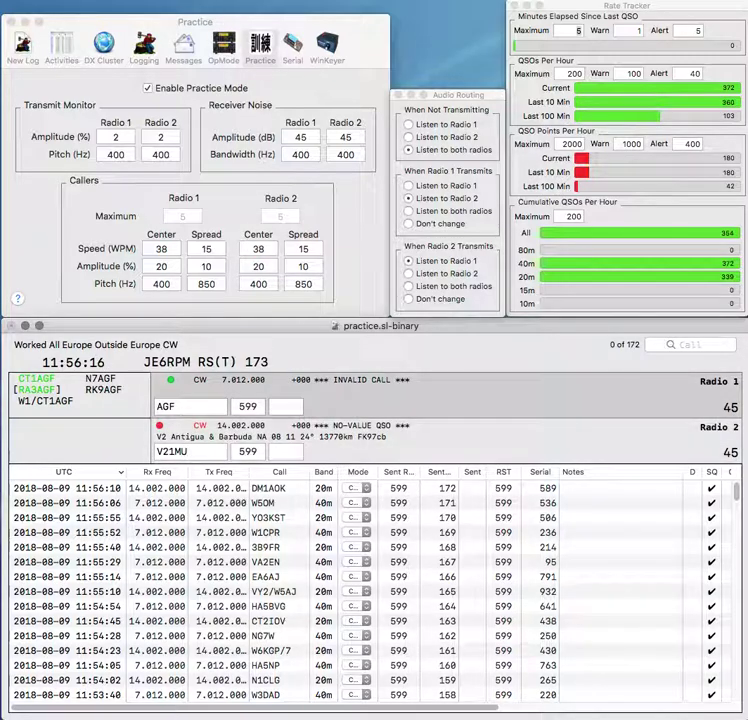
pyautogui.write('CCT1')
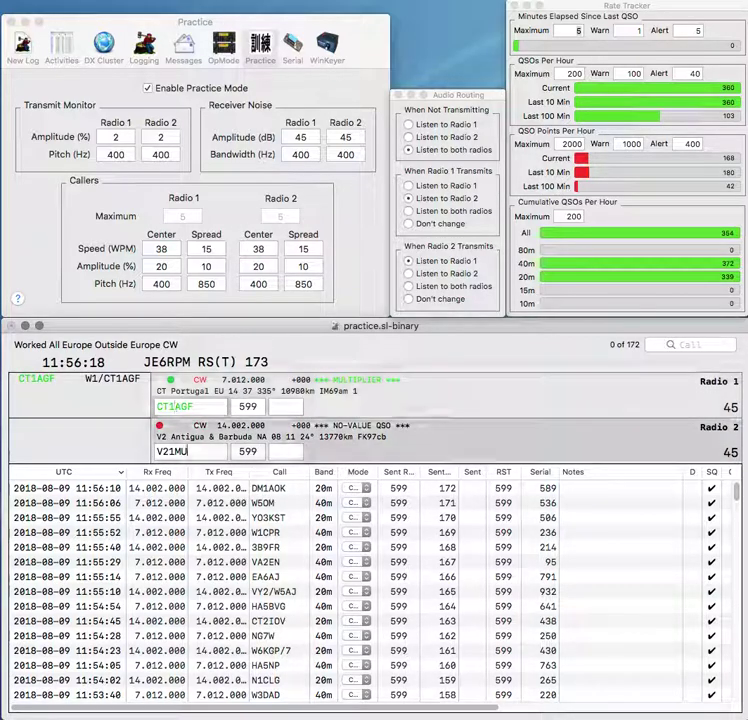
# Step: Correct the Radio 2 call sign to V31MU and send the exchange
pyautogui.click(168, 451)
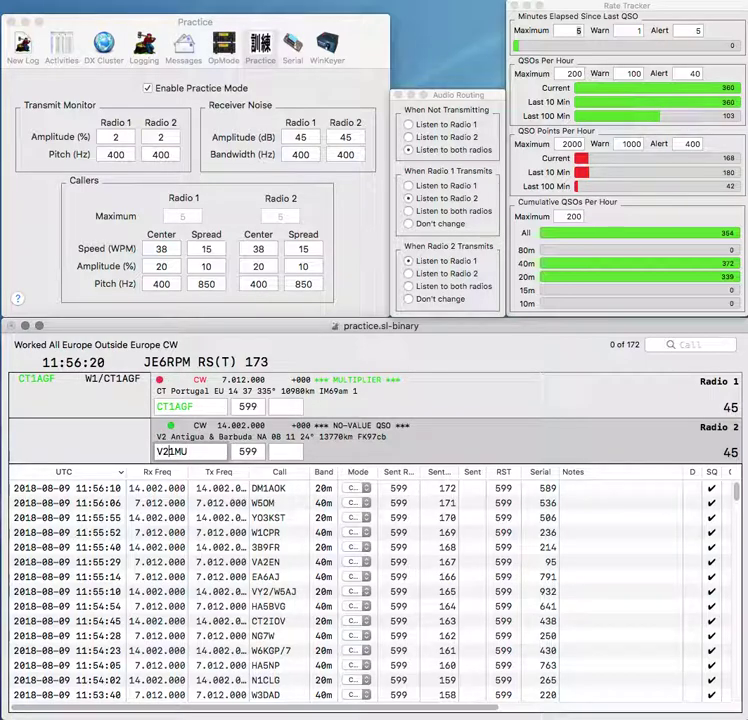
pyautogui.press('BackSpace')
pyautogui.write('3')
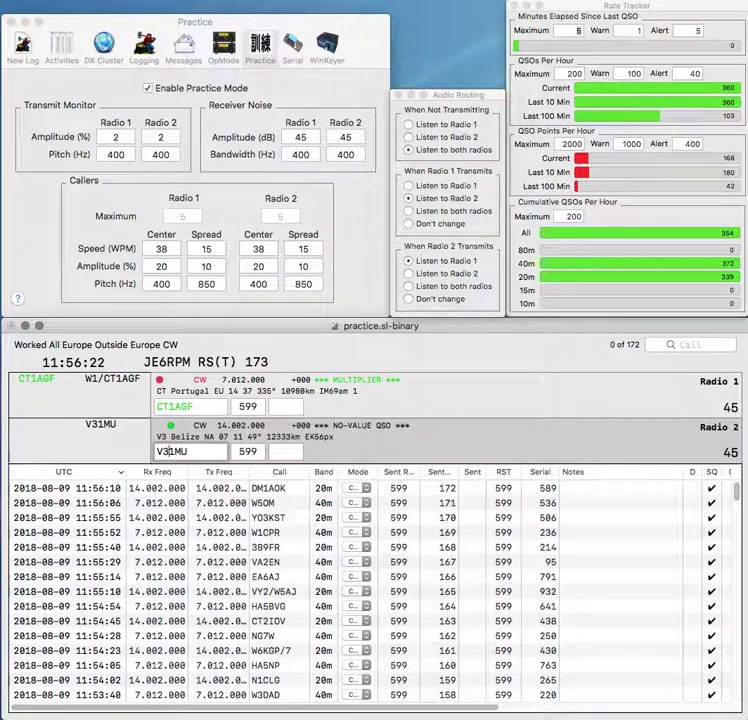
pyautogui.press('Return')
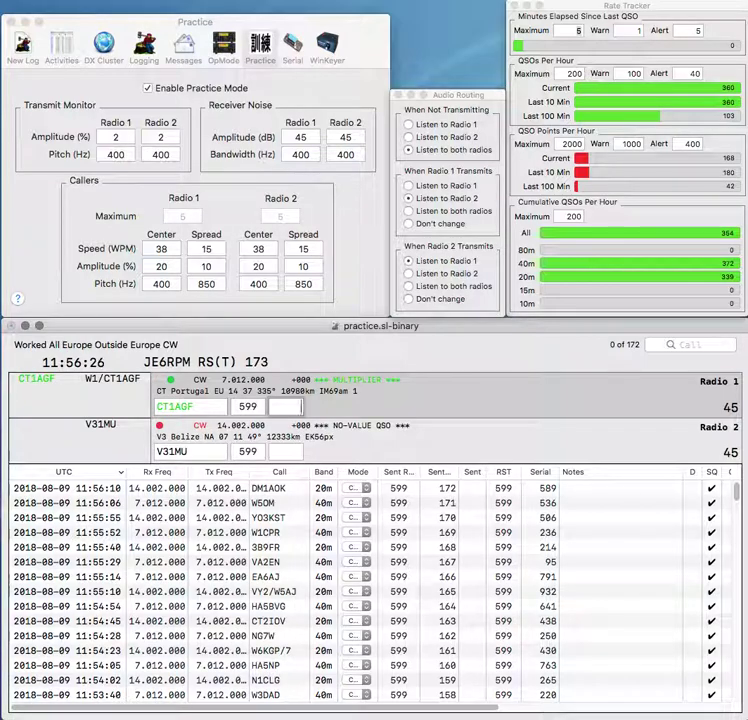
pyautogui.write('980')
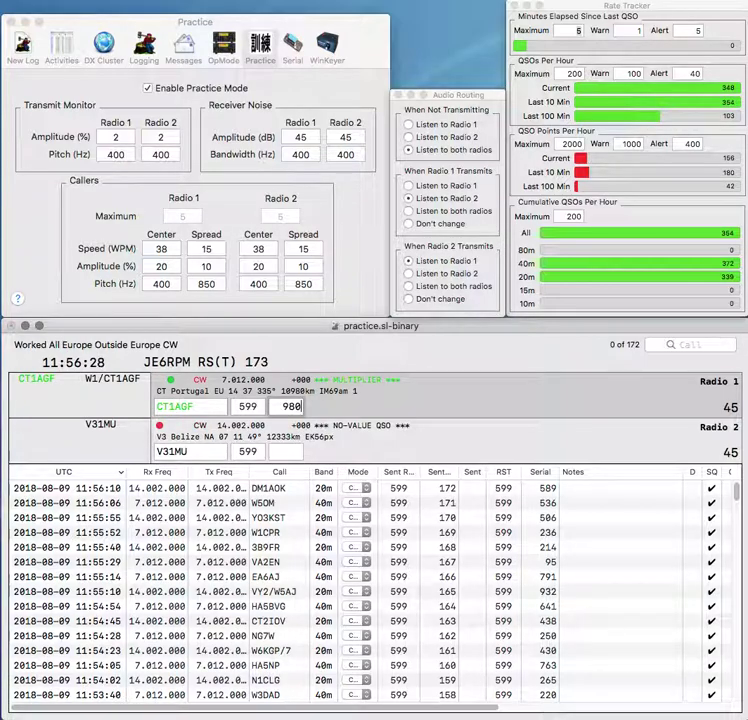
pyautogui.press('Return')
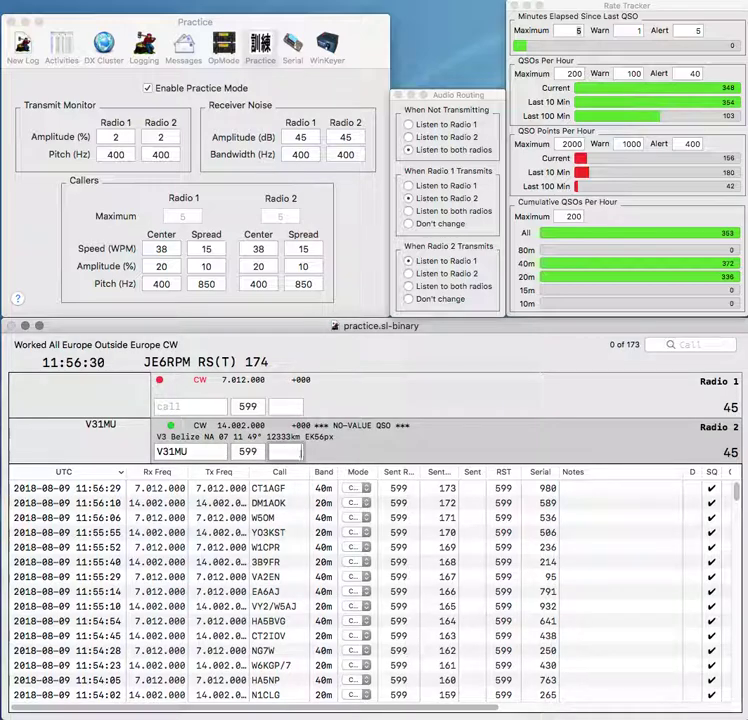
pyautogui.write('739')
pyautogui.press('Return')
# Step: Answer the partial call 3X on Radio 1, completing it as VC3X, and enter WI2A as the caller on Radio 2
pyautogui.write('3X')
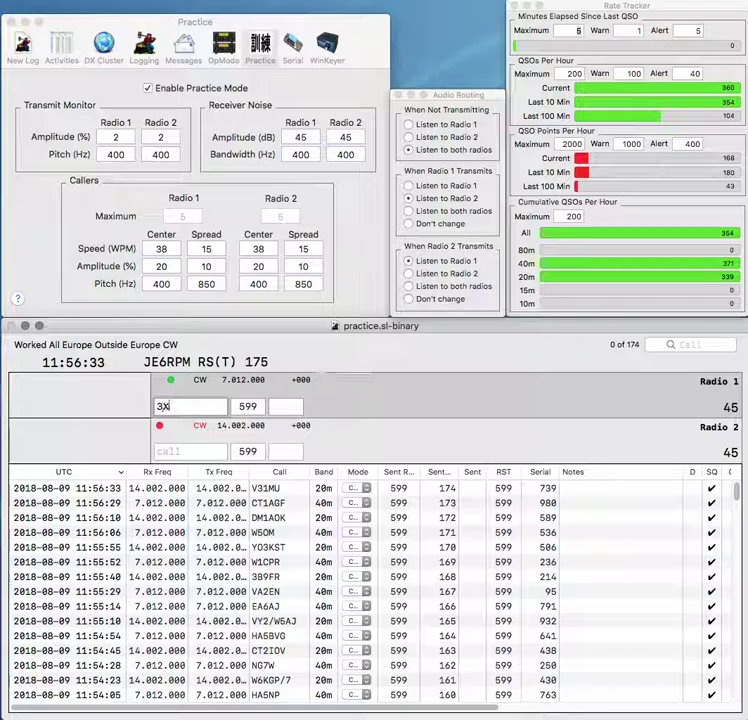
pyautogui.press('Return')
pyautogui.write('W1IA')
pyautogui.press('Left')
pyautogui.press('Left')
pyautogui.write('VC')
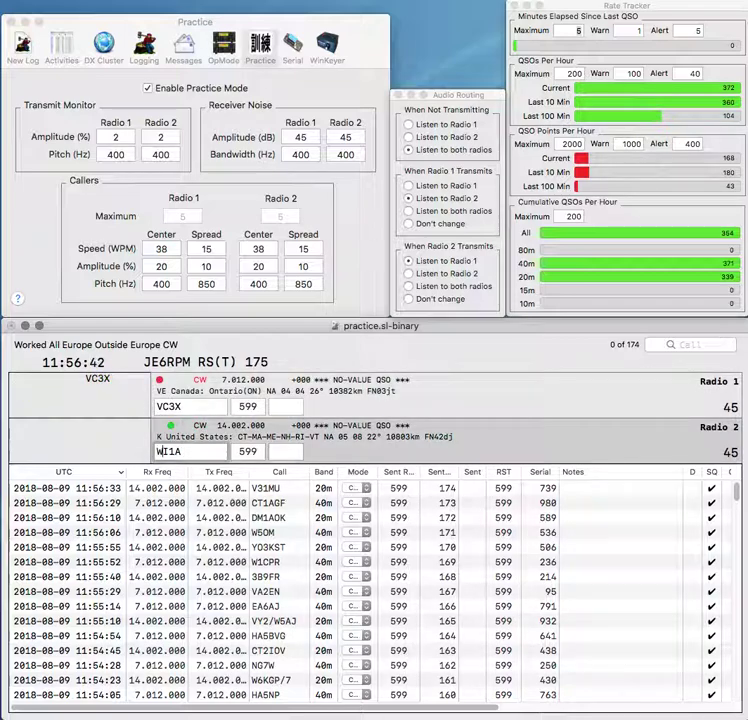
pyautogui.press('BackSpace')
pyautogui.write('2')
pyautogui.press('Return')
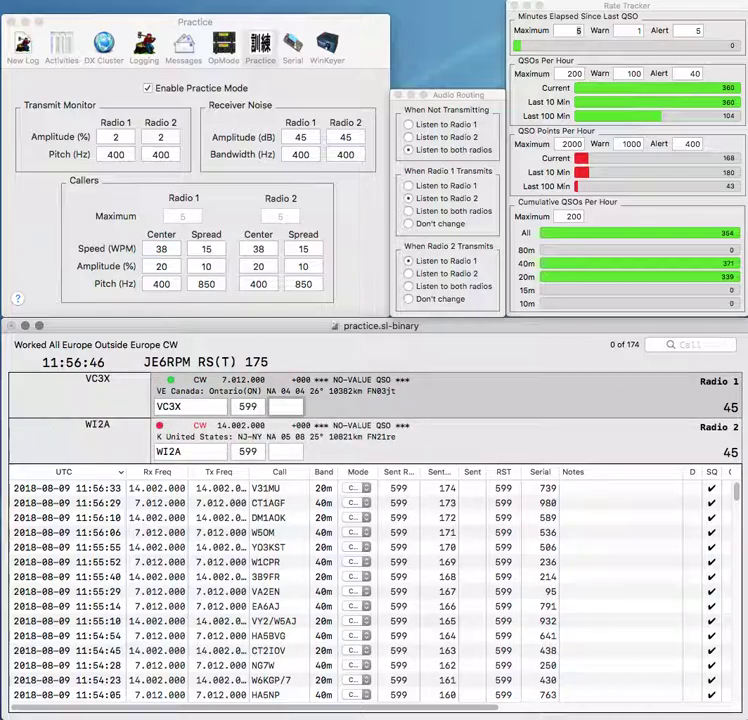
pyautogui.write('8')
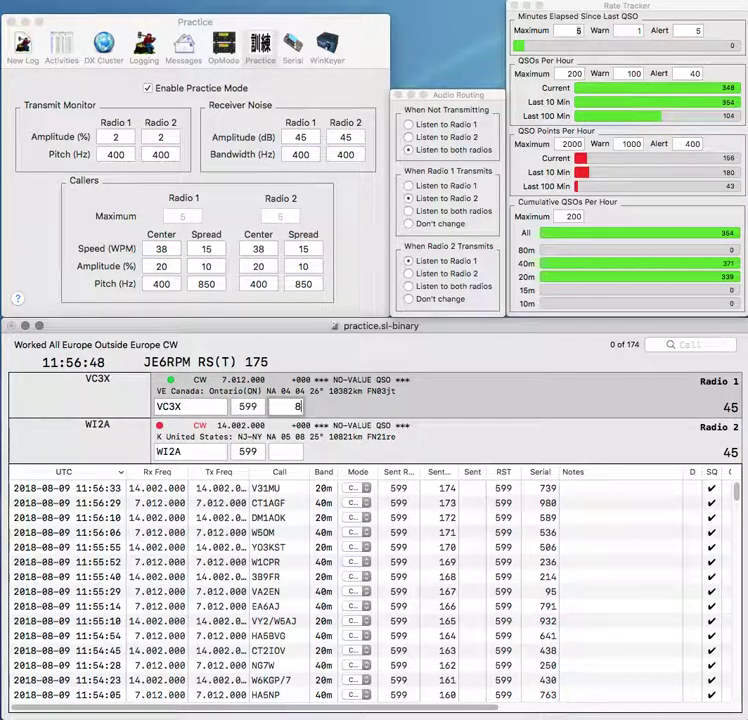
pyautogui.write('40')
pyautogui.press('Return')
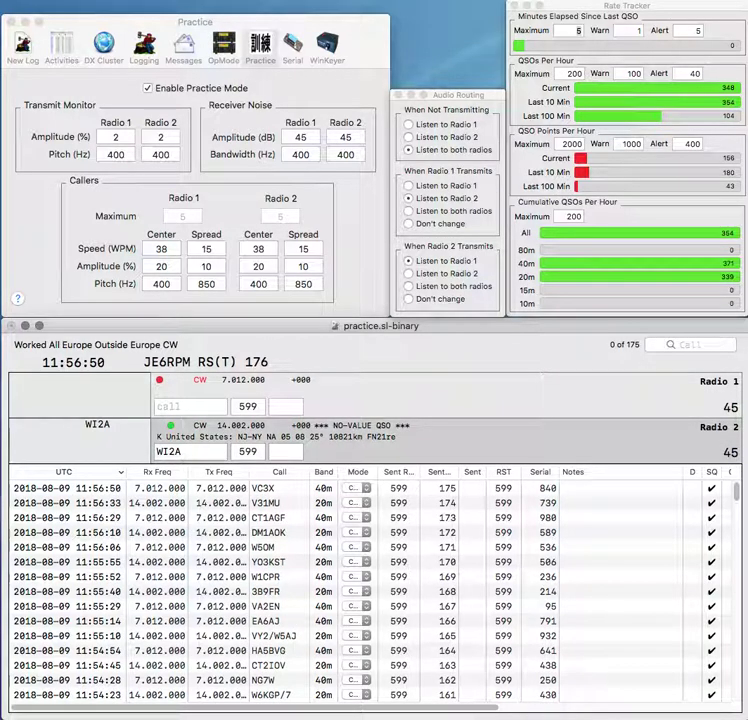
pyautogui.write('47')
pyautogui.press('Return')
pyautogui.write('IK4F')
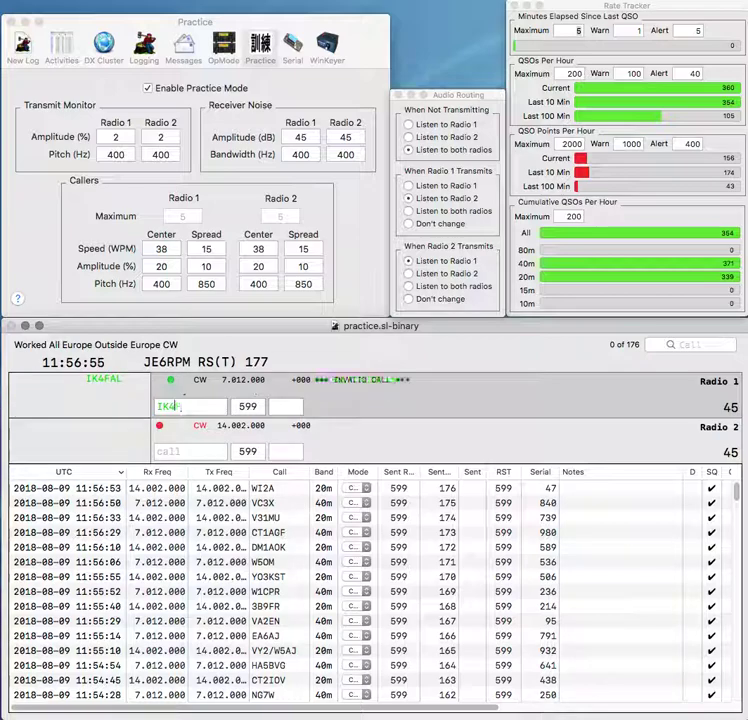
pyautogui.press('BackSpace')
pyautogui.write('UP')
pyautogui.write('I')
pyautogui.press('Return')
pyautogui.write('JL1EGW')
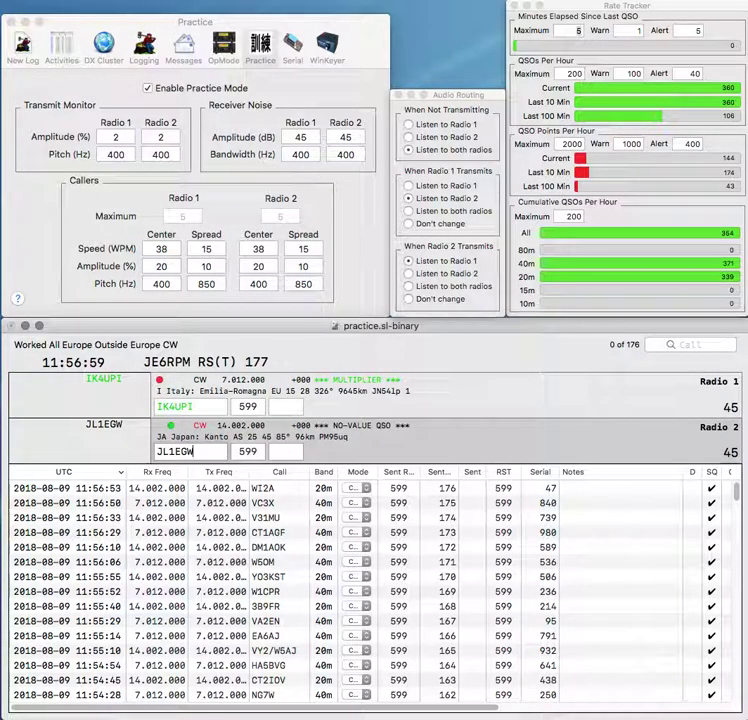
pyautogui.press('Return')
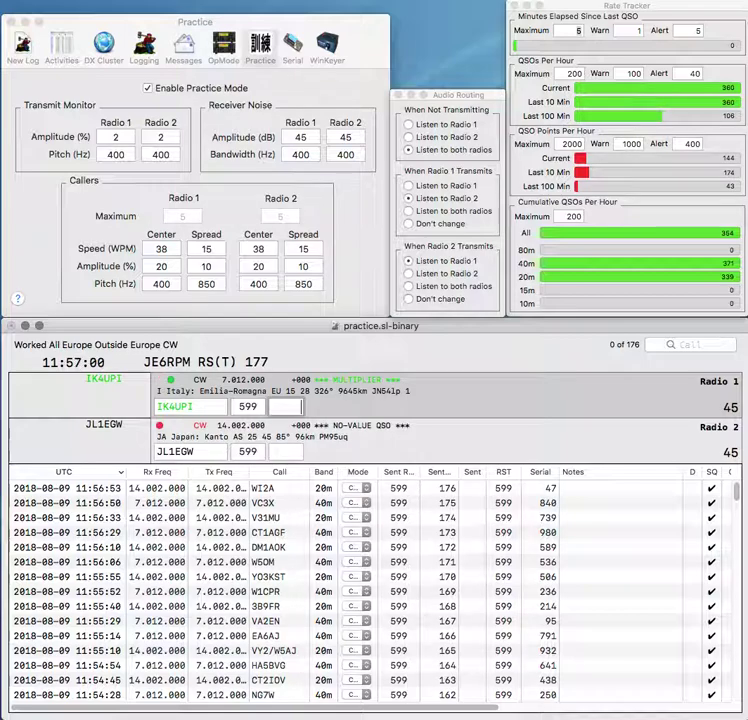
pyautogui.write('132')
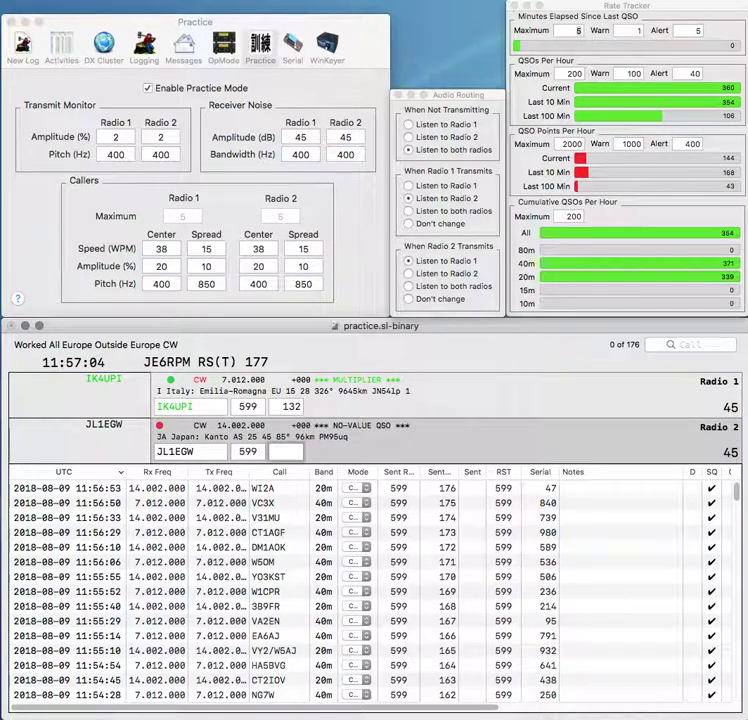
pyautogui.press('Return')
pyautogui.write('537')
pyautogui.press('Return')
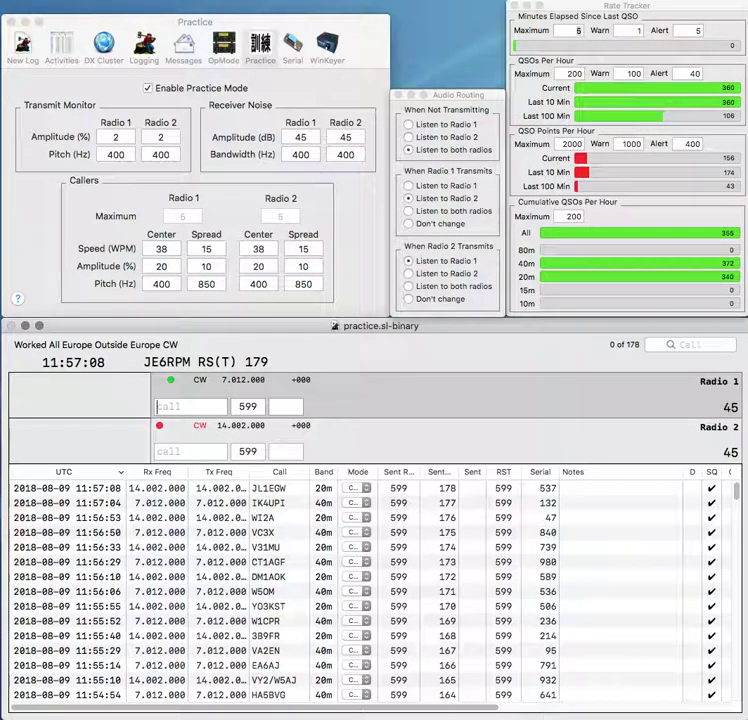
pyautogui.write('C9GS')
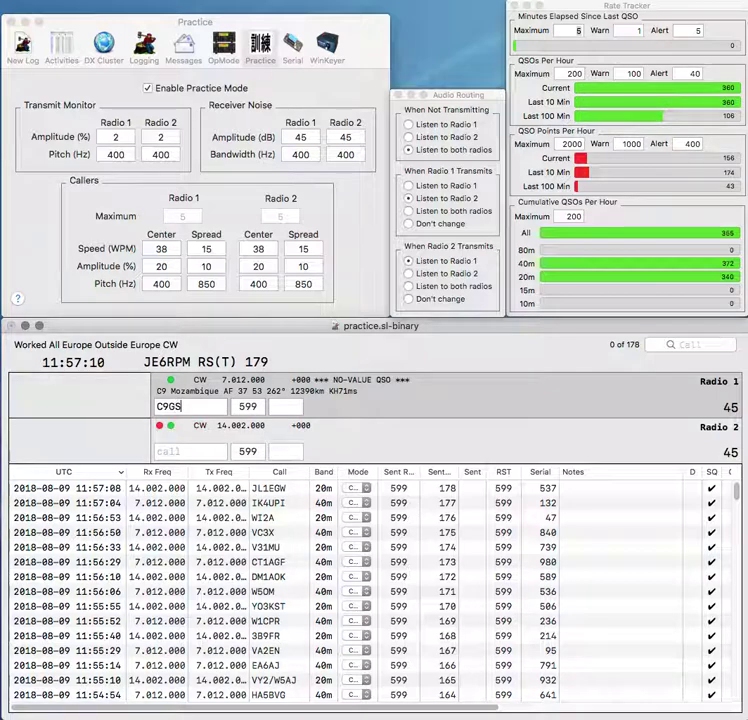
pyautogui.write('A')
pyautogui.press('Left')
pyautogui.press('BackSpace')
pyautogui.press('BackSpace')
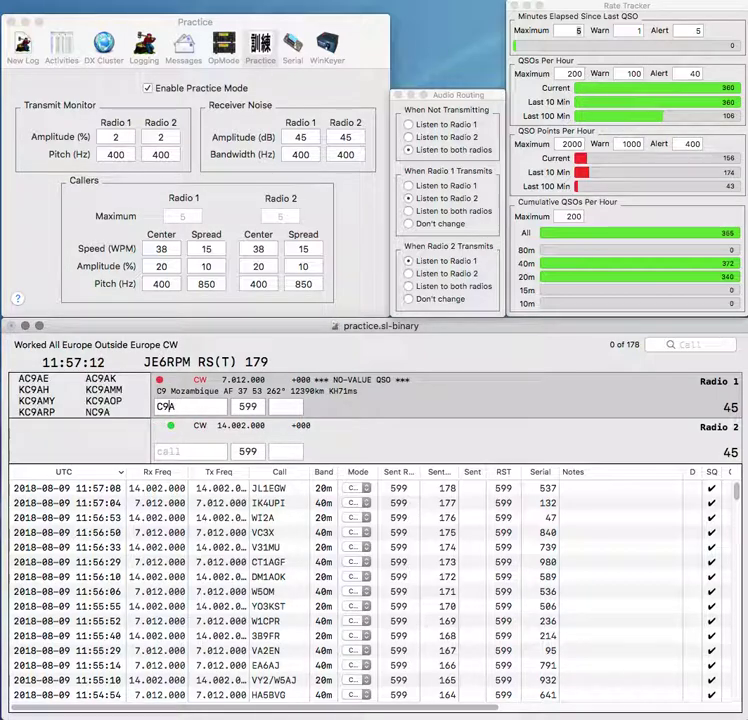
pyautogui.write('GH')
pyautogui.press('Down')
pyautogui.press('Return')
pyautogui.press('Return')
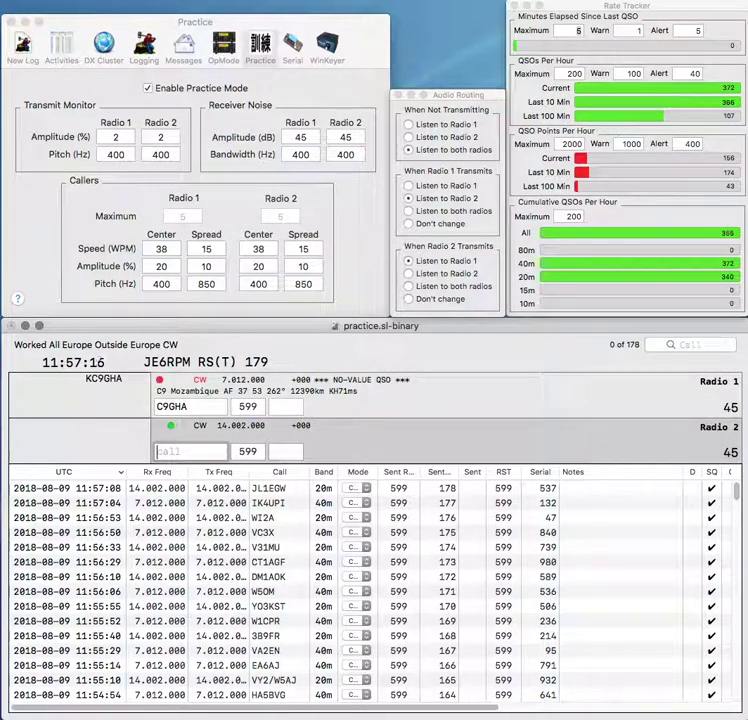
pyautogui.write('8J')
pyautogui.press('Return')
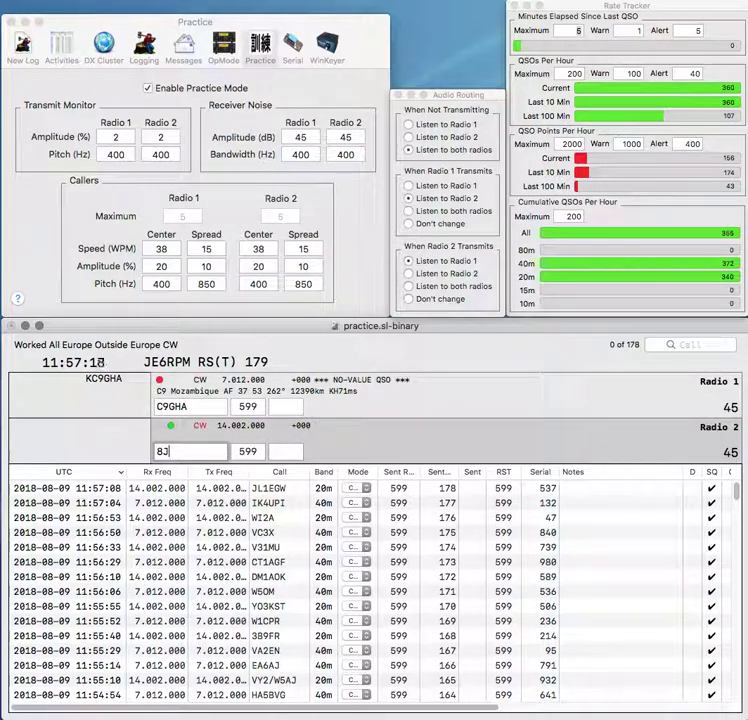
pyautogui.write('K')
pyautogui.press('Return')
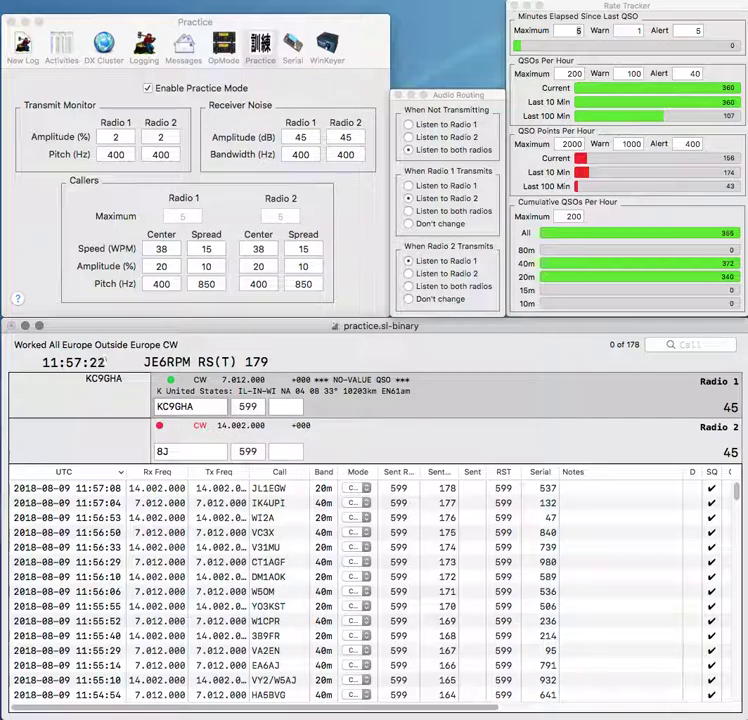
pyautogui.press('Return')
pyautogui.write('NN')
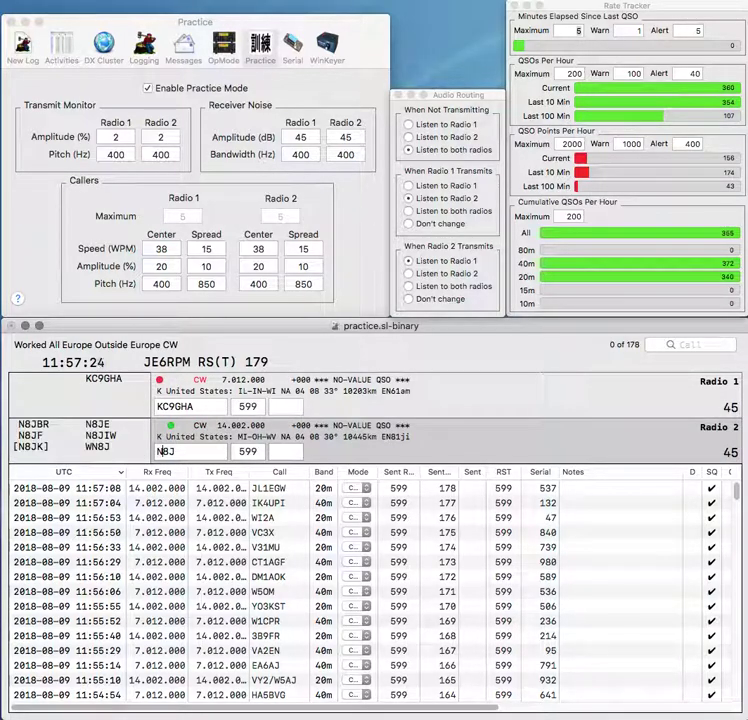
pyautogui.press('BackSpace')
pyautogui.write('P')
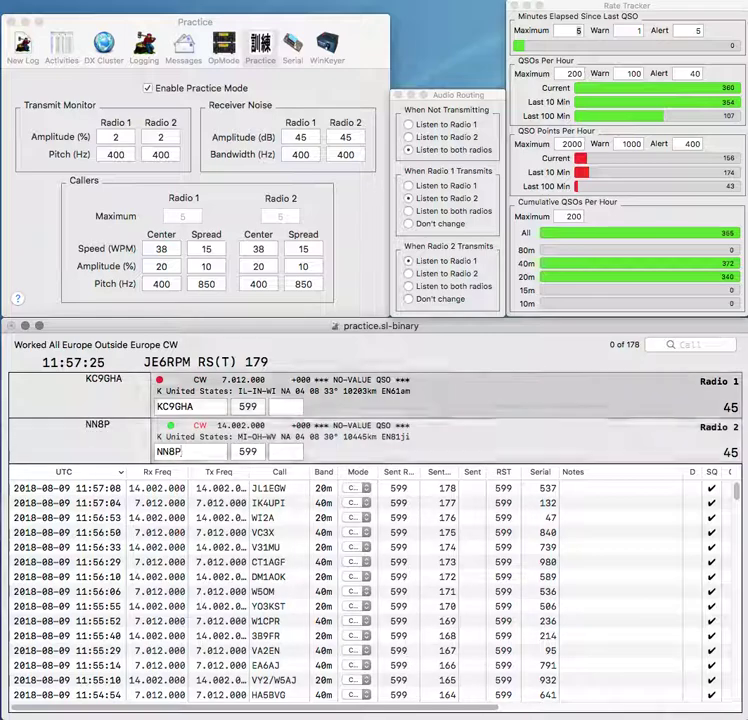
pyautogui.click(285, 406)
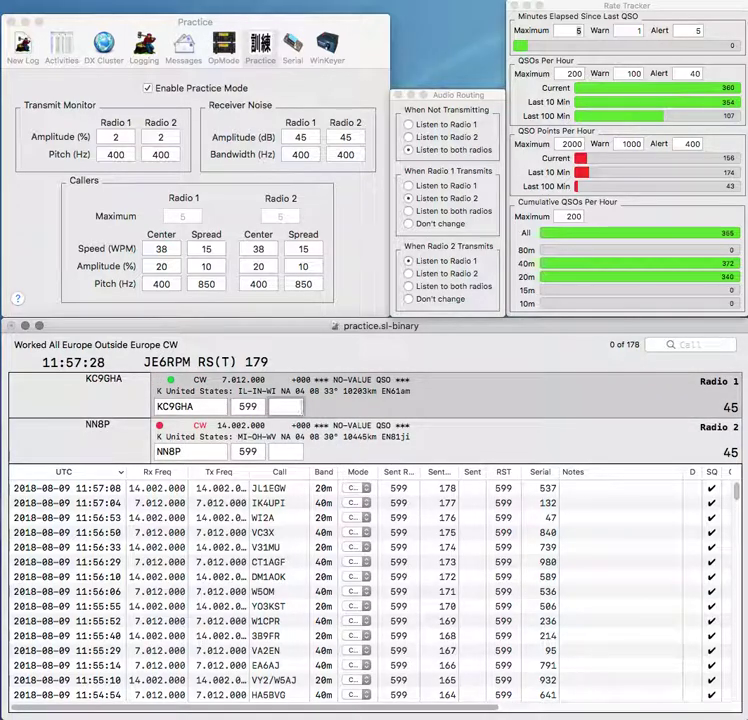
# Step: Log KC9GHA on Radio 1 with serial 21 and NN8P on Radio 2 with serial 403
pyautogui.write('21')
pyautogui.press('Return')
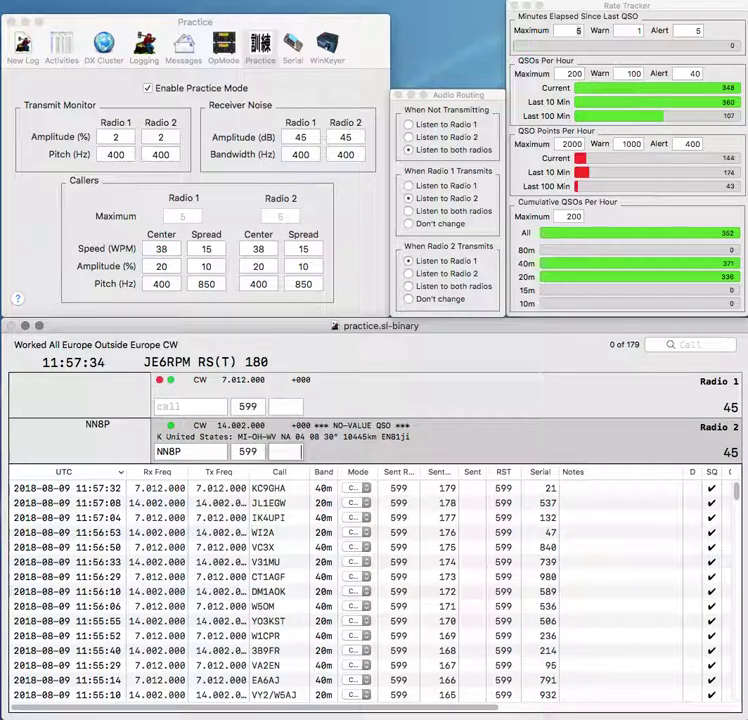
pyautogui.write('483')
pyautogui.press('Return')
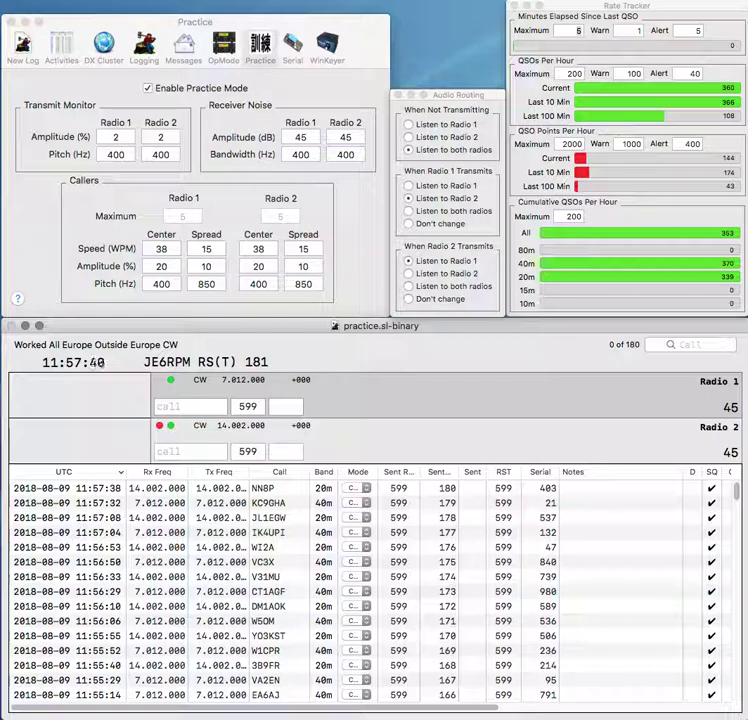
# Step: Answer the partial calls DL on Radio 1 and QQ on Radio 2
pyautogui.write('D')
pyautogui.write('QQ')
pyautogui.press('Return')
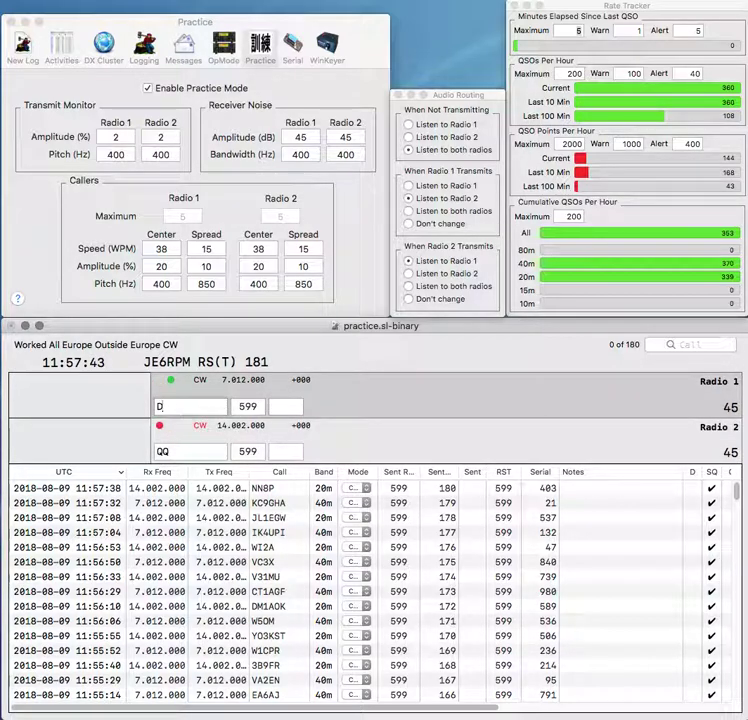
pyautogui.press('Return')
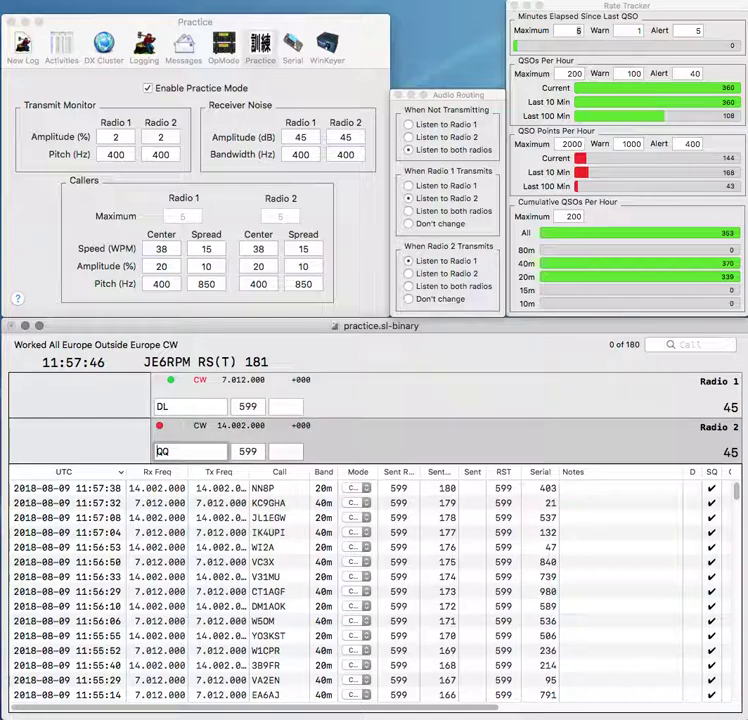
pyautogui.write('IK4J')
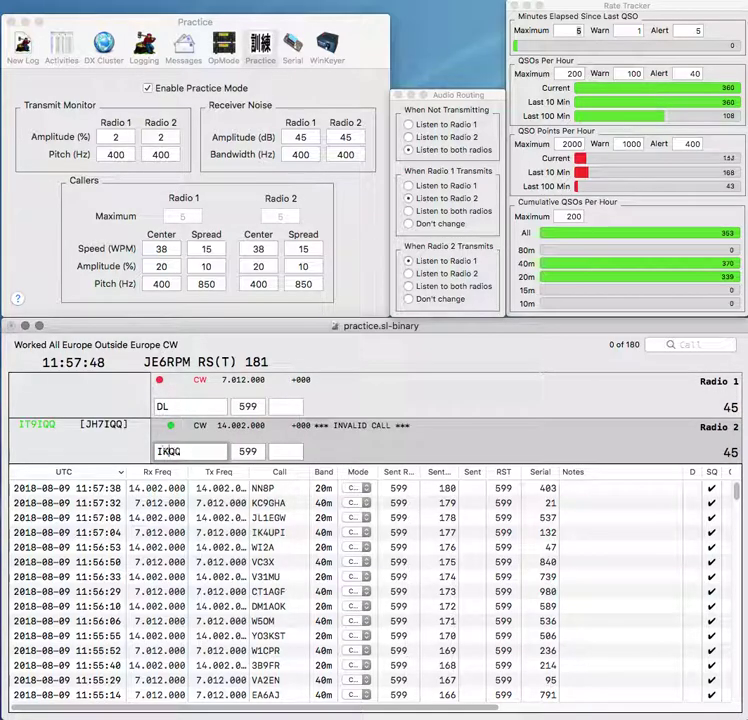
pyautogui.press('Return')
pyautogui.press('BackSpace')
pyautogui.press('Return')
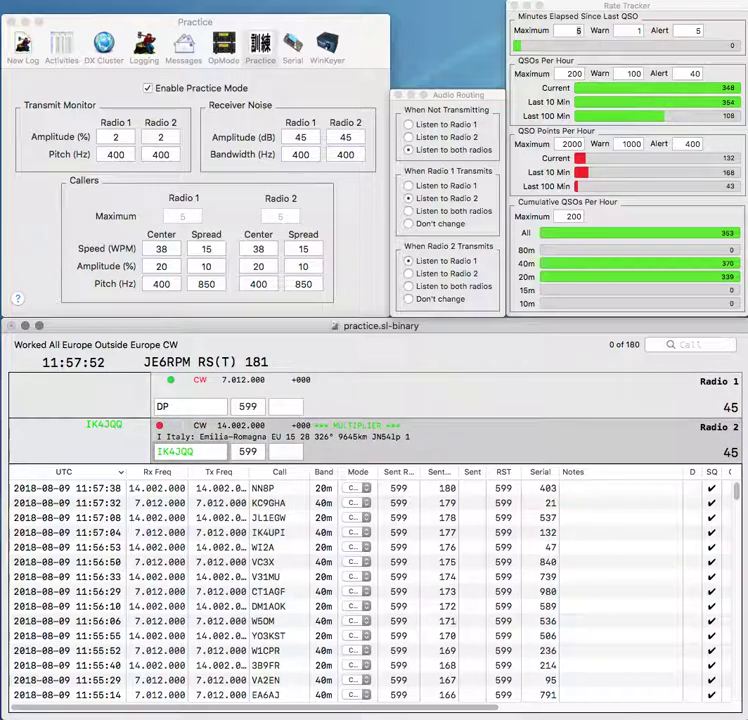
pyautogui.press('\\')
pyautogui.write('L')
pyautogui.press('Return')
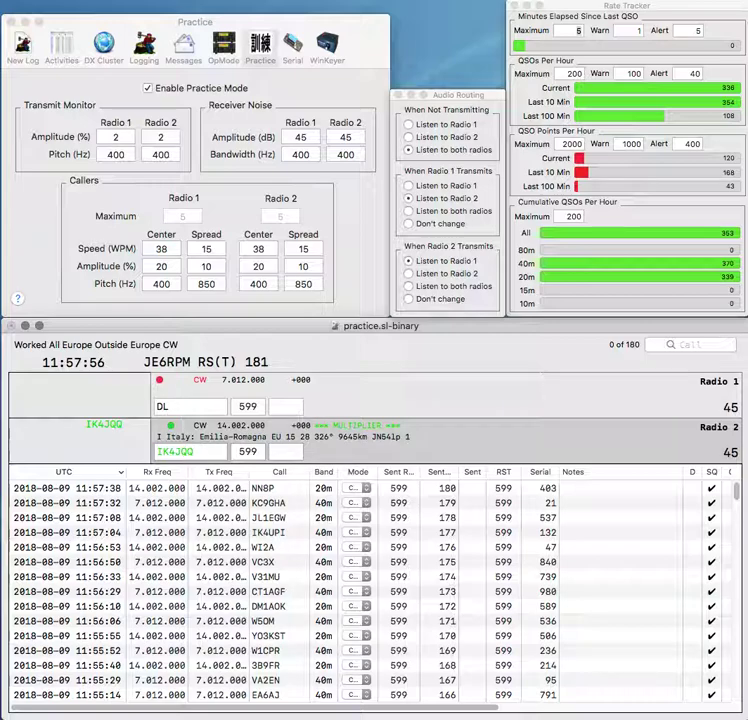
# Step: Log IK4JQQ on Radio 2 with serial 247
pyautogui.press('Tab')
pyautogui.write('2')
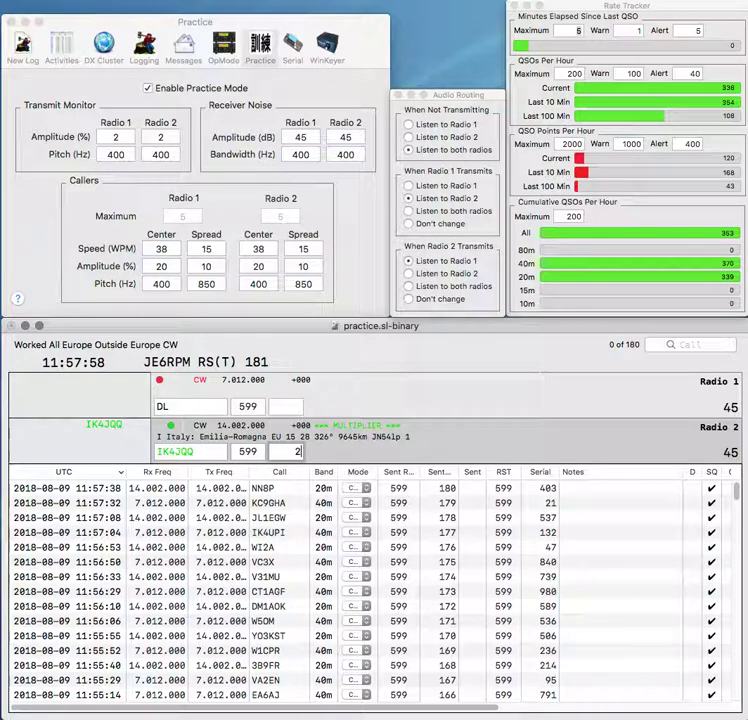
pyautogui.write('47')
pyautogui.press('Return')
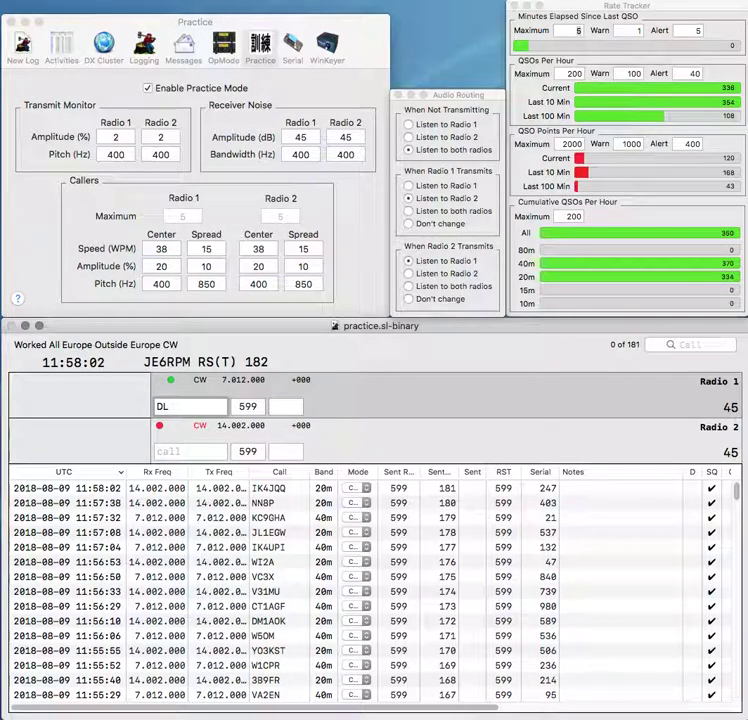
pyautogui.write('1GME')
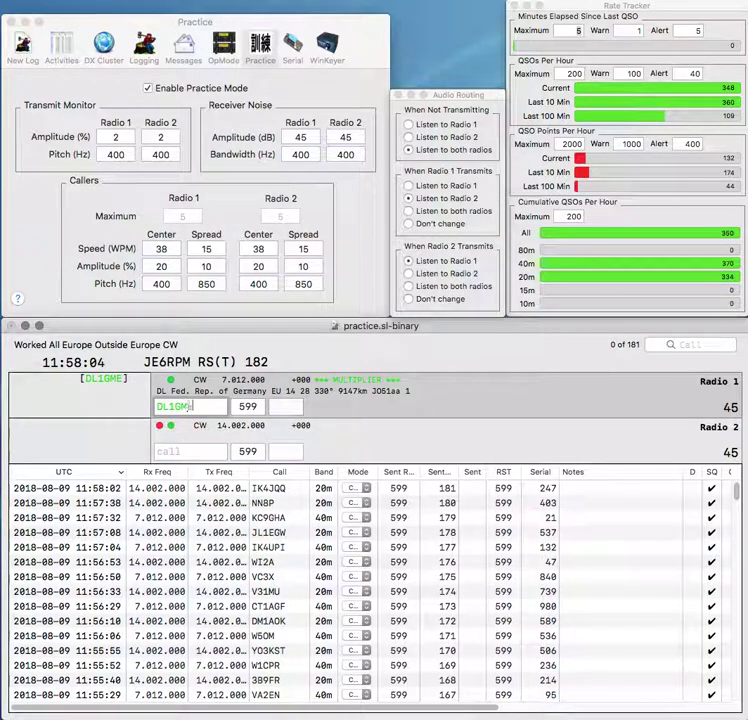
pyautogui.press('Return')
pyautogui.write('WO')
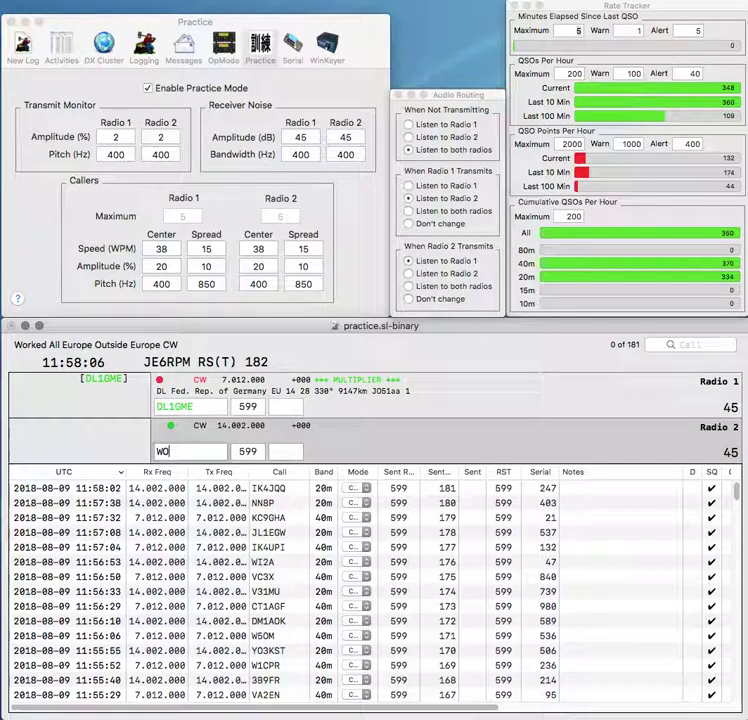
pyautogui.write('2T')
pyautogui.press('Return')
pyautogui.press('space')
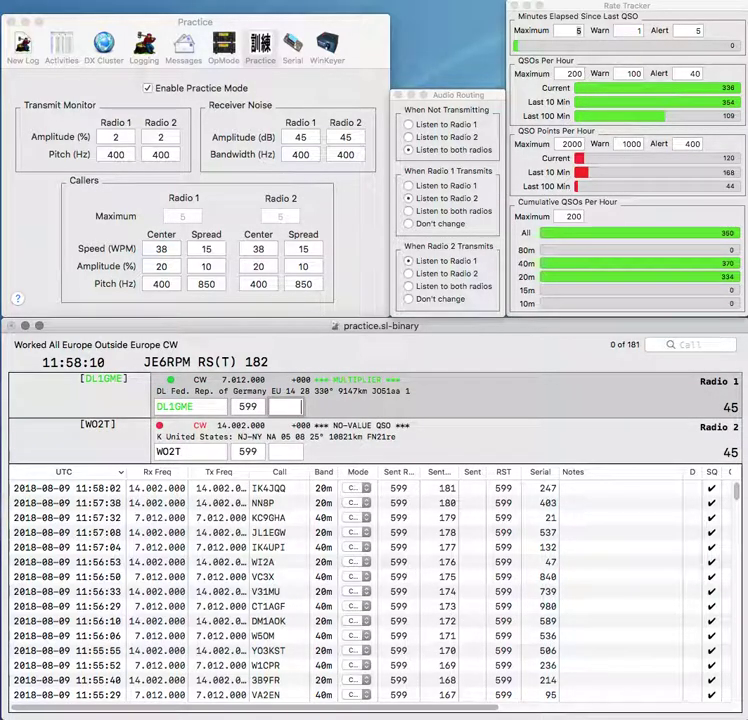
pyautogui.write('510')
pyautogui.press('Return')
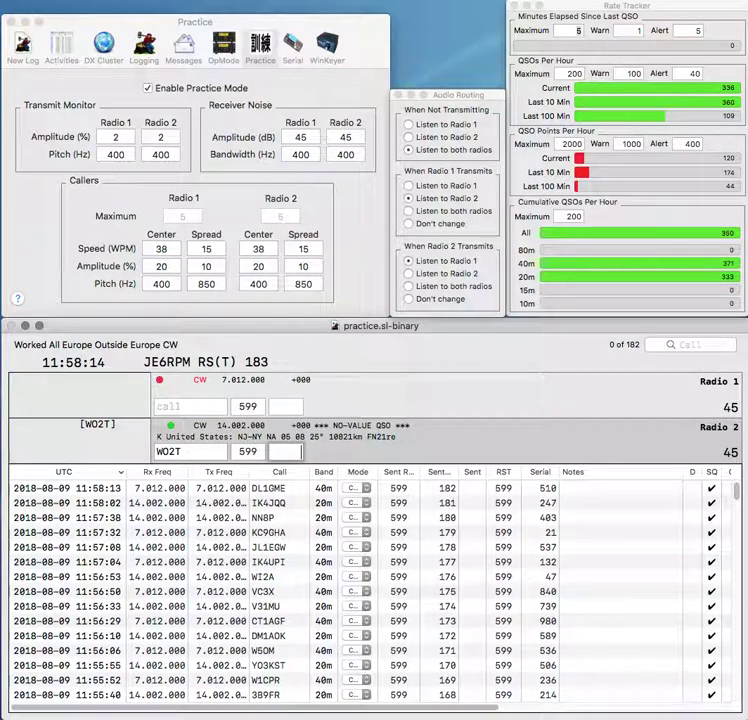
pyautogui.write('473')
pyautogui.press('Return')
pyautogui.write('S')
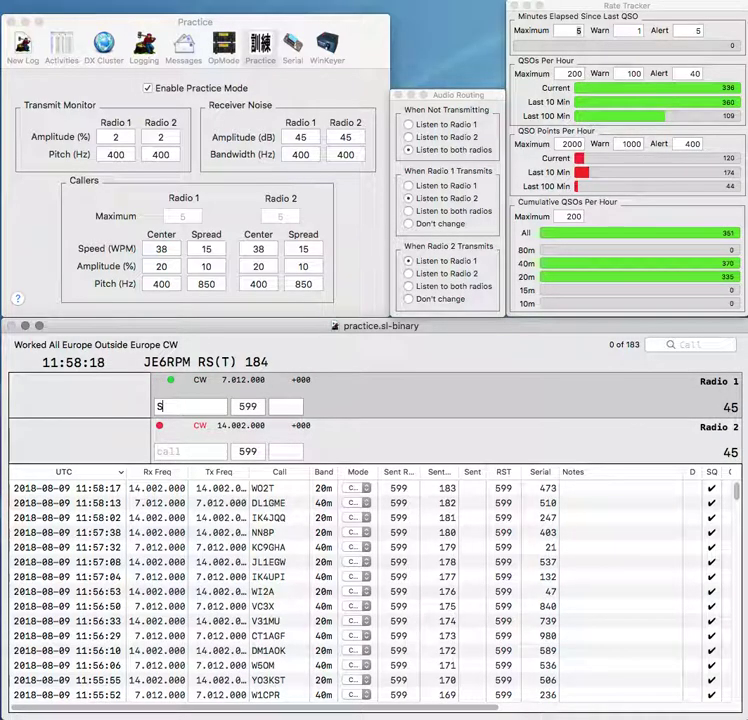
pyautogui.write('J1SL')
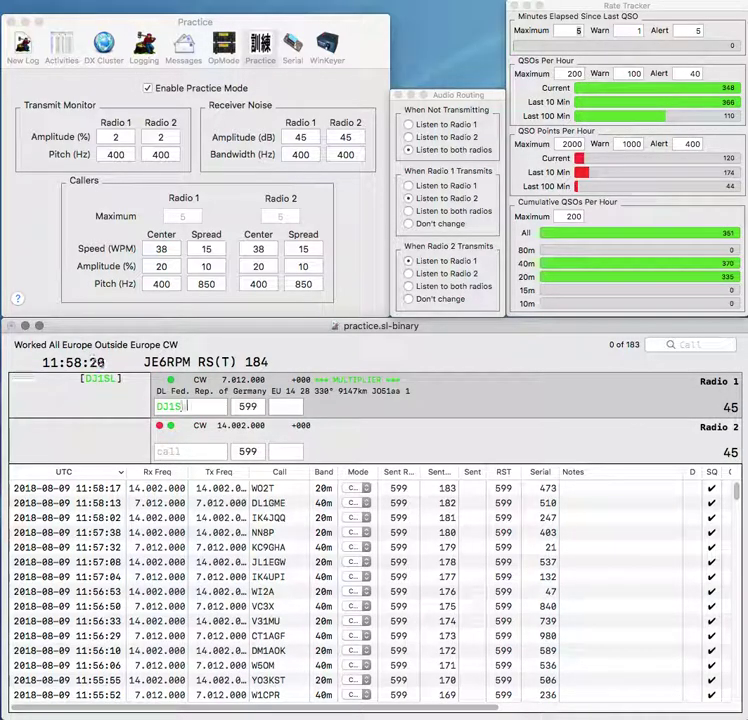
pyautogui.press('Return')
pyautogui.write('3X')
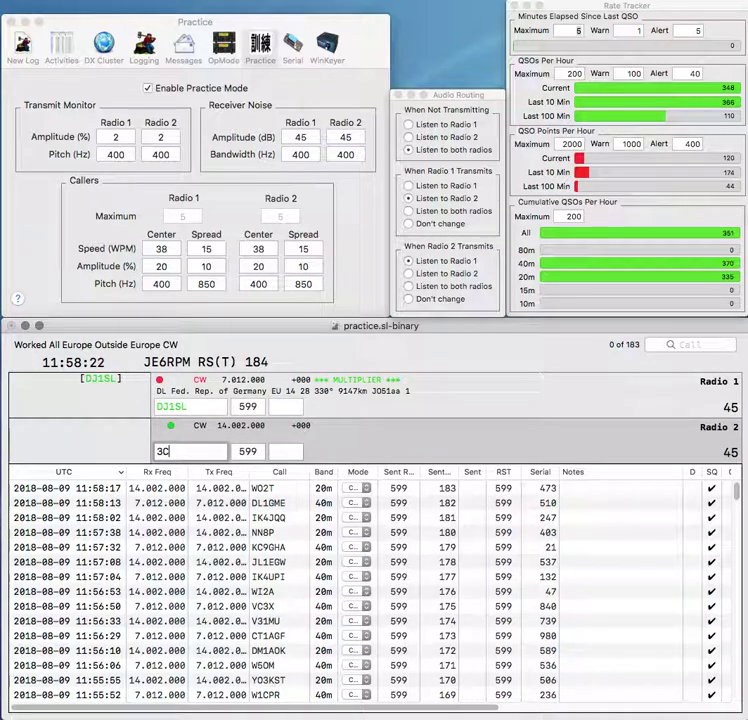
pyautogui.write('Z')
pyautogui.press('Return')
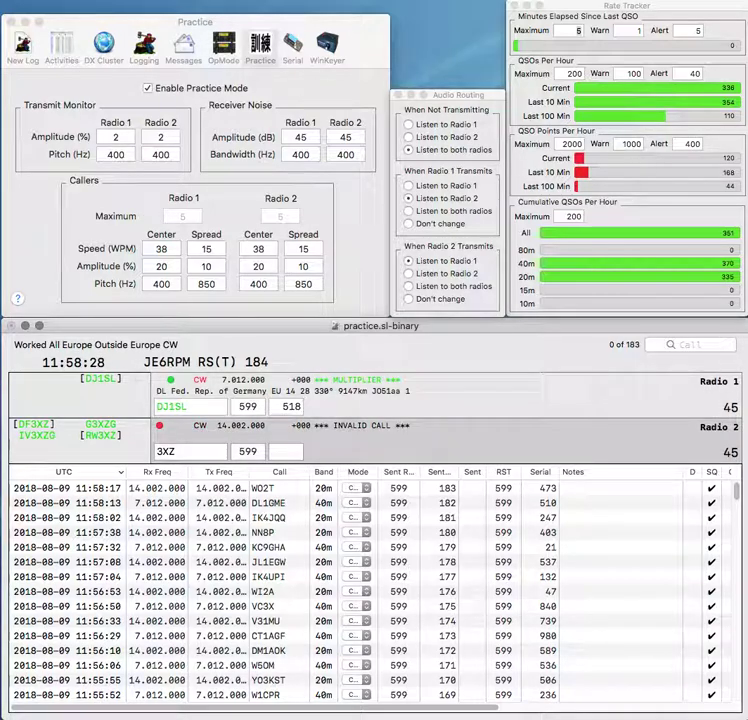
pyautogui.press('Return')
pyautogui.write('RW')
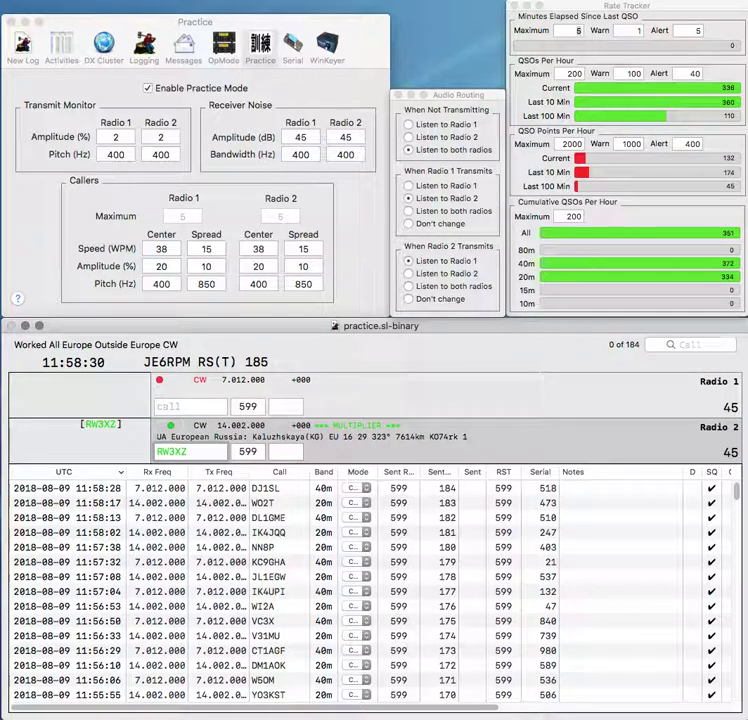
pyautogui.press('Return')
pyautogui.write('PA')
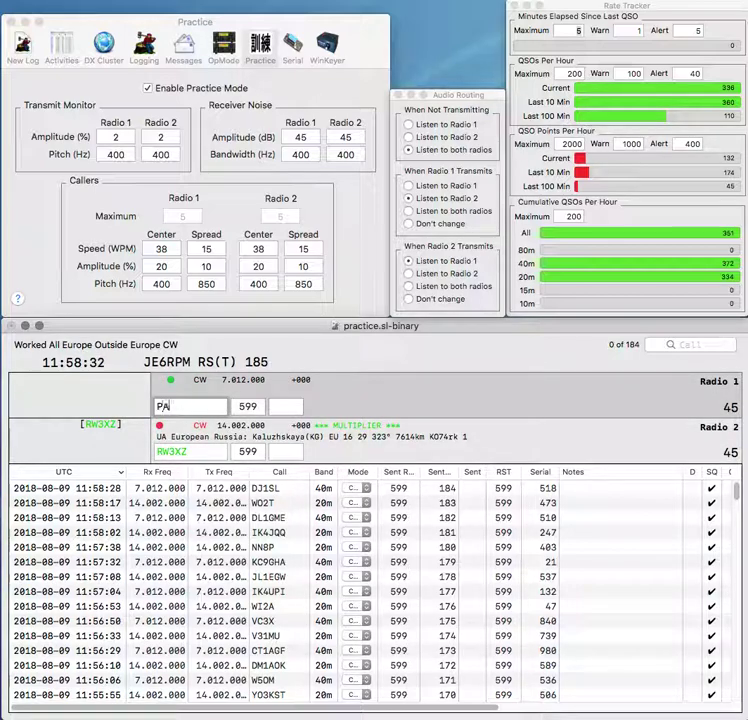
pyautogui.write('2RG')
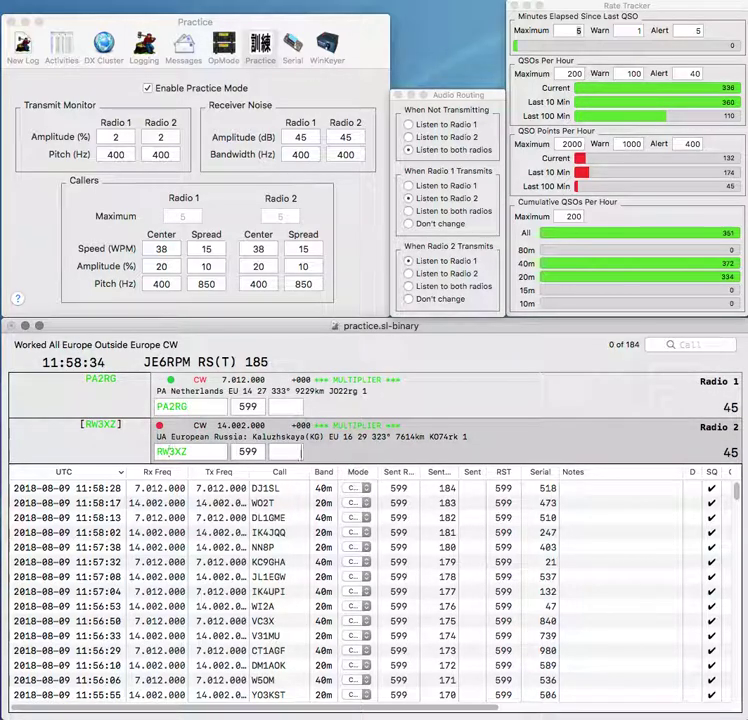
pyautogui.press('Return')
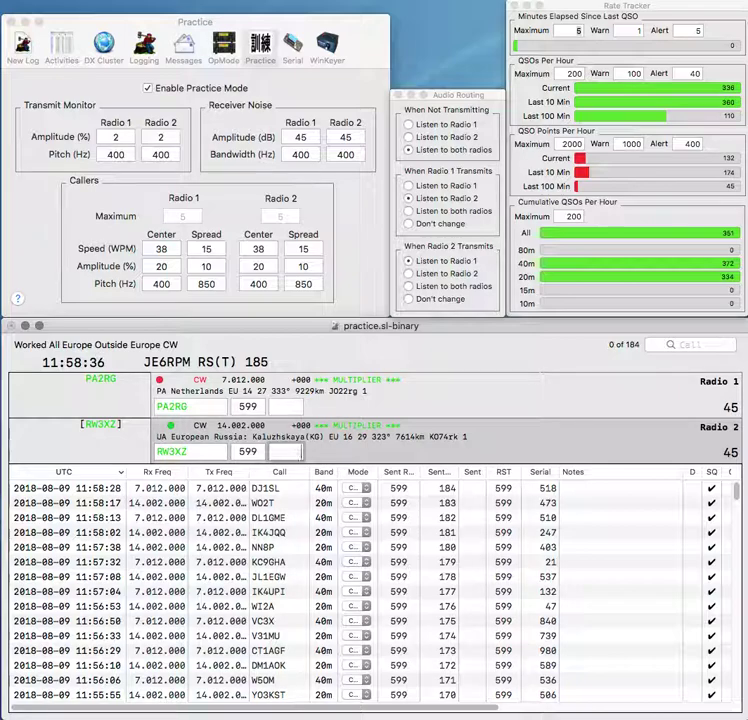
pyautogui.write('866')
pyautogui.press('Return')
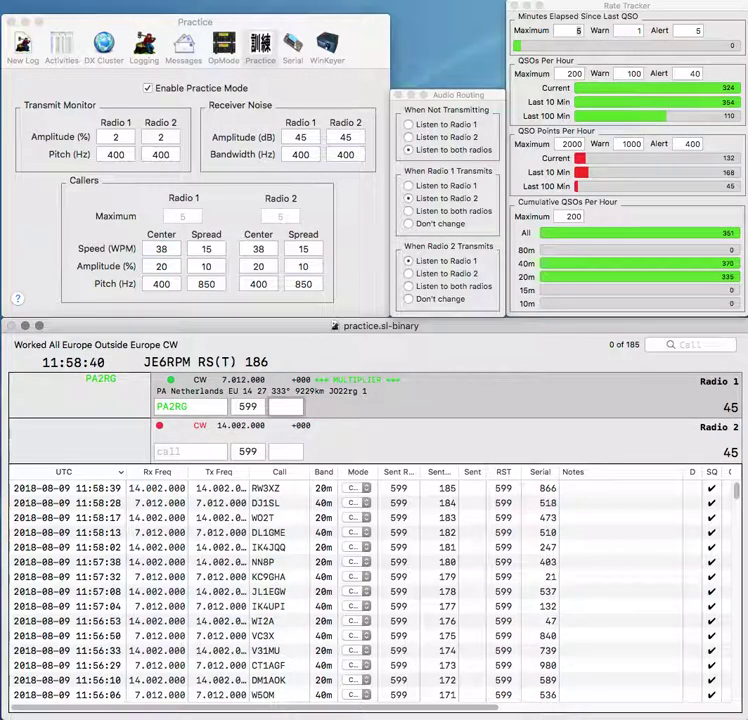
pyautogui.write('886')
pyautogui.press('Return')
pyautogui.write('OFW')
pyautogui.press('Left')
pyautogui.press('Left')
pyautogui.press('Left')
pyautogui.write('N5')
pyautogui.press('Return')
# Step: Answer the partial call RF on Radio 1 and log N5OFW on Radio 2 with serial 245
pyautogui.press('Return')
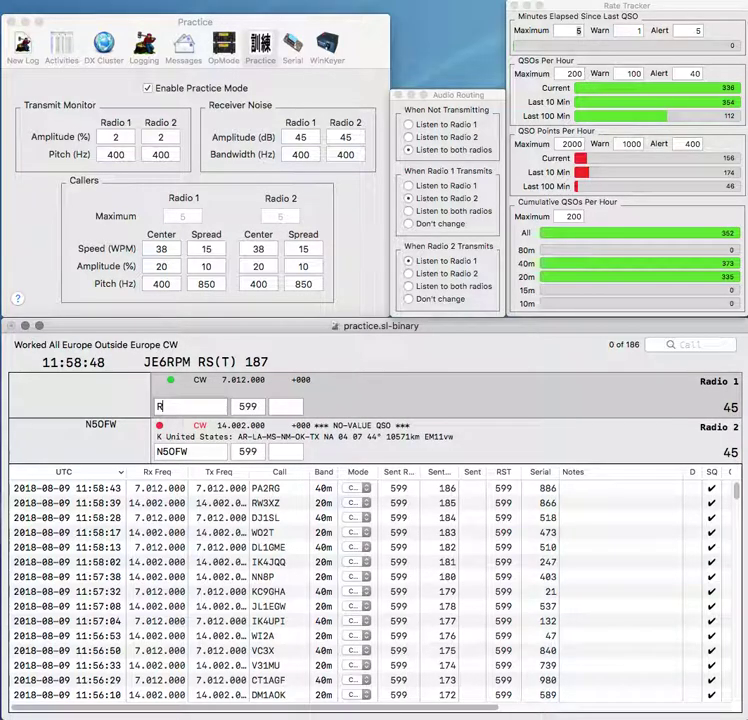
pyautogui.press('Return')
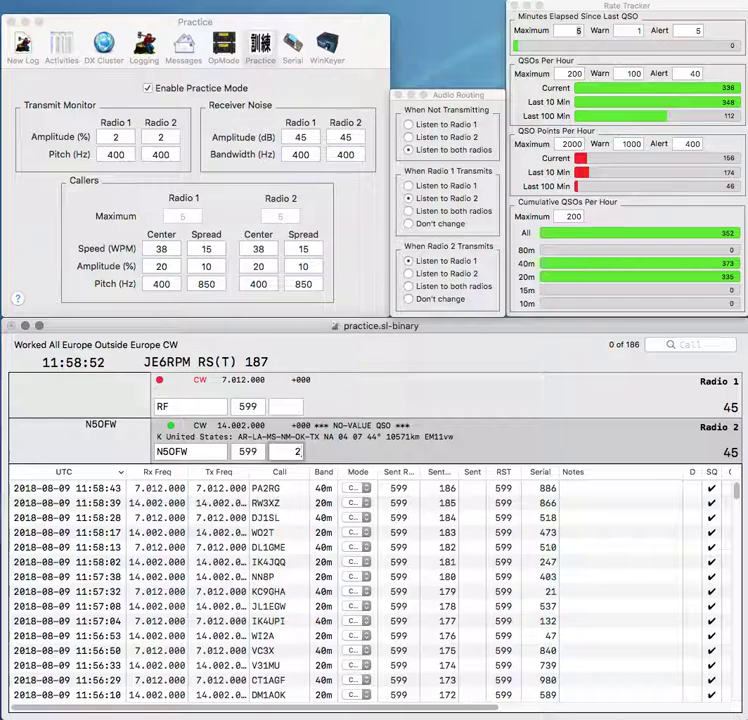
pyautogui.write('5')
pyautogui.press('Return')
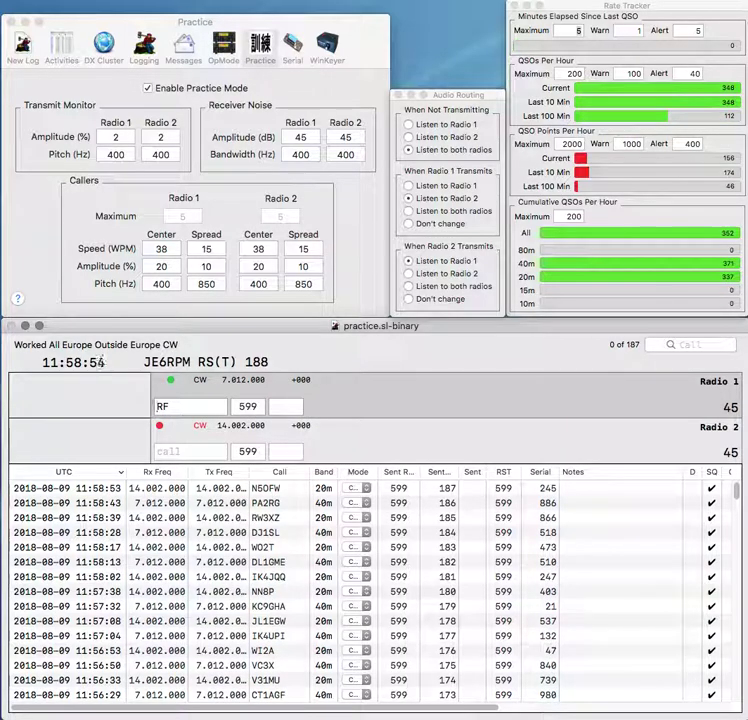
pyautogui.write('2')
pyautogui.press('Right')
pyautogui.press('Right')
pyautogui.press('BackSpace')
pyautogui.press('BackSpace')
pyautogui.write('TCF')
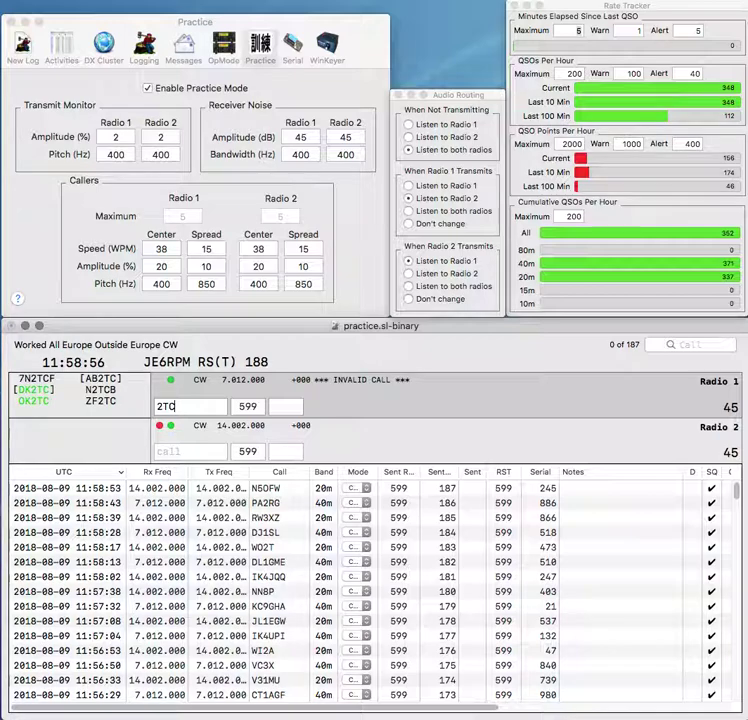
pyautogui.press('Left')
pyautogui.press('Left')
pyautogui.press('Left')
pyautogui.press('Left')
pyautogui.write('7N')
pyautogui.press('Return')
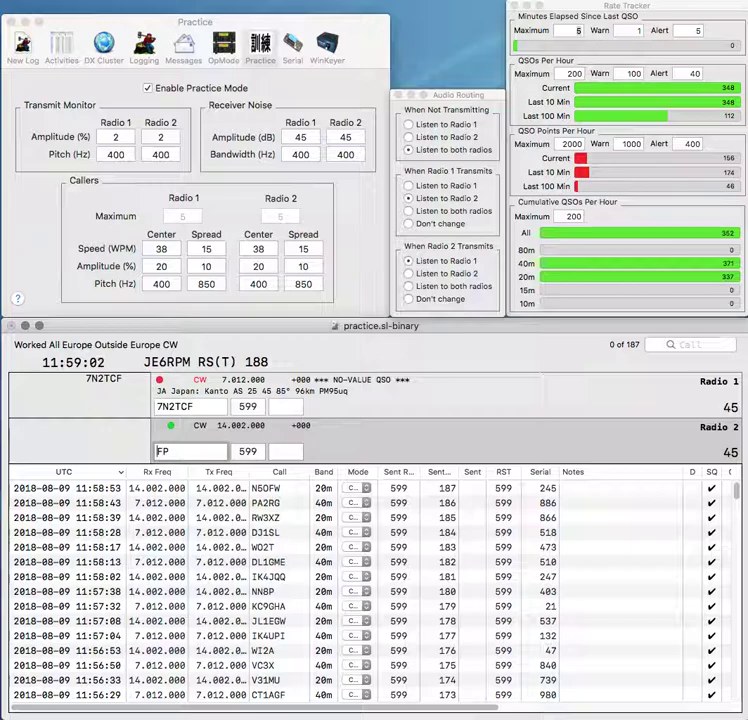
pyautogui.press('Return')
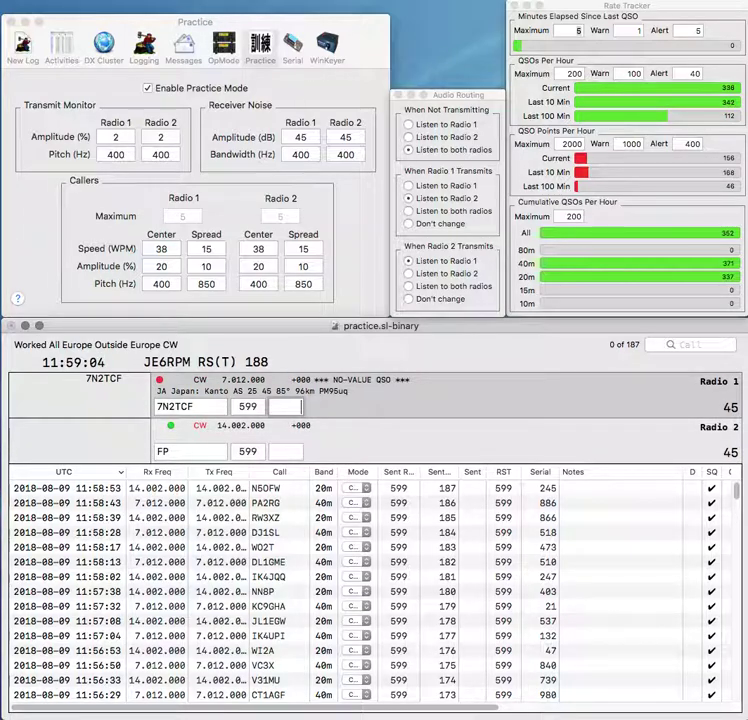
pyautogui.write('294')
pyautogui.press('Return')
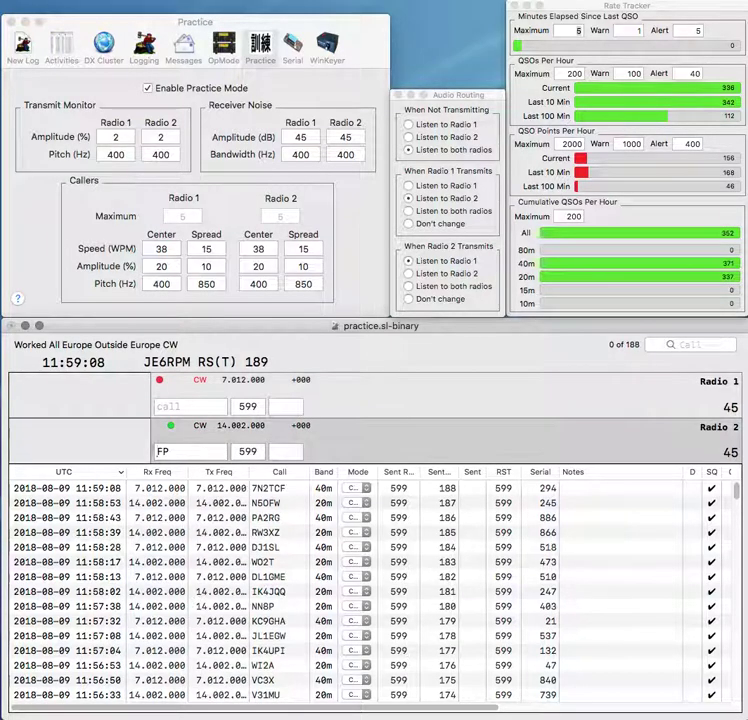
pyautogui.write('S51')
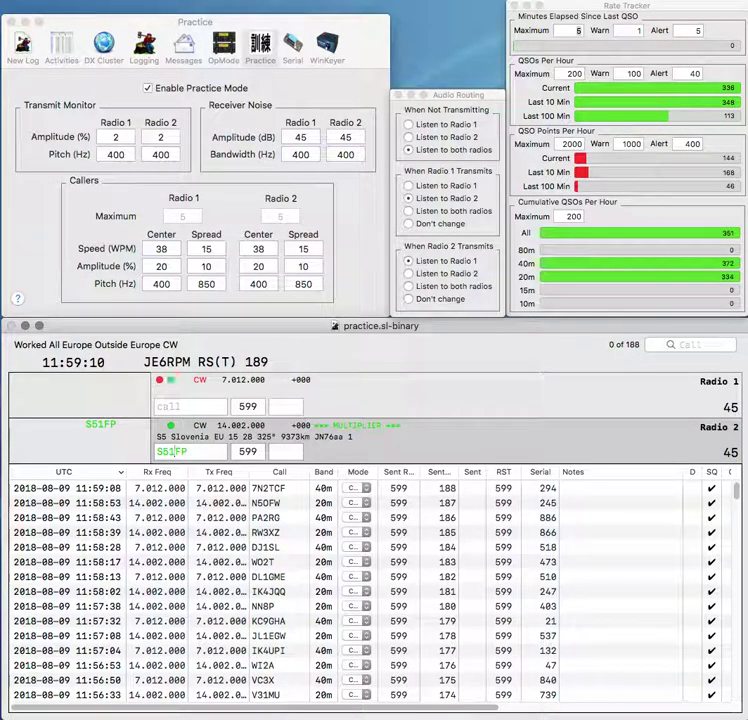
pyautogui.write('PY1')
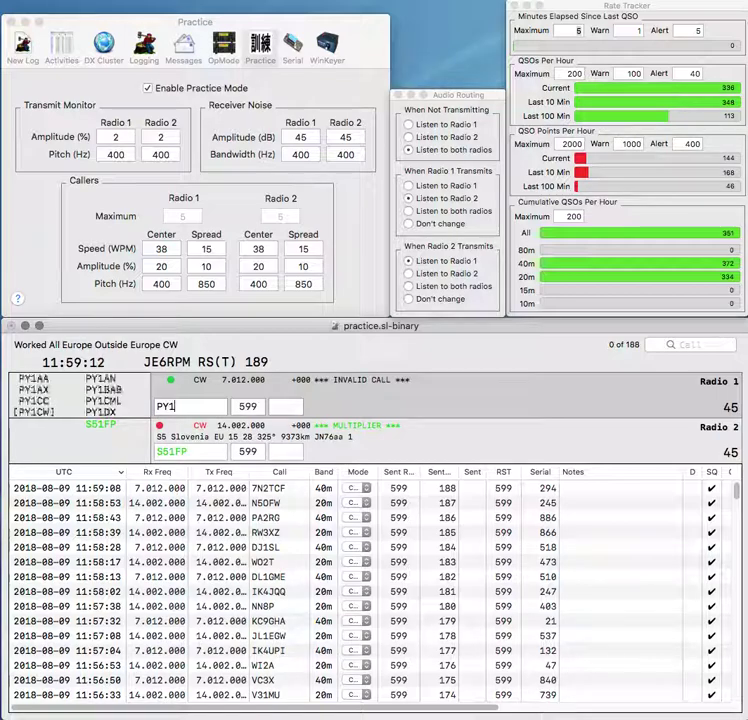
pyautogui.write('TED')
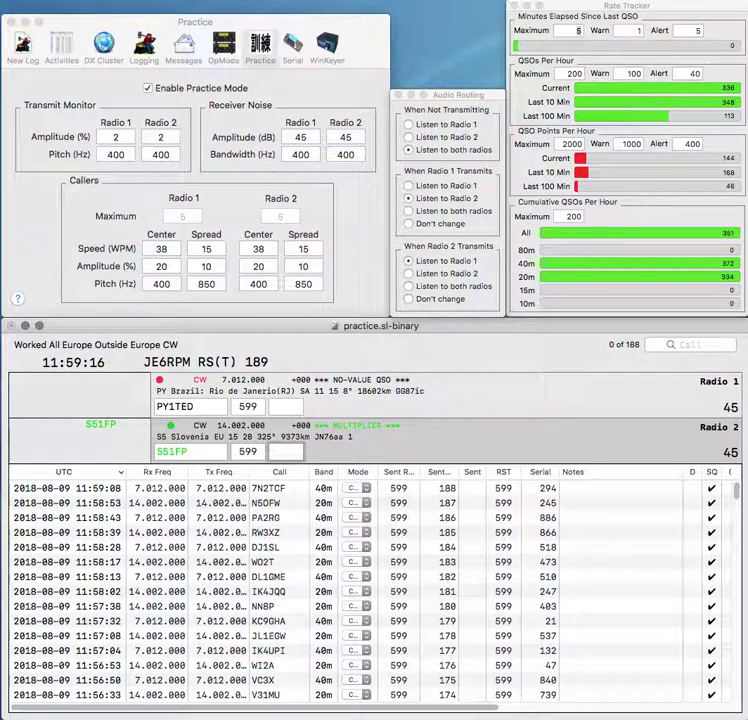
pyautogui.press('Return')
pyautogui.press('Left')
pyautogui.press('Left')
pyautogui.press('Left')
pyautogui.press('Left')
pyautogui.press('Left')
pyautogui.press('Right')
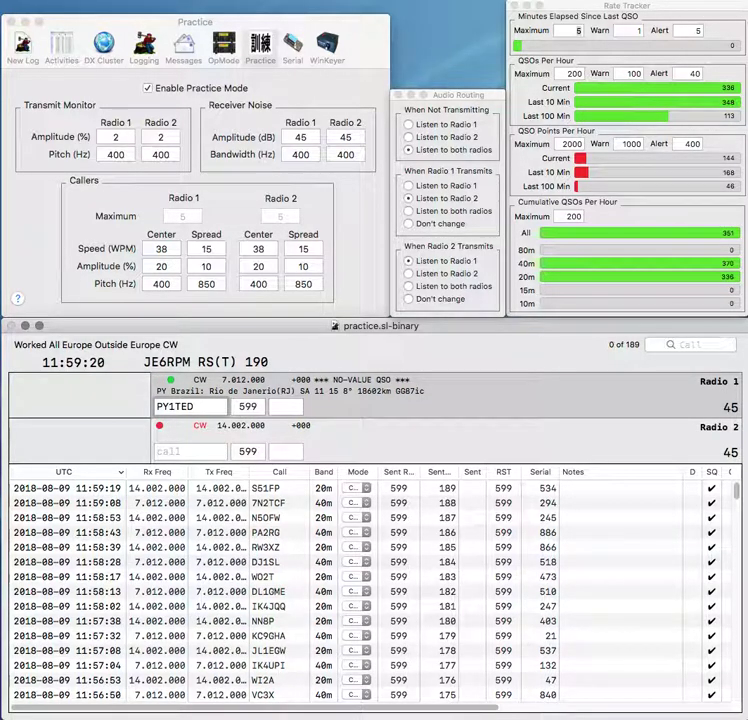
pyautogui.press('BackSpace')
pyautogui.write('2')
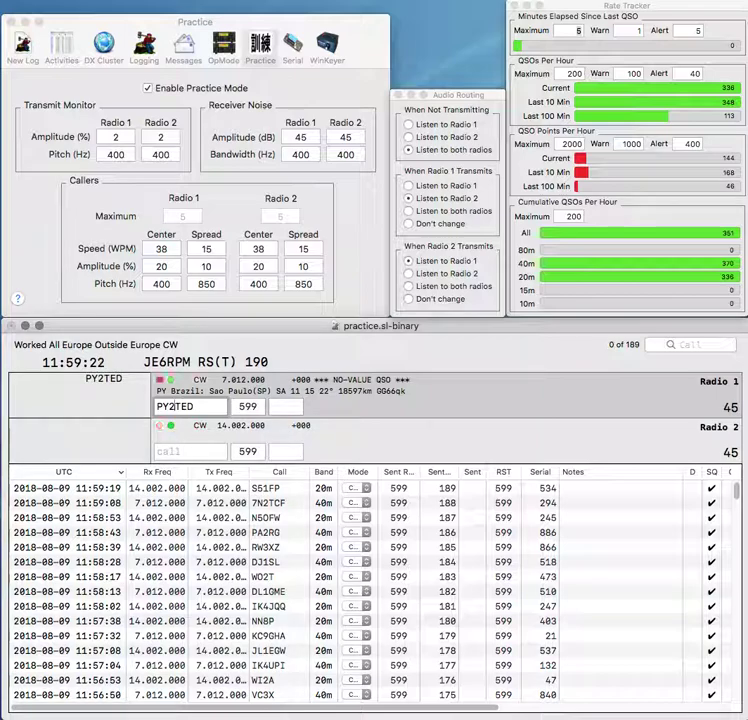
pyautogui.press('Return')
pyautogui.write('OY')
pyautogui.press('Return')
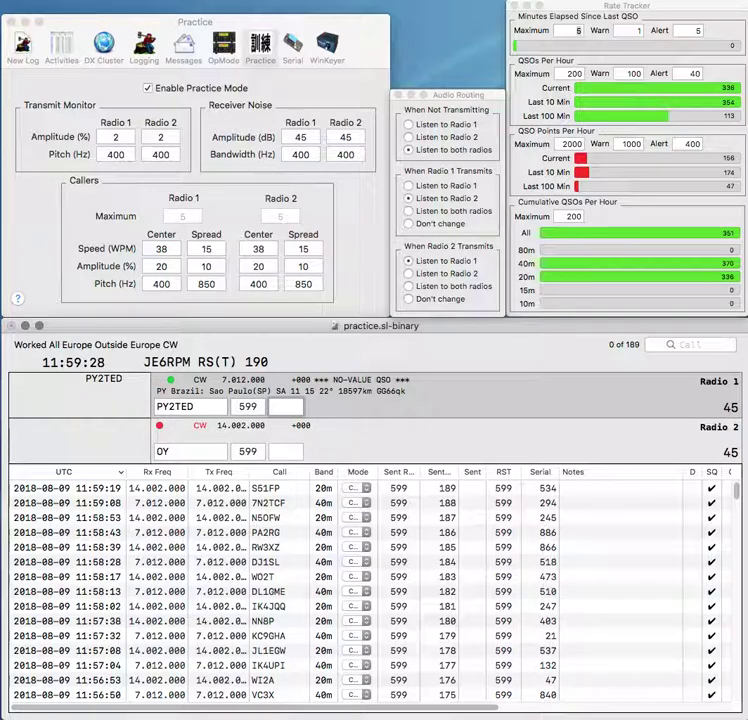
pyautogui.write('7')
pyautogui.press('Return')
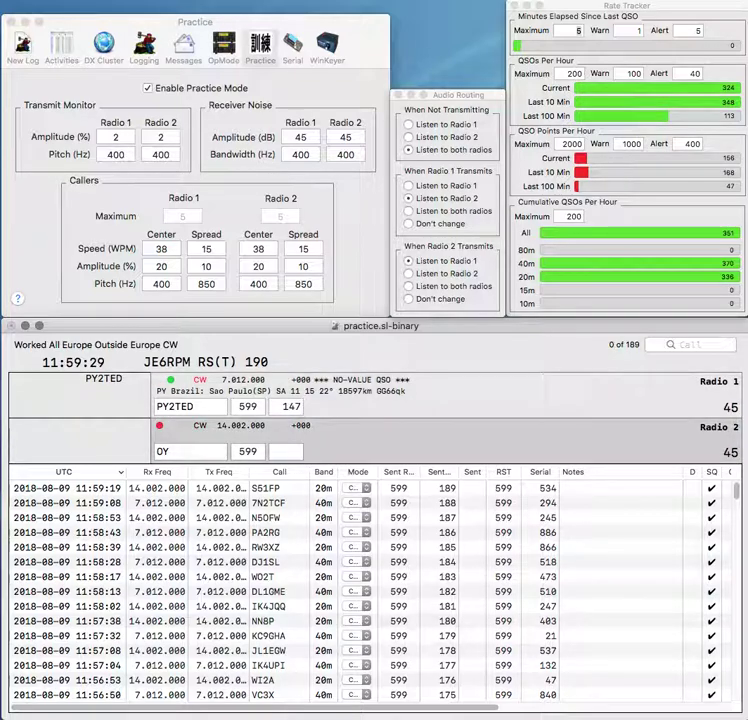
pyautogui.write('YO6H')
pyautogui.press('Return')
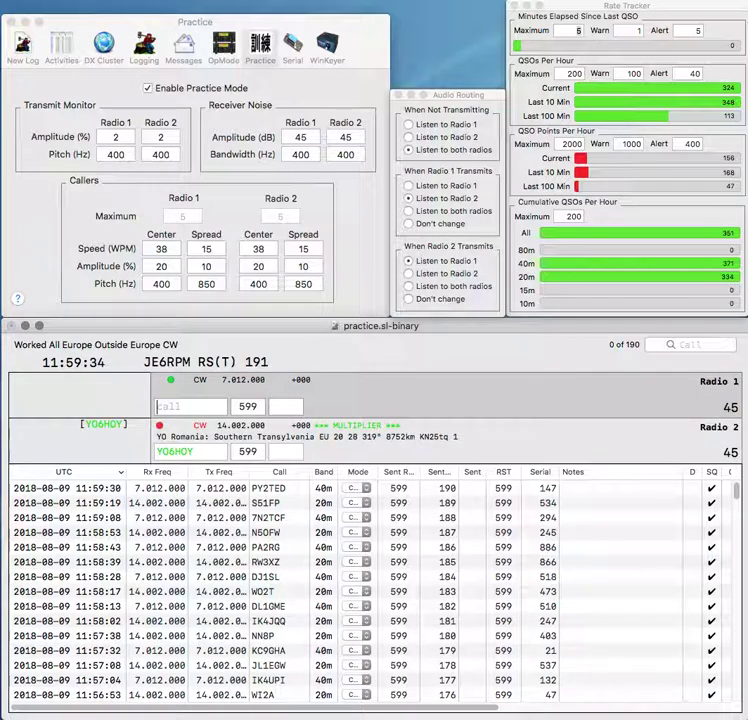
pyautogui.write('JCW')
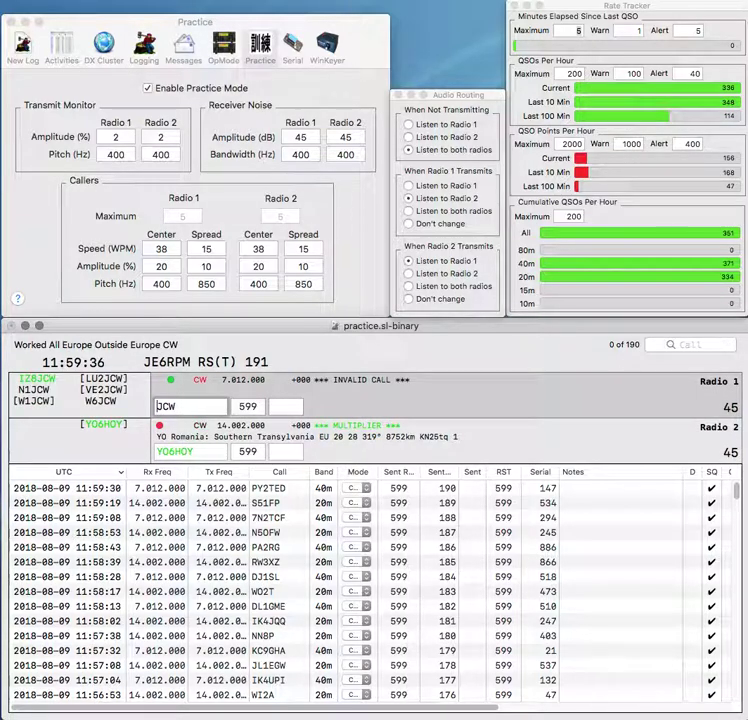
pyautogui.press('space')
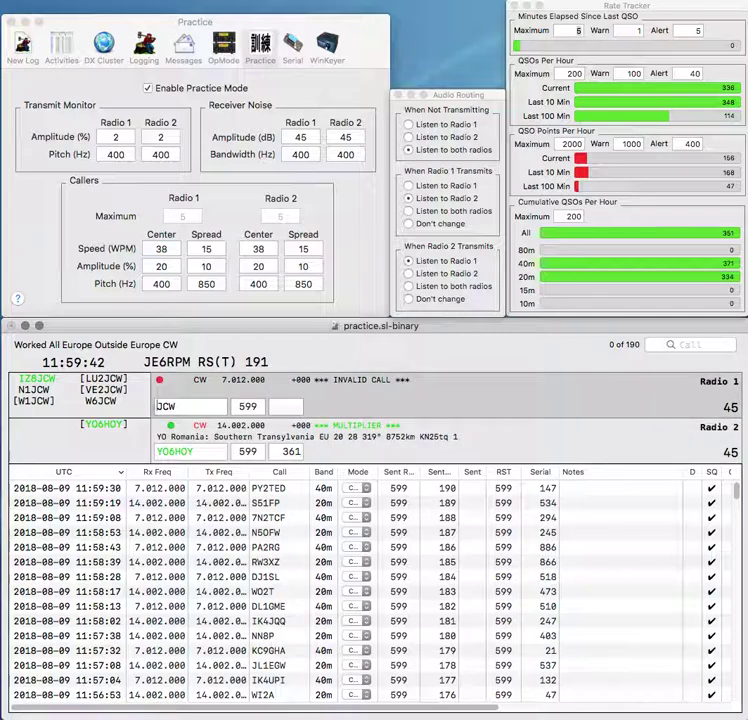
pyautogui.press('Return')
# Step: Complete the Radio 1 call sign as VE2JCW and answer W4TLZ on Radio 2
pyautogui.write('VE2')
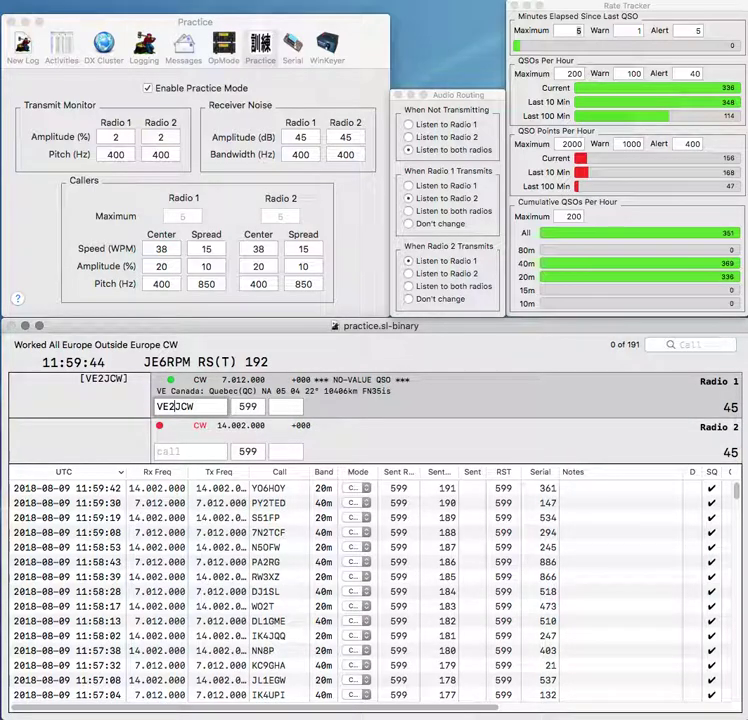
pyautogui.press('Return')
pyautogui.write('W4TLZ')
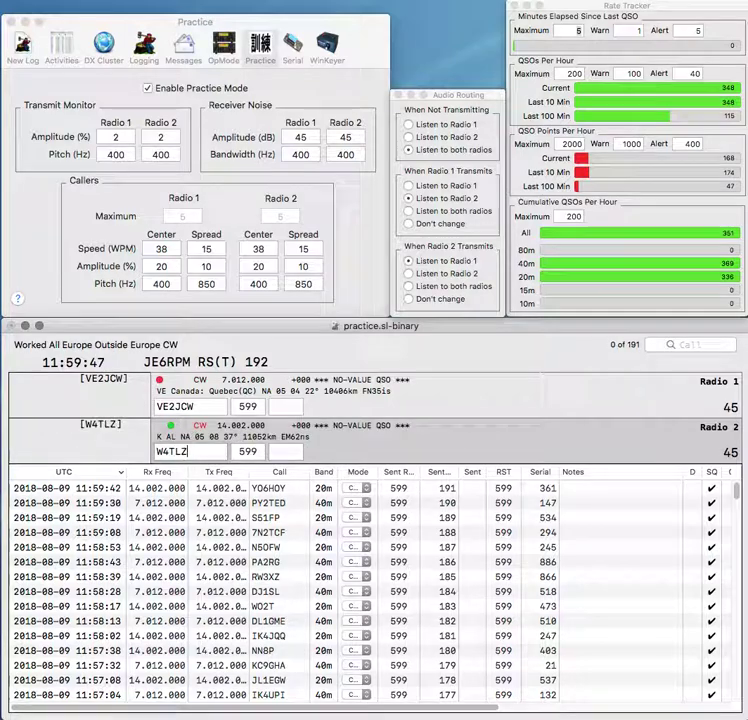
pyautogui.press('Return')
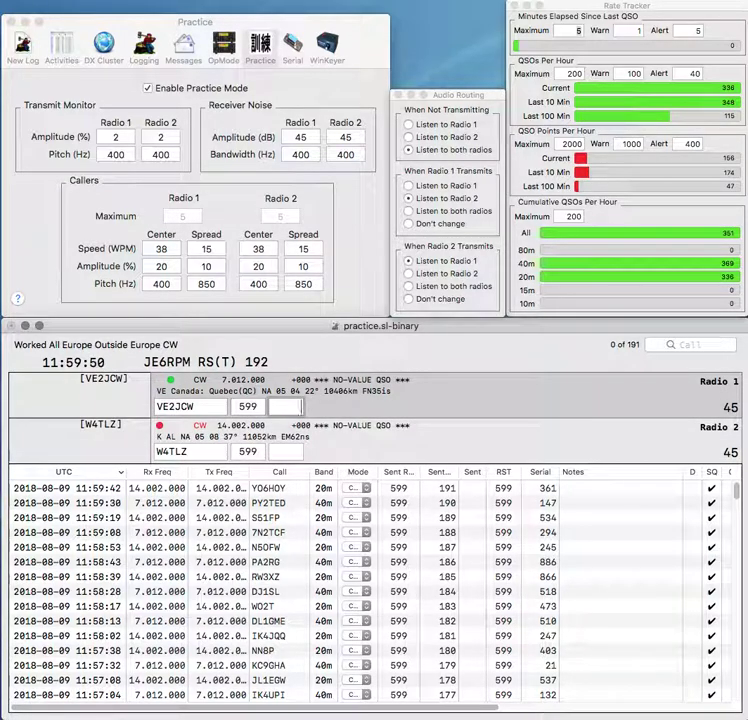
pyautogui.write('797')
pyautogui.press('Return')
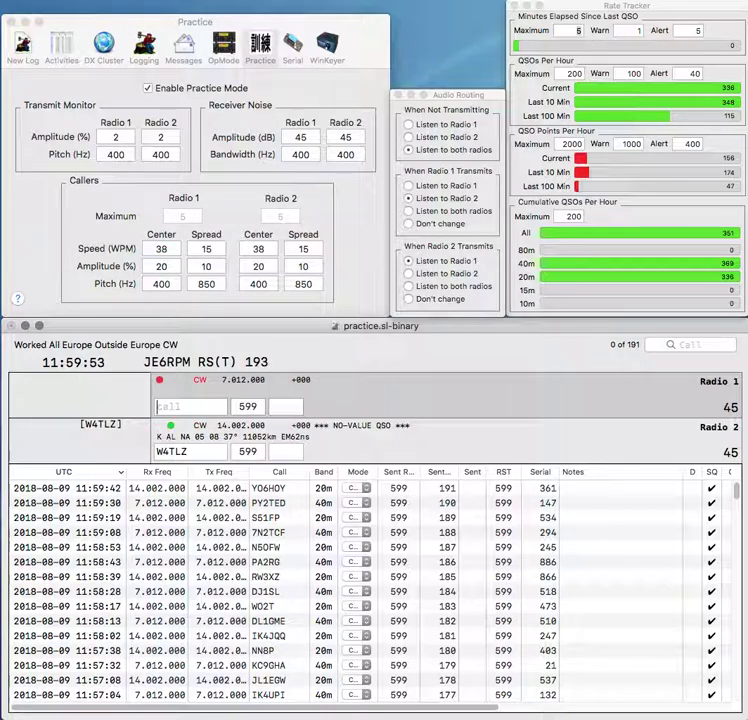
pyautogui.write('521')
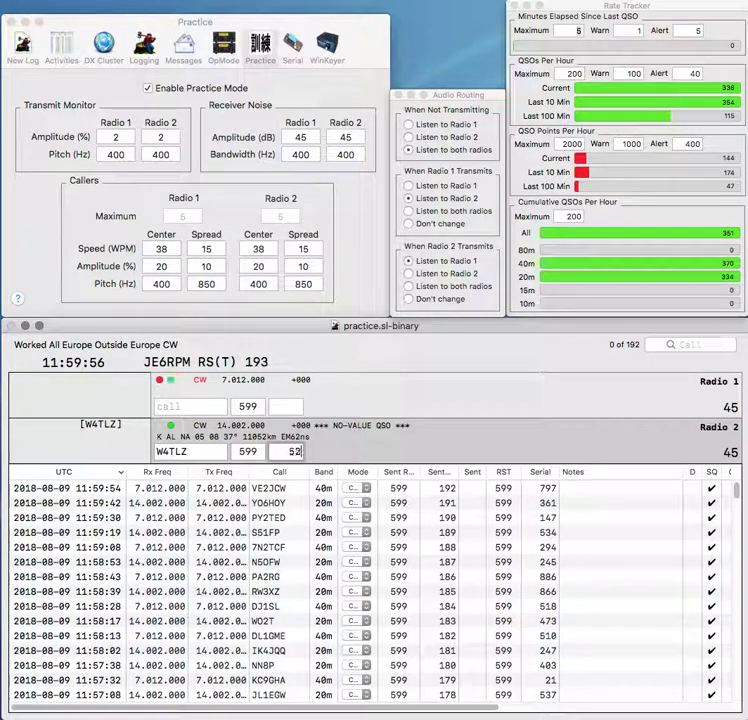
pyautogui.press('Return')
pyautogui.write('1ARO')
pyautogui.write('OK')
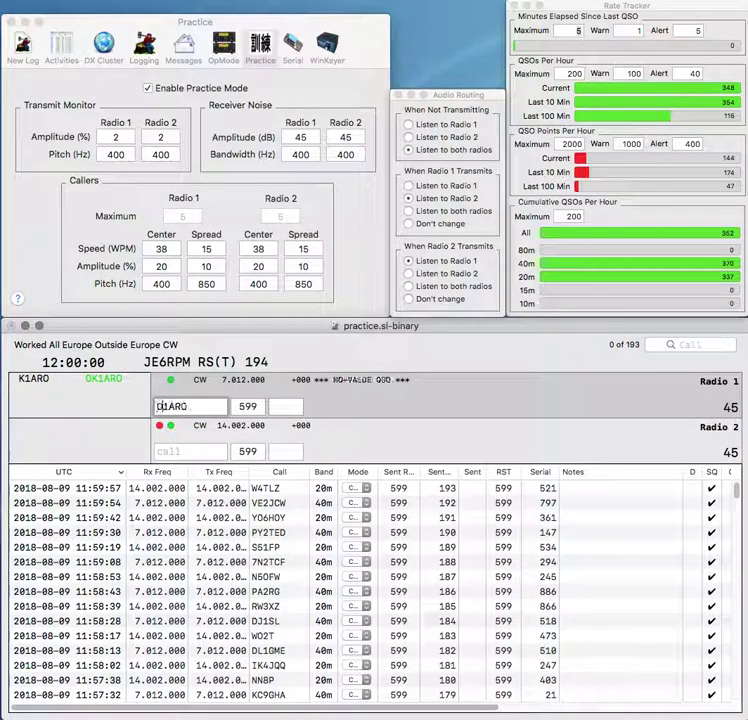
pyautogui.press('Return')
pyautogui.write('OK')
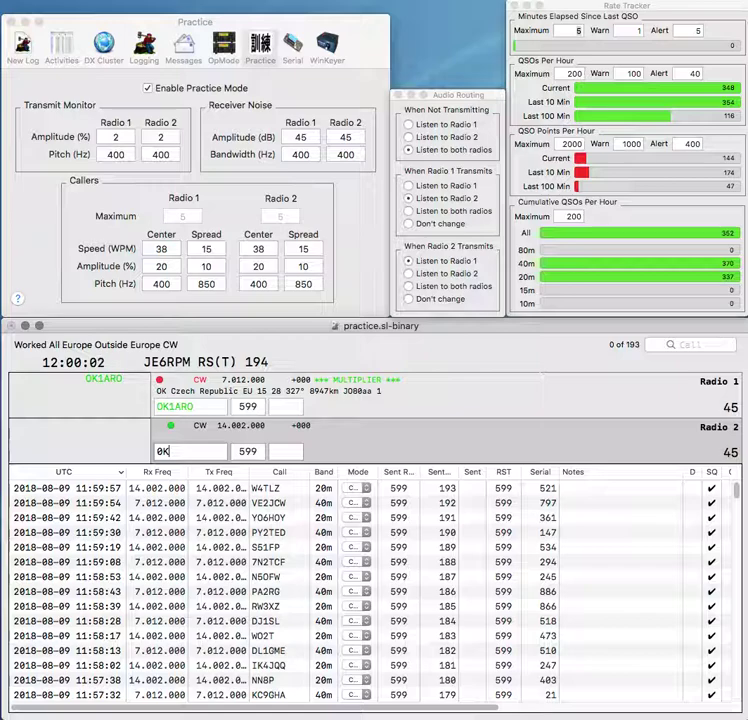
pyautogui.write('P')
pyautogui.press('BackSpace')
pyautogui.press('BackSpace')
pyautogui.write('CKP')
pyautogui.press('Left')
pyautogui.press('Left')
pyautogui.press('Left')
pyautogui.press('Left')
pyautogui.write('G')
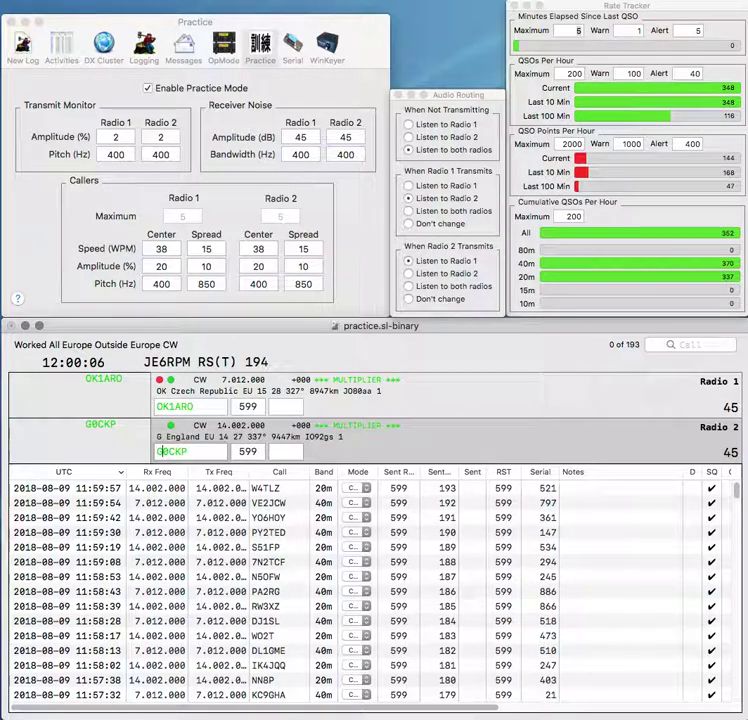
pyautogui.write('61')
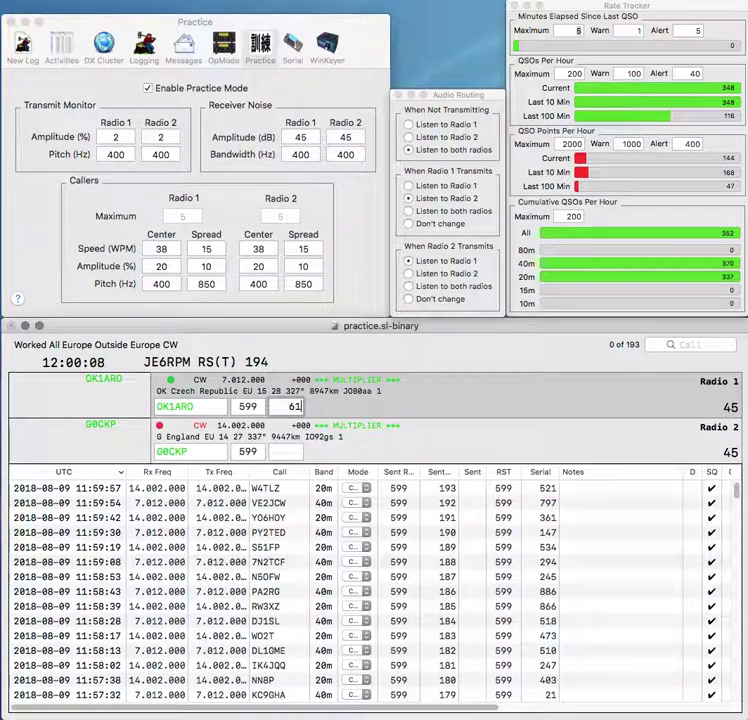
pyautogui.press('Return')
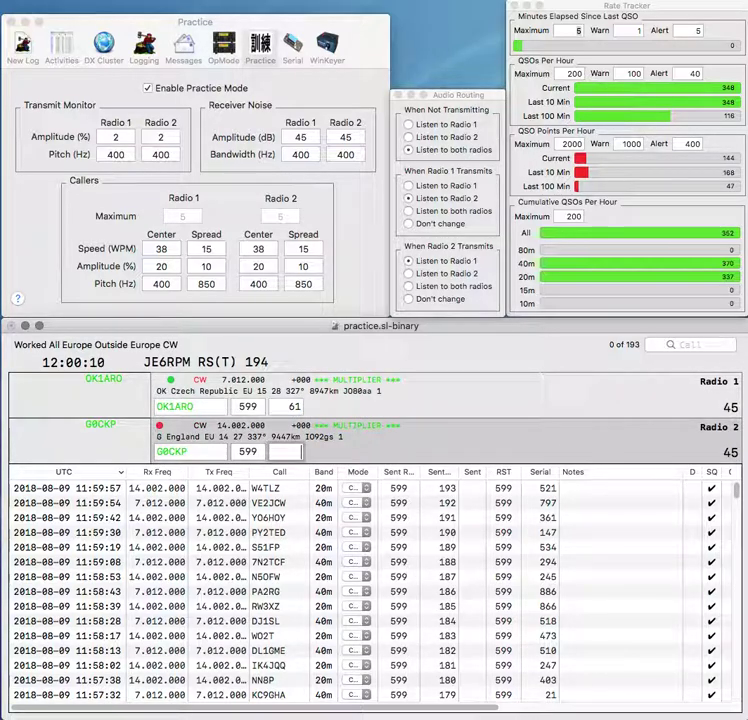
pyautogui.press('Return')
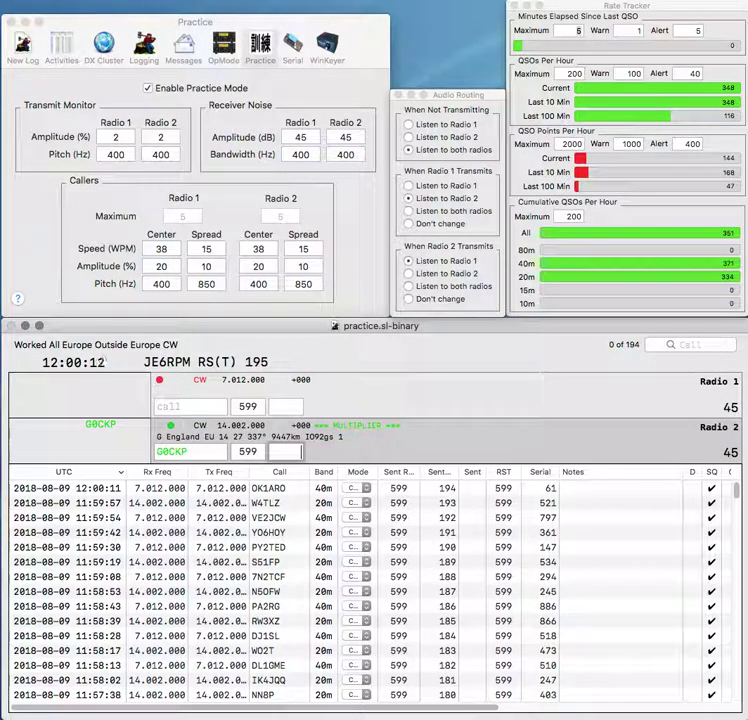
pyautogui.write('756')
pyautogui.press('Return')
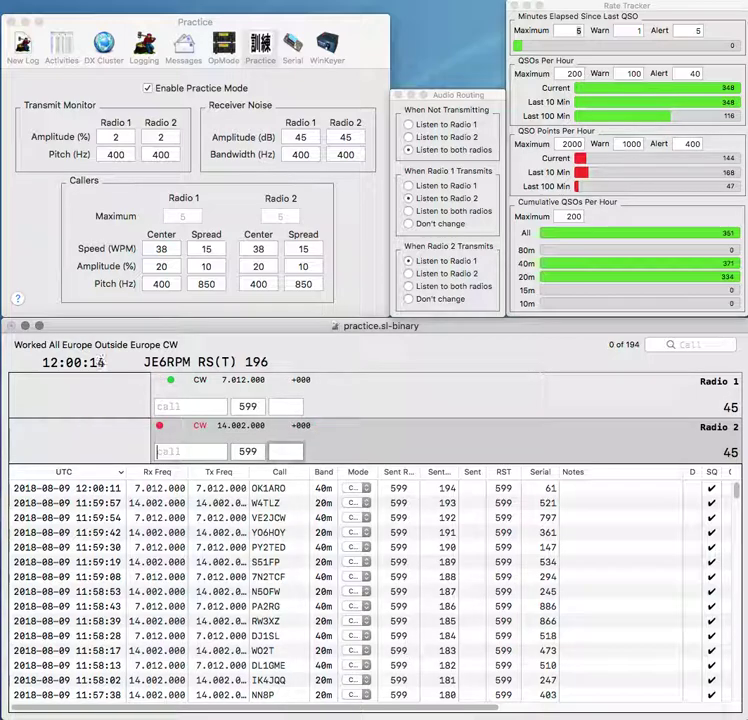
pyautogui.write('HA5MY')
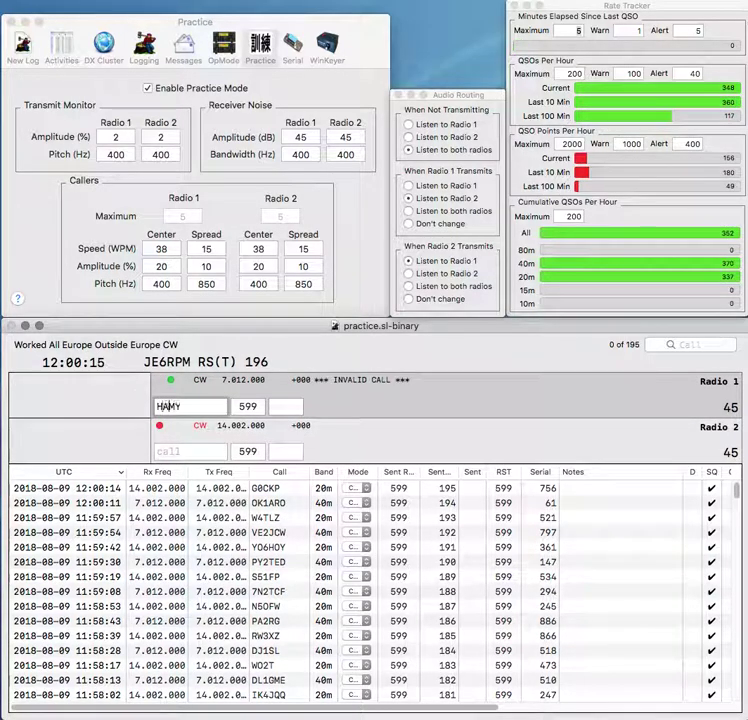
pyautogui.press('Return')
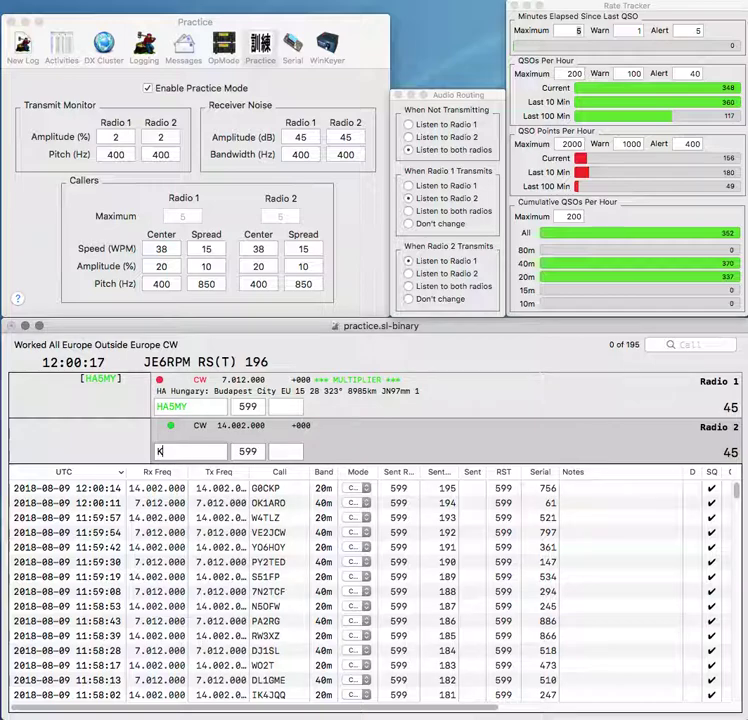
pyautogui.write('KYV')
pyautogui.press('Left')
pyautogui.press('Left')
pyautogui.press('Left')
pyautogui.write('N')
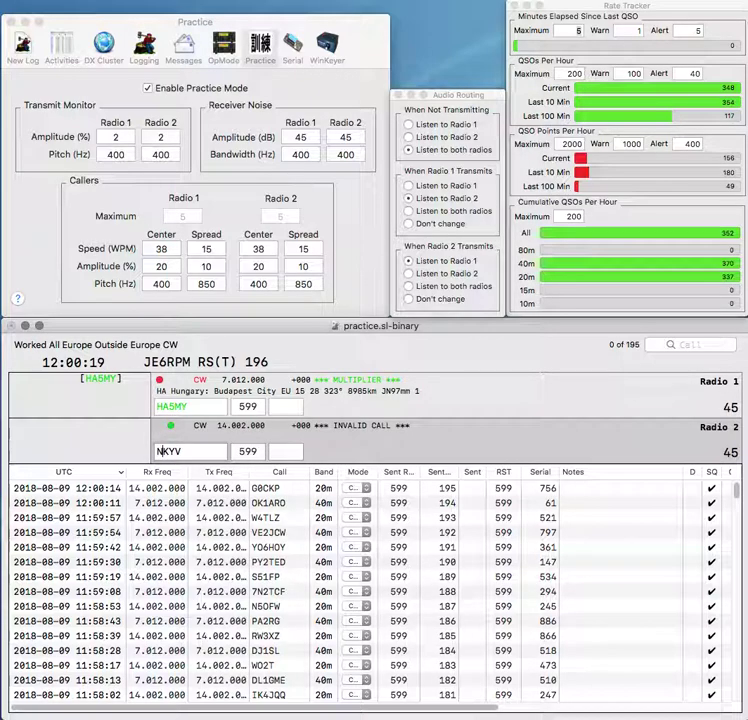
pyautogui.write('9')
pyautogui.press('Delete')
pyautogui.write('X')
pyautogui.press('Return')
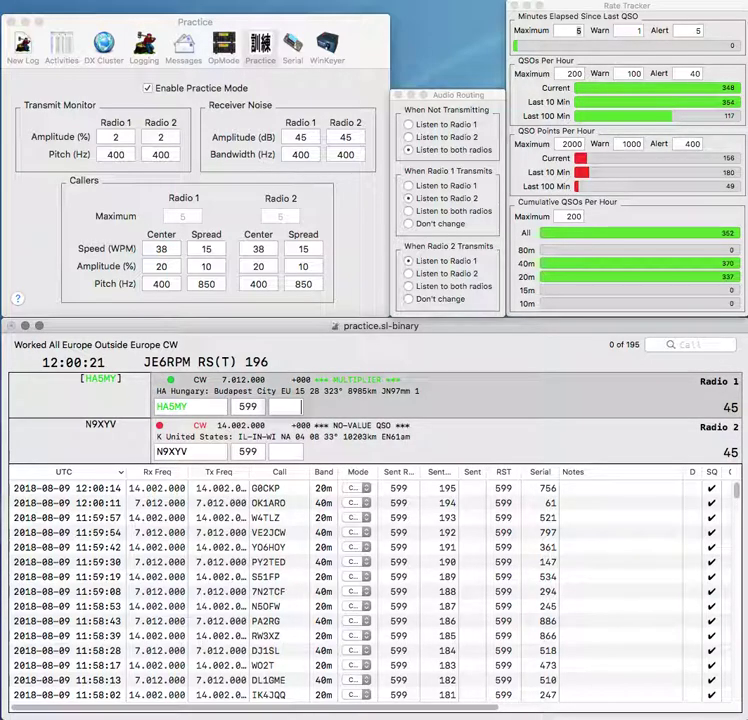
# Step: Log HA5MY on Radio 1 with serial 54 and N9XYV on Radio 2 with serial 3
pyautogui.write('54')
pyautogui.press('Return')
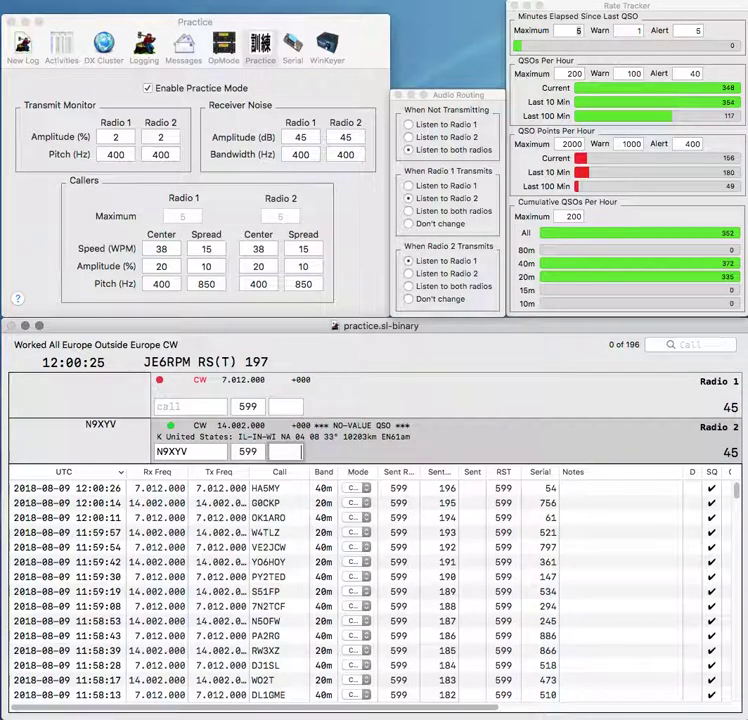
pyautogui.write('3')
pyautogui.press('Return')
pyautogui.write('KG4Y')
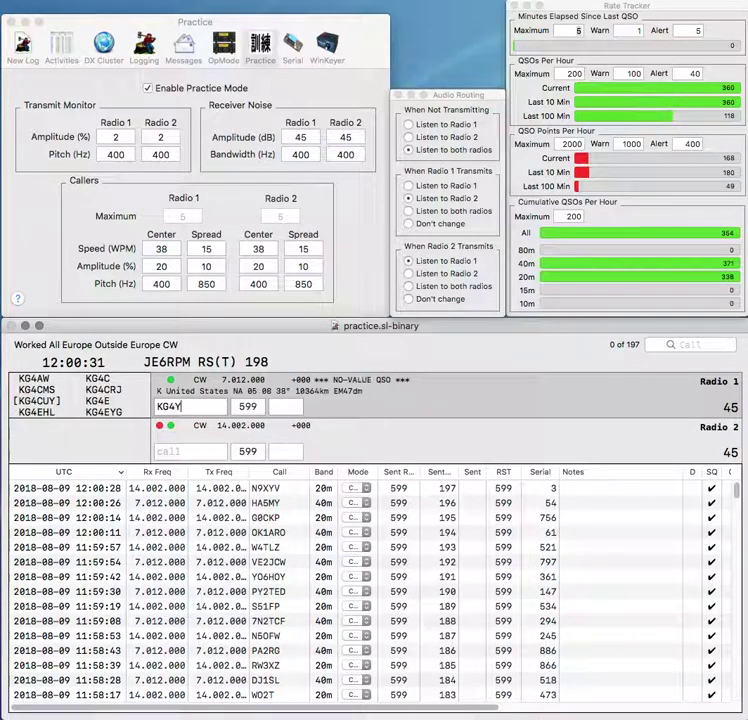
pyautogui.press('Return')
pyautogui.write('IIE')
pyautogui.press('Return')
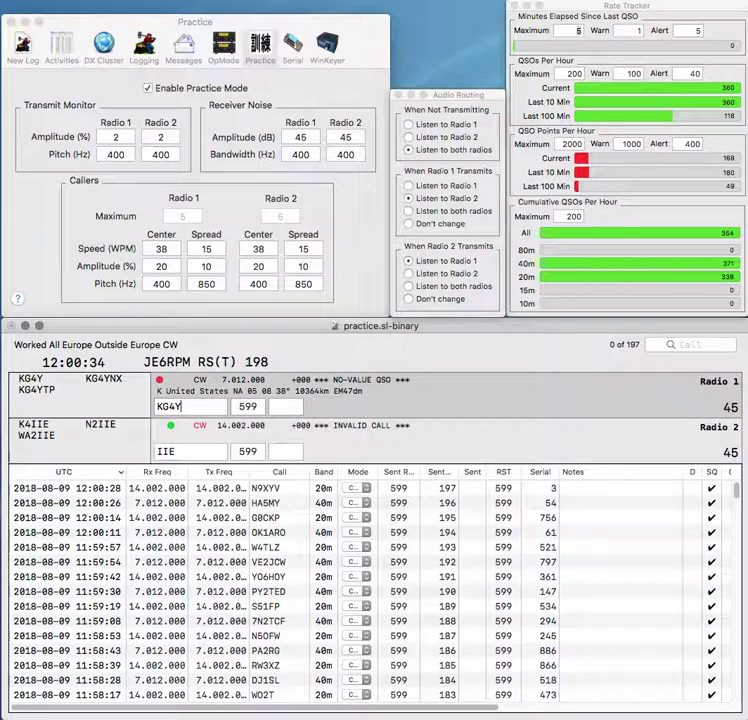
pyautogui.press('space')
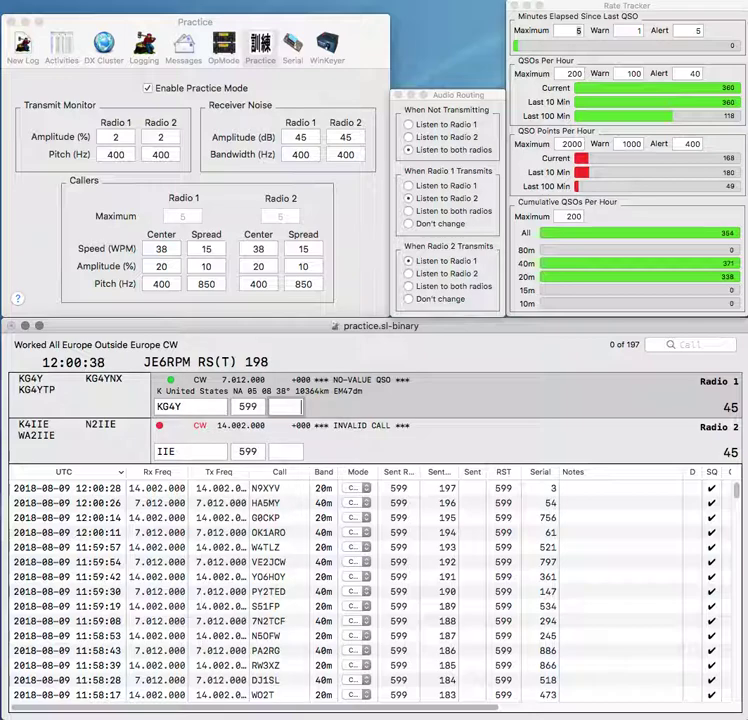
pyautogui.write('947')
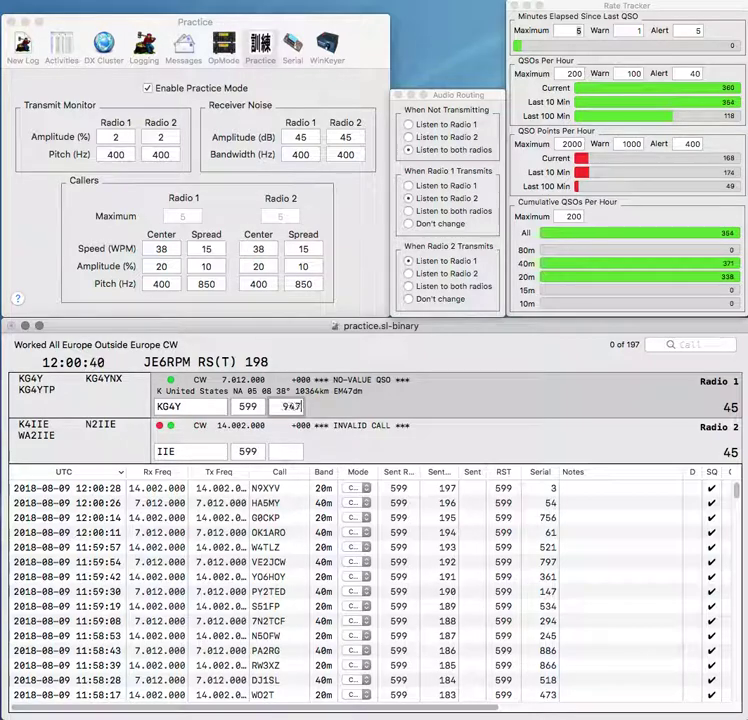
pyautogui.press('Return')
pyautogui.write('IIE')
pyautogui.press('Home')
pyautogui.write('K4')
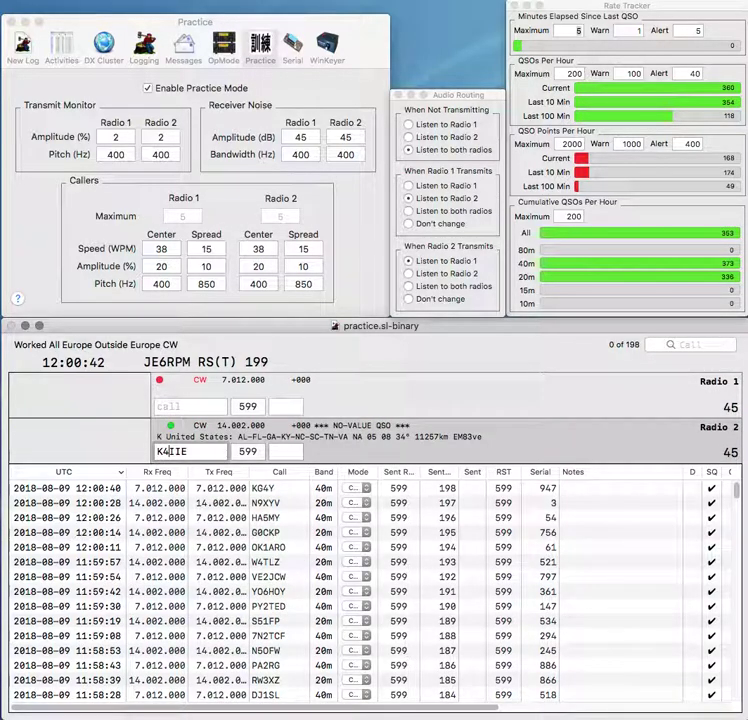
pyautogui.press('Return')
# Step: Answer M0BEW on Radio 1 and log K4IIE on Radio 2 with serial 639
pyautogui.write('M0BEW')
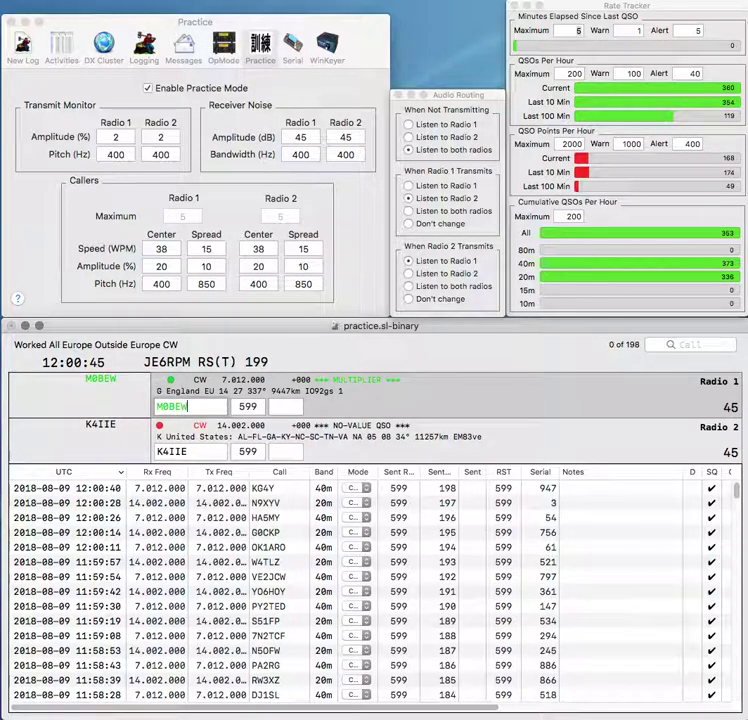
pyautogui.press('Return')
pyautogui.press('Tab')
pyautogui.write('63')
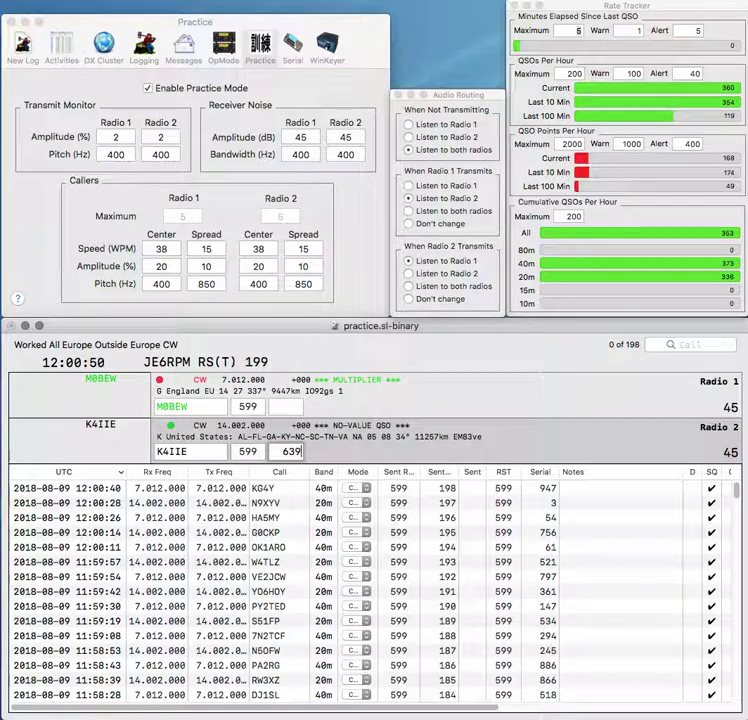
pyautogui.press('Return')
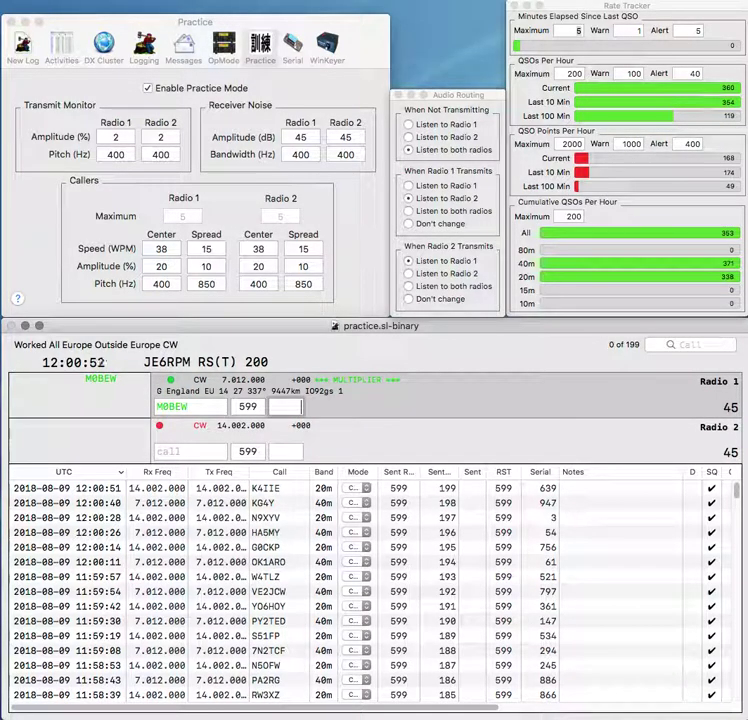
pyautogui.write('584')
pyautogui.press('Return')
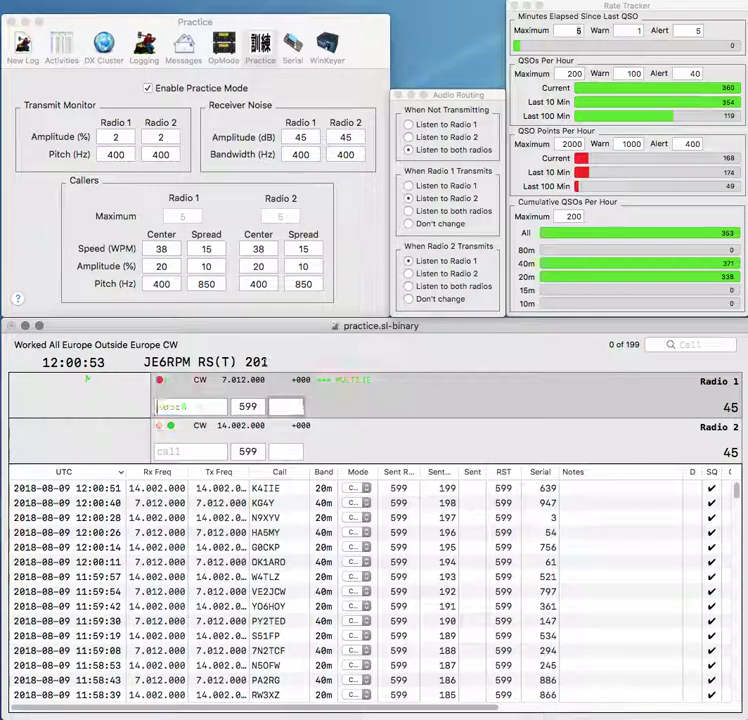
pyautogui.write('KTYZ')
pyautogui.press('Left')
pyautogui.press('Left')
pyautogui.press('Left')
pyautogui.press('BackSpace')
pyautogui.write('V')
pyautogui.press('Return')
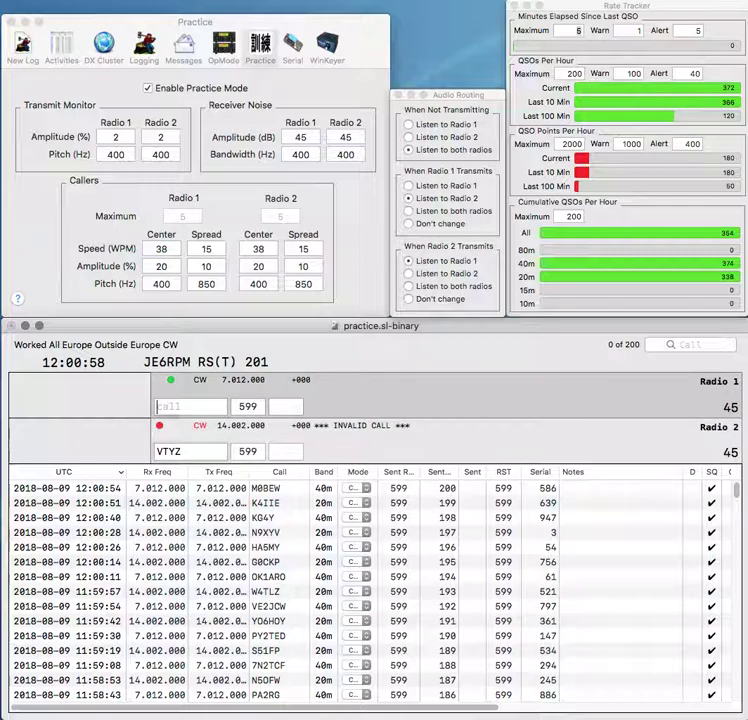
# Step: Enter the partial call L on Radio 1 and correct the Radio 2 call sign to K4YTZ
pyautogui.write('L')
pyautogui.press('Down')
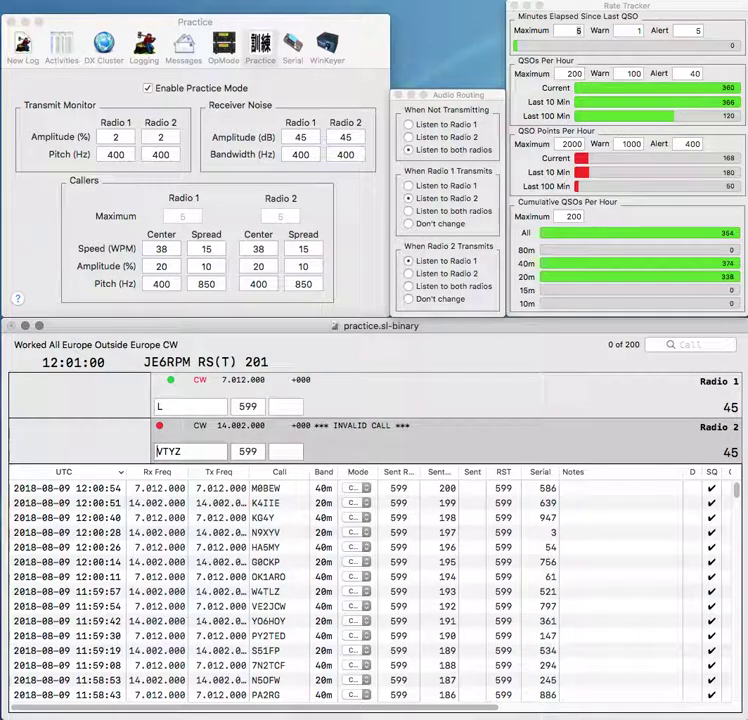
pyautogui.press('BackSpace')
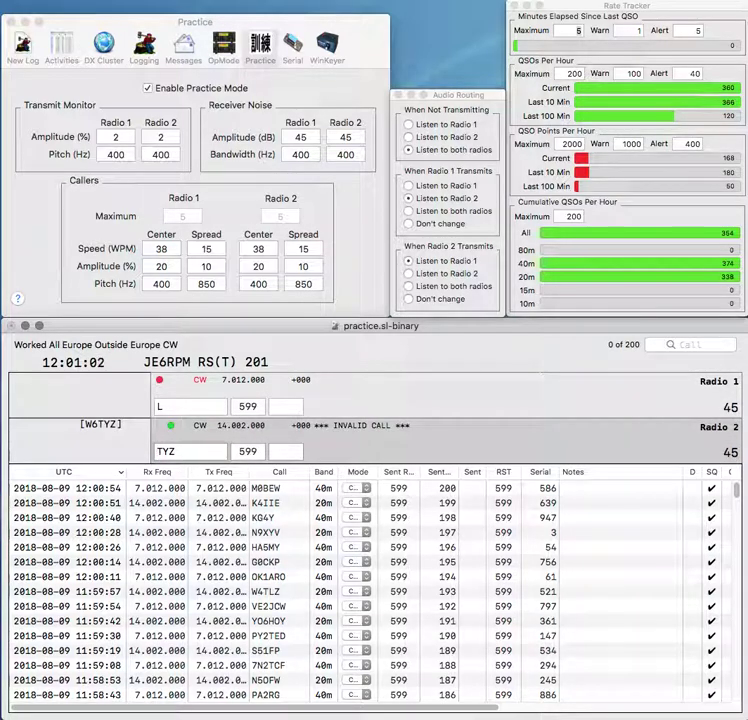
pyautogui.write('K4')
pyautogui.press('Right')
pyautogui.press('BackSpace')
pyautogui.press('Right')
pyautogui.write('T')
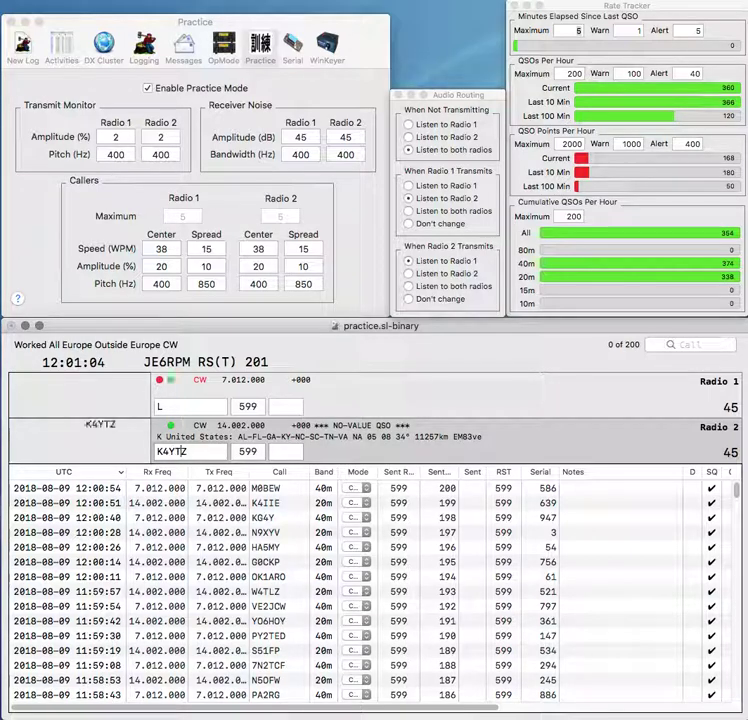
pyautogui.press('`')
pyautogui.write('WA2GS')
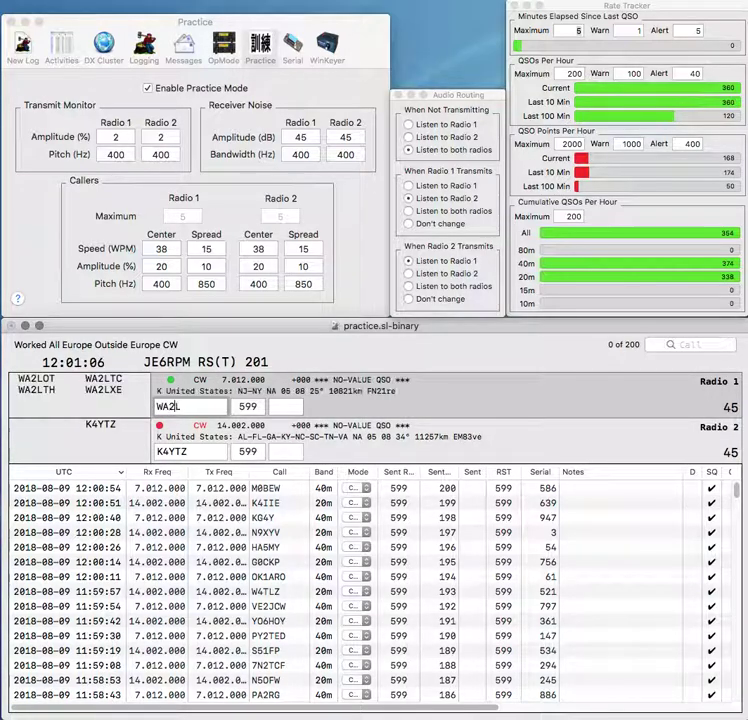
pyautogui.press('Return')
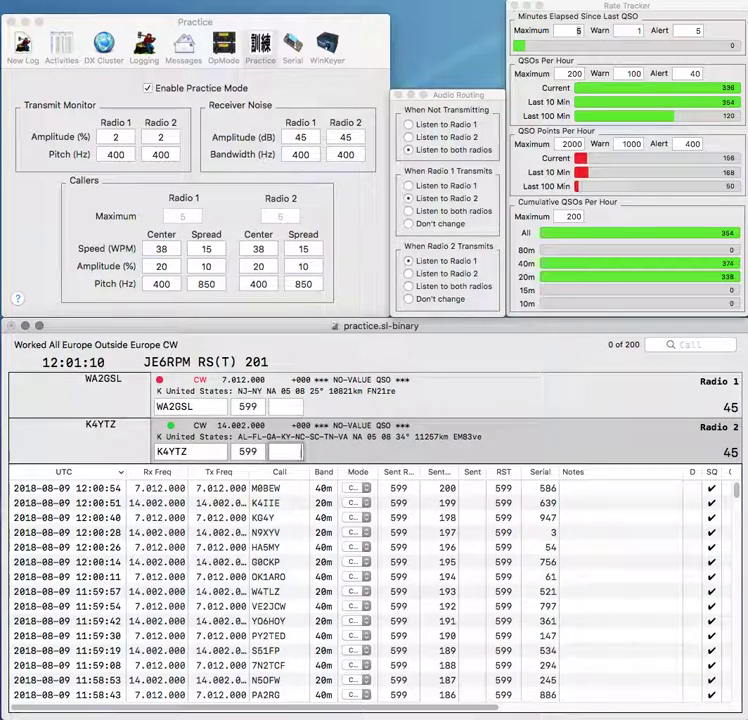
pyautogui.write('778')
pyautogui.press('Return')
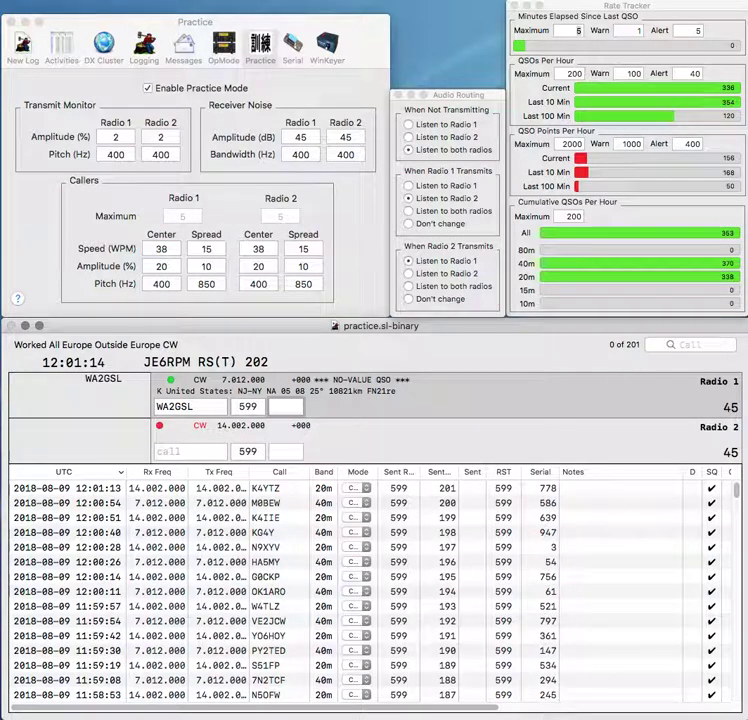
# Step: Log WA2GSL on Radio 1 with serial 957 and answer the partial call VUU on Radio 2
pyautogui.write('9')
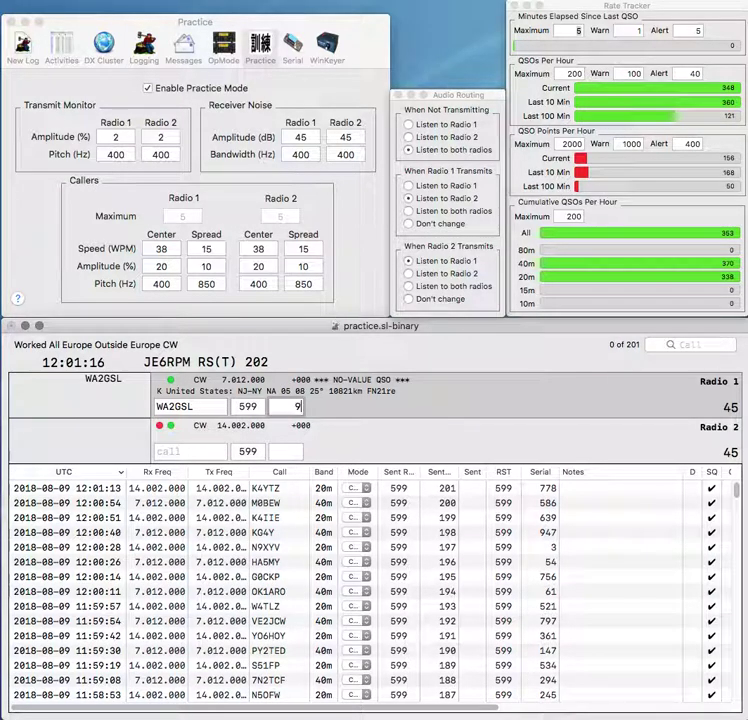
pyautogui.write('57')
pyautogui.press('Return')
pyautogui.write('VUU')
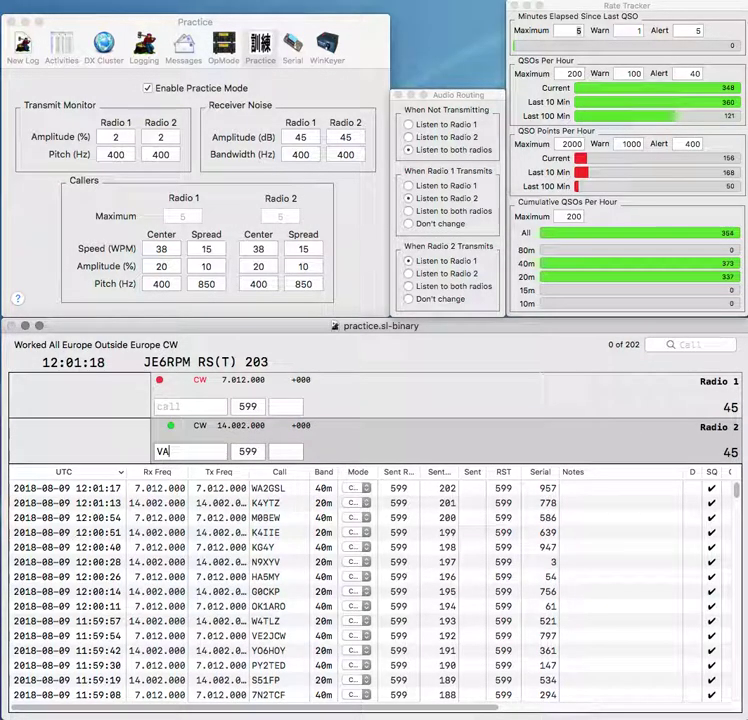
pyautogui.press('Return')
pyautogui.write('K5UTD')
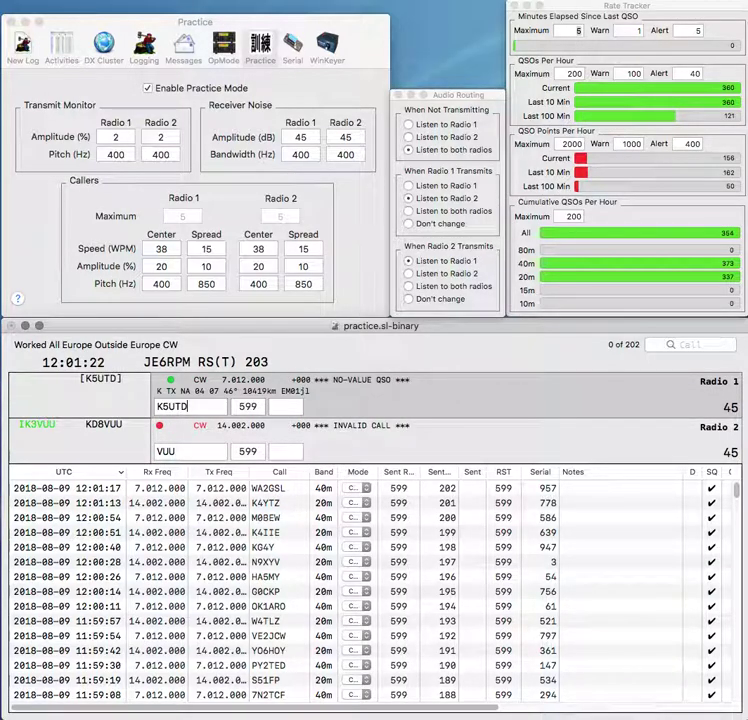
pyautogui.press('Return')
pyautogui.write('KG')
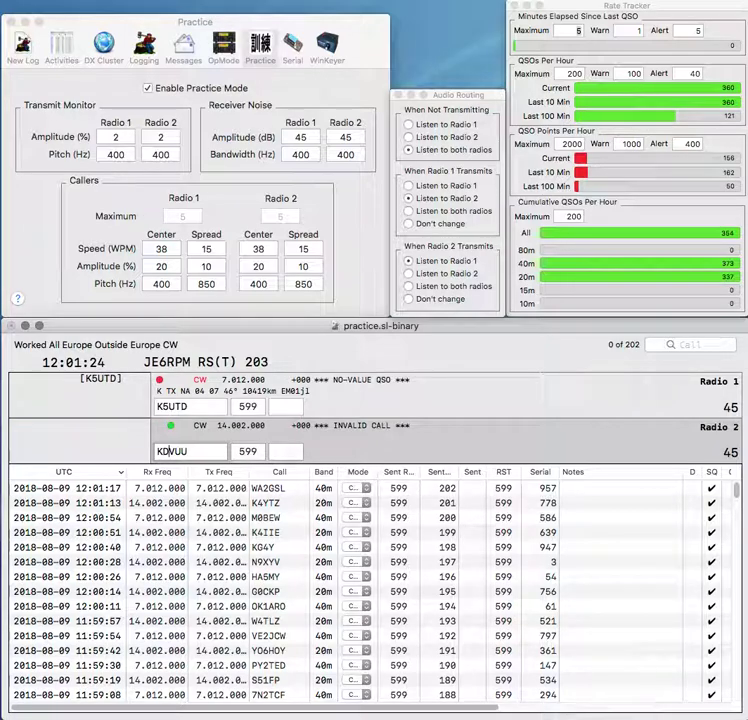
pyautogui.write('4')
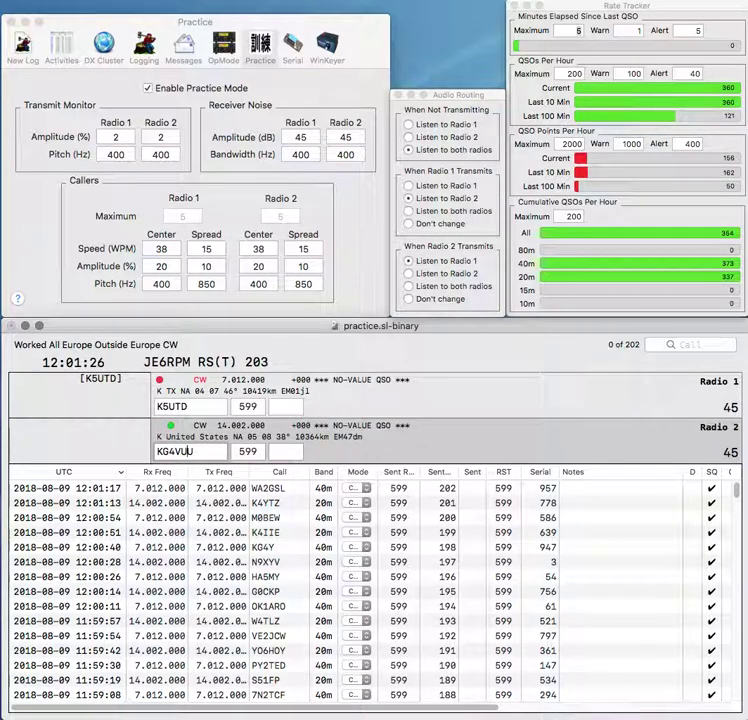
pyautogui.press('Delete')
pyautogui.press('Delete')
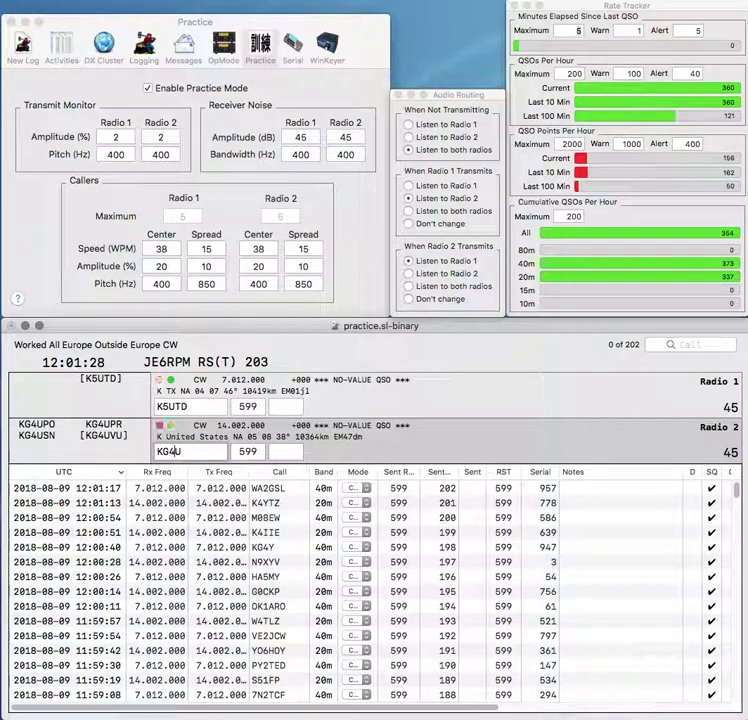
pyautogui.press('Return')
pyautogui.write('426')
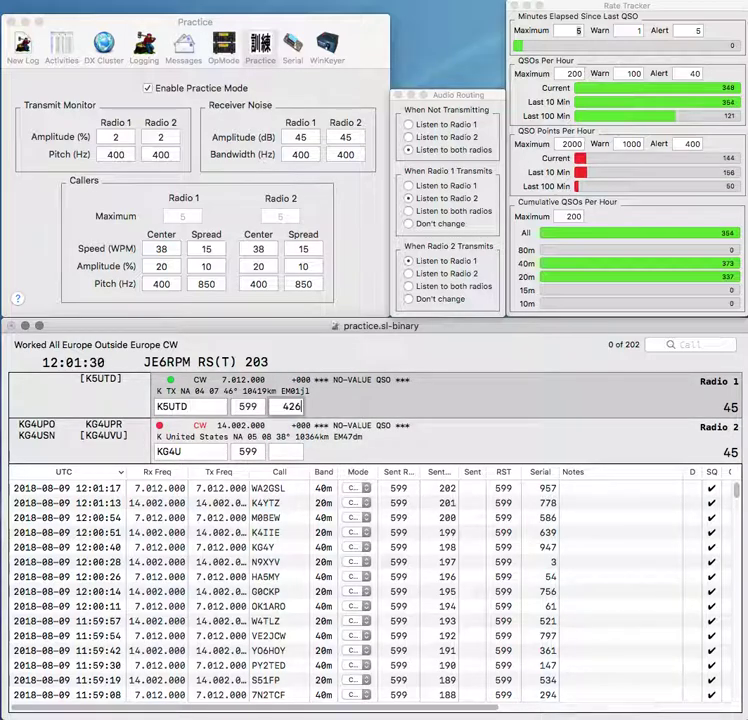
pyautogui.write('VU')
pyautogui.press('Return')
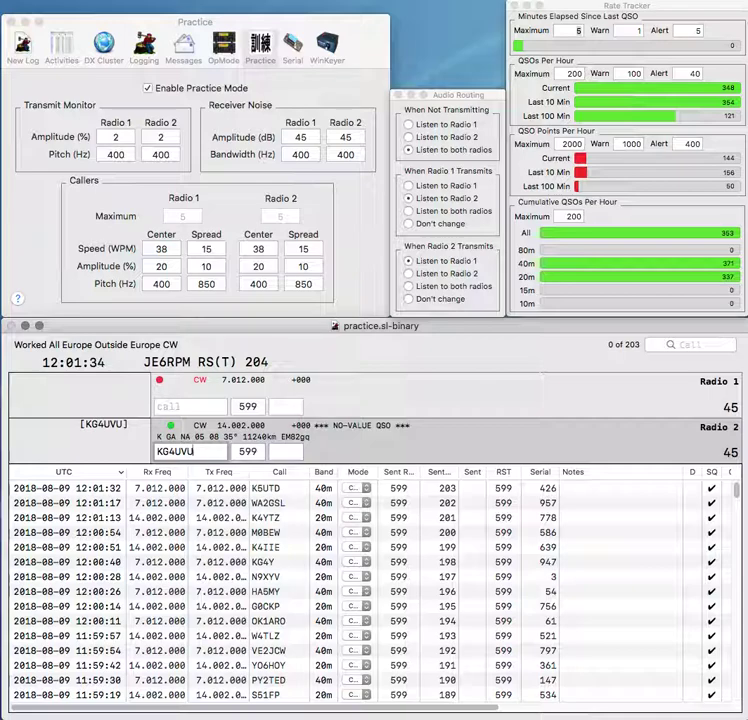
pyautogui.write('BI1')
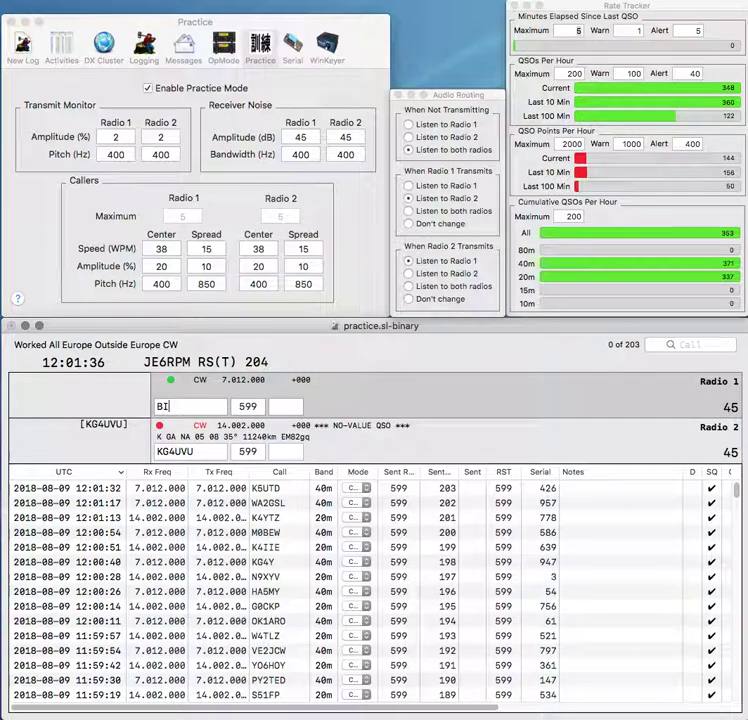
pyautogui.press('BackSpace')
pyautogui.write('B')
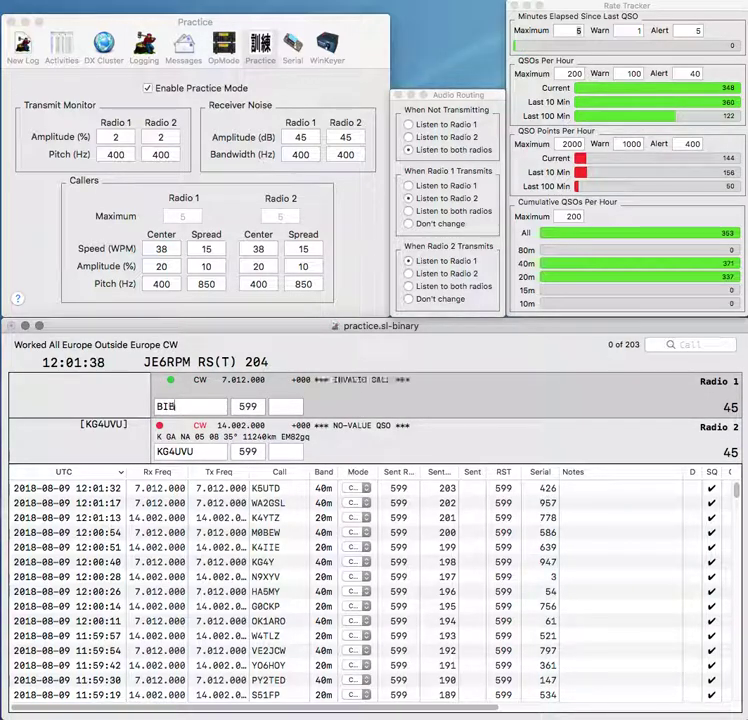
pyautogui.press('Return')
pyautogui.press('Return')
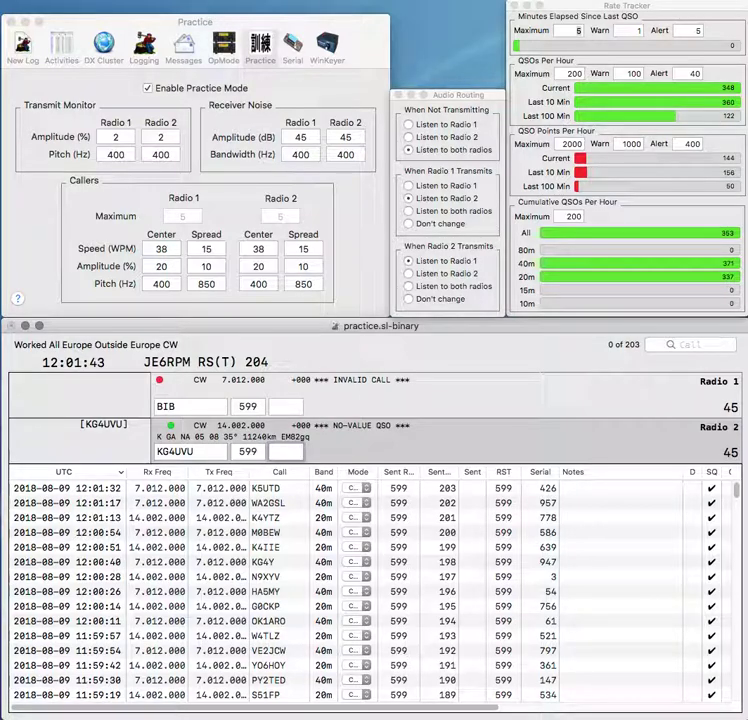
pyautogui.write('775')
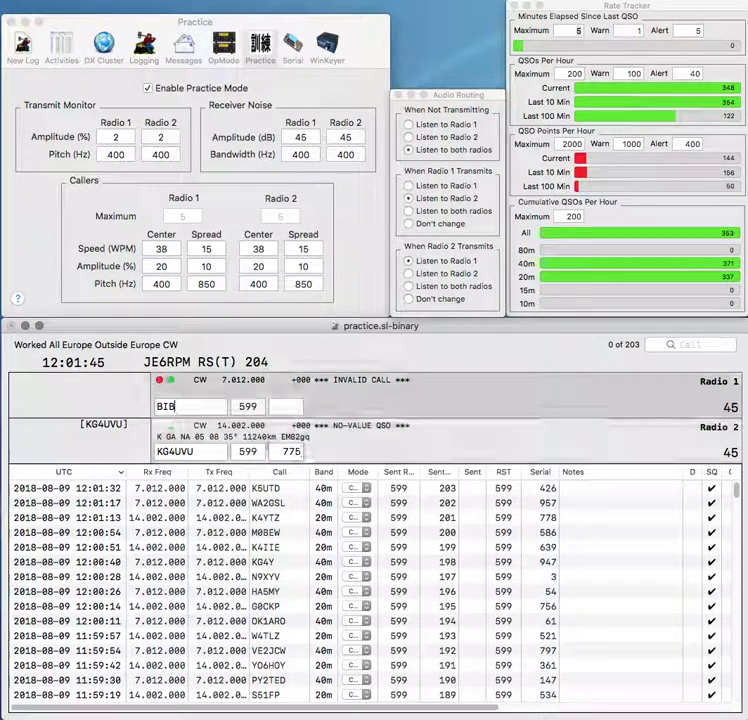
pyautogui.press('Return')
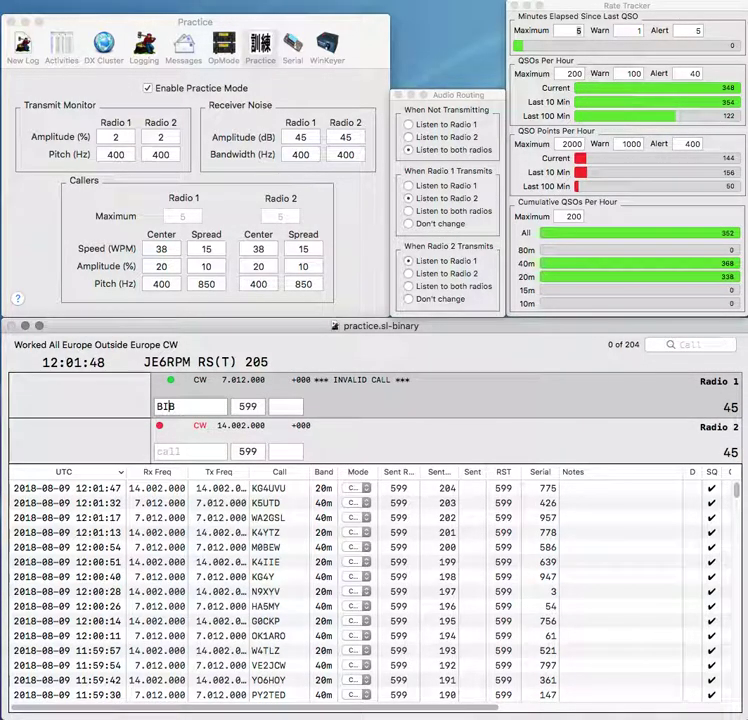
pyautogui.write('4SI')
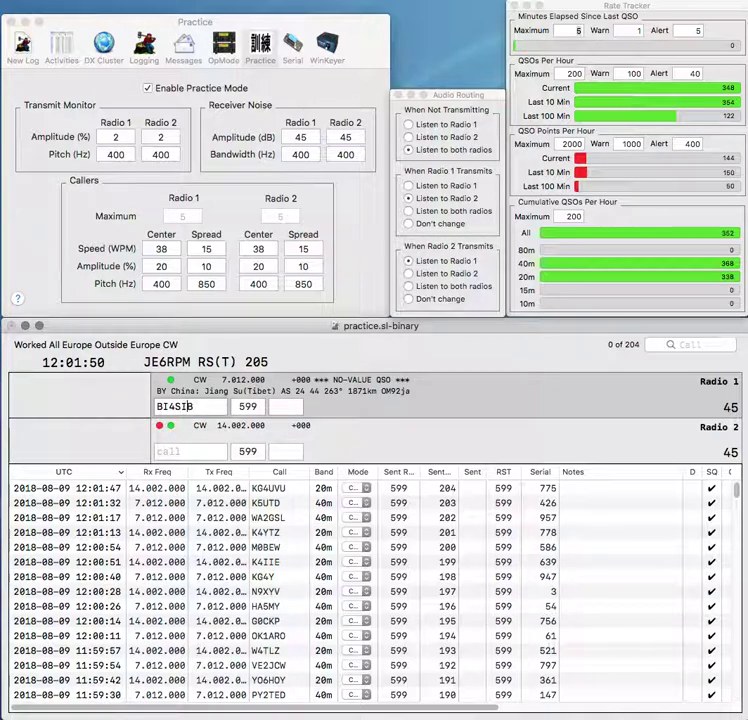
pyautogui.press('Return')
pyautogui.write('G6')
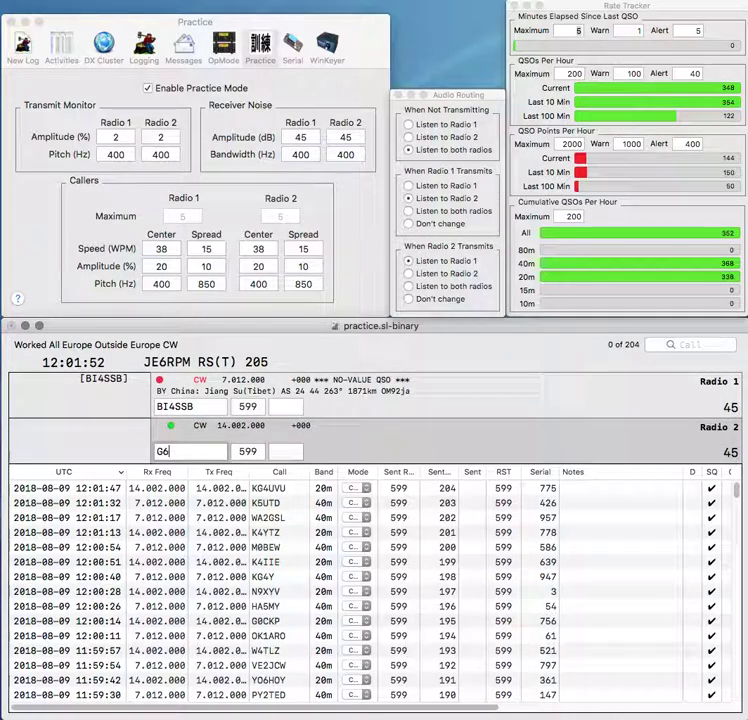
pyautogui.write('QFC')
pyautogui.press('super+Left')
pyautogui.write('J')
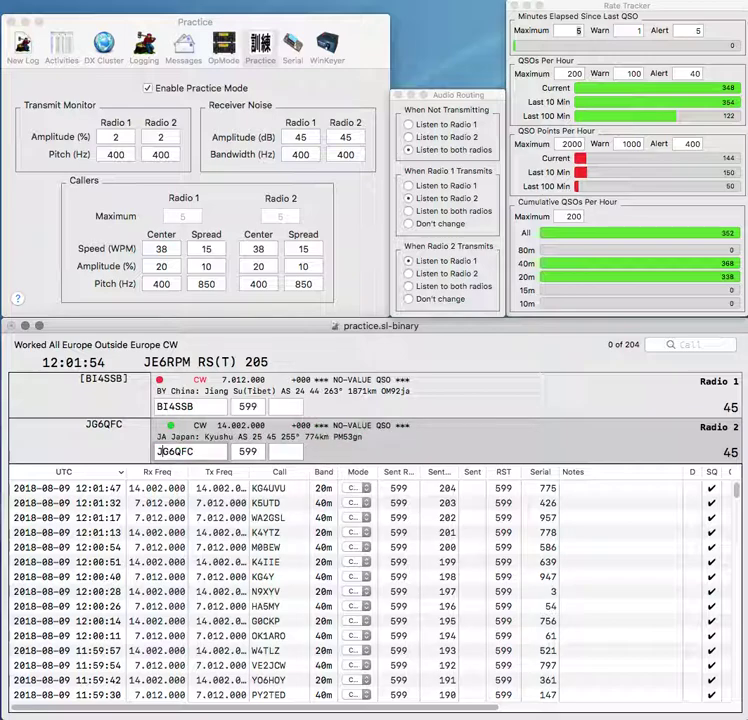
pyautogui.press('Return')
pyautogui.press('space')
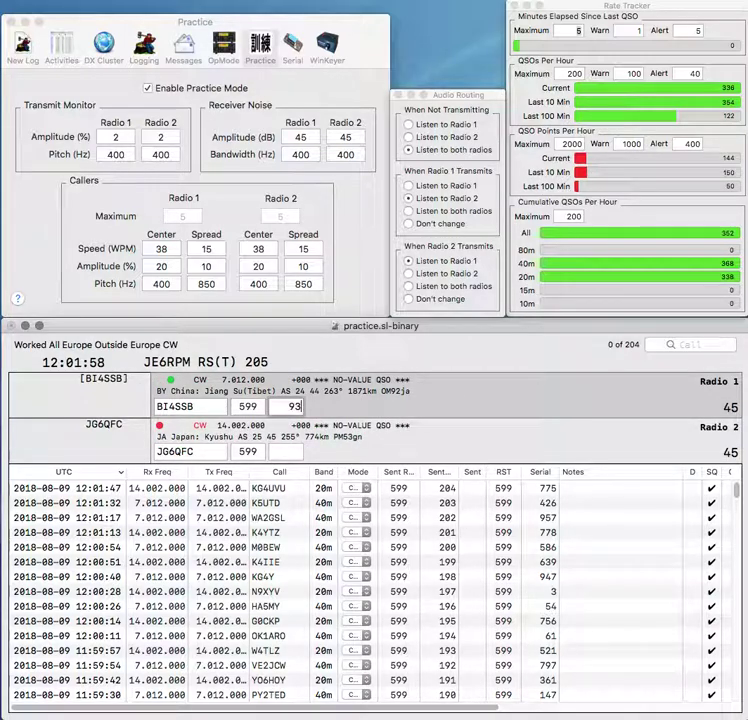
pyautogui.press('Return')
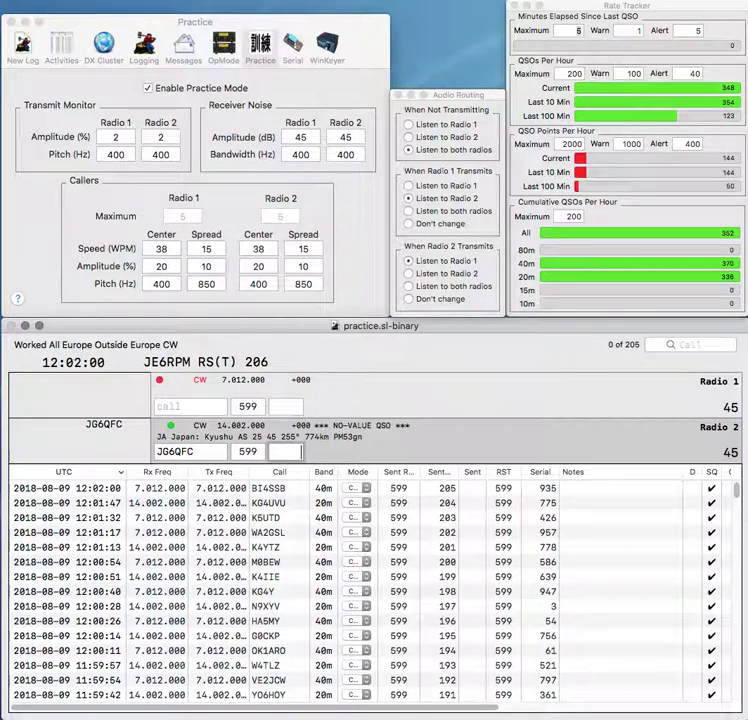
pyautogui.write('994')
pyautogui.press('Return')
pyautogui.write('M')
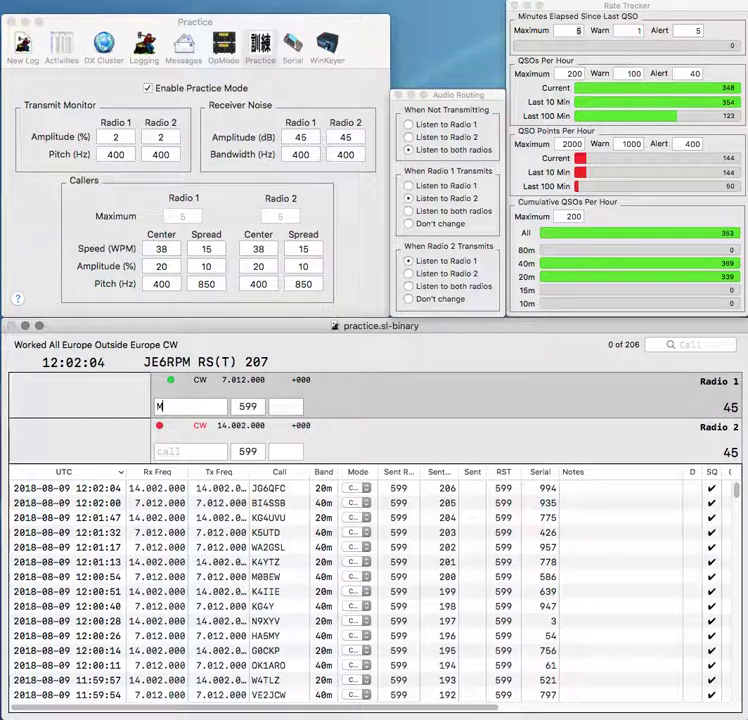
pyautogui.write('0CW')
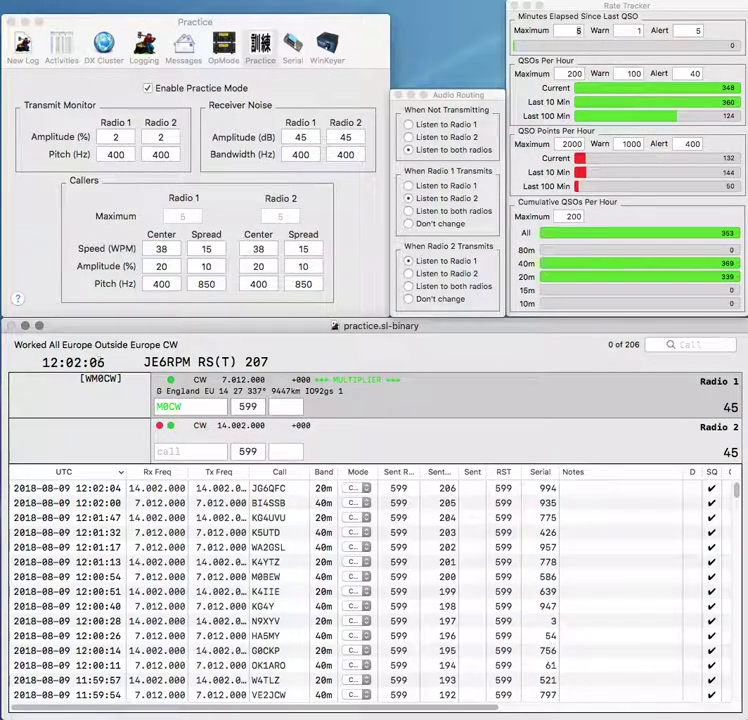
pyautogui.press('Home')
pyautogui.write('W')
pyautogui.click(165, 451)
pyautogui.write('DL1')
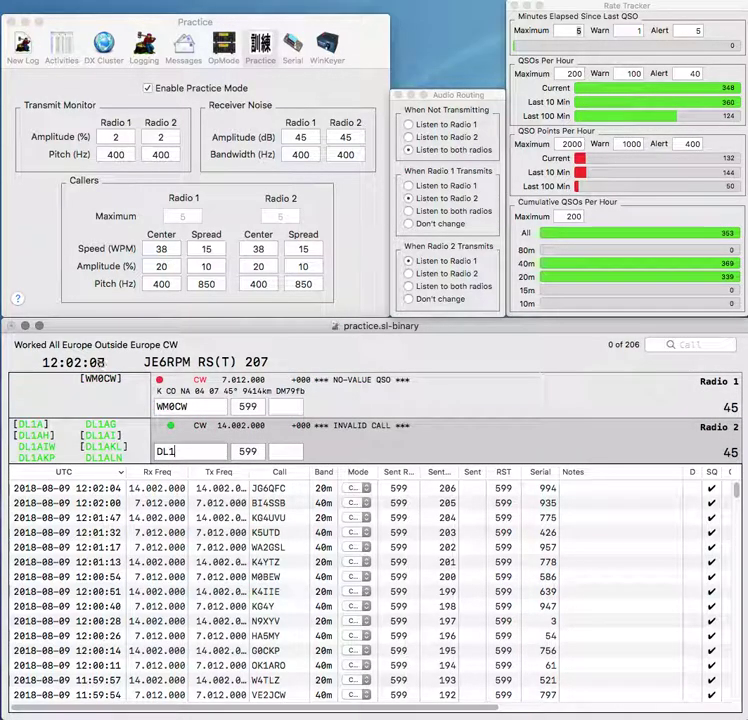
pyautogui.write('DAW')
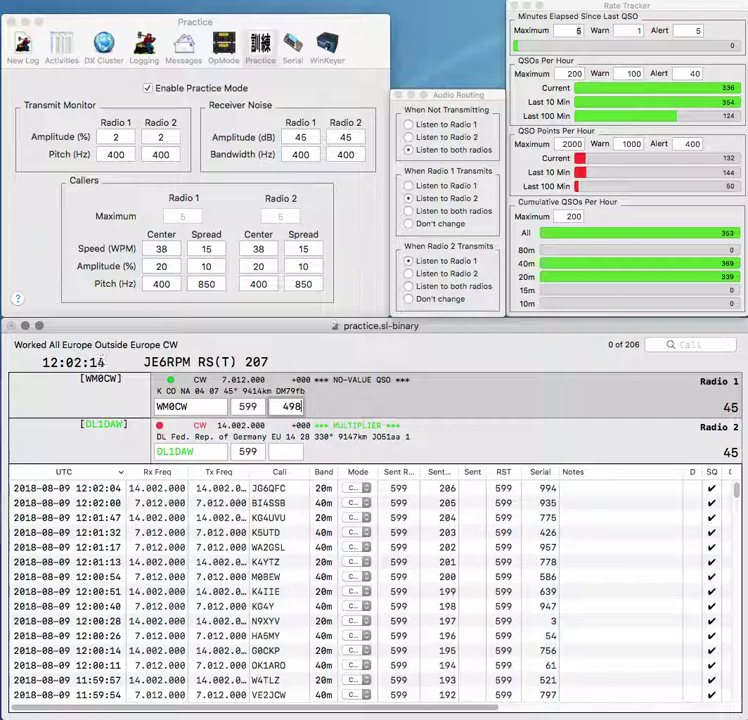
pyautogui.press('Return')
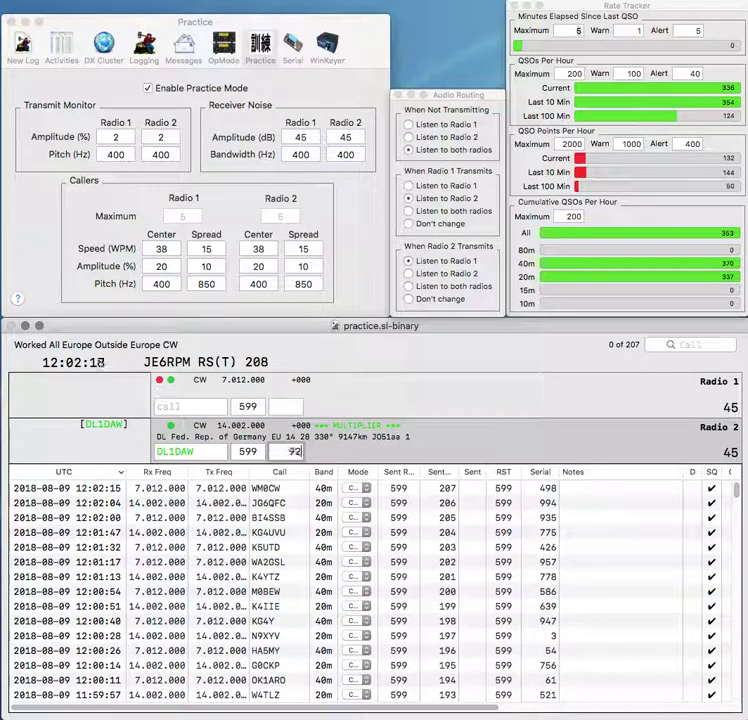
pyautogui.press('Return')
# Step: Answer KC9ARP on Radio 2 and enter WWT on Radio 1, completing it as G3WWT
pyautogui.write('WWT')
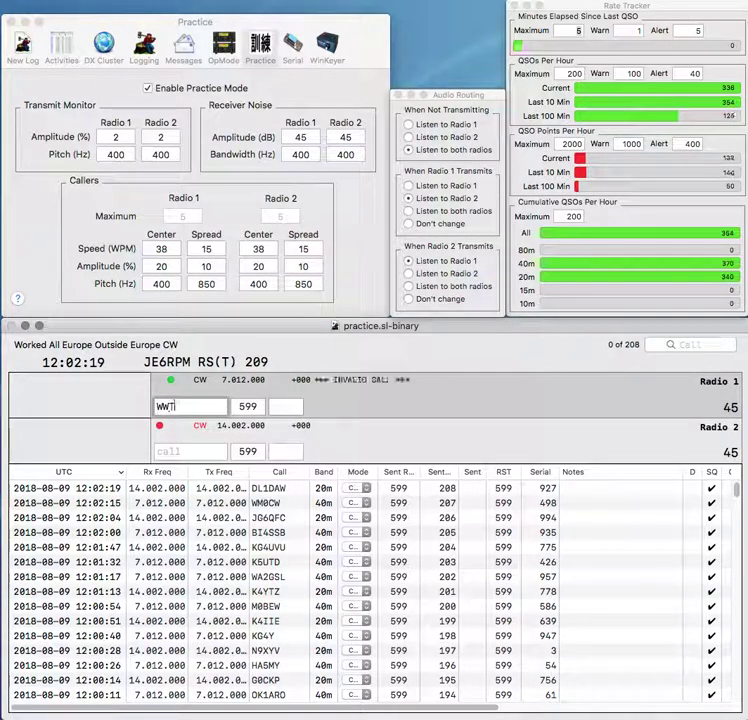
pyautogui.write('KC9ARP')
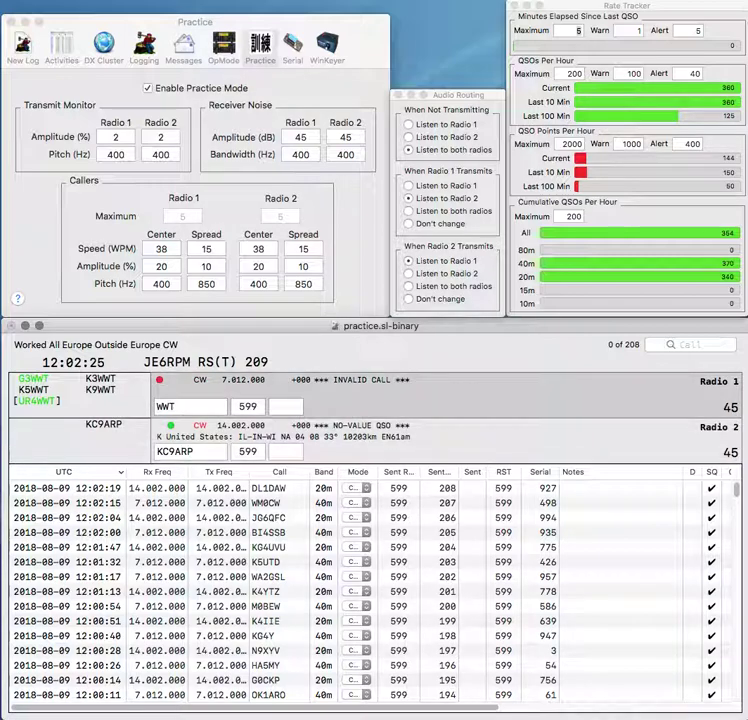
pyautogui.press('Return')
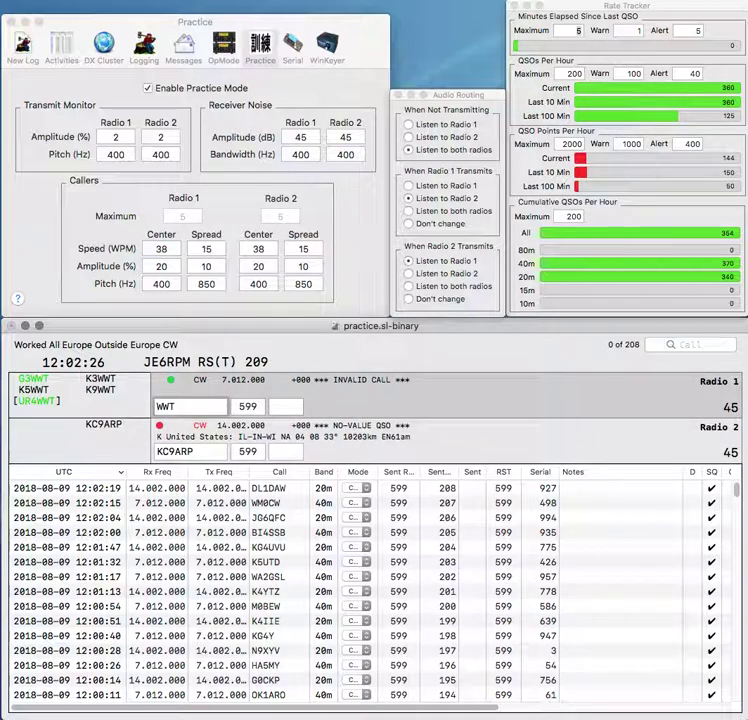
pyautogui.write('G3')
pyautogui.press('Return')
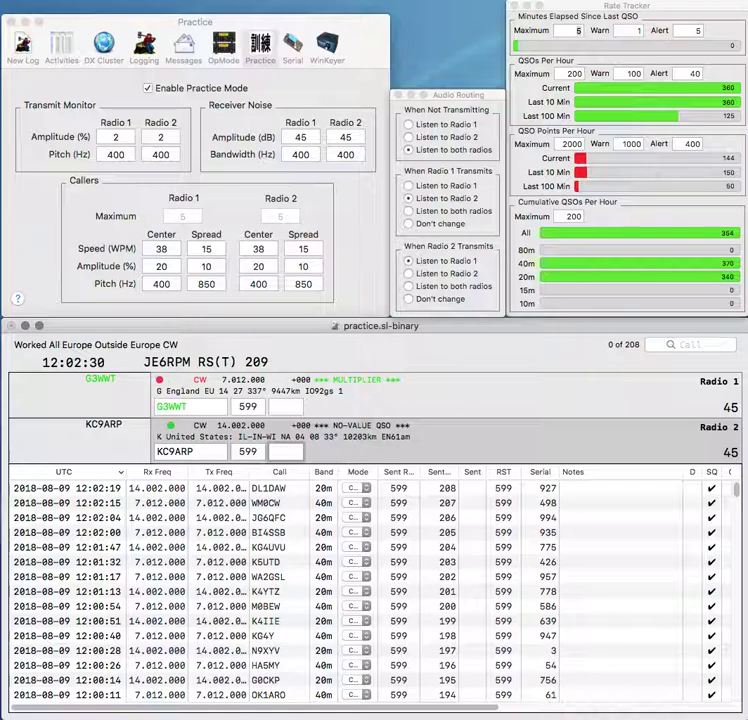
pyautogui.write('951')
pyautogui.press('Return')
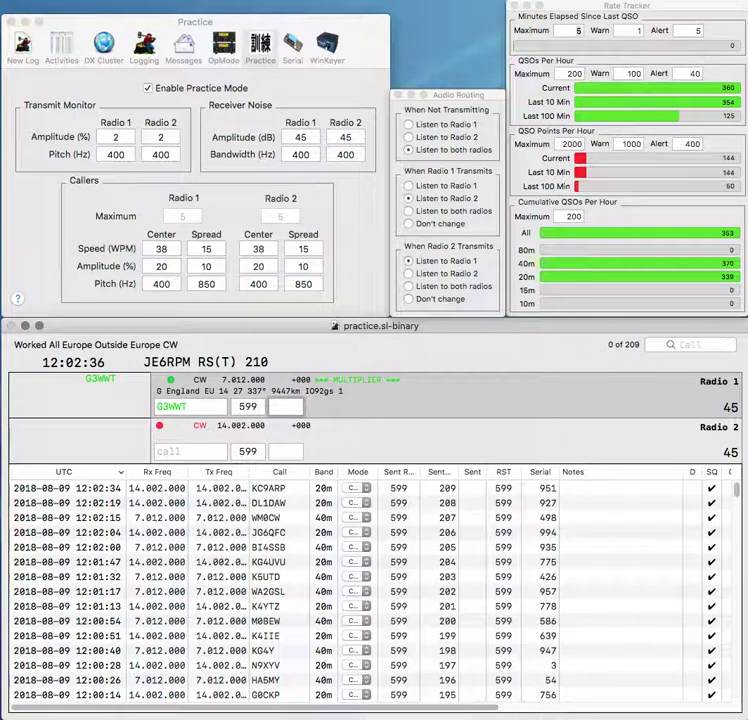
pyautogui.write('3')
pyautogui.press('Return')
pyautogui.write('H')
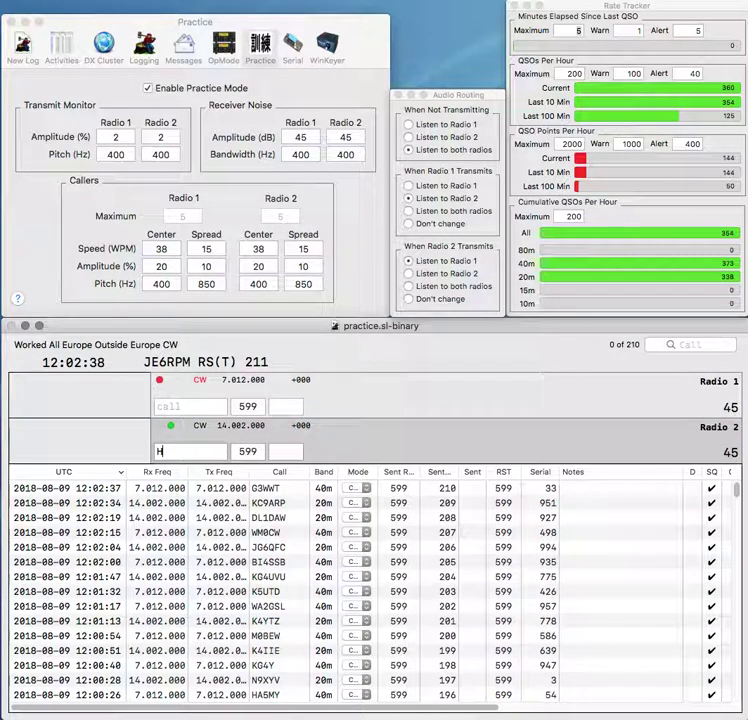
pyautogui.press('BackSpace')
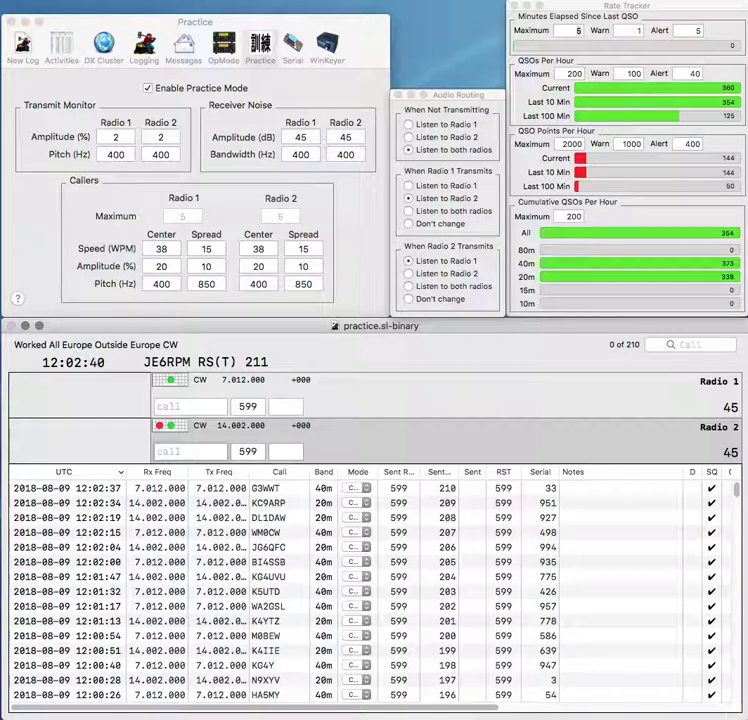
pyautogui.write('KC4')
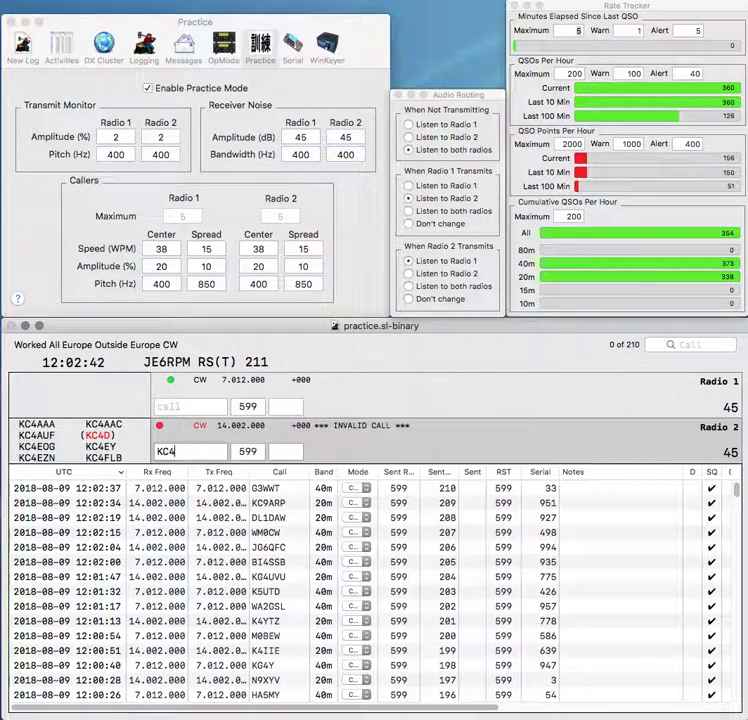
pyautogui.click(176, 452)
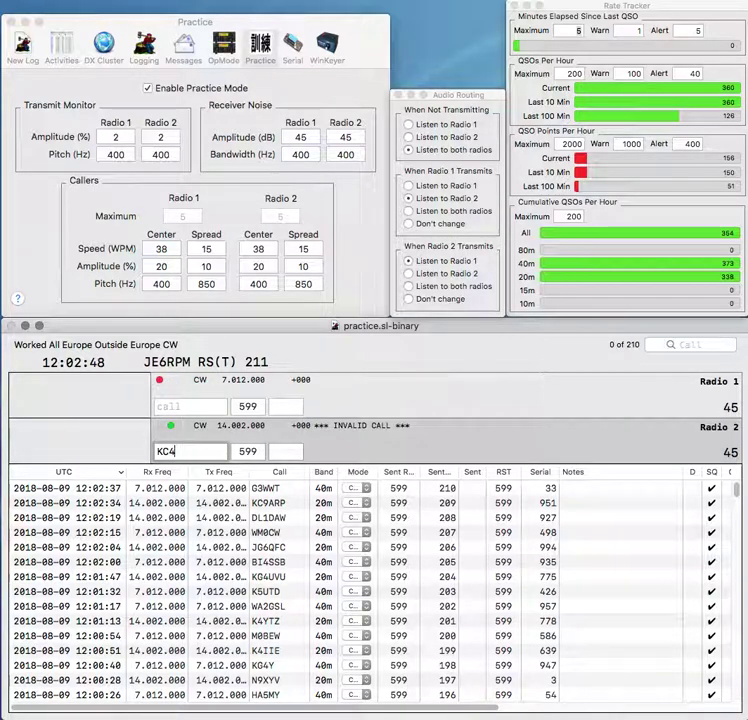
pyautogui.write('A')
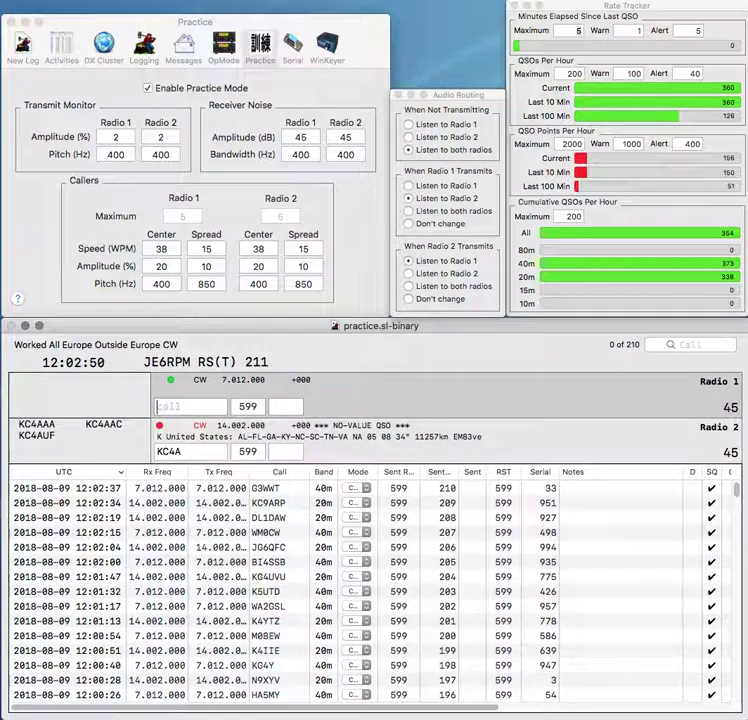
# Step: Correct the first character of the Radio 2 call sign, trying HC4A before changing it to 5C4A
pyautogui.press('Down')
pyautogui.press('Left')
pyautogui.press('Left')
pyautogui.press('Left')
pyautogui.press('BackSpace')
pyautogui.write('H')
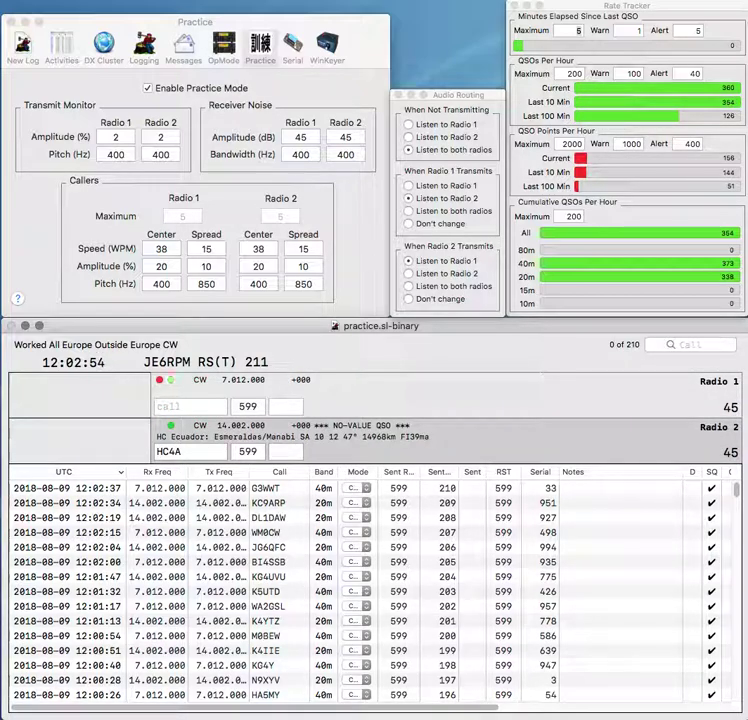
pyautogui.press('BackSpace')
pyautogui.write('K')
pyautogui.press('BackSpace')
pyautogui.write('5')
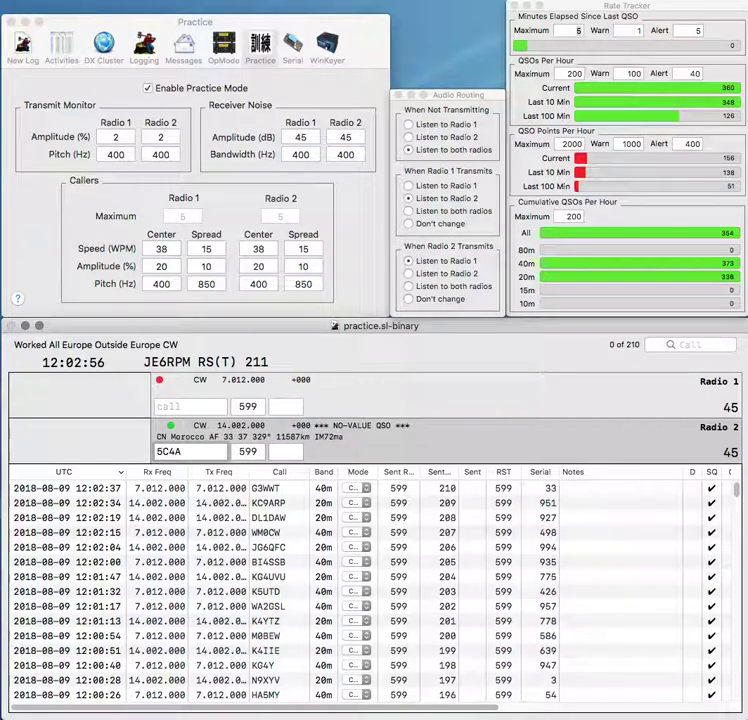
# Step: Shorten the Radio 2 call sign to C4A and enter the partial call UW for the caller on Radio 1
pyautogui.press('BackSpace')
pyautogui.press('Up')
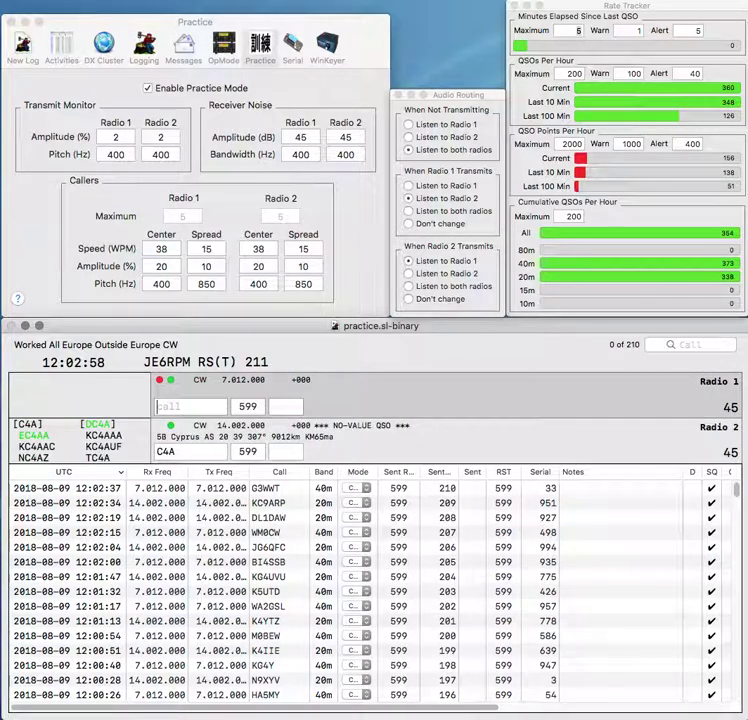
pyautogui.write('U')
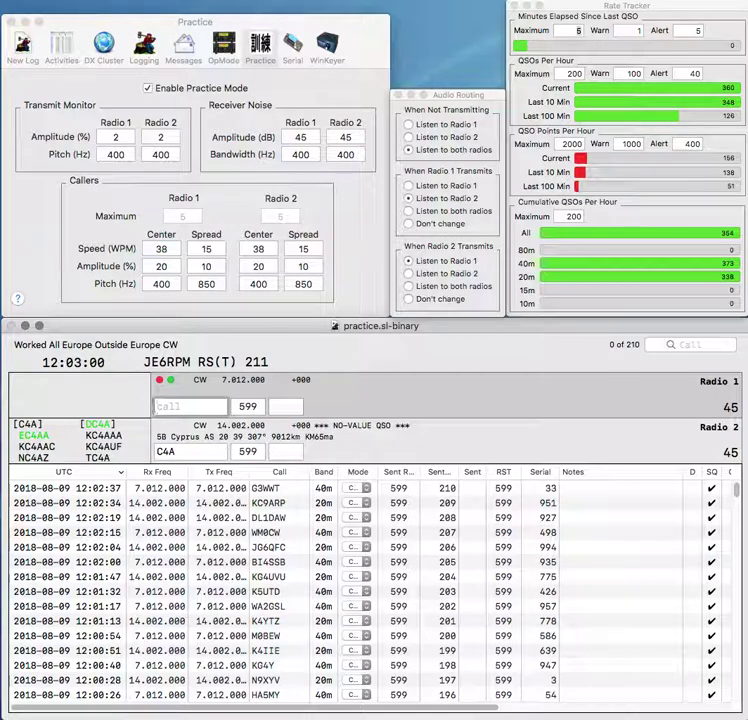
pyautogui.press('Down')
pyautogui.press('Up')
pyautogui.press('BackSpace')
pyautogui.press('Return')
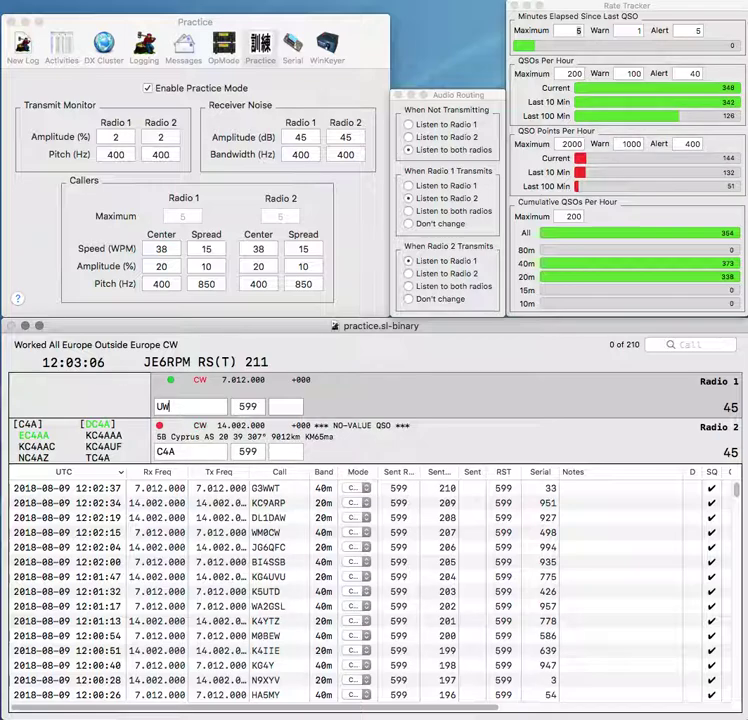
# Step: Replace the Radio 2 entry with the partial call 2A and complete the Radio 1 call sign as UW6E
pyautogui.press('Return')
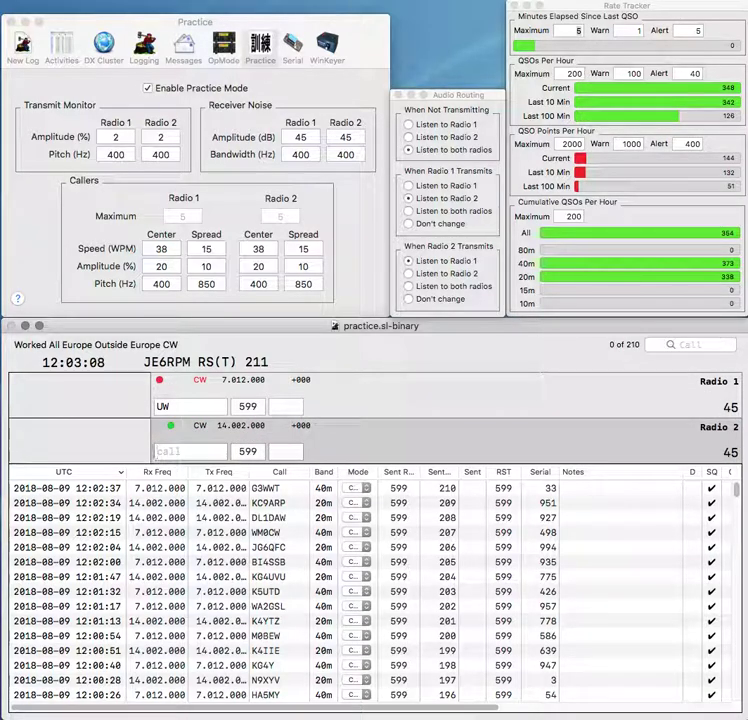
pyautogui.write('a')
pyautogui.press('Escape')
pyautogui.write('2auw6e')
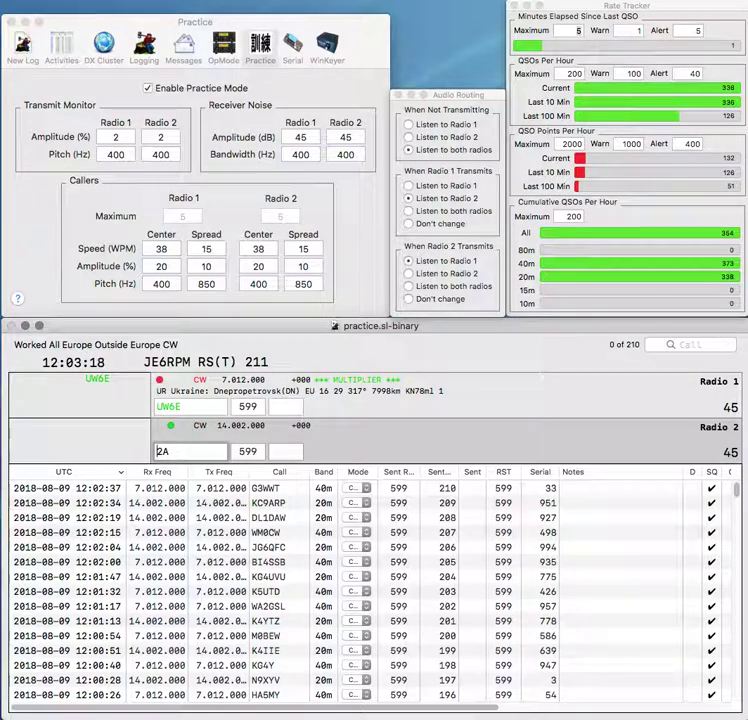
# Step: Complete the Radio 2 call sign as HC2A, and log UW6E with serial 178 and HC2A with serial 29
pyautogui.write('HC')
pyautogui.press('Return')
pyautogui.press('space')
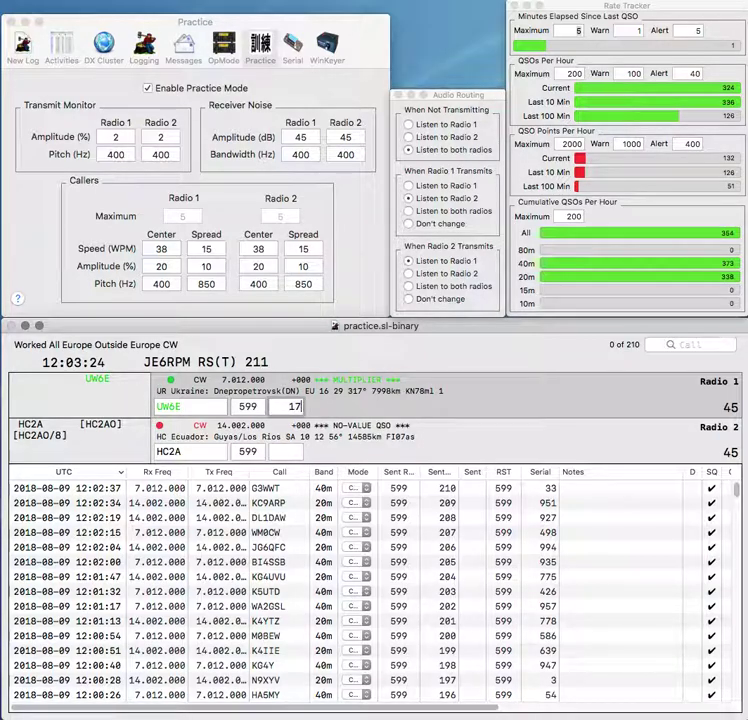
pyautogui.press('Return')
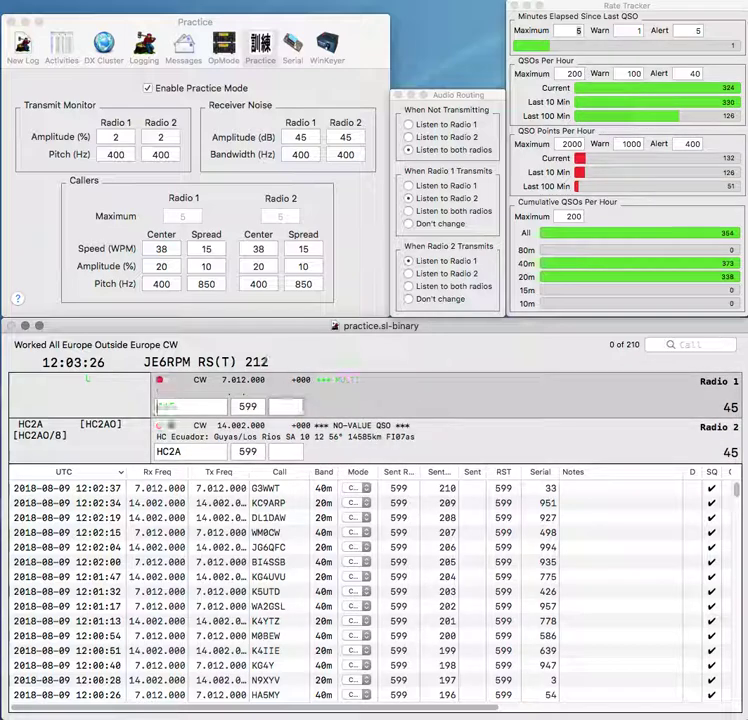
pyautogui.write('29')
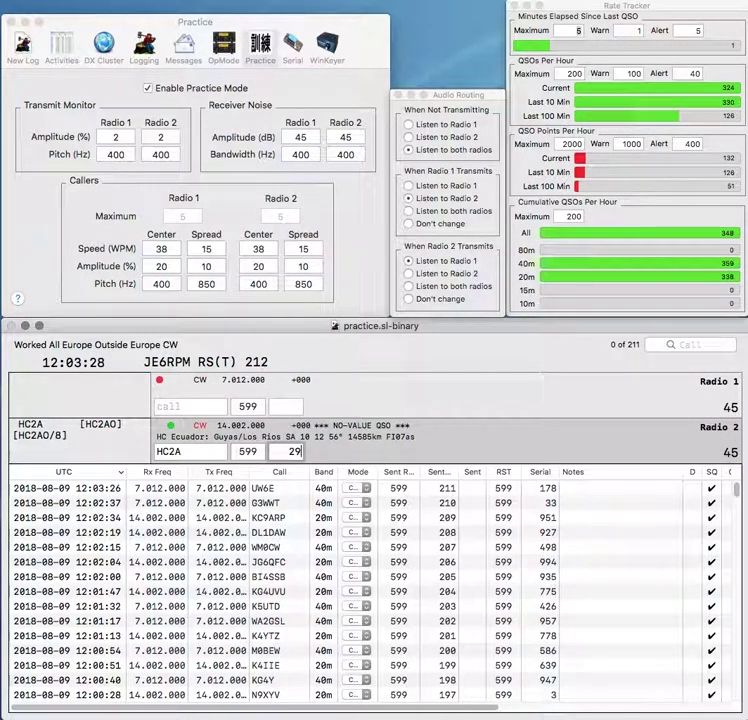
pyautogui.press('Return')
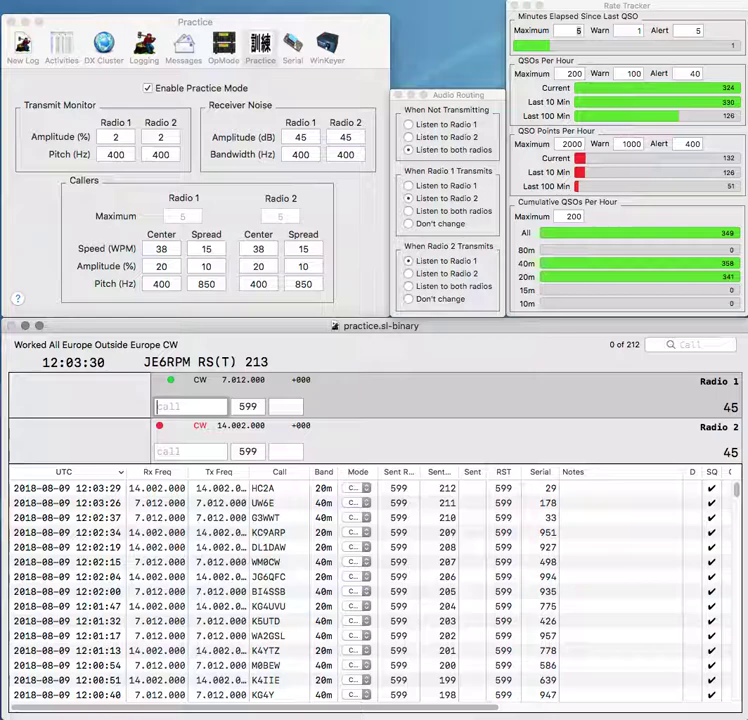
# Step: Answer the next callers by entering KE4CIR on Radio 2 and S55Z on Radio 1
pyautogui.write('O')
pyautogui.press('Return')
pyautogui.write('KE4CIR')
pyautogui.press('`')
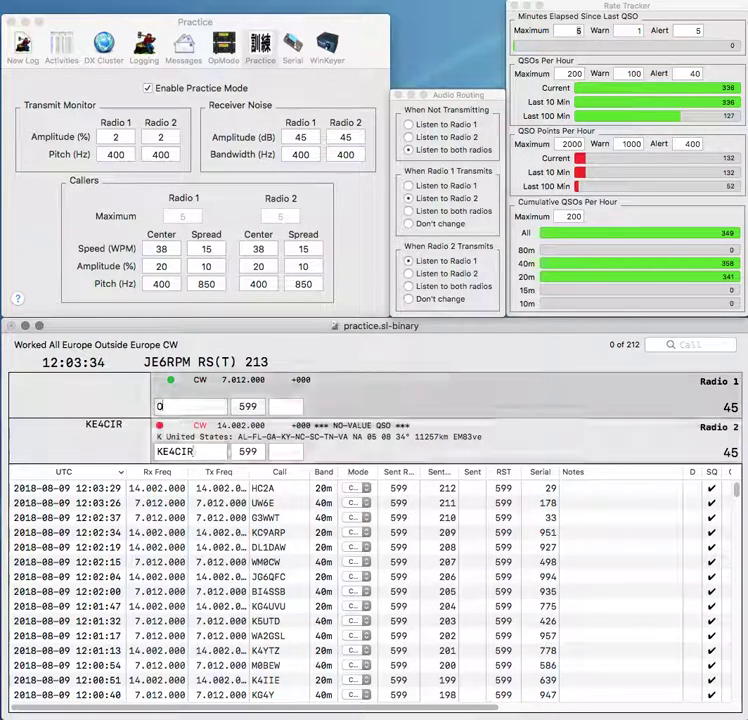
pyautogui.write('S552')
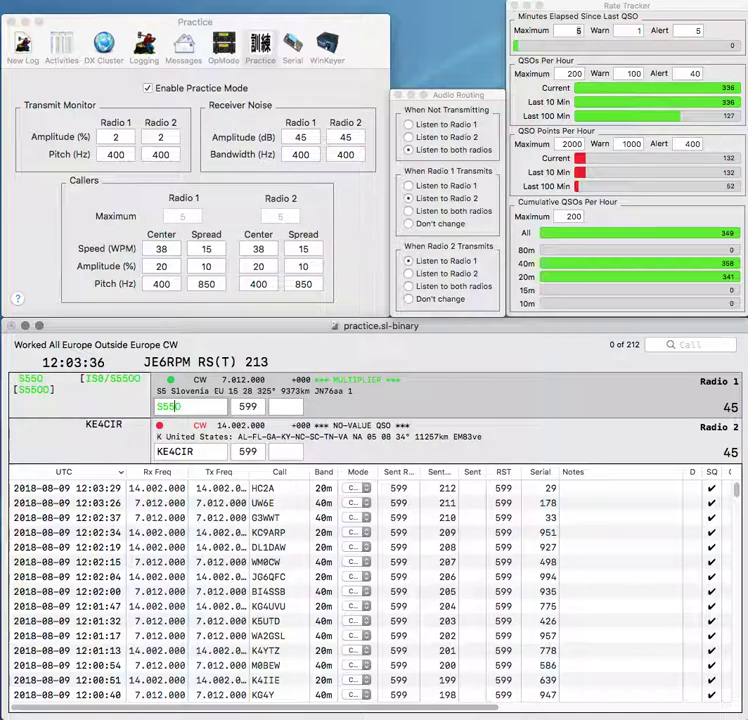
pyautogui.press('Return')
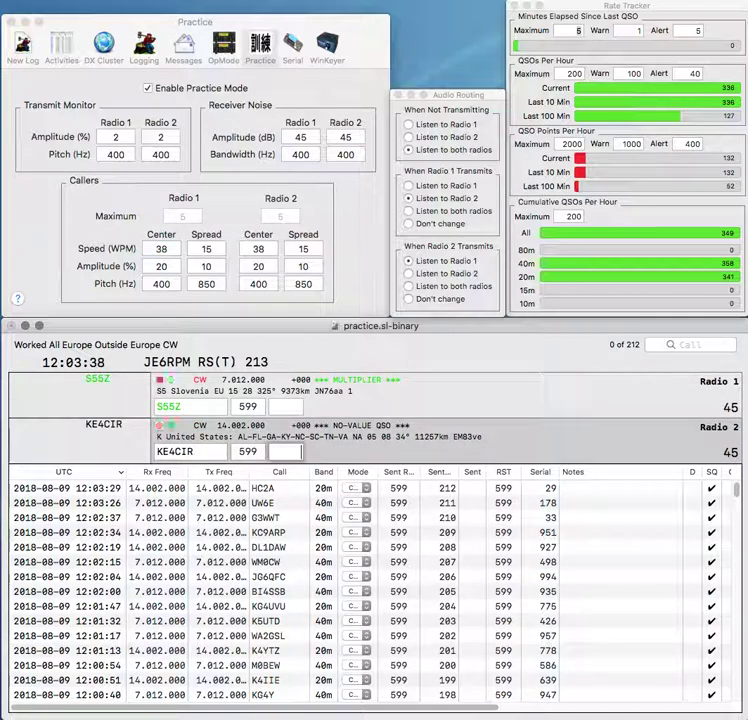
pyautogui.write('40')
pyautogui.press('Return')
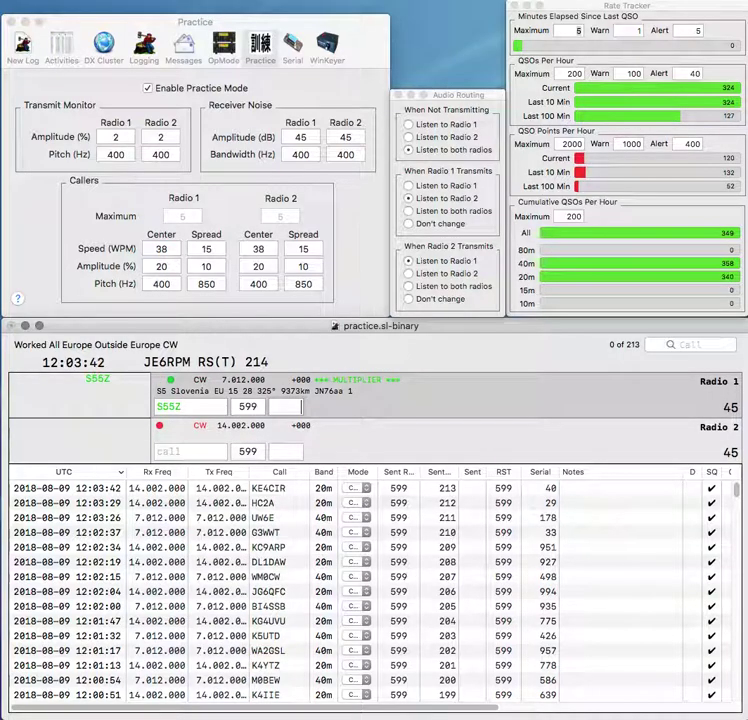
pyautogui.write('767')
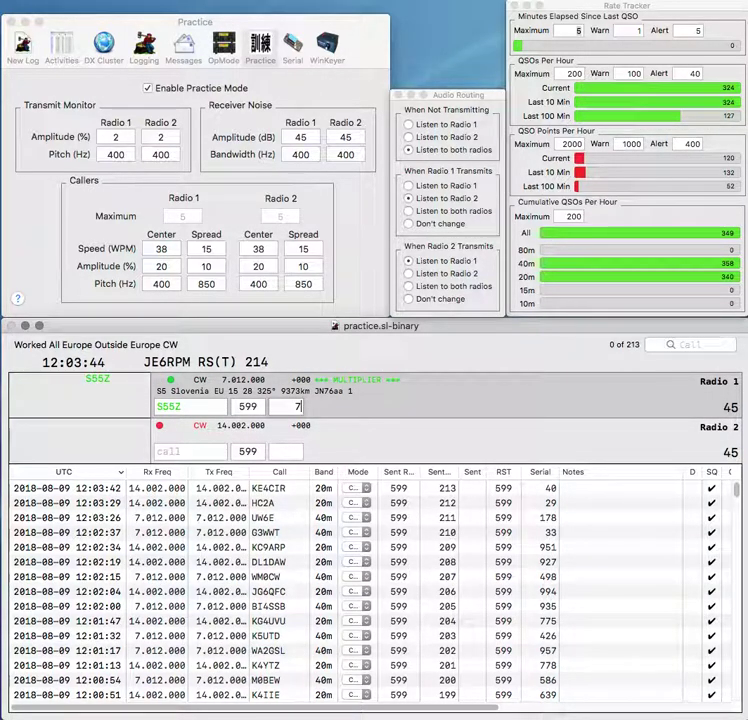
pyautogui.press('Return')
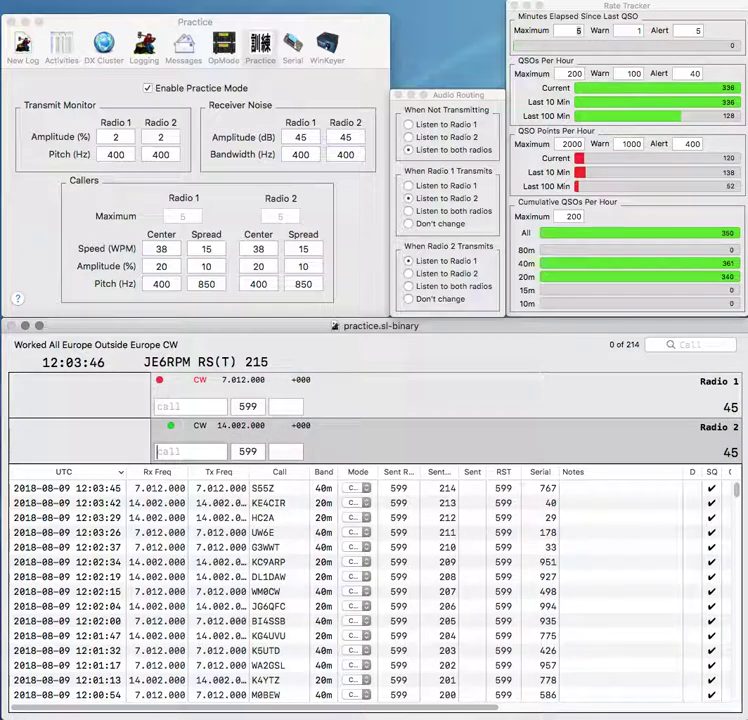
# Step: Answer HA7UI on Radio 1 and enter IR on Radio 2, completing it as UX6IR
pyautogui.press('BackSpace')
pyautogui.write('IR')
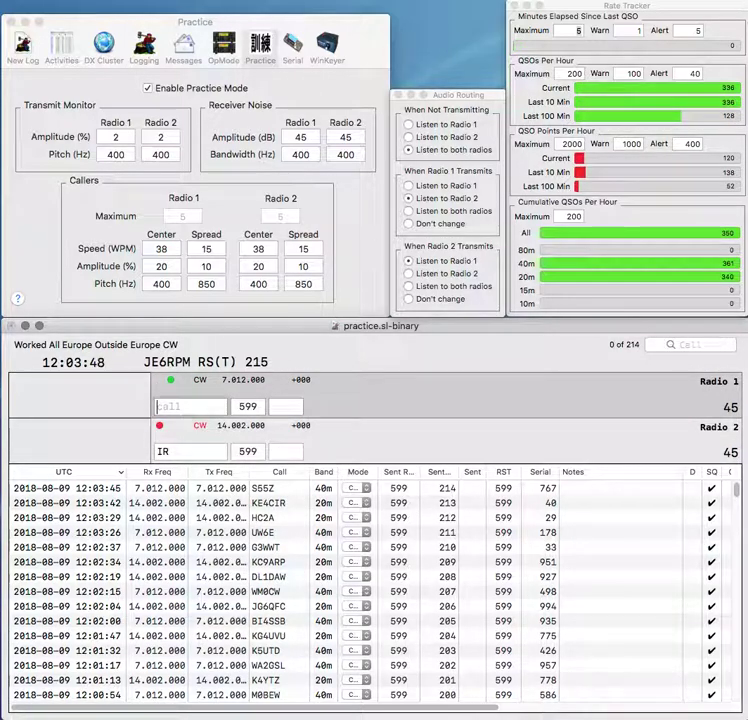
pyautogui.write('HA7UI')
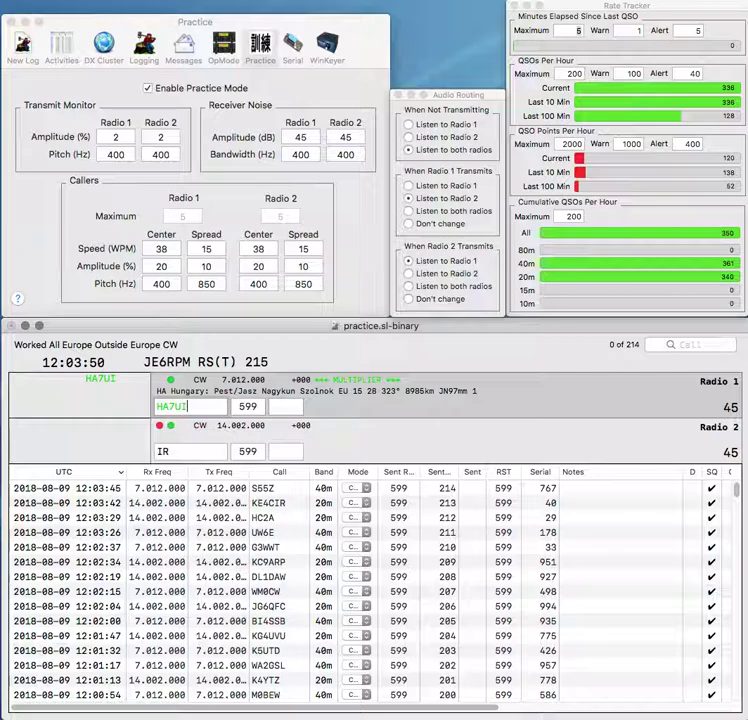
pyautogui.press('Return')
pyautogui.write('UX6')
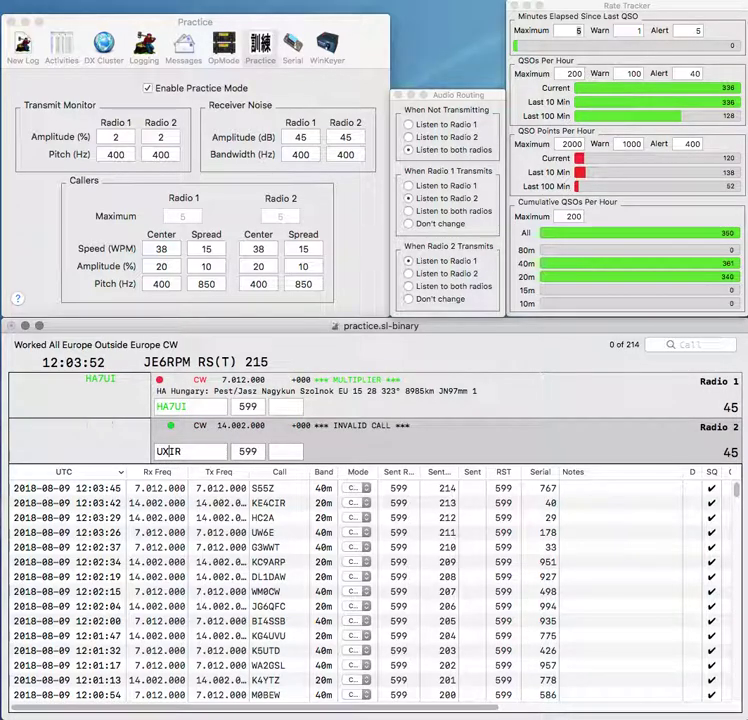
pyautogui.press('Return')
pyautogui.press('space')
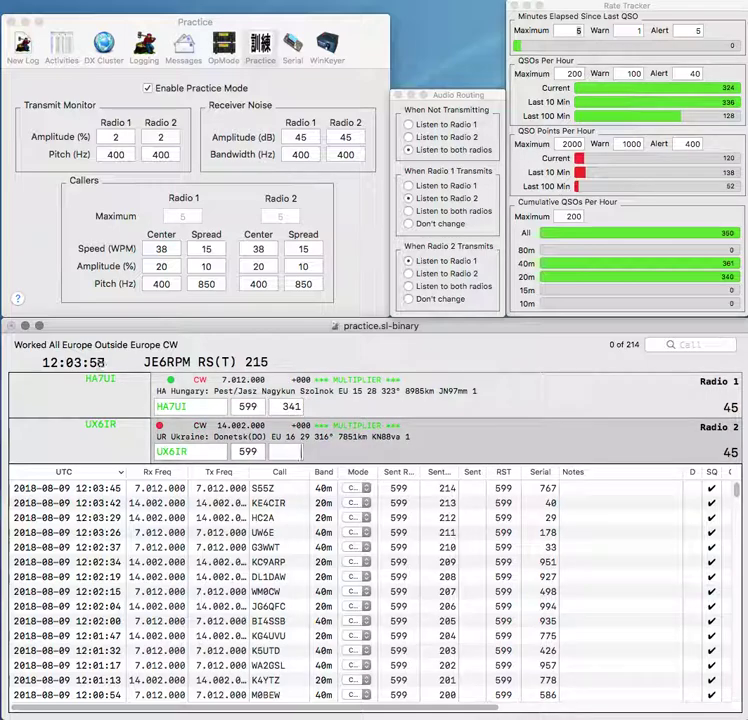
pyautogui.press('Return')
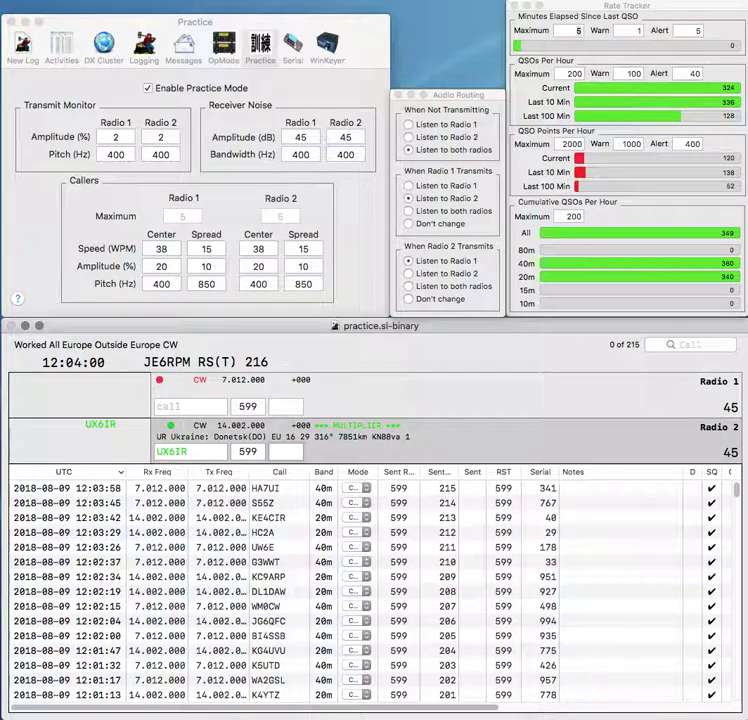
pyautogui.write('170')
pyautogui.press('Return')
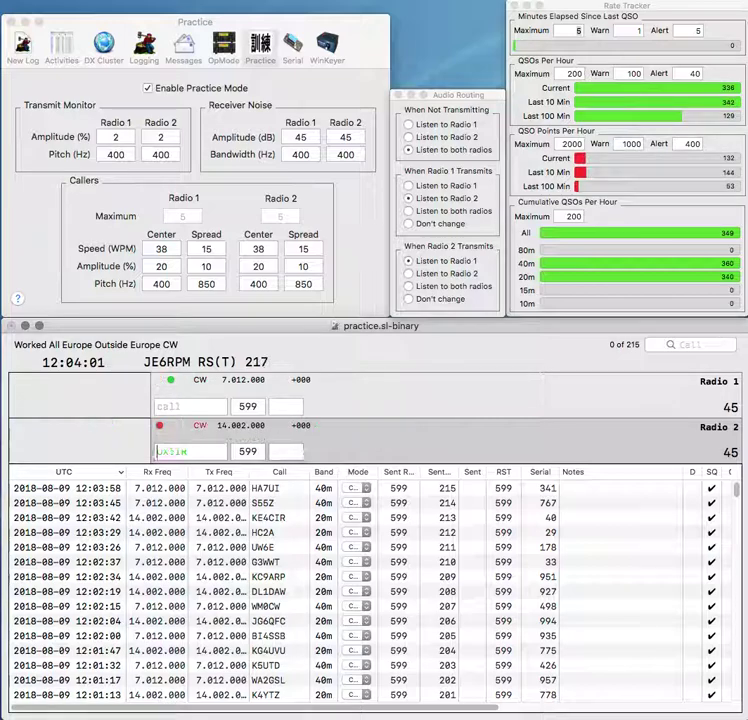
pyautogui.write('0VRC')
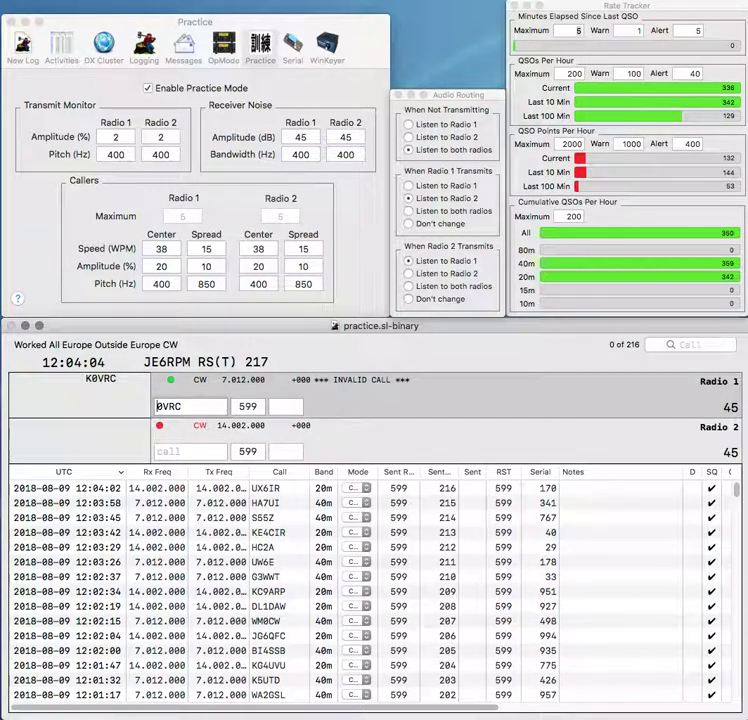
pyautogui.press('Home')
pyautogui.write('K')
pyautogui.press('Return')
pyautogui.write('E4')
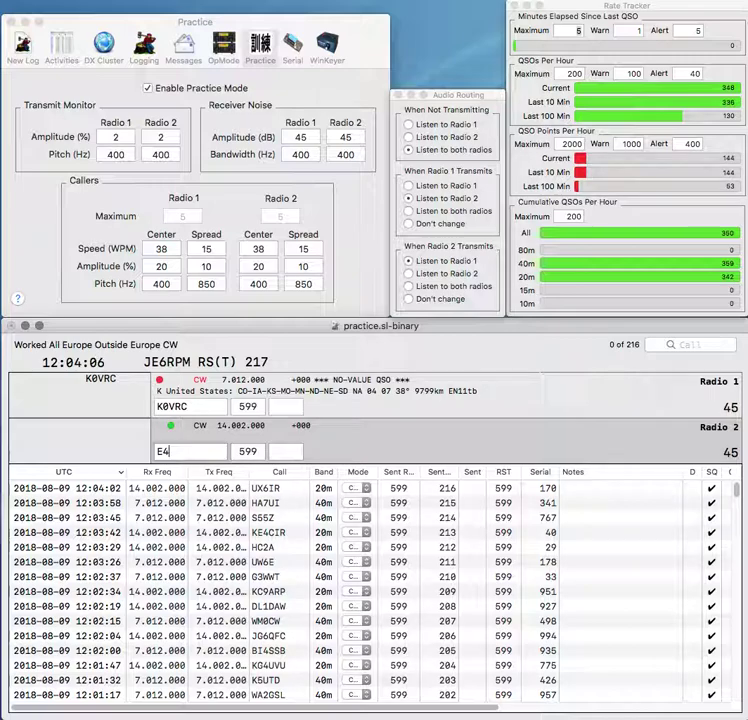
pyautogui.write('4')
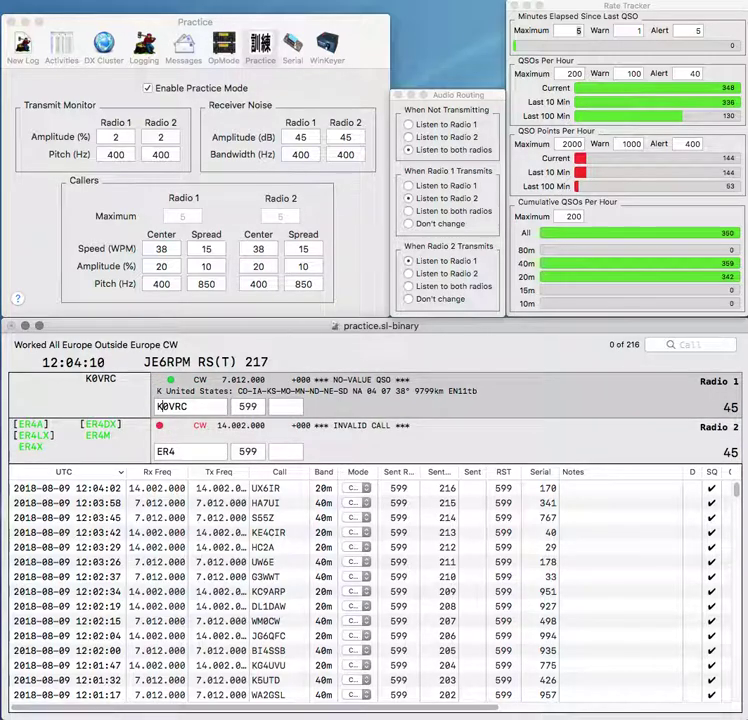
pyautogui.write('59')
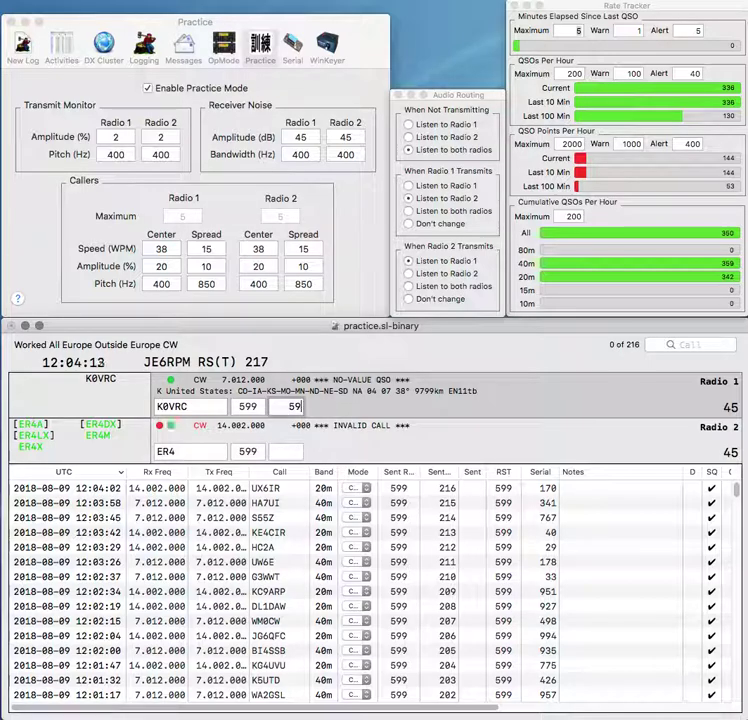
pyautogui.press('Return')
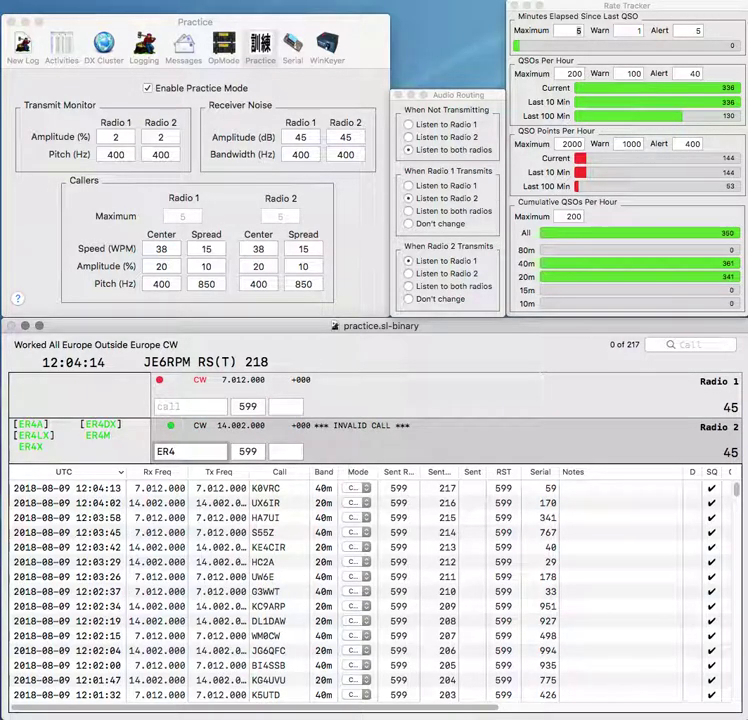
pyautogui.write('LX')
pyautogui.press('Return')
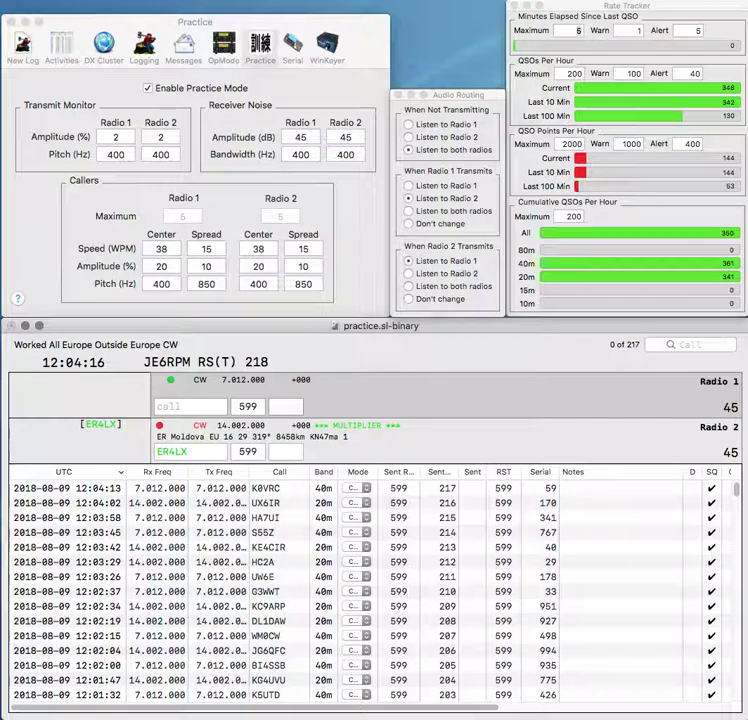
# Step: Enter the partial call PRX on Radio 1 and log ER4LX on Radio 2 with serial 982
pyautogui.write('PRX')
pyautogui.press('Return')
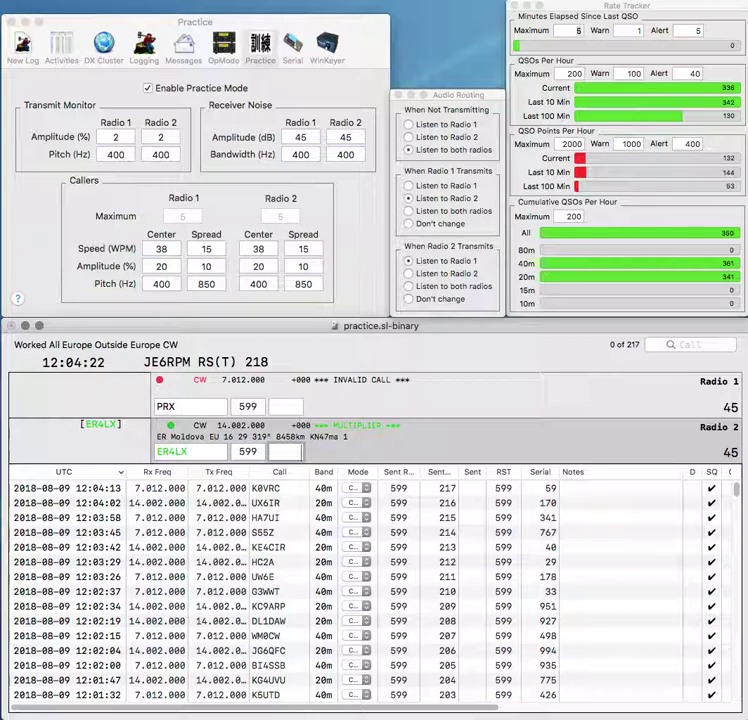
pyautogui.write('982')
pyautogui.press('Return')
# Step: Correct the first letter of the partial Radio 1 call sign so it reads GRX
pyautogui.press('Delete')
pyautogui.write('G')
pyautogui.press('Left')
pyautogui.press('Return')
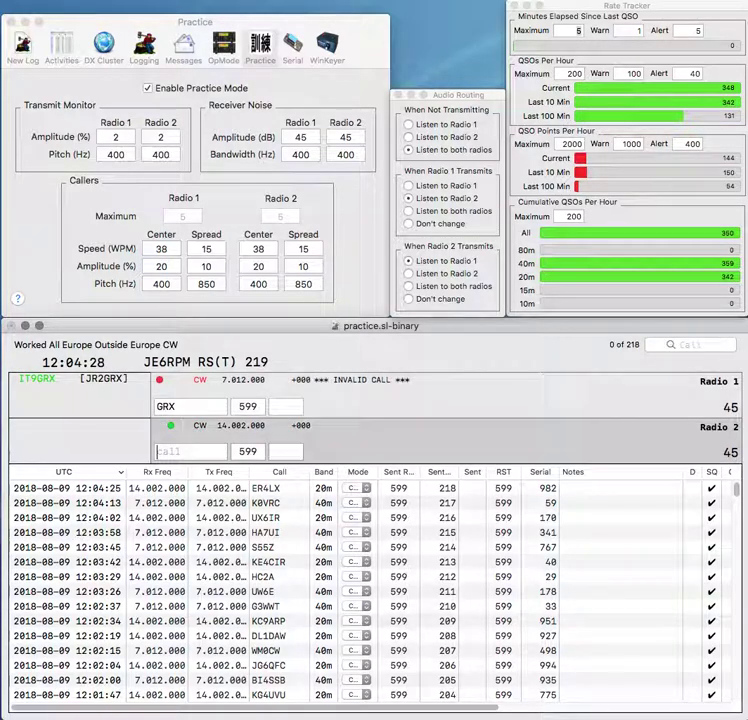
pyautogui.write('2G')
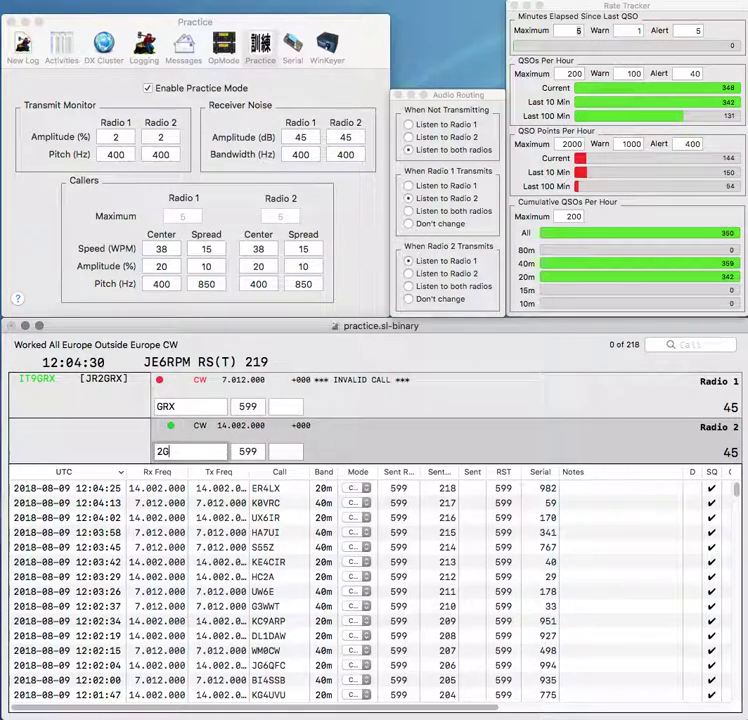
pyautogui.press('Return')
pyautogui.write('JR')
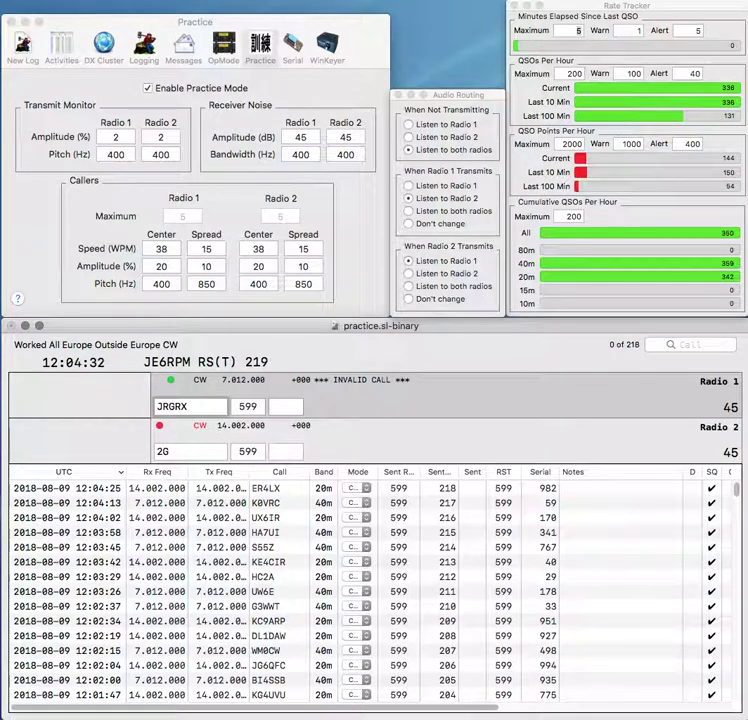
pyautogui.write('2')
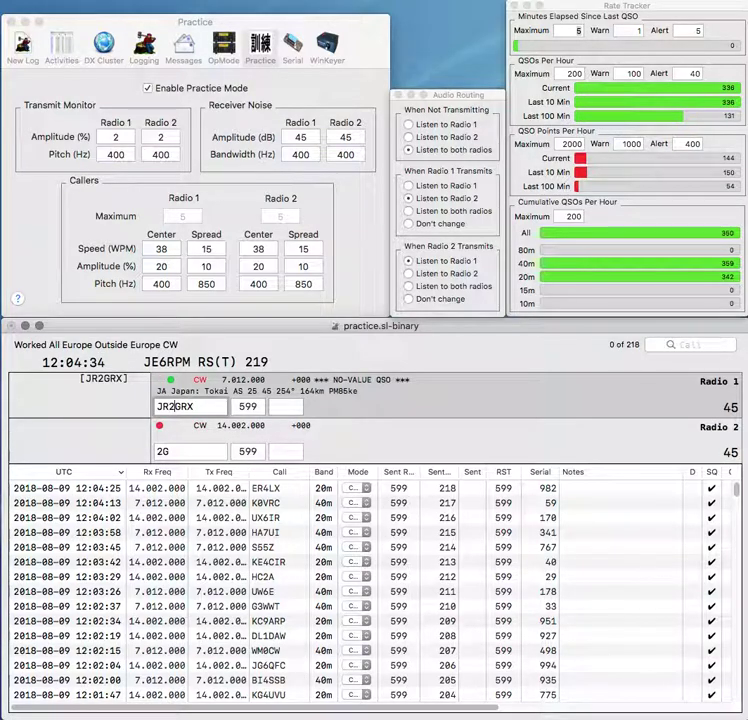
pyautogui.press('Return')
# Step: Extend the Radio 2 call sign to WK2G, correct its last letter to make WK2K, and answer that caller
pyautogui.write('WK')
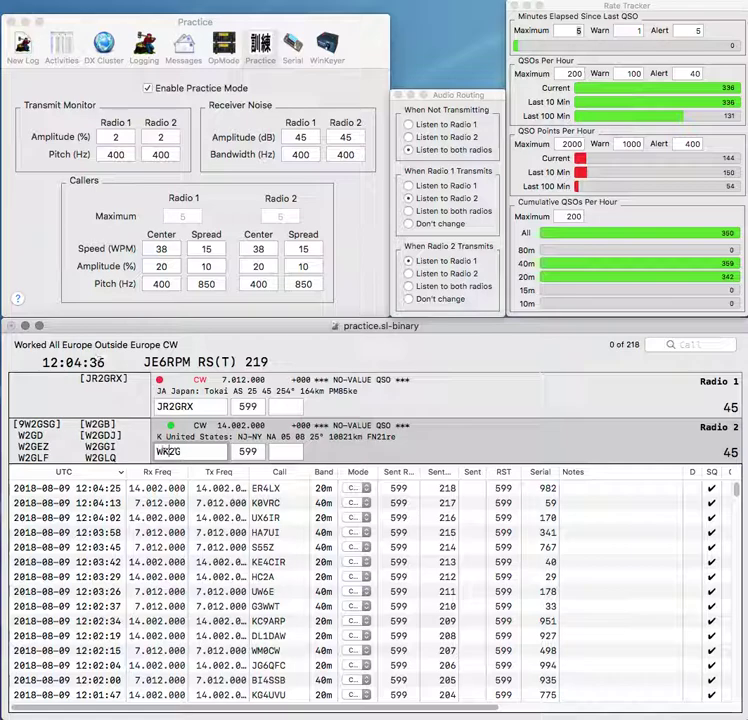
pyautogui.press('BackSpace')
pyautogui.write('K')
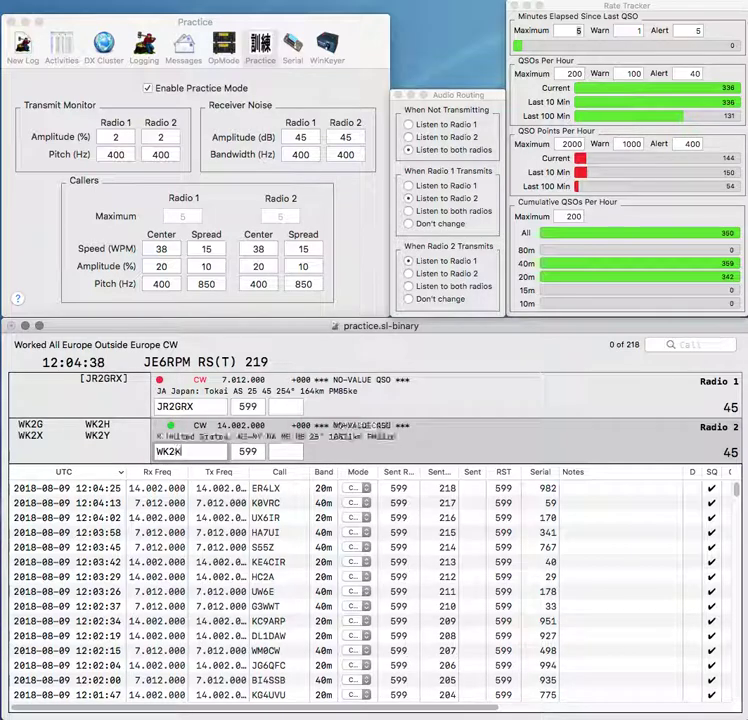
pyautogui.press('Return')
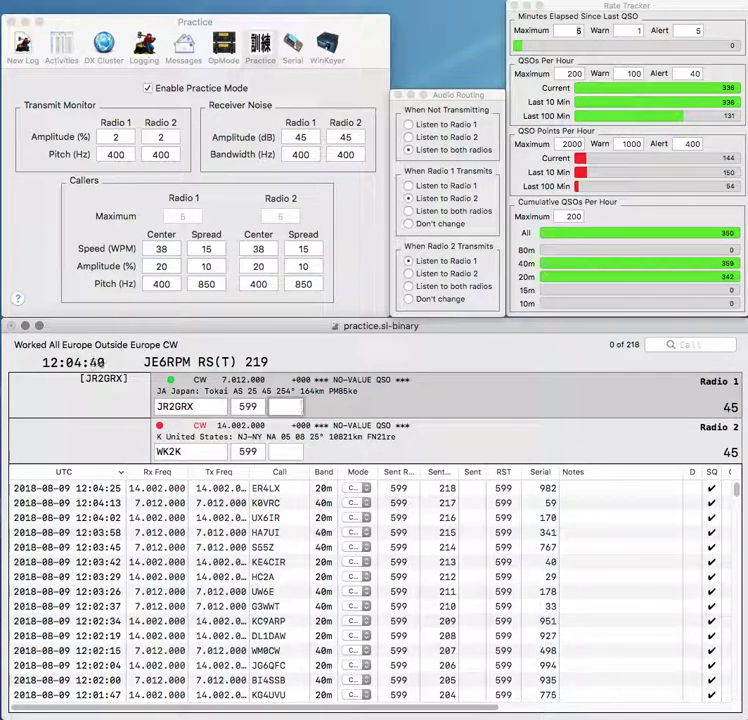
pyautogui.write('6')
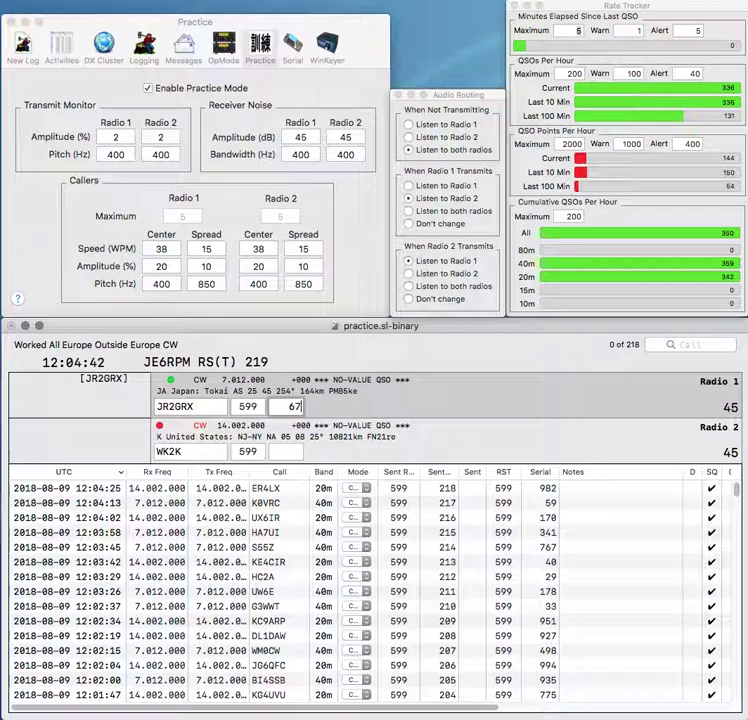
pyautogui.write('7')
pyautogui.press('Return')
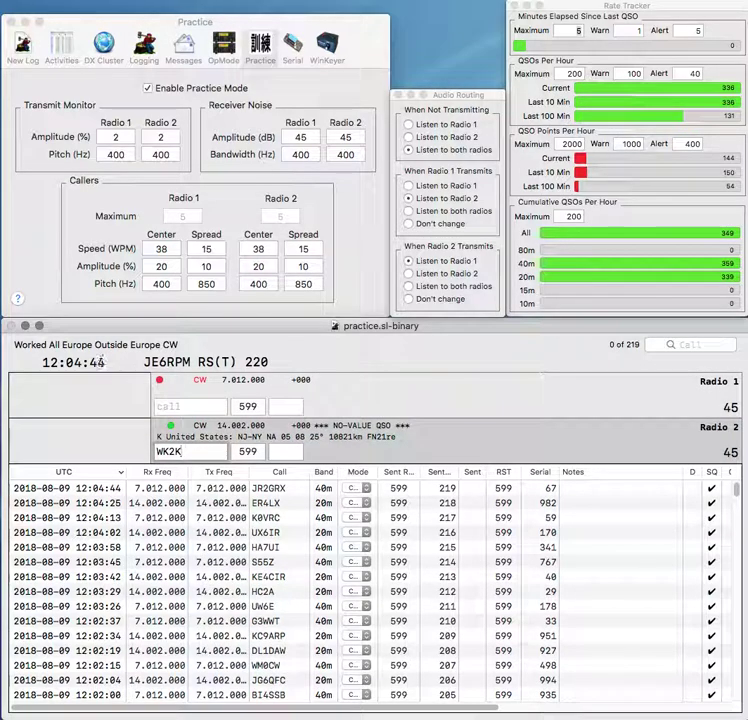
# Step: Correct the Radio 2 callsign to WK1H and send it the exchange
pyautogui.press('BackSpace')
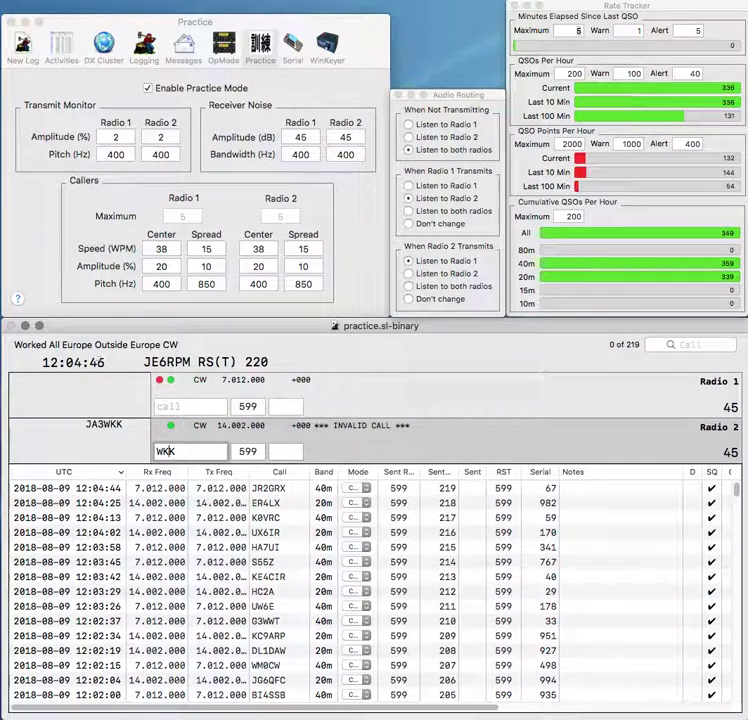
pyautogui.write('1H')
pyautogui.press('Delete')
pyautogui.press('Up')
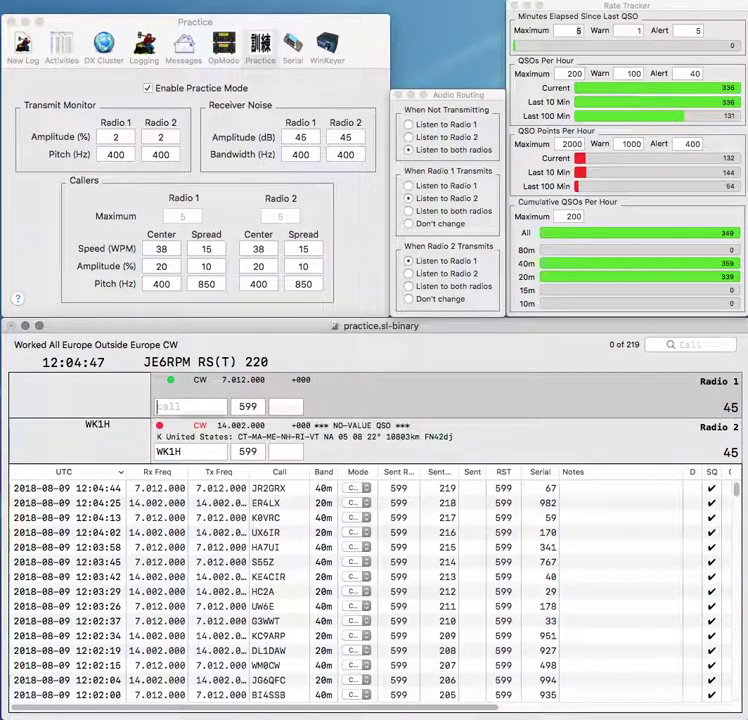
# Step: Enter the partial callsign NA on Radio 1 and log WK1H on Radio 2 with received serial number 788
pyautogui.press('Down')
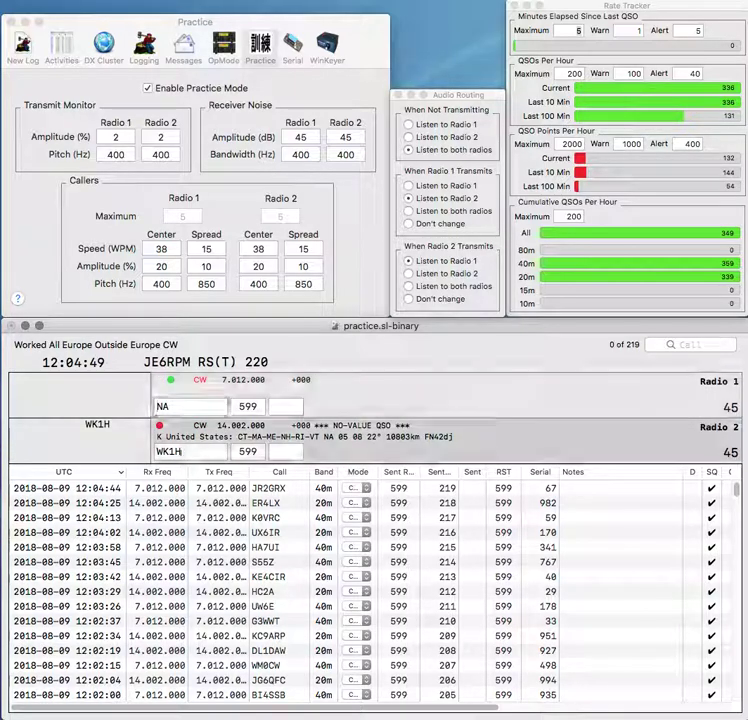
pyautogui.press('Tab')
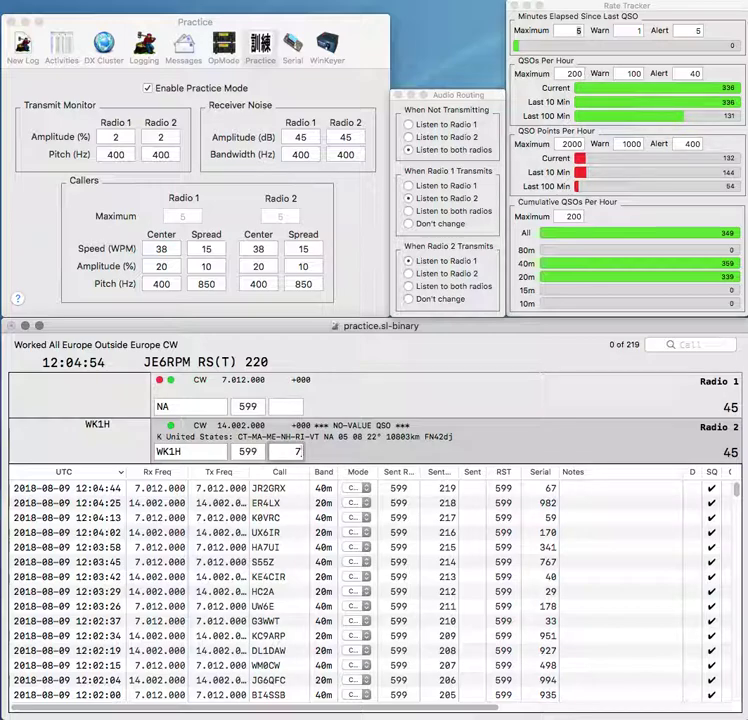
pyautogui.write('88')
pyautogui.press('Return')
# Step: Complete the Radio 1 callsign as HK0NA and enter SP3DVG as the caller on Radio 2
pyautogui.write('0')
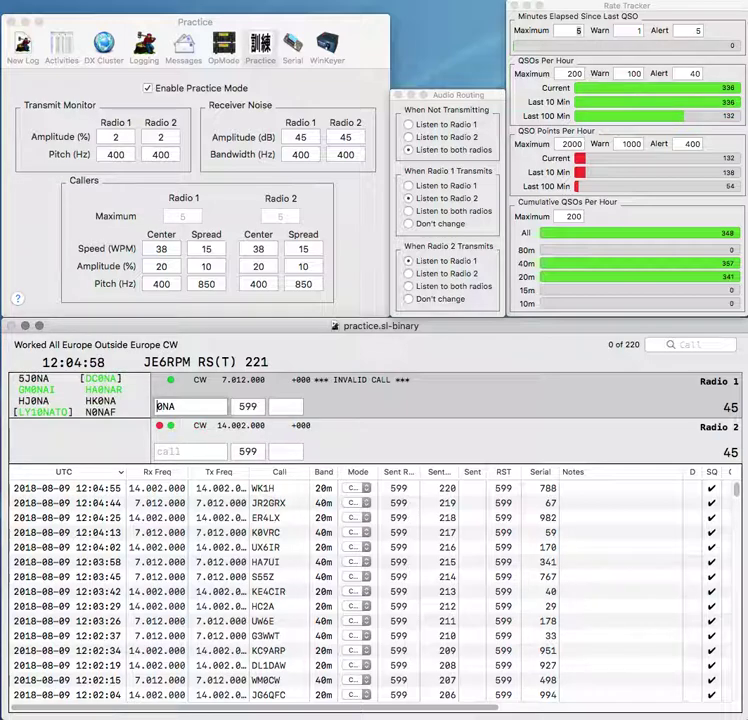
pyautogui.write('HKDVG')
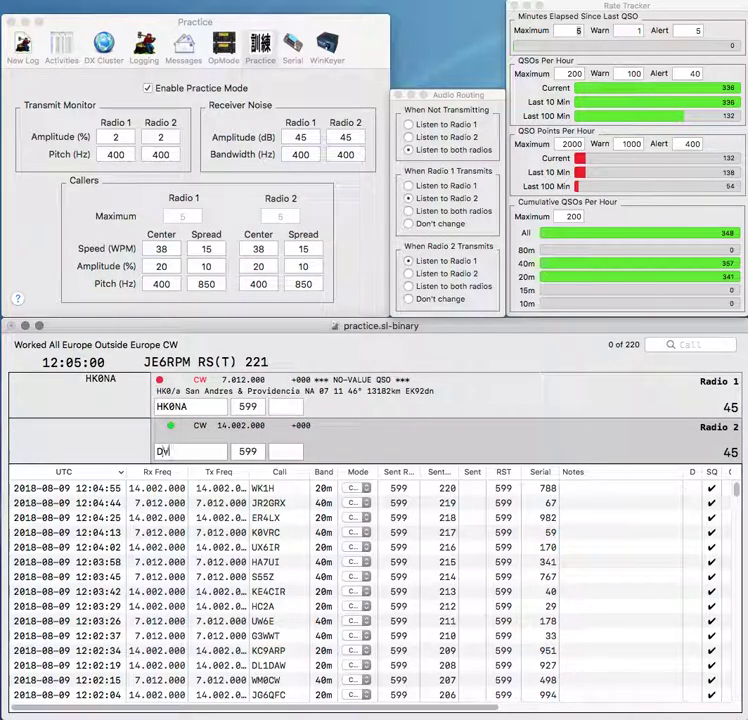
pyautogui.press('Home')
pyautogui.write('SP3')
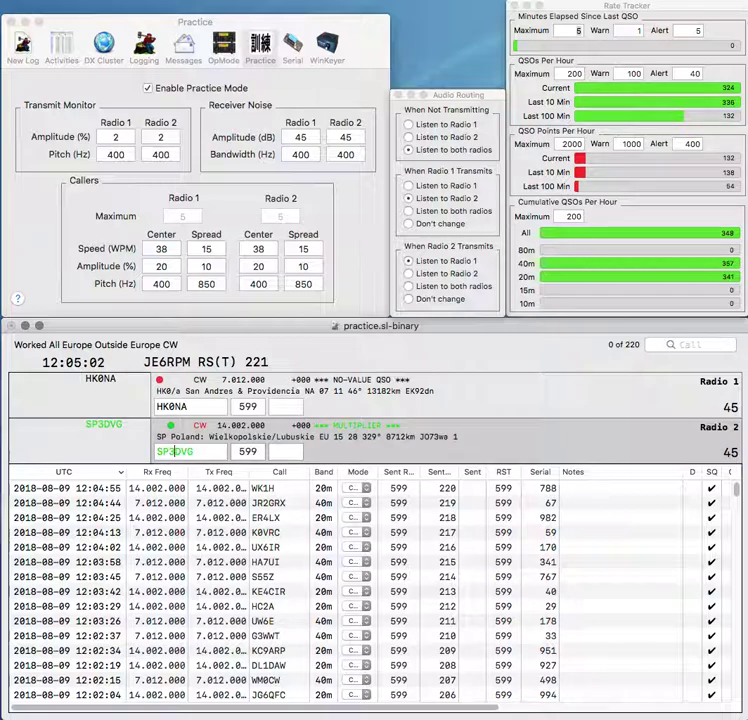
pyautogui.press('Return')
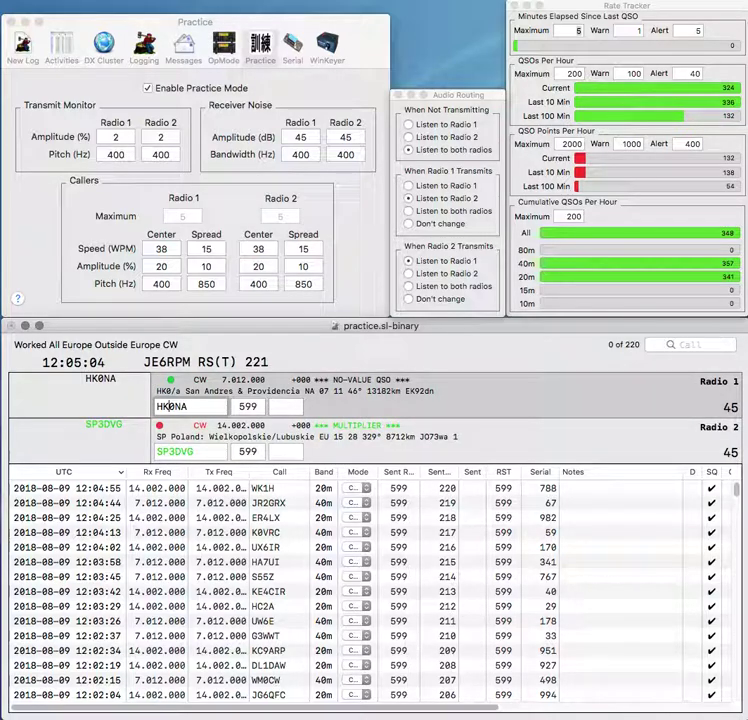
# Step: Log HK0NA on Radio 1 with received serial 188 and SP3DVG on Radio 2 with serial 920
pyautogui.press('Tab')
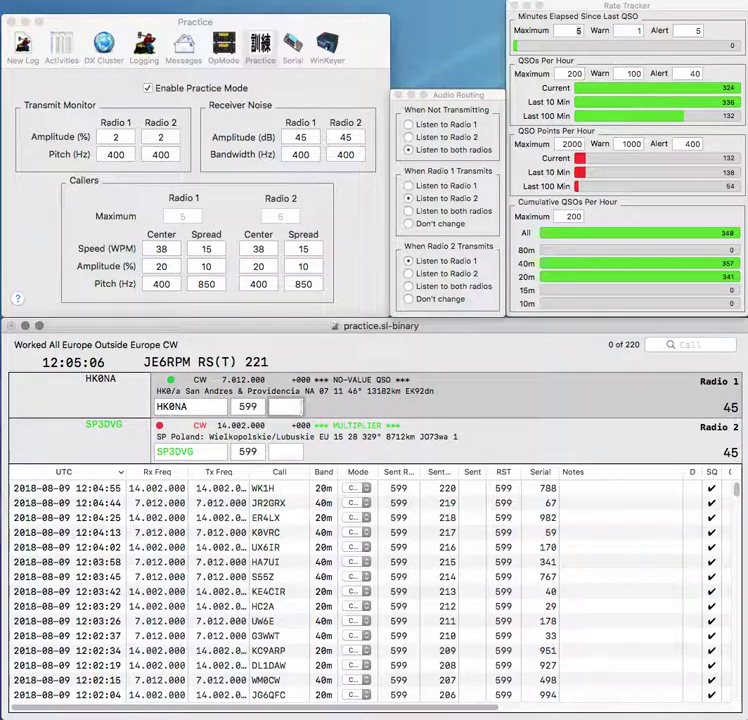
pyautogui.write('188')
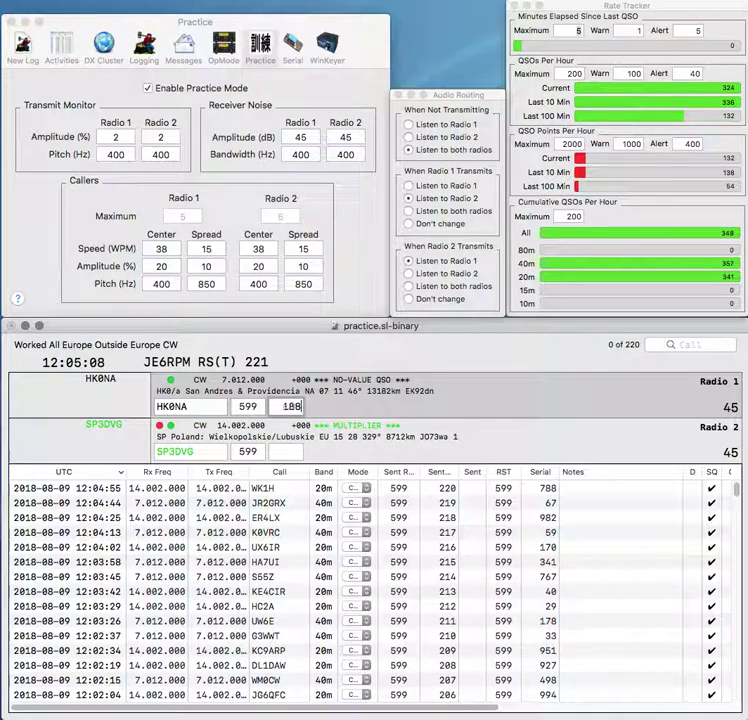
pyautogui.press('Return')
pyautogui.press('Tab')
pyautogui.write('92')
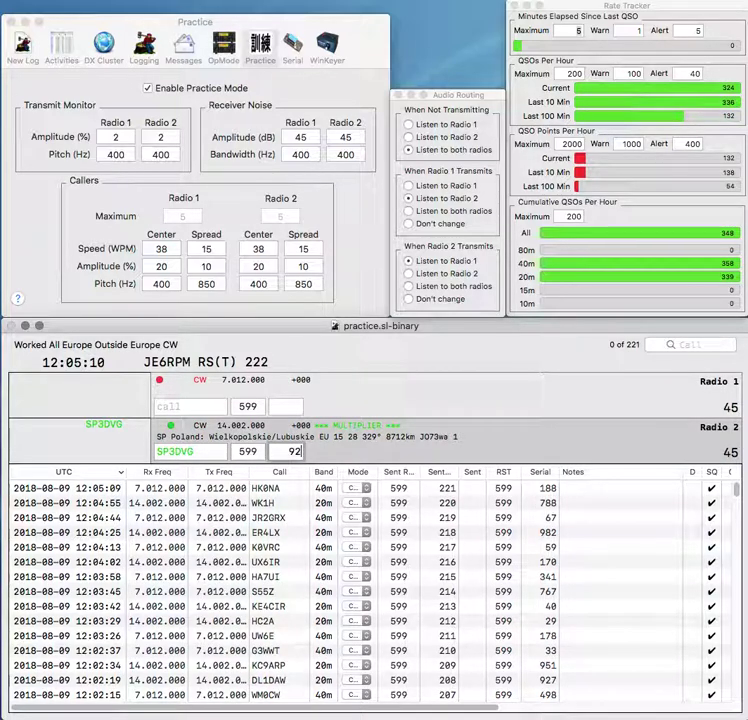
pyautogui.write('0')
pyautogui.press('Return')
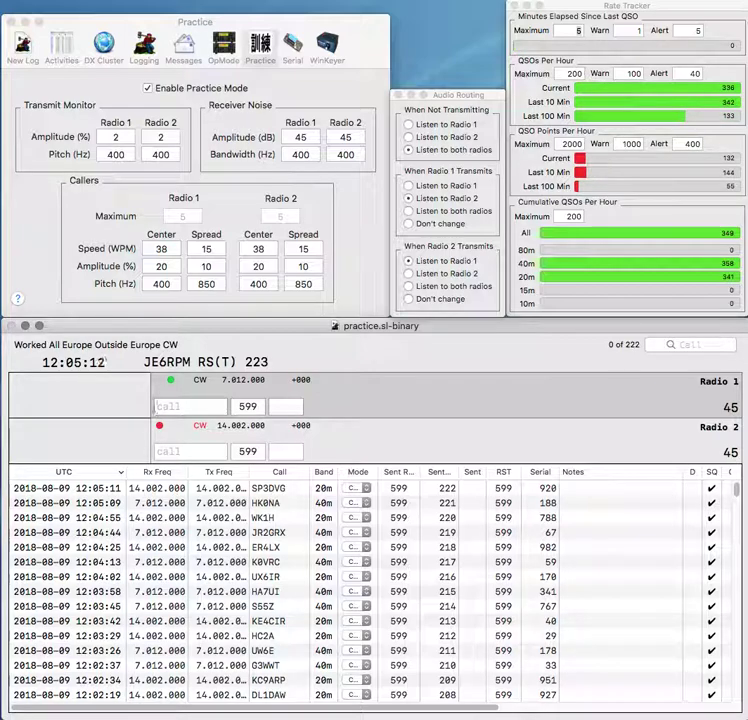
pyautogui.write('1MM')
pyautogui.press('Return')
pyautogui.write('DK0DX')
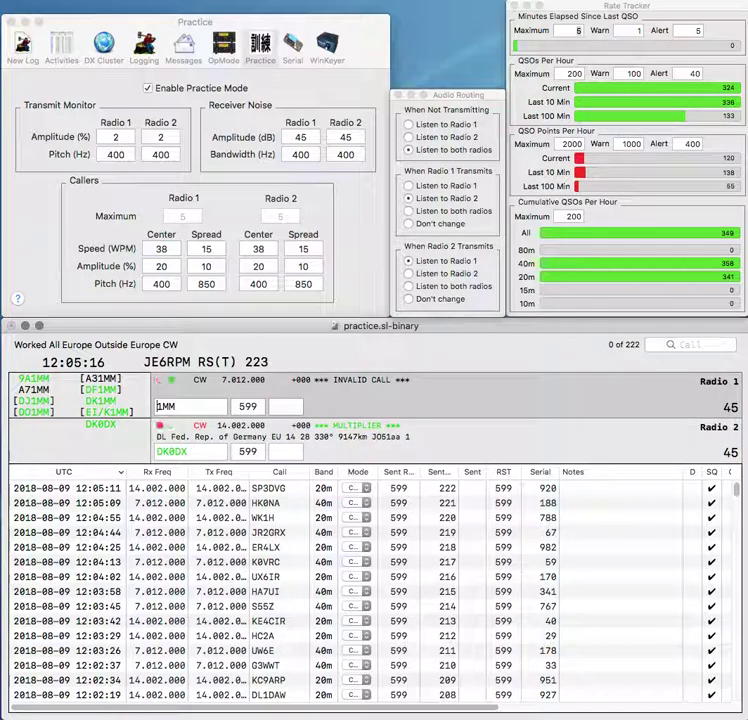
pyautogui.press('`')
pyautogui.write('VA')
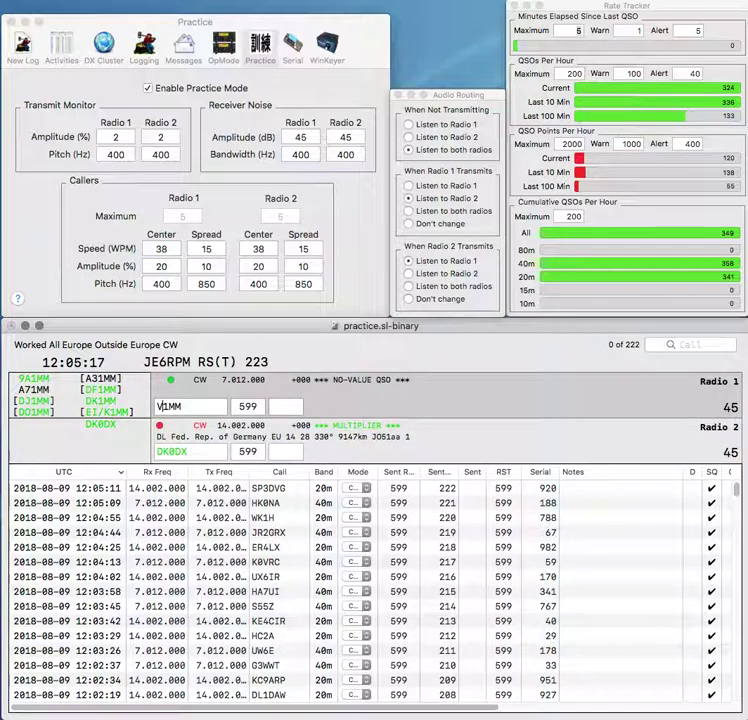
pyautogui.press('Return')
pyautogui.press('space')
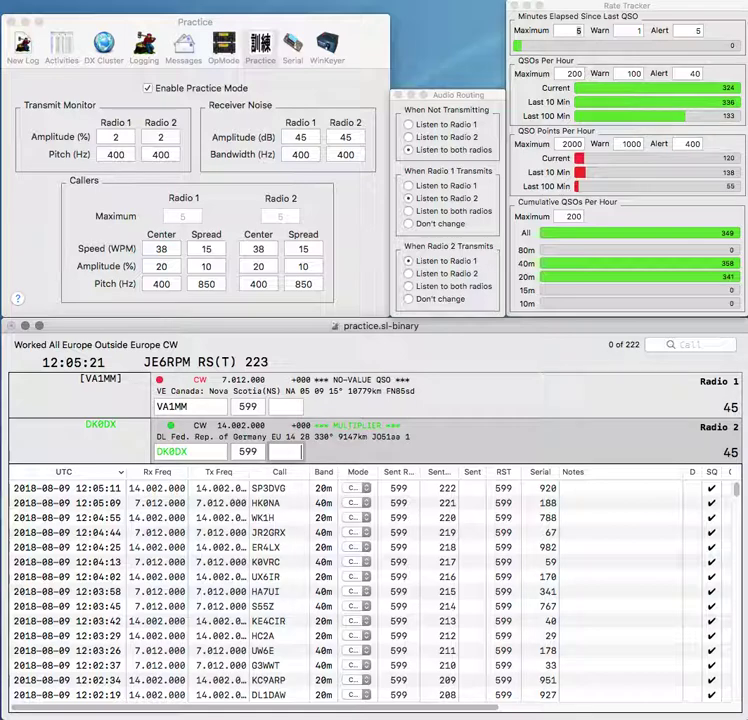
pyautogui.write('0')
pyautogui.write('19')
pyautogui.press('Return')
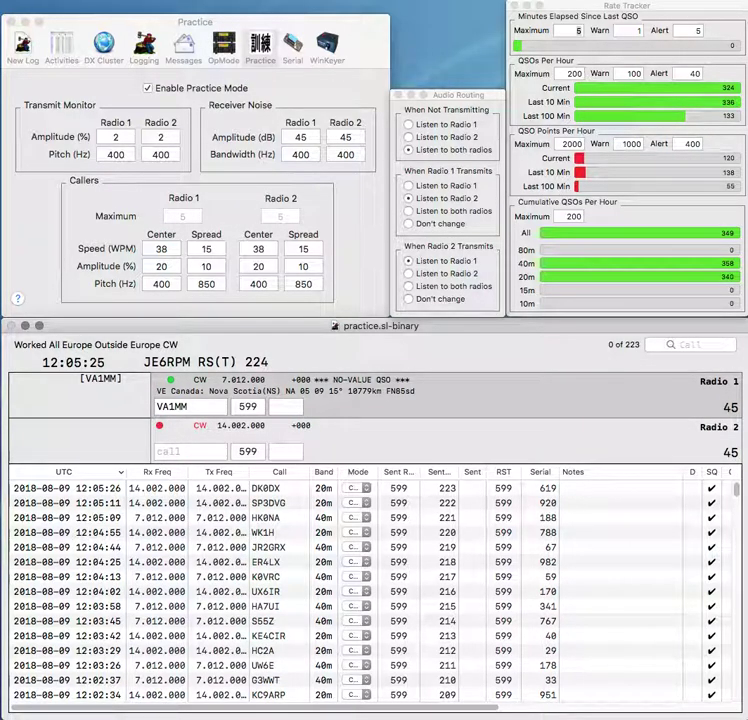
pyautogui.write('805')
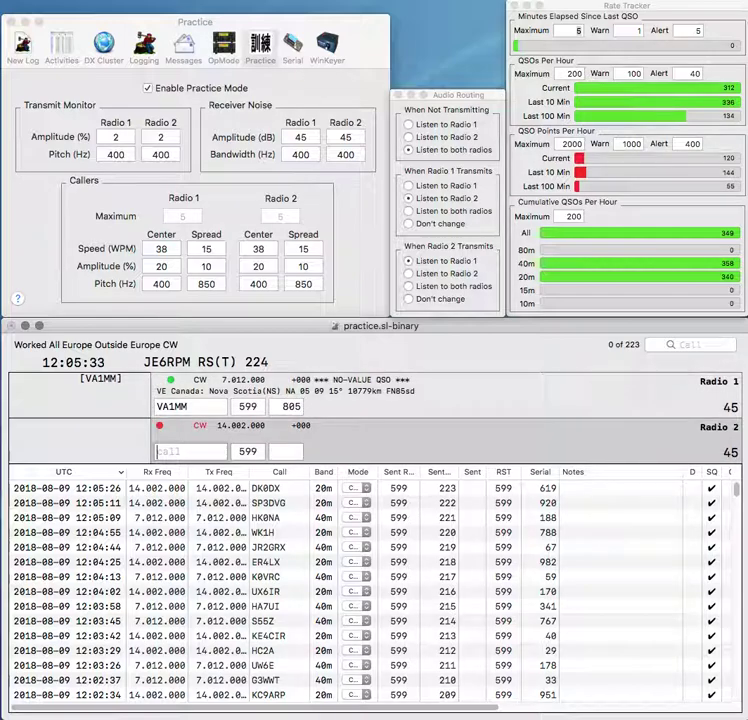
pyautogui.press('Return')
pyautogui.write('DL')
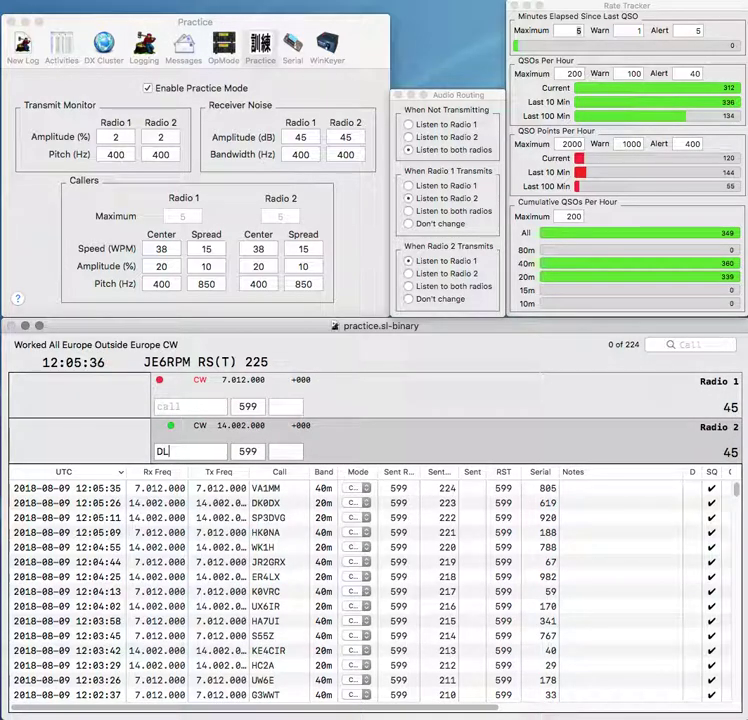
pyautogui.write('7FB')
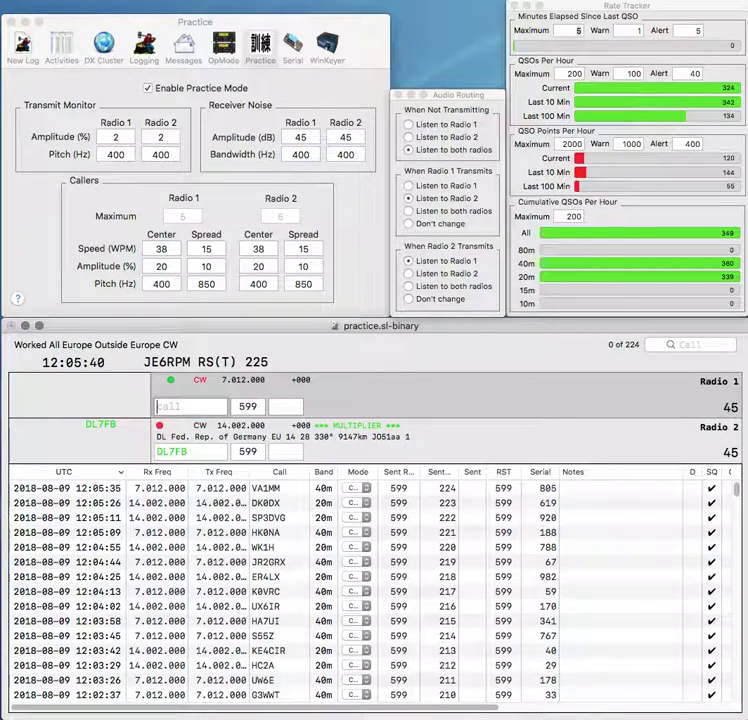
pyautogui.press('Down')
pyautogui.press('space')
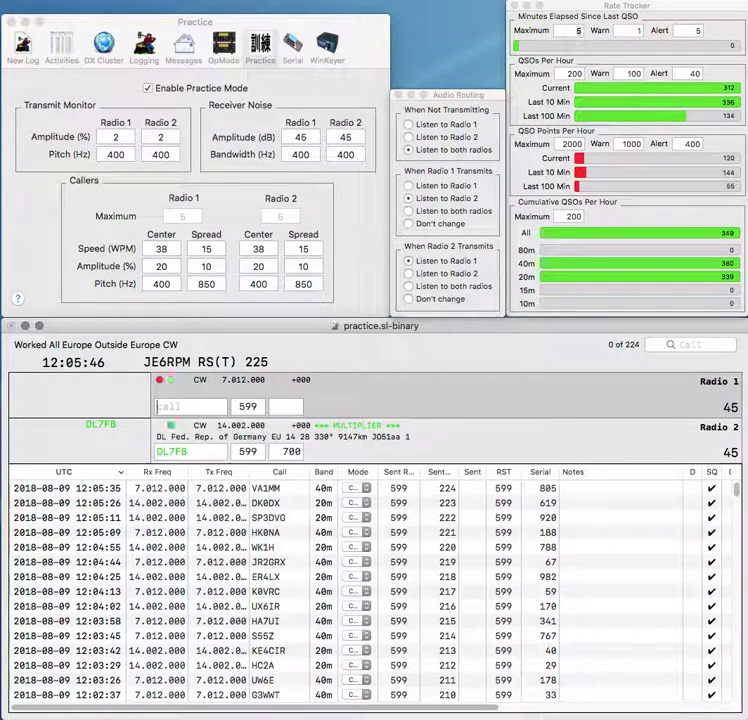
pyautogui.press('Return')
# Step: Enter the partial callsigns IN on Radio 1 and B on Radio 2
pyautogui.write('IV')
pyautogui.press('BackSpace')
pyautogui.write('N')
pyautogui.press('Return')
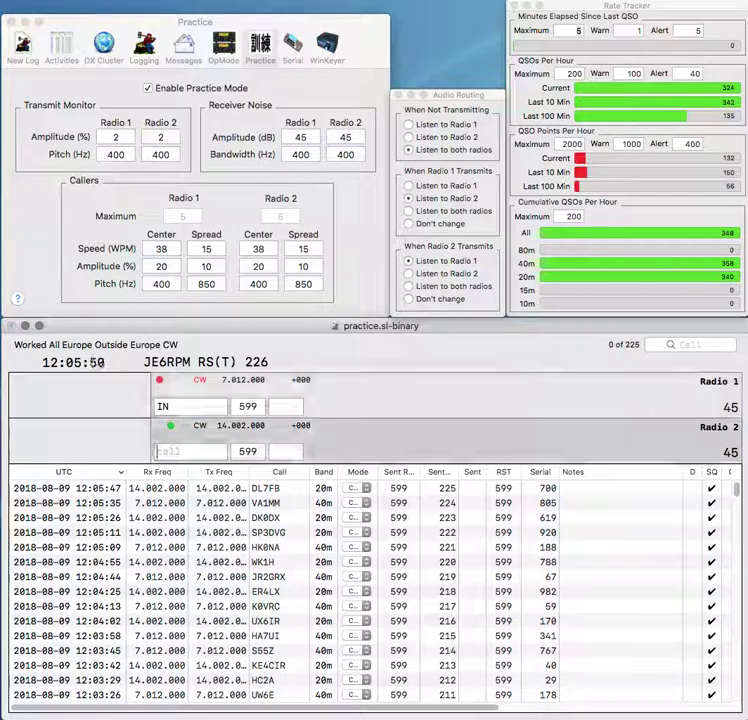
pyautogui.write('B')
pyautogui.press('Return')
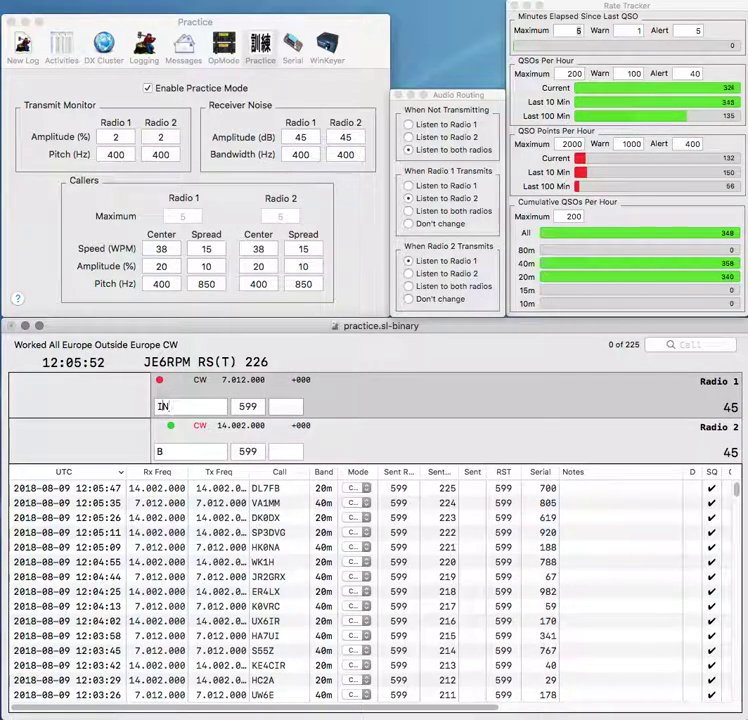
# Step: Correct the Radio 1 callsign to I4JED and send it the exchange
pyautogui.write('4JE')
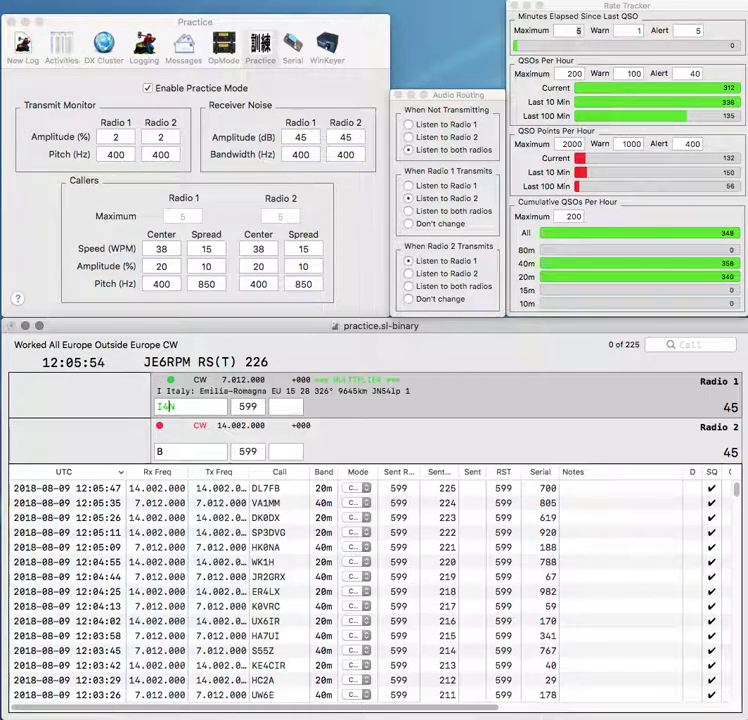
pyautogui.press('BackSpace')
pyautogui.write('D')
pyautogui.press('Return')
pyautogui.write('BF')
pyautogui.press('BackSpace')
pyautogui.press('BackSpace')
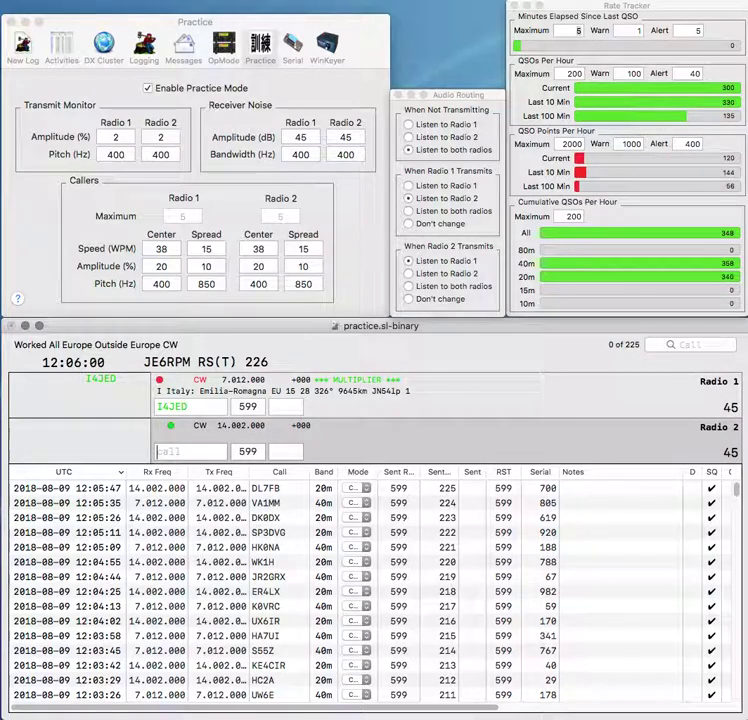
pyautogui.click(188, 407)
pyautogui.press('Tab')
pyautogui.write('653')
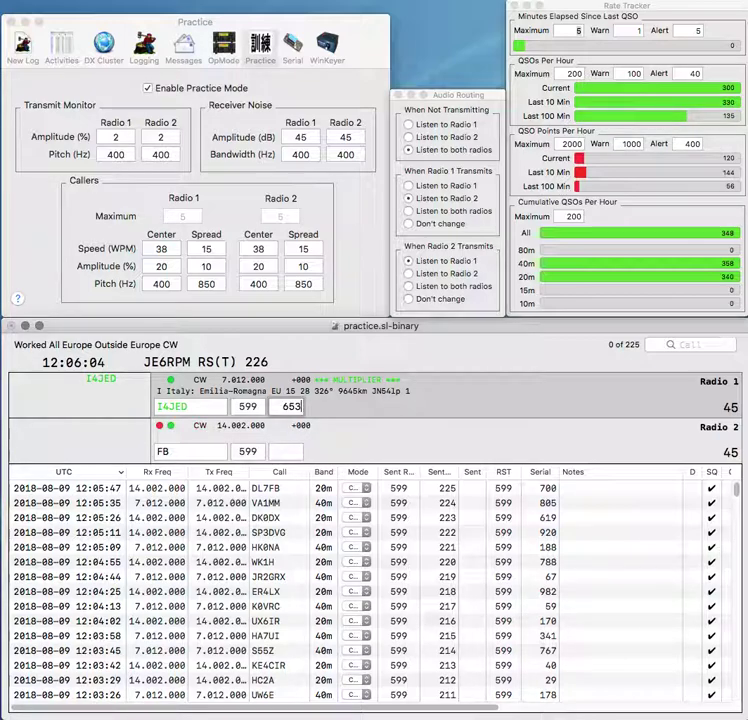
pyautogui.press('Return')
pyautogui.press('`')
pyautogui.write('N7')
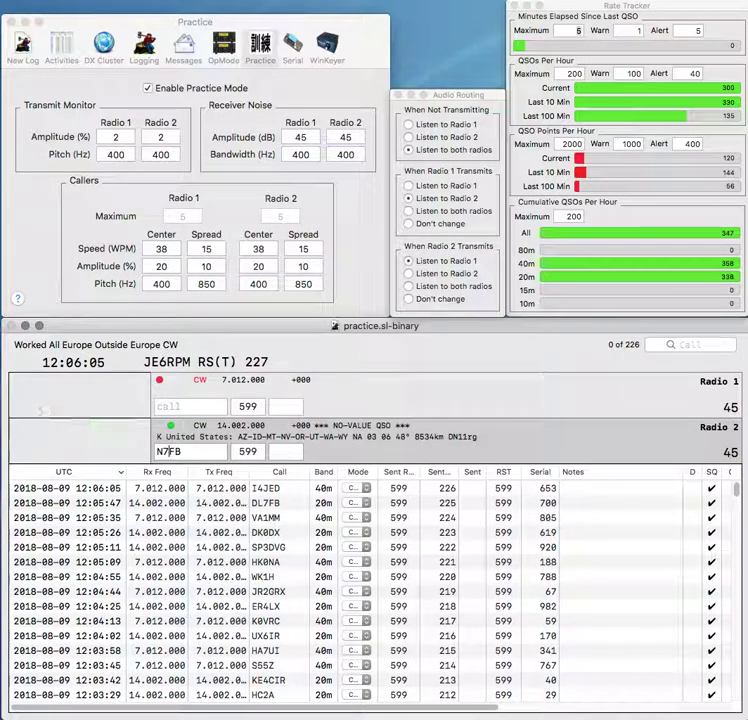
pyautogui.press('Right')
pyautogui.press('Right')
pyautogui.press('BackSpace')
pyautogui.press('BackSpace')
pyautogui.write('BEF')
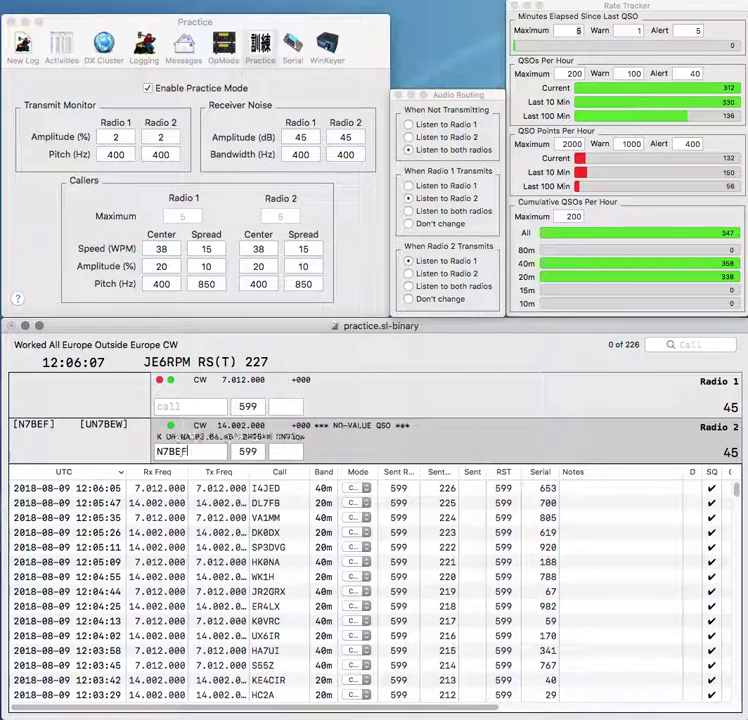
pyautogui.press('Return')
pyautogui.press('`')
pyautogui.write('TMG')
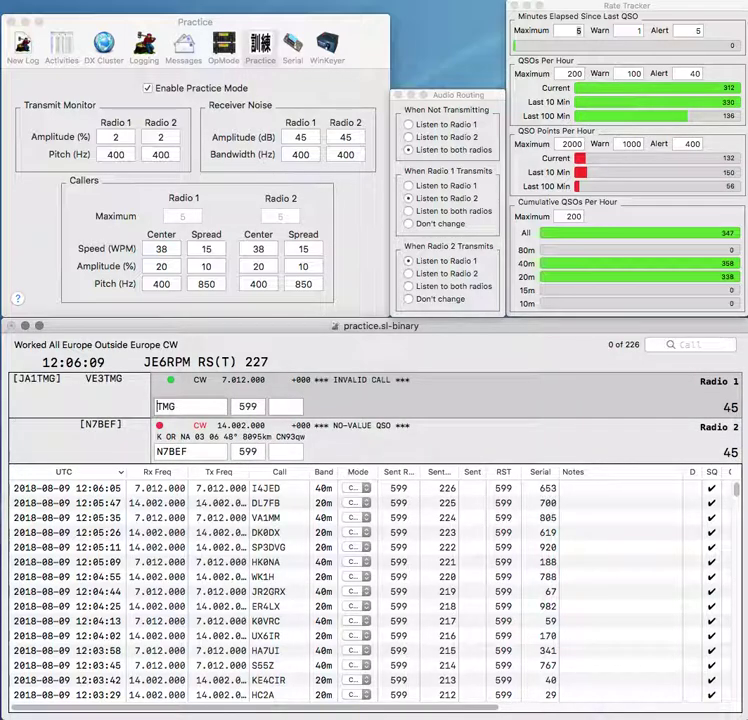
pyautogui.press('Home')
pyautogui.write('JA')
pyautogui.press('Return')
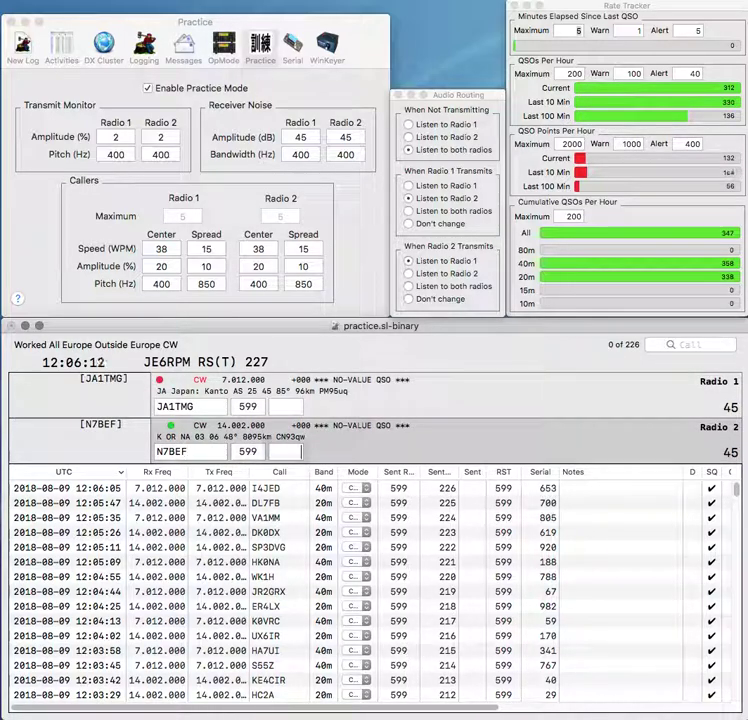
pyautogui.write('697')
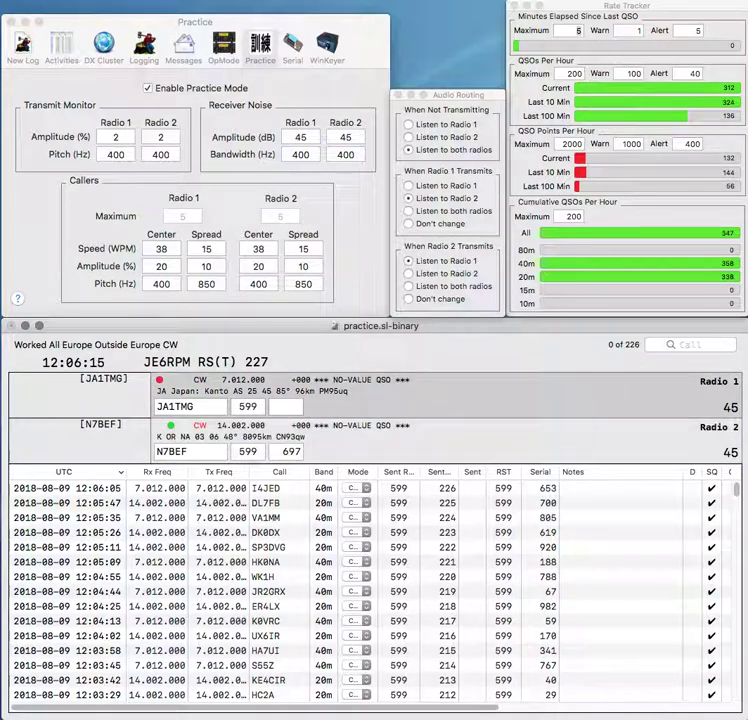
pyautogui.press('Return')
pyautogui.press('Return')
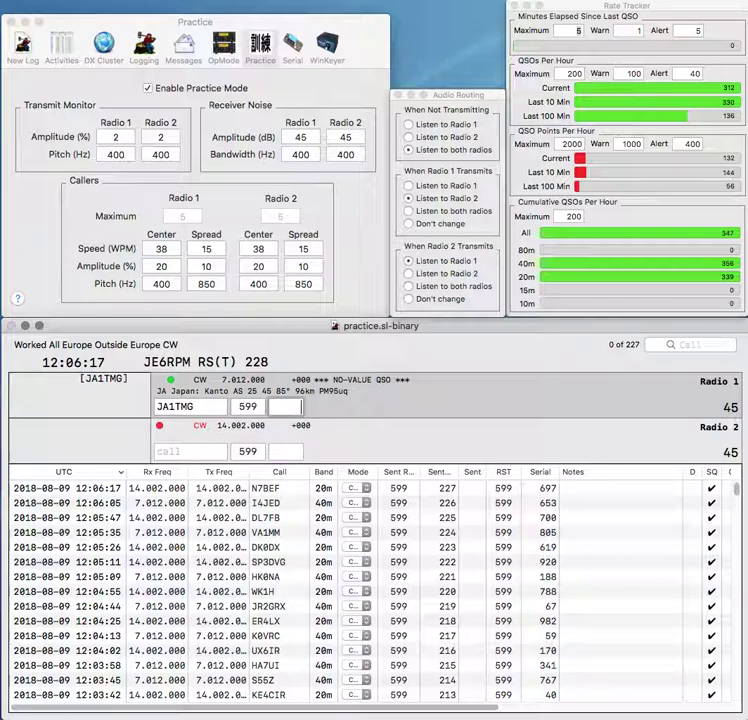
pyautogui.write('724')
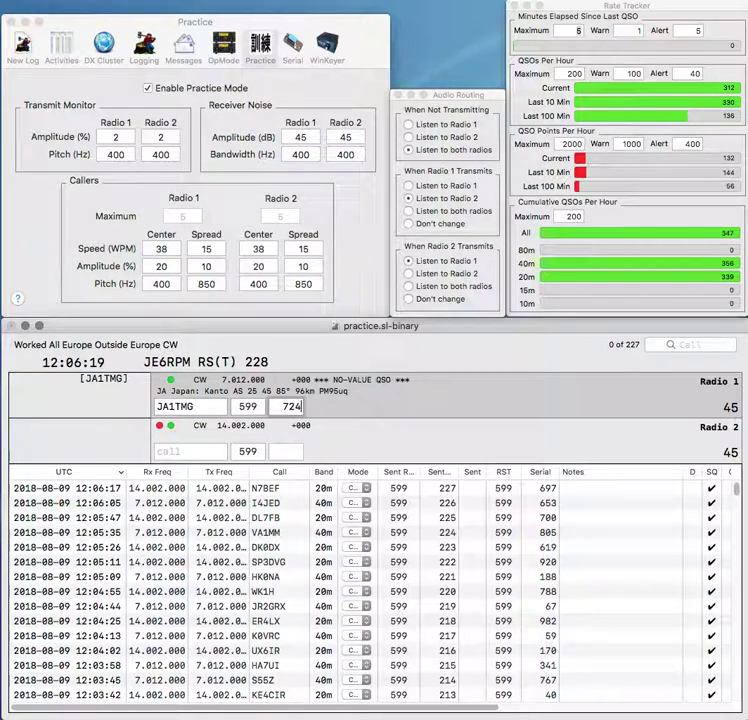
pyautogui.press('Return')
# Step: Enter the partial callsigns /8 on Radio 2 and S on Radio 1 and query the callers
pyautogui.write('/8')
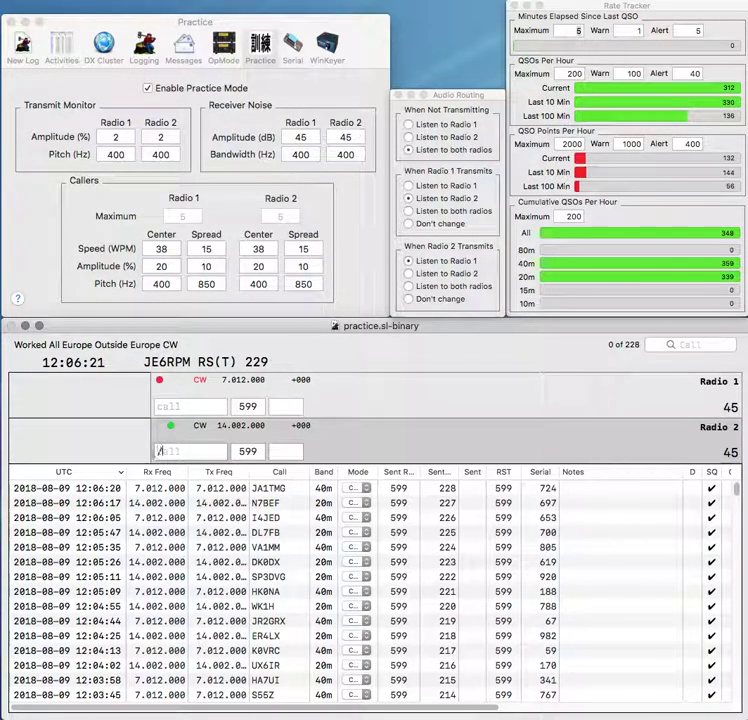
pyautogui.press('Return')
pyautogui.write('S')
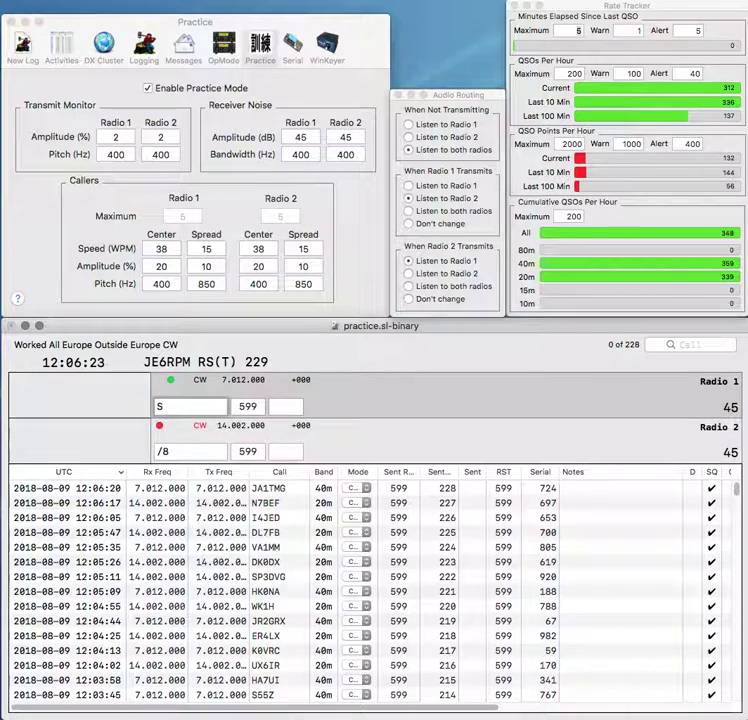
pyautogui.press('\\')
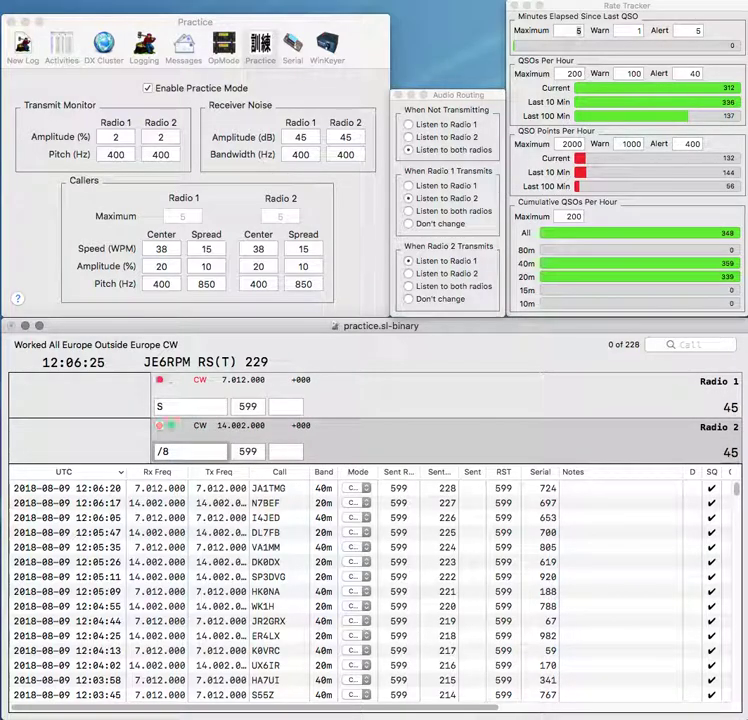
# Step: Extend the Radio 2 partial callsign to RD/8 and query that caller again
pyautogui.write('R')
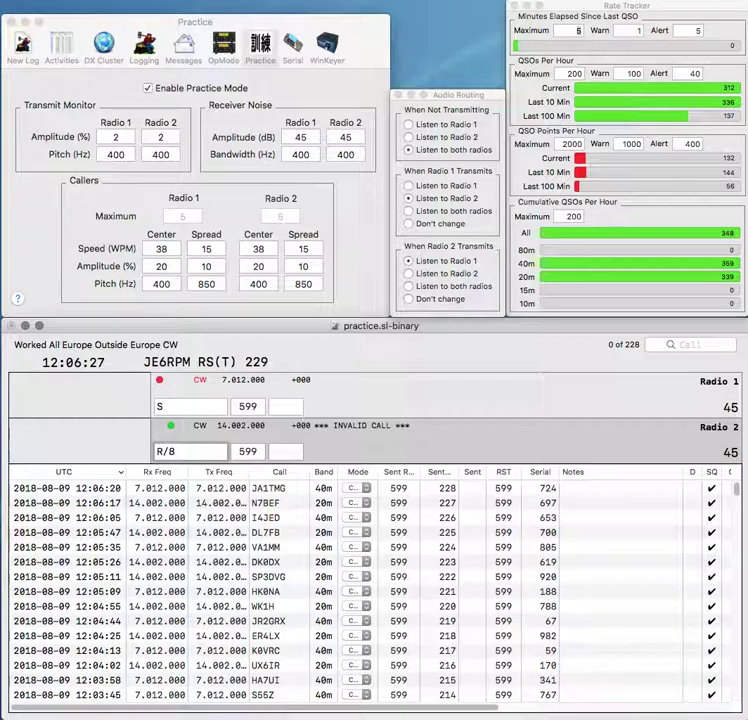
pyautogui.write('DX')
pyautogui.press('BackSpace')
pyautogui.press('Return')
pyautogui.write('W')
pyautogui.press('BackSpace')
pyautogui.write('NN')
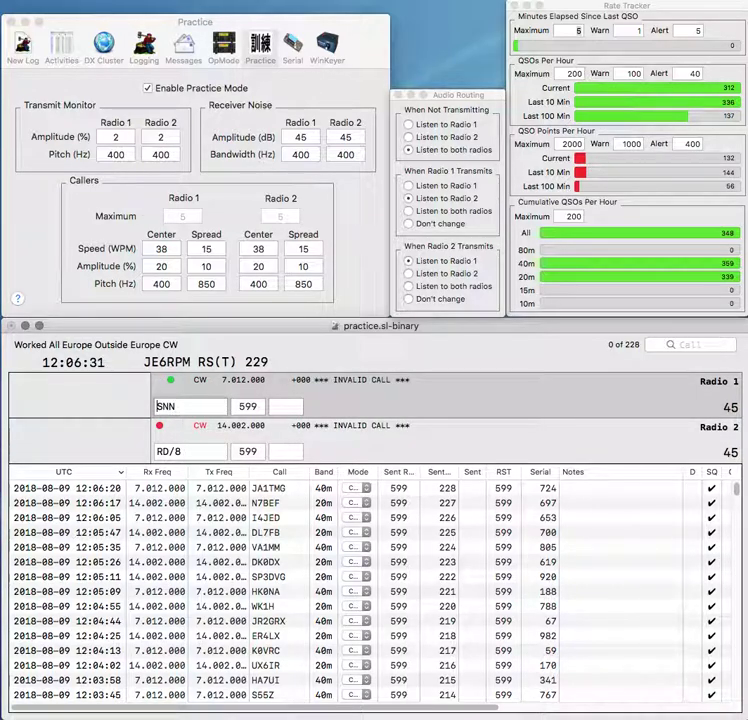
pyautogui.press('BackSpace')
pyautogui.write('Q2')
pyautogui.press('Return')
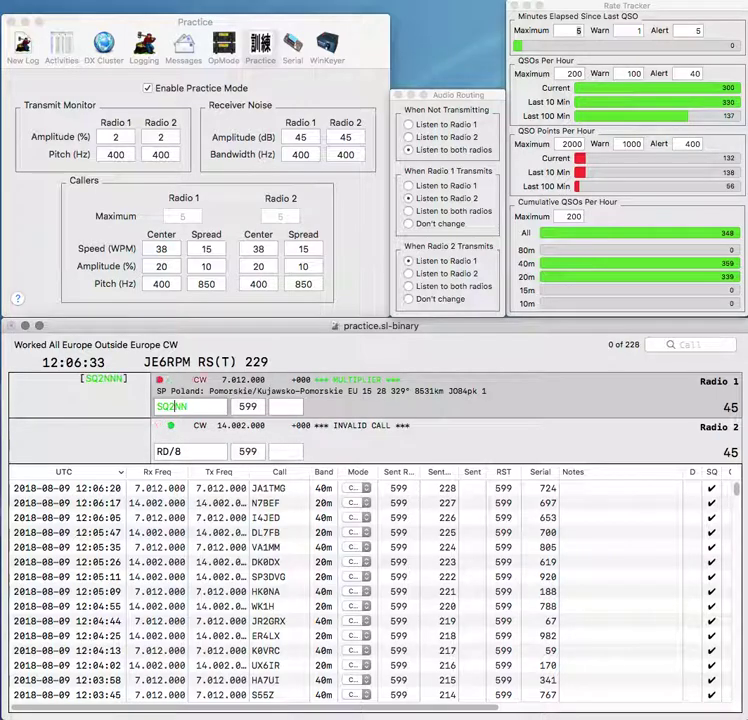
# Step: Complete the Radio 2 callsign as RZ5D/8 and send it the exchange
pyautogui.press('Right')
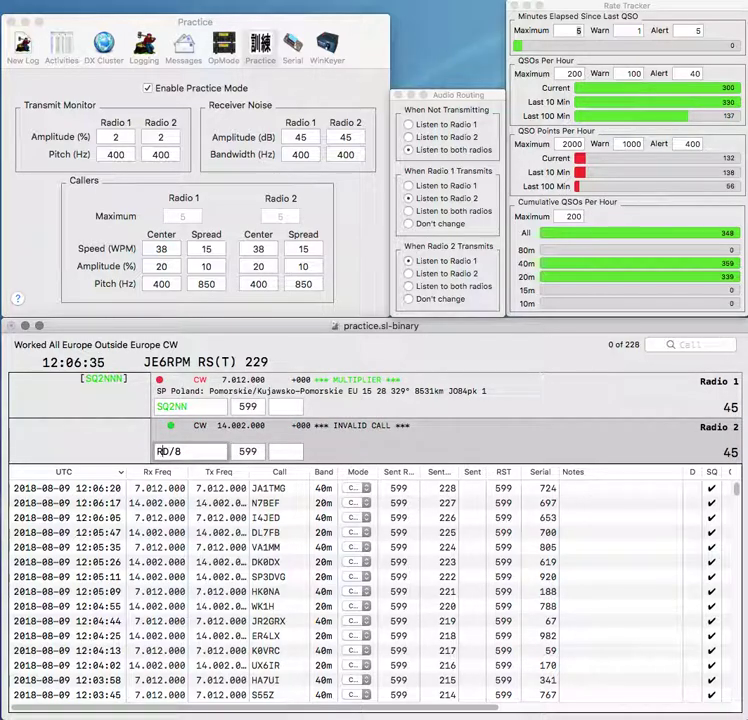
pyautogui.write('Z5')
pyautogui.press('\\')
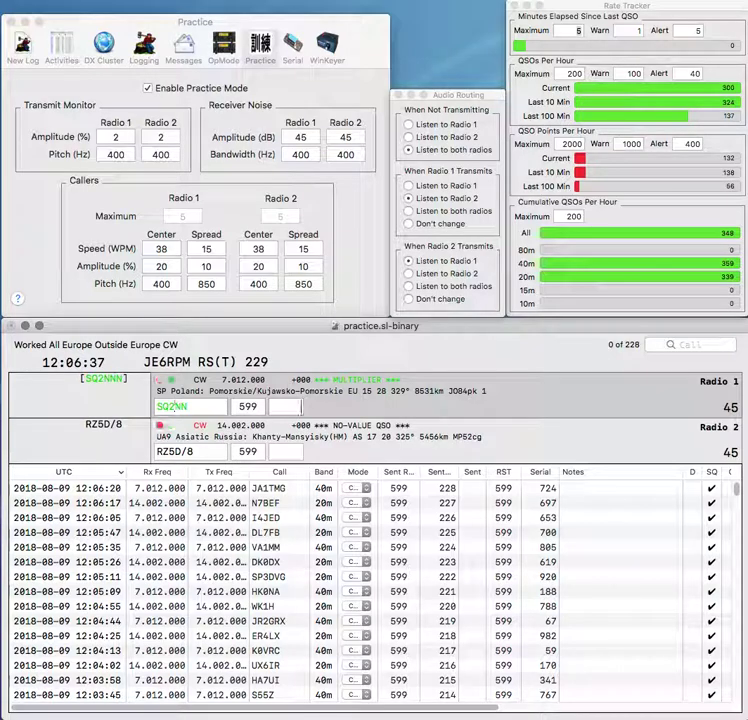
pyautogui.press('space')
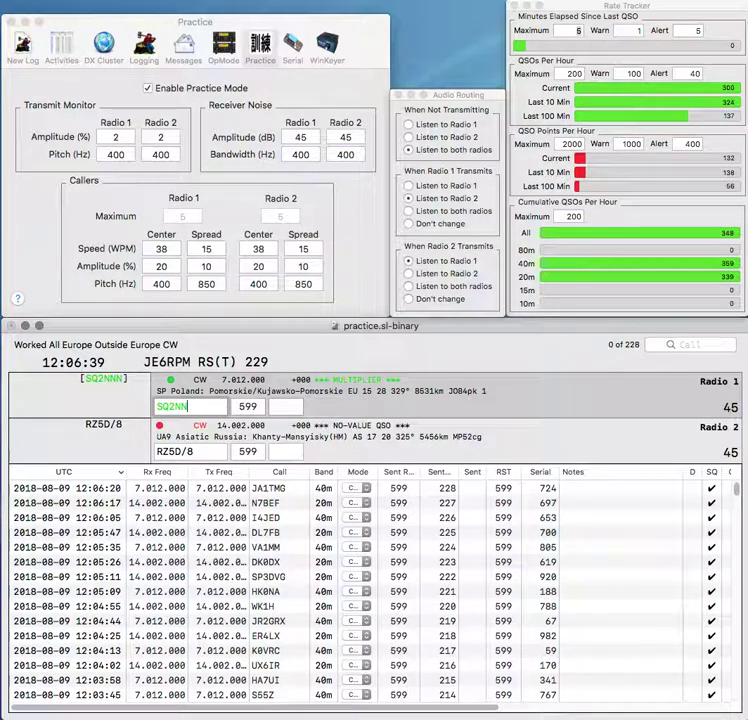
pyautogui.press('Tab')
pyautogui.write('377')
pyautogui.press('Return')
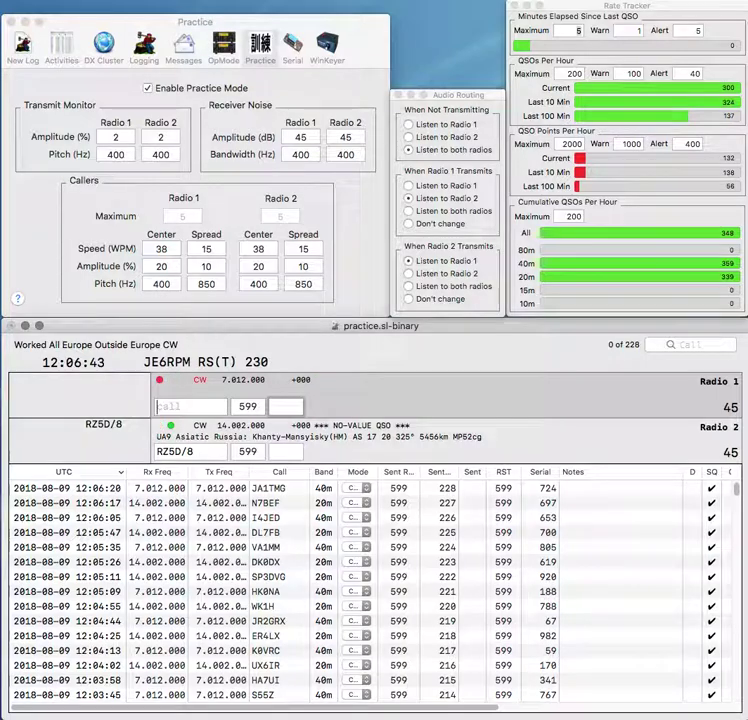
pyautogui.write('840')
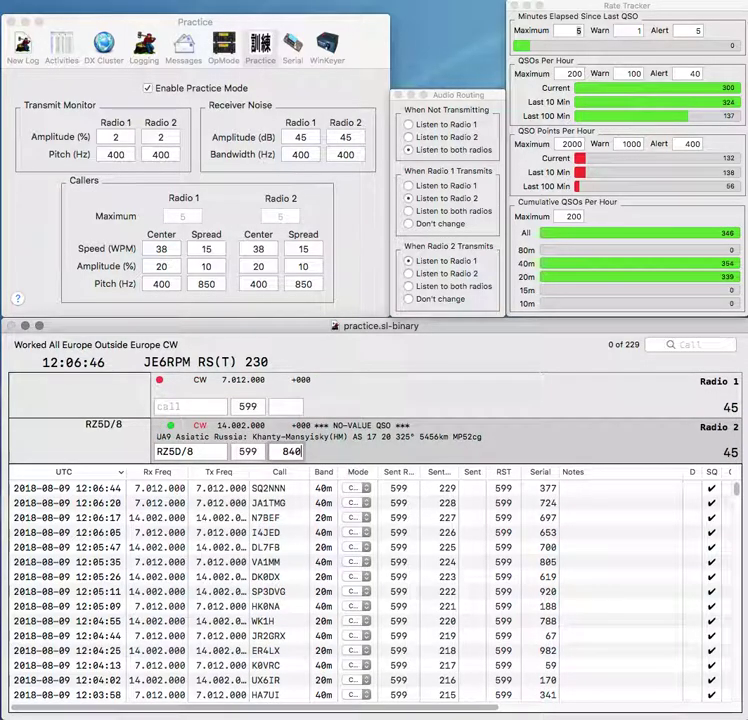
pyautogui.press('Return')
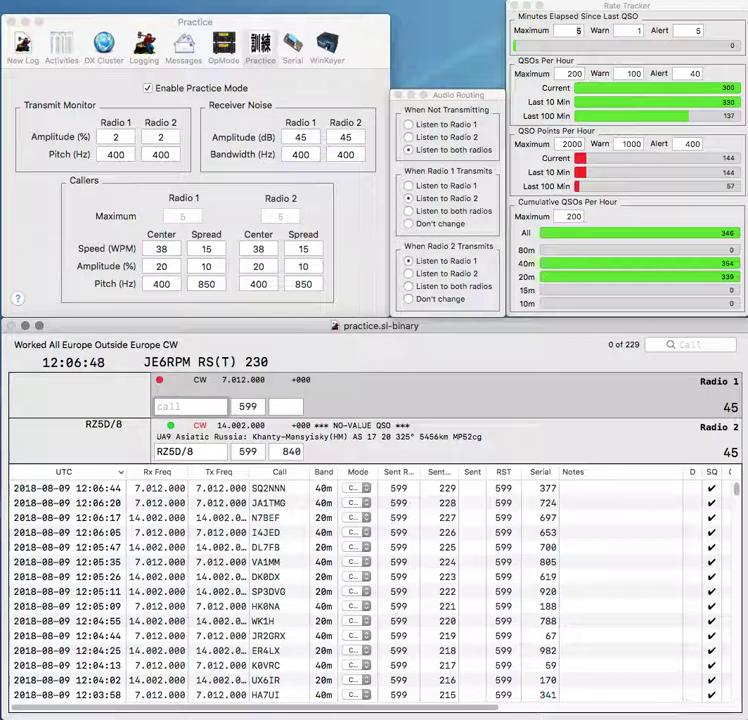
# Step: Log CT9/CT1BWU on Radio 1 with received serial 850, entering the partial callsign L on Radio 2 meanwhile
pyautogui.write('CT')
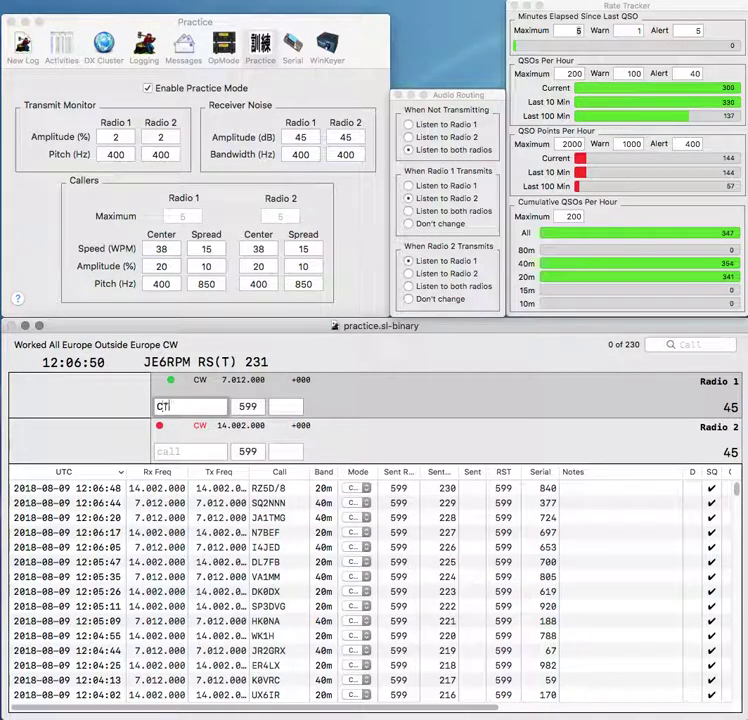
pyautogui.write('9/CT1BWU')
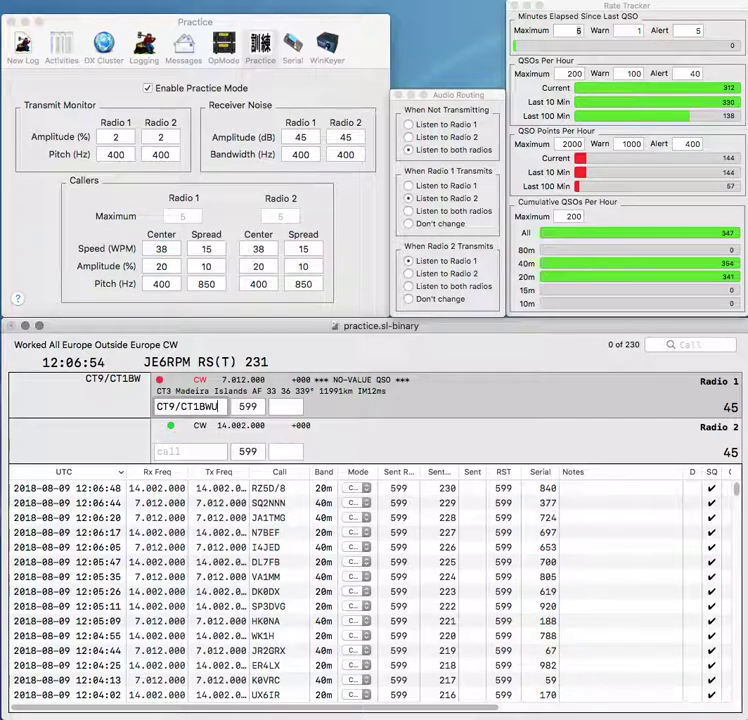
pyautogui.write('L')
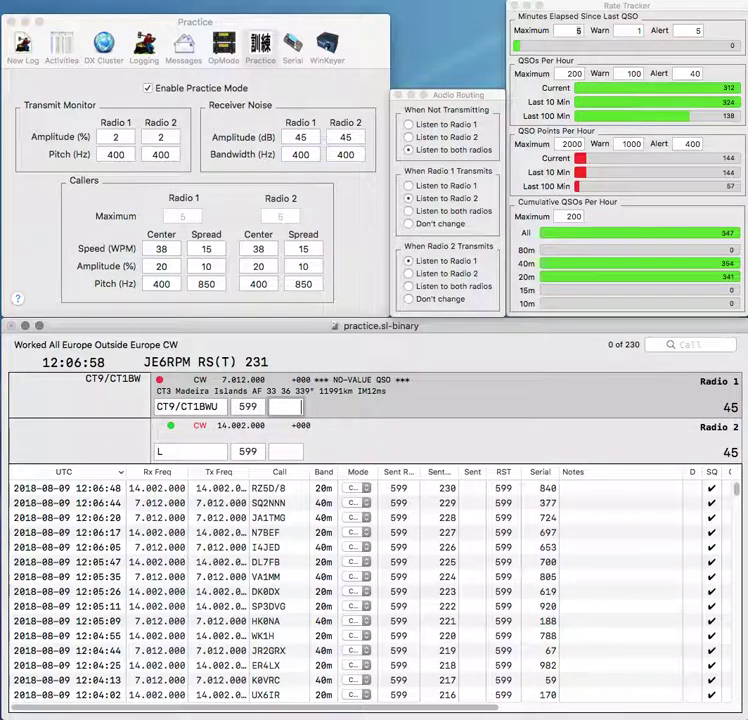
pyautogui.press('\\')
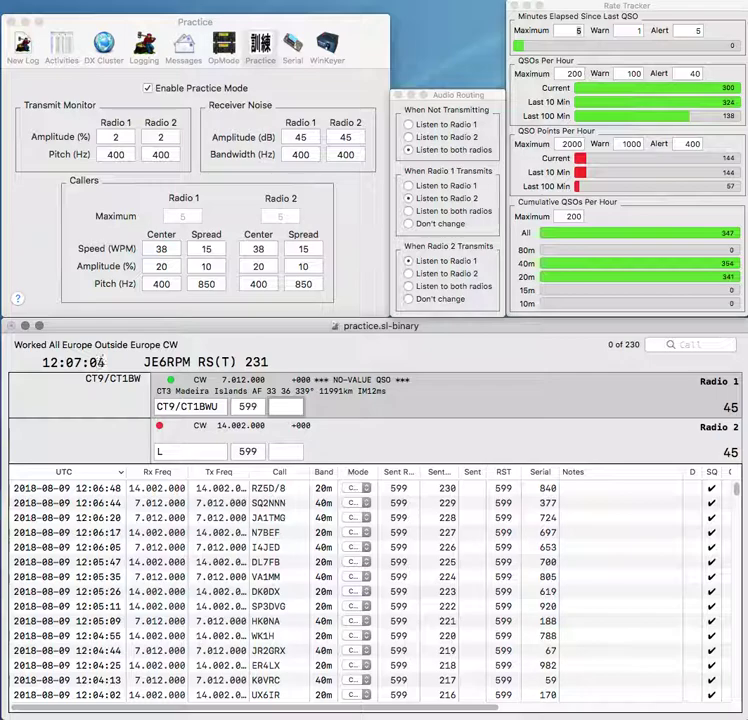
pyautogui.write('850')
pyautogui.press('Return')
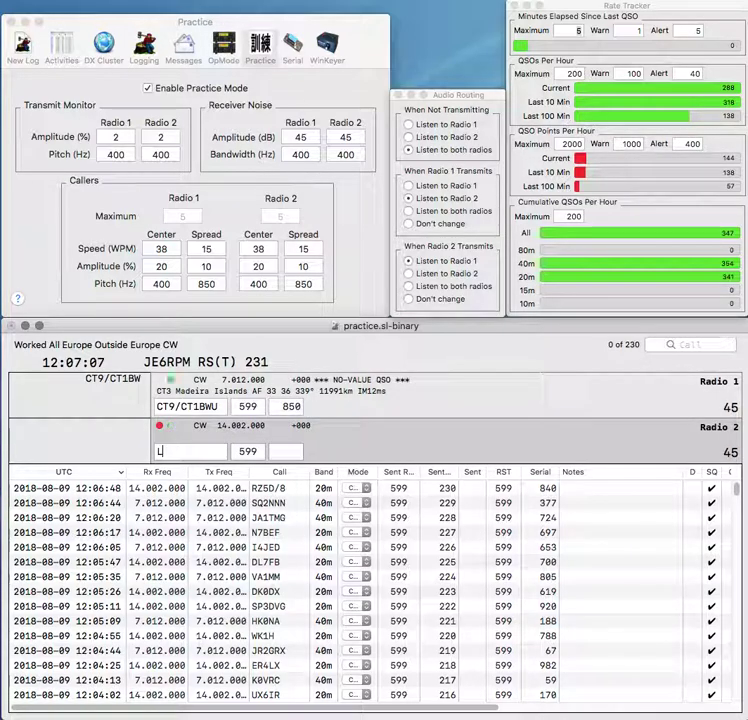
pyautogui.write('IT9/')
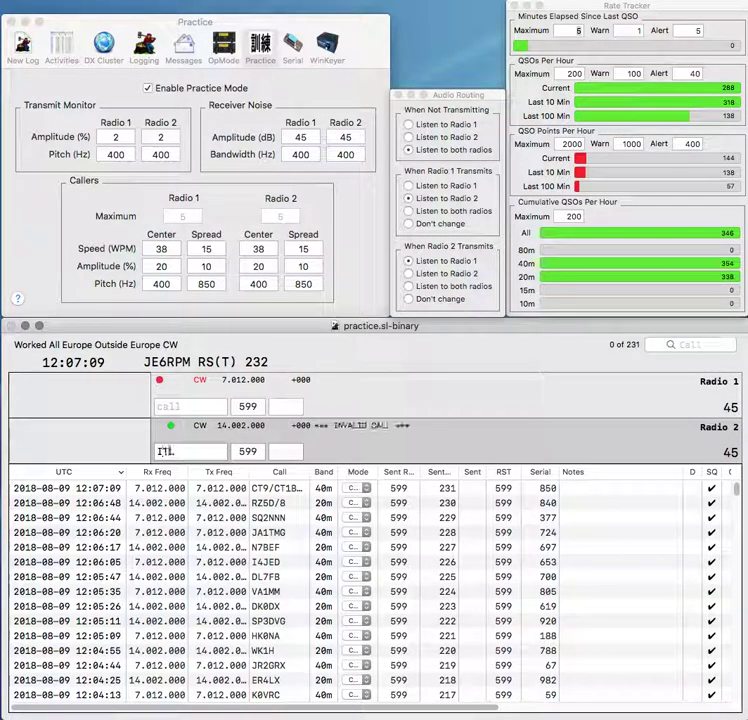
pyautogui.write('IZ2W')
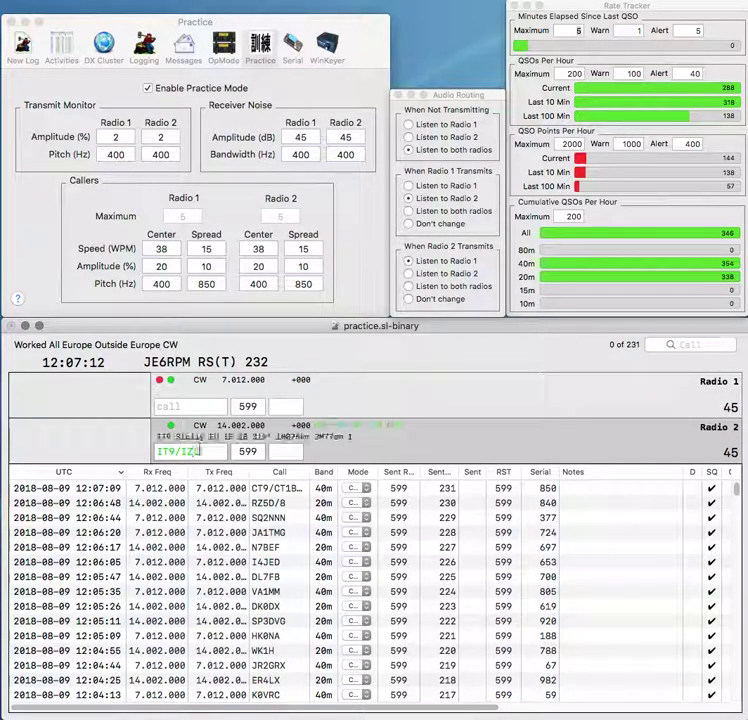
pyautogui.write('F')
pyautogui.press('Return')
pyautogui.press('Up')
pyautogui.write('TT')
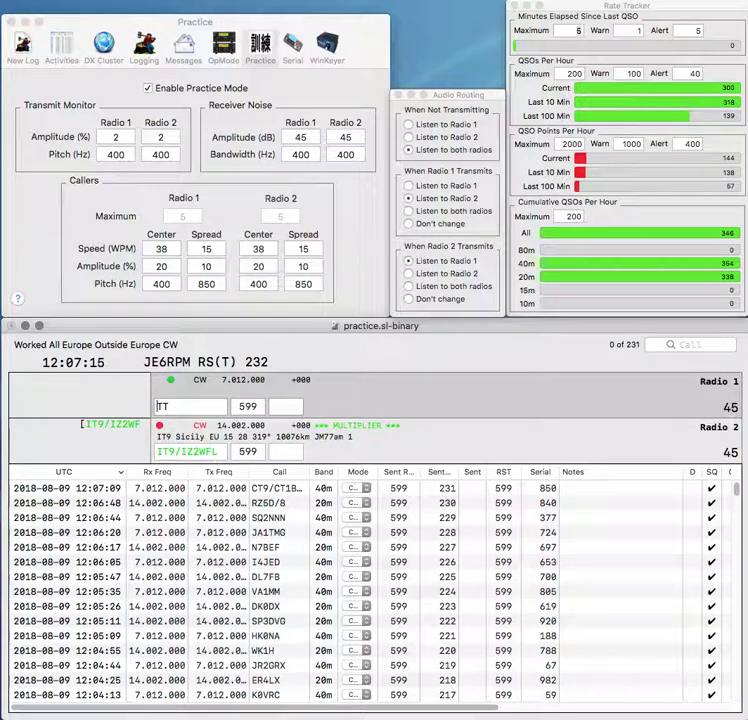
pyautogui.press('Down')
pyautogui.write('L')
pyautogui.press('space')
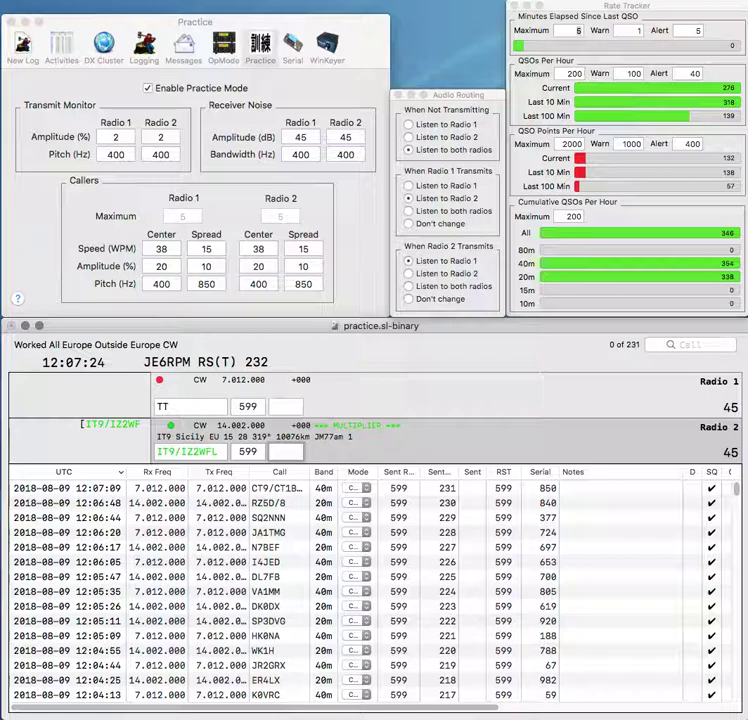
pyautogui.write('6')
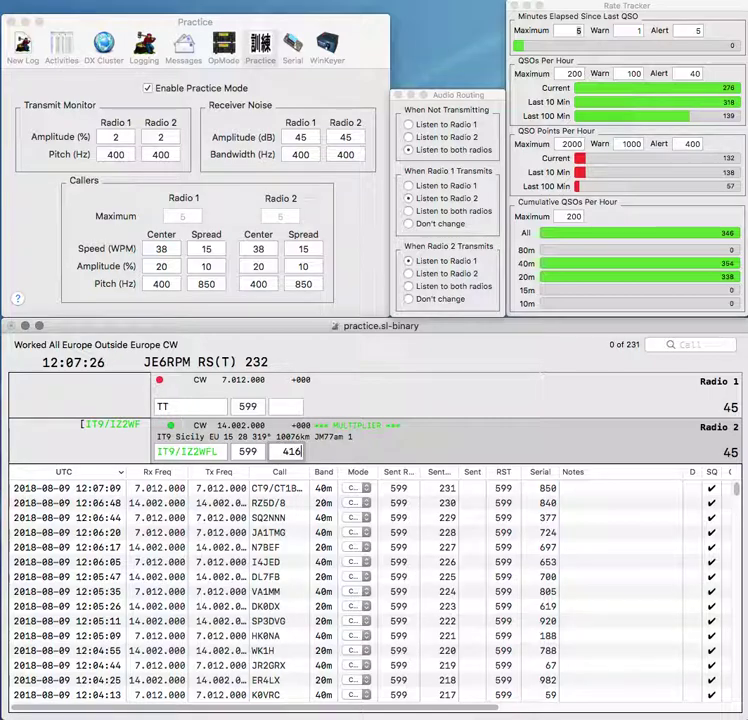
pyautogui.press('Return')
# Step: Extend the Radio 1 partial callsign to 7TT, enter WG8AR on Radio 2 and send WG8AR the exchange
pyautogui.write('7')
pyautogui.write('WG8AR')
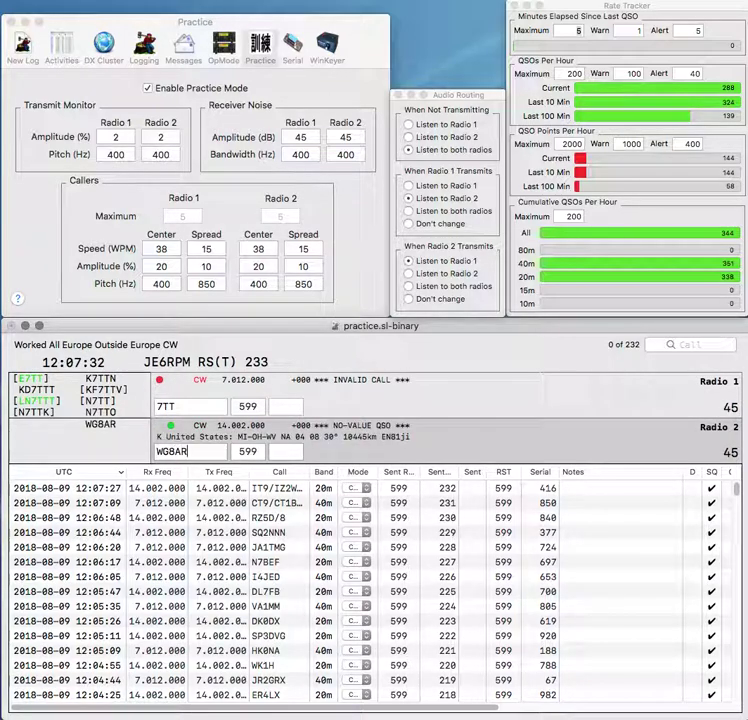
pyautogui.press('Return')
pyautogui.press('BackSpace')
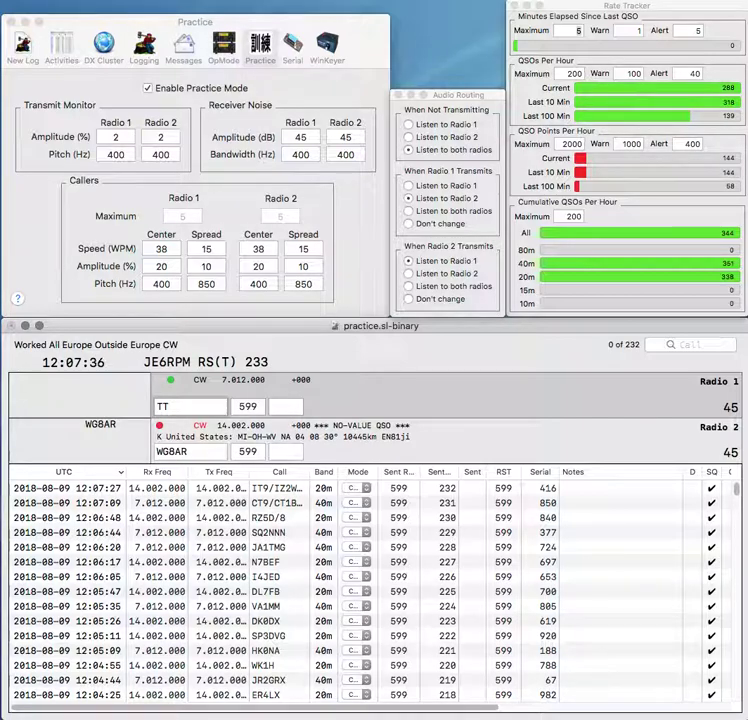
pyautogui.write('G')
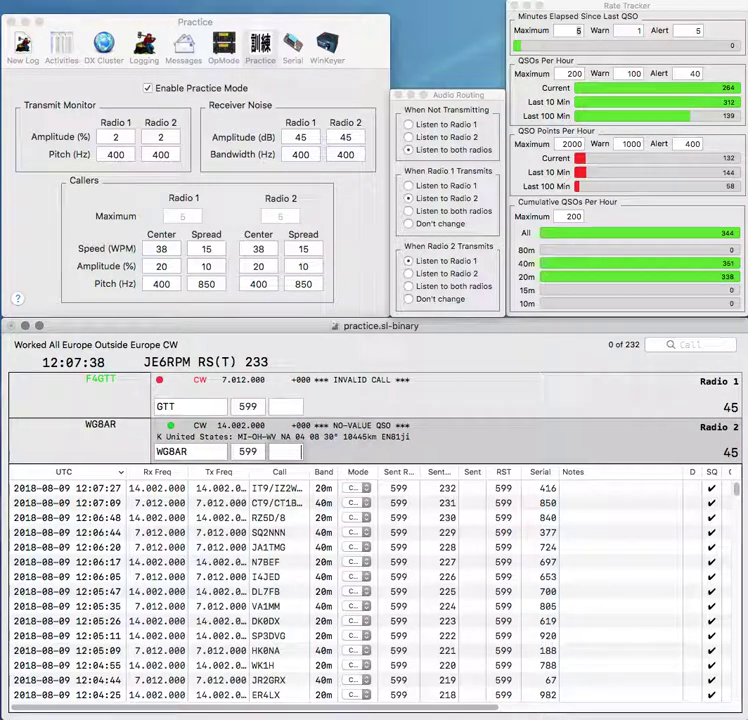
pyautogui.press('Return')
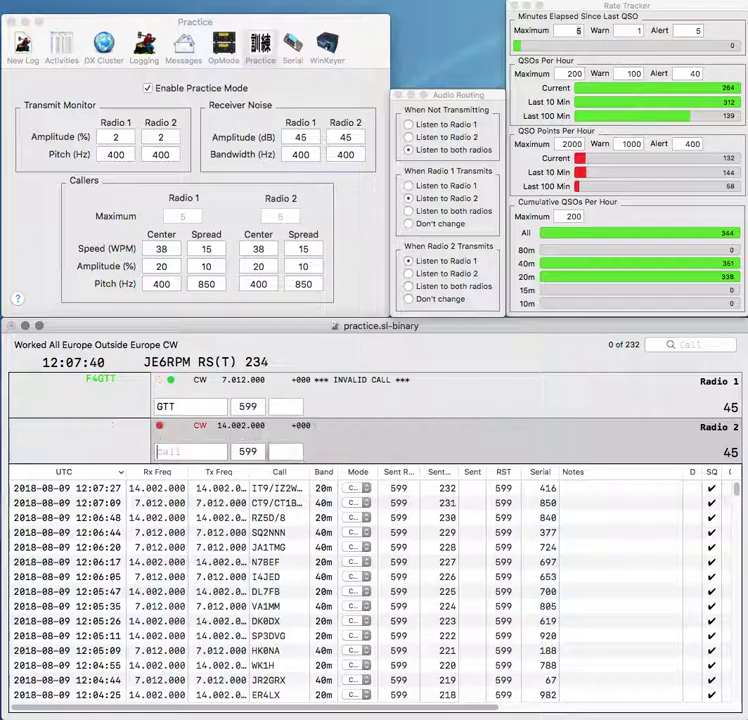
pyautogui.write('XE2')
pyautogui.press('Delete')
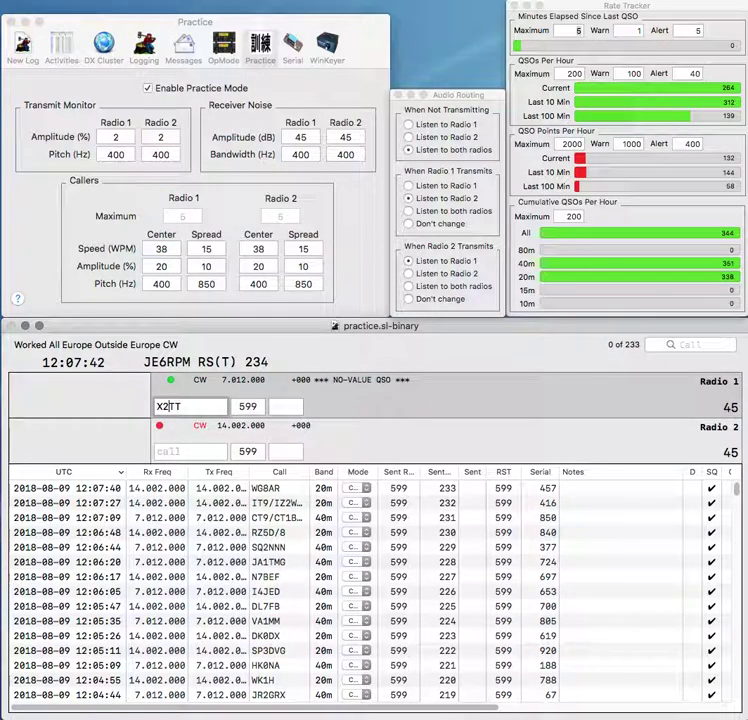
pyautogui.press('Left')
pyautogui.write('E')
pyautogui.press('Return')
pyautogui.write('OT')
pyautogui.press('Return')
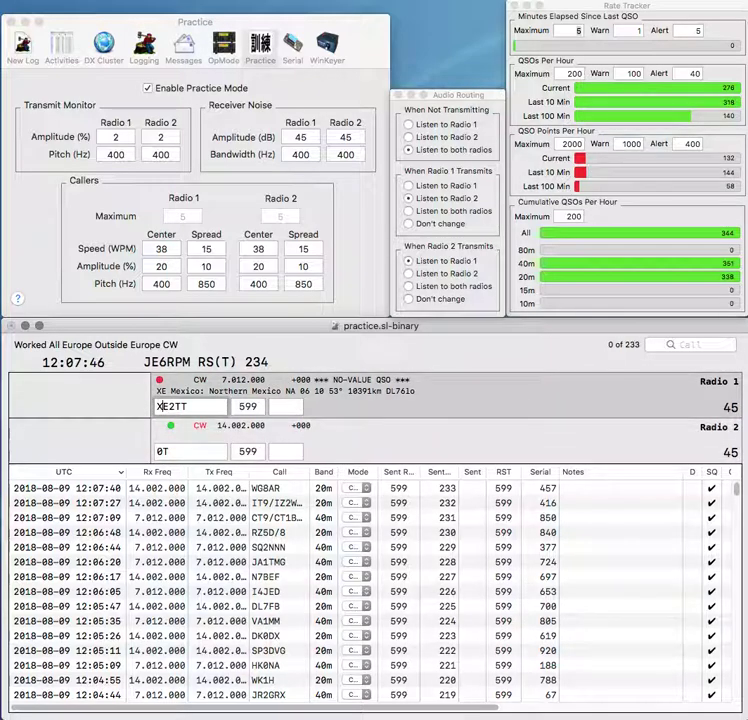
# Step: Correct the Radio 1 callsign to XE3TT and complete the Radio 2 callsign as WD0T, sending both exchanges
pyautogui.press('Delete')
pyautogui.write('3')
pyautogui.press('Return')
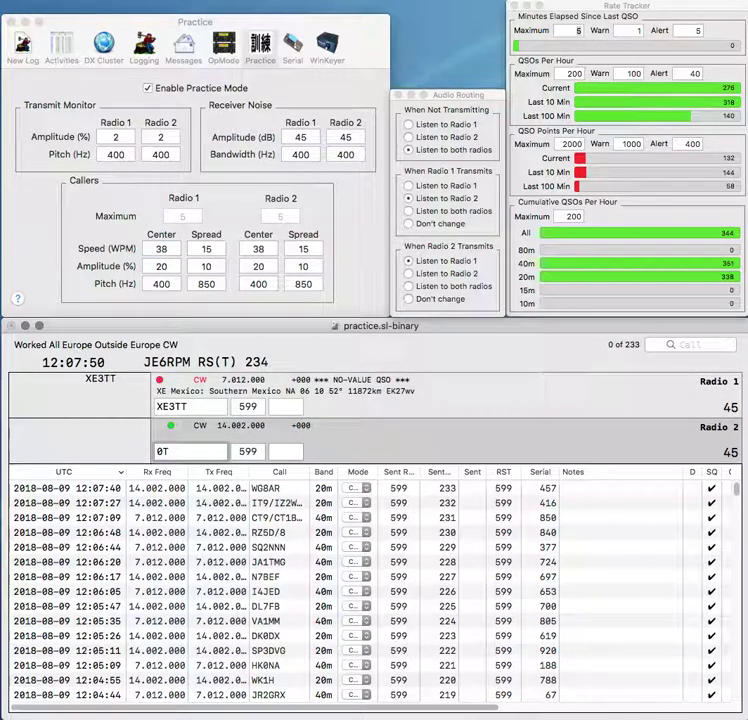
pyautogui.press('Left')
pyautogui.press('Left')
pyautogui.write('WD')
pyautogui.press('Return')
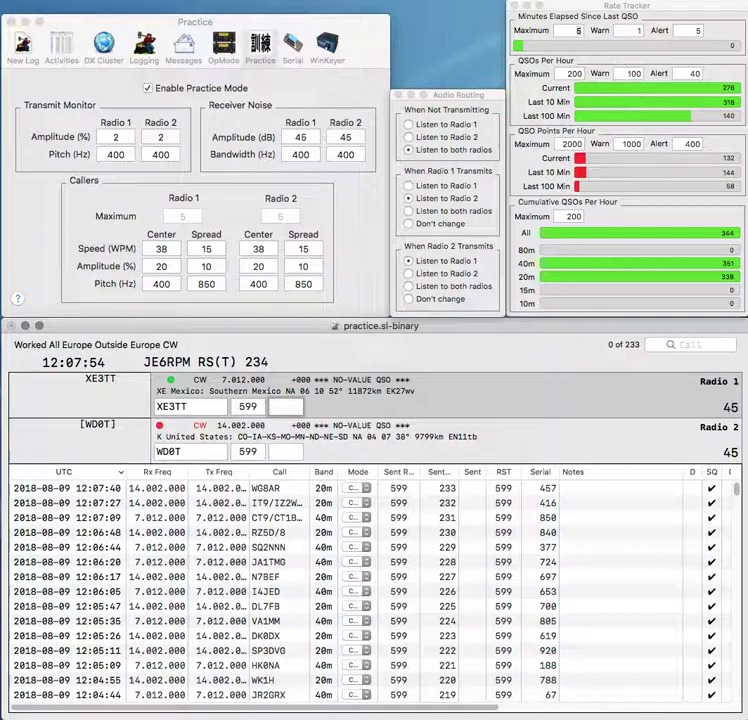
pyautogui.write('788')
pyautogui.press('Return')
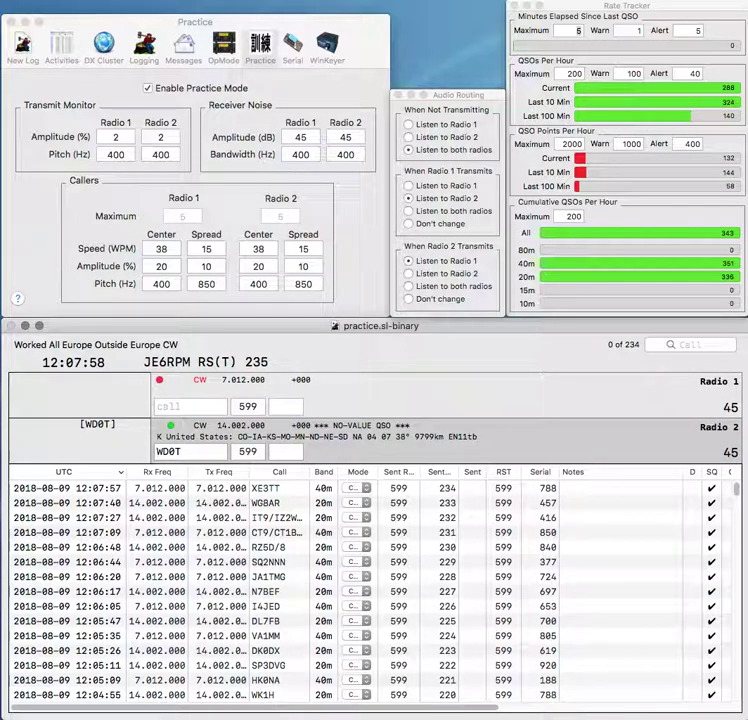
pyautogui.write('432')
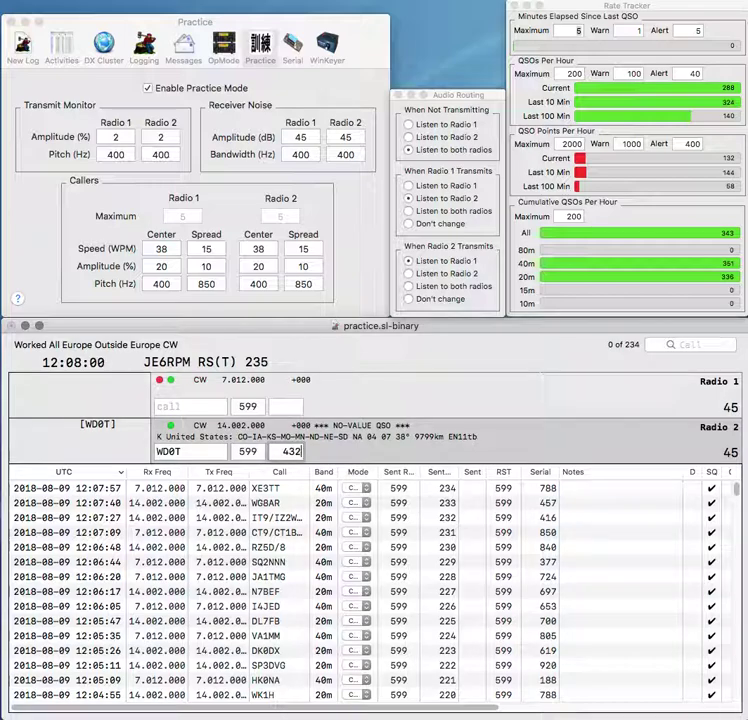
pyautogui.press('Return')
pyautogui.write('1W')
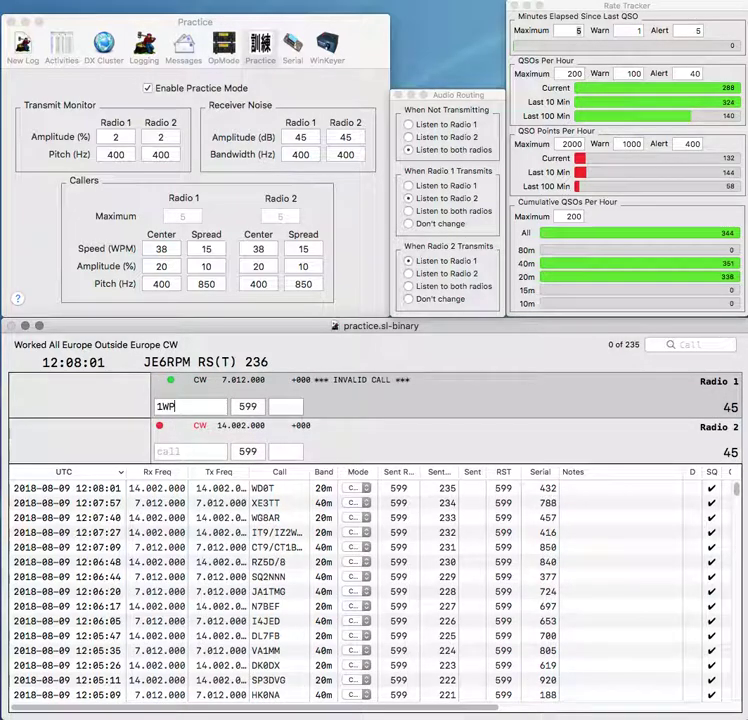
pyautogui.press('BackSpace')
pyautogui.write('PTT')
pyautogui.press('Return')
pyautogui.write('D9YSS')
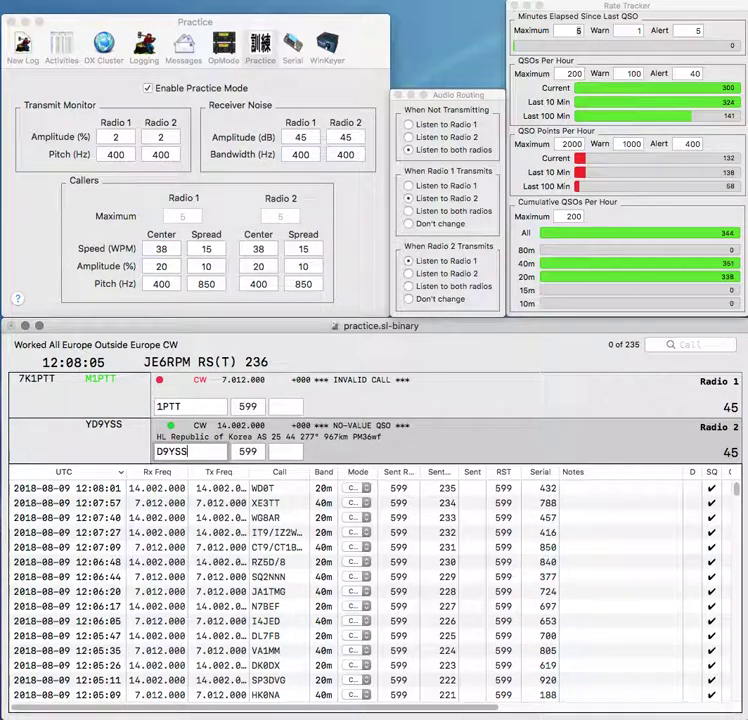
pyautogui.write('Y')
pyautogui.press('Return')
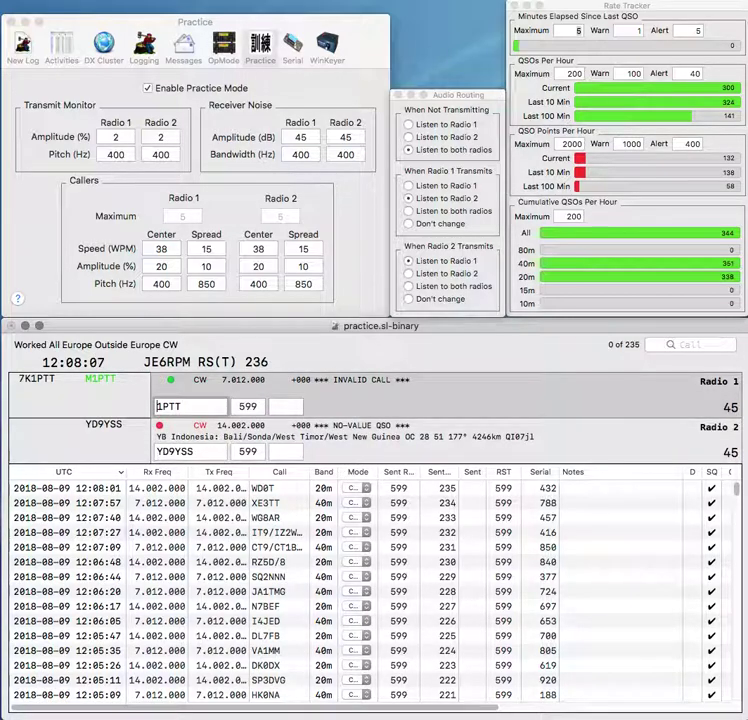
pyautogui.write('7K')
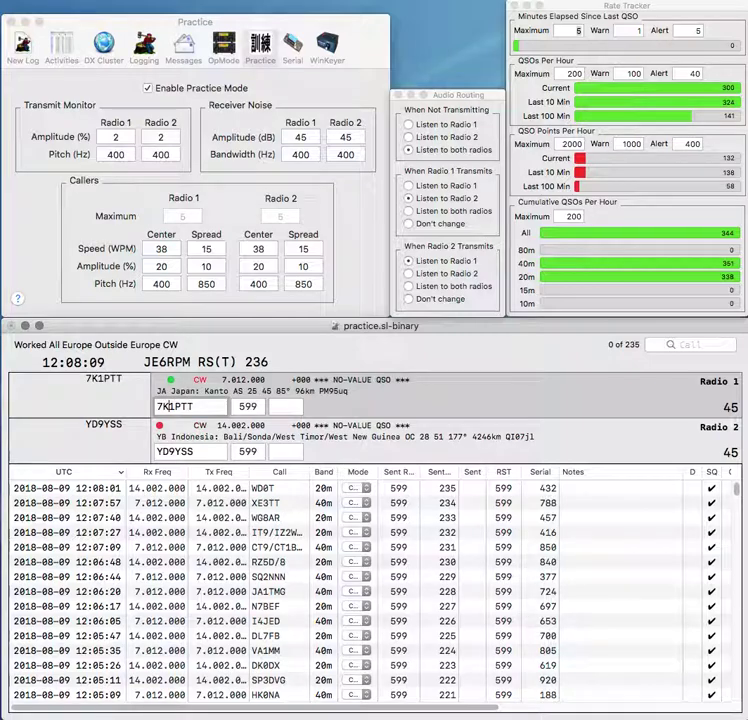
pyautogui.press('Return')
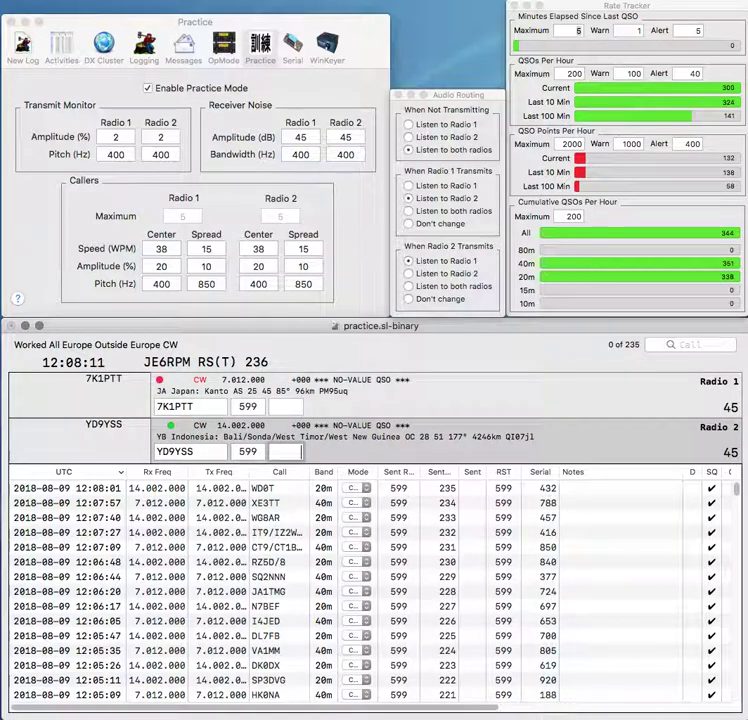
pyautogui.write('984')
pyautogui.press('Return')
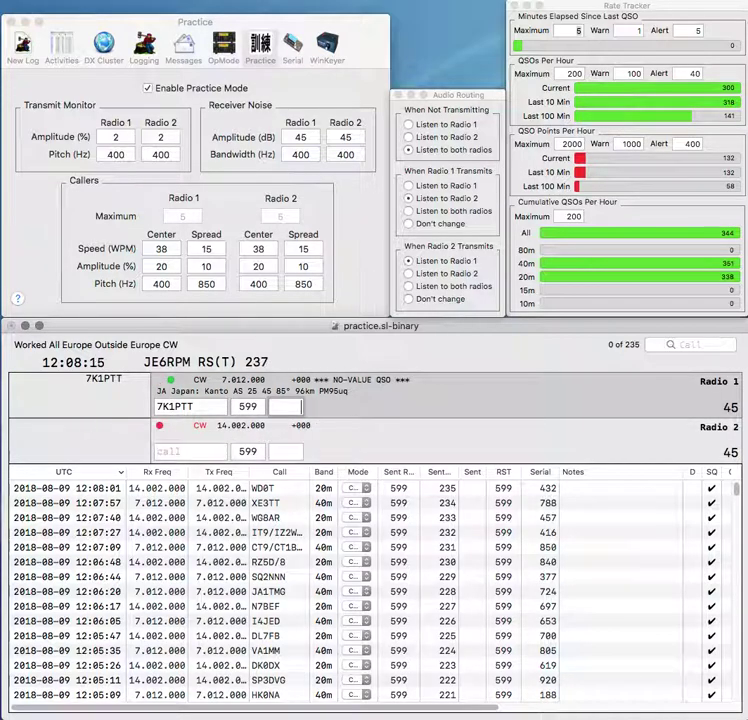
pyautogui.write('114')
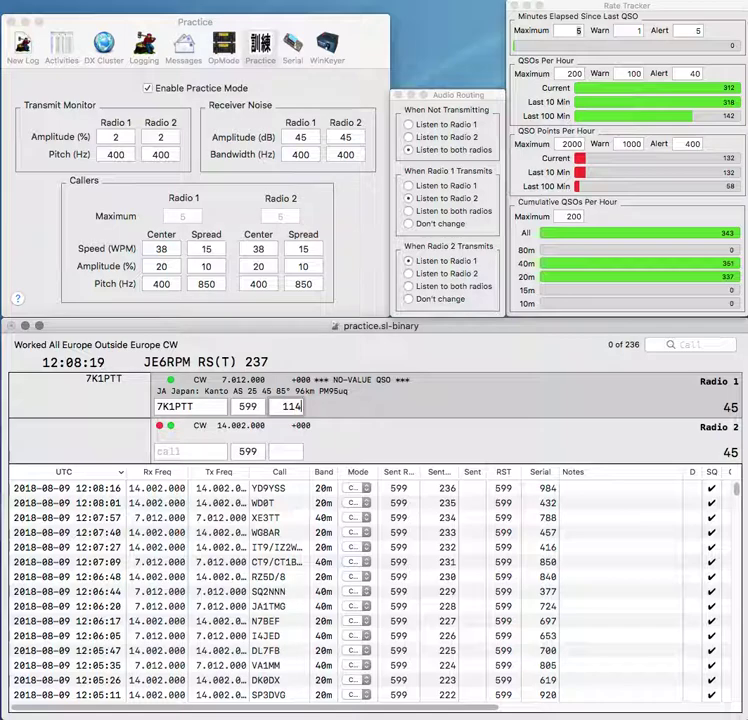
pyautogui.press('Return')
# Step: Query the partial callsign NE on Radio 2, and change the Radio 1 partial from D to W before querying it
pyautogui.write('NE')
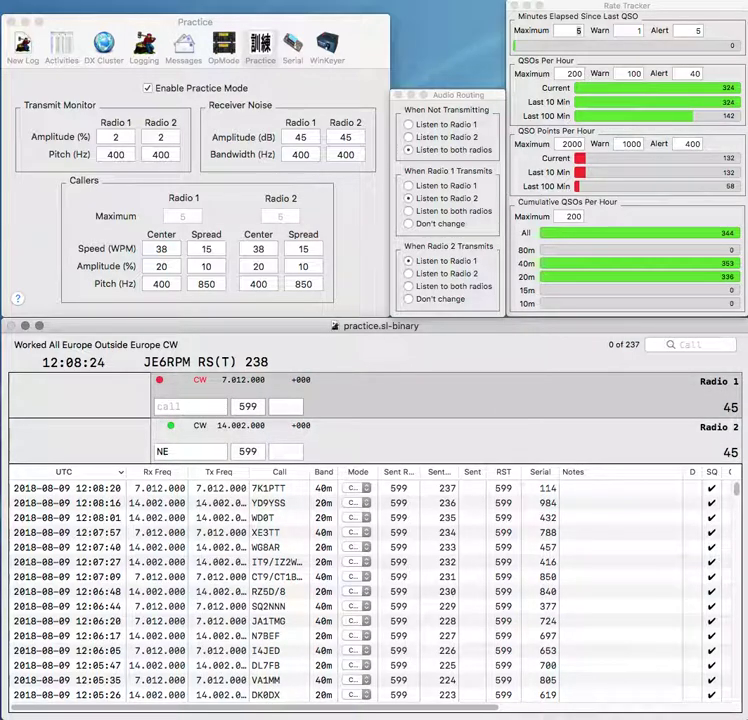
pyautogui.write('D')
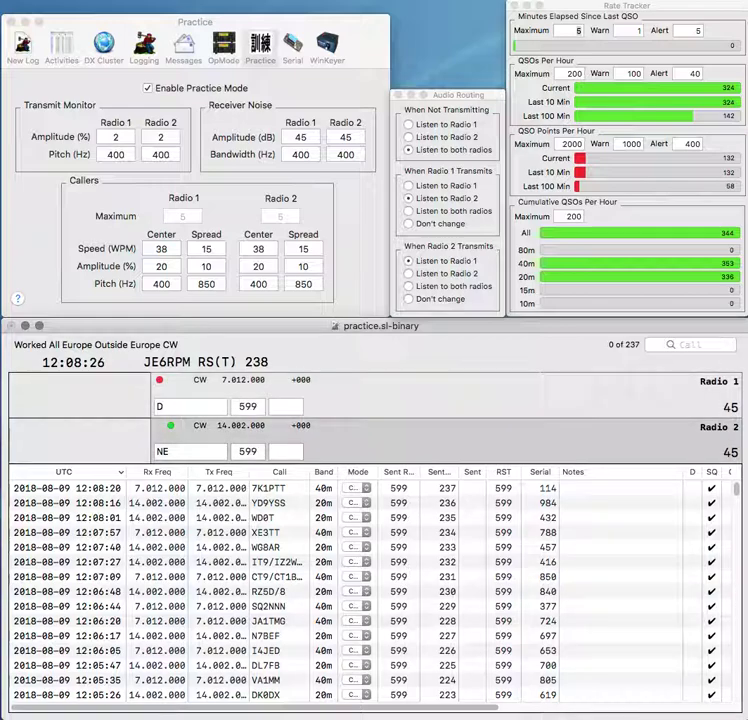
pyautogui.press('Return')
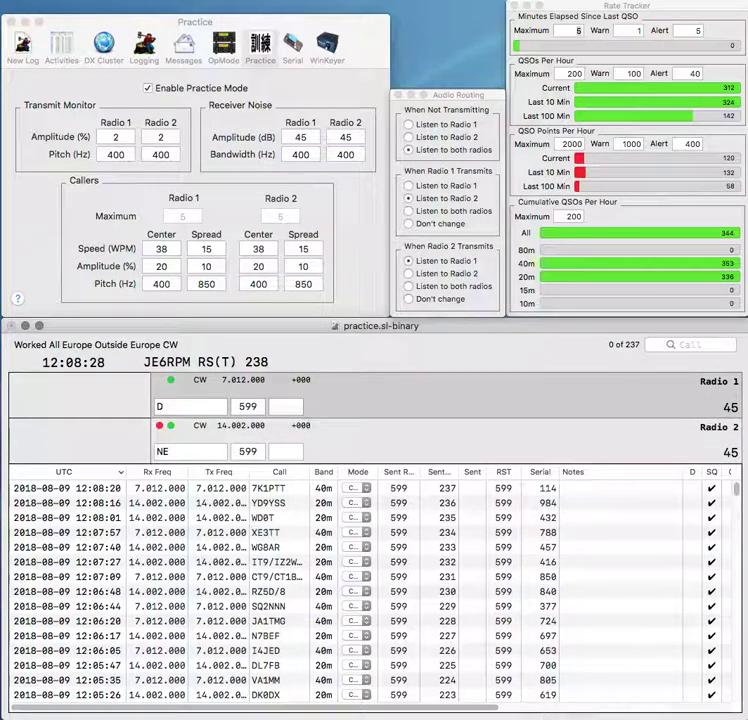
pyautogui.press('BackSpace')
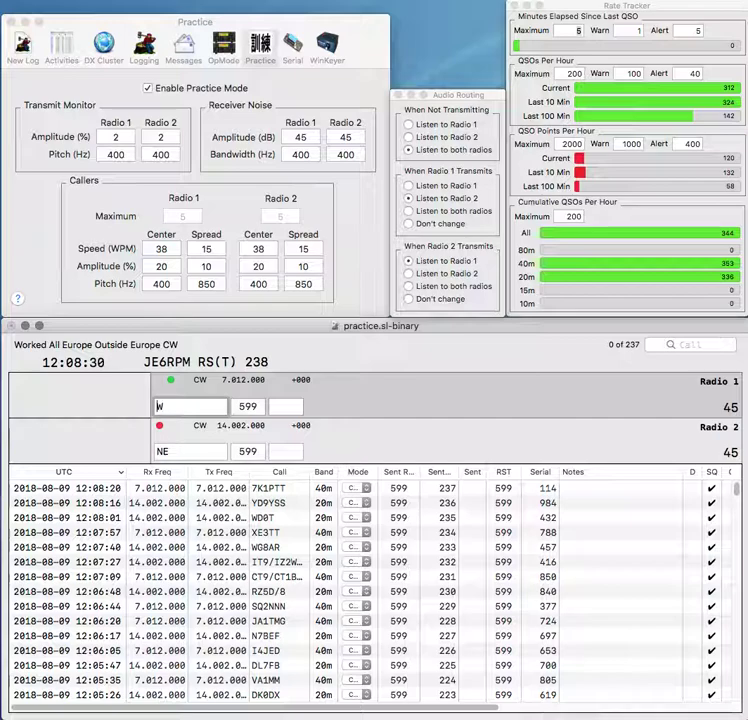
pyautogui.press('Return')
pyautogui.write('N3')
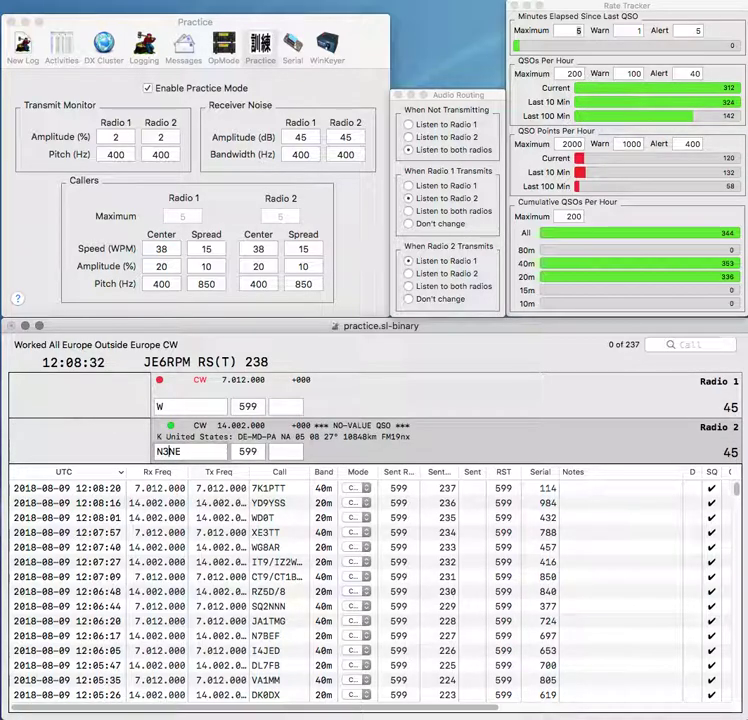
pyautogui.press('Right')
pyautogui.press('Right')
pyautogui.press('BackSpace')
pyautogui.write('T')
pyautogui.press('Return')
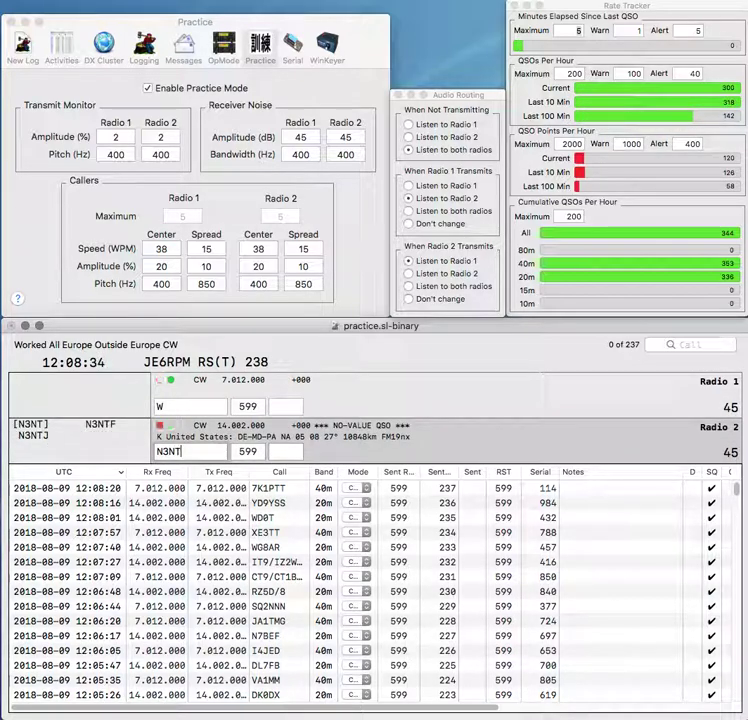
# Step: Complete the Radio 1 callsign as RN9W, and log N3NT with received serial 827 and RN9W with serial 837
pyautogui.write('RN9')
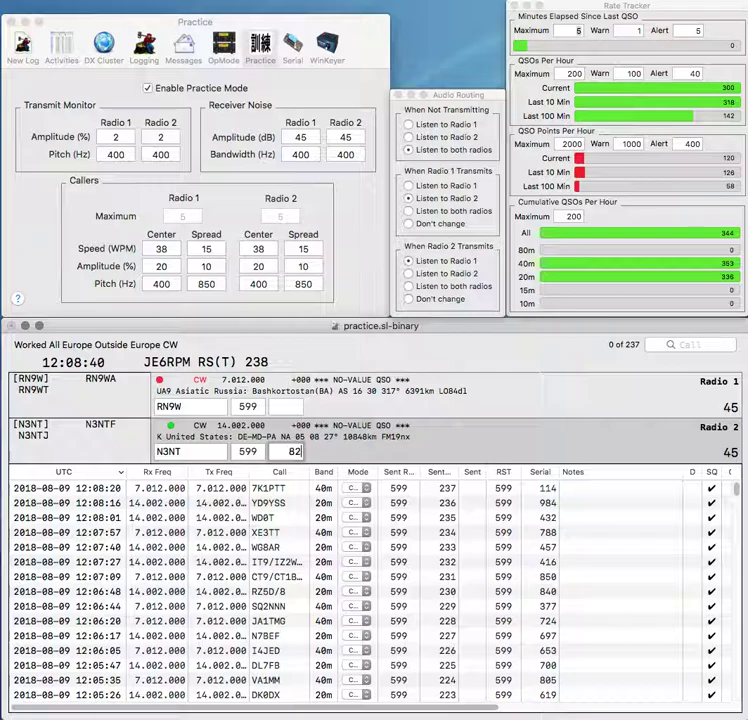
pyautogui.press('Return')
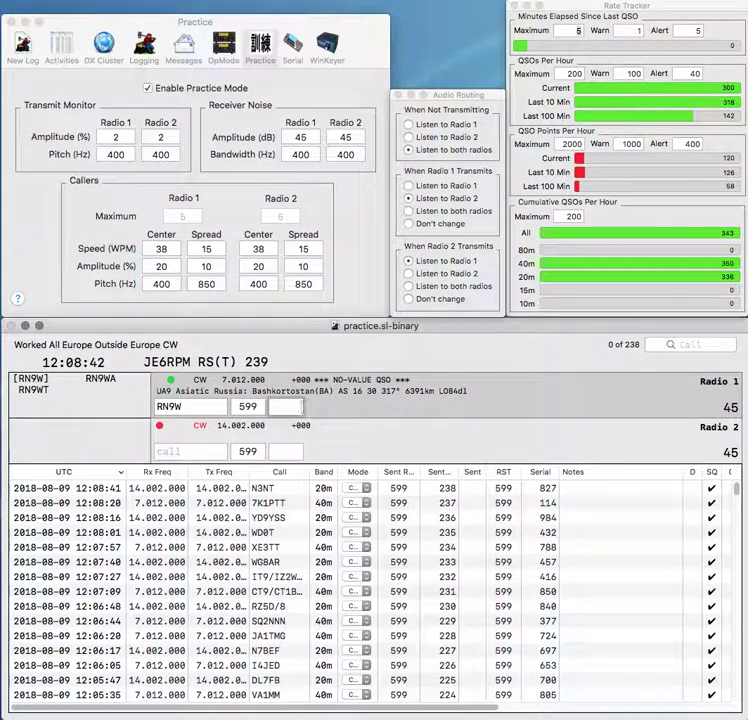
pyautogui.write('837')
pyautogui.press('Return')
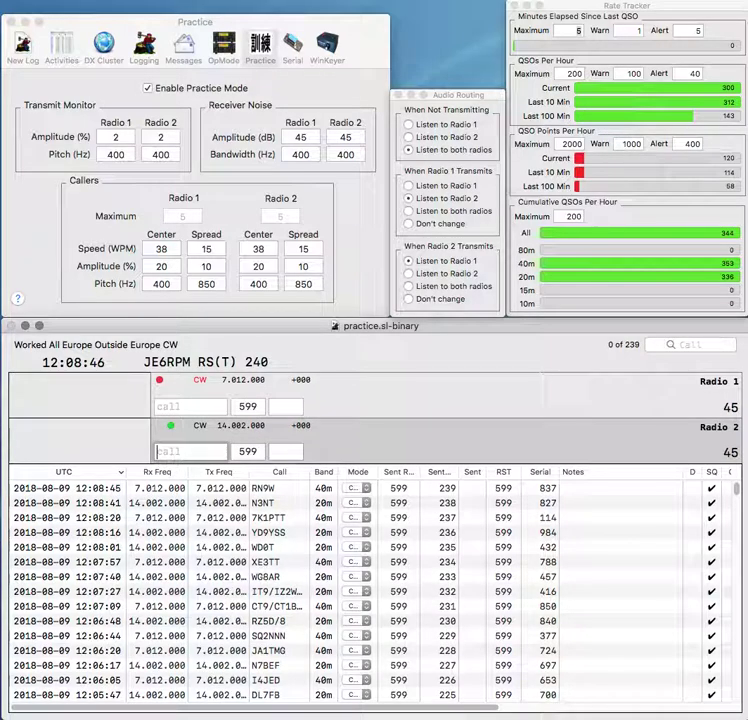
pyautogui.write('B')
pyautogui.write('SM6DO')
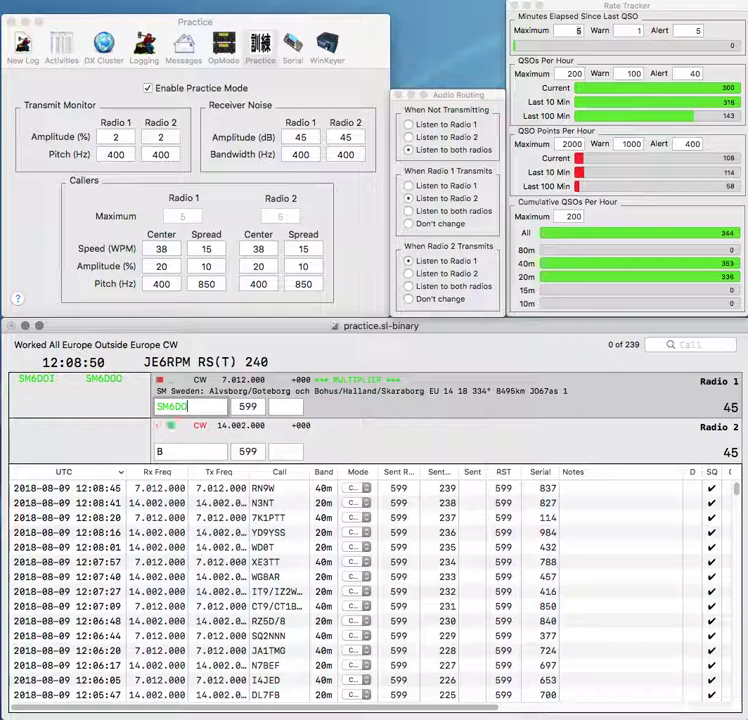
pyautogui.write('I')
pyautogui.press('Return')
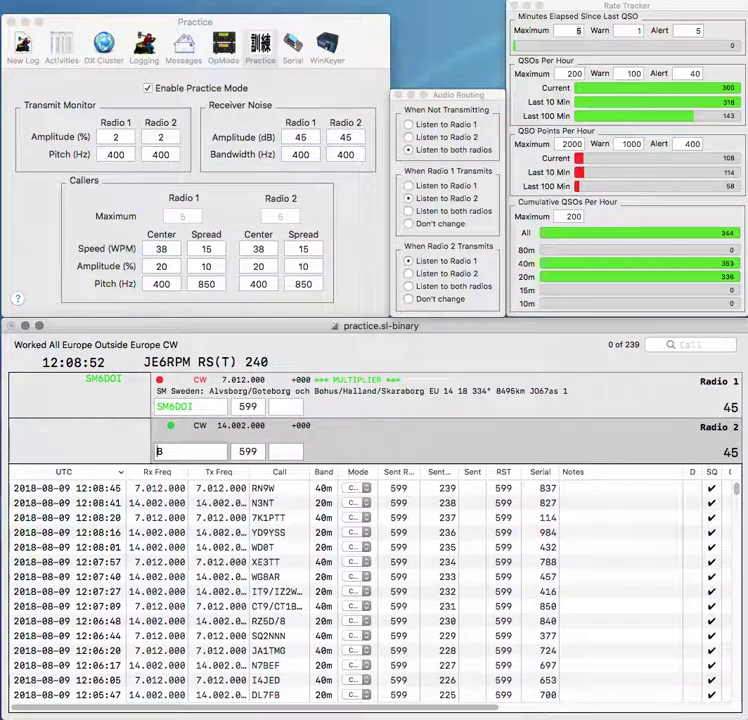
pyautogui.press('Return')
pyautogui.press('space')
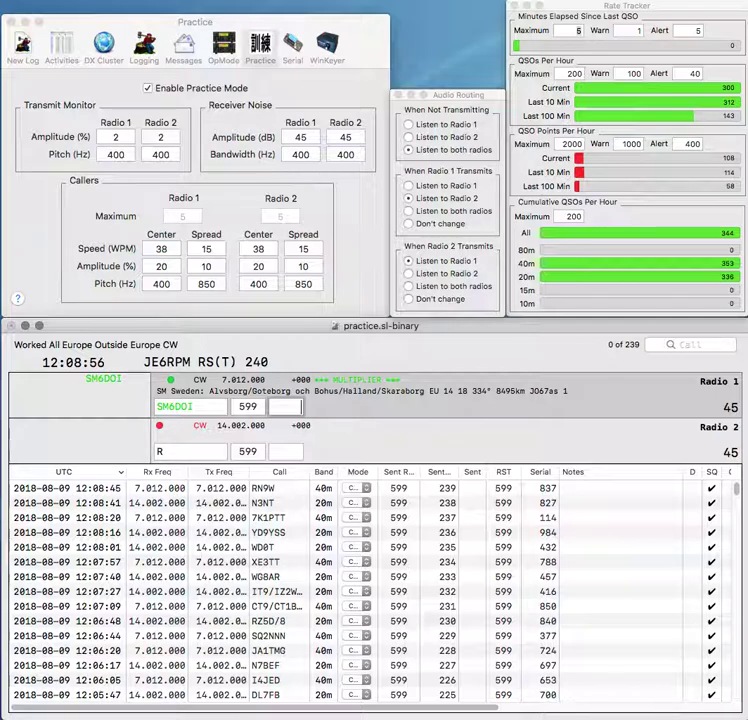
pyautogui.write('885')
pyautogui.press('Return')
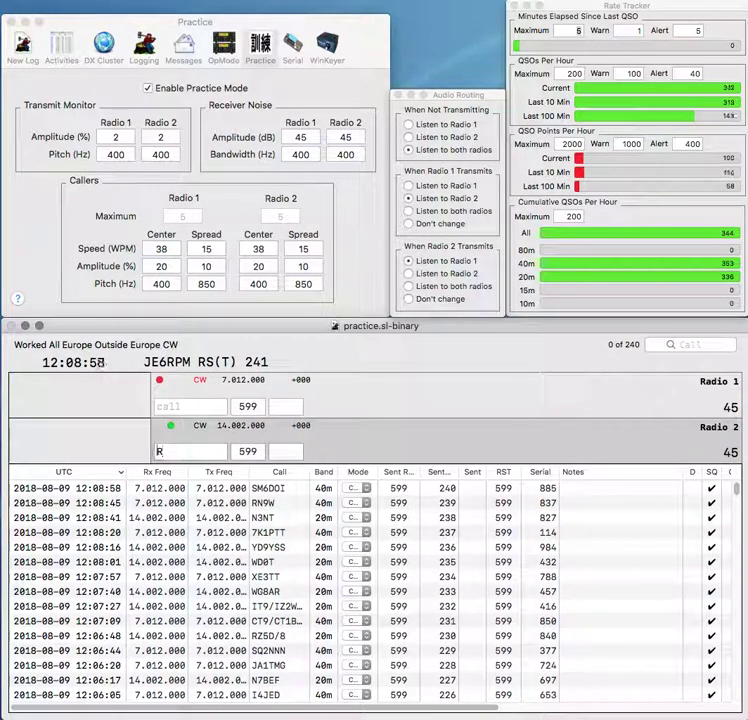
# Step: Enter the partial callsigns RP73 on Radio 2 and ASA on Radio 1, querying both callers
pyautogui.write('RP73')
pyautogui.press('Return')
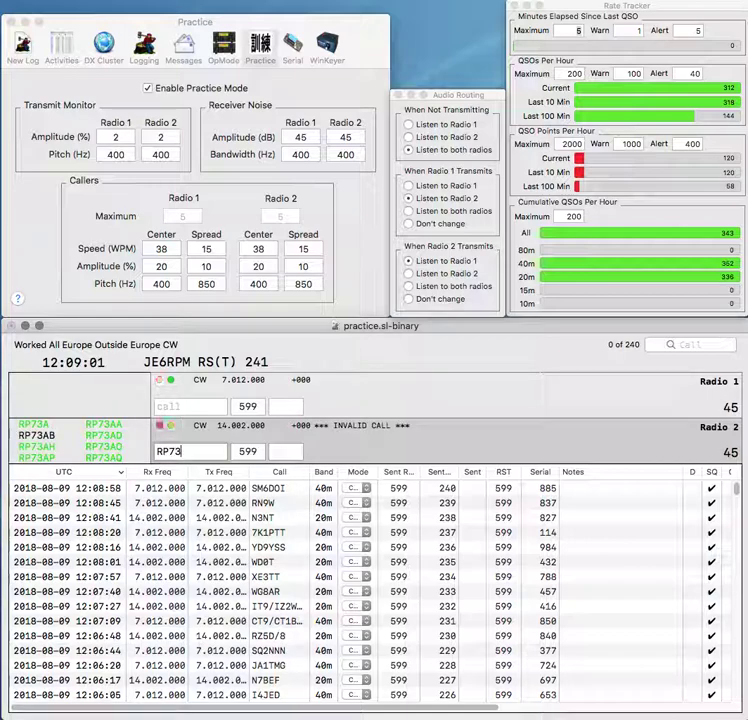
pyautogui.write('ASA')
pyautogui.press('Return')
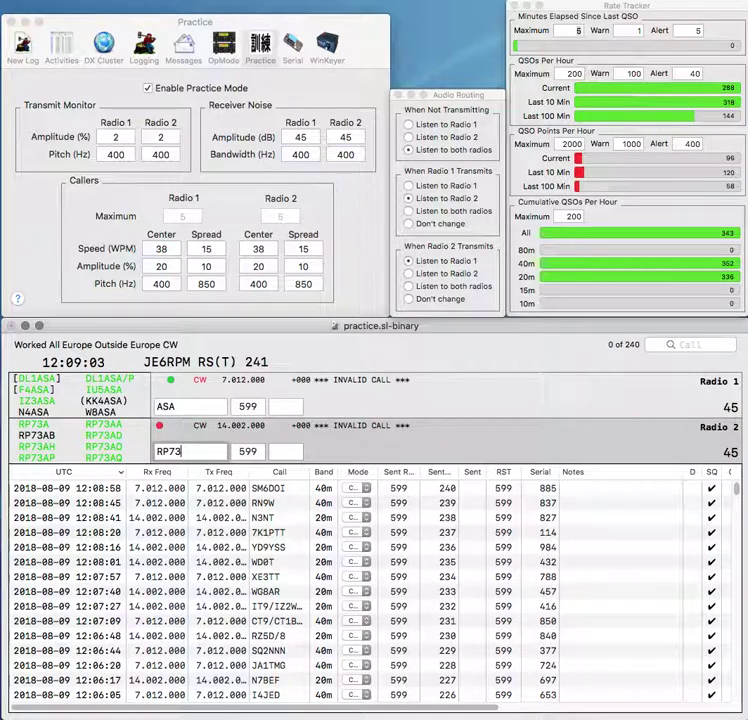
pyautogui.write('PI')
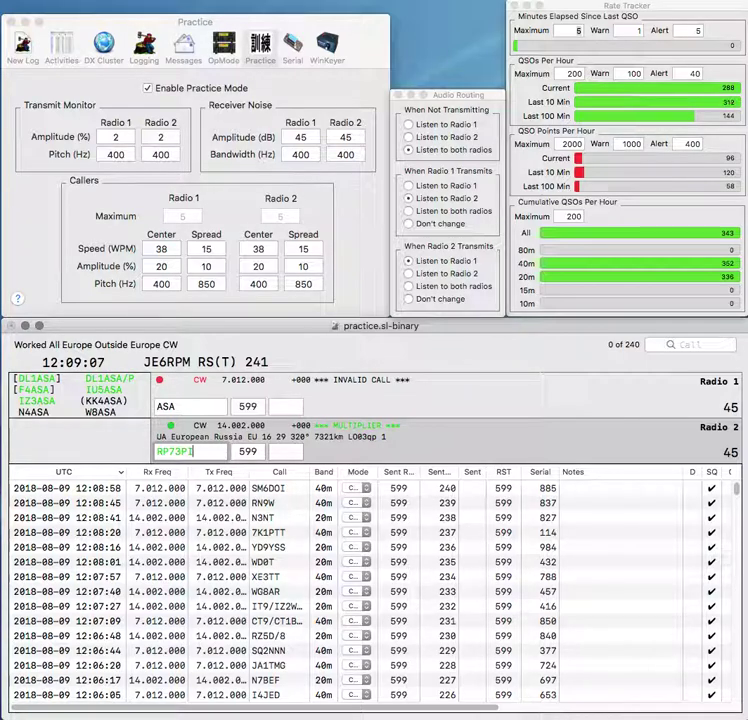
pyautogui.press('BackSpace')
pyautogui.press('Right')
pyautogui.write('B')
pyautogui.press('Return')
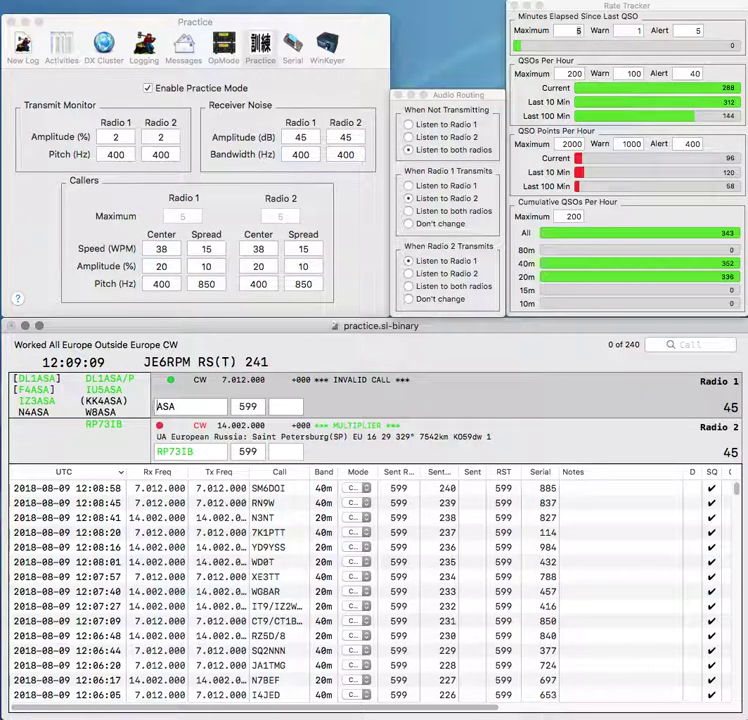
pyautogui.write('N4')
pyautogui.press('Return')
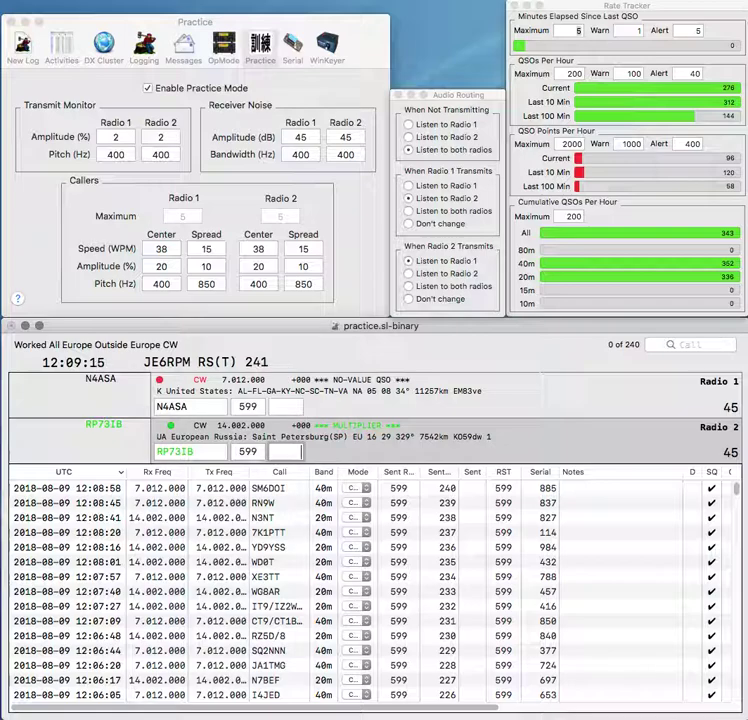
pyautogui.write('584')
pyautogui.press('Return')
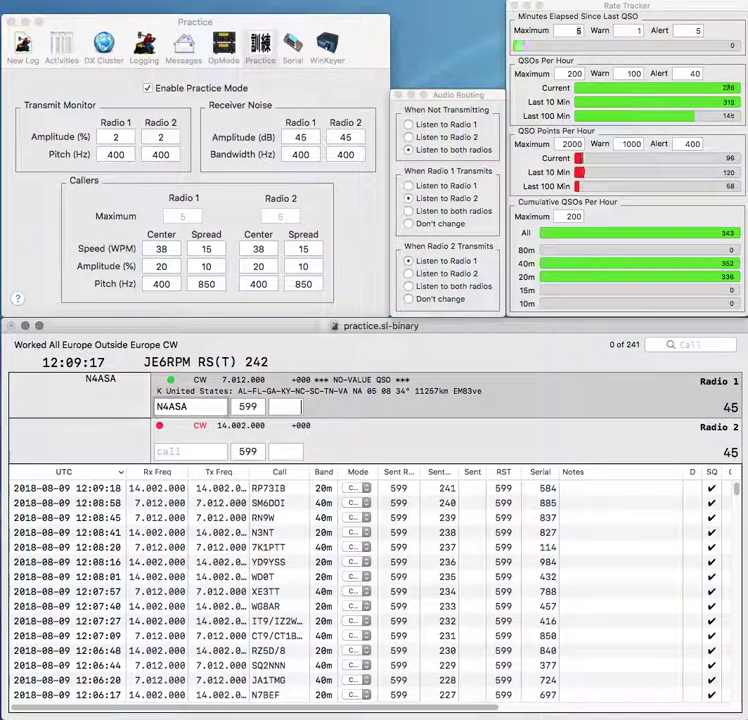
pyautogui.write('91')
pyautogui.press('Return')
# Step: Enter PX2B on Radio 2 and DC8DX on Radio 1, sending both stations the exchange
pyautogui.write('PX2B')
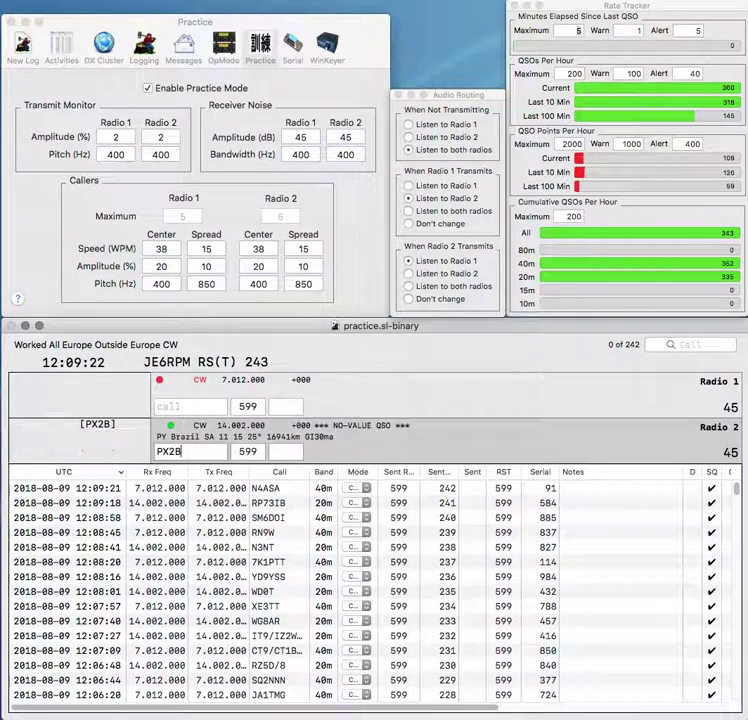
pyautogui.press('Return')
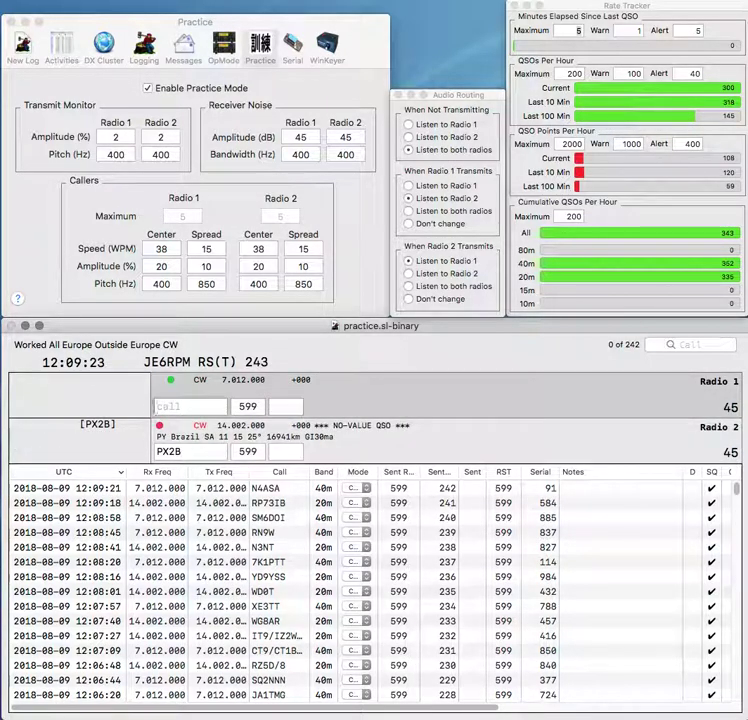
pyautogui.write('DC8DX')
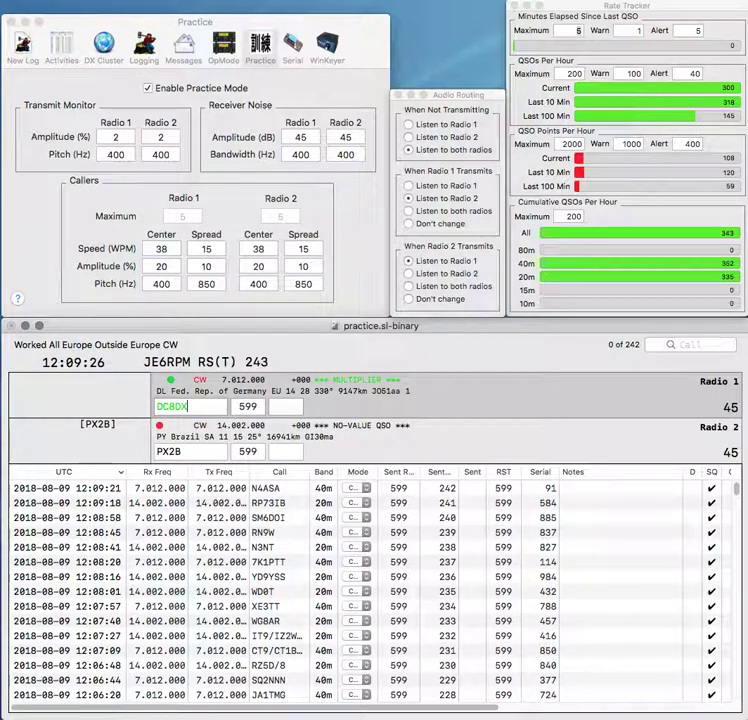
pyautogui.press('Return')
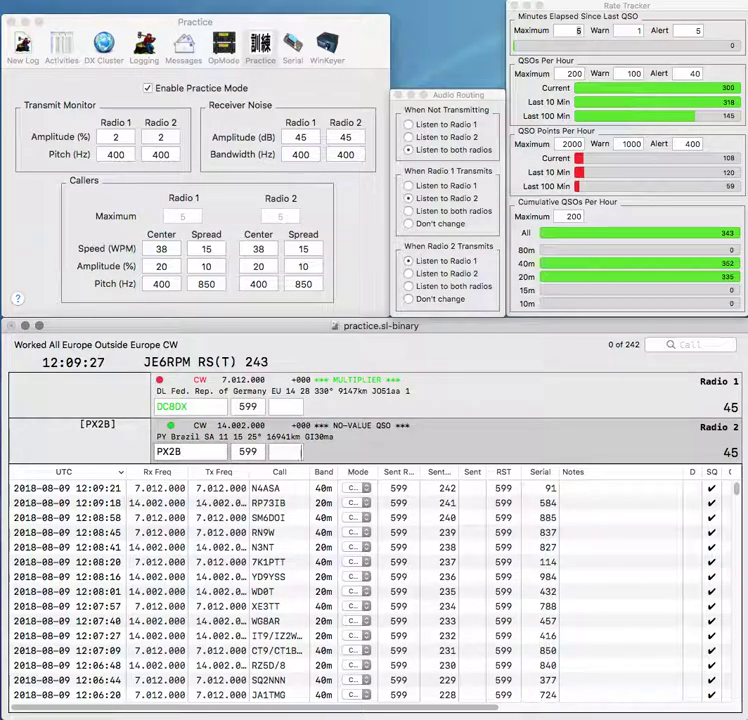
# Step: Log PX2B on Radio 2 with received serial 253 and correct the Radio 1 callsign to DC7DX, resending the exchange
pyautogui.write('253')
pyautogui.press('Return')
pyautogui.press('Return')
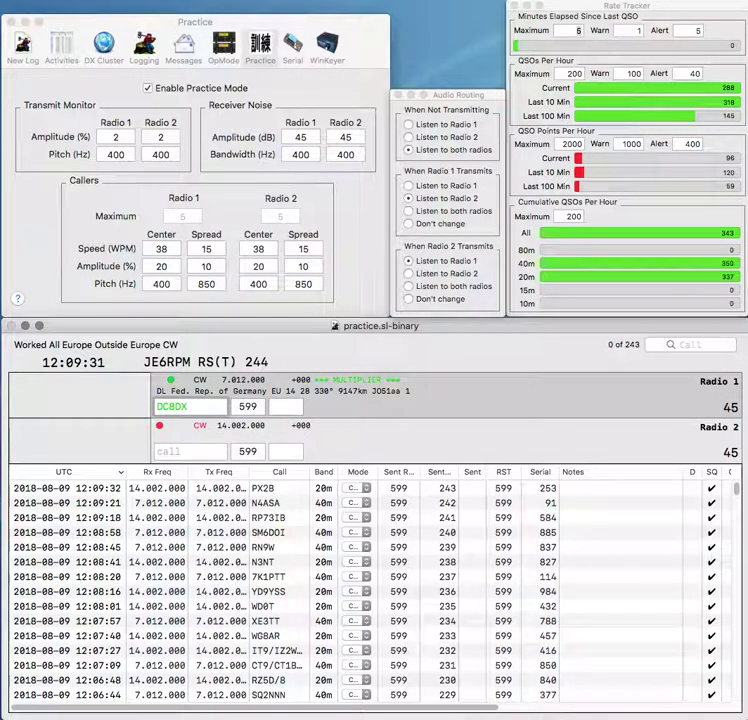
pyautogui.press('Right')
pyautogui.press('Right')
pyautogui.press('BackSpace')
pyautogui.write('7')
pyautogui.press('Return')
# Step: Enter a new caller on Radio 2, trim the callsign to the partial BWO and query it
pyautogui.write('K')
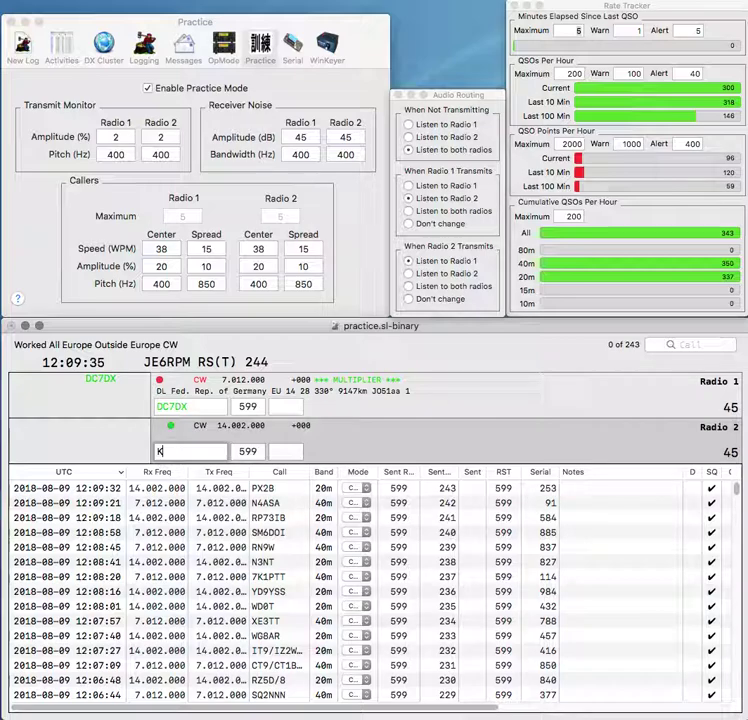
pyautogui.write('IBBWO')
pyautogui.press('Left')
pyautogui.press('Left')
pyautogui.press('Left')
pyautogui.press('BackSpace')
pyautogui.press('BackSpace')
pyautogui.press('BackSpace')
pyautogui.press('Return')
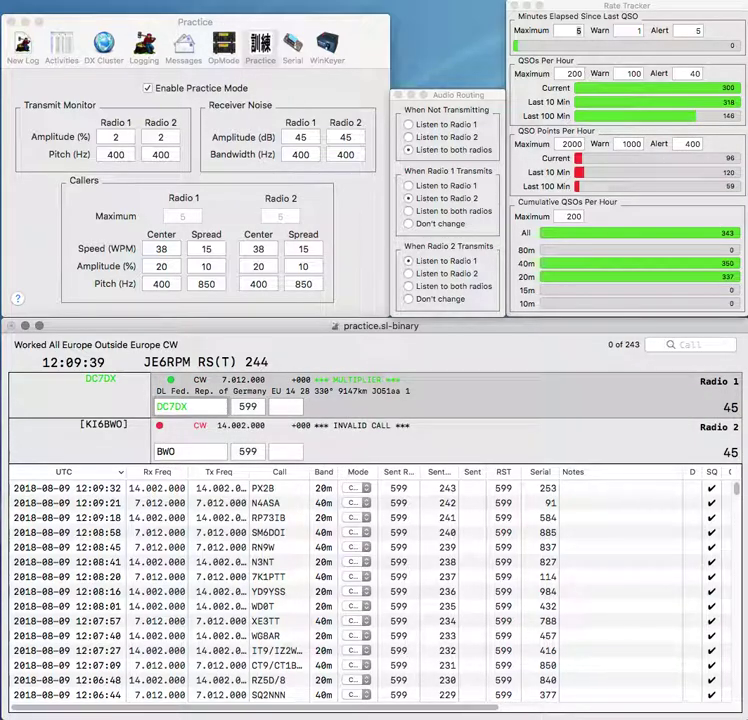
pyautogui.write('85')
pyautogui.press('Return')
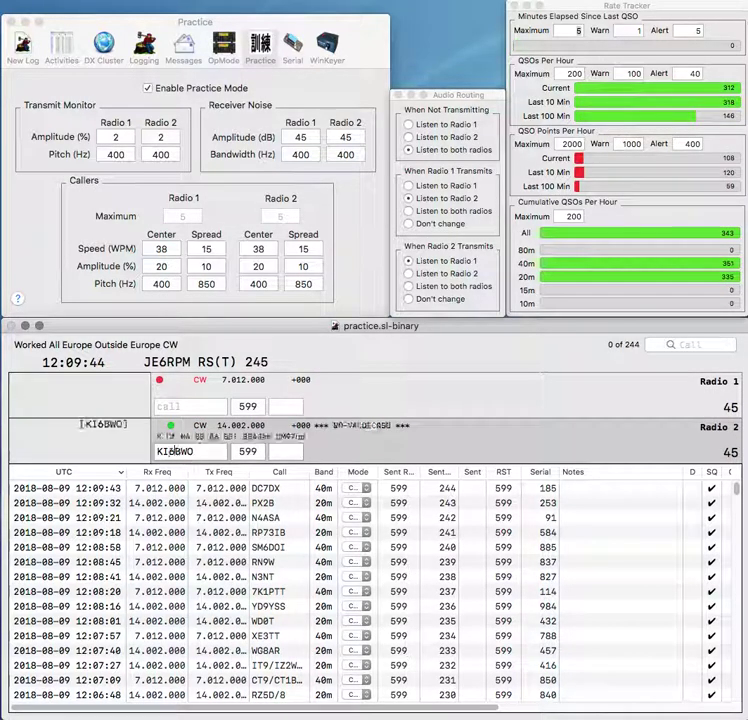
pyautogui.press('Return')
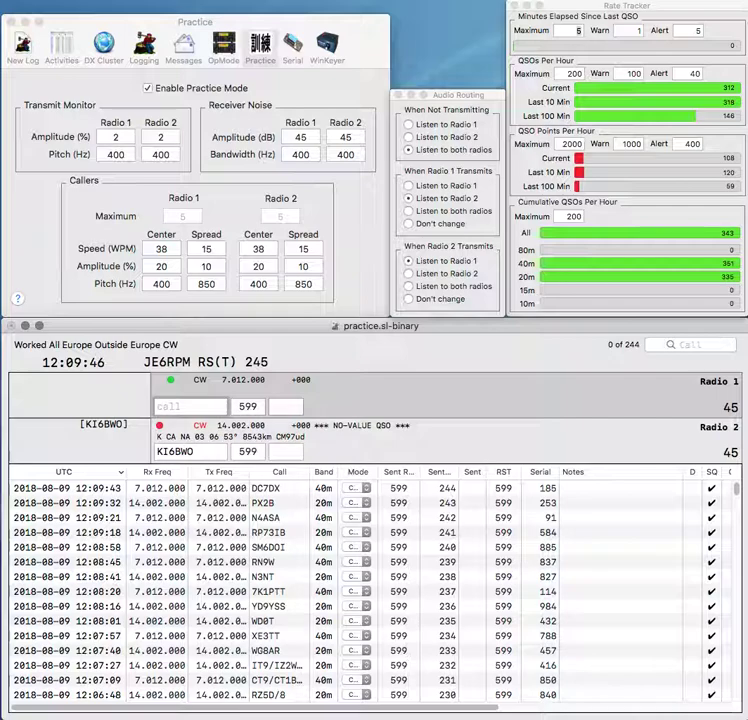
pyautogui.write('F5DJL')
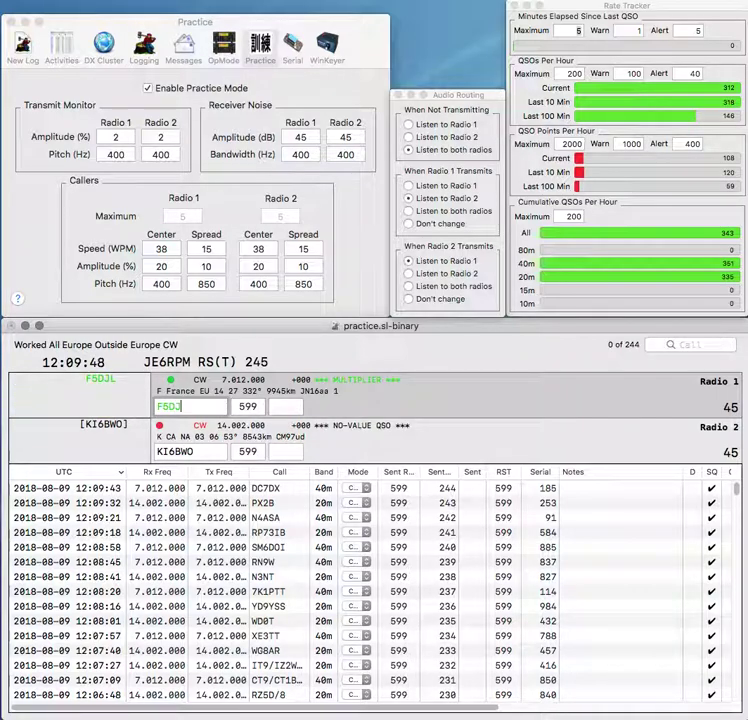
pyautogui.press('Return')
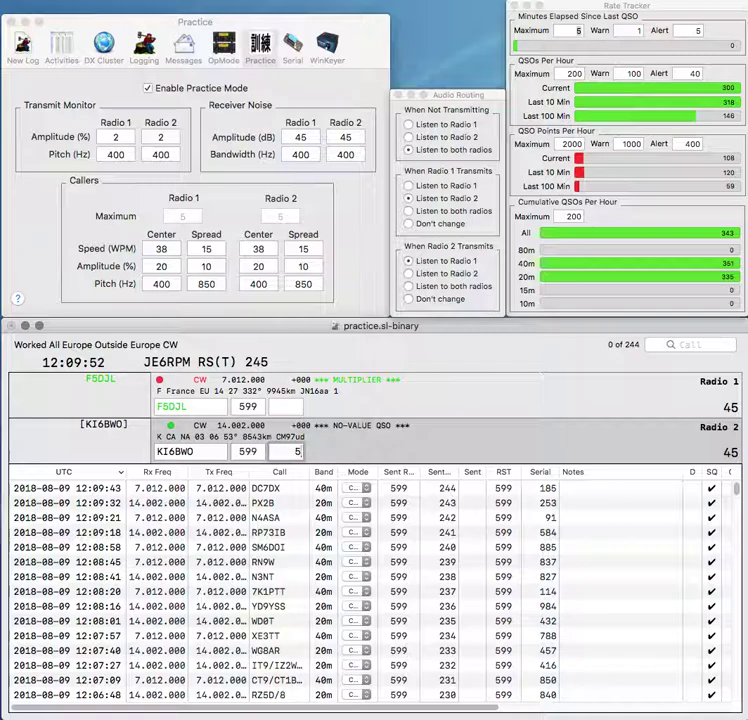
pyautogui.press('Return')
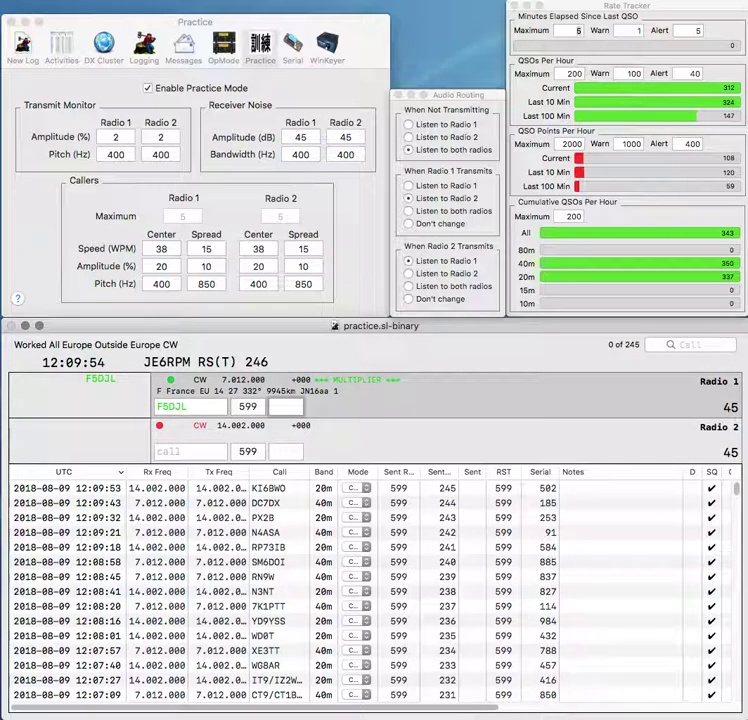
pyautogui.press('Return')
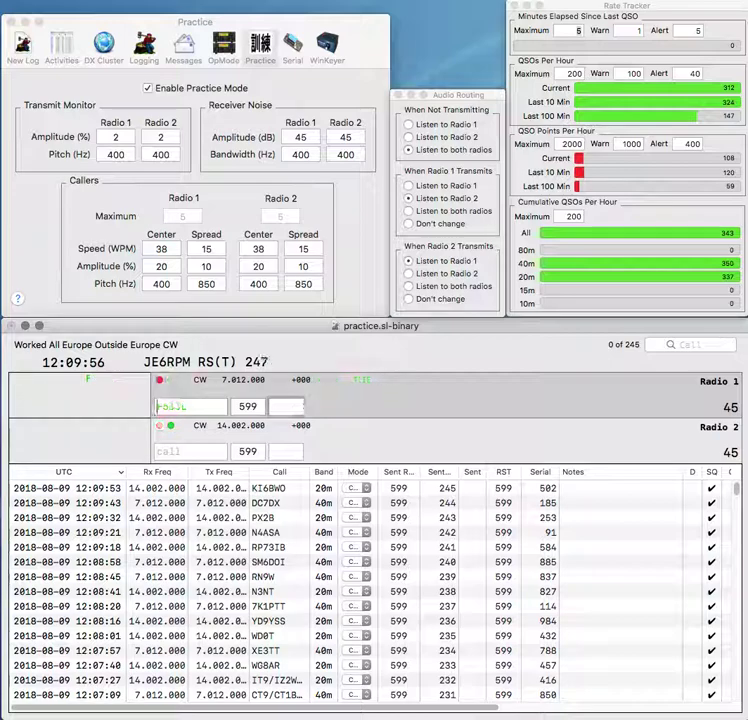
pyautogui.write('K3S')
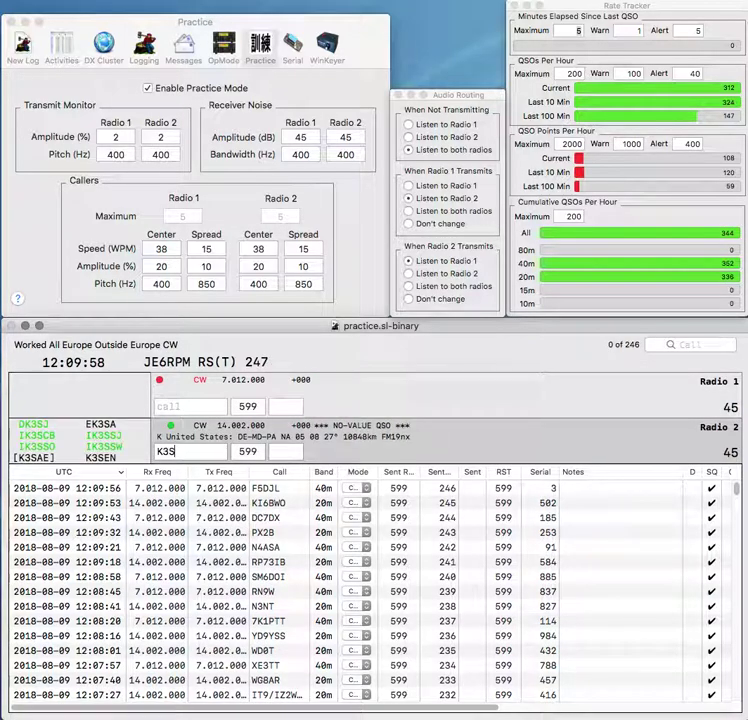
pyautogui.write('VW2JV')
pyautogui.press('Return')
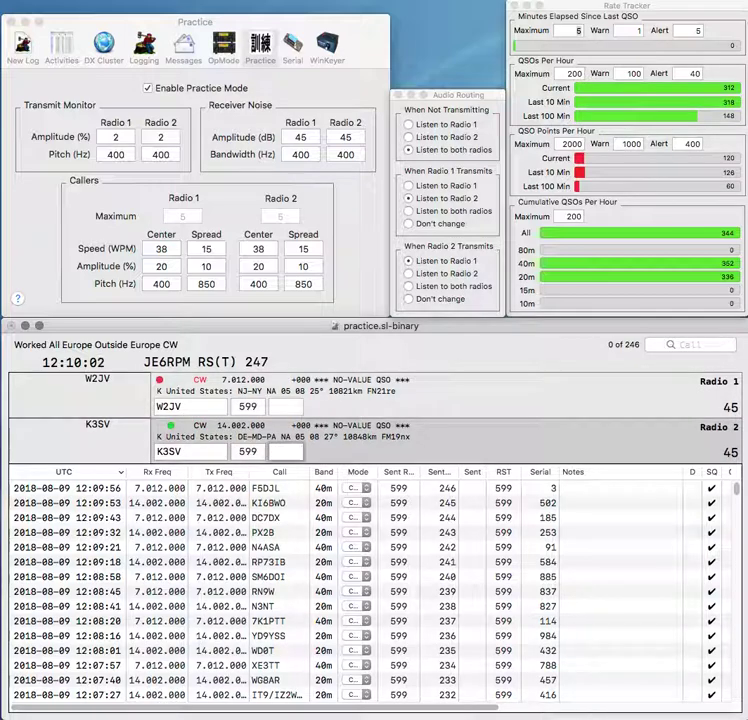
pyautogui.write('1')
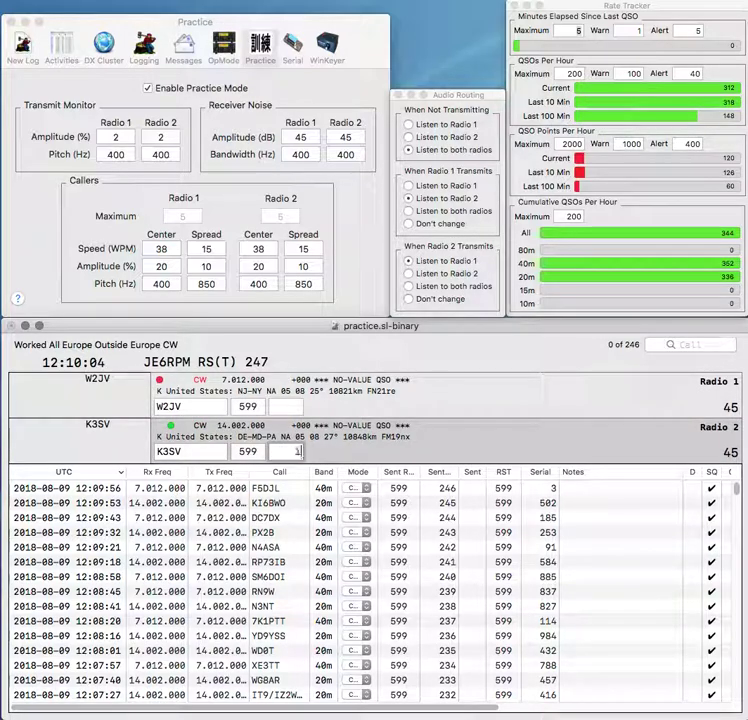
pyautogui.write('46')
pyautogui.press('Return')
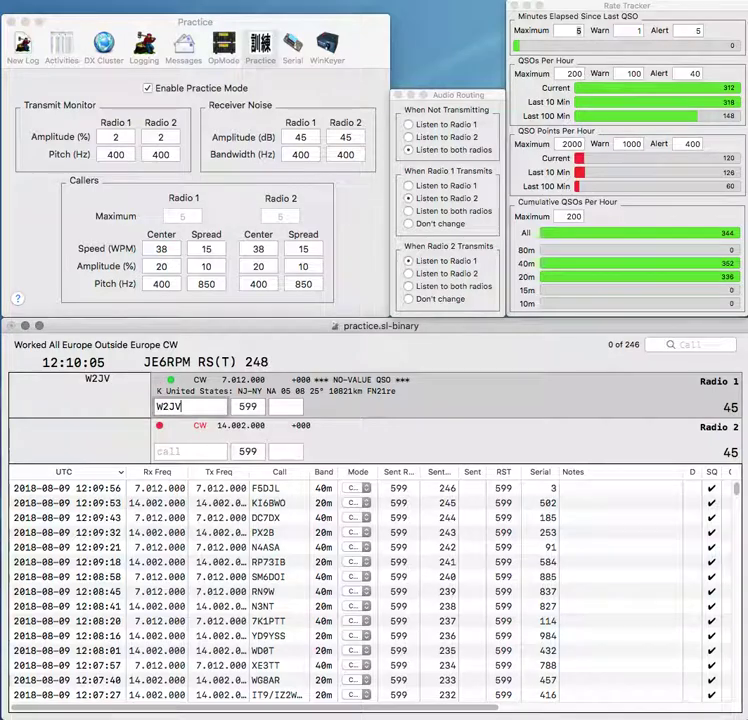
pyautogui.press('Tab')
pyautogui.write('774')
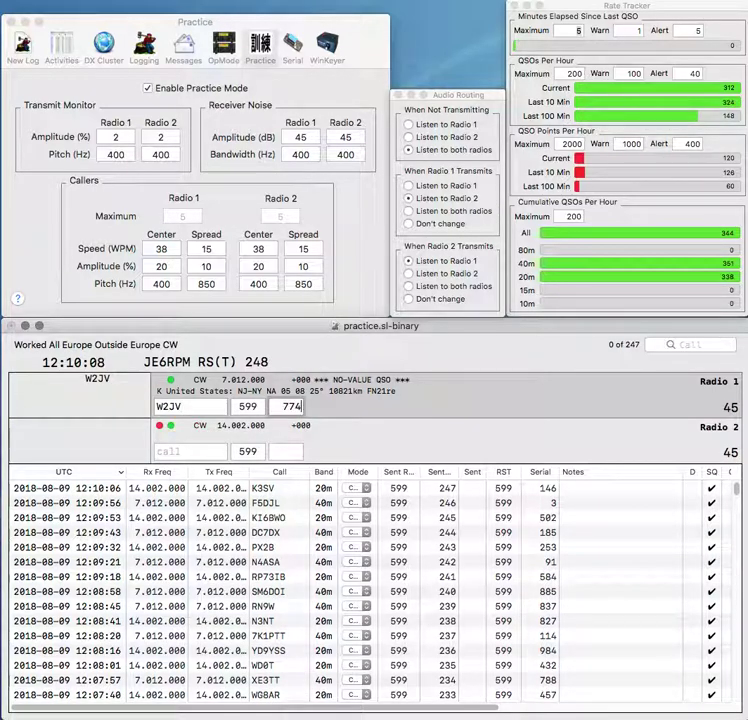
pyautogui.press('Return')
# Step: Enter JF3EIG on Radio 2 and UX5UO on Radio 1, sending the exchange to each
pyautogui.write('JF')
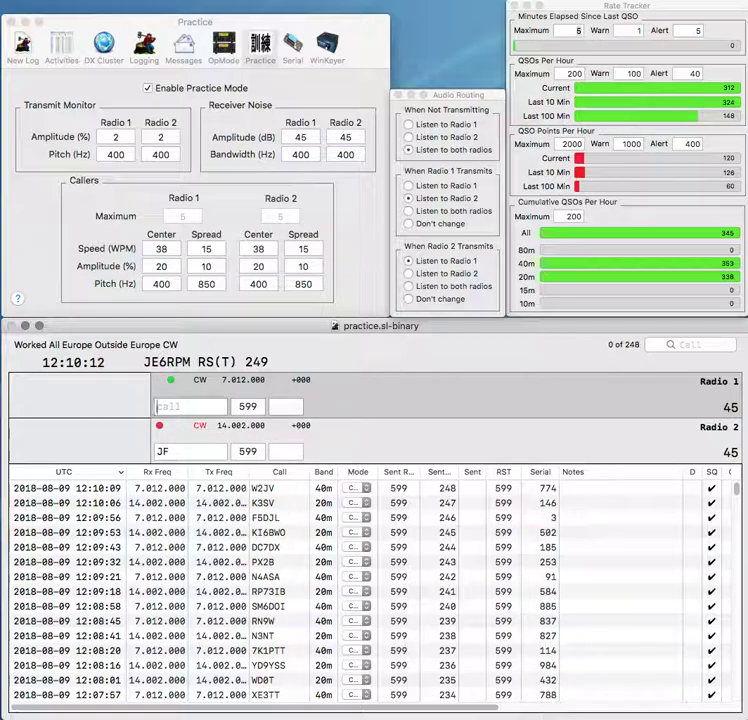
pyautogui.write('UX5UO')
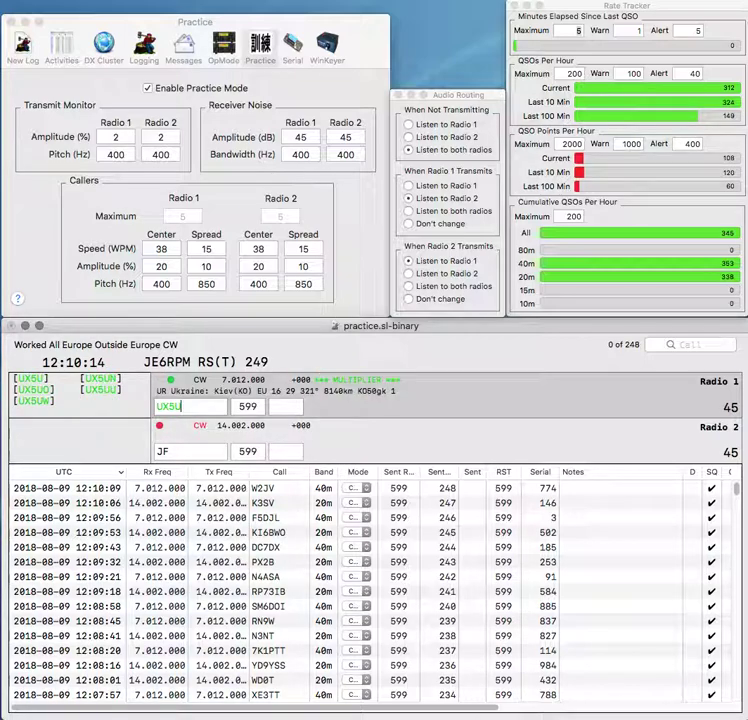
pyautogui.press('Return')
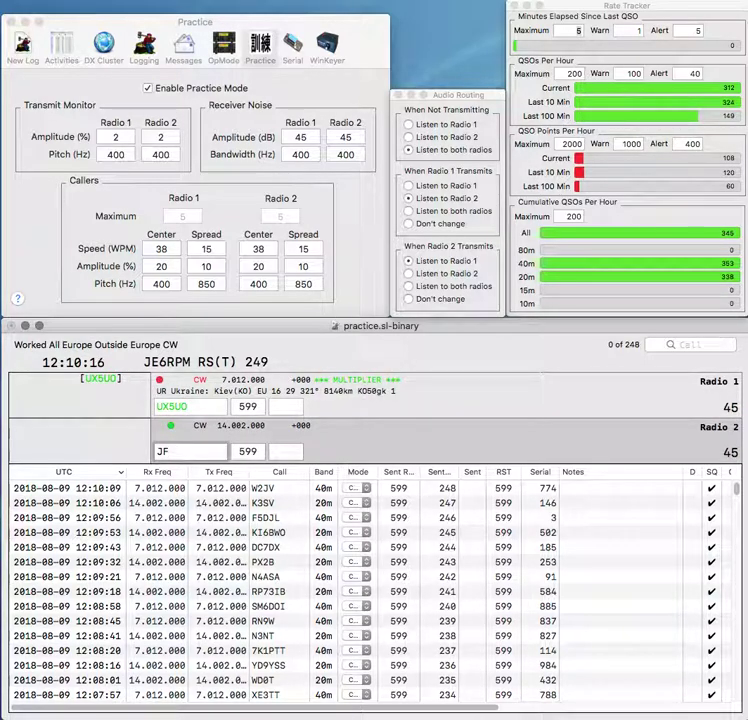
pyautogui.write('3EI')
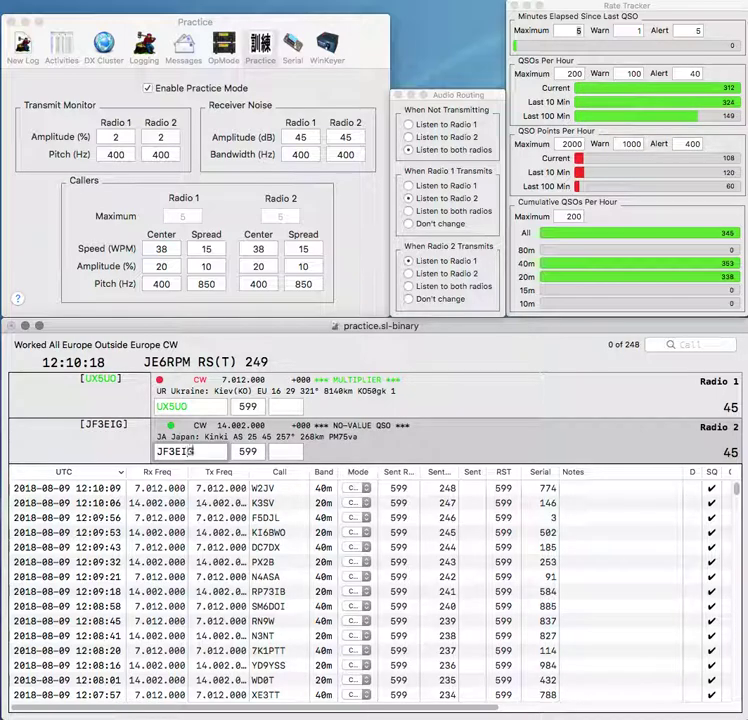
pyautogui.write('G')
pyautogui.press('Return')
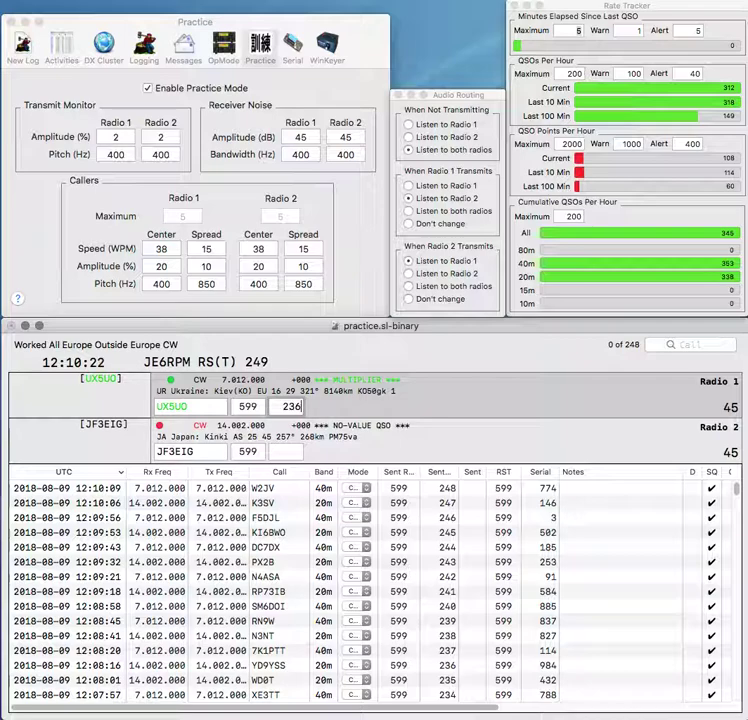
pyautogui.press('Return')
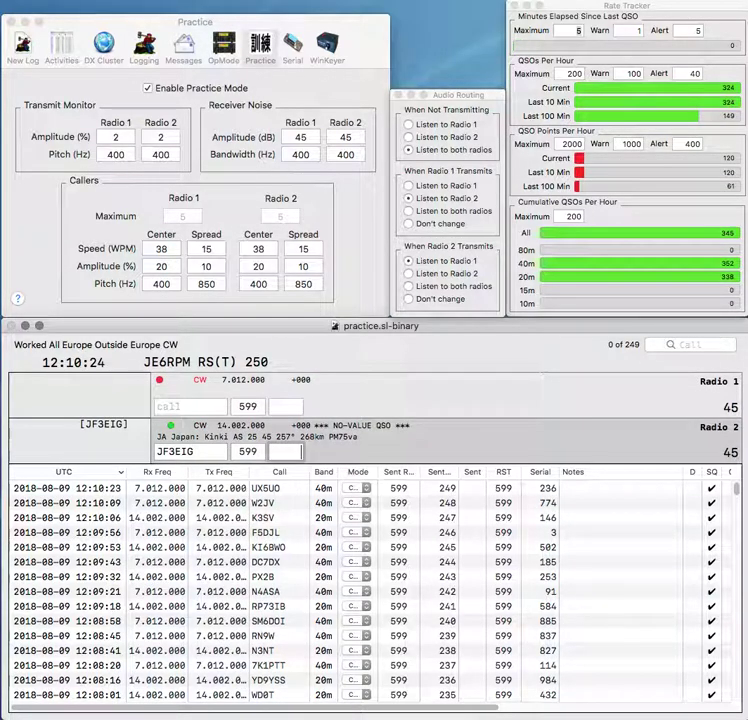
pyautogui.write('545')
pyautogui.press('Return')
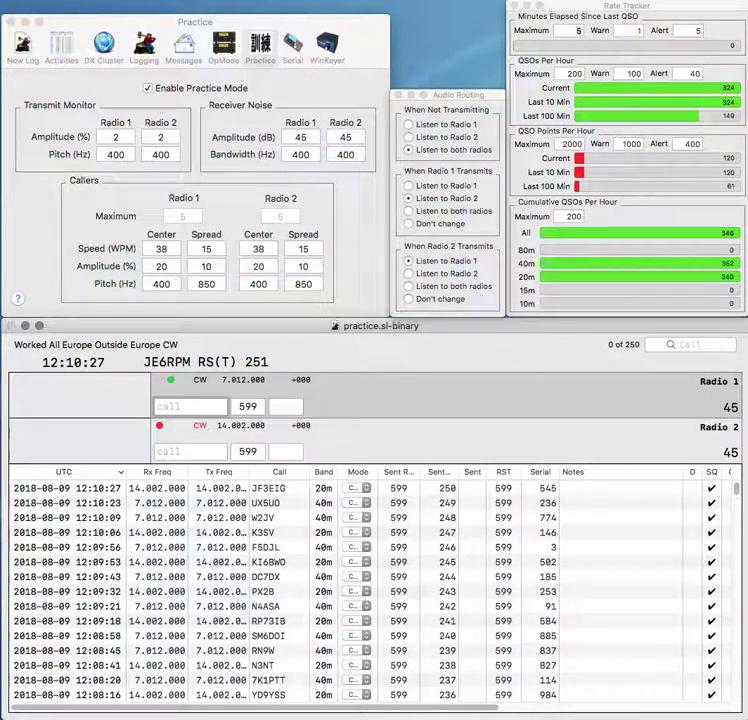
# Step: Enter the next callers, K6DB on Radio 2 and KC8JNL on Radio 1, sending the Radio 1 exchange
pyautogui.press('Return')
pyautogui.press('\\')
pyautogui.write('K6DB')
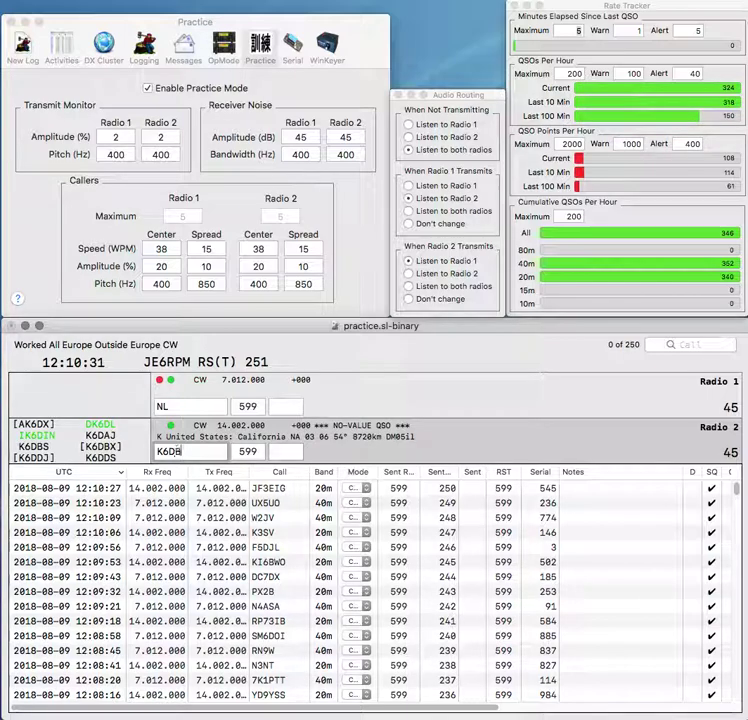
pyautogui.write('8J')
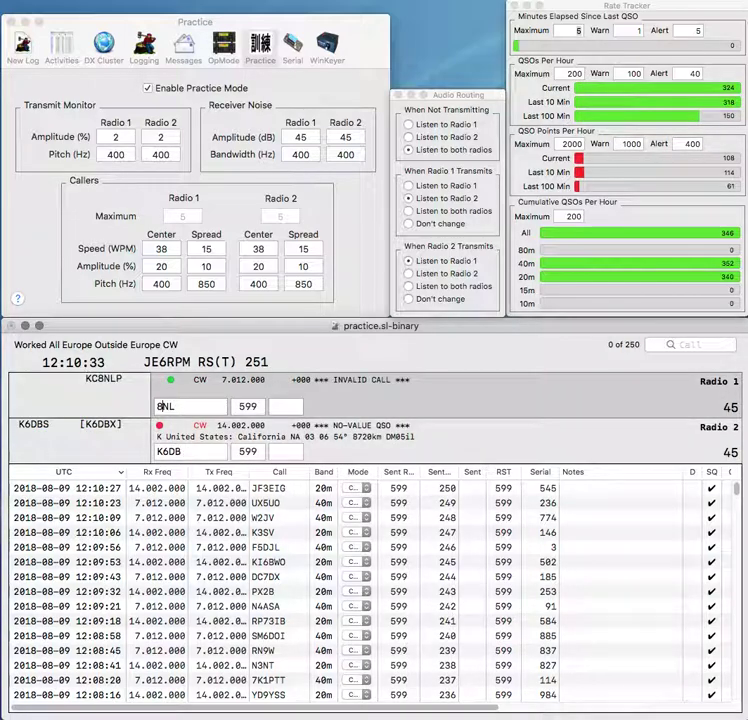
pyautogui.press('Home')
pyautogui.write('KC')
pyautogui.press('Return')
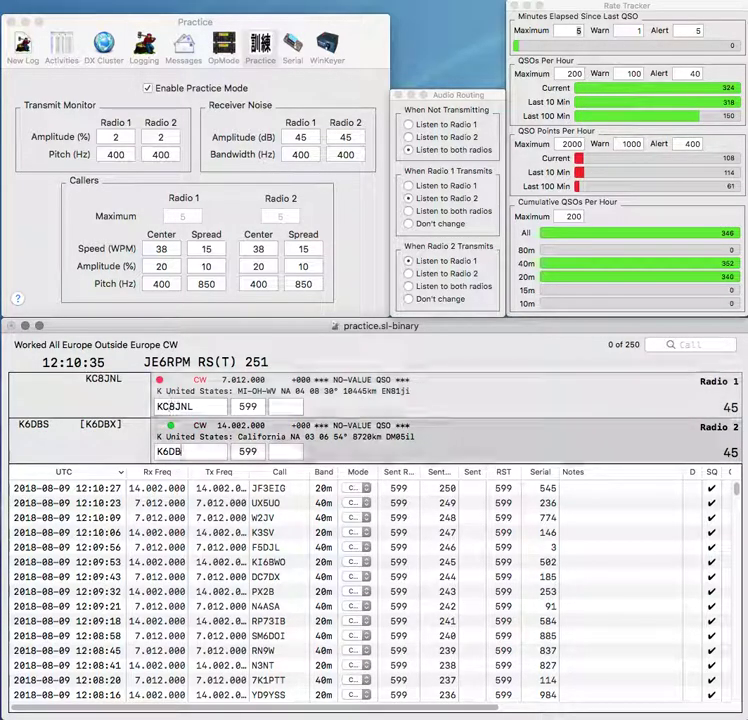
# Step: Correct the Radio 2 callsign to K5DB and send the exchange
pyautogui.press('Left')
pyautogui.press('Left')
pyautogui.press('BackSpace')
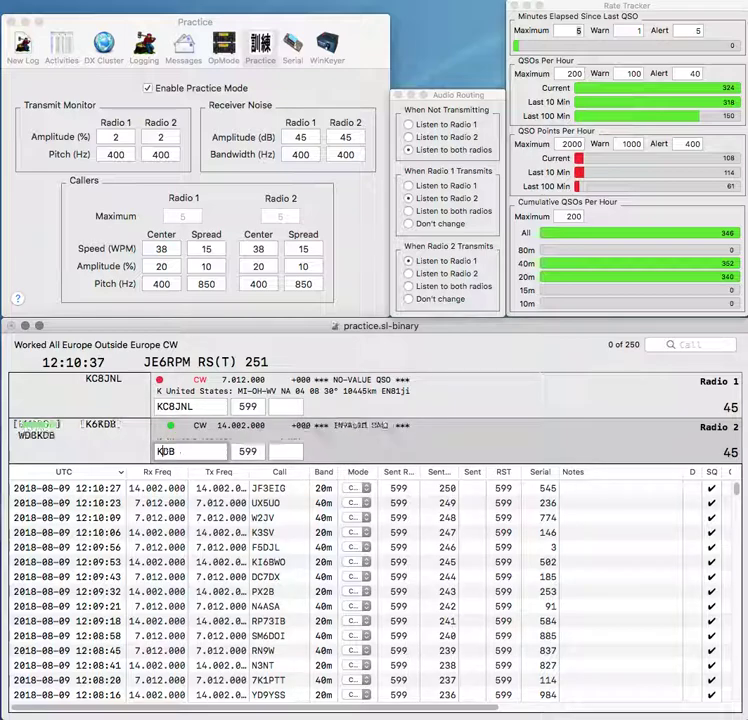
pyautogui.write('5')
pyautogui.press('Return')
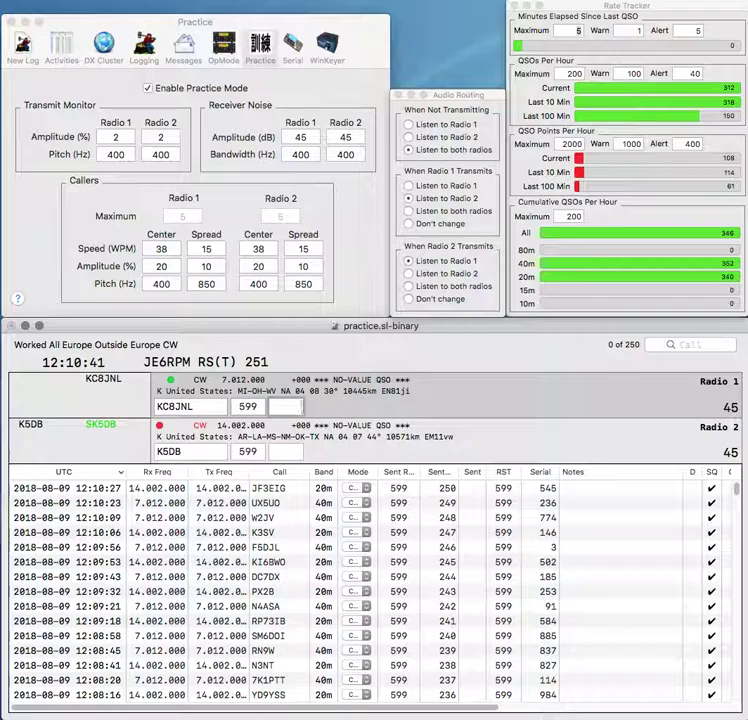
pyautogui.write('516')
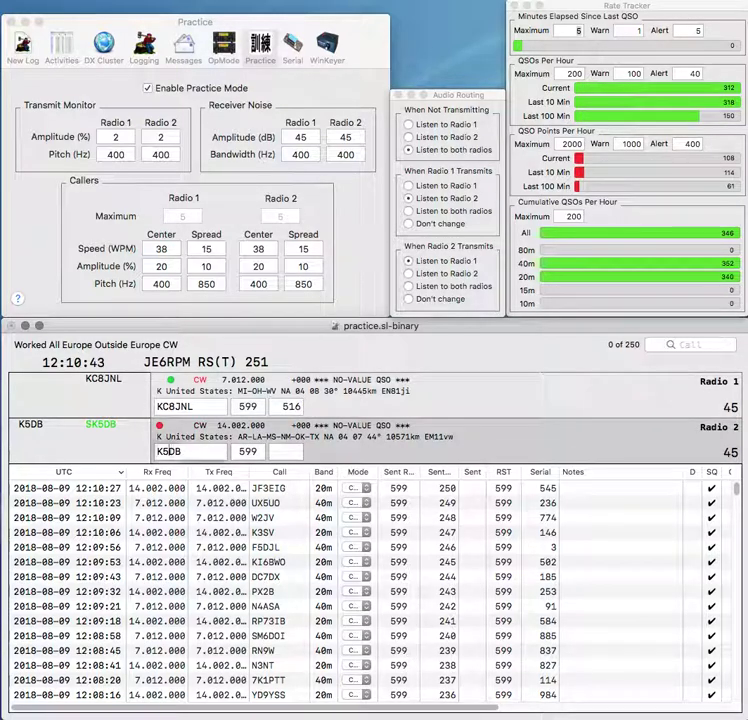
pyautogui.press('Return')
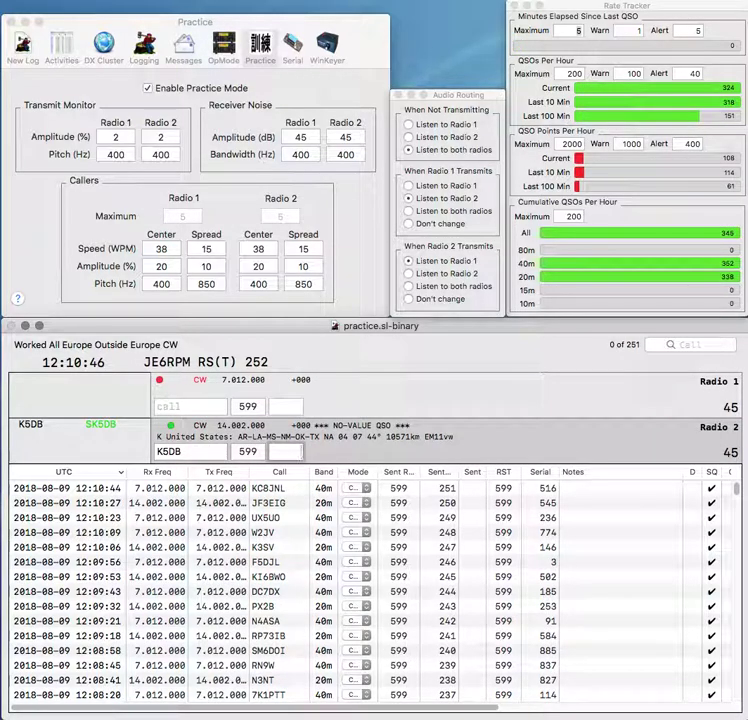
pyautogui.write('349')
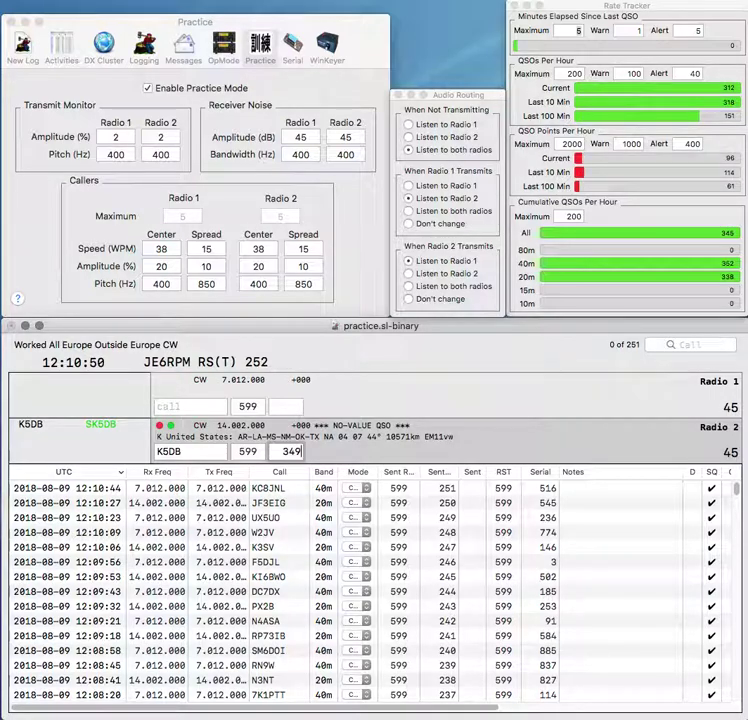
pyautogui.press('Tab')
pyautogui.press('Return')
pyautogui.press('Tab')
pyautogui.press('Tab')
pyautogui.press('Tab')
pyautogui.press('Return')
pyautogui.press('Tab')
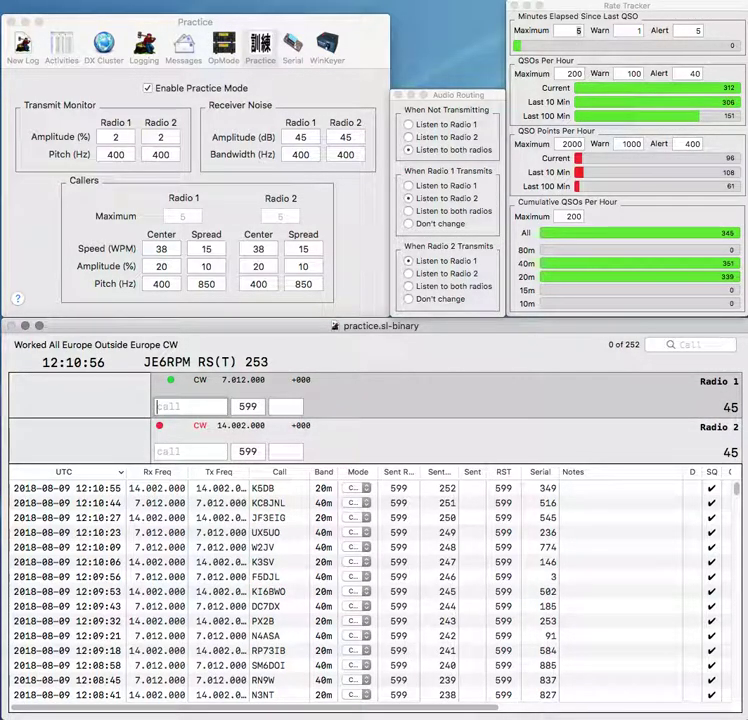
pyautogui.press('\\')
pyautogui.write('AC7NK')
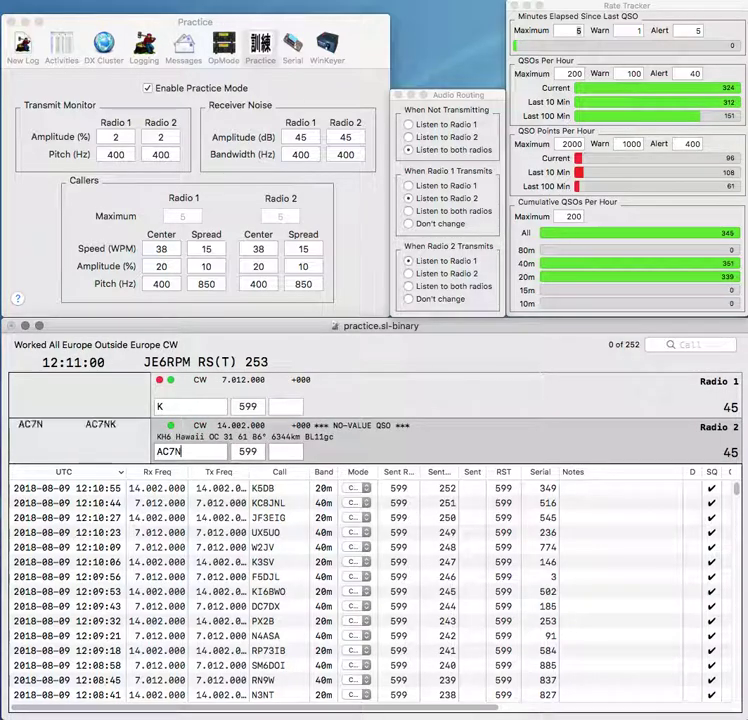
pyautogui.write('K4A')
pyautogui.press('BackSpace')
pyautogui.write('P')
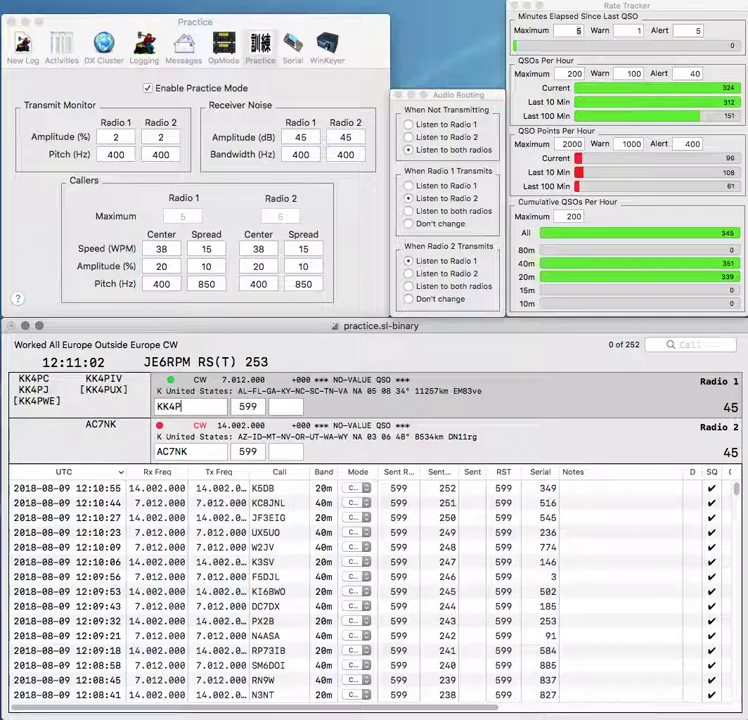
pyautogui.write('L')
pyautogui.press('BackSpace')
pyautogui.write('S')
pyautogui.write('L')
pyautogui.write('77')
pyautogui.write('9')
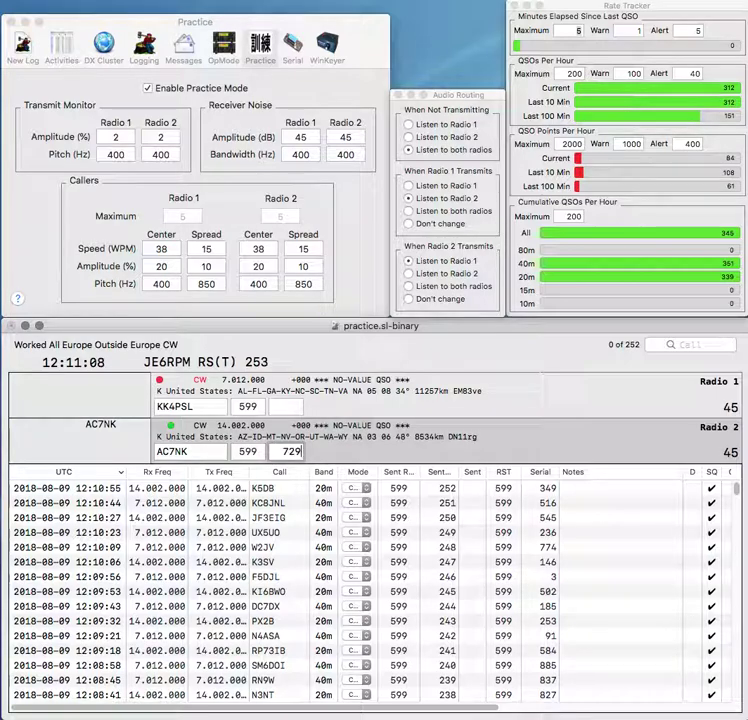
pyautogui.press('Return')
pyautogui.press('Left')
pyautogui.press('BackSpace')
pyautogui.write('H')
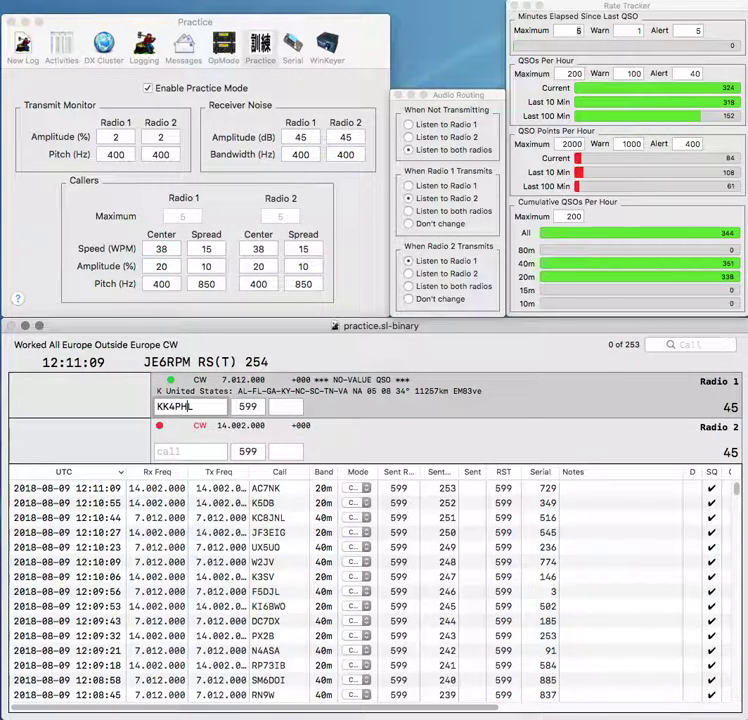
pyautogui.press('Left')
pyautogui.press('Left')
pyautogui.press('BackSpace')
pyautogui.write('5')
pyautogui.press('Right')
pyautogui.press('Right')
pyautogui.press('BackSpace')
pyautogui.press('\\')
pyautogui.press('Return')
pyautogui.press('Return')
pyautogui.write('N4ARO')
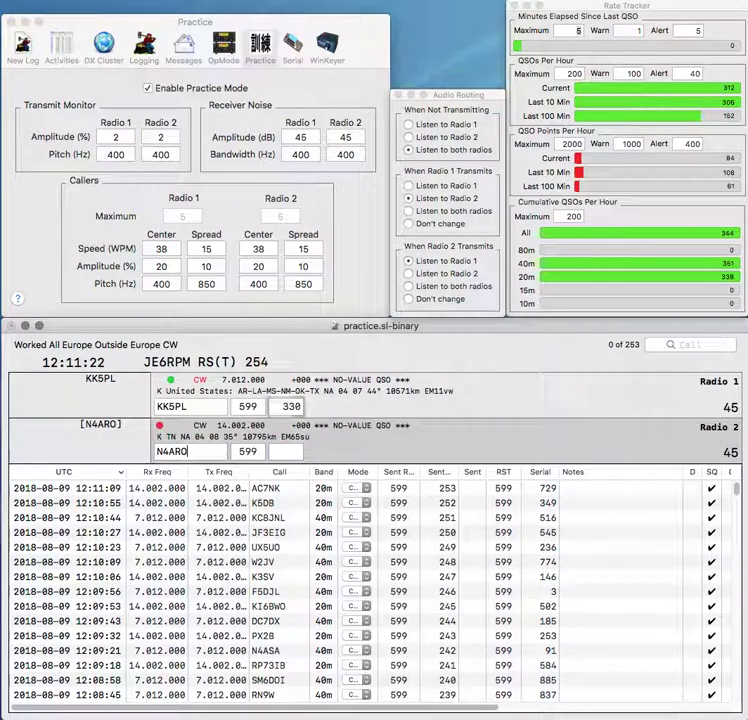
pyautogui.press('Return')
pyautogui.press('space')
pyautogui.write('93')
pyautogui.press('Return')
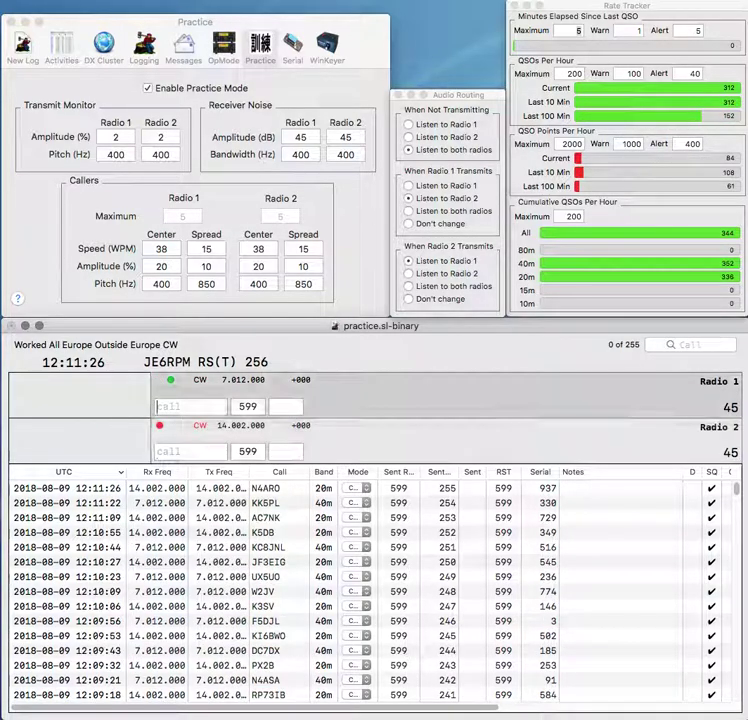
pyautogui.write('VE3OV')
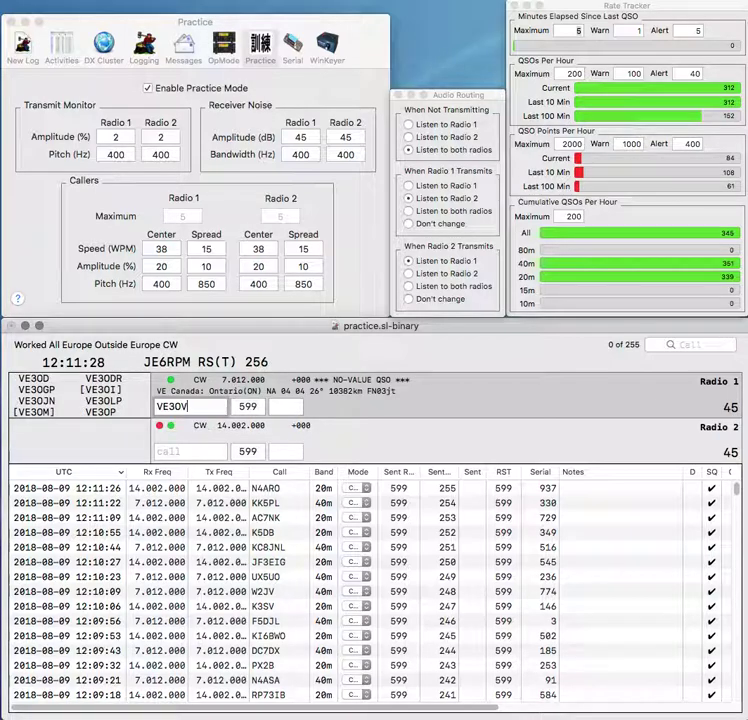
pyautogui.press('Return')
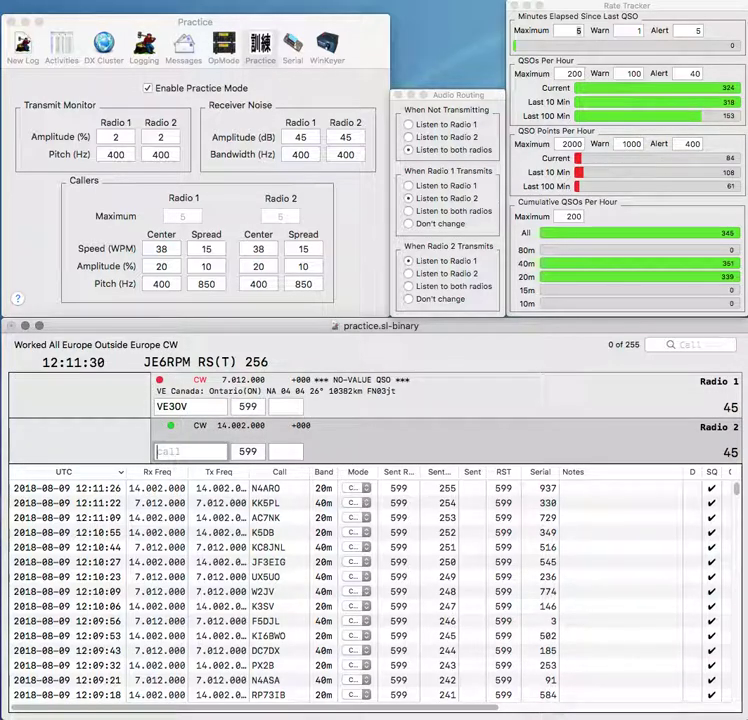
pyautogui.write('P')
pyautogui.press('Return')
pyautogui.press('BackSpace')
pyautogui.write('Z')
pyautogui.press('BackSpace')
pyautogui.write('U')
pyautogui.press('Return')
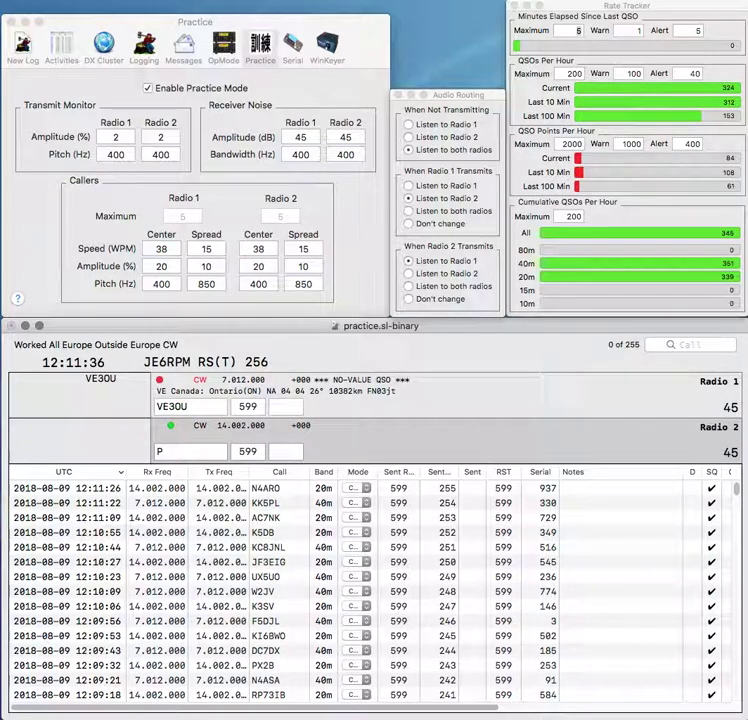
pyautogui.write('PYFF')
pyautogui.press('Home')
pyautogui.press('Delete')
pyautogui.press('Return')
pyautogui.press('space')
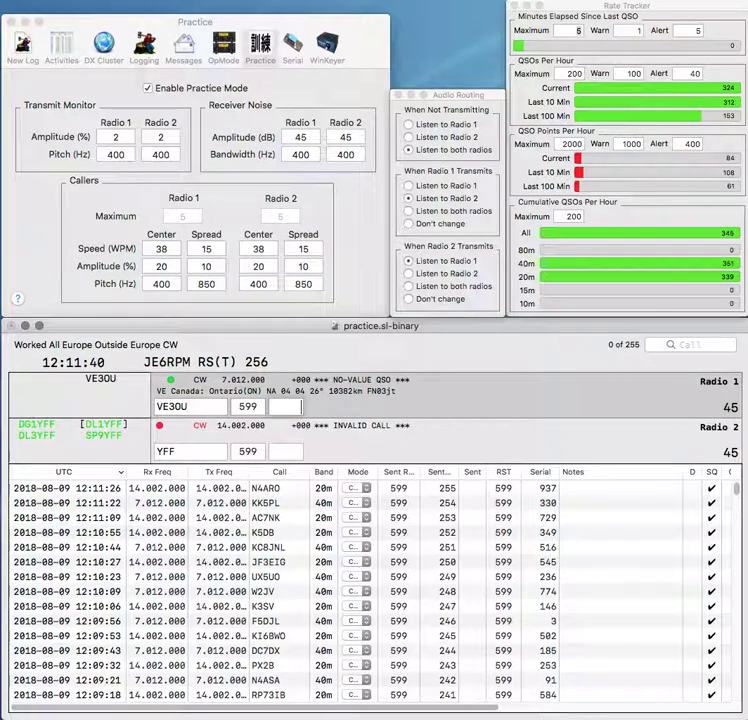
pyautogui.write('70')
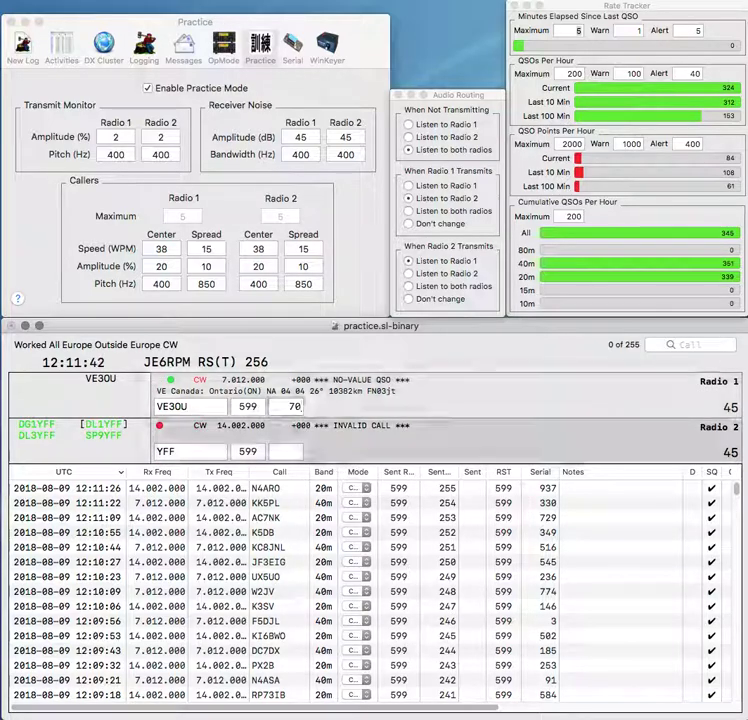
pyautogui.press('Return')
pyautogui.write('SP9')
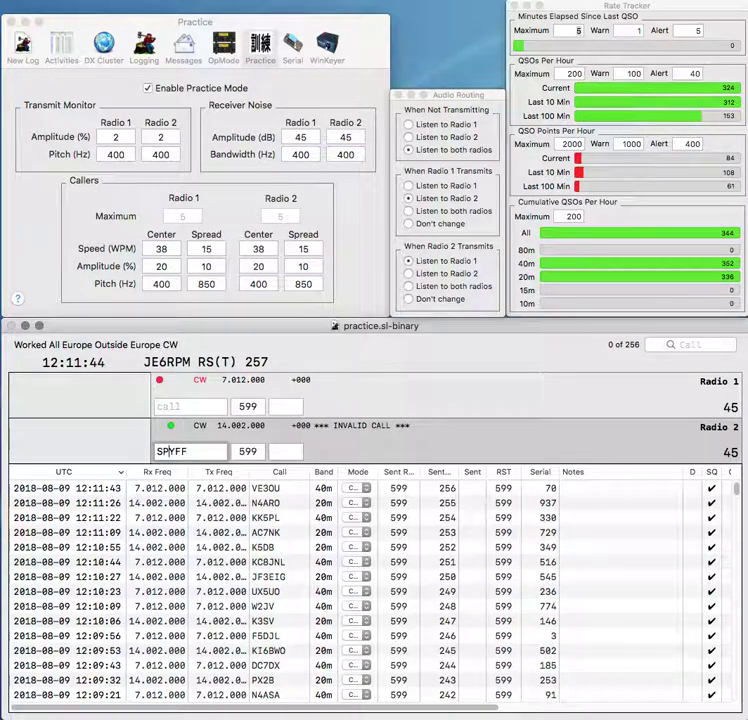
pyautogui.press('Return')
pyautogui.write('KD8')
pyautogui.press('Return')
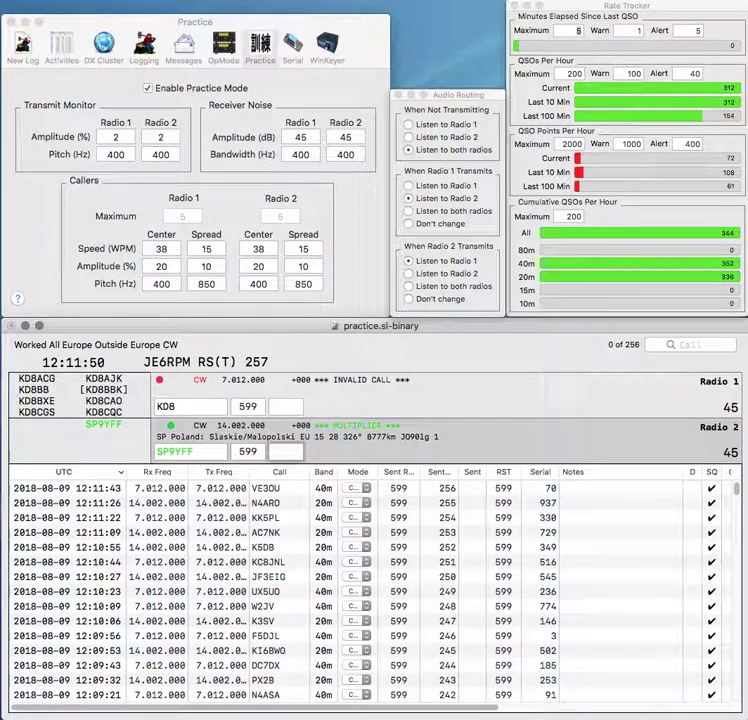
pyautogui.write('667')
pyautogui.press('Return')
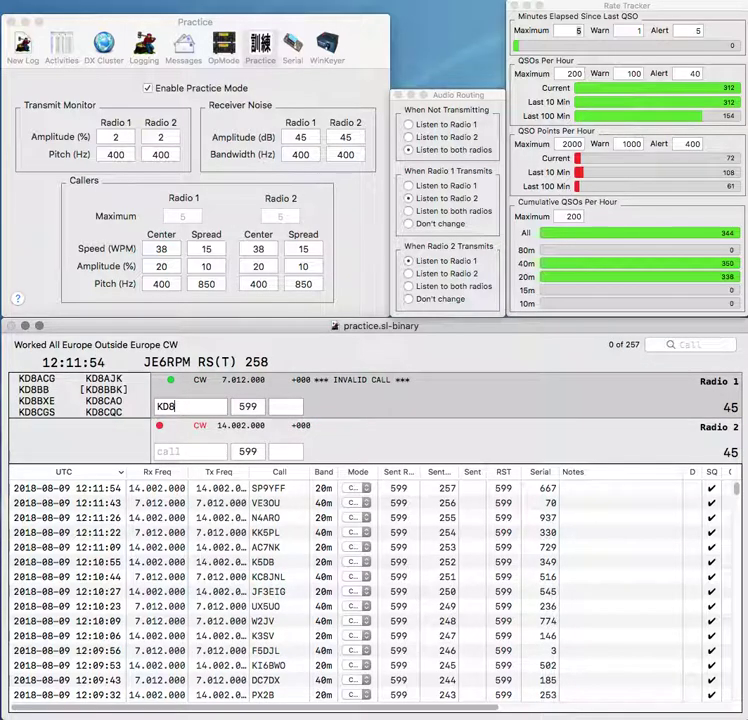
pyautogui.press('BackSpace')
pyautogui.write('9DNQ')
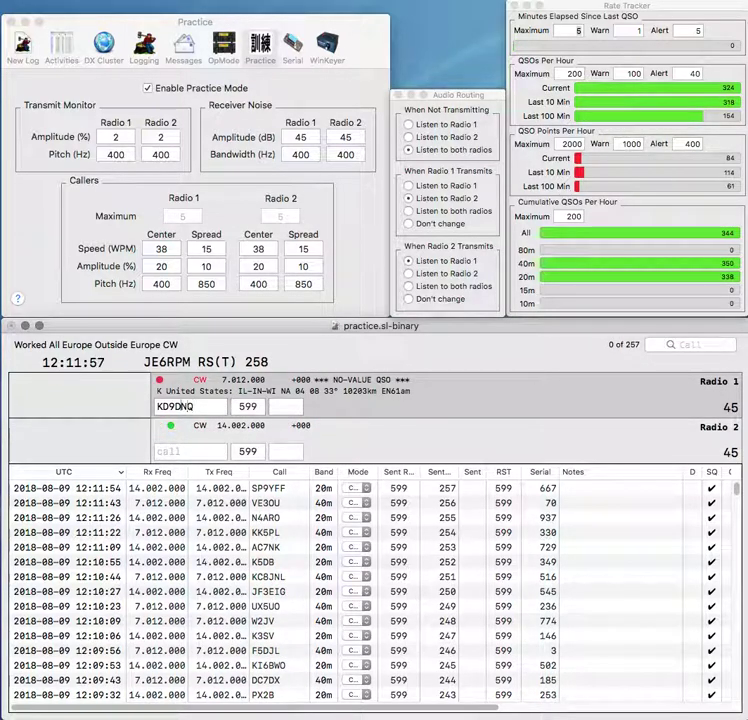
pyautogui.press('BackSpace')
pyautogui.write('CNQ')
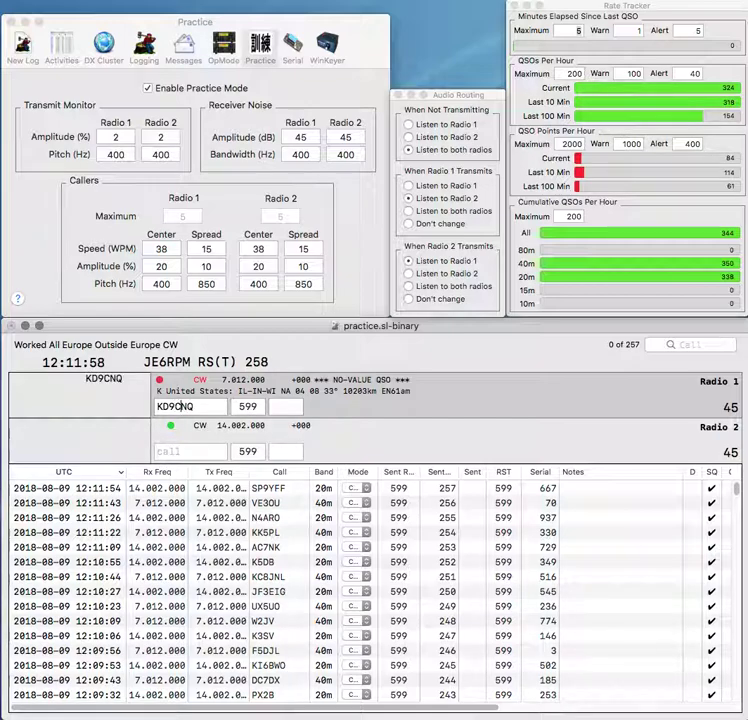
pyautogui.press('Return')
pyautogui.write('XP')
pyautogui.press('Return')
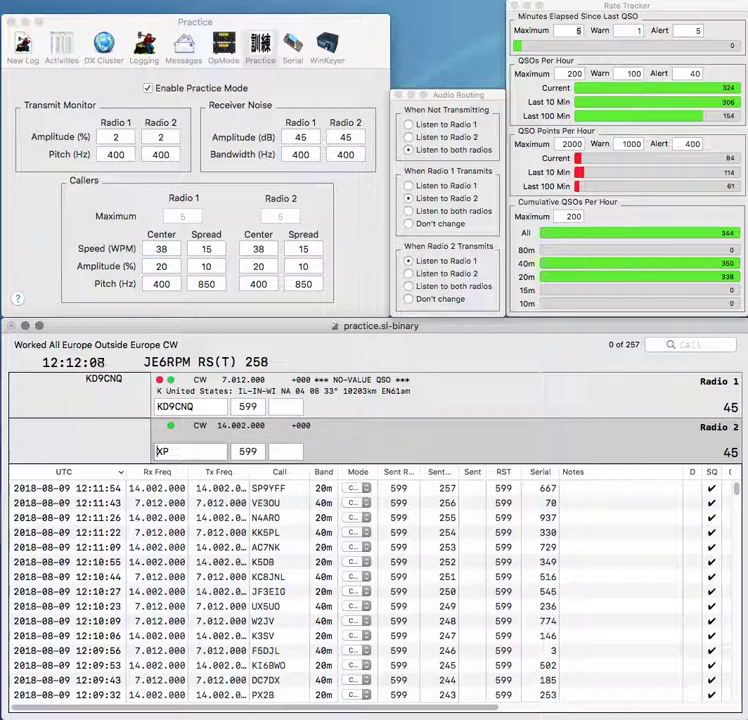
pyautogui.write('8Z')
pyautogui.press('Delete')
pyautogui.press('Delete')
pyautogui.write('R')
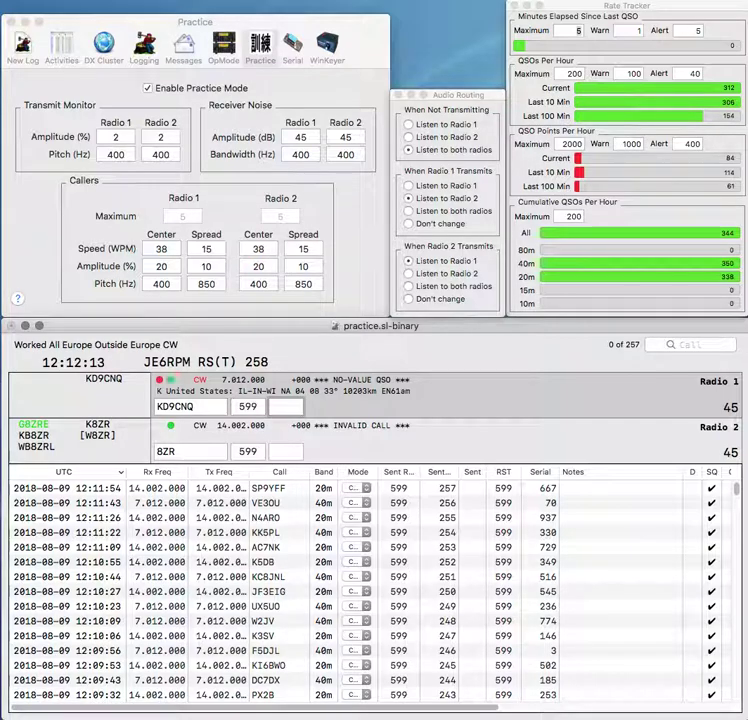
pyautogui.write('K')
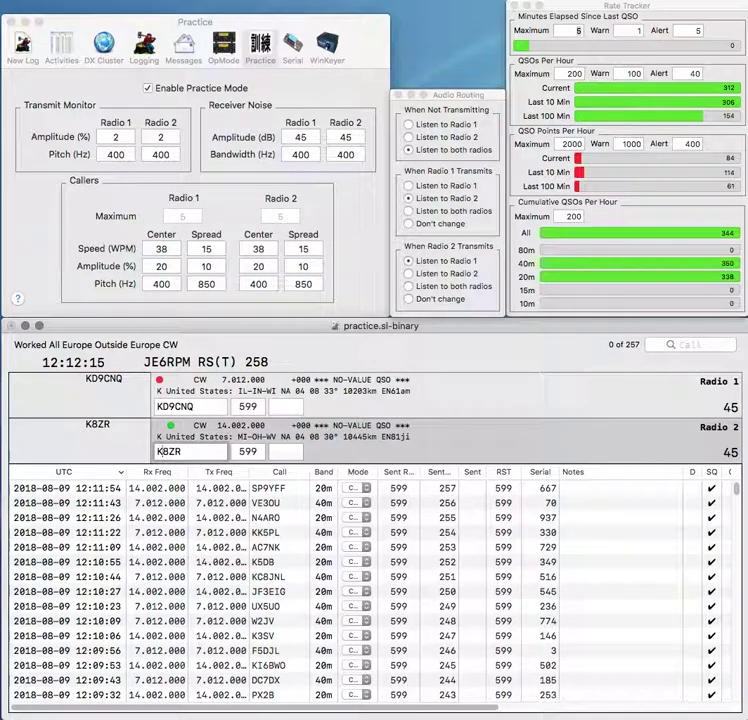
pyautogui.press('Return')
pyautogui.press('Tab')
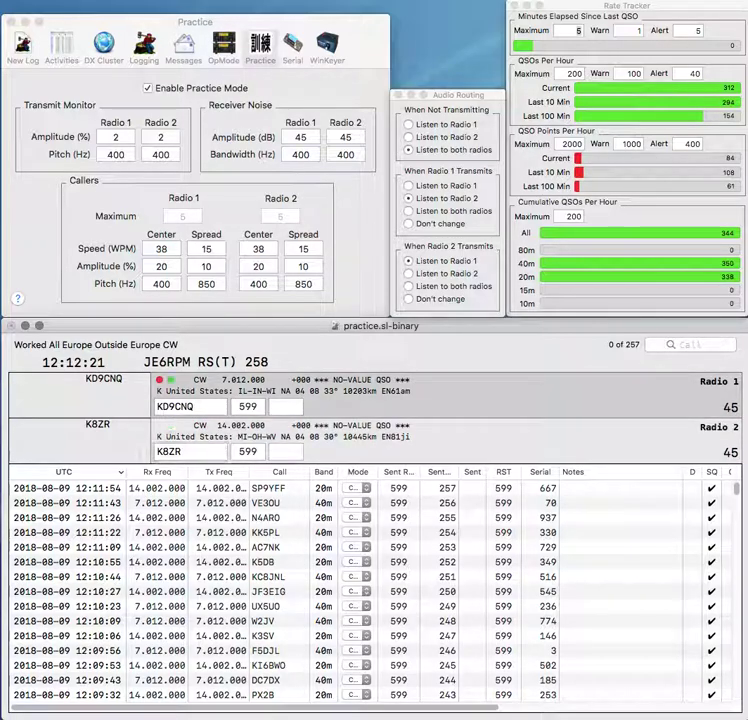
pyautogui.write('305')
pyautogui.press('Return')
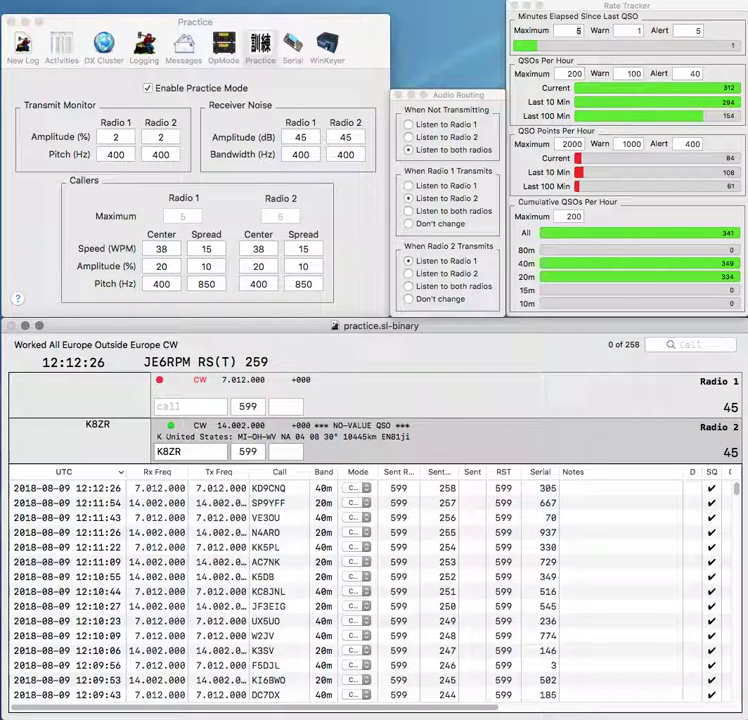
pyautogui.press('Left')
pyautogui.press('Left')
pyautogui.press('Left')
pyautogui.write('B')
pyautogui.press('Return')
pyautogui.write('UA6AH')
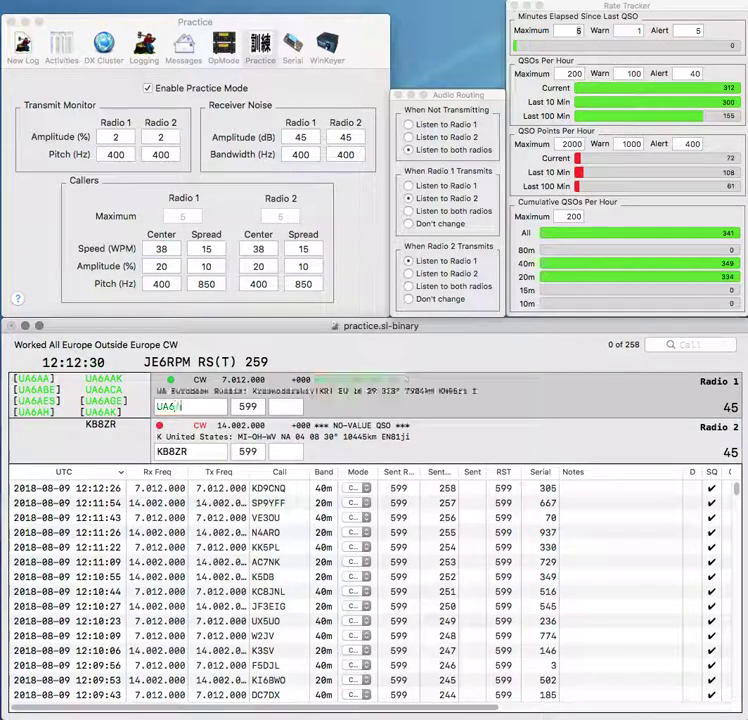
pyautogui.press('Return')
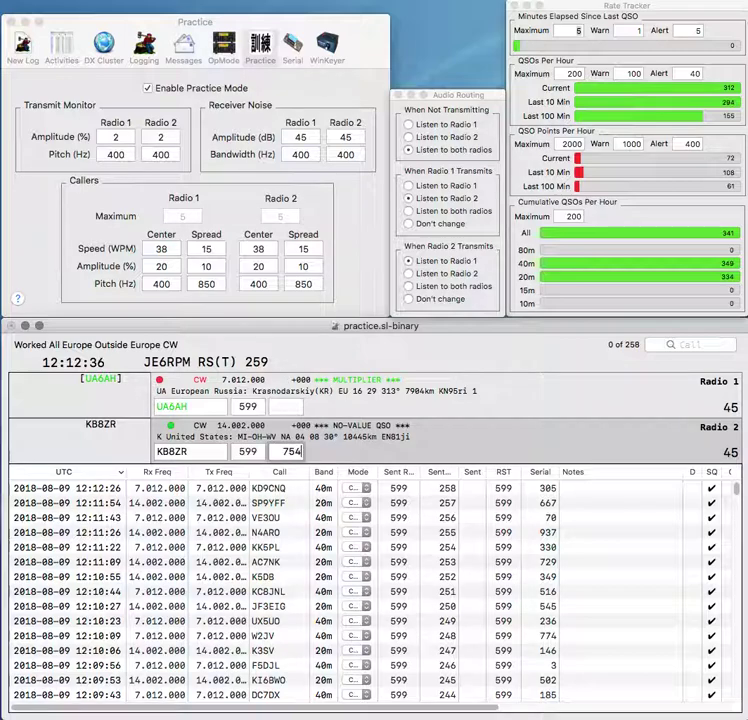
pyautogui.press('Return')
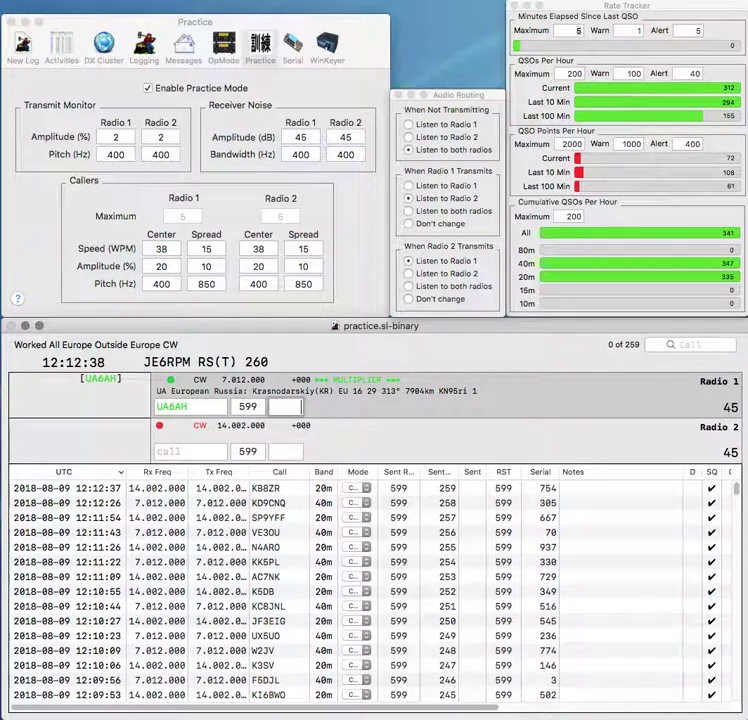
pyautogui.write('263')
pyautogui.press('Return')
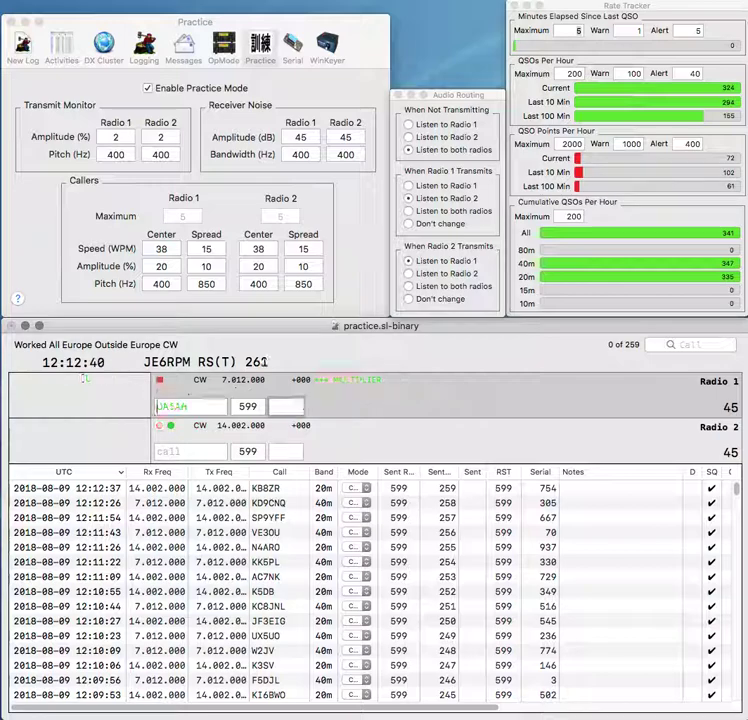
pyautogui.write('EA3')
pyautogui.press('BackSpace')
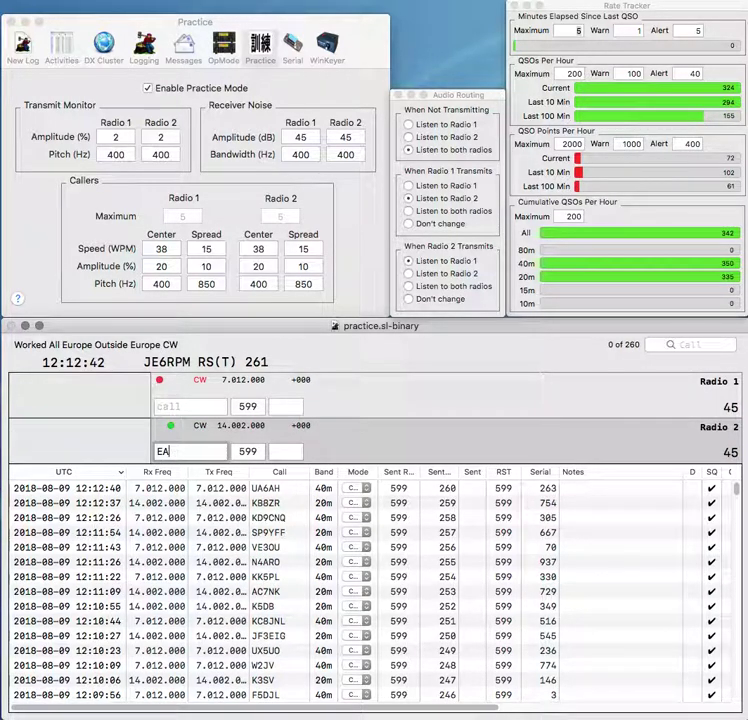
pyautogui.write('4EER')
pyautogui.press('Return')
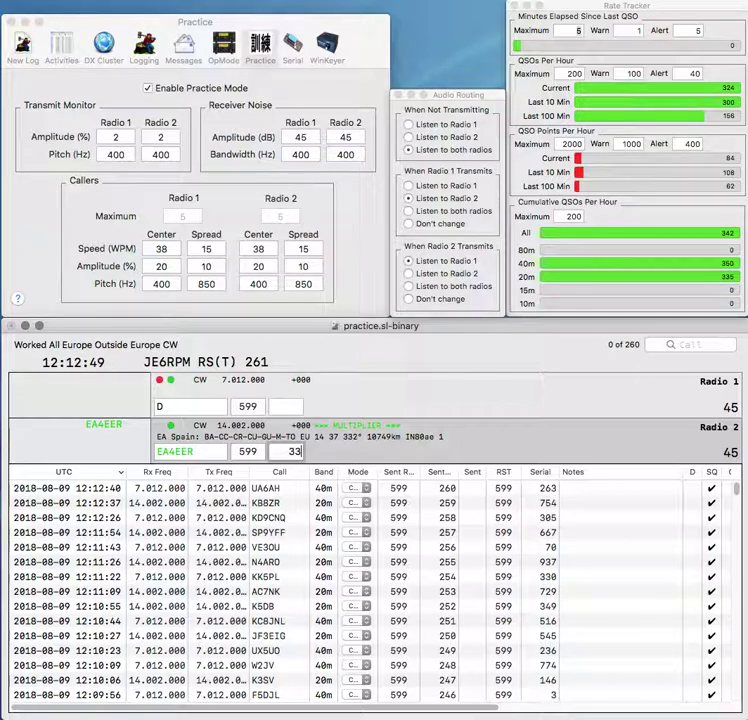
pyautogui.press('Return')
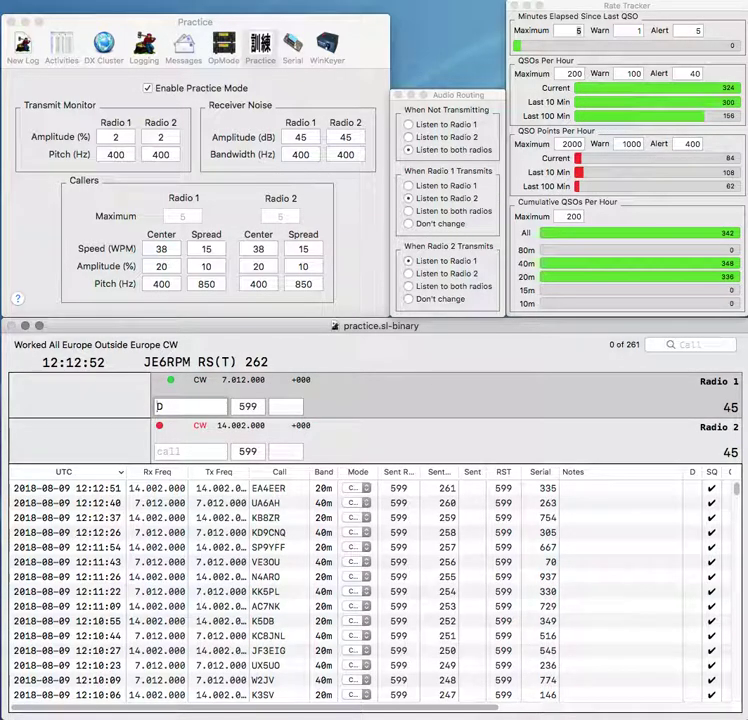
pyautogui.write('T')
pyautogui.press('Home')
pyautogui.write('W4')
pyautogui.press('Return')
pyautogui.write('KKV')
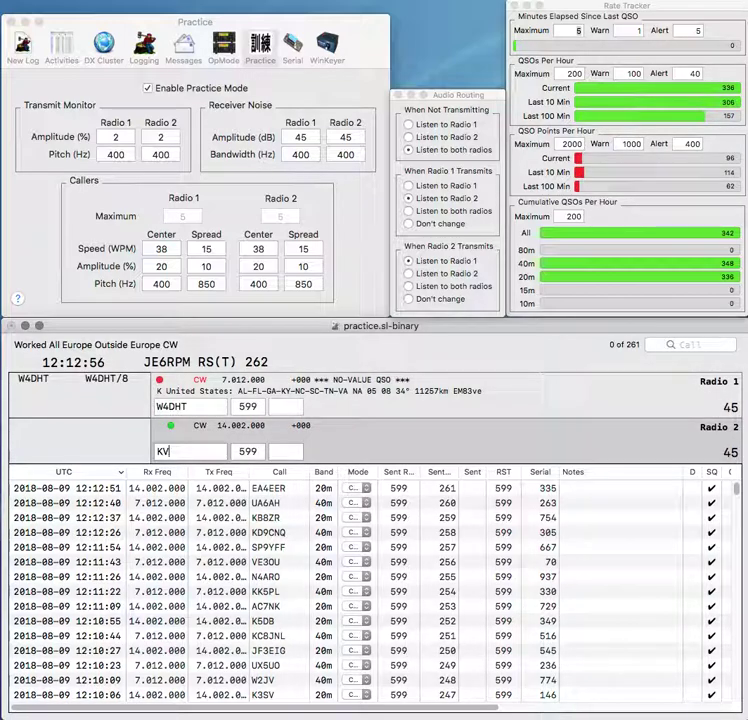
pyautogui.write('B/P')
pyautogui.press('Home')
pyautogui.write('KDL6')
pyautogui.press('Return')
pyautogui.write('86')
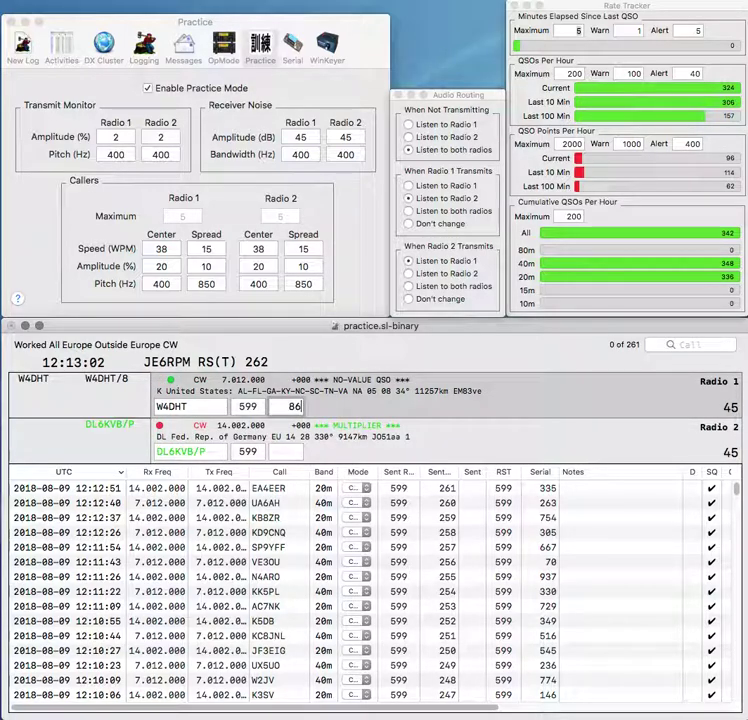
pyautogui.press('Return')
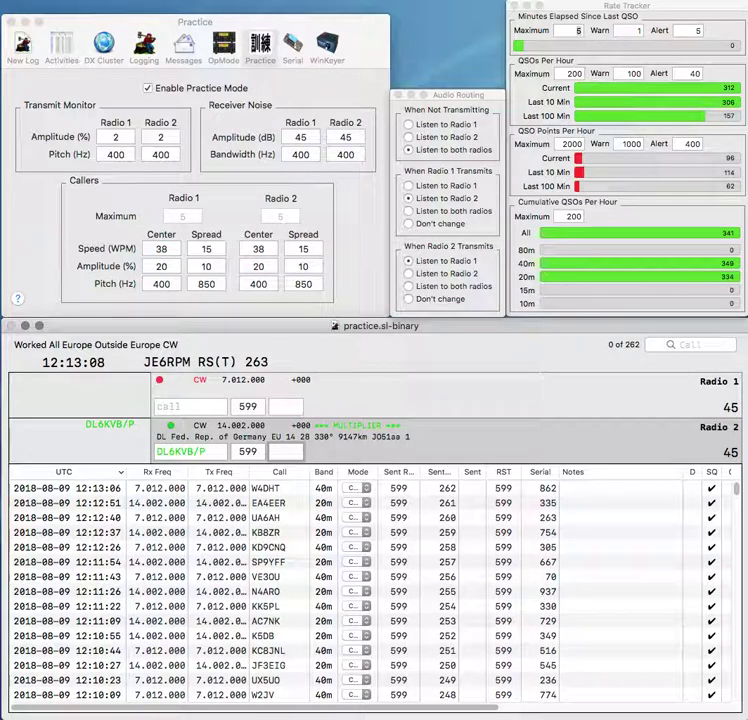
pyautogui.write('25')
pyautogui.press('BackSpace')
pyautogui.write('41')
pyautogui.press('Return')
pyautogui.write('KKL')
pyautogui.press('Return')
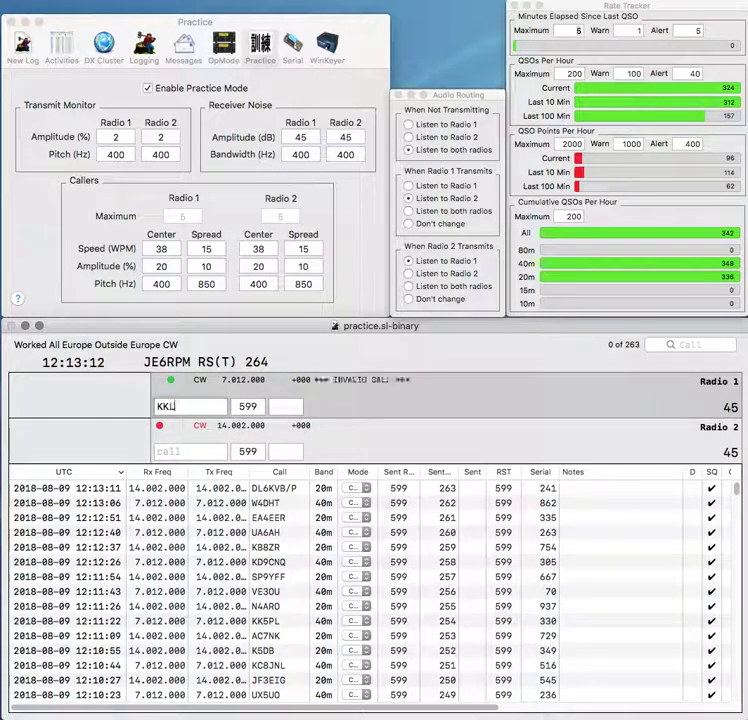
pyautogui.press('`')
pyautogui.write('AH1P')
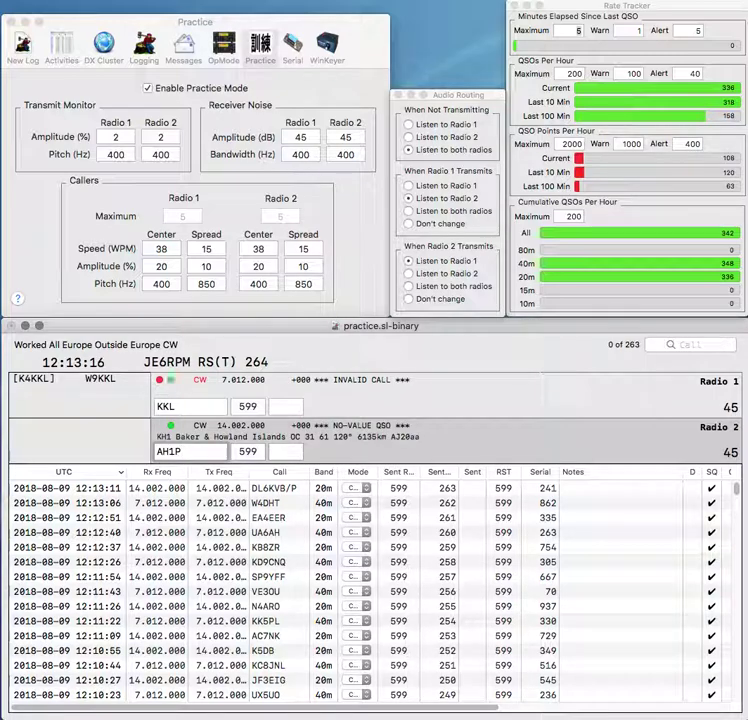
pyautogui.press('Left')
pyautogui.press('BackSpace')
pyautogui.write('3')
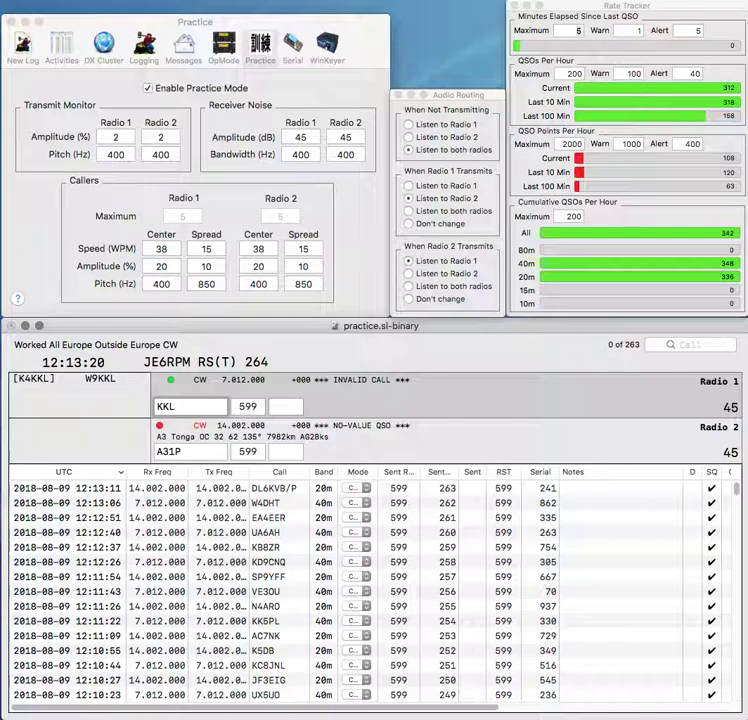
# Step: Complete the Radio 1 callsign as W9KKL, correct the Radio 2 callsign to A41PG, and send both exchanges
pyautogui.write('9')
pyautogui.press('Return')
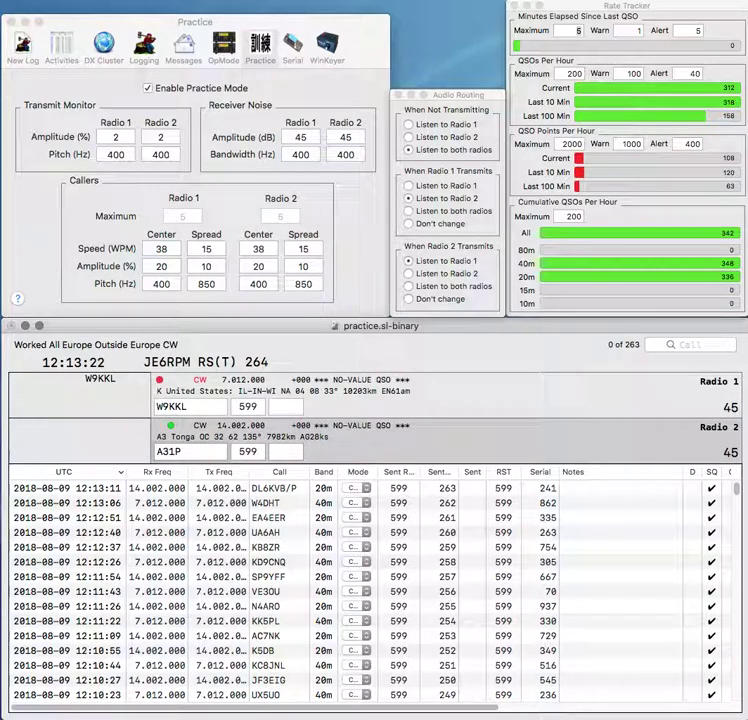
pyautogui.press('Left')
pyautogui.press('Left')
pyautogui.press('BackSpace')
pyautogui.write('41P')
pyautogui.write('G')
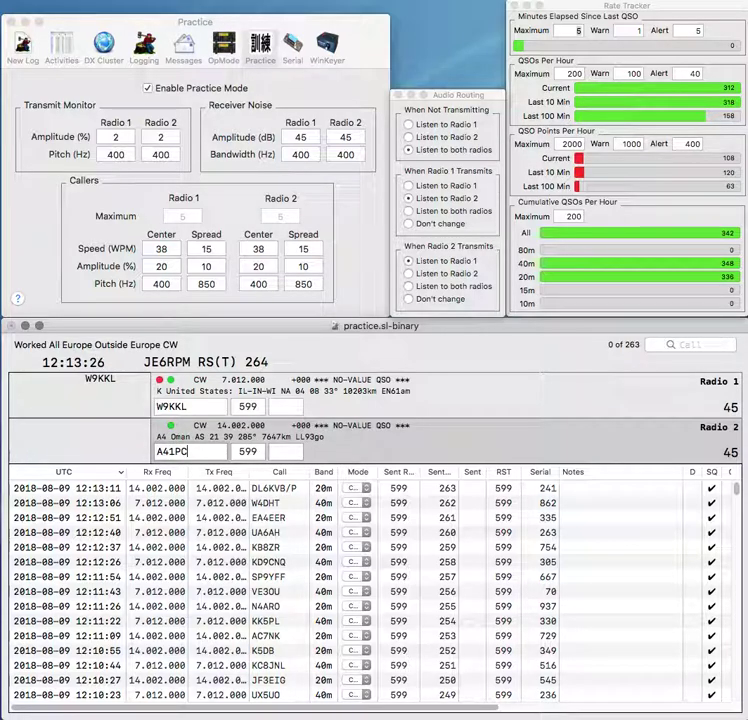
pyautogui.press('Return')
pyautogui.write('620')
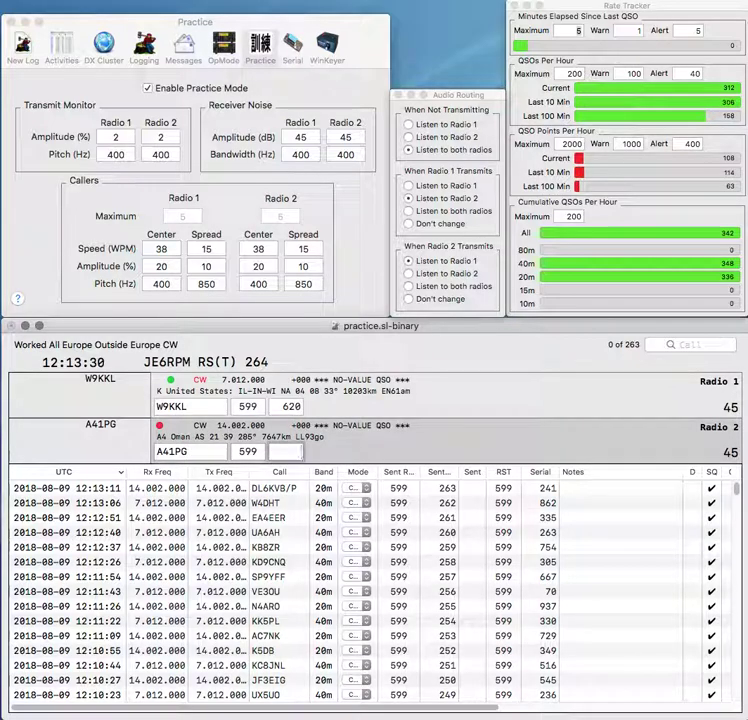
pyautogui.press('Return')
pyautogui.write('96')
pyautogui.press('Return')
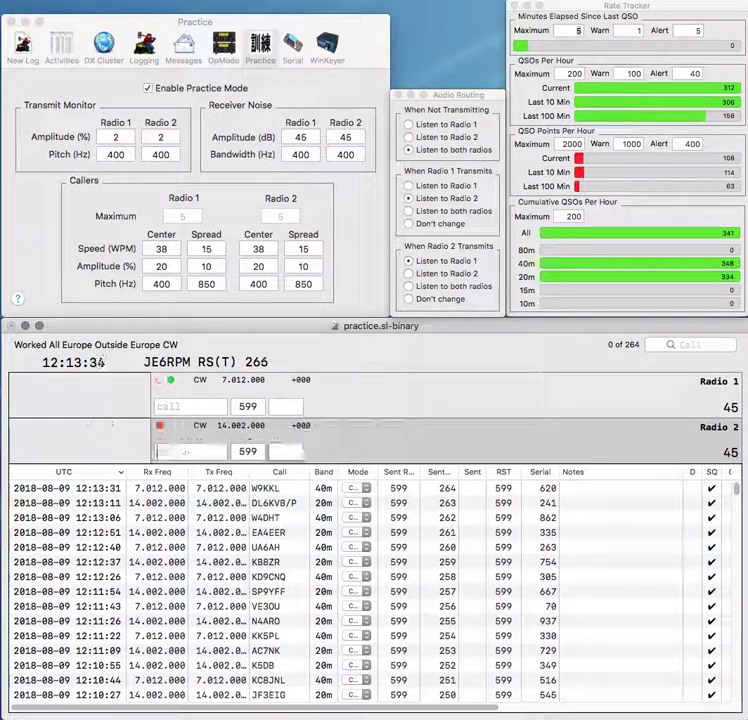
pyautogui.write('E7H')
pyautogui.press('BackSpace')
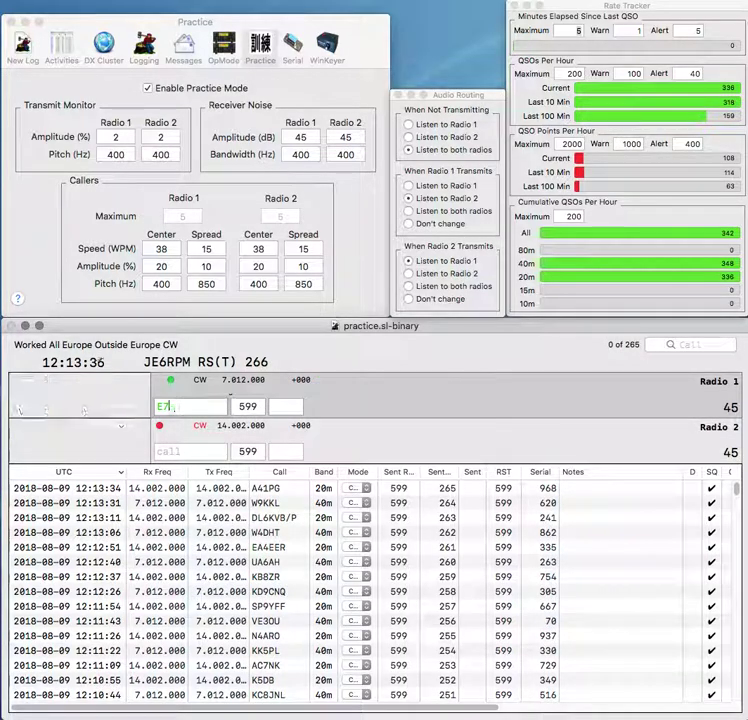
pyautogui.write('5M')
pyautogui.press('Return')
# Step: Enter the Radio 2 callsign as KD8SMF, and log E75M on Radio 1 with received serial 106
pyautogui.write('KD8SN')
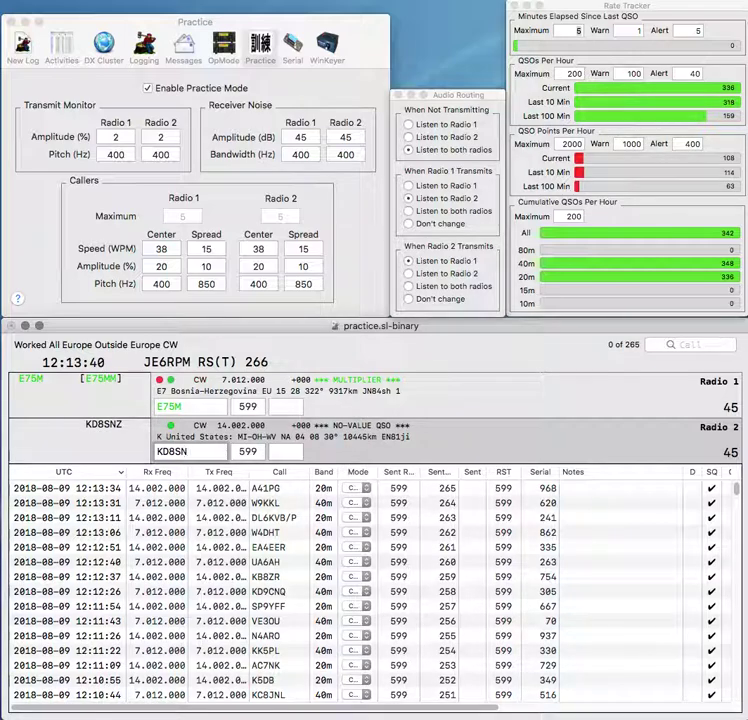
pyautogui.press('BackSpace')
pyautogui.write('MF')
pyautogui.press('Return')
pyautogui.write('106')
pyautogui.press('Return')
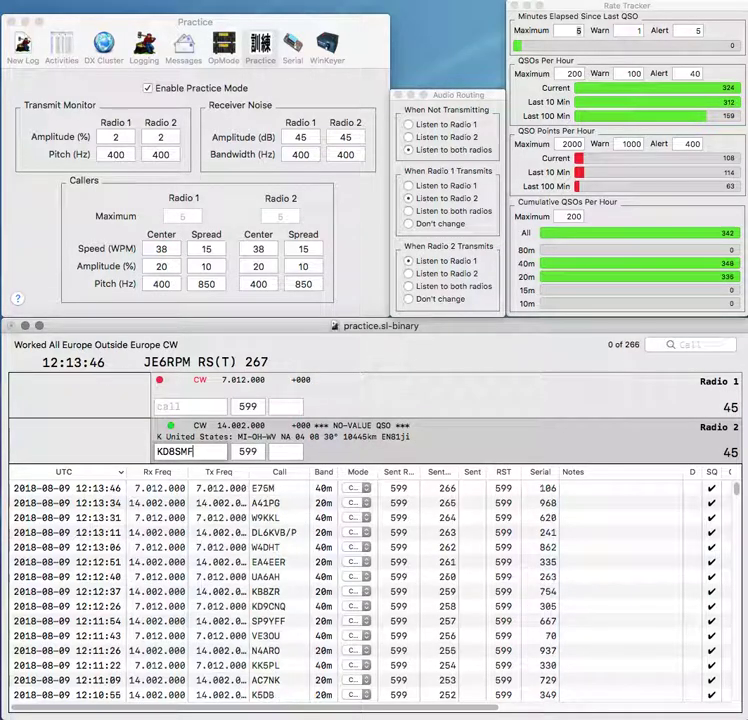
pyautogui.click(179, 451)
pyautogui.write('HN')
pyautogui.press('Return')
pyautogui.write('OF')
pyautogui.write('/PY')
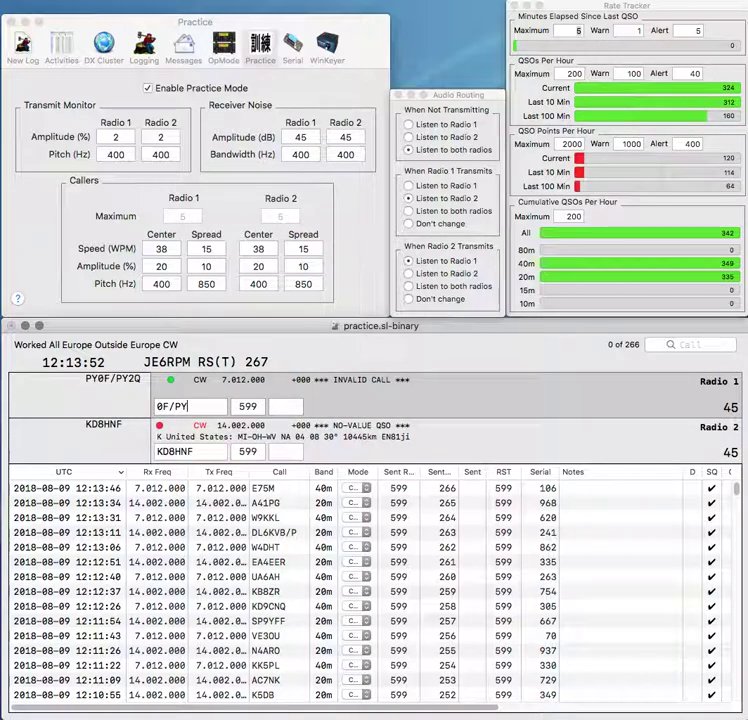
pyautogui.write('2PI')
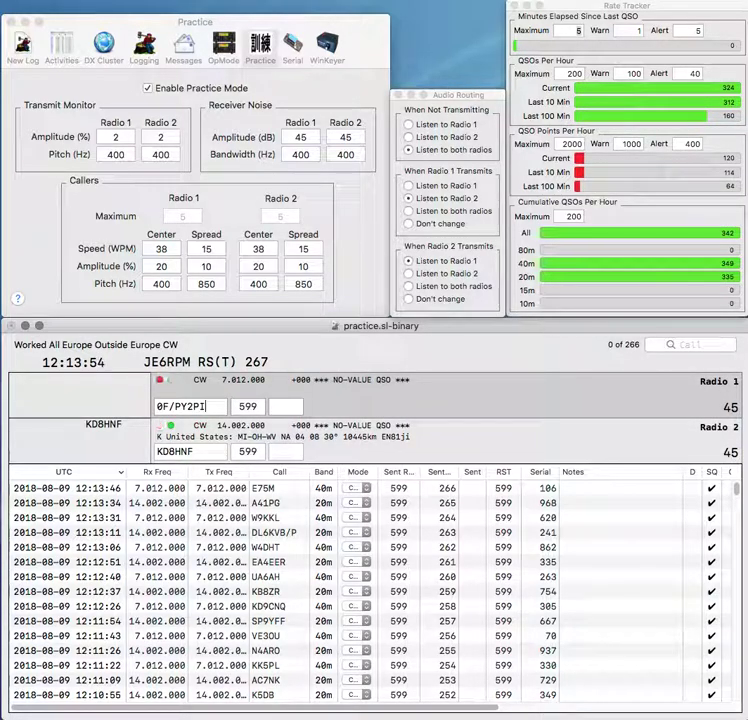
pyautogui.write('202')
pyautogui.press('Return')
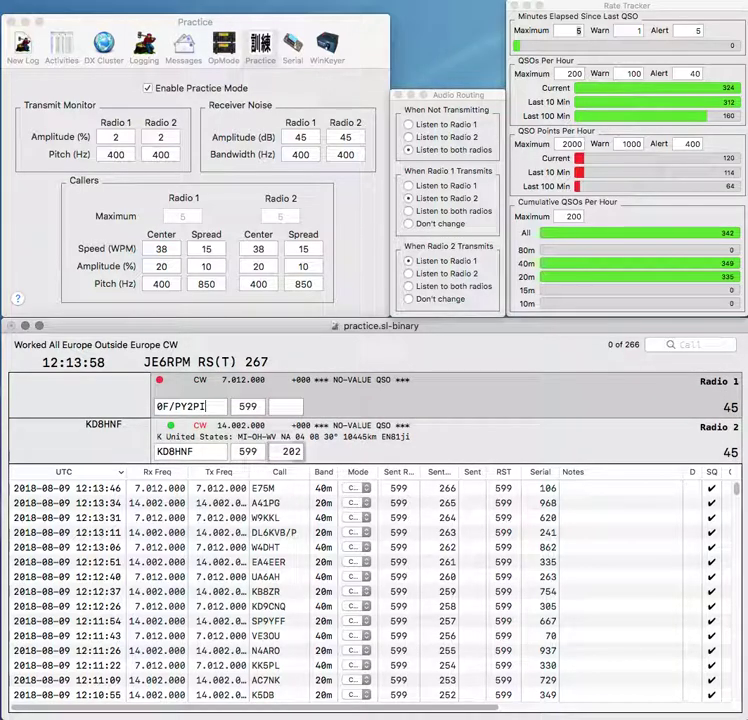
pyautogui.write('PY')
pyautogui.press('Right')
pyautogui.press('Right')
pyautogui.press('Right')
pyautogui.press('Right')
pyautogui.press('Right')
pyautogui.press('Right')
pyautogui.press('Right')
pyautogui.press('Right')
pyautogui.press('BackSpace')
pyautogui.press('BackSpace')
pyautogui.write('Q')
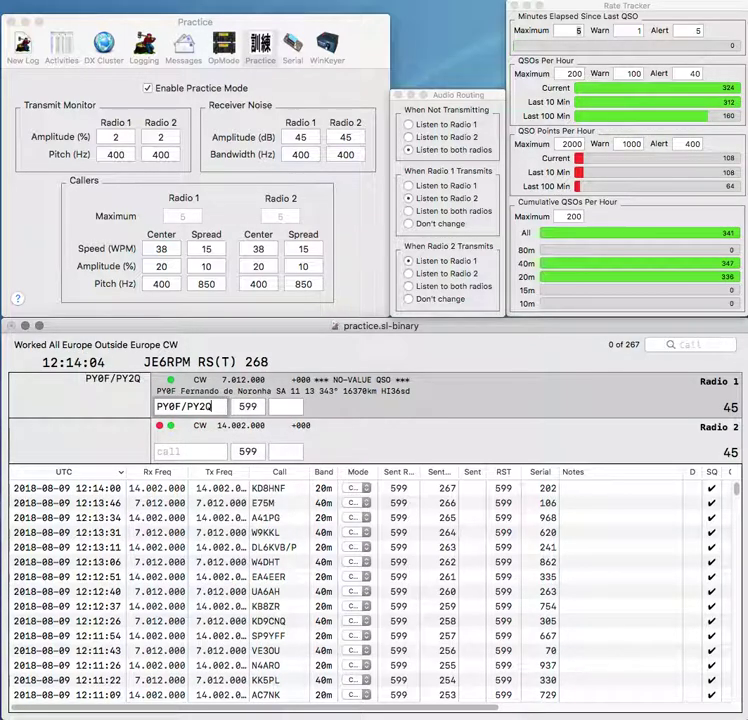
pyautogui.press('Return')
pyautogui.press('Down')
pyautogui.write('I')
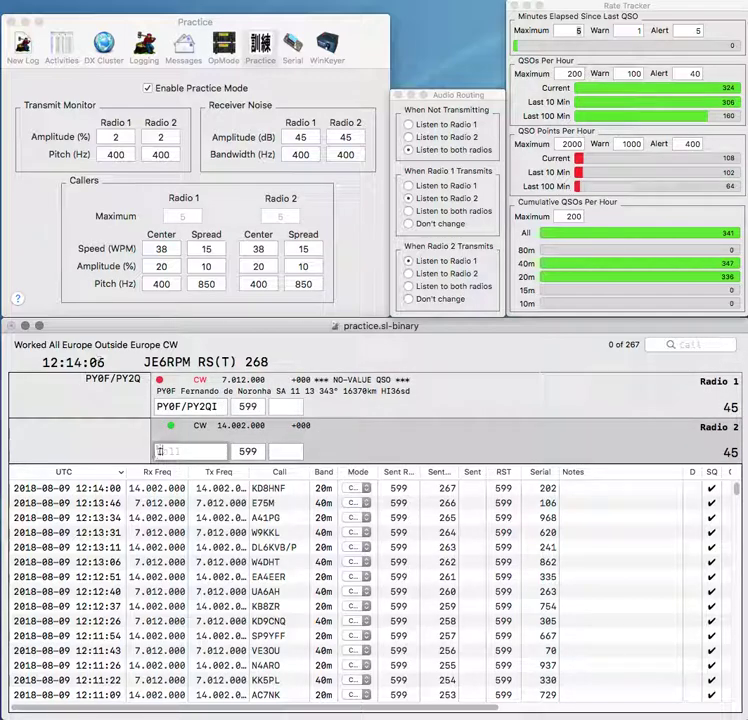
pyautogui.press('Up')
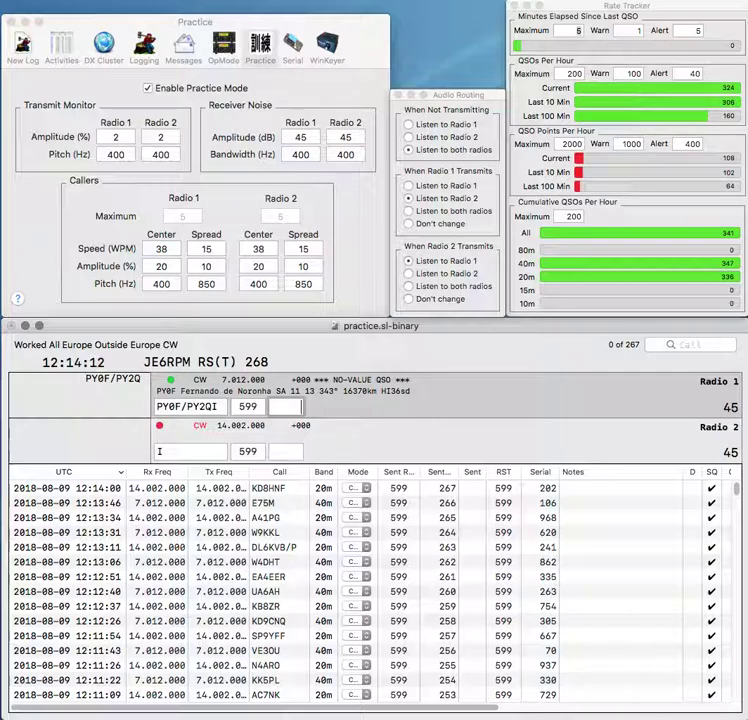
pyautogui.write('868')
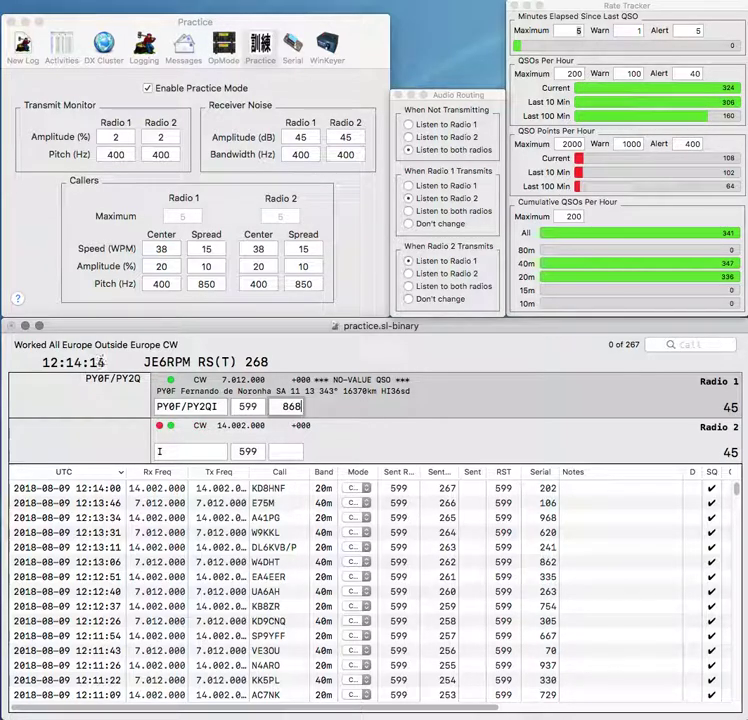
pyautogui.press('Return')
pyautogui.write('K8RD')
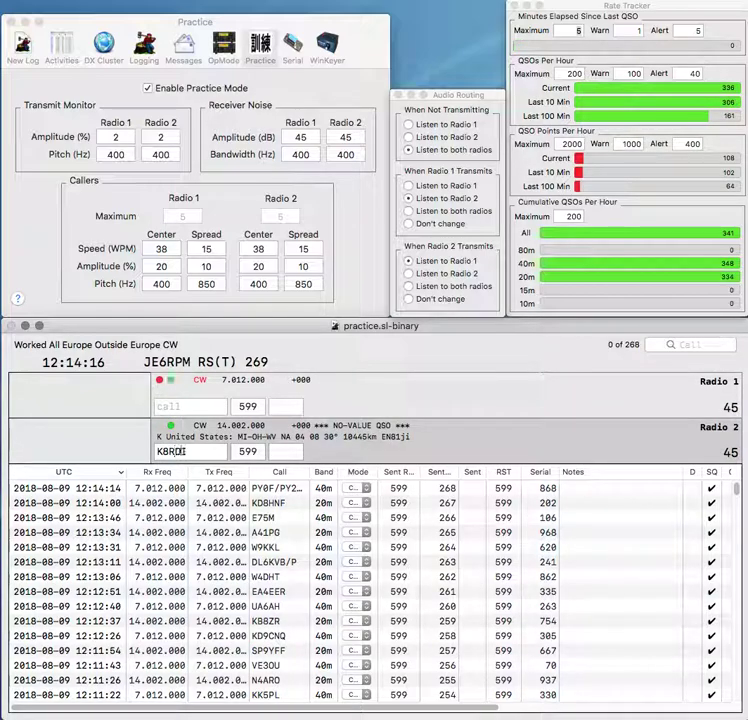
pyautogui.press('Return')
pyautogui.write('DO2XX')
pyautogui.press('Return')
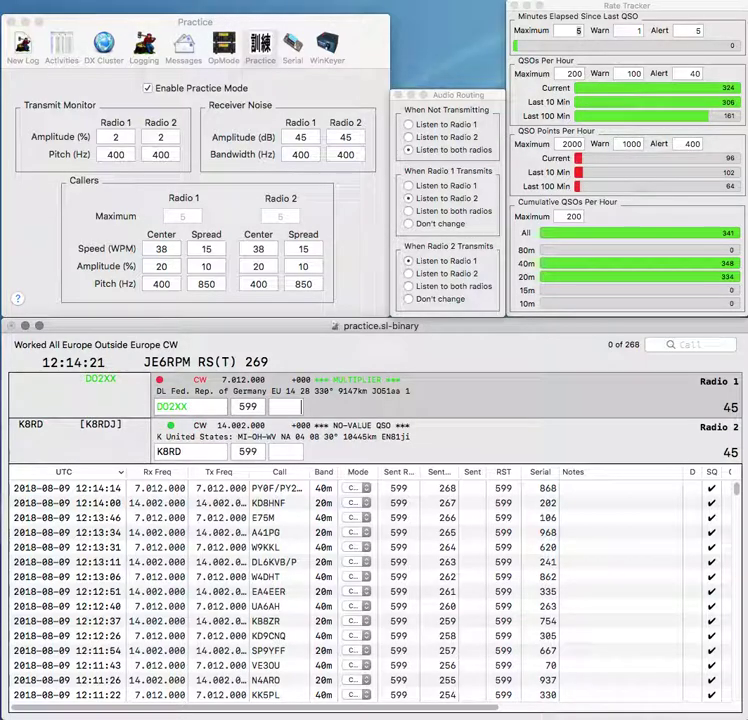
pyautogui.write('3')
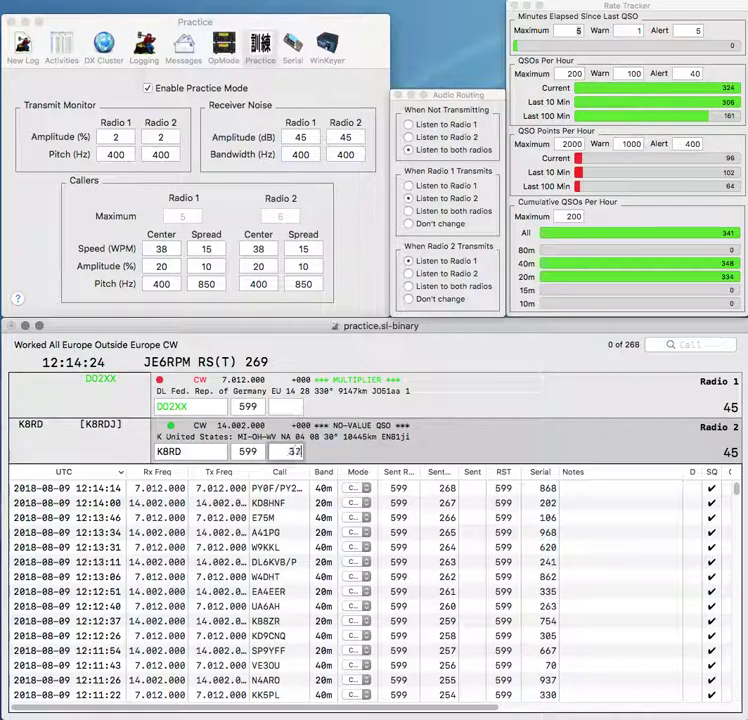
pyautogui.write('70')
pyautogui.press('Return')
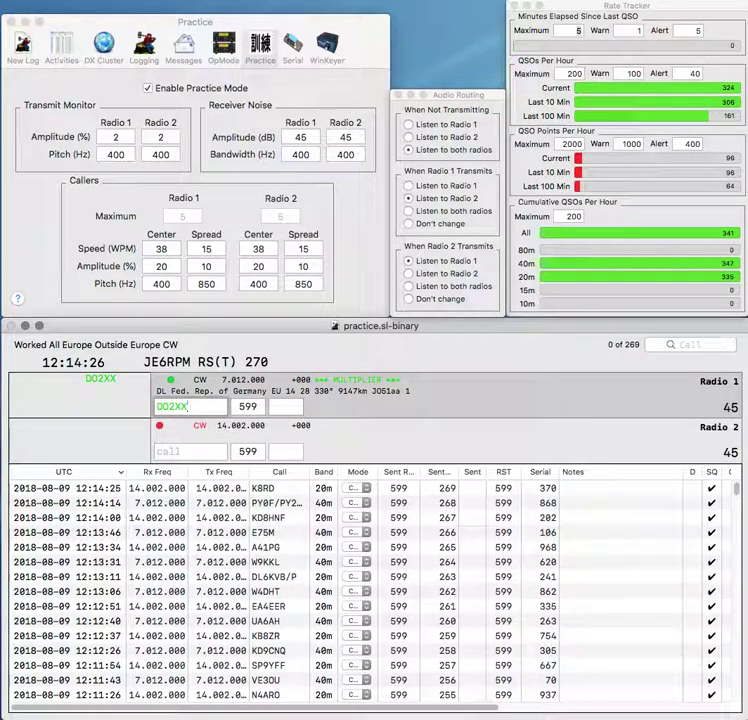
pyautogui.write('644')
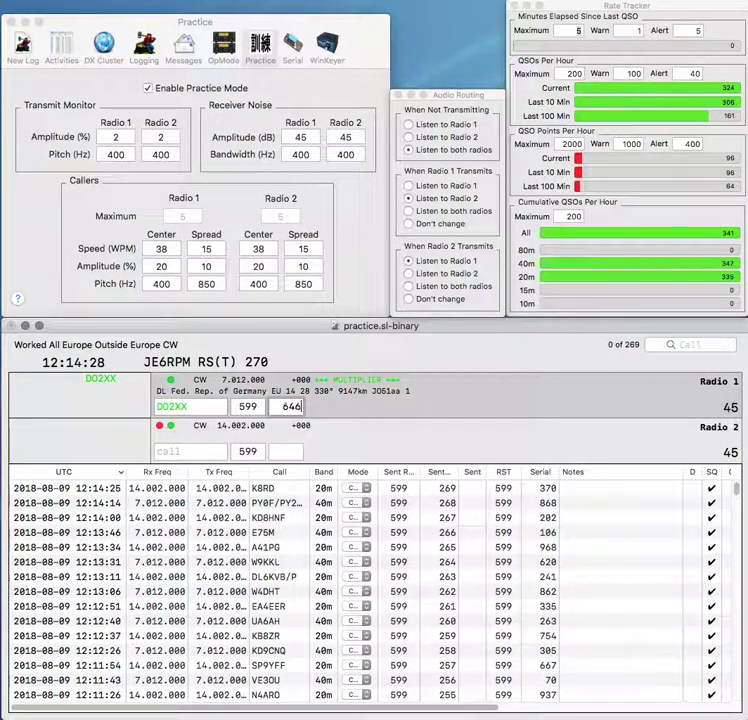
pyautogui.press('Return')
# Step: Enter the callsign 9A5HQ on Radio 2 and the partial callsign AF on Radio 1
pyautogui.write('O')
pyautogui.press('BackSpace')
pyautogui.write('H')
pyautogui.press('BackSpace')
pyautogui.write('9A5HQ')
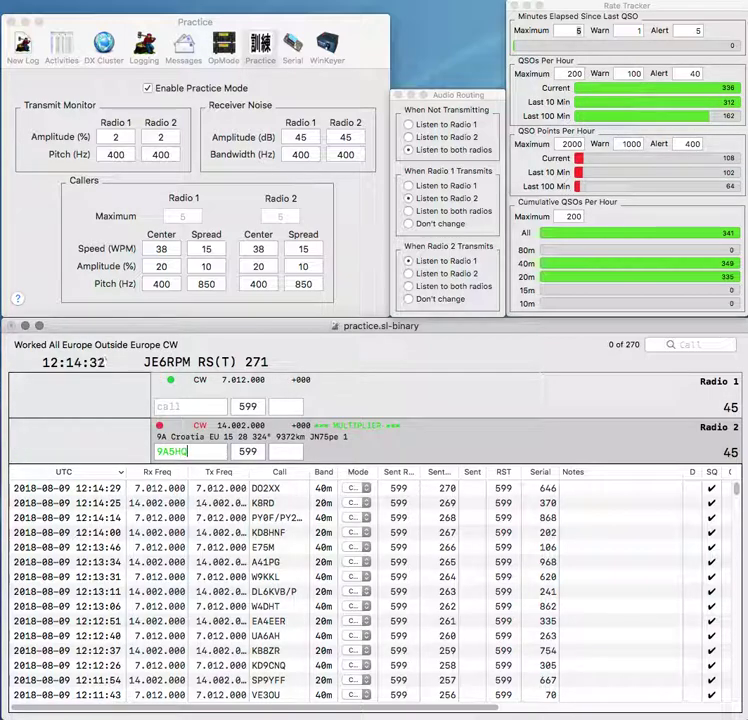
pyautogui.write('U')
pyautogui.press('BackSpace')
pyautogui.write('O')
pyautogui.press('BackSpace')
pyautogui.write('AF')
pyautogui.press('Return')
pyautogui.press('BackSpace')
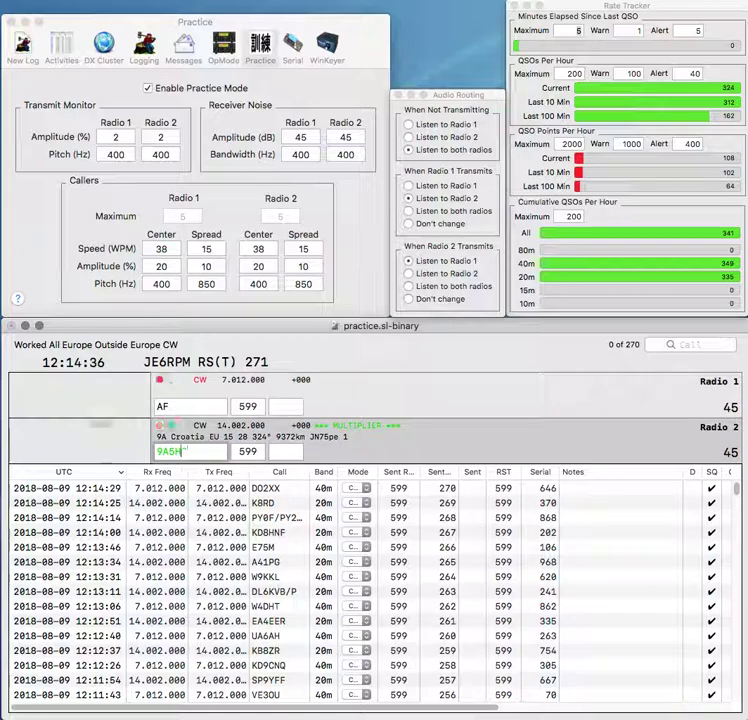
pyautogui.press('BackSpace')
pyautogui.write('SM')
pyautogui.press('\\')
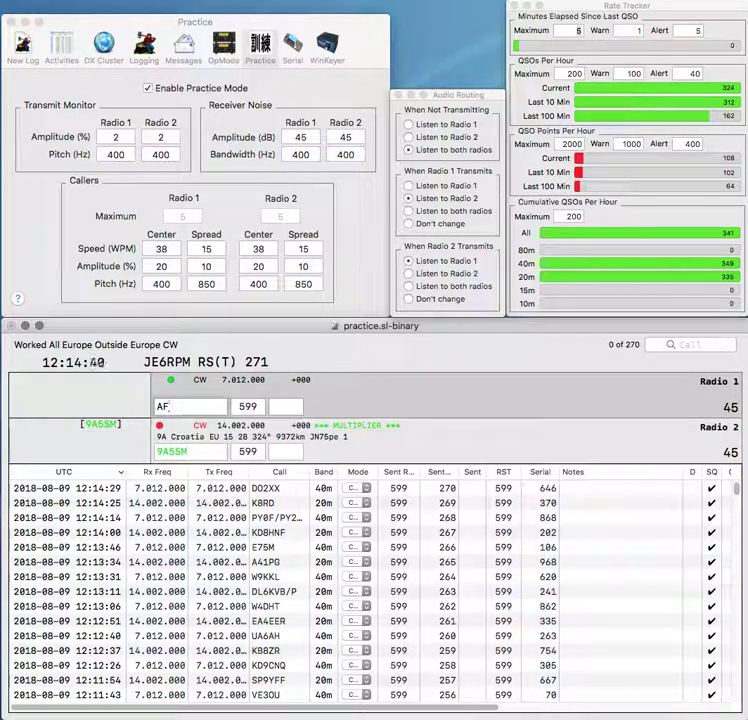
pyautogui.write('7UK')
pyautogui.press('\\')
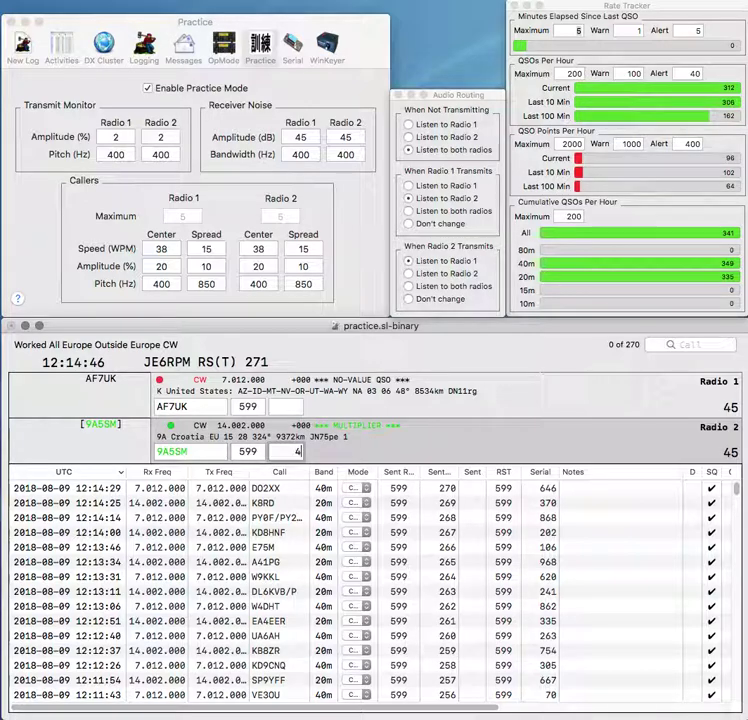
pyautogui.press('Return')
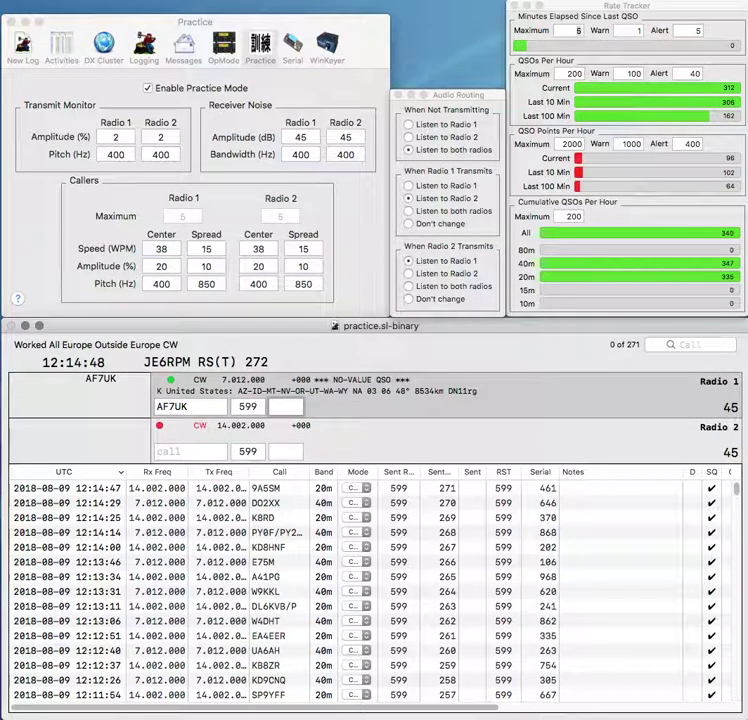
pyautogui.write('94')
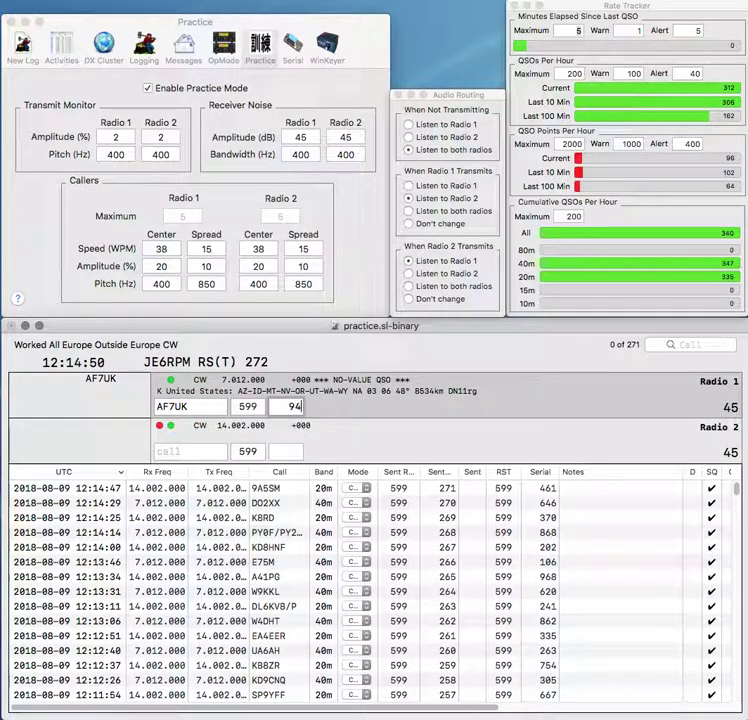
pyautogui.press('Return')
pyautogui.write('W8')
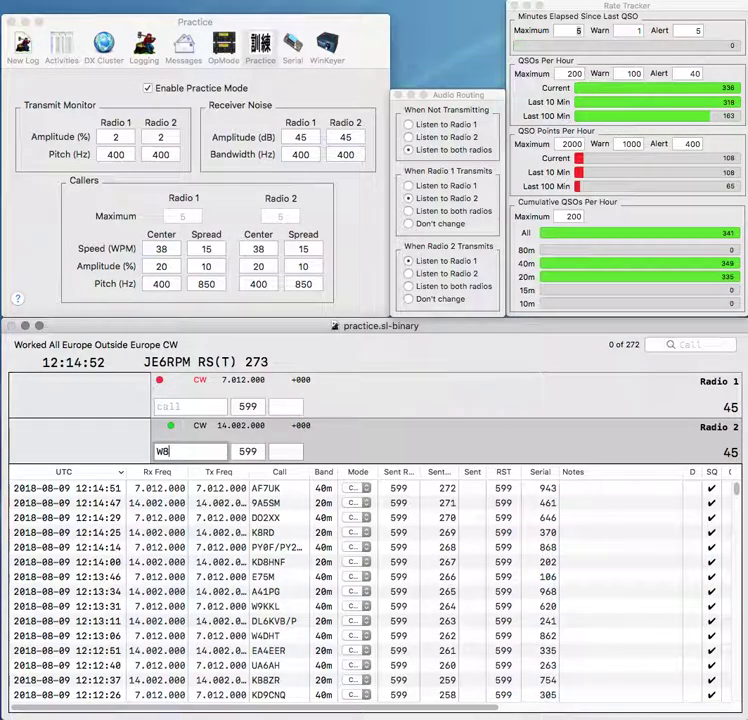
pyautogui.write('CAR')
pyautogui.press('Return')
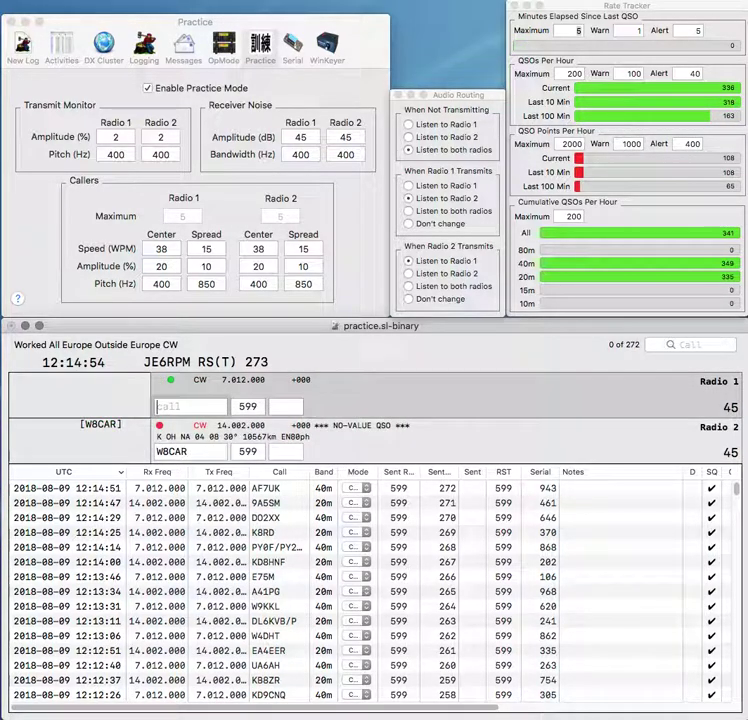
pyautogui.write('VOL')
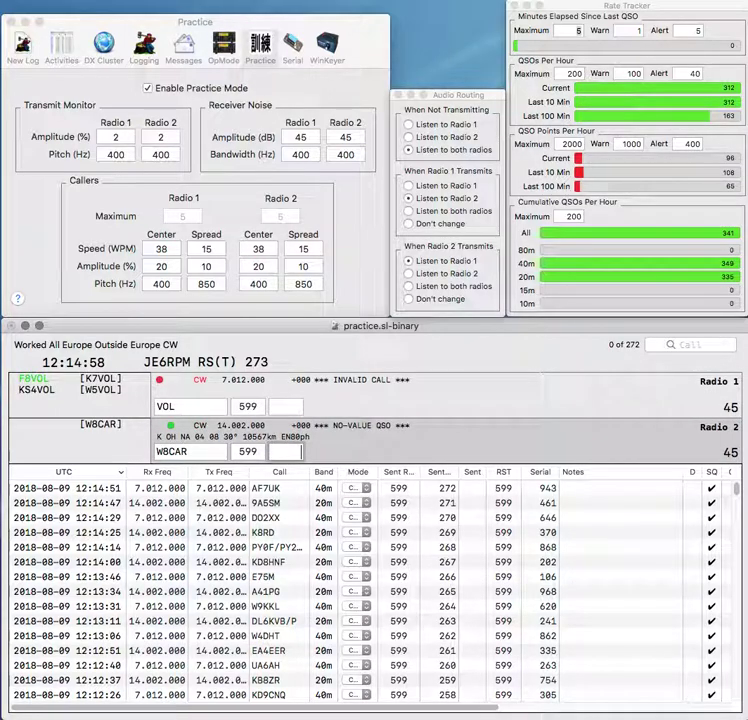
pyautogui.write('724')
pyautogui.press('Return')
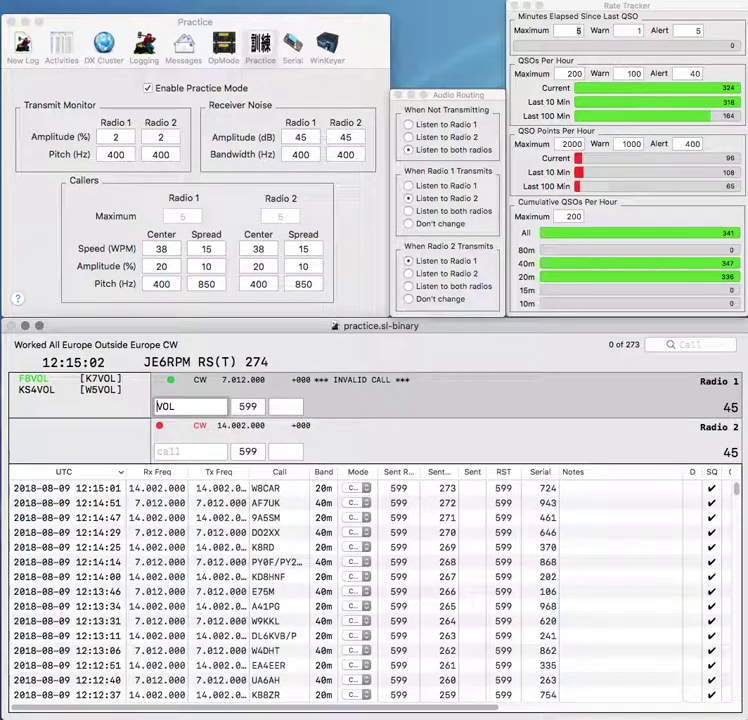
pyautogui.write('F8')
pyautogui.press('Return')
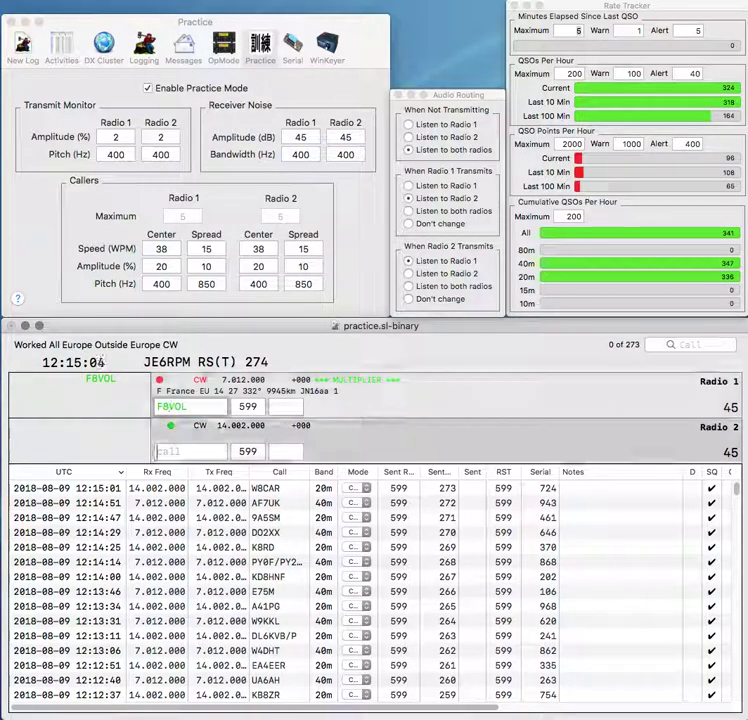
pyautogui.write('K1SFA')
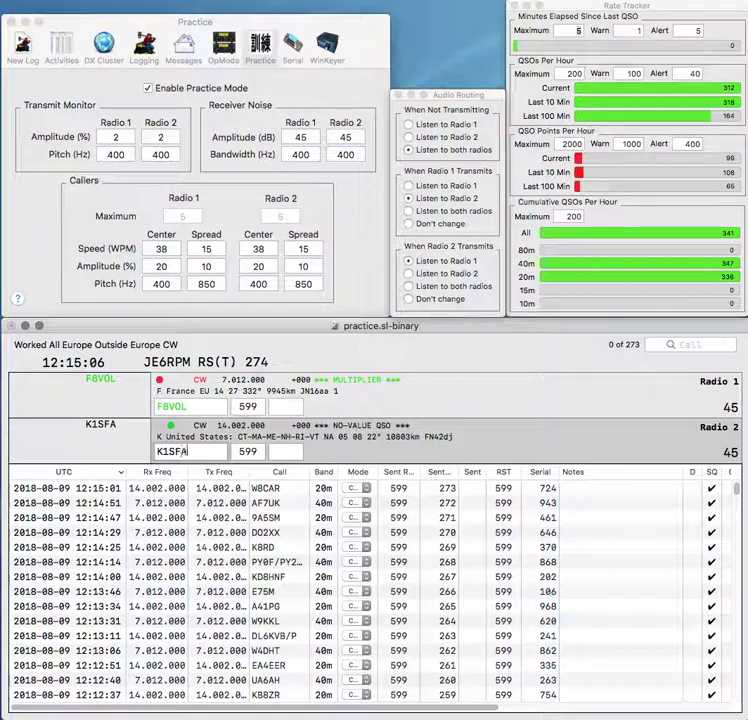
pyautogui.press('Return')
pyautogui.press('space')
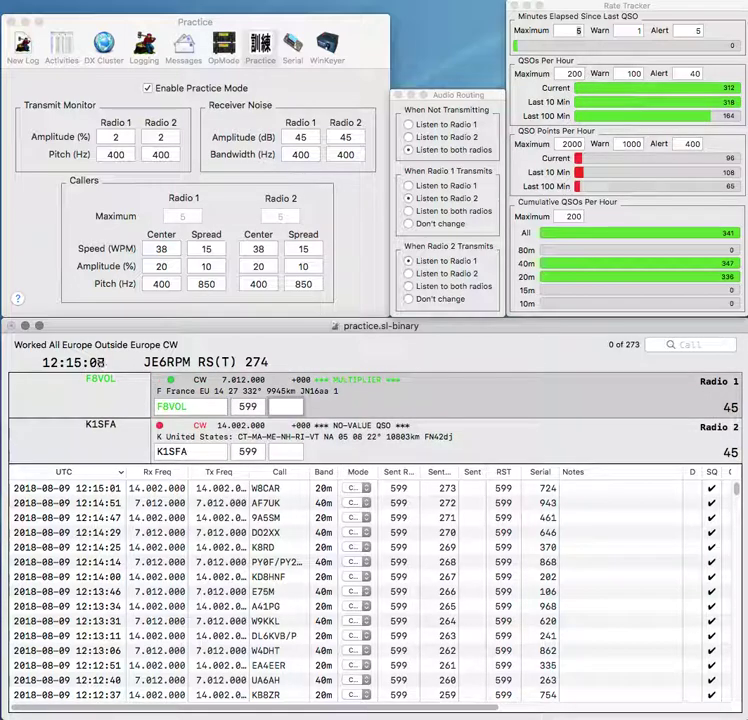
pyautogui.write('563')
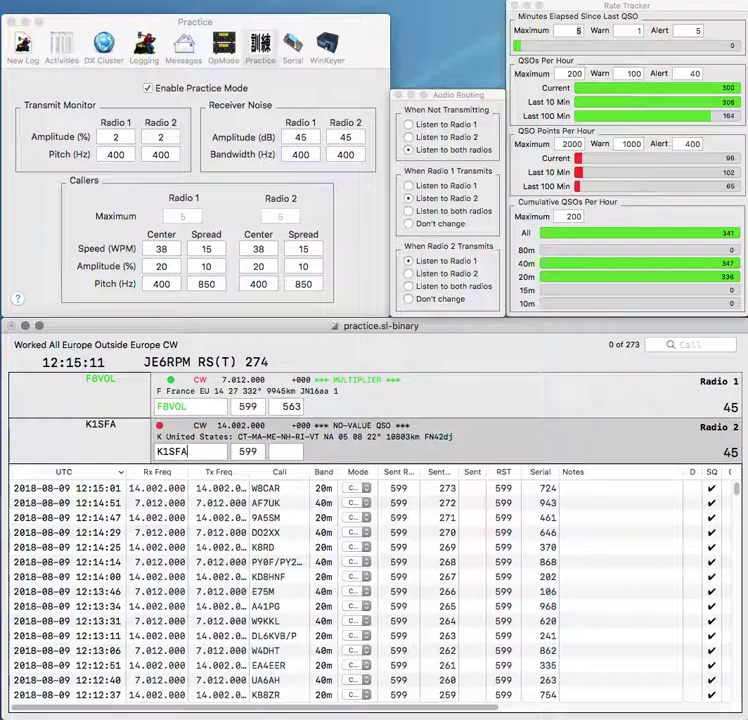
pyautogui.press('Return')
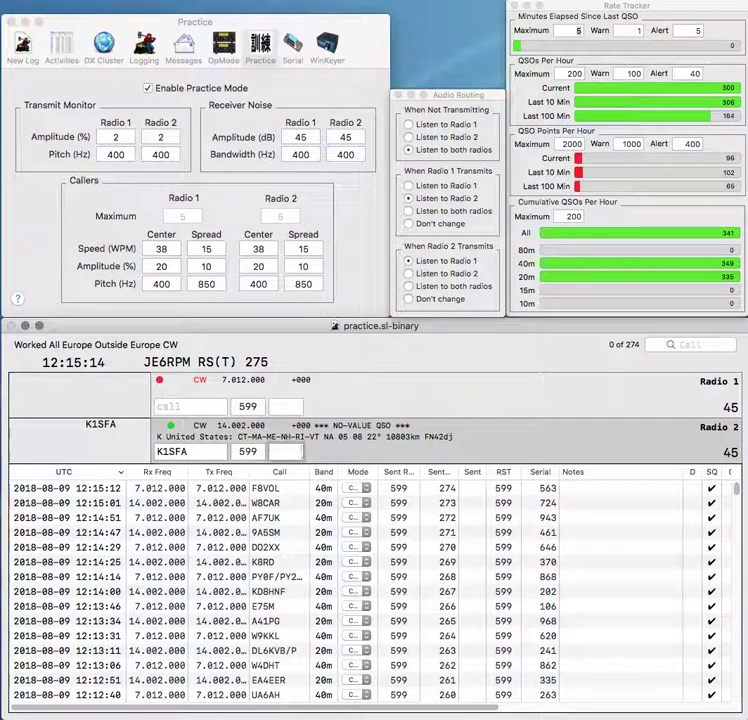
pyautogui.press('Tab')
pyautogui.write('7')
pyautogui.press('Return')
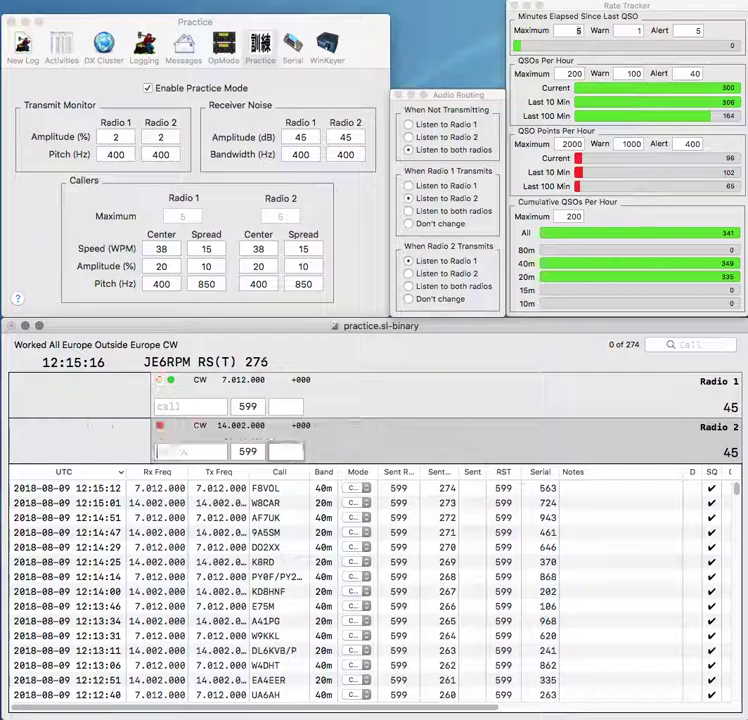
pyautogui.write('7R')
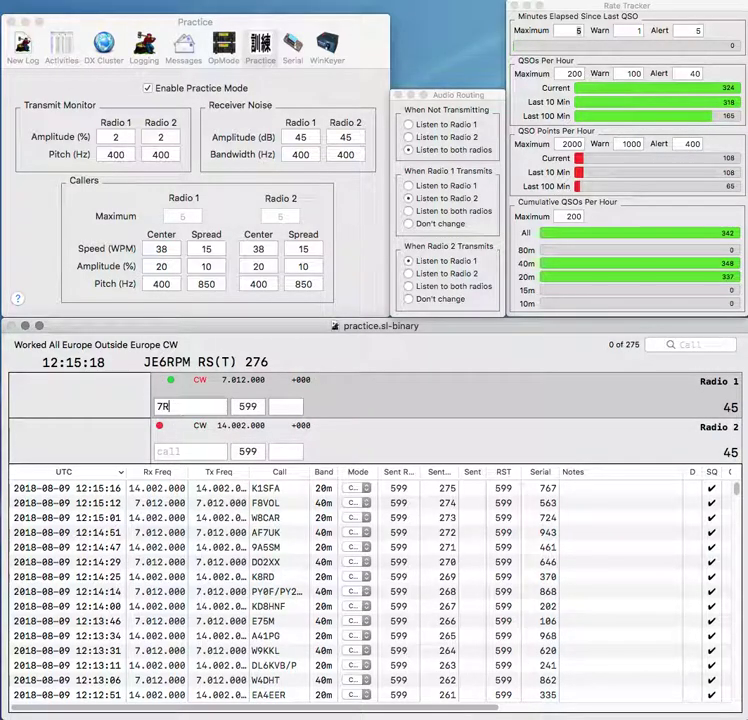
pyautogui.press('Return')
pyautogui.write('DL2')
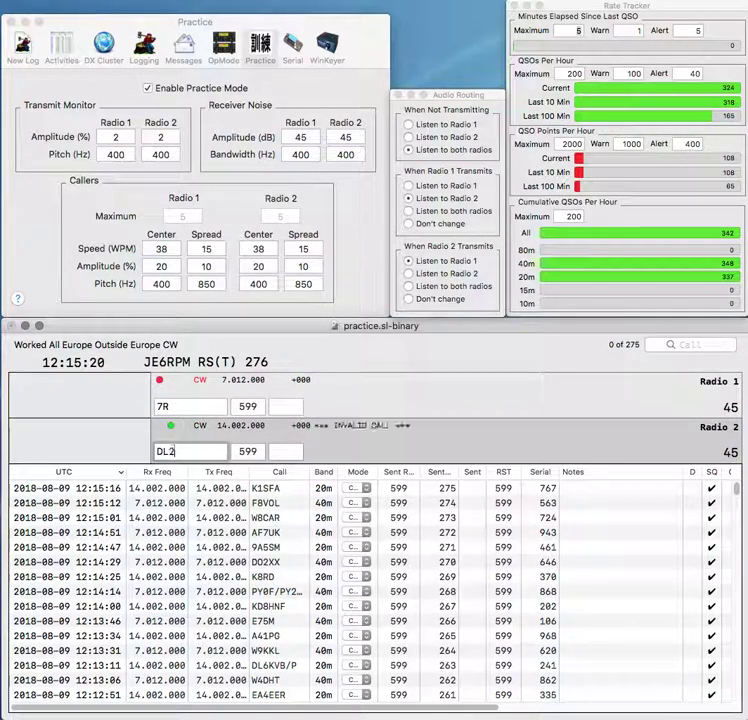
pyautogui.write('YBG')
pyautogui.press('Return')
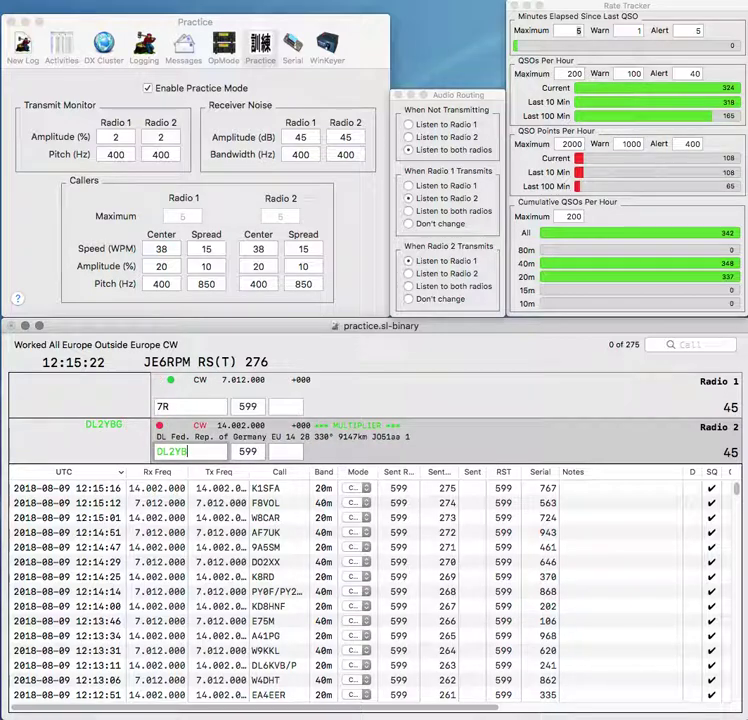
pyautogui.press('Left')
pyautogui.press('Left')
pyautogui.write('OE')
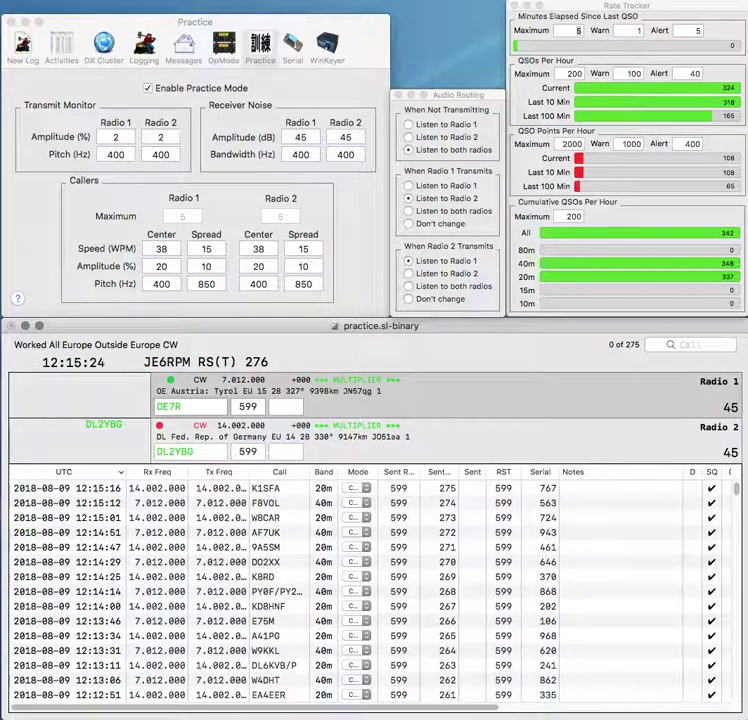
pyautogui.press('Return')
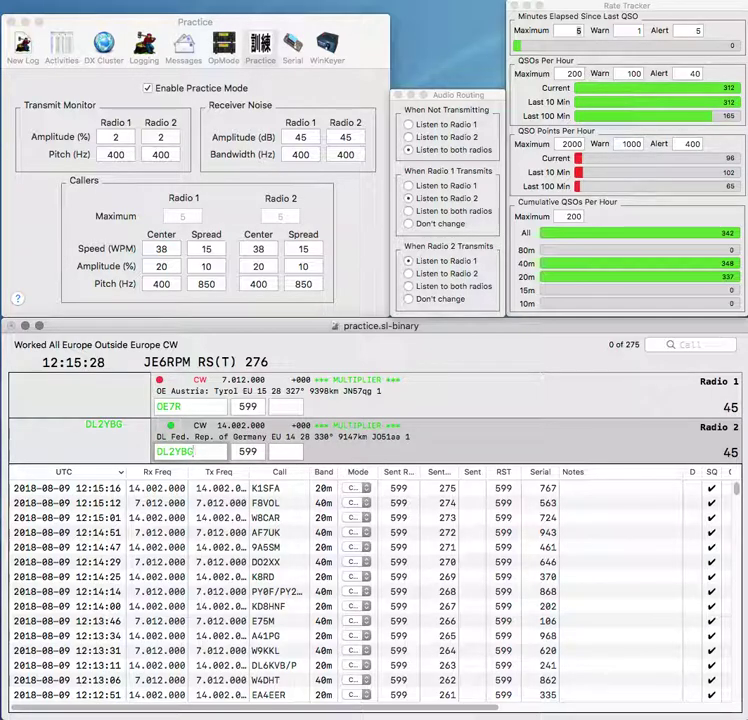
pyautogui.press('BackSpace')
pyautogui.press('BackSpace')
pyautogui.press('BackSpace')
pyautogui.write('QGN')
pyautogui.press('Return')
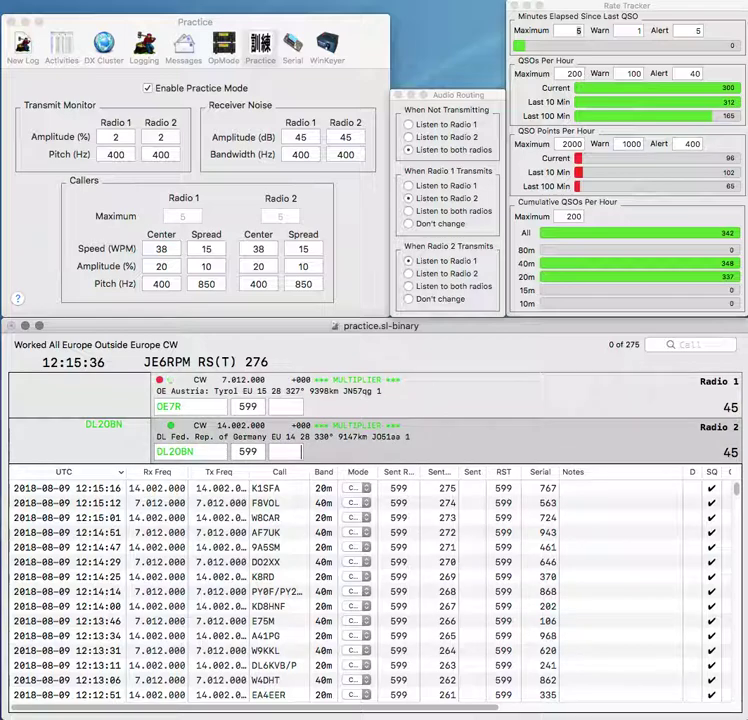
pyautogui.write('88')
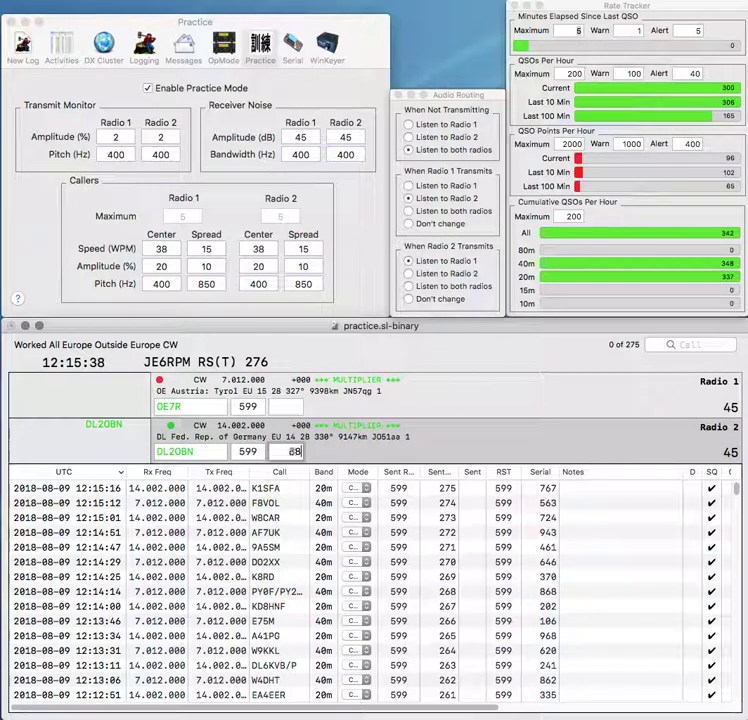
pyautogui.write('8')
pyautogui.press('Return')
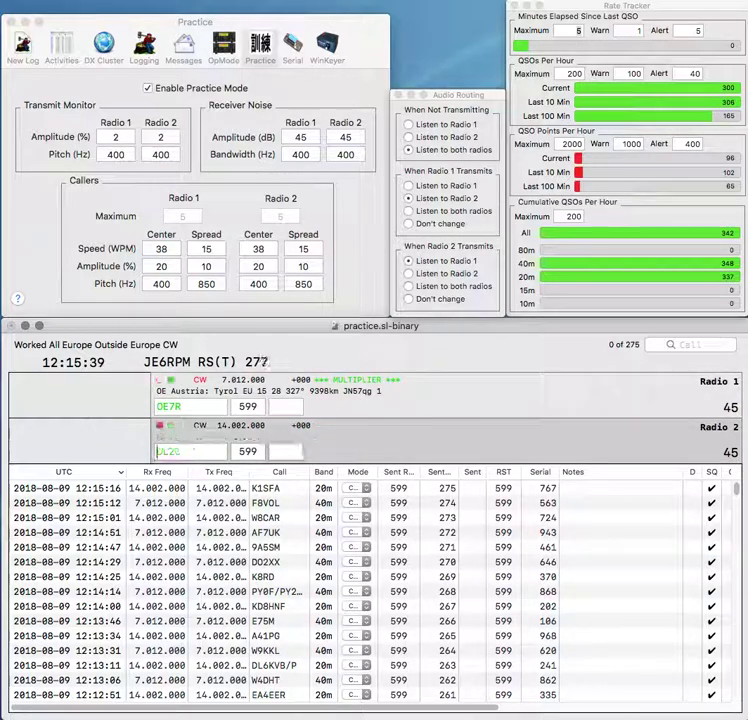
# Step: Correct the Radio 1 callsign to OE9R with the exchange sent, and enter the partial callsign X on Radio 2
pyautogui.press('Right')
pyautogui.press('Right')
pyautogui.press('Right')
pyautogui.press('BackSpace')
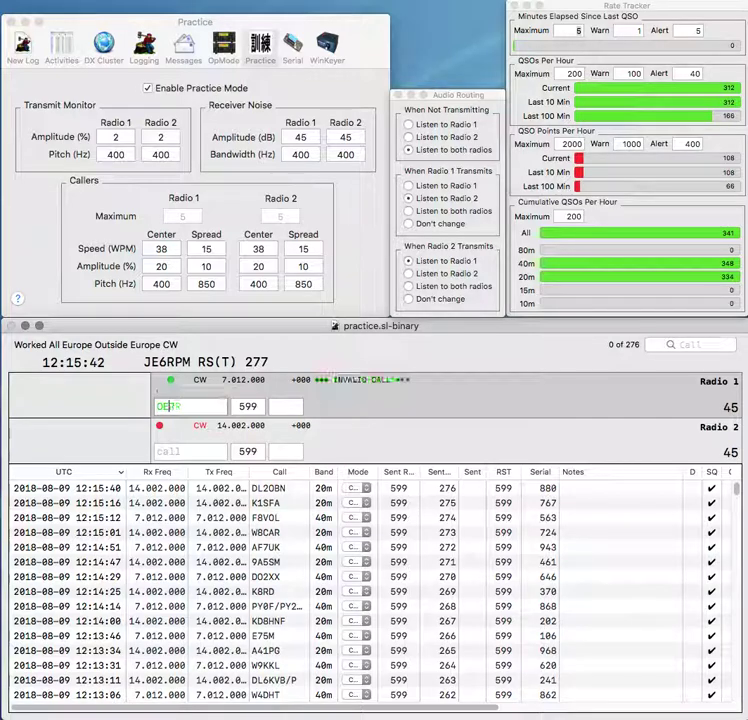
pyautogui.write('R')
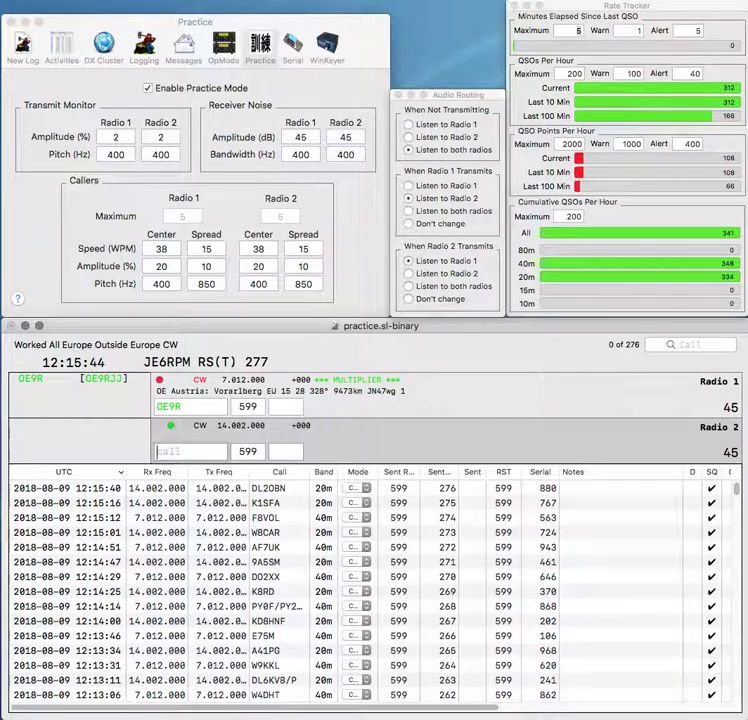
pyautogui.write('X')
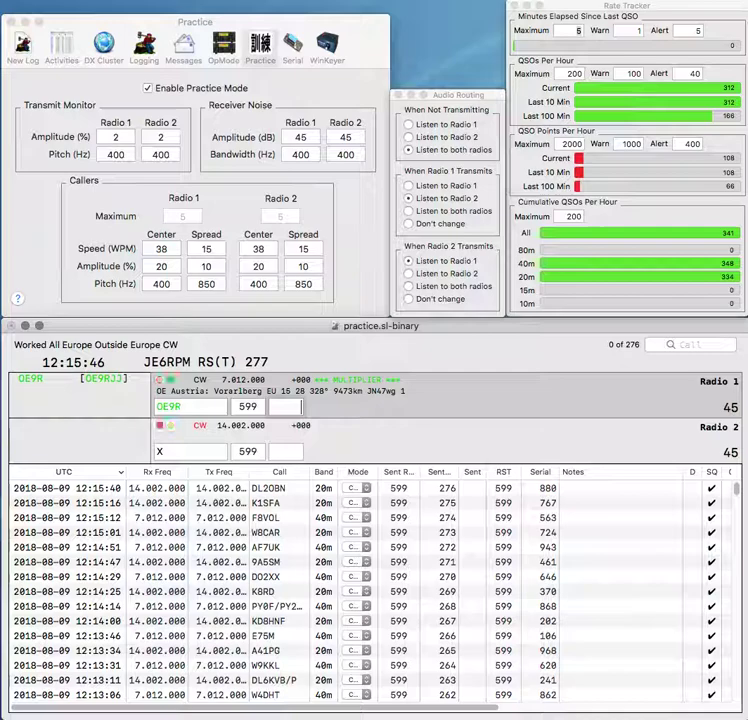
pyautogui.write('69')
pyautogui.press('Return')
pyautogui.write('OH2')
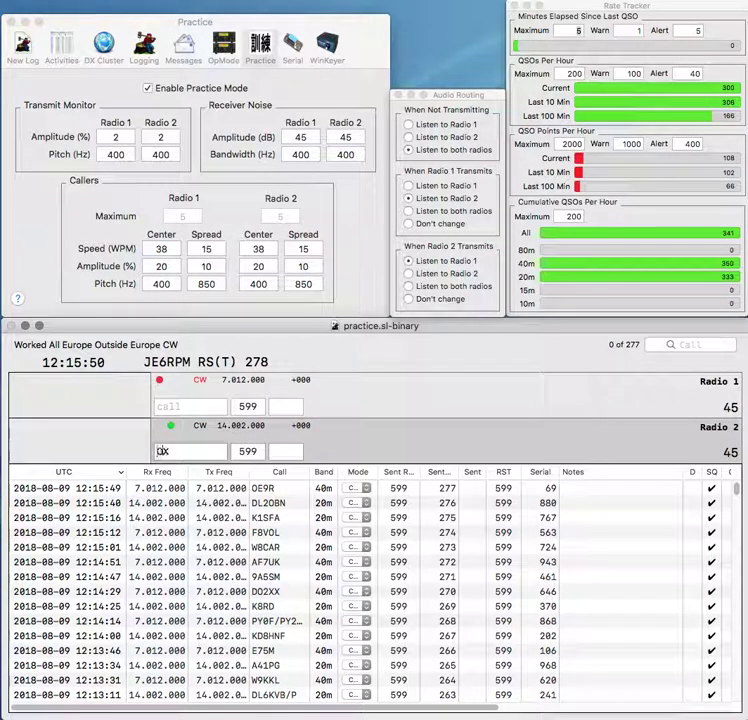
pyautogui.write('MQK')
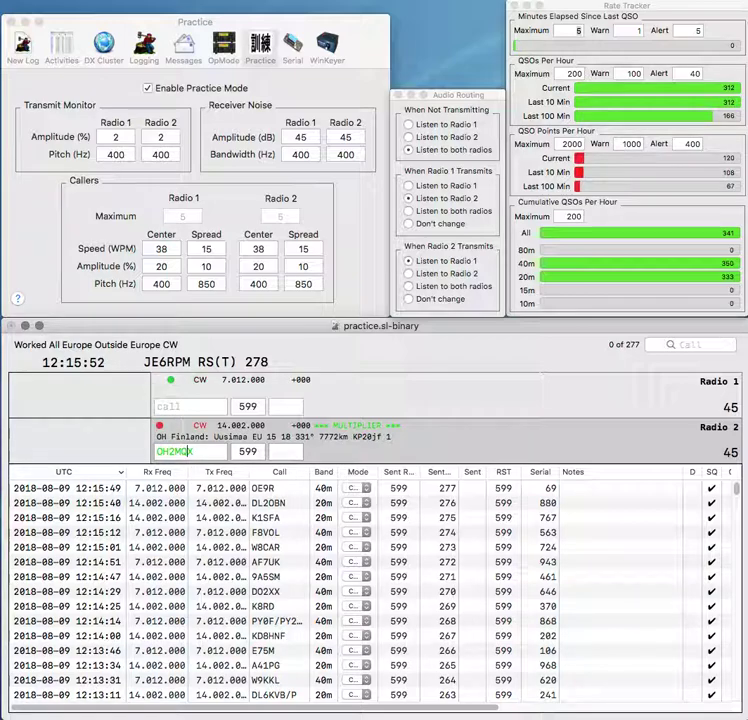
pyautogui.write('PR73M')
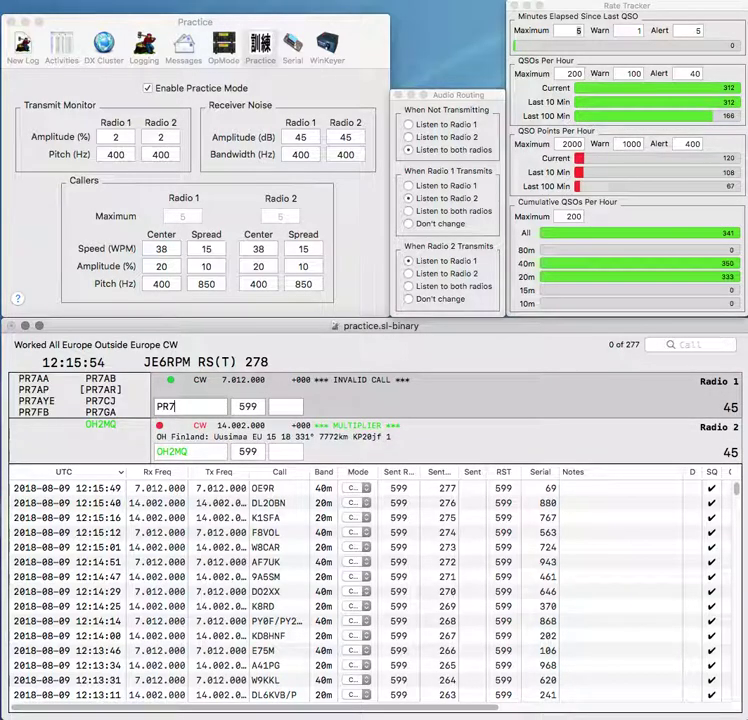
pyautogui.press('Left')
pyautogui.press('Left')
pyautogui.press('Left')
pyautogui.press('Left')
pyautogui.press('BackSpace')
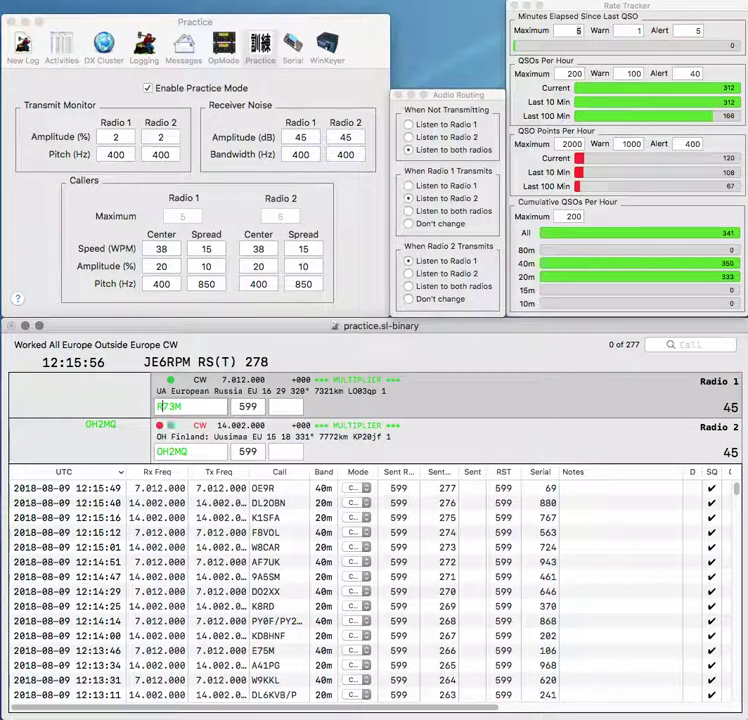
pyautogui.press('Right')
pyautogui.write('P')
# Step: Log OH2MQ on Radio 2 with received serial 470, and log RP73MP on Radio 1 without a received serial
pyautogui.write('4')
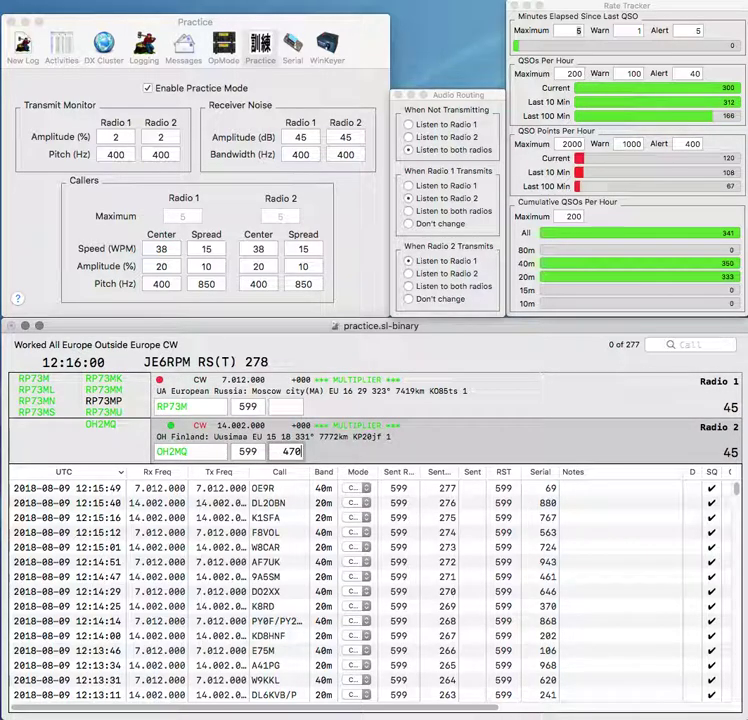
pyautogui.write('70')
pyautogui.press('Return')
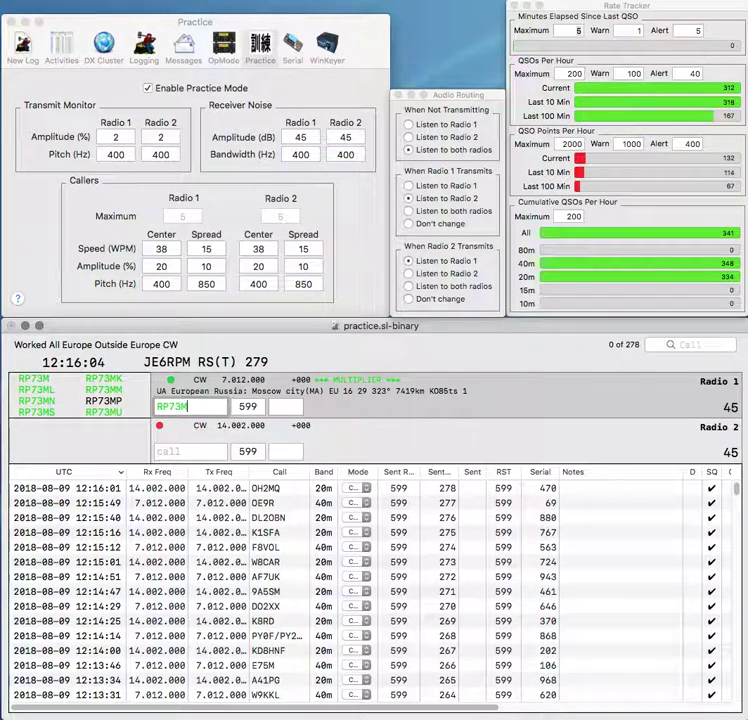
pyautogui.write('P')
pyautogui.press('Return')
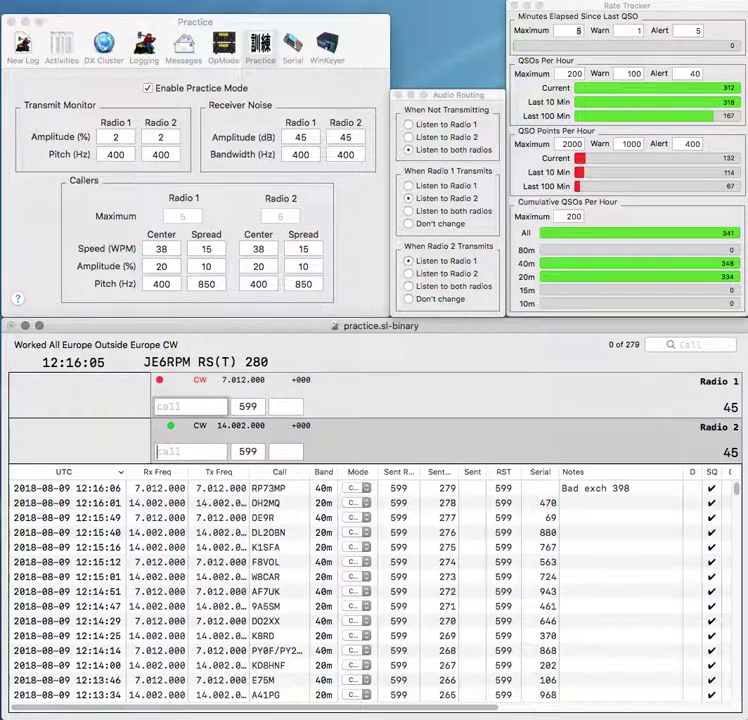
# Step: Enter the partial callsigns E3 on Radio 2 and 7C on Radio 1, sending each
pyautogui.write('E3')
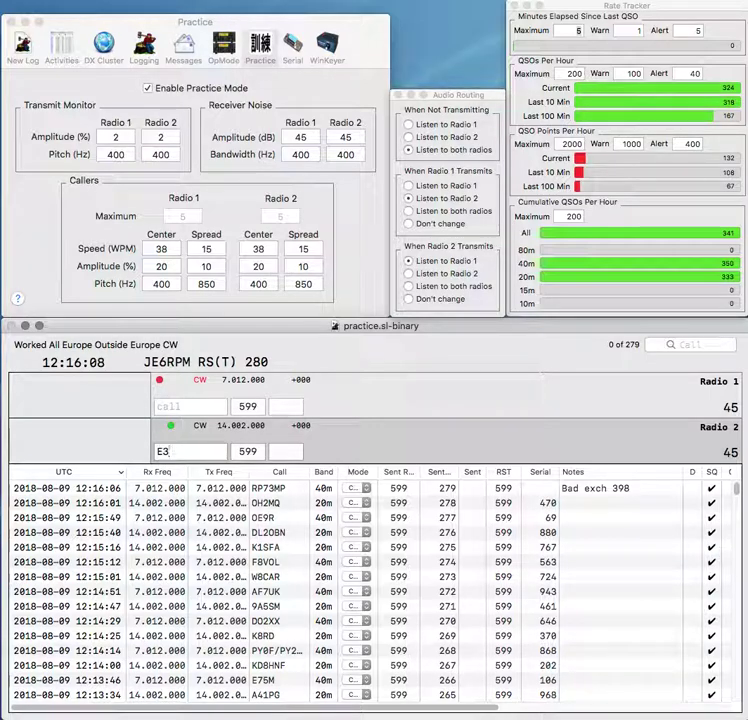
pyautogui.press('Return')
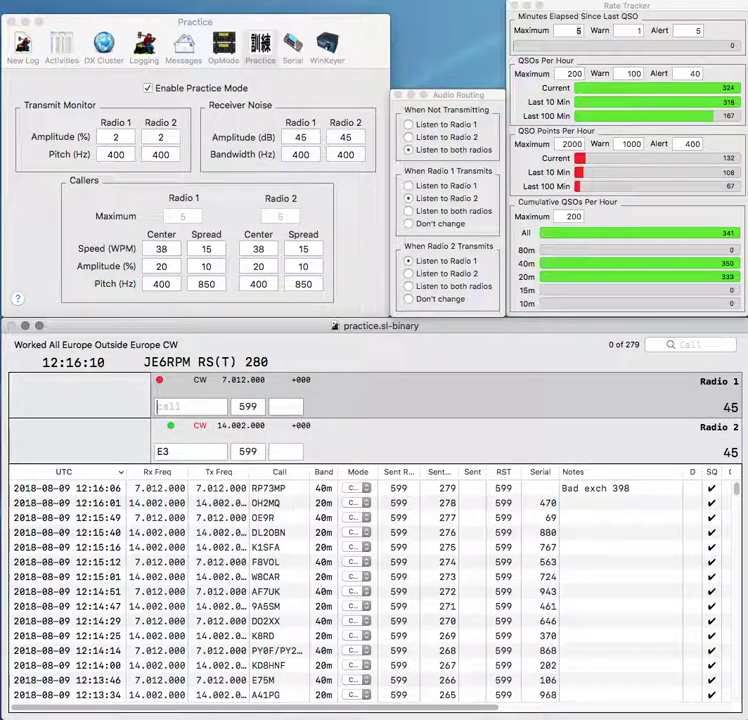
pyautogui.write('7C')
pyautogui.press('Return')
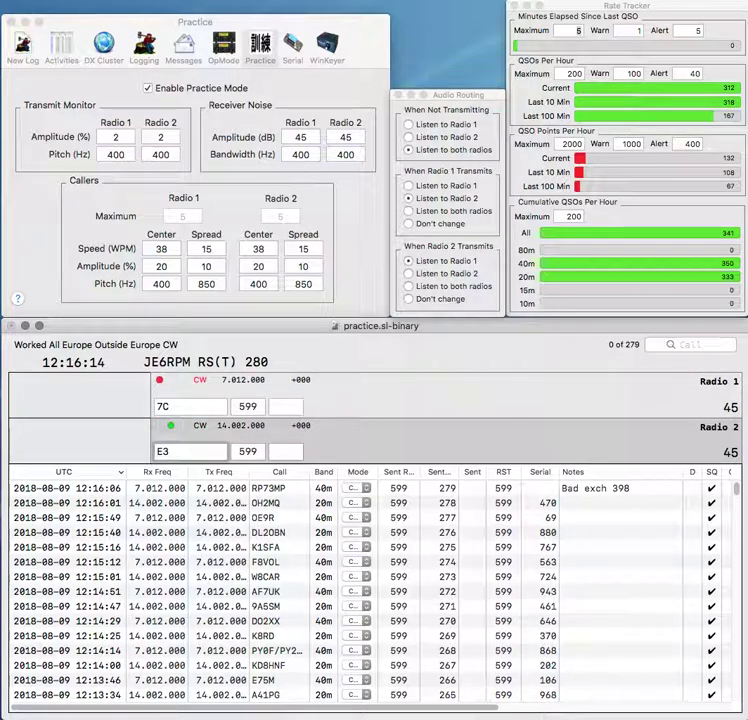
pyautogui.write('VE3NI')
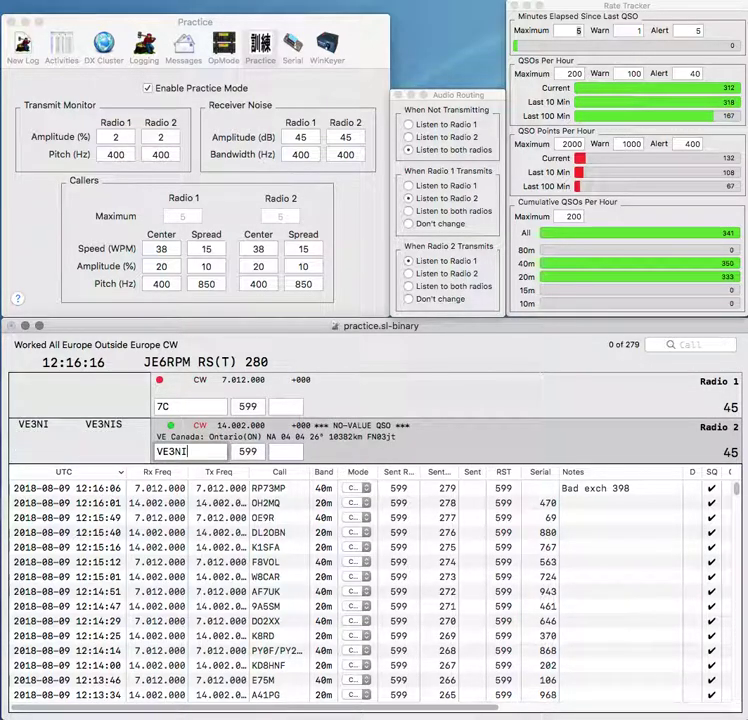
pyautogui.press('Return')
pyautogui.write('RA')
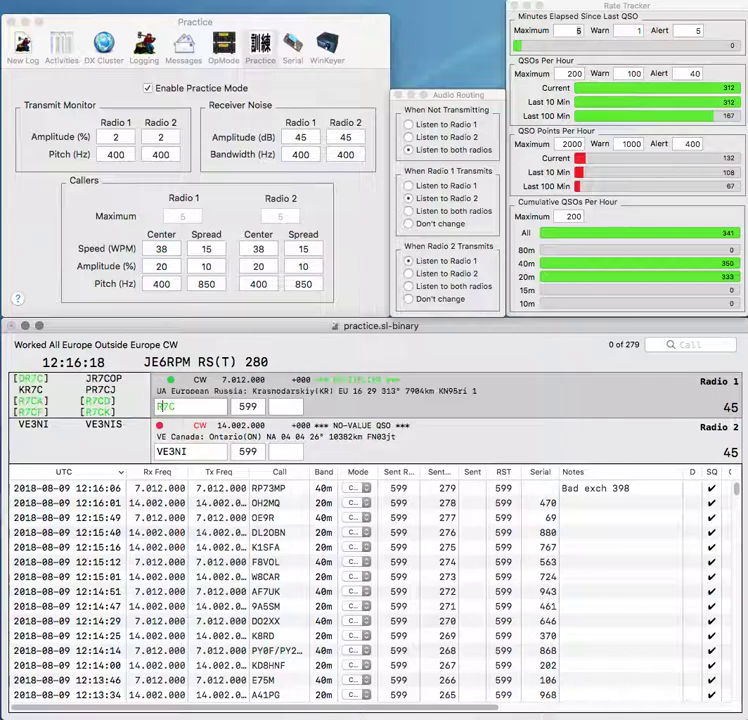
pyautogui.press('Return')
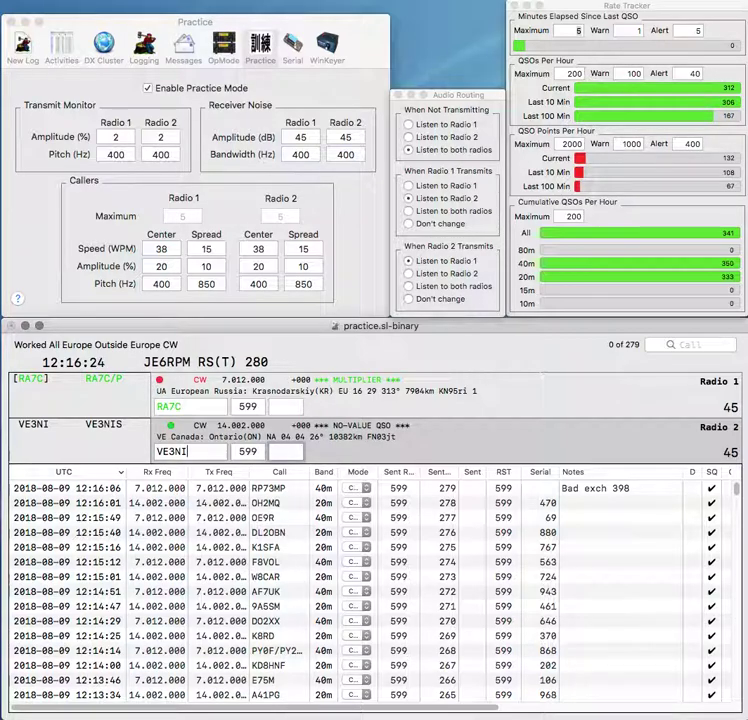
pyautogui.press('Return')
pyautogui.press('Tab')
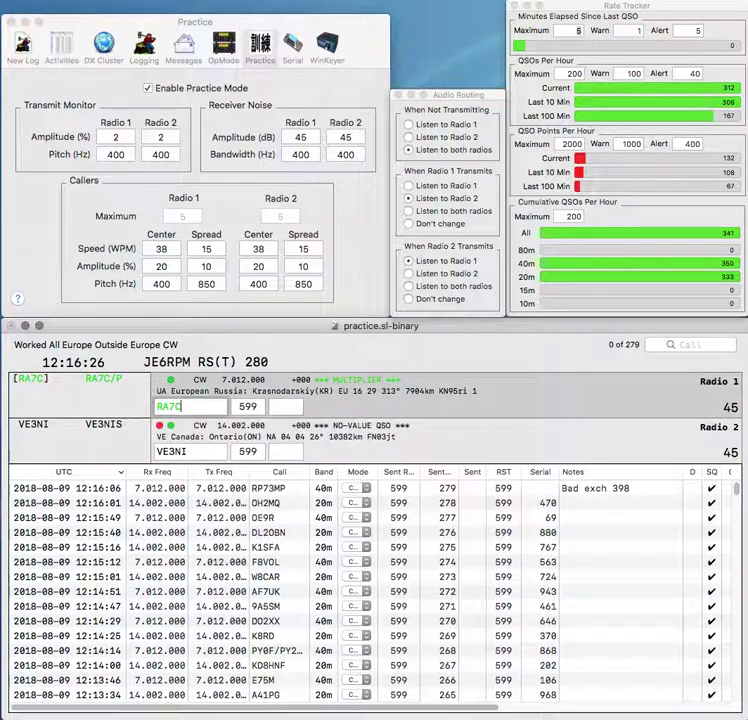
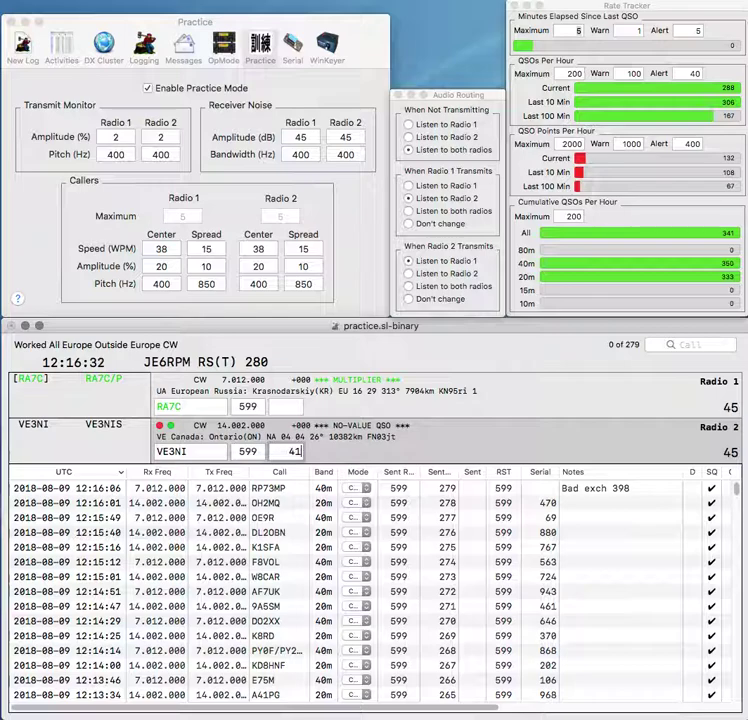
pyautogui.press('Return')
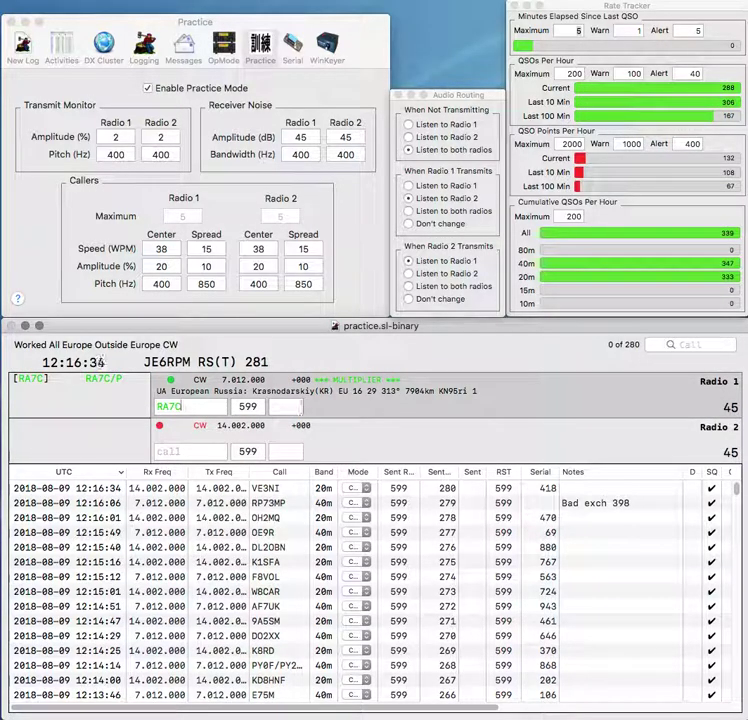
pyautogui.press('space')
pyautogui.write('8')
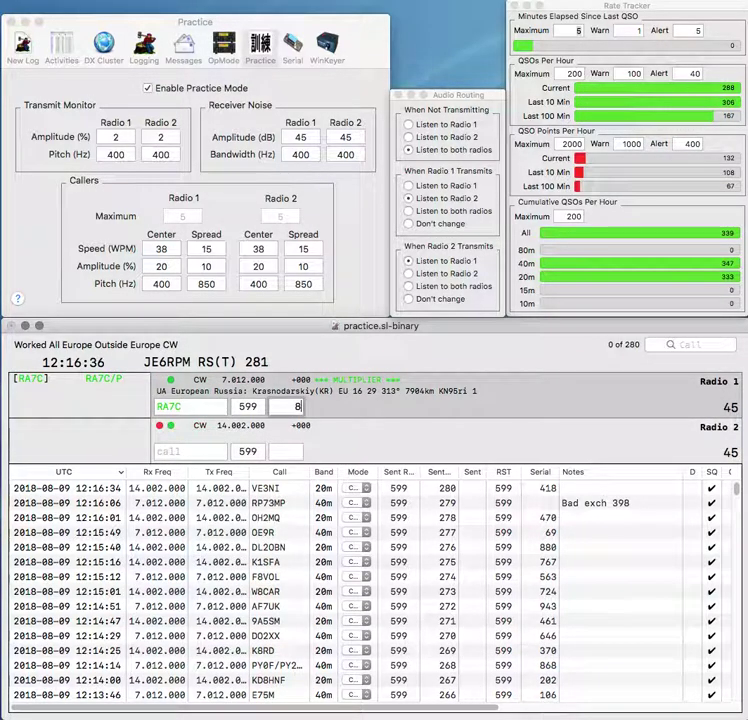
pyautogui.write('13')
pyautogui.press('Return')
pyautogui.write('WD')
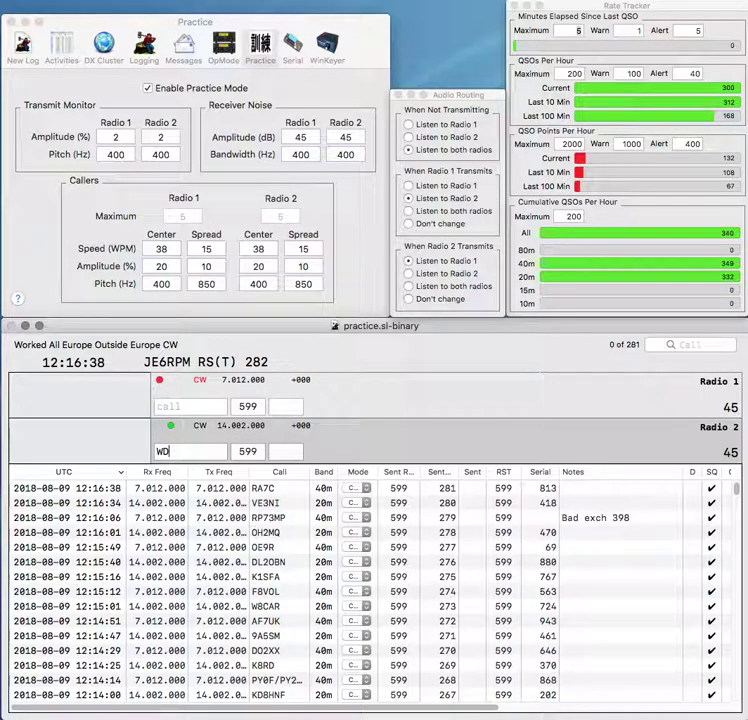
pyautogui.press('BackSpace')
pyautogui.write('B9QIU')
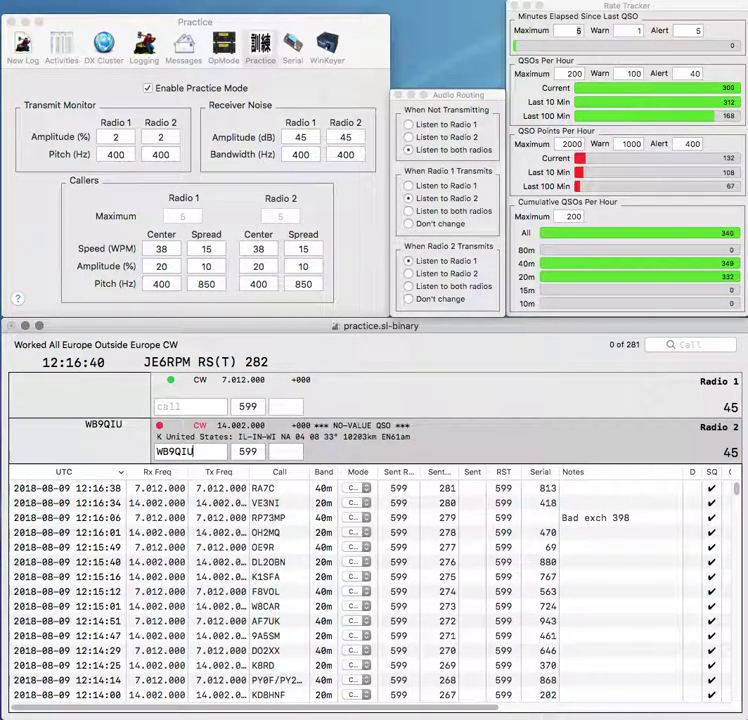
pyautogui.press('Tab')
pyautogui.write('U')
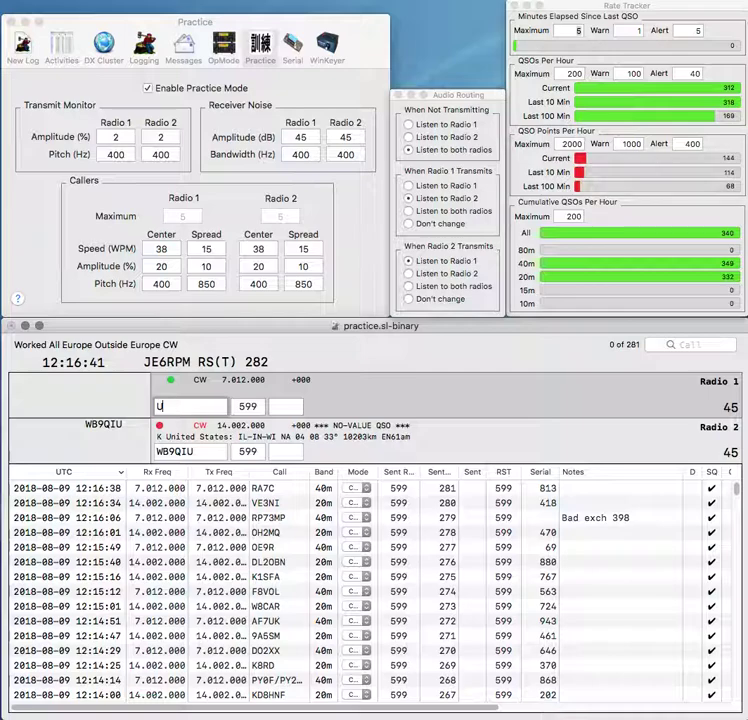
pyautogui.write('UA9')
pyautogui.press('BackSpace')
pyautogui.write('U9')
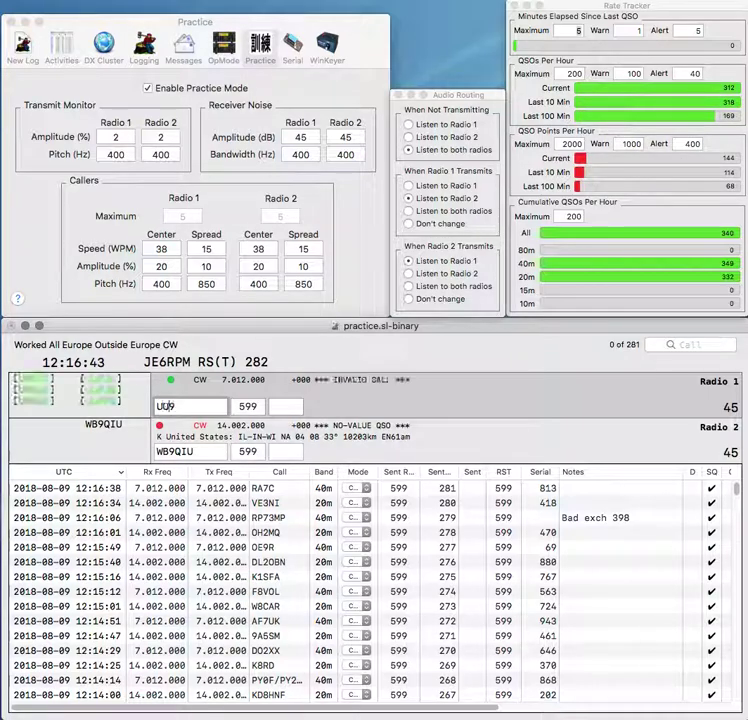
pyautogui.press('Return')
pyautogui.press('space')
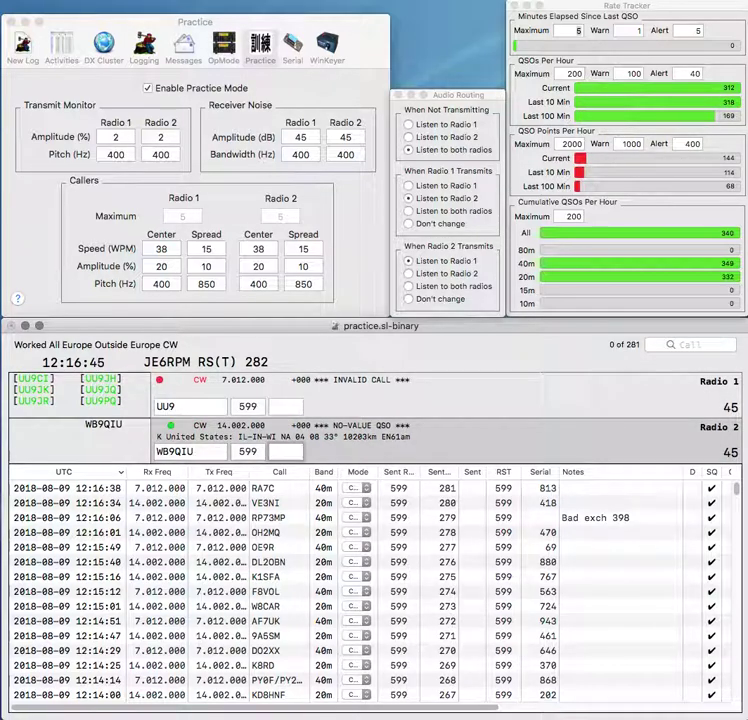
pyautogui.write('464')
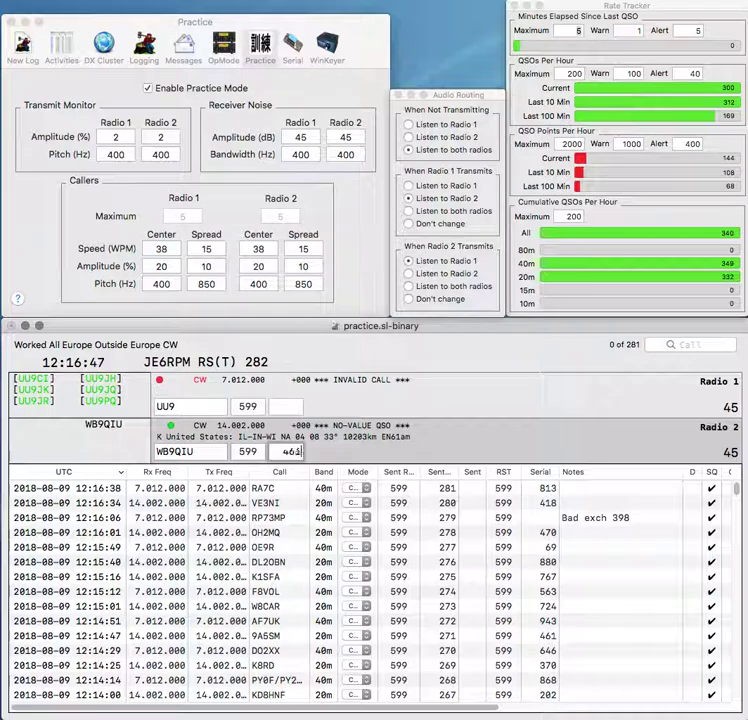
pyautogui.press('Return')
# Step: Change the Radio 1 callsign to UA9ARR with the exchange sent, and enter the partial callsign 9E on Radio 2
pyautogui.write('UU9')
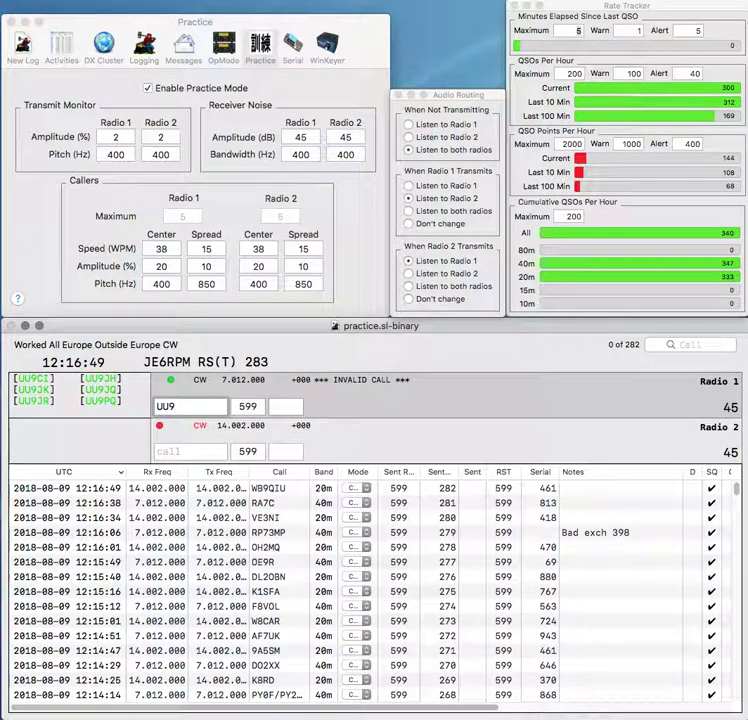
pyautogui.write('ARR')
pyautogui.press('Left')
pyautogui.press('Left')
pyautogui.press('Left')
pyautogui.press('Left')
pyautogui.press('BackSpace')
pyautogui.write('A')
pyautogui.press('Return')
pyautogui.write('9E')
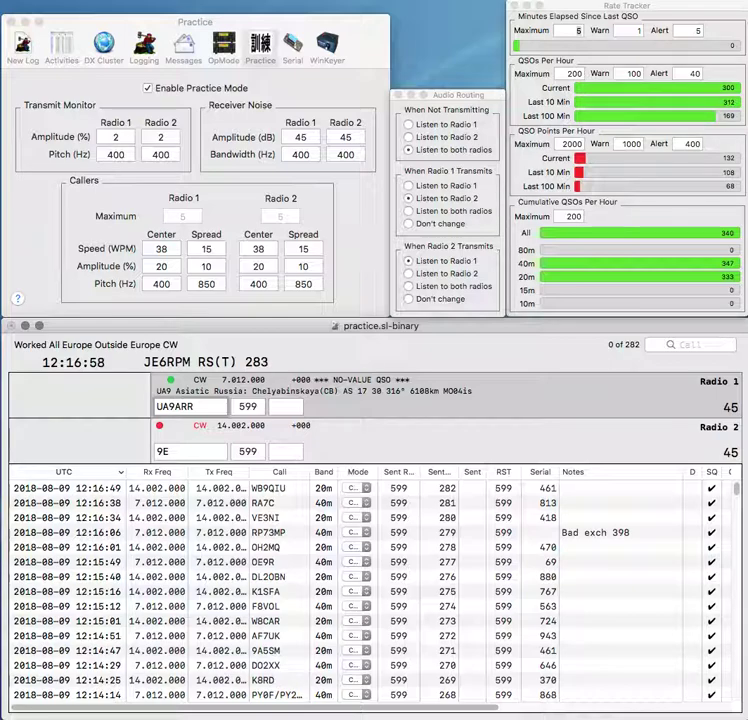
pyautogui.press('BackSpace')
pyautogui.write('6')
pyautogui.press('Return')
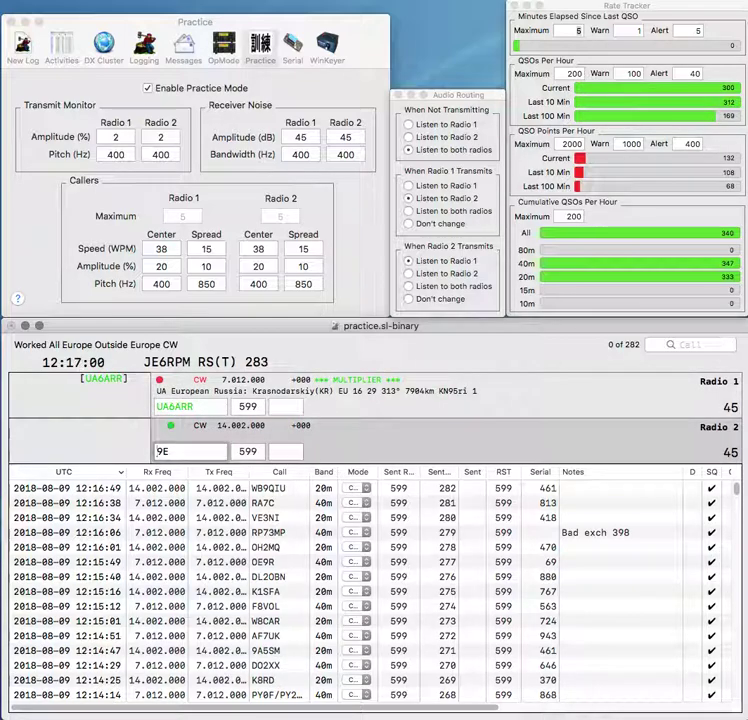
# Step: Correct the Radio 2 callsign to RO2E with the exchange sent
pyautogui.write('RO')
pyautogui.press('Delete')
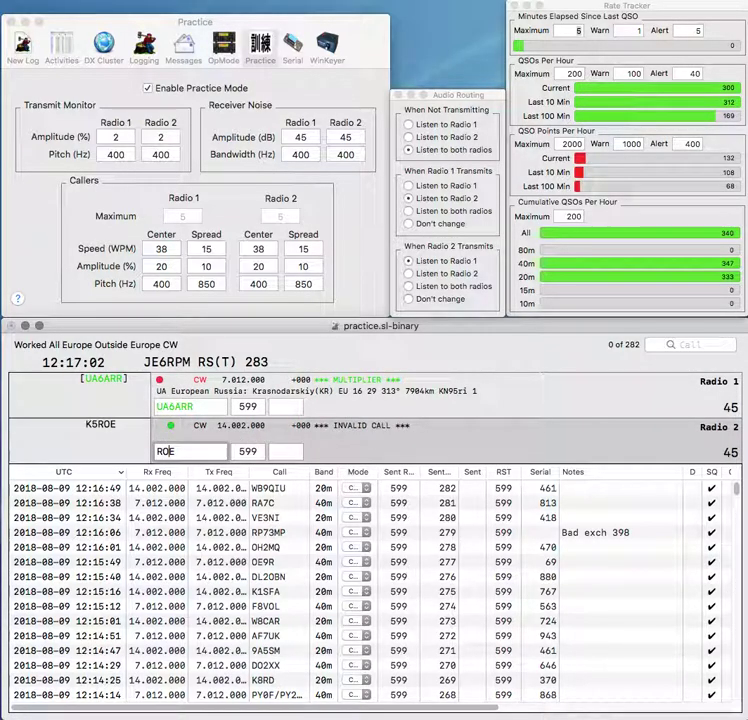
pyautogui.write('2')
pyautogui.press('Return')
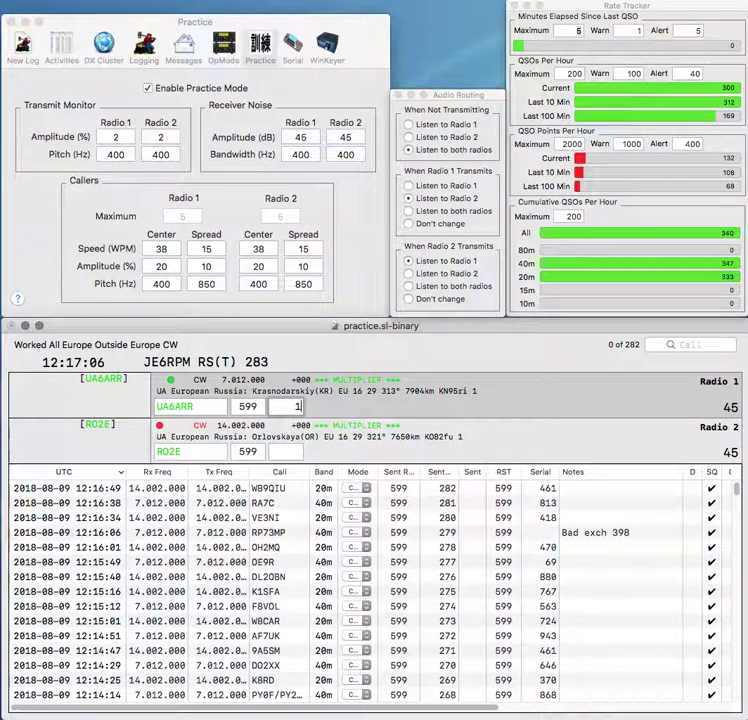
pyautogui.write('195')
pyautogui.press('Return')
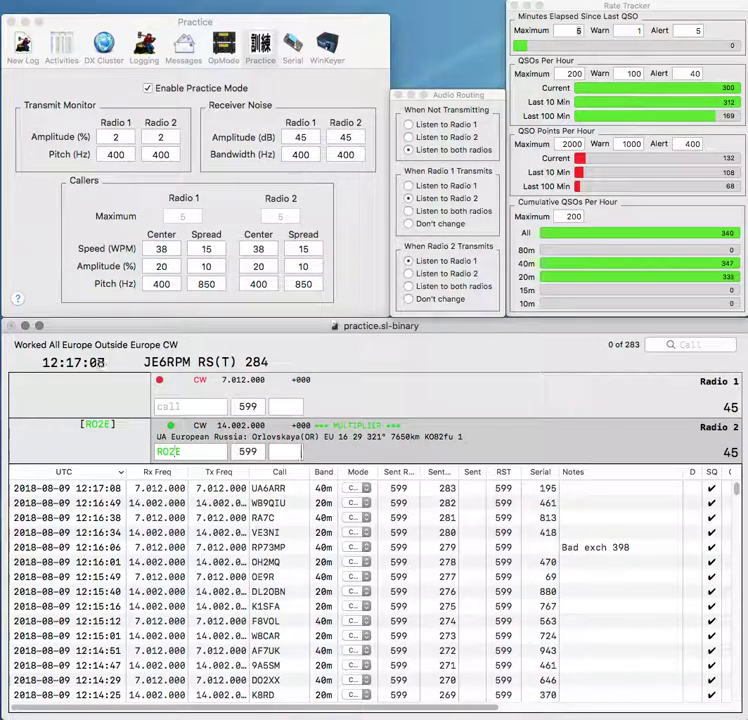
pyautogui.write('962')
pyautogui.press('Return')
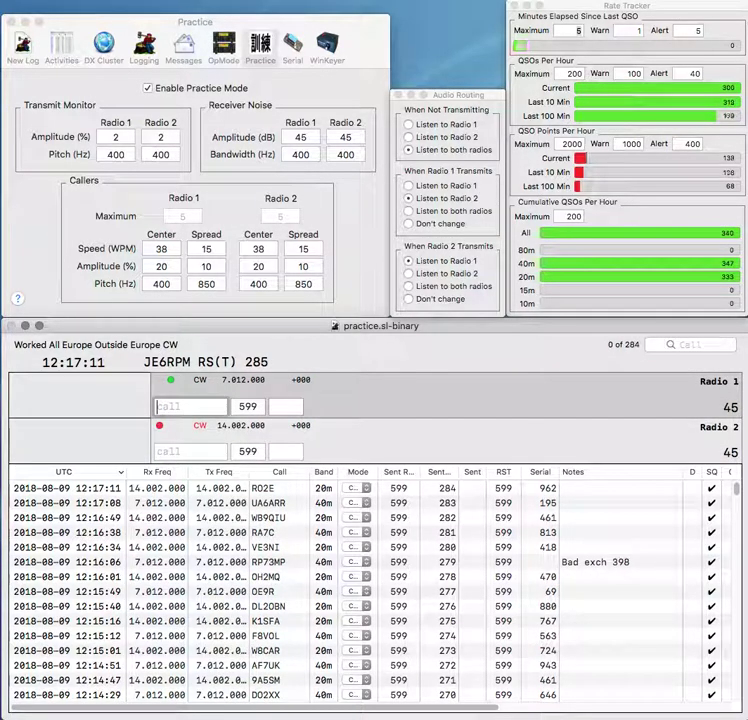
# Step: Enter the partial callsigns N7T on Radio 1 and PG on Radio 2 with the exchanges sent
pyautogui.write('N7')
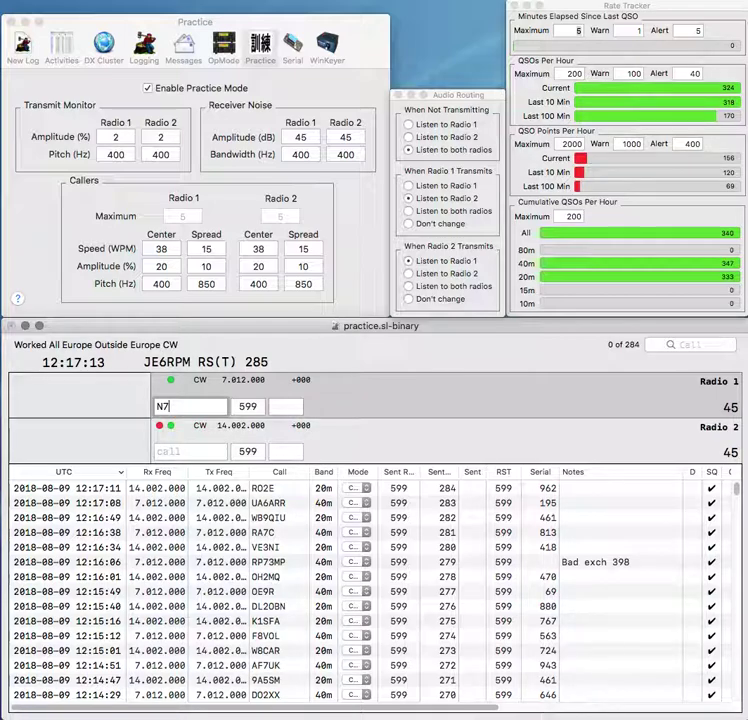
pyautogui.write('T')
pyautogui.press('Down')
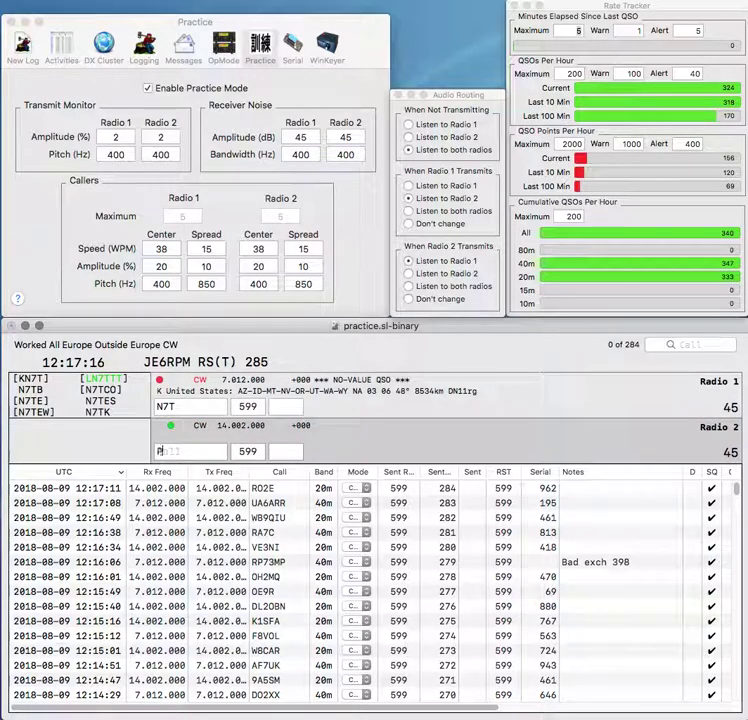
pyautogui.press('Return')
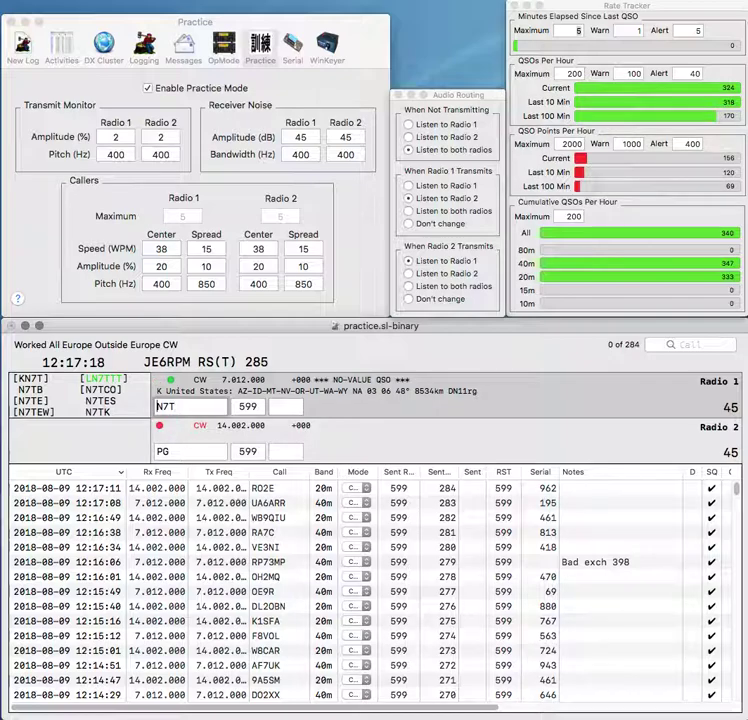
# Step: Correct the Radio 1 callsign to ON7NT, and log the contact with received serial 628
pyautogui.write('O')
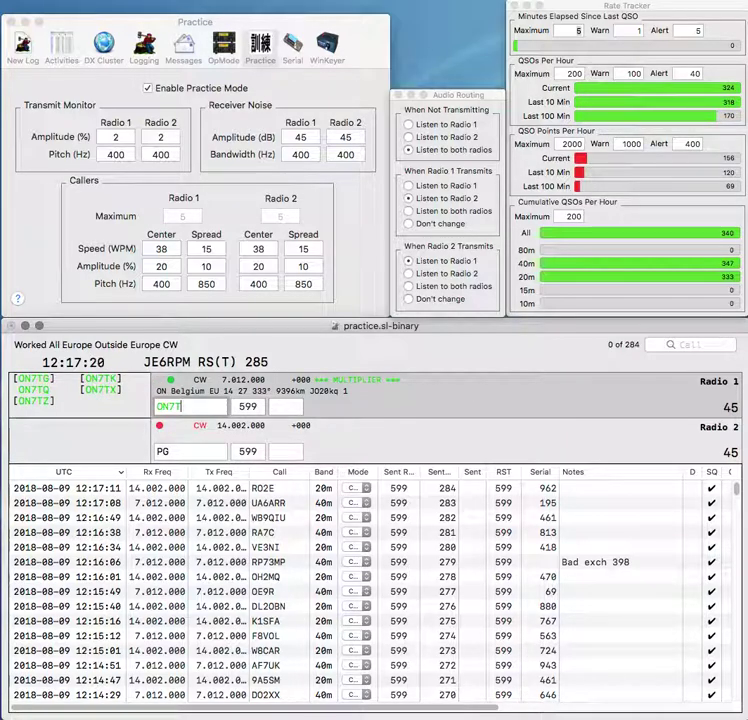
pyautogui.press('BackSpace')
pyautogui.write('NT')
pyautogui.press('Tab')
pyautogui.write('628')
pyautogui.press('Return')
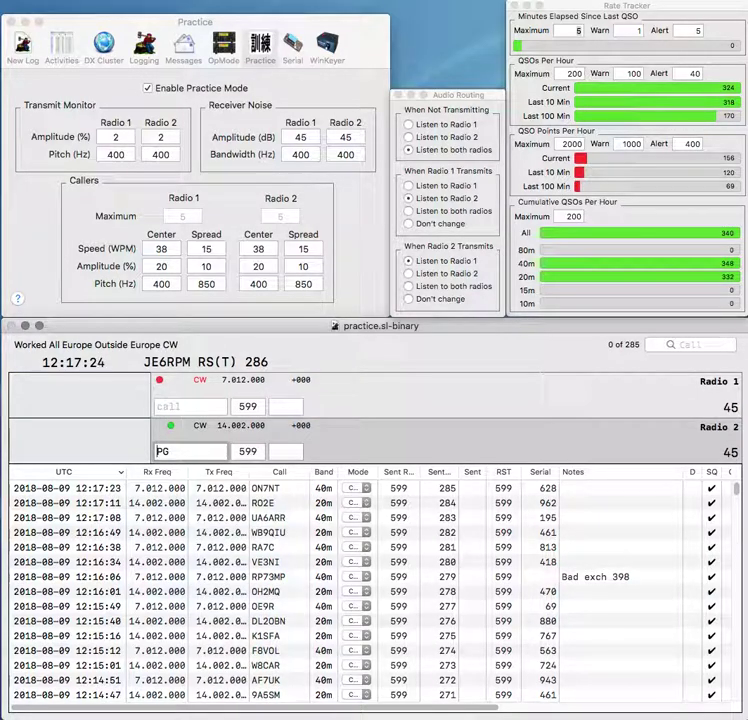
# Step: Enter 4Z5MU on Radio 1 and complete the Radio 2 callsign as IQ0PG, with the exchanges sent
pyautogui.press('Return')
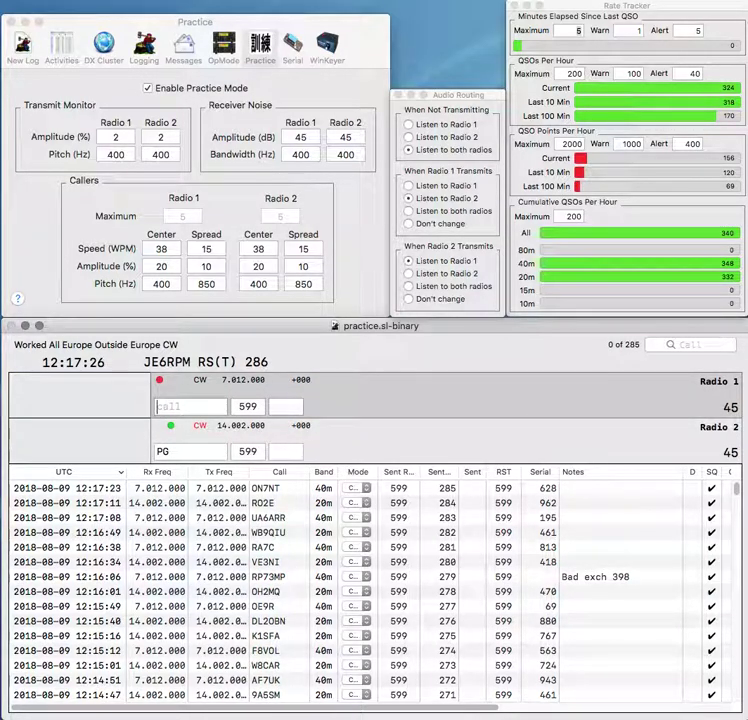
pyautogui.write('4')
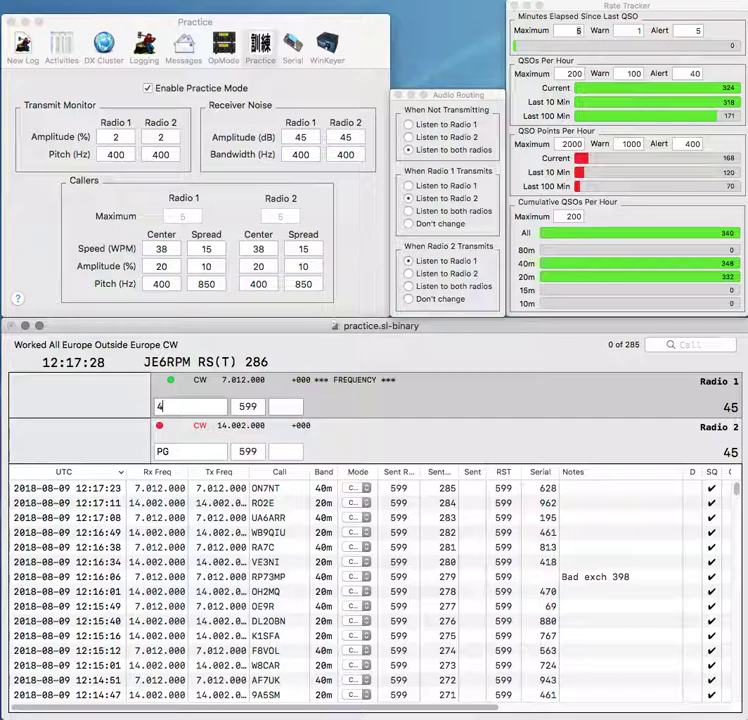
pyautogui.write('Z5MU')
pyautogui.press('Return')
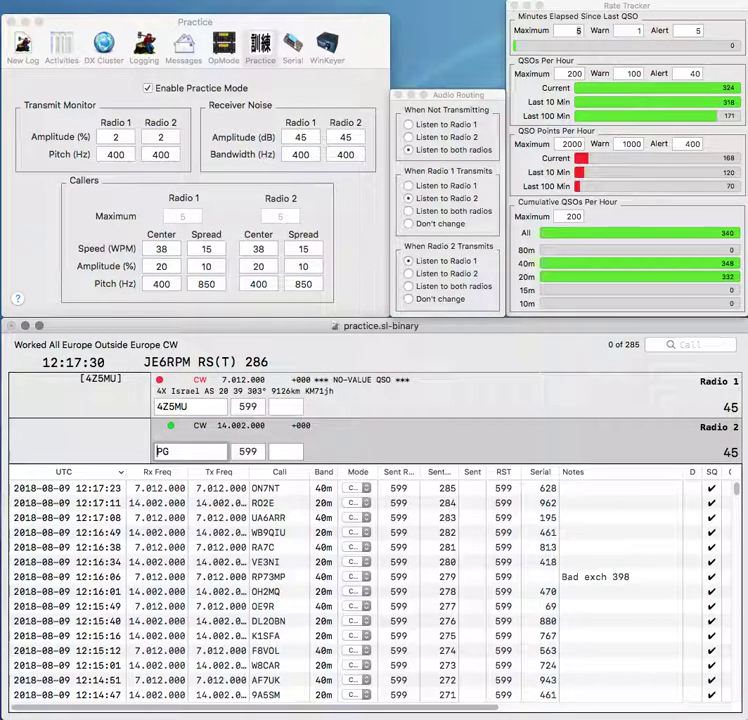
pyautogui.write('IQ0')
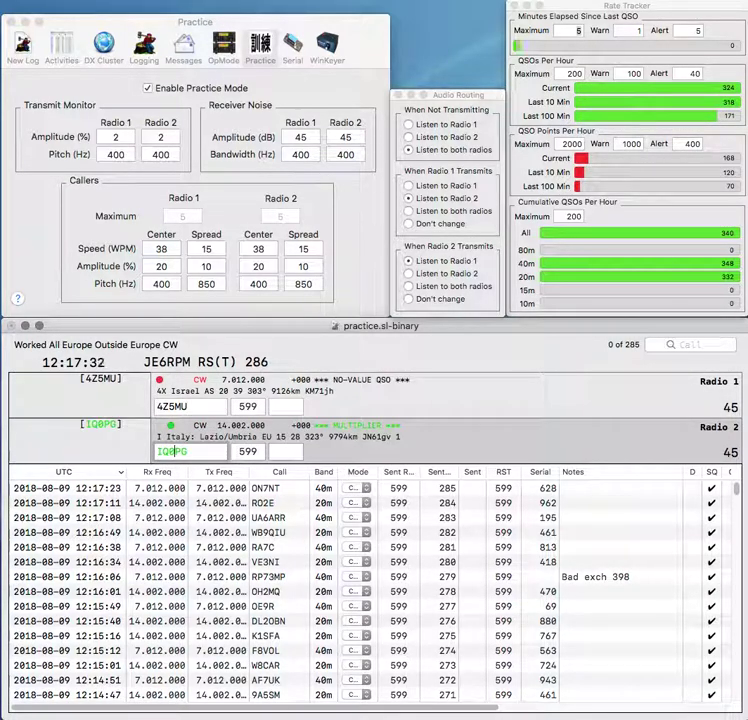
pyautogui.press('Return')
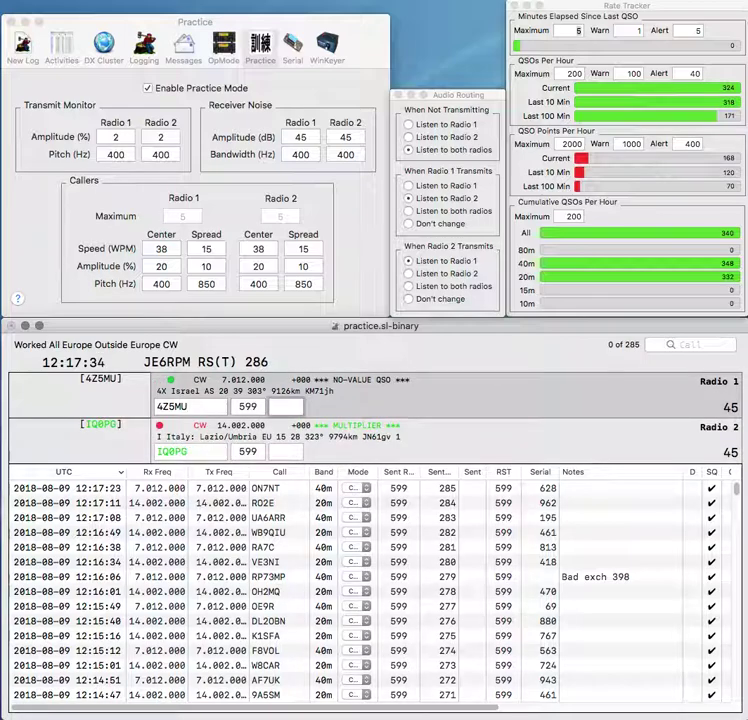
pyautogui.write('49')
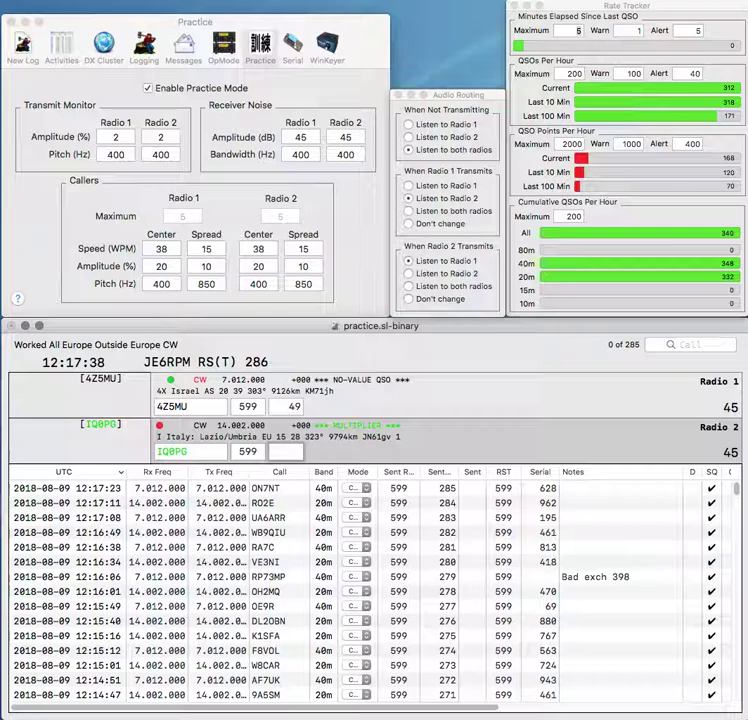
pyautogui.press('Return')
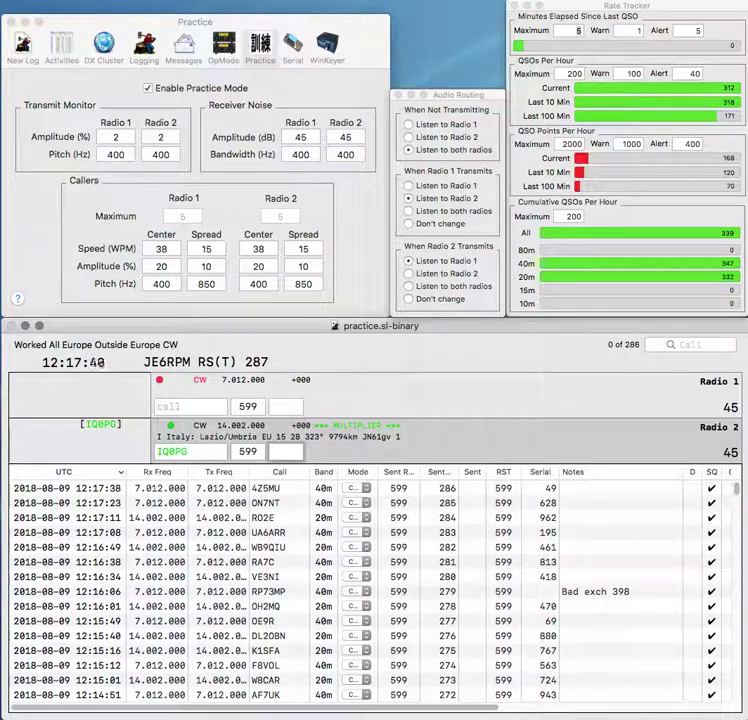
pyautogui.write('490')
pyautogui.press('Return')
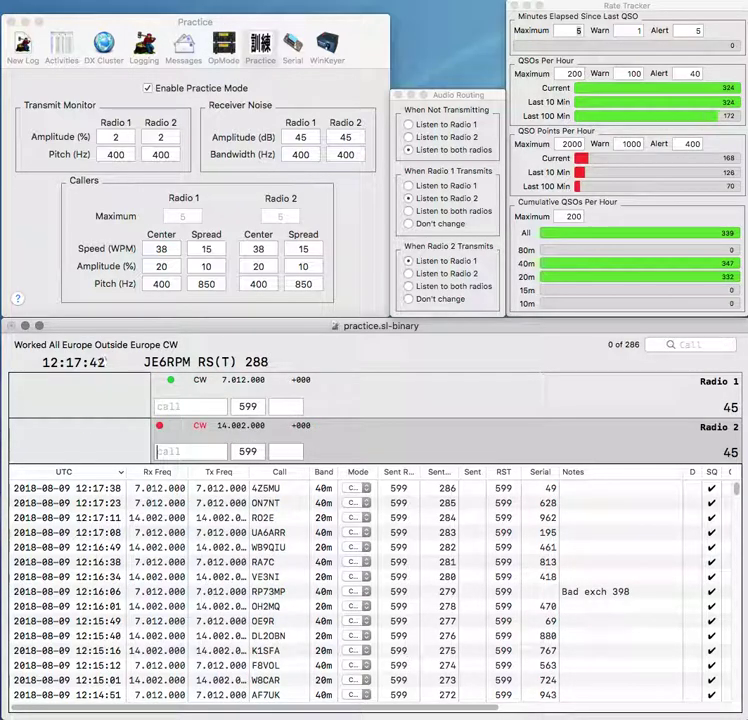
pyautogui.write('OK6')
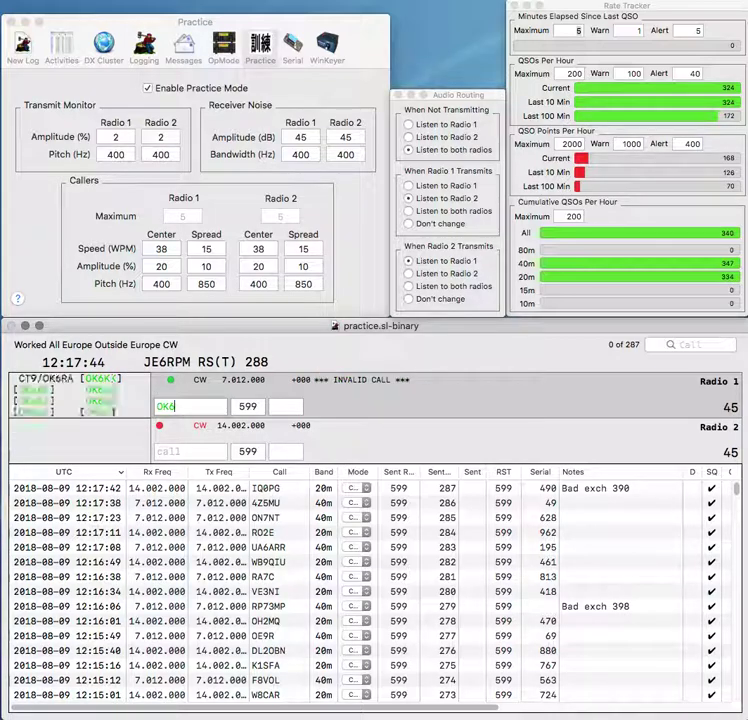
pyautogui.write('XW')
pyautogui.press('Return')
pyautogui.write('KE1RG')
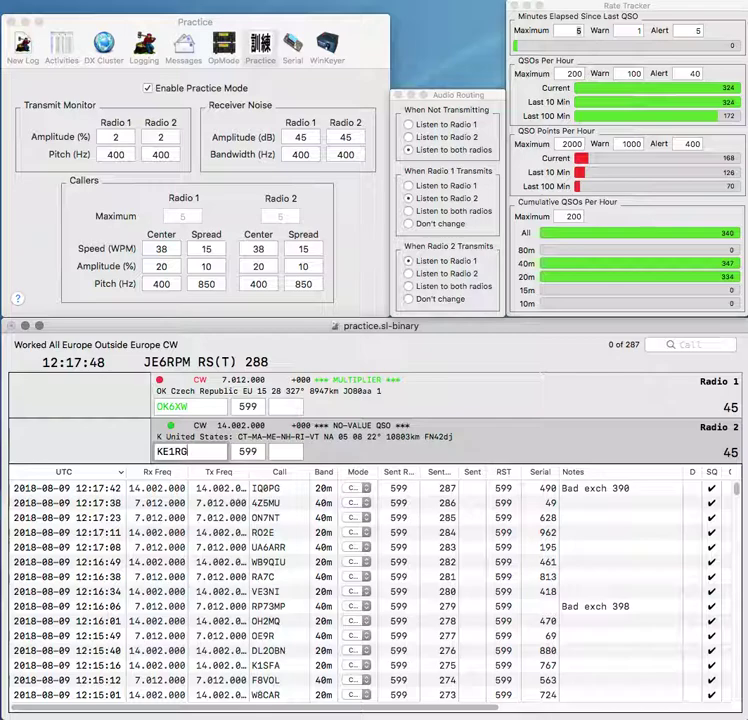
pyautogui.press('Return')
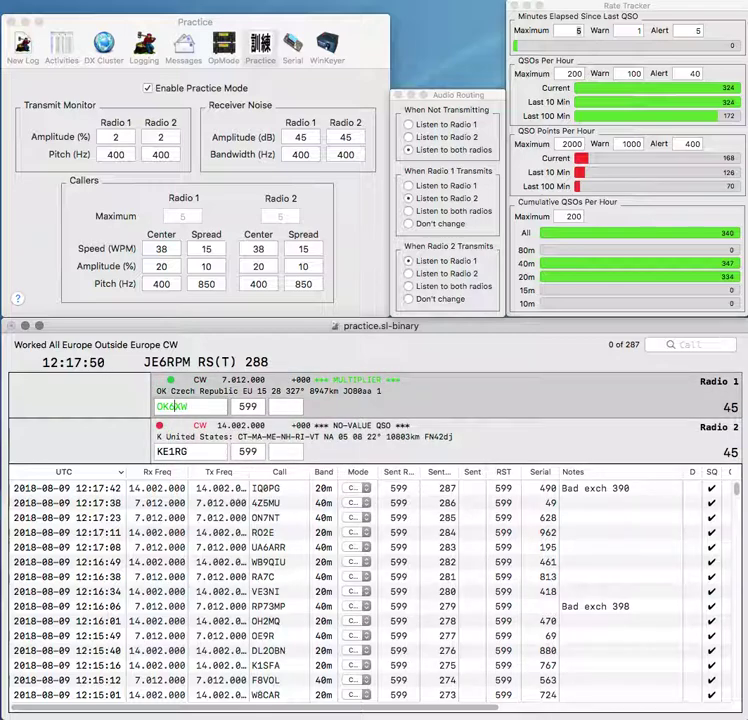
pyautogui.press('BackSpace')
pyautogui.write('7')
pyautogui.press('Delete')
pyautogui.write('K')
pyautogui.press('Return')
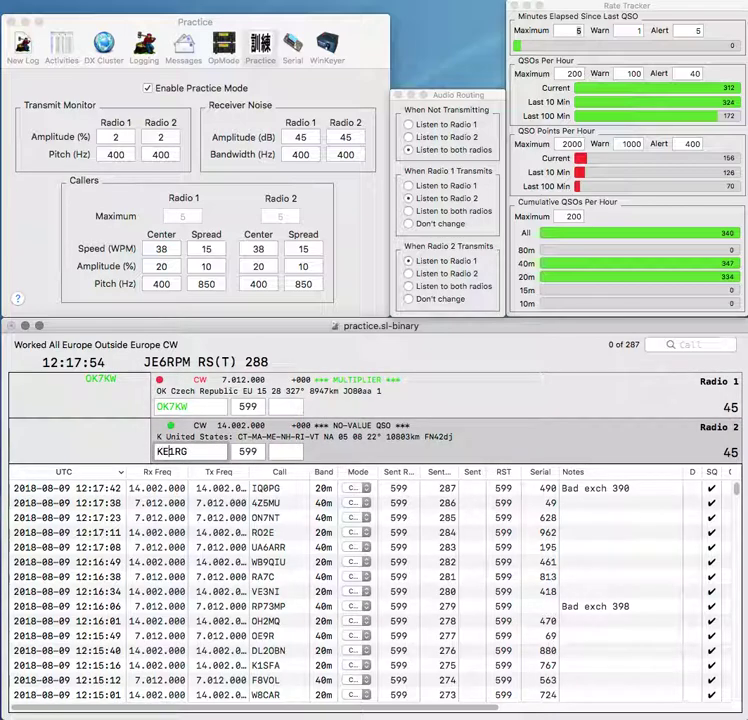
pyautogui.press('Delete')
pyautogui.write('4')
pyautogui.press('Return')
pyautogui.press('space')
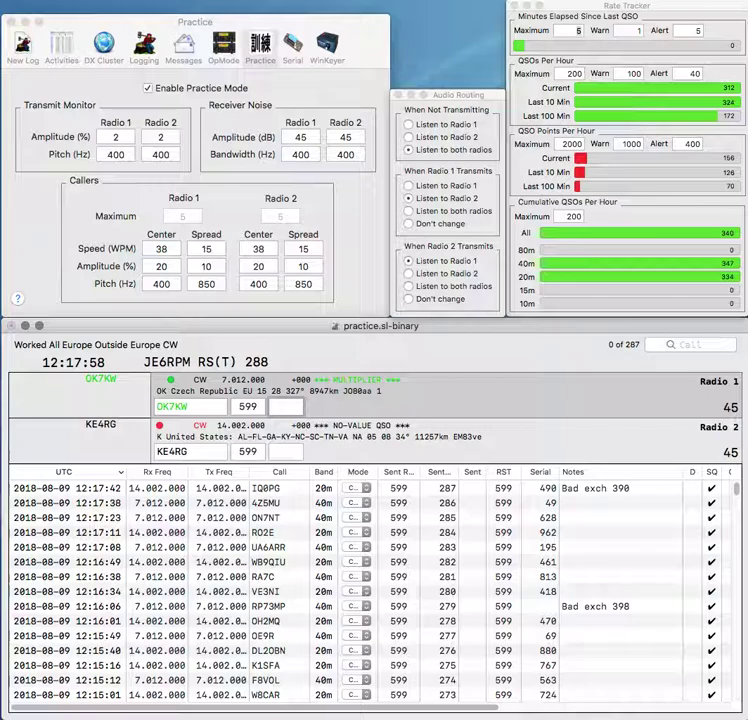
pyautogui.write('309')
pyautogui.press('Return')
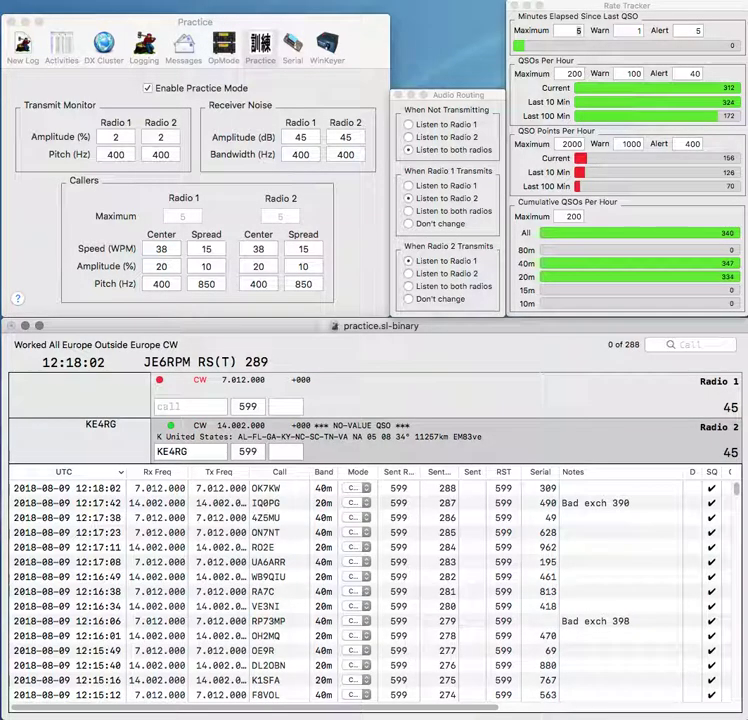
pyautogui.press('Return')
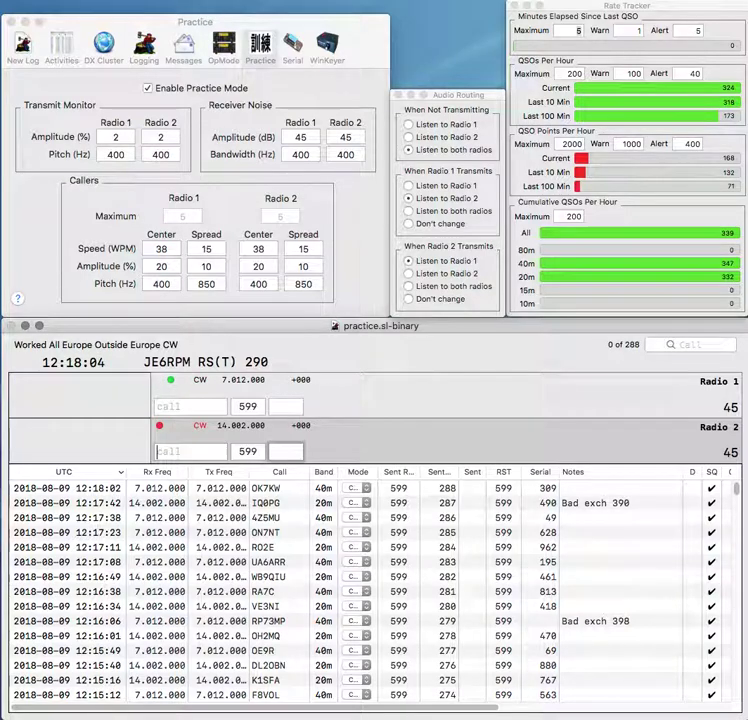
# Step: Enter the partial callsigns 3NN on Radio 1 and J on Radio 2 with the exchanges sent
pyautogui.write('3NN')
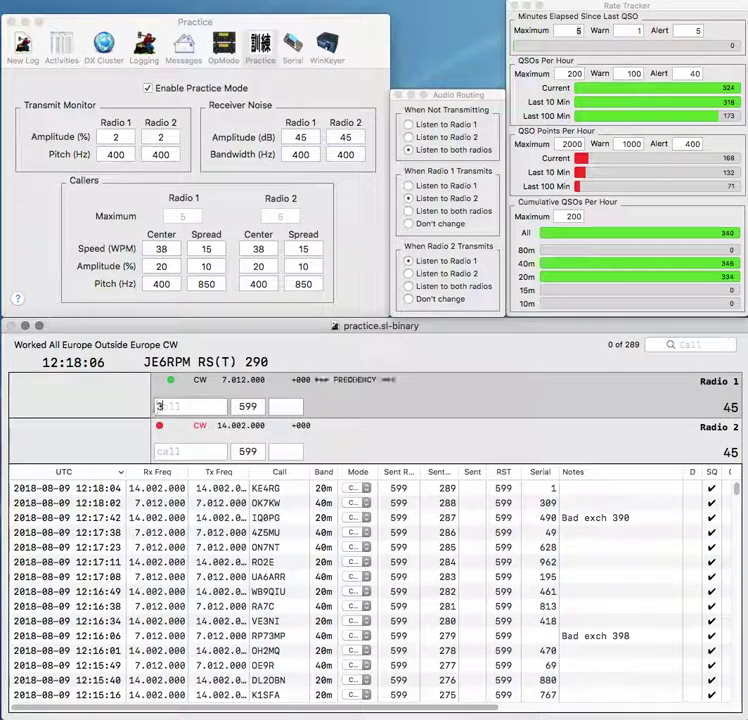
pyautogui.press('Return')
pyautogui.press('\\')
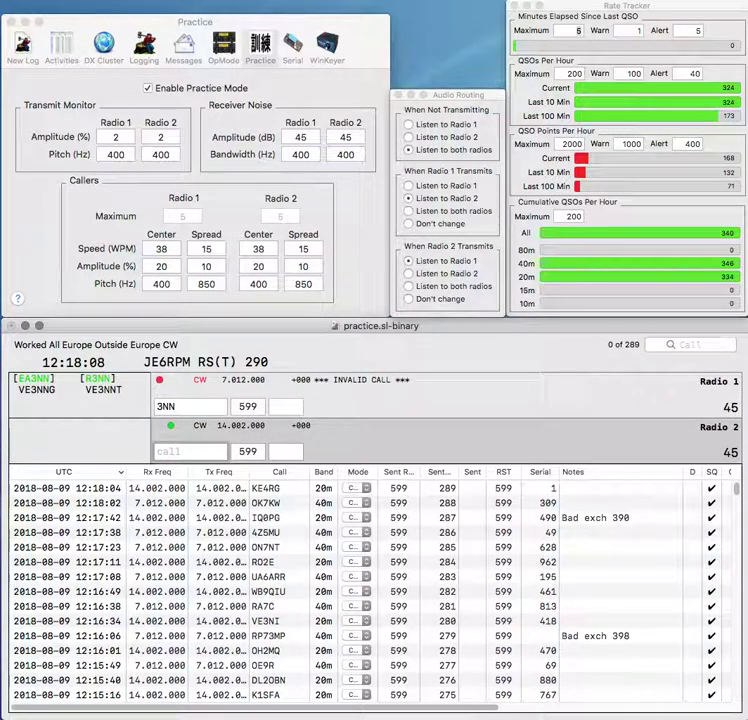
pyautogui.press('Return')
pyautogui.press('\\')
pyautogui.press('Left')
pyautogui.press('Left')
pyautogui.press('Left')
pyautogui.write('EA')
pyautogui.press('Delete')
pyautogui.write('2')
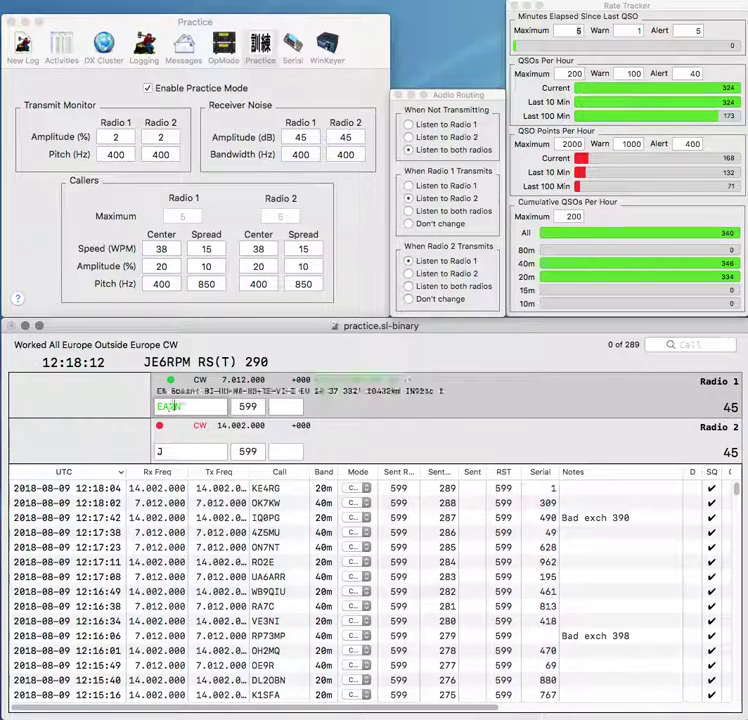
pyautogui.press('Delete')
pyautogui.write('N')
pyautogui.press('BackSpace')
pyautogui.write('D')
pyautogui.press('Return')
pyautogui.press('\\')
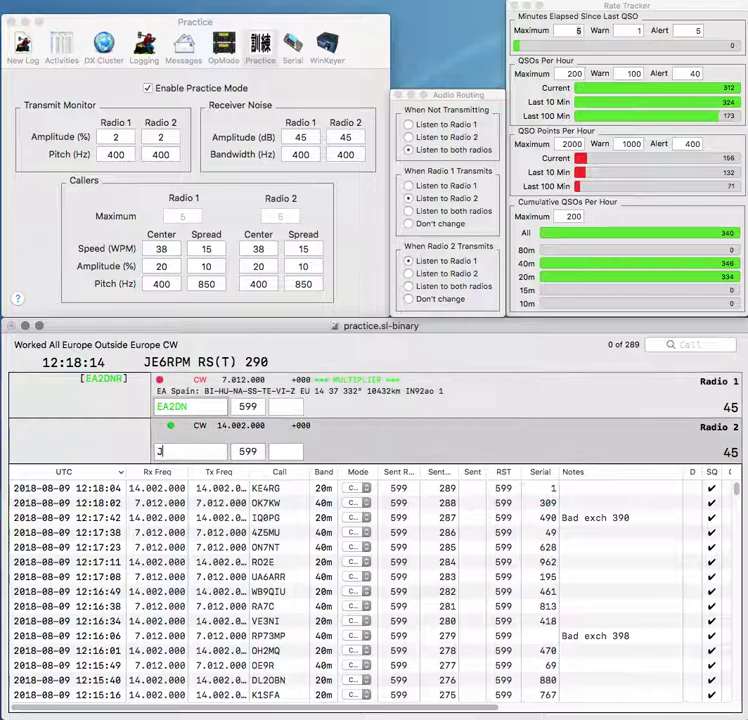
# Step: Change the partial Radio 2 callsign to KJ with the exchange sent
pyautogui.write('3')
pyautogui.press('BackSpace')
pyautogui.press('BackSpace')
pyautogui.write('K')
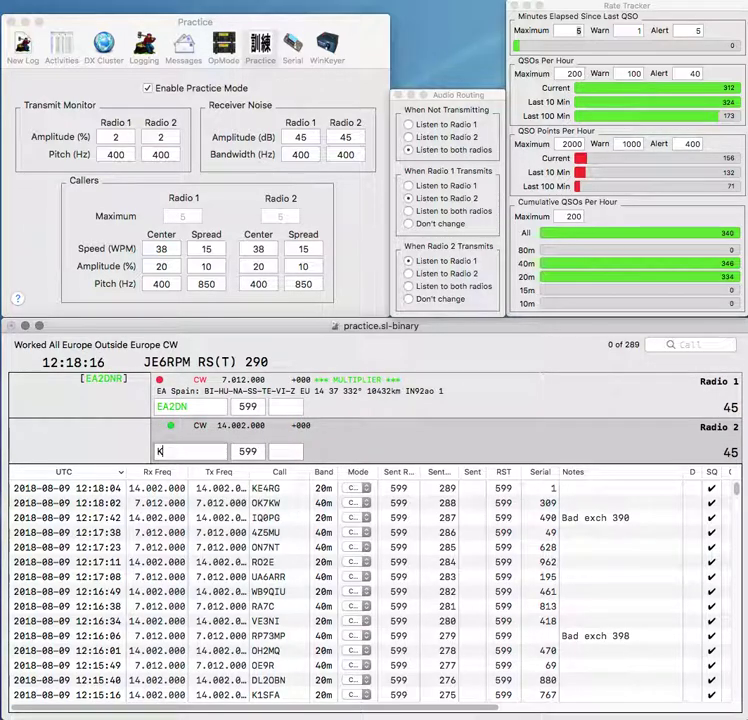
pyautogui.press('Return')
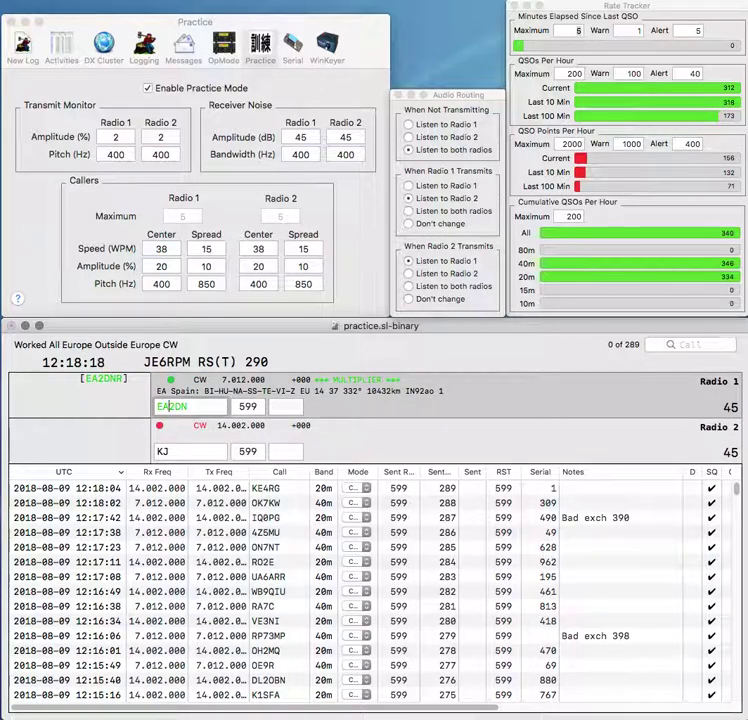
pyautogui.press('BackSpace')
pyautogui.press('Delete')
pyautogui.write('N2')
pyautogui.press('Return')
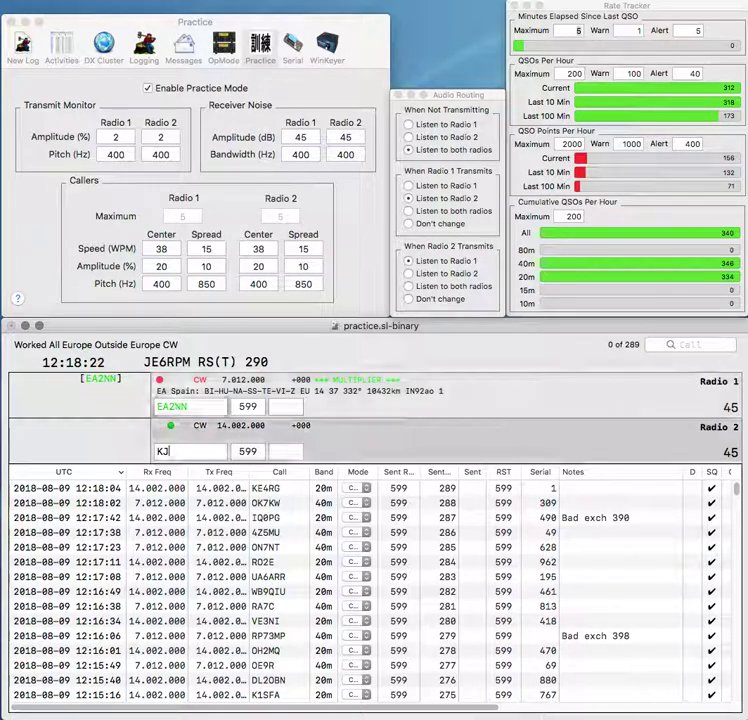
pyautogui.press('Left')
pyautogui.press('Left')
pyautogui.write('K2')
pyautogui.press('Return')
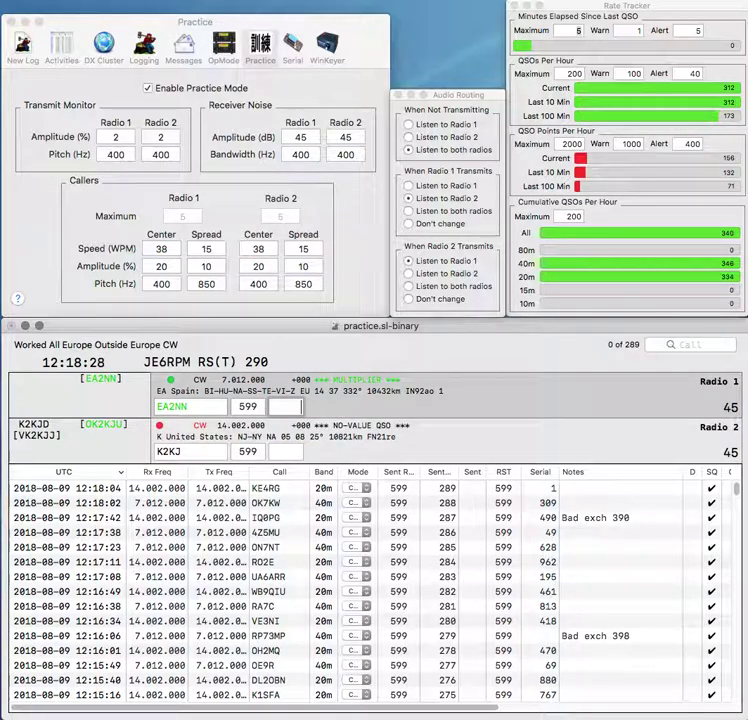
# Step: Log EA2NN on Radio 1 with received serial 711, and correct the Radio 2 callsign to K3WKJ
pyautogui.write('11')
pyautogui.press('Return')
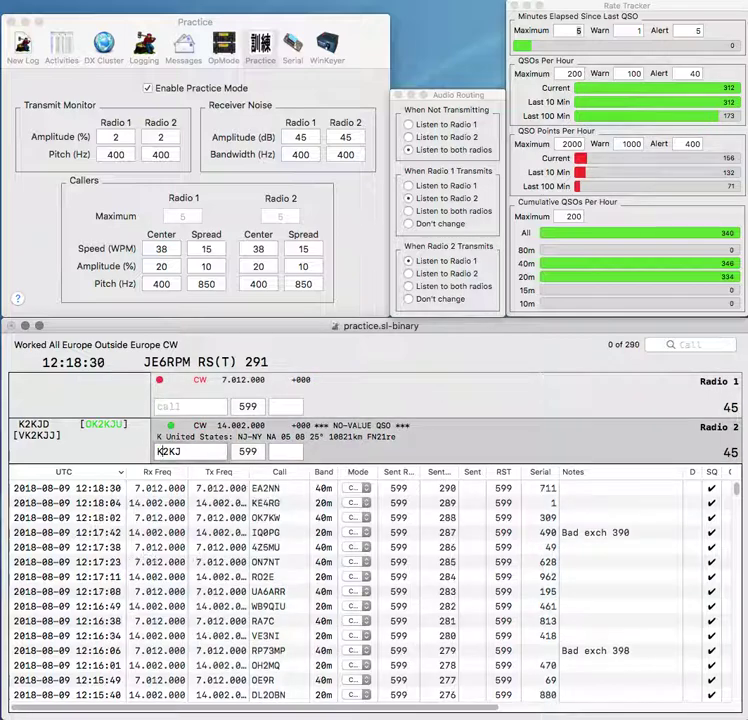
pyautogui.press('Left')
pyautogui.write('3')
pyautogui.press('Delete')
pyautogui.write('WK')
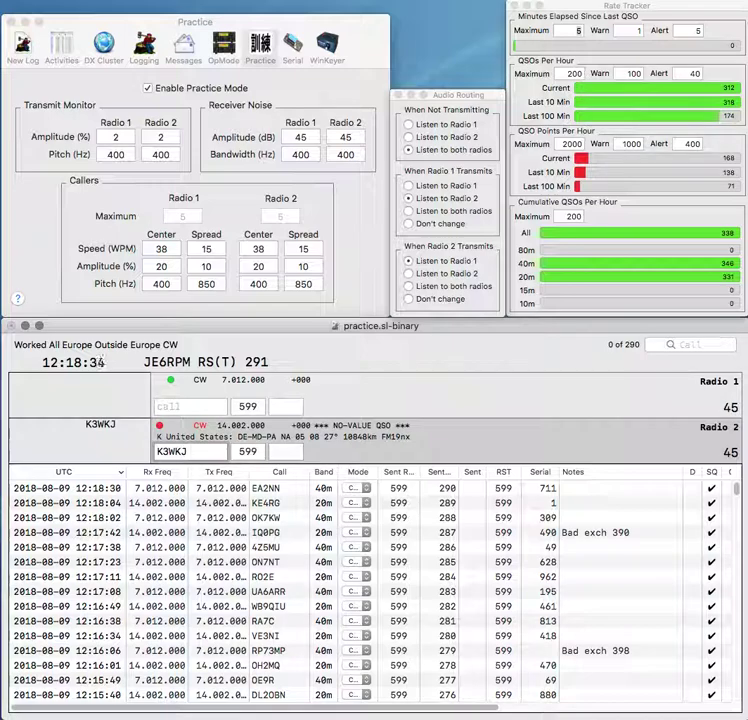
pyautogui.press('Up')
pyautogui.write('DRQ')
pyautogui.press('Home')
pyautogui.write('IS0')
pyautogui.press('Return')
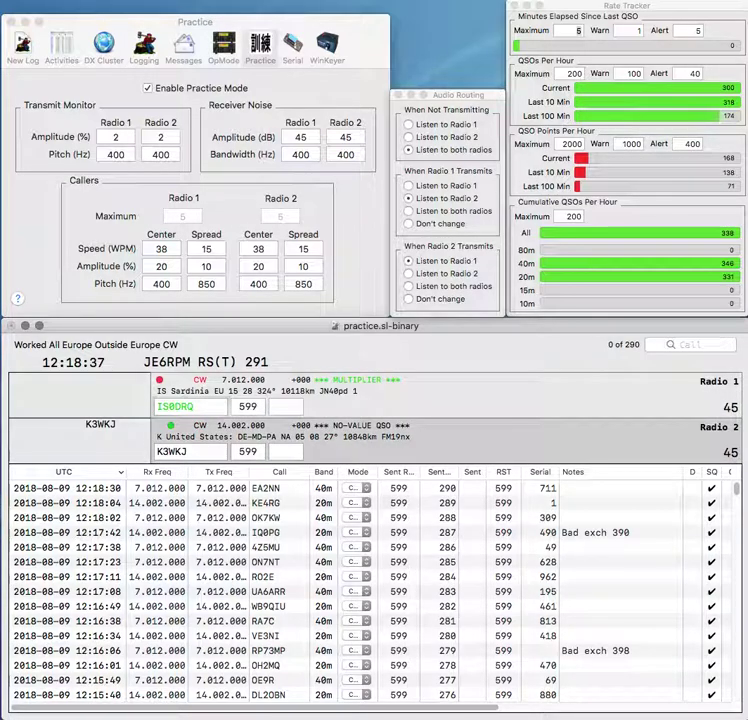
pyautogui.write('3')
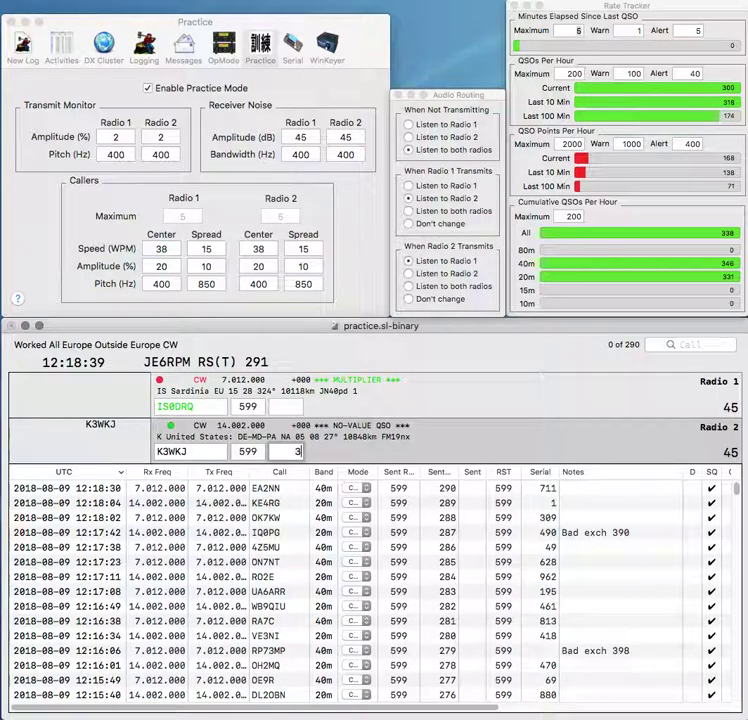
pyautogui.write('58')
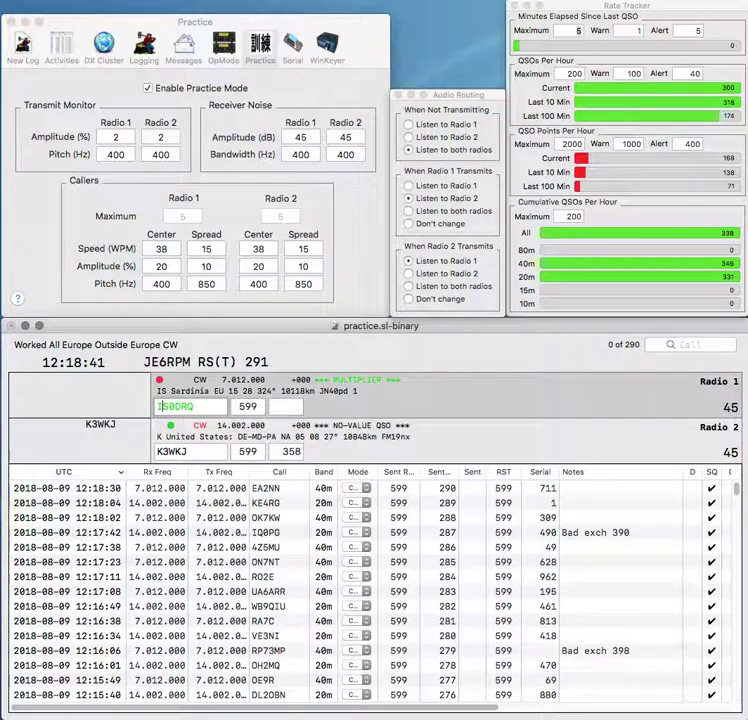
pyautogui.press('Return')
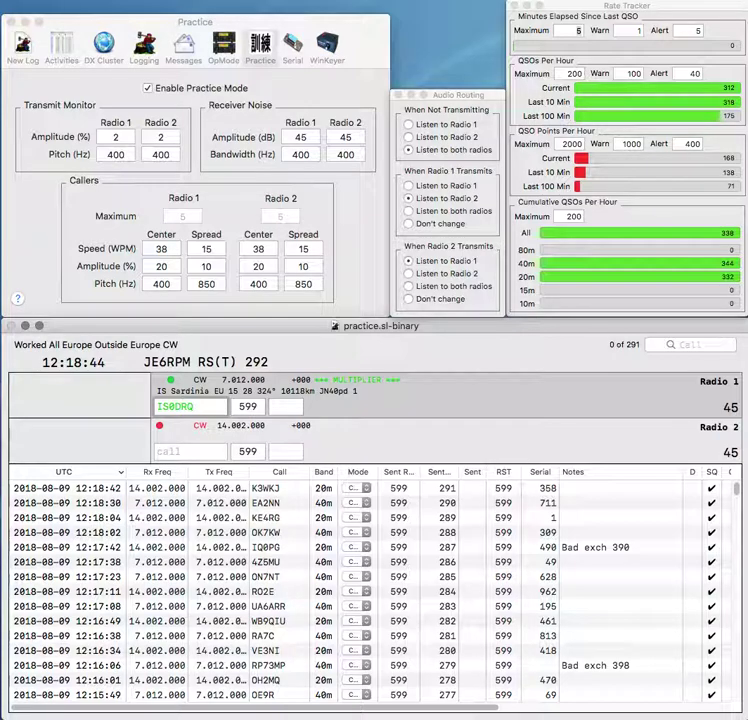
pyautogui.write('B')
pyautogui.press('Return')
pyautogui.press('`')
pyautogui.write('W')
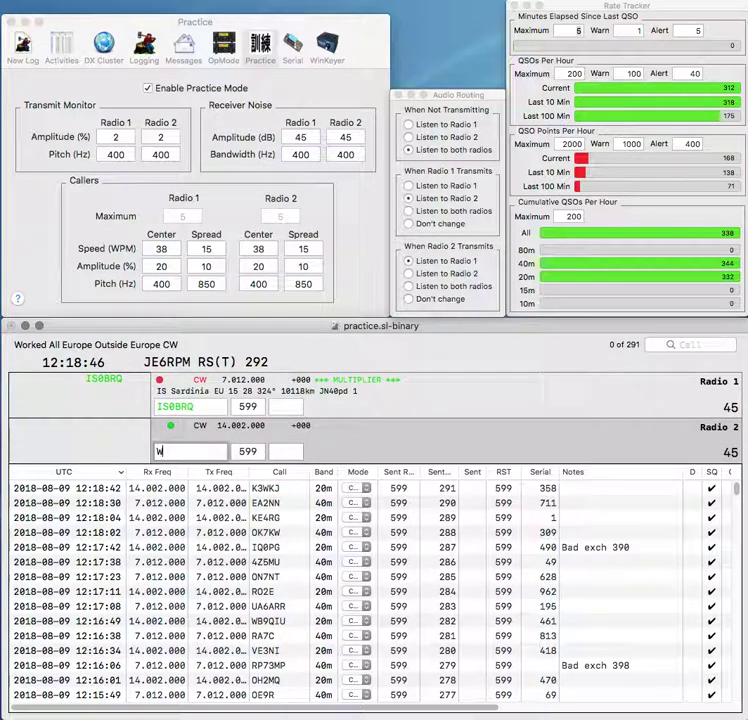
pyautogui.write('0UL')
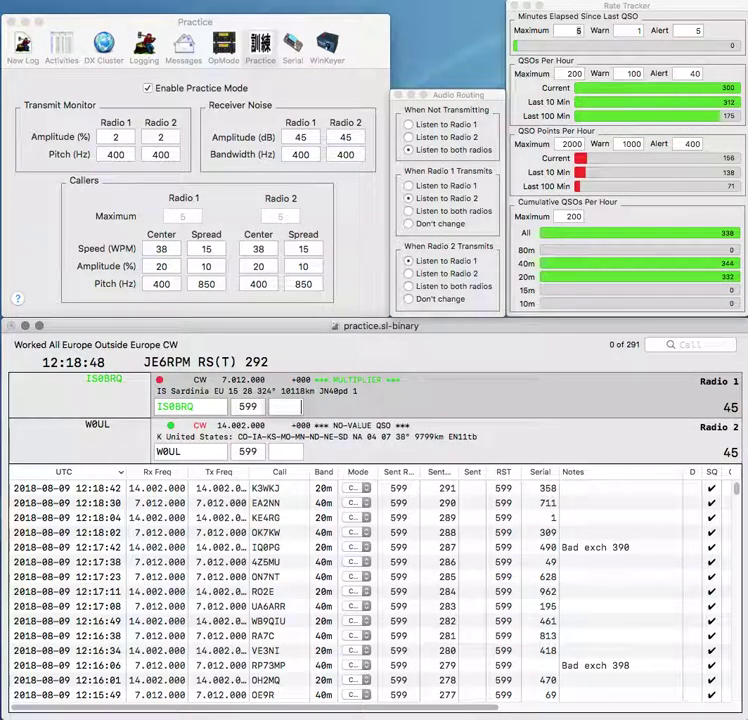
pyautogui.press('Return')
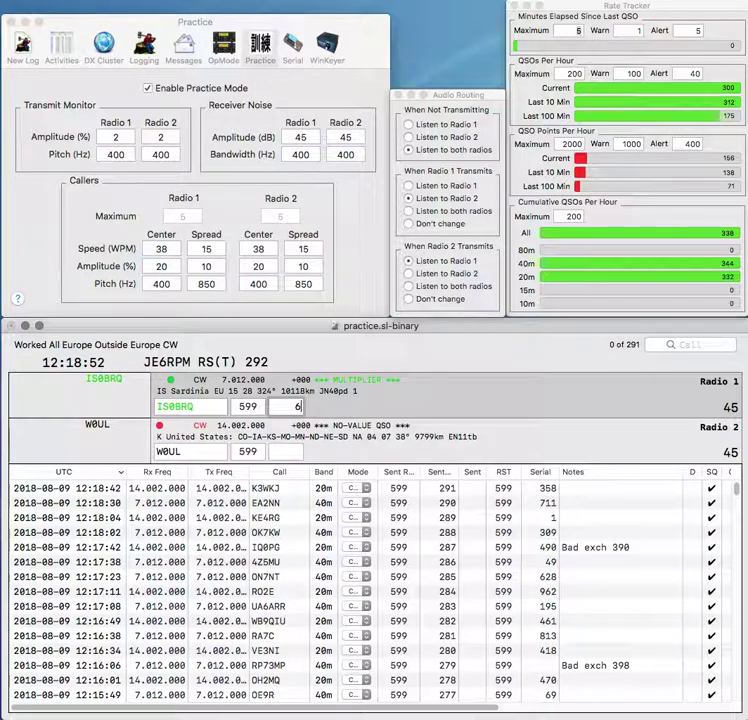
pyautogui.write('3')
pyautogui.press('Return')
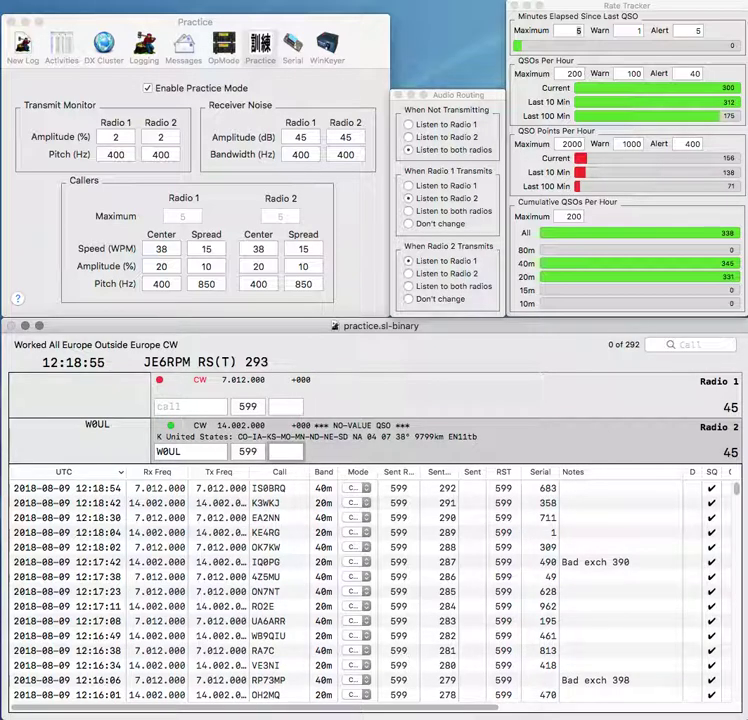
pyautogui.write('747')
pyautogui.press('Return')
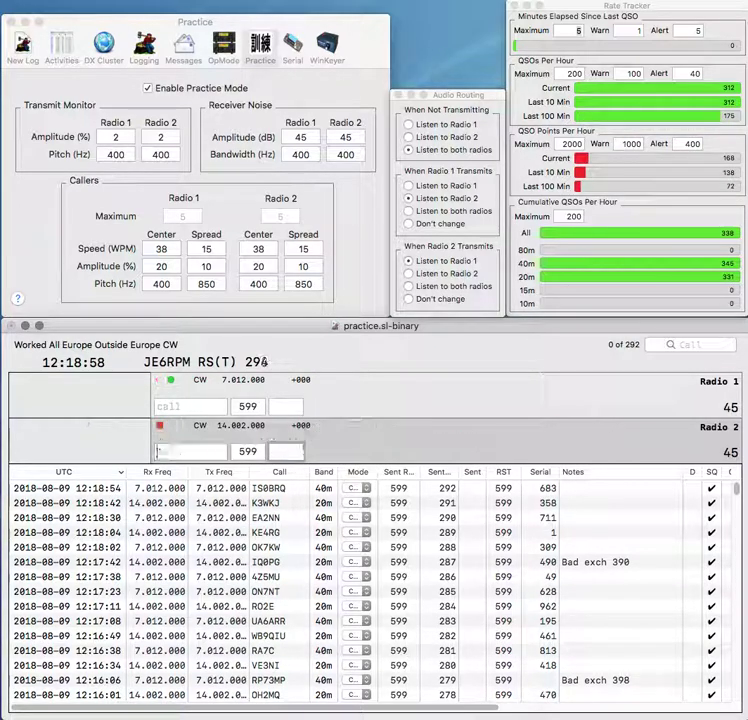
# Step: Log M7X on Radio 1 with received serial 726 and enter the partial callsign 4AN on Radio 2
pyautogui.write('M')
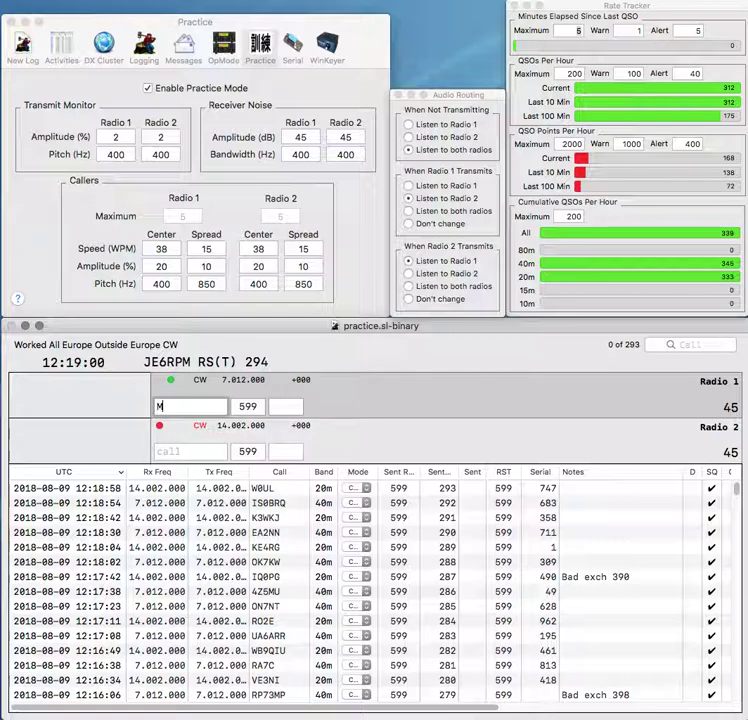
pyautogui.write('7X')
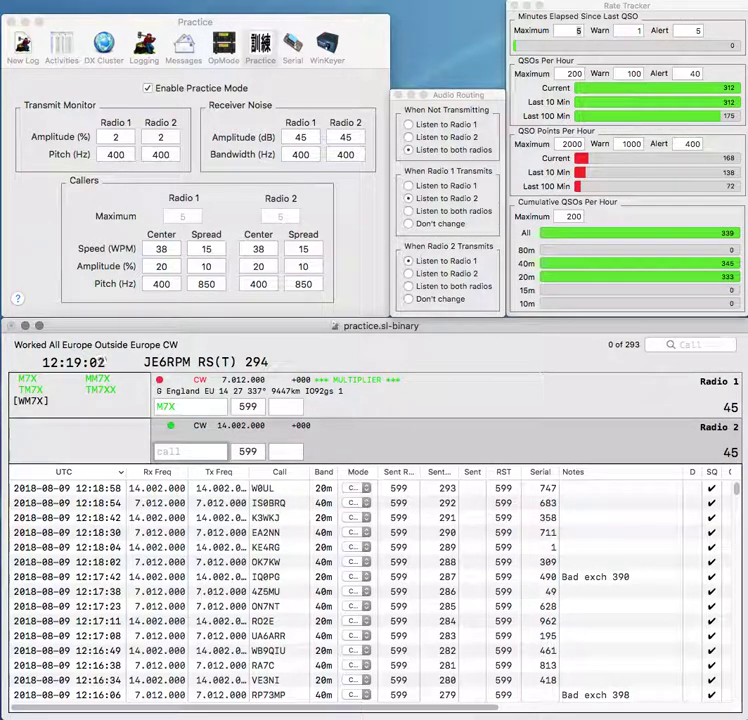
pyautogui.write('4AN')
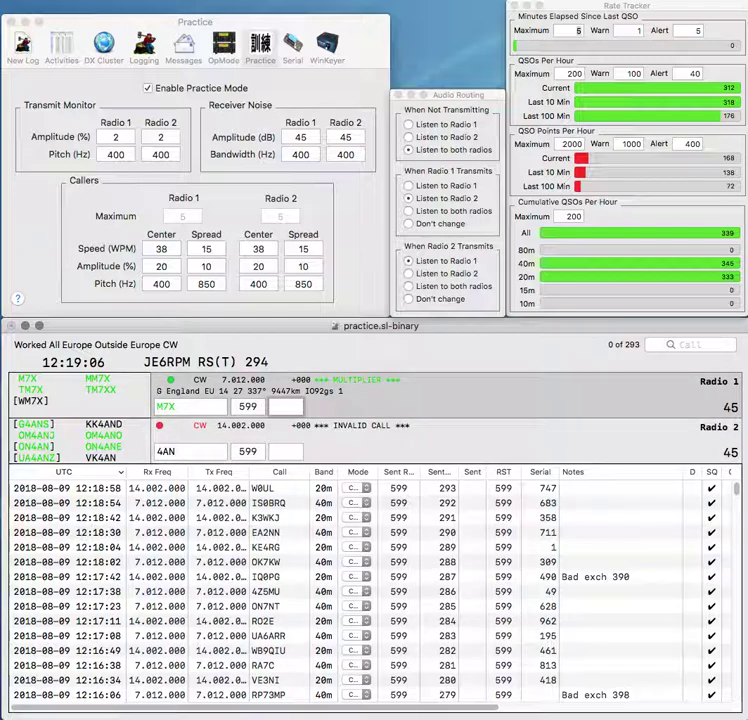
pyautogui.press('Return')
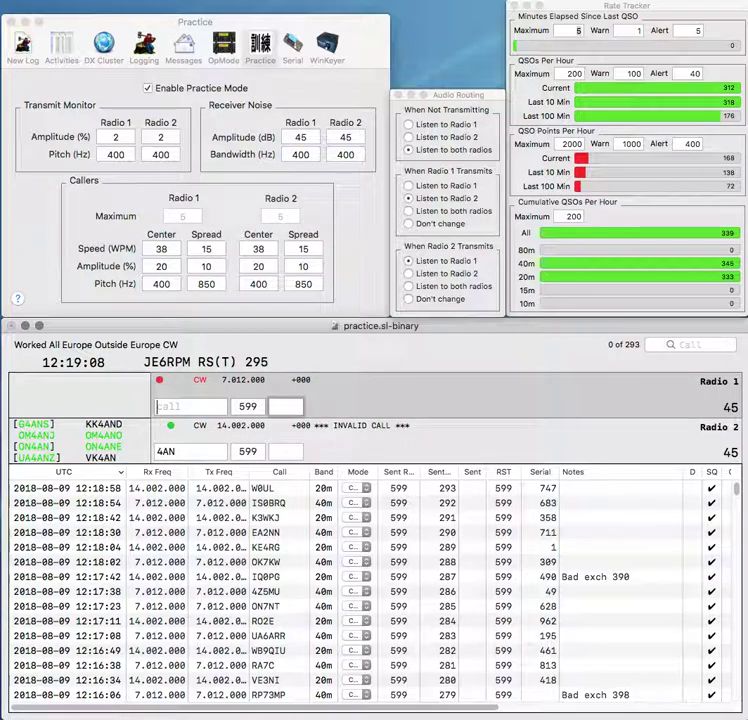
pyautogui.write('VK')
pyautogui.press('Return')
pyautogui.write('LZ3RM')
pyautogui.press('Return')
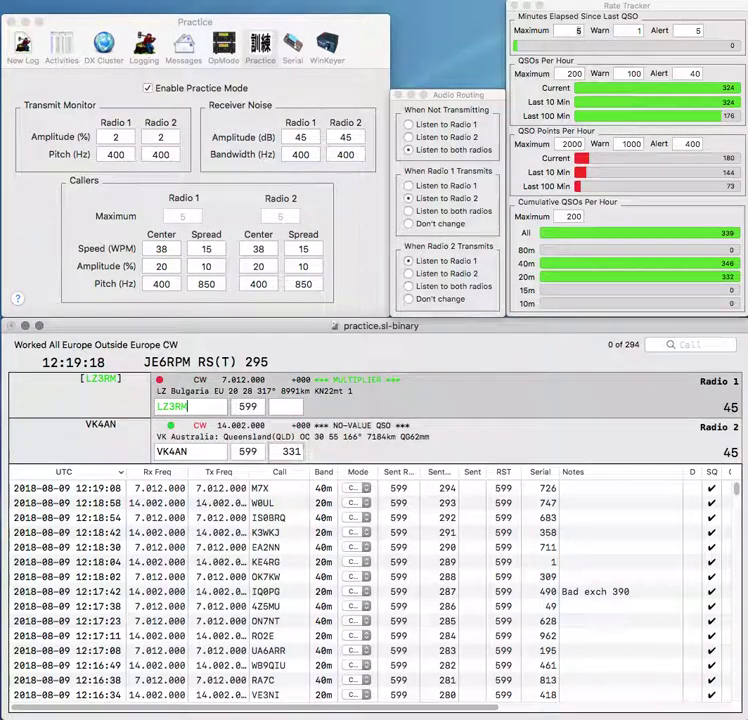
pyautogui.press('Return')
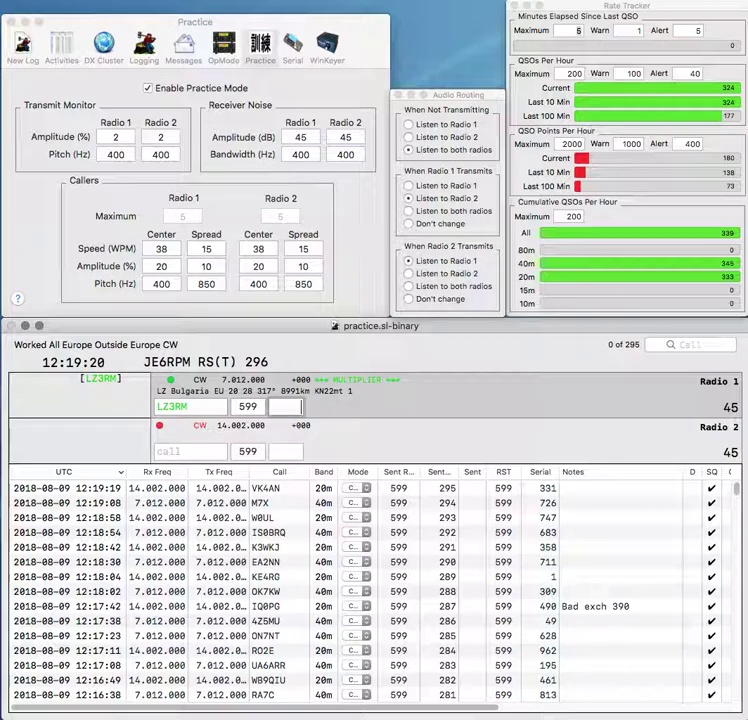
pyautogui.write('250')
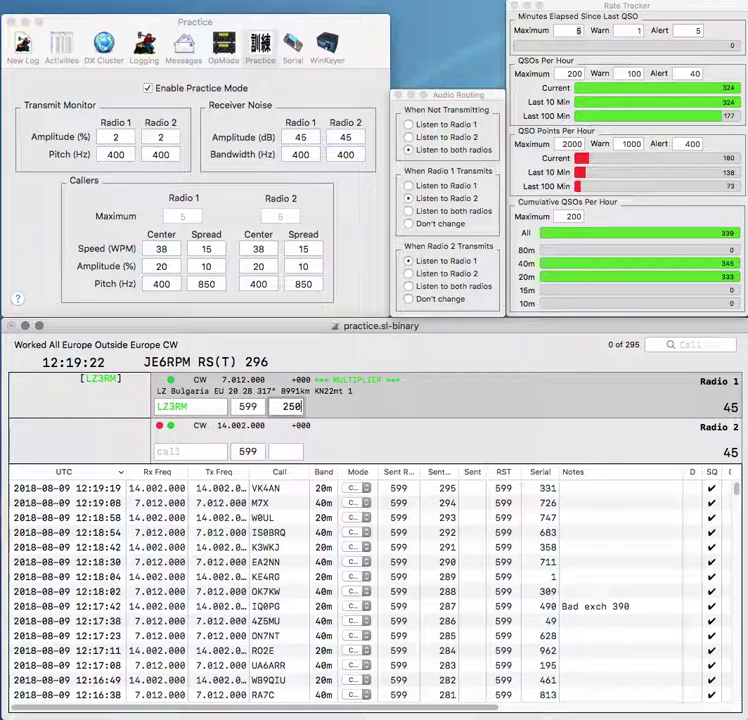
pyautogui.press('Return')
pyautogui.write('YV8ER')
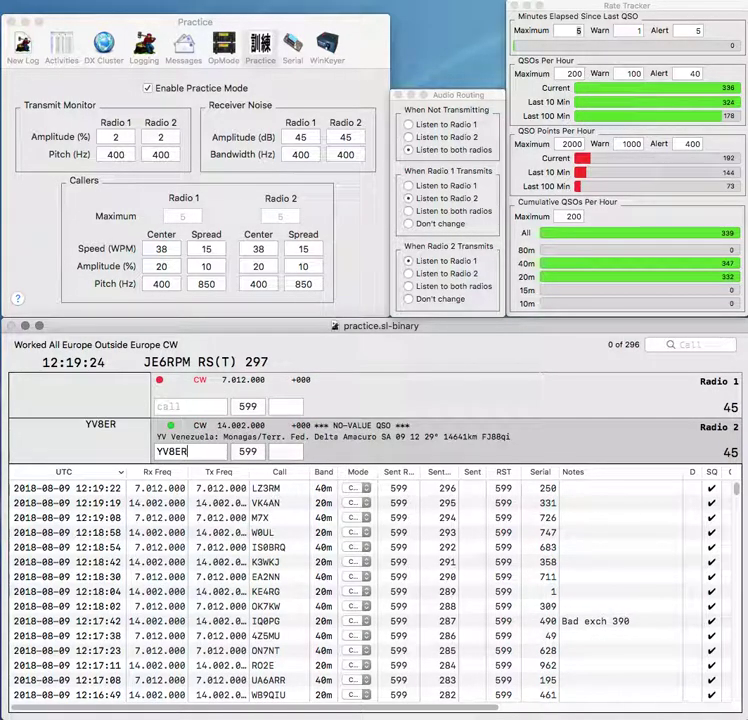
pyautogui.press('Return')
pyautogui.write('OE')
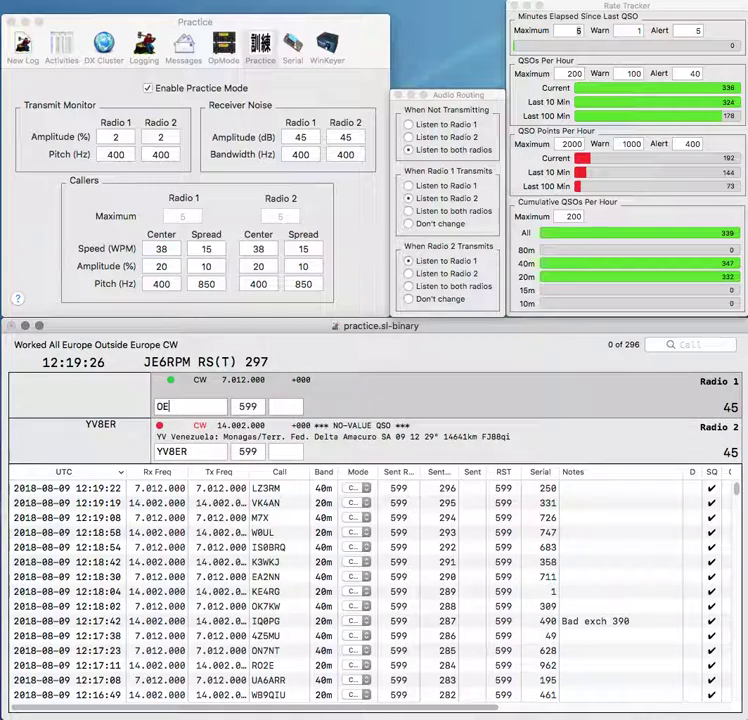
pyautogui.write('2')
pyautogui.press('Return')
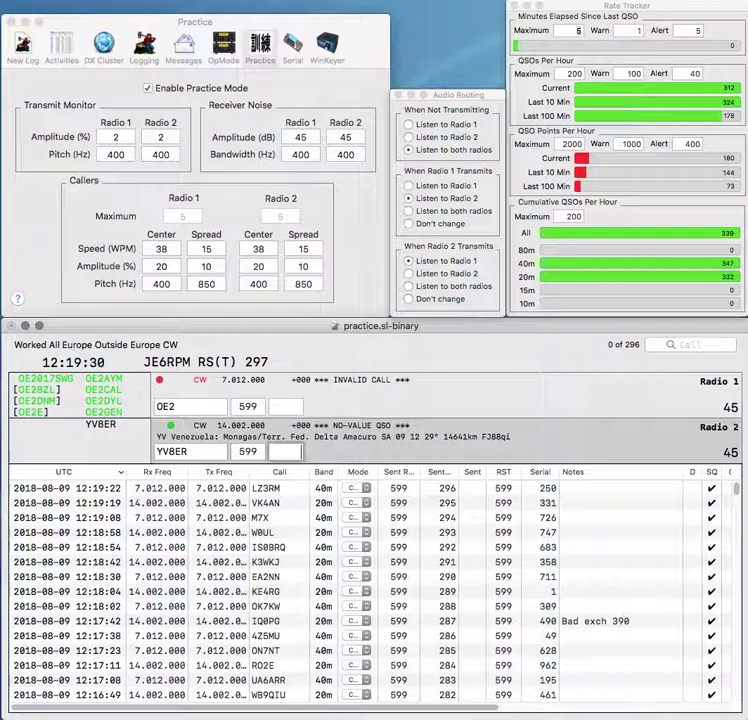
pyautogui.write('8')
pyautogui.write('9')
pyautogui.press('Return')
pyautogui.write('OE2')
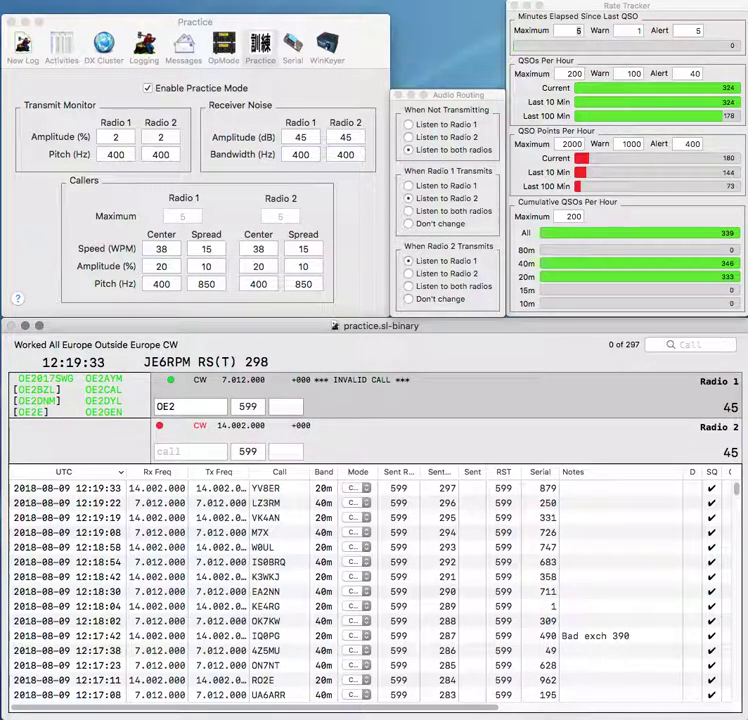
pyautogui.write('KNN')
pyautogui.press('Return')
pyautogui.write('RQ4C')
pyautogui.press('Return')
pyautogui.press('space')
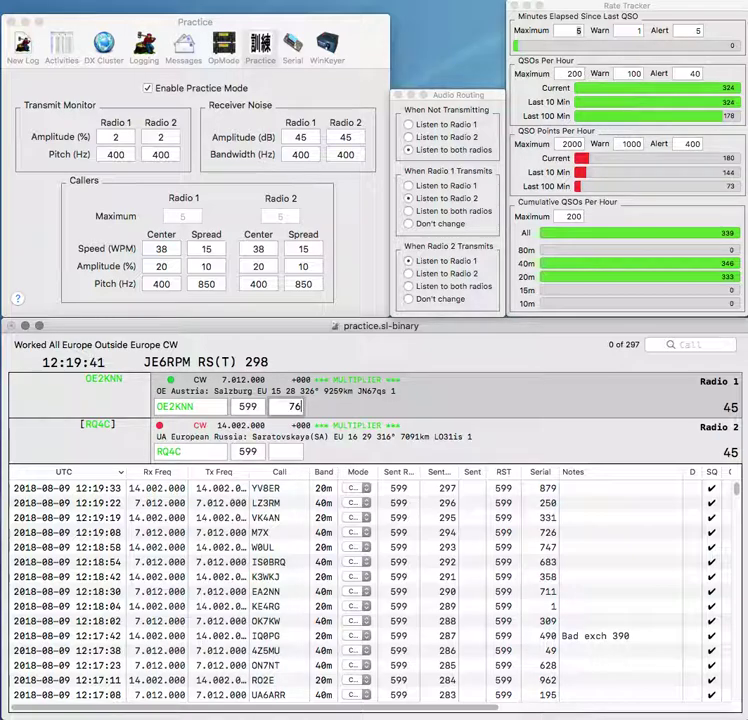
pyautogui.press('Return')
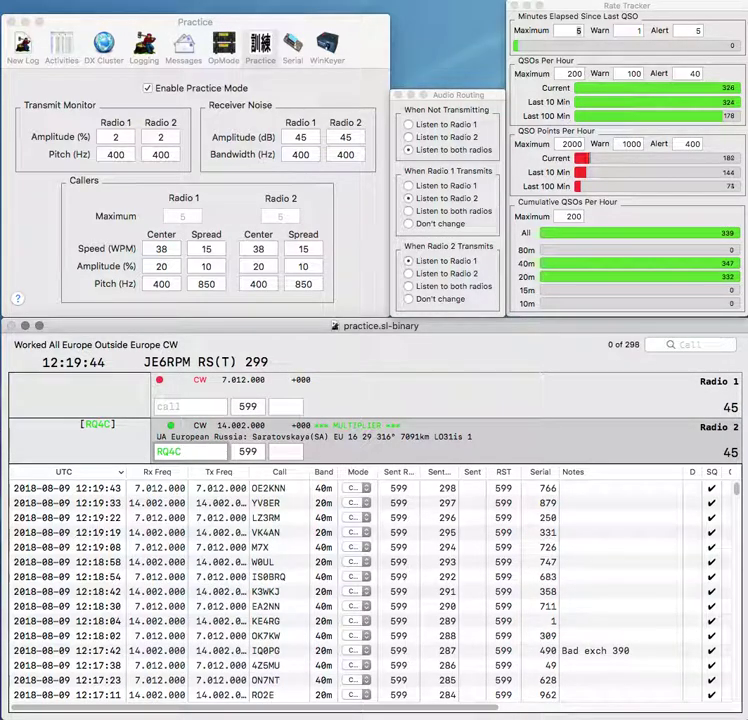
# Step: Log RQ4C on Radio 2 with received serial 489
pyautogui.press('Tab')
pyautogui.write('489')
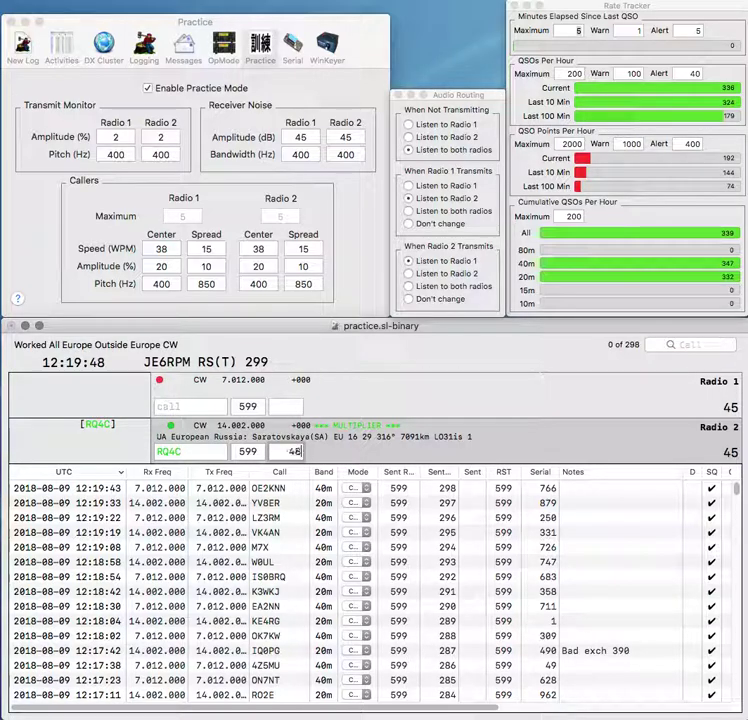
pyautogui.press('Return')
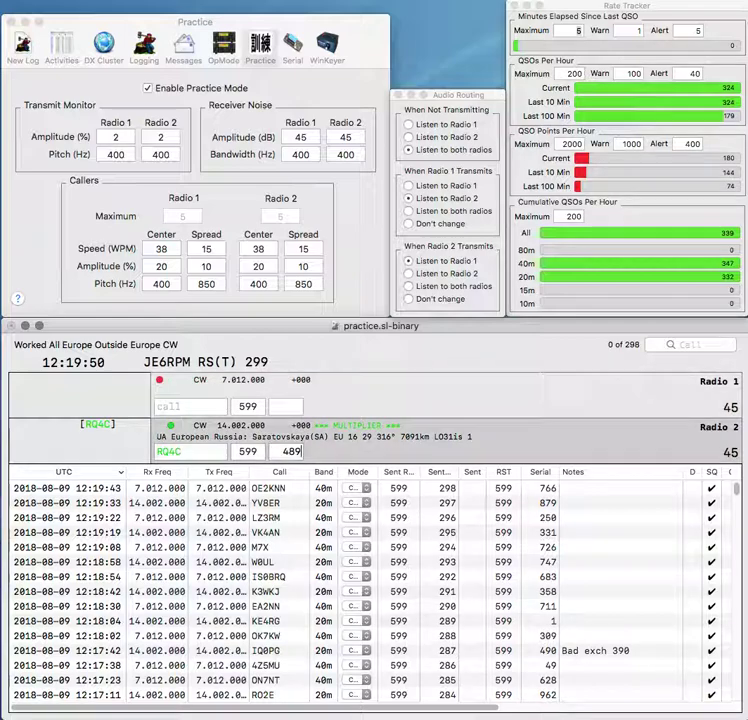
pyautogui.write('K4TXP')
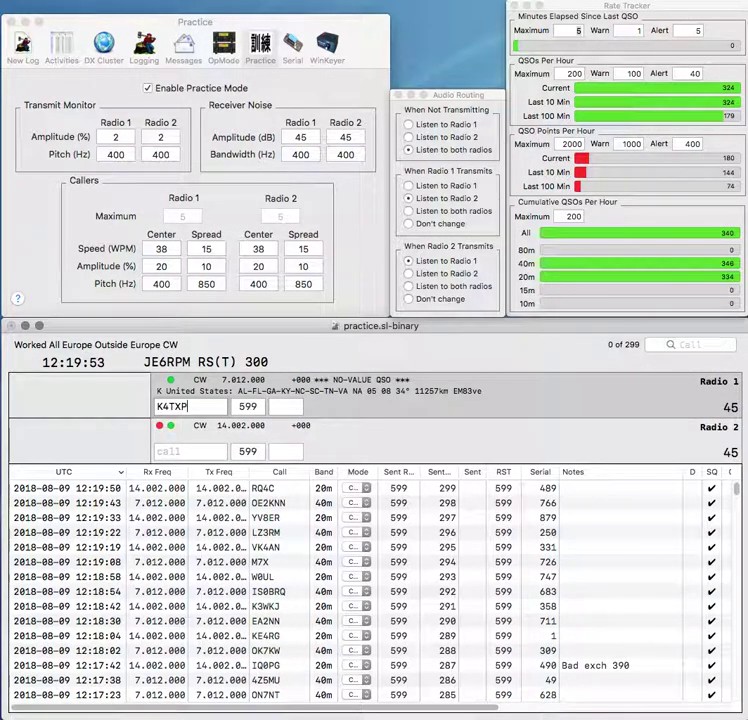
pyautogui.press('BackSpace')
pyautogui.write('J')
pyautogui.press('Return')
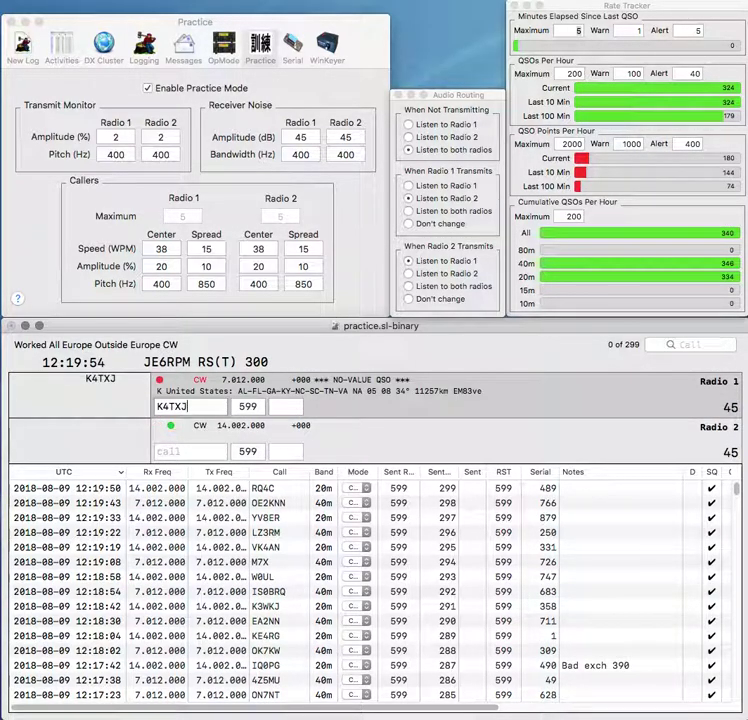
# Step: Enter the partial callsign M on Radio 2 and log K4TXJ on Radio 1 with received serial 870
pyautogui.write('M')
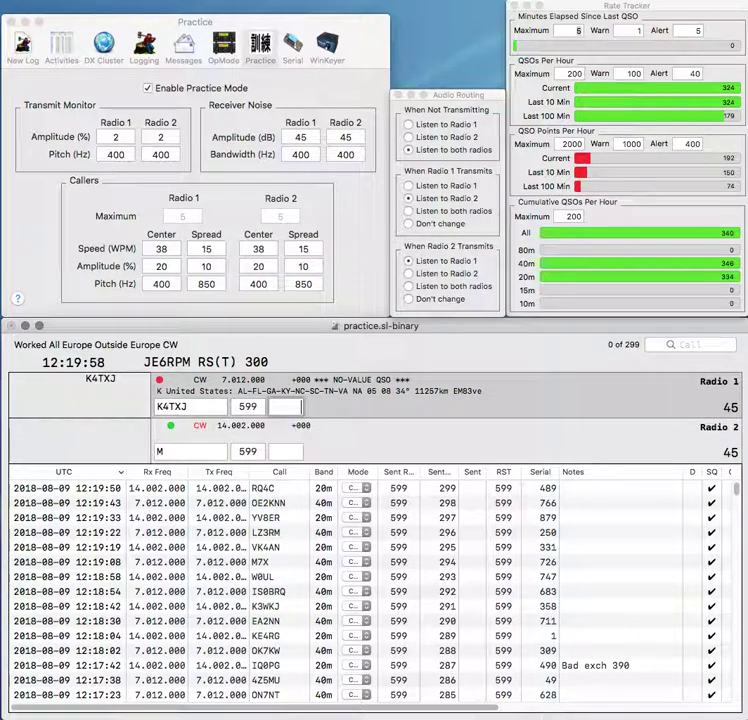
pyautogui.write('870')
pyautogui.press('Return')
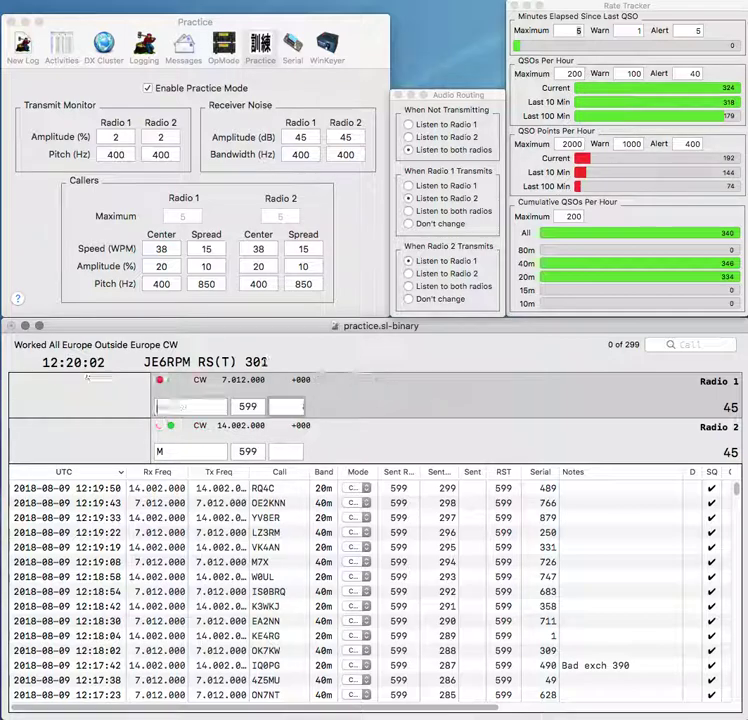
# Step: Extend the Radio 2 partial callsign to W6M and send it
pyautogui.press('\\')
pyautogui.write('W5')
pyautogui.press('BackSpace')
pyautogui.write('6')
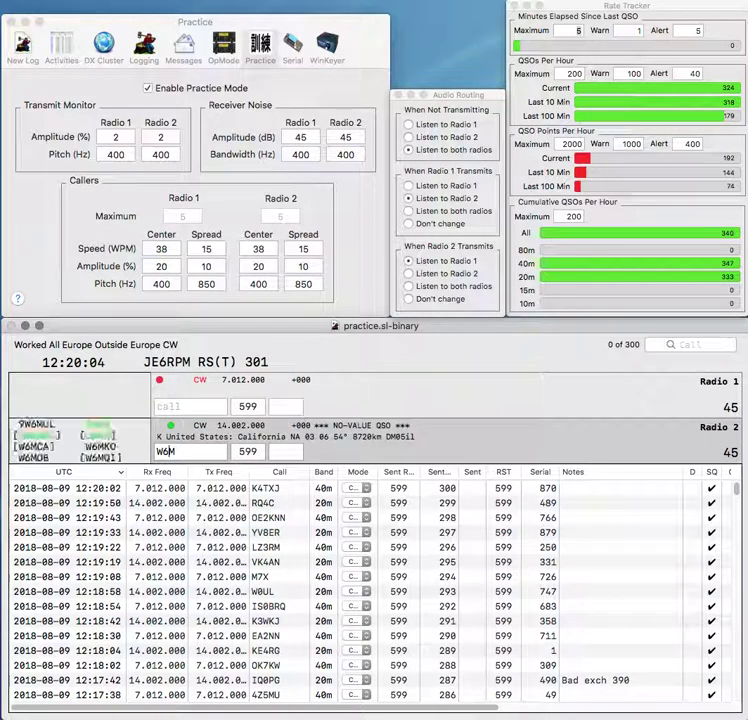
pyautogui.press('BackSpace')
pyautogui.write('6')
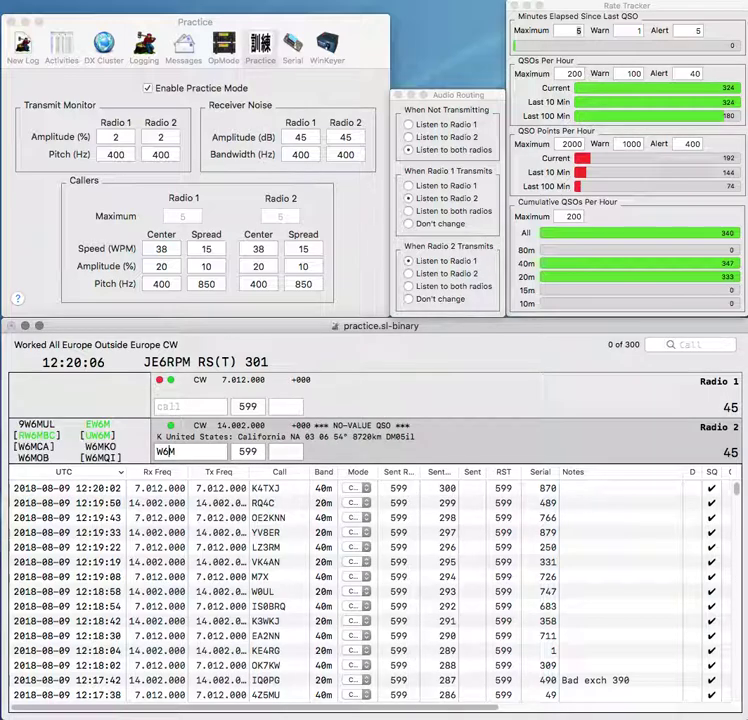
pyautogui.press('Return')
pyautogui.press('\\')
pyautogui.write('EA1')
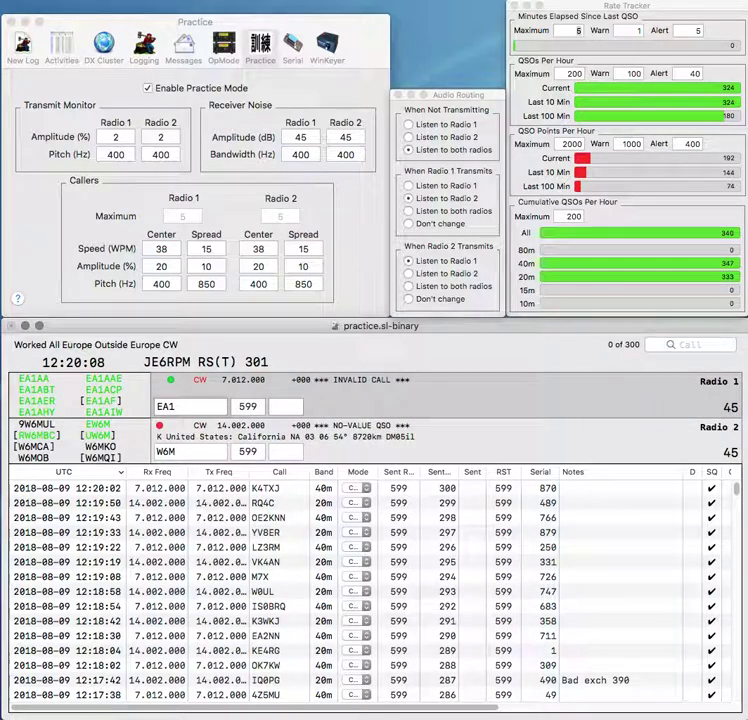
pyautogui.write('PO')
pyautogui.press('Return')
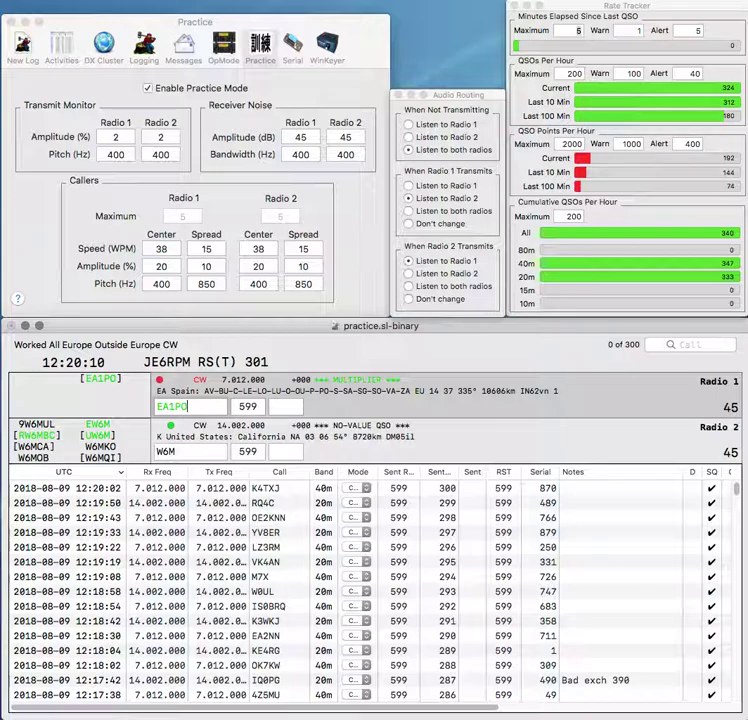
pyautogui.press('\\')
pyautogui.press('Right')
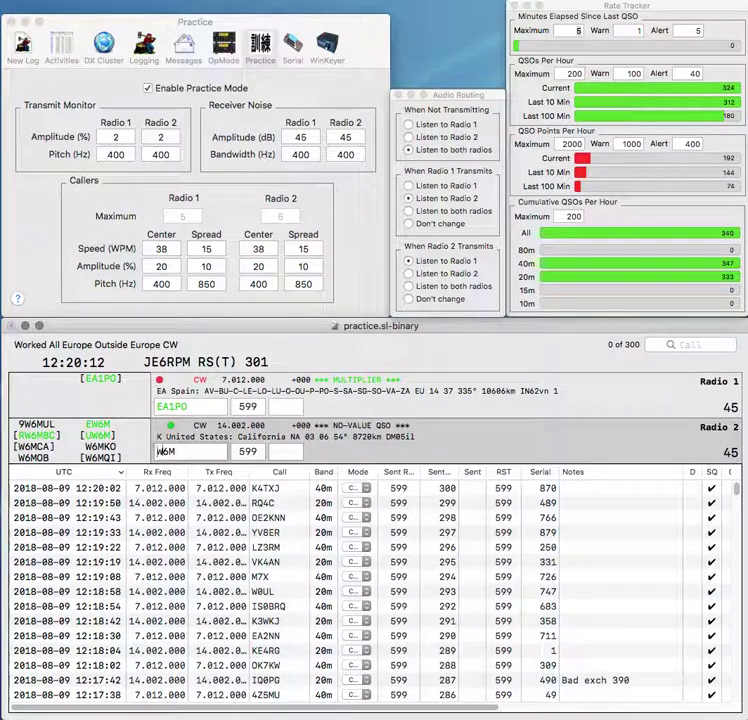
pyautogui.write('A')
pyautogui.press('Right')
pyautogui.press('Right')
pyautogui.press('BackSpace')
pyautogui.write('OMW')
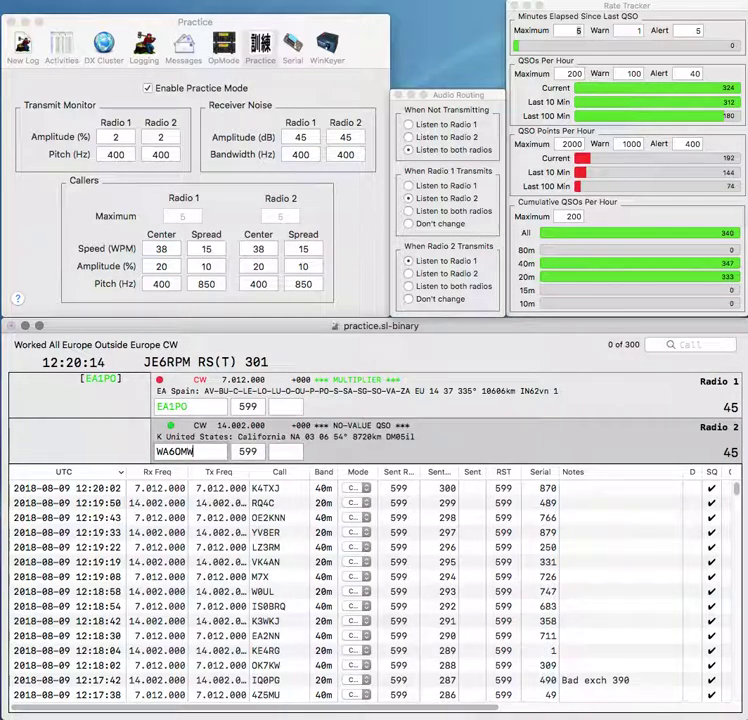
pyautogui.press('BackSpace')
pyautogui.press('BackSpace')
pyautogui.write('WM')
pyautogui.press('Return')
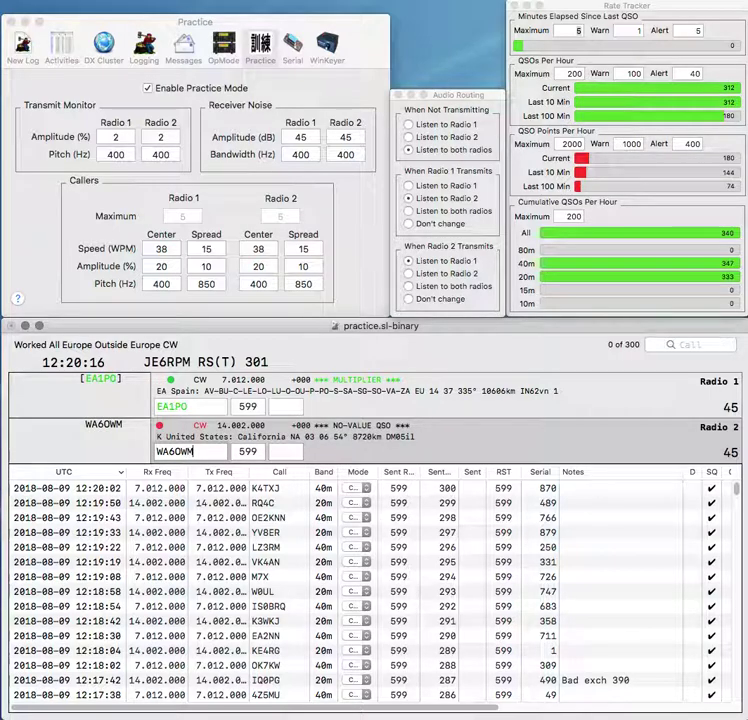
# Step: Log EA1PO on Radio 1 with received serial 155 and WA6OWM on Radio 2 with received serial 492
pyautogui.press('space')
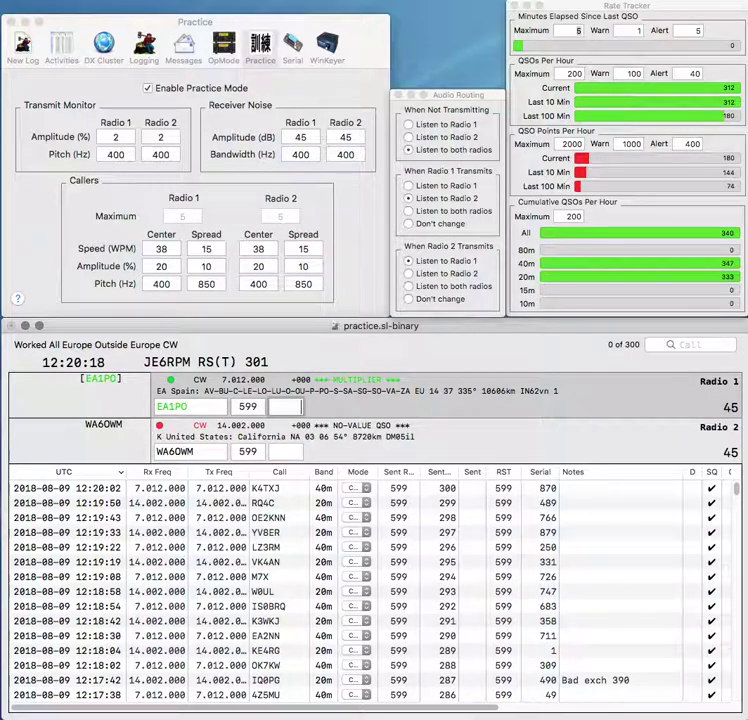
pyautogui.write('155')
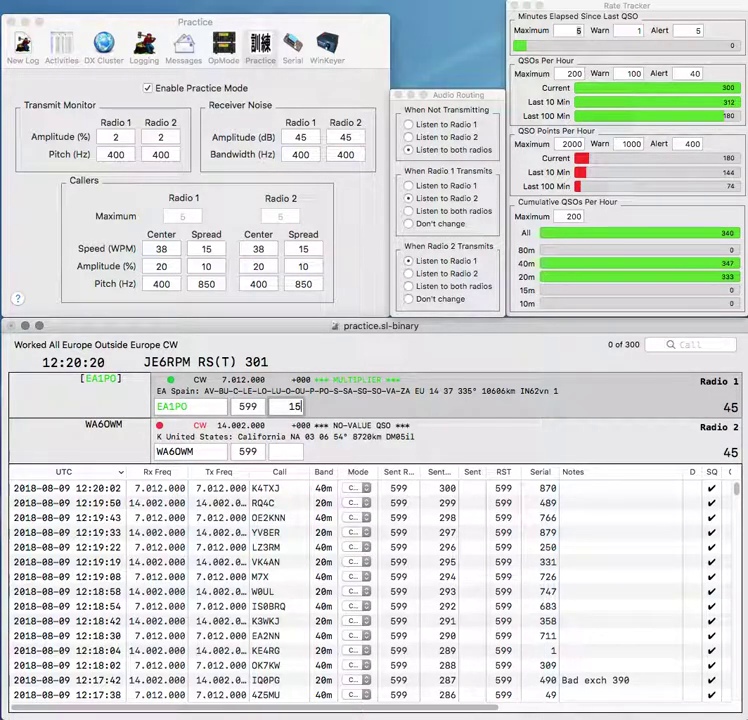
pyautogui.press('Return')
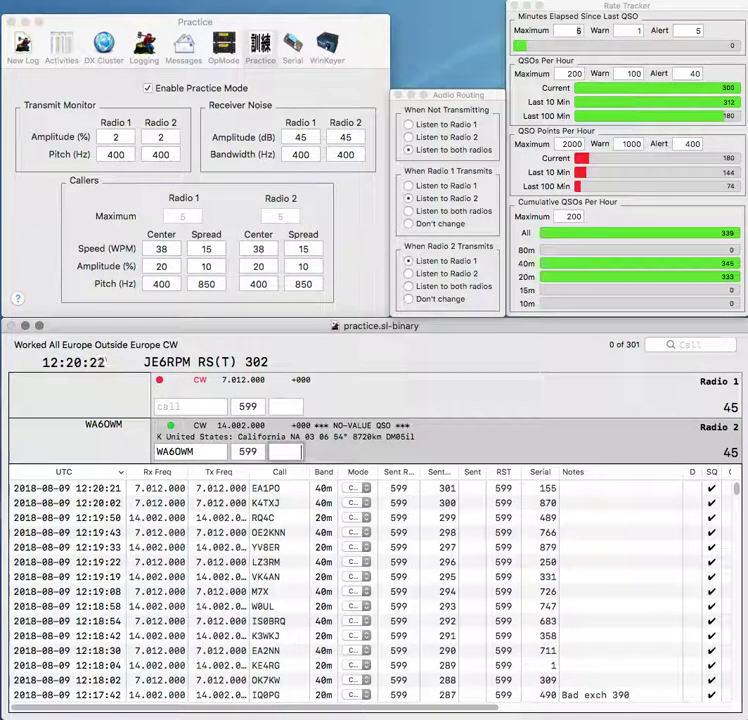
pyautogui.write('492')
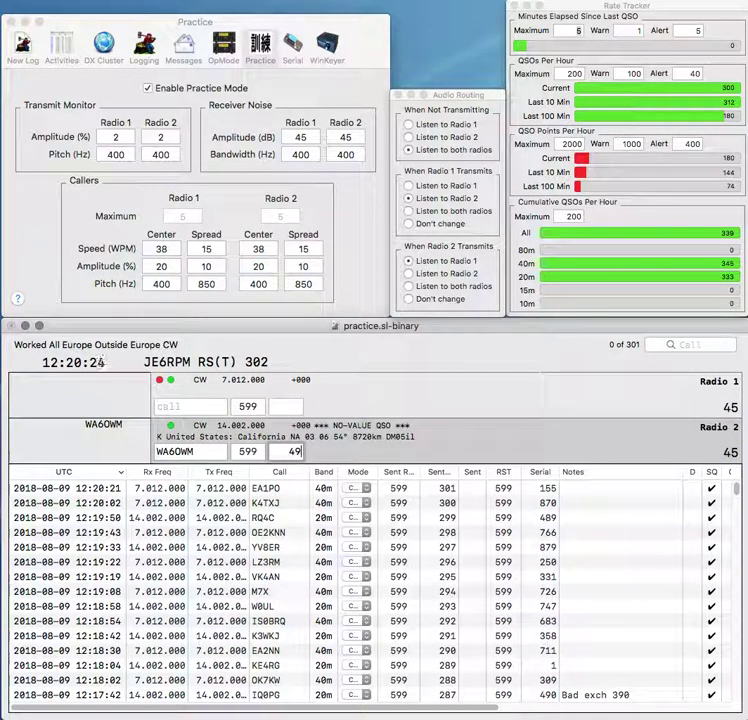
pyautogui.press('Return')
pyautogui.write('USN')
pyautogui.press('Home')
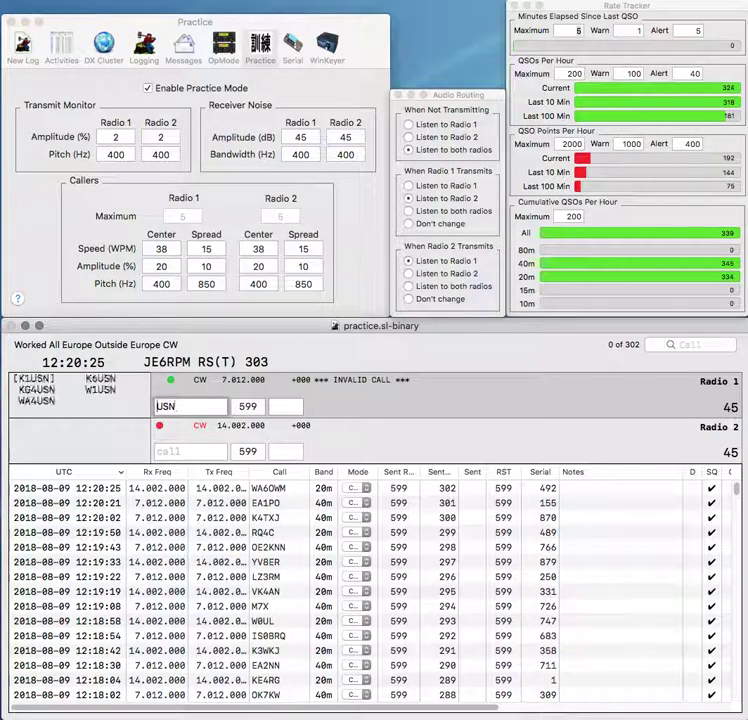
pyautogui.write('W1')
pyautogui.press('Return')
pyautogui.write('OE2RO')
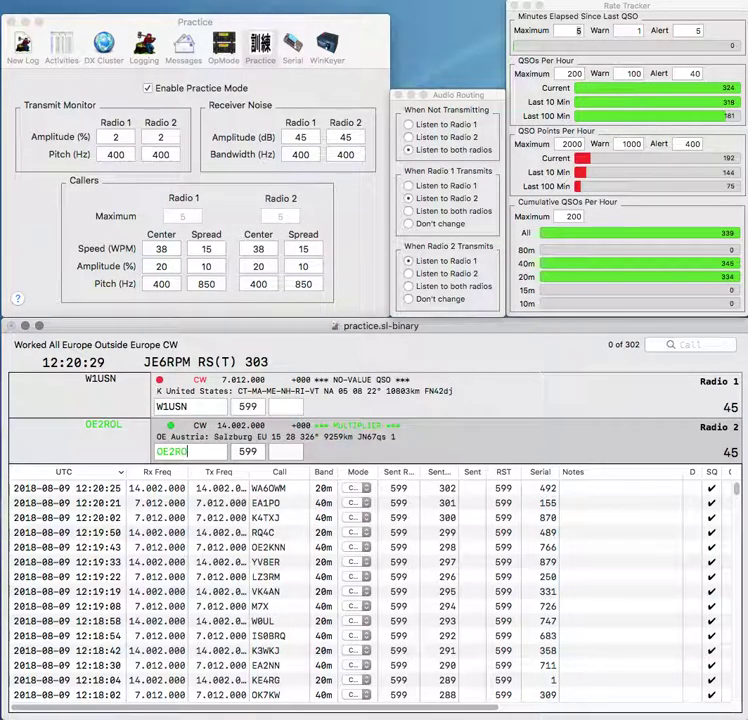
pyautogui.write('L')
pyautogui.press('Return')
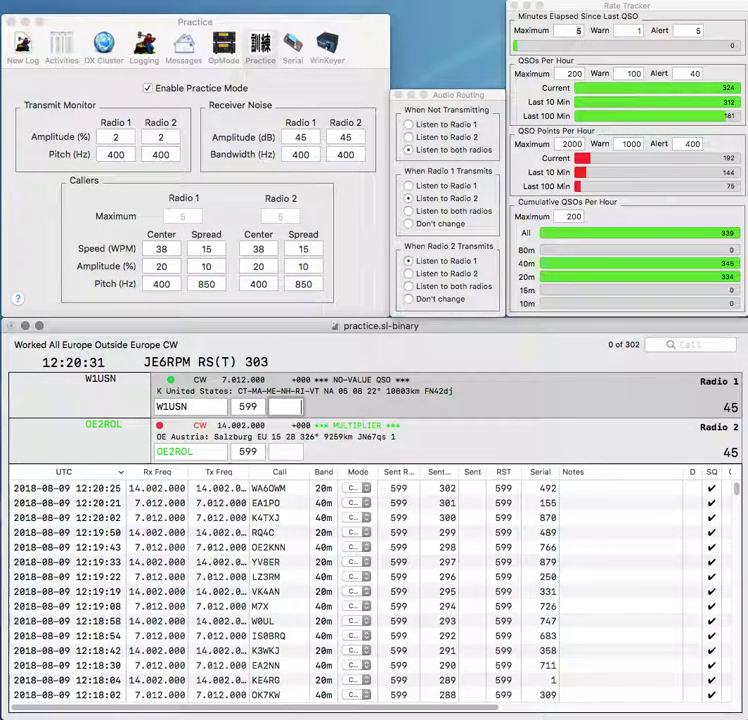
pyautogui.write('649')
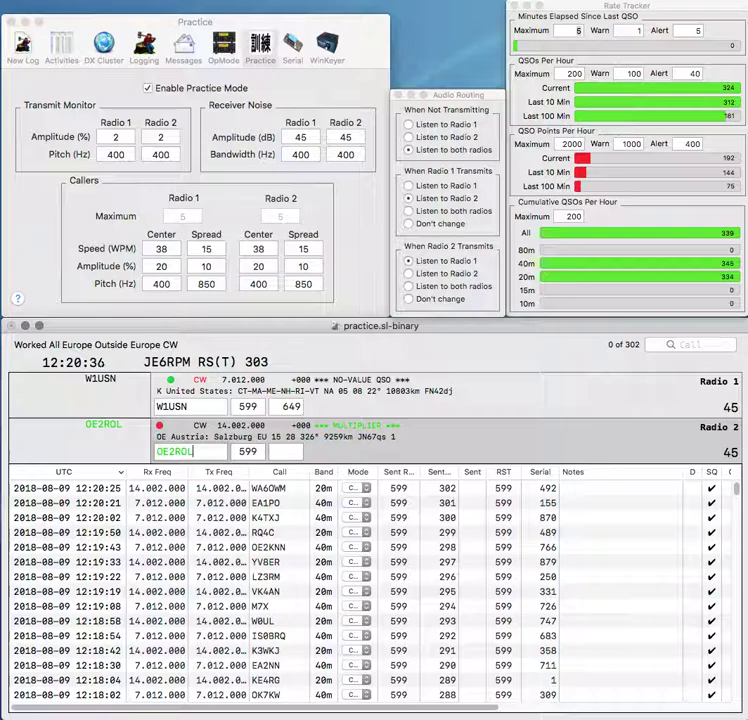
pyautogui.press('Return')
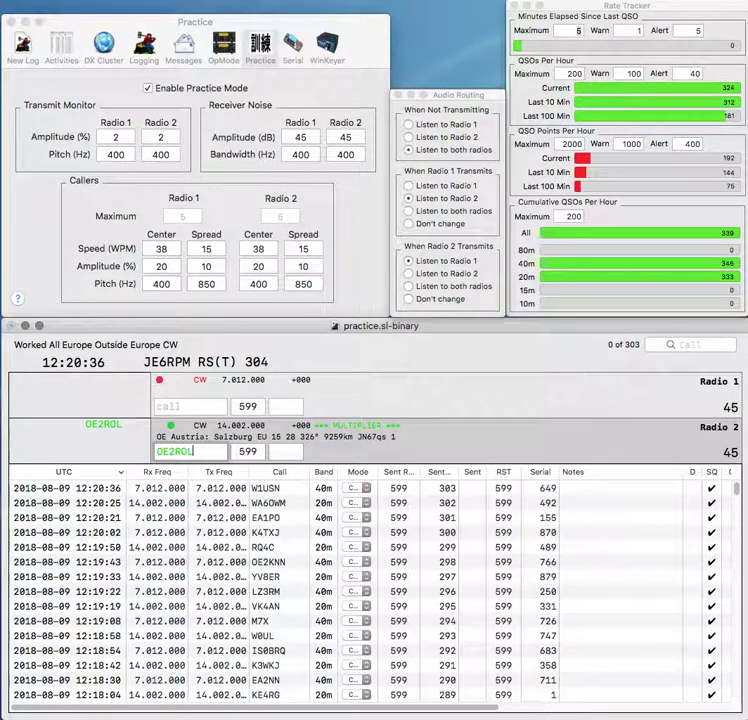
# Step: Log OE2ROL on Radio 2 with received serial 21
pyautogui.write('22')
pyautogui.press('BackSpace')
pyautogui.write('1')
pyautogui.press('Return')
pyautogui.write('G4')
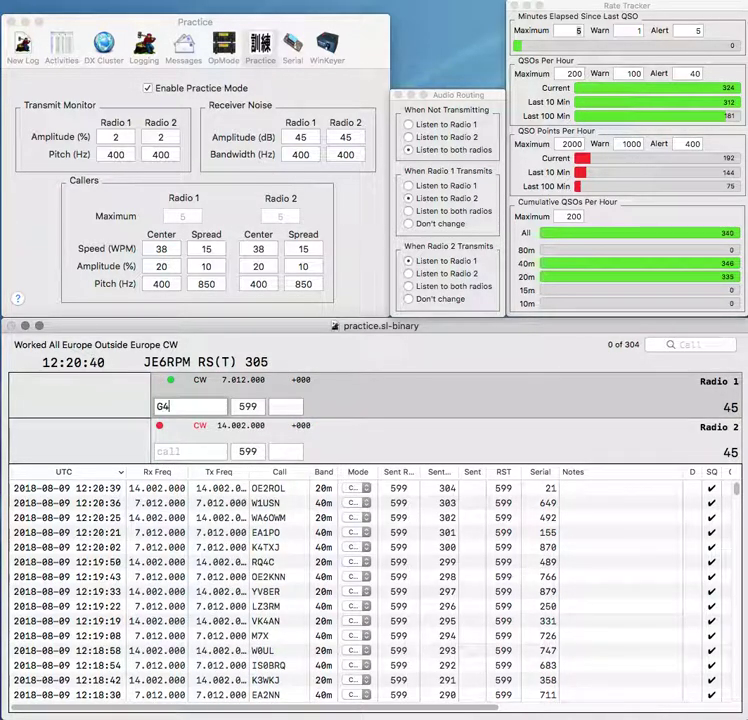
pyautogui.write('RRM')
pyautogui.press('Return')
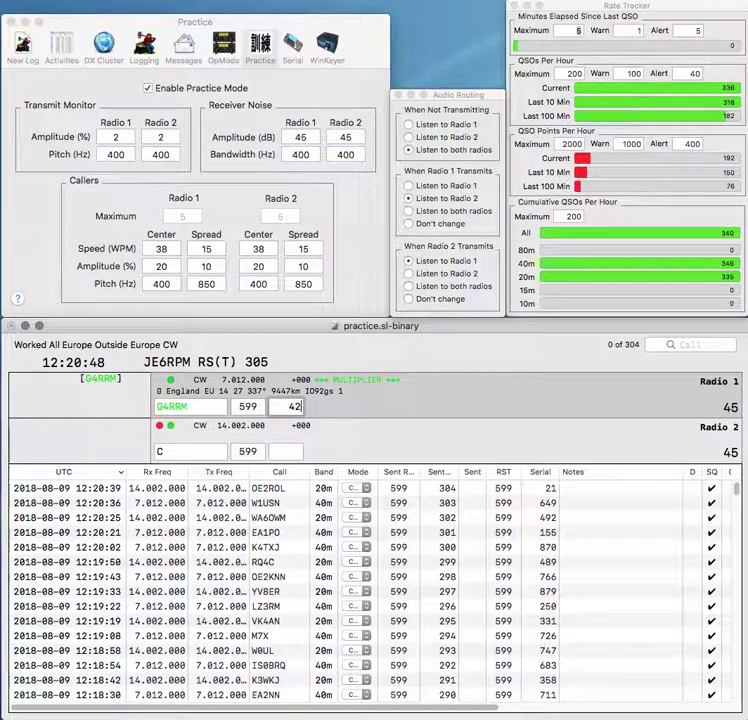
pyautogui.press('Return')
# Step: Enter the callsign CR2C on Radio 2
pyautogui.write('ACR2')
pyautogui.press('BackSpace')
pyautogui.press('BackSpace')
pyautogui.press('BackSpace')
pyautogui.press('BackSpace')
pyautogui.write('CRC')
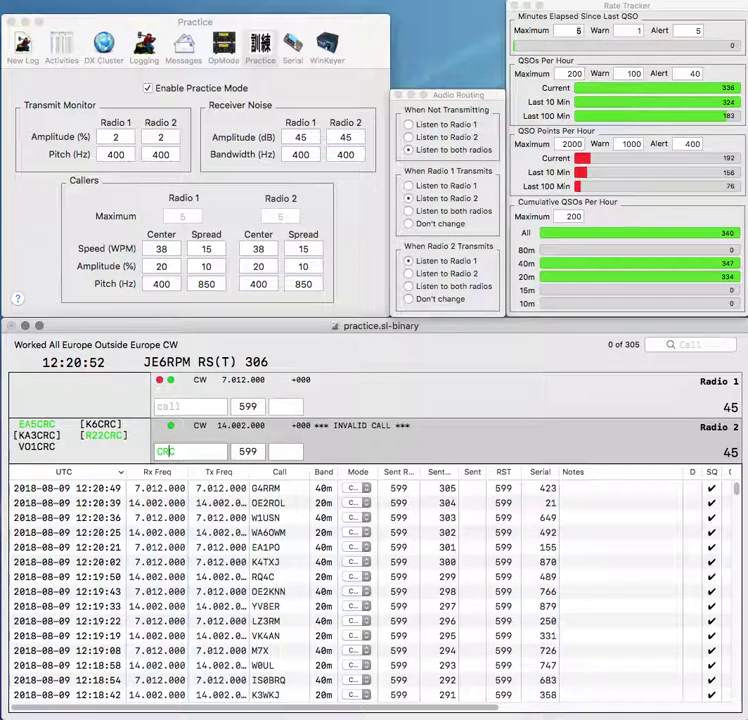
pyautogui.write('2')
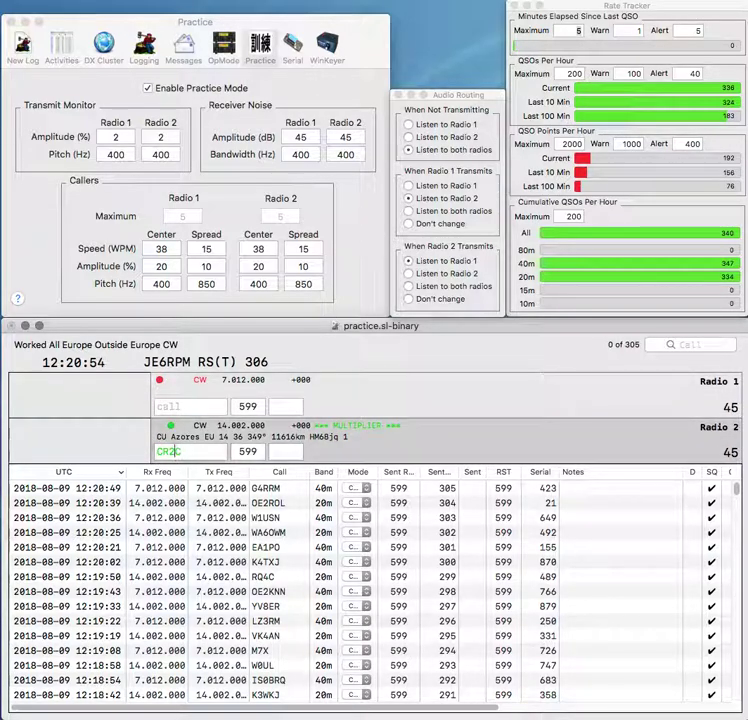
pyautogui.write('N9')
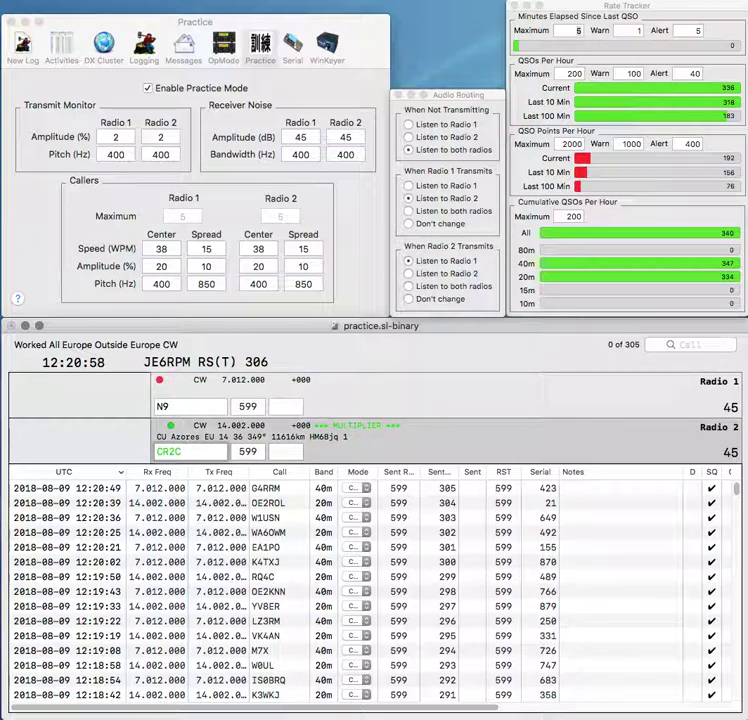
pyautogui.press('Return')
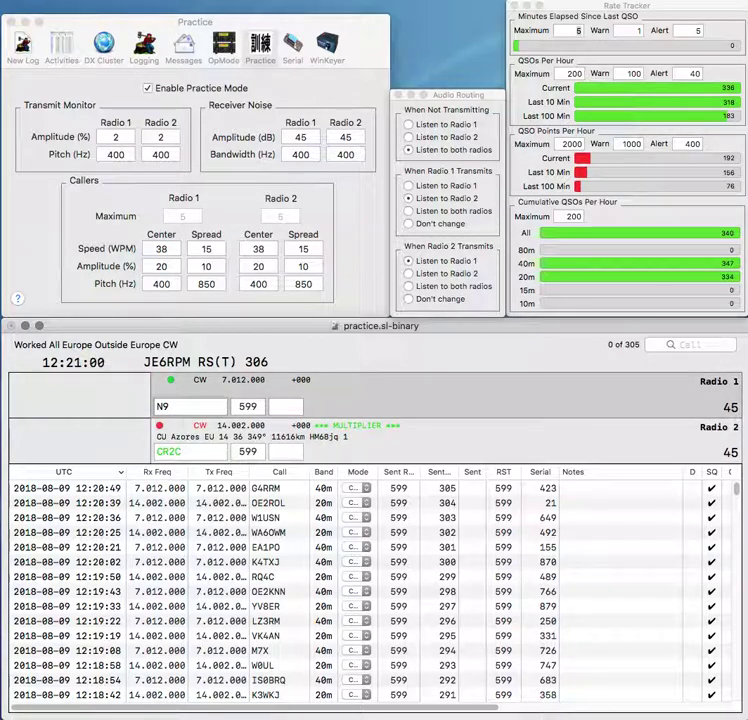
pyautogui.write('XHU')
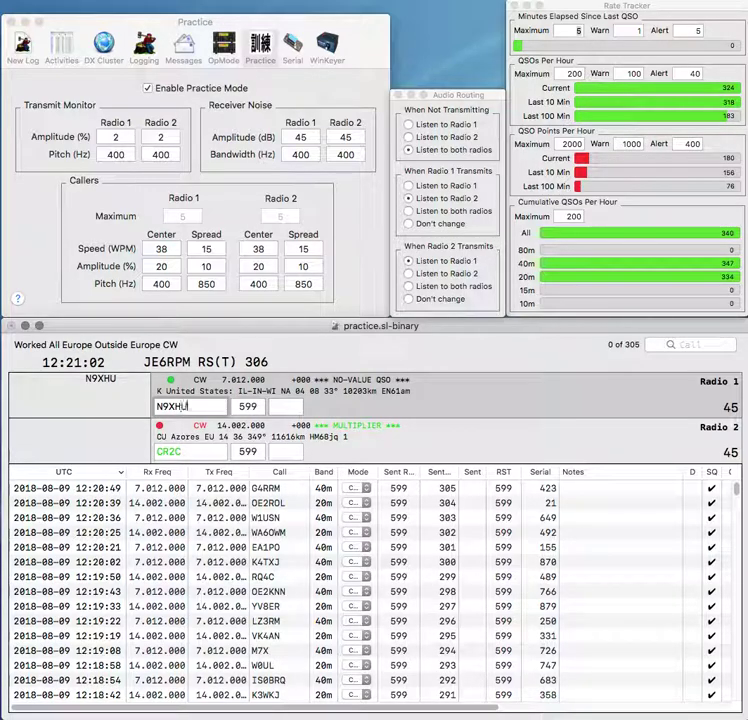
pyautogui.press('Return')
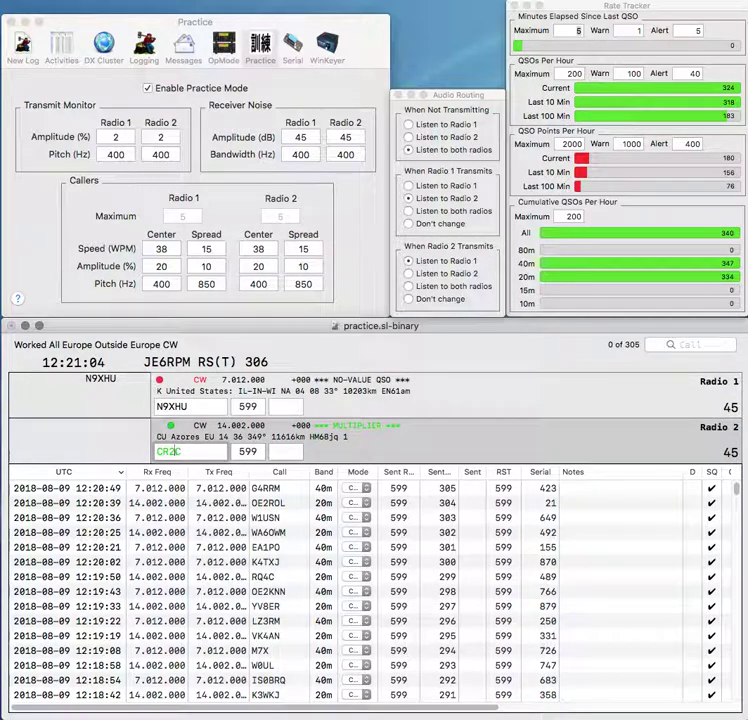
# Step: Correct the Radio 2 callsign to CR5C and send the exchange
pyautogui.press('BackSpace')
pyautogui.write('5')
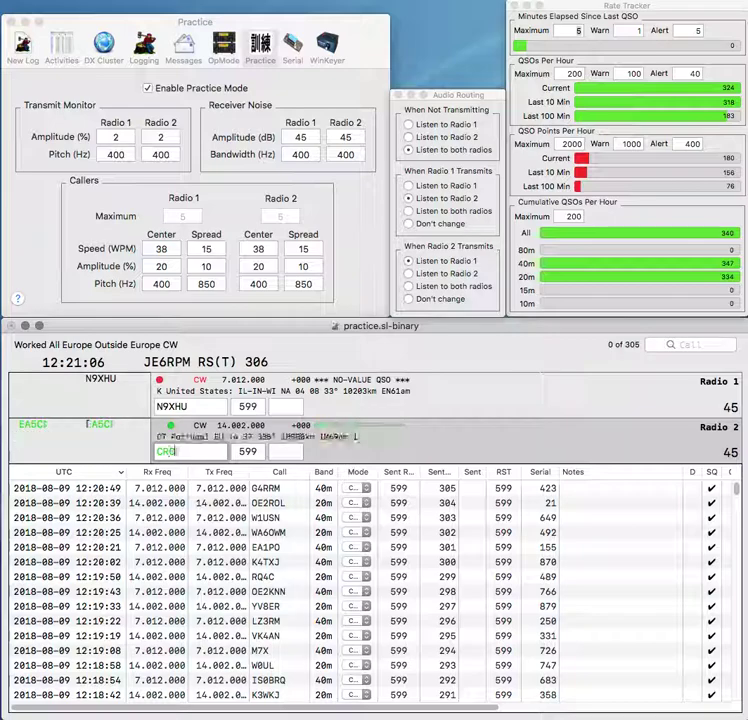
pyautogui.press('Return')
pyautogui.press('space')
pyautogui.press('Return')
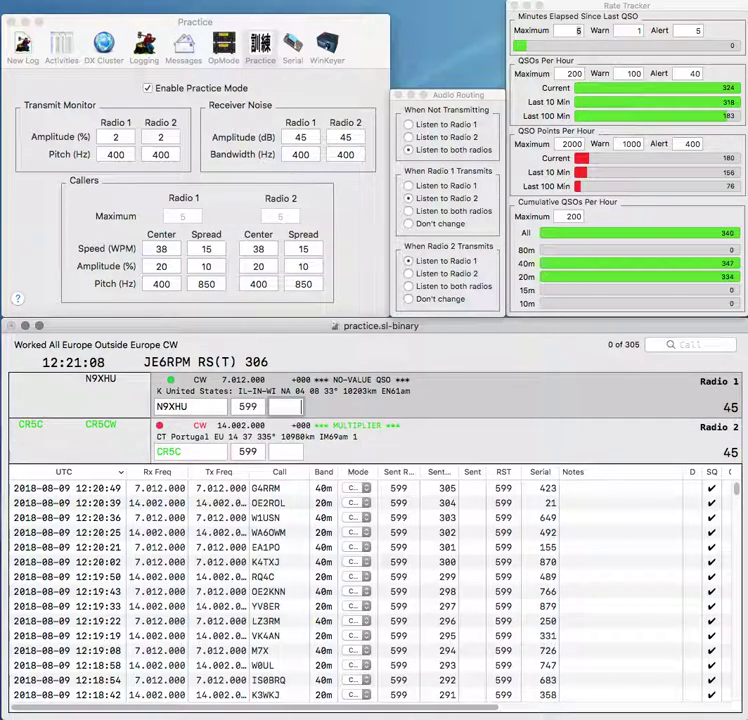
pyautogui.write('708')
pyautogui.press('Return')
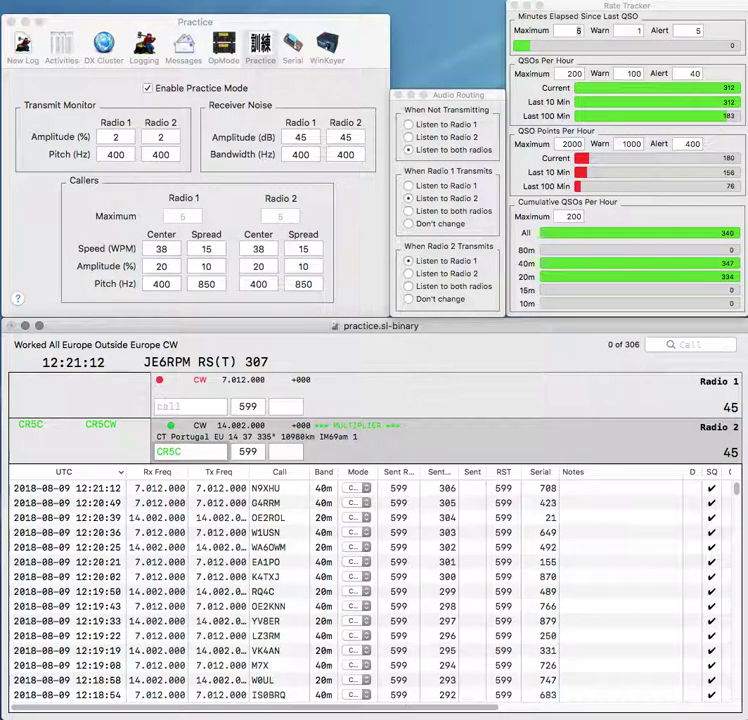
pyautogui.write('456')
pyautogui.press('Return')
pyautogui.write('K')
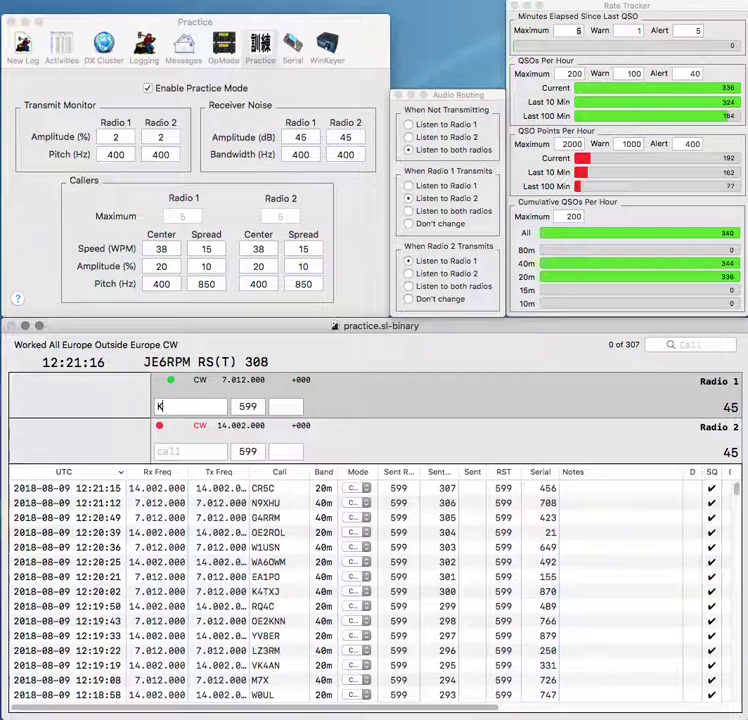
pyautogui.press('Return')
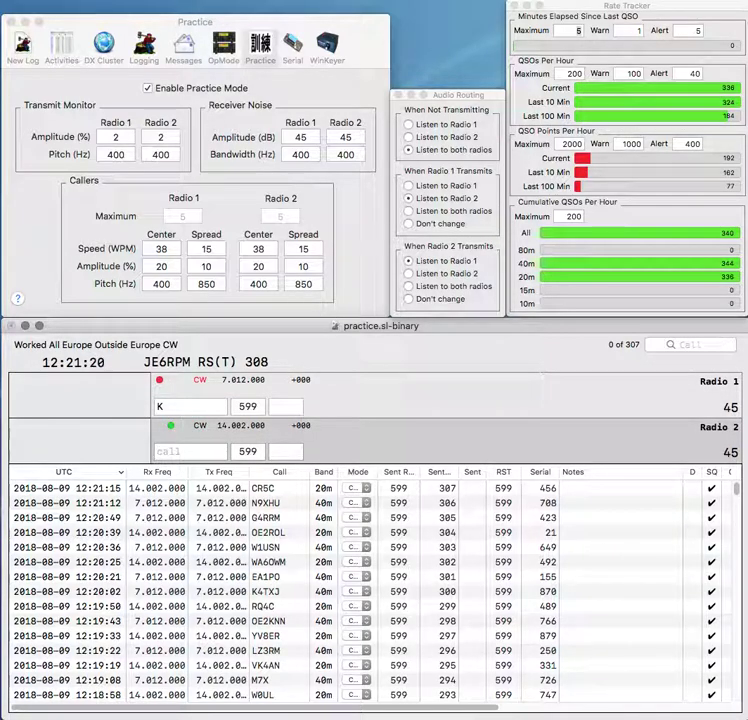
pyautogui.write('WH')
pyautogui.press('Return')
pyautogui.write('8FI')
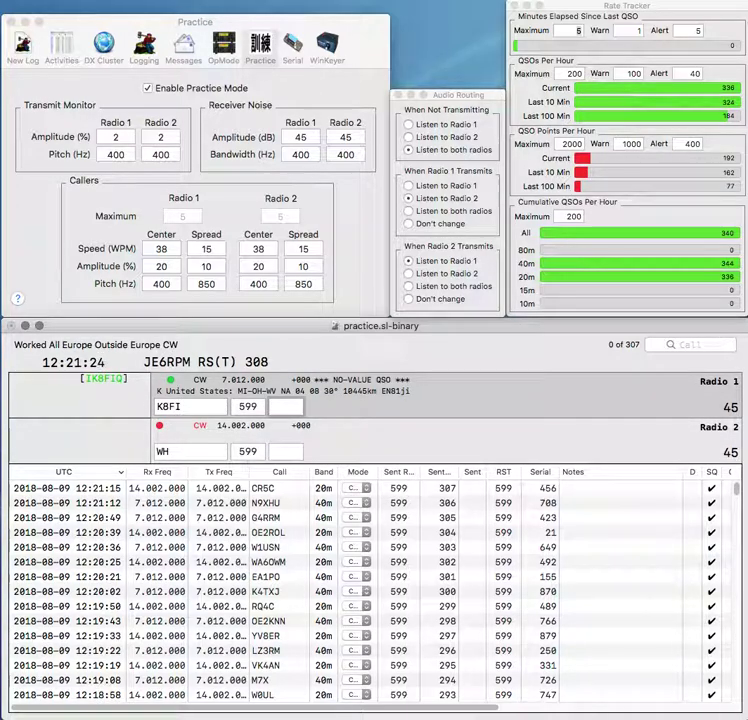
pyautogui.press('Return')
pyautogui.write('PA0')
pyautogui.press('Return')
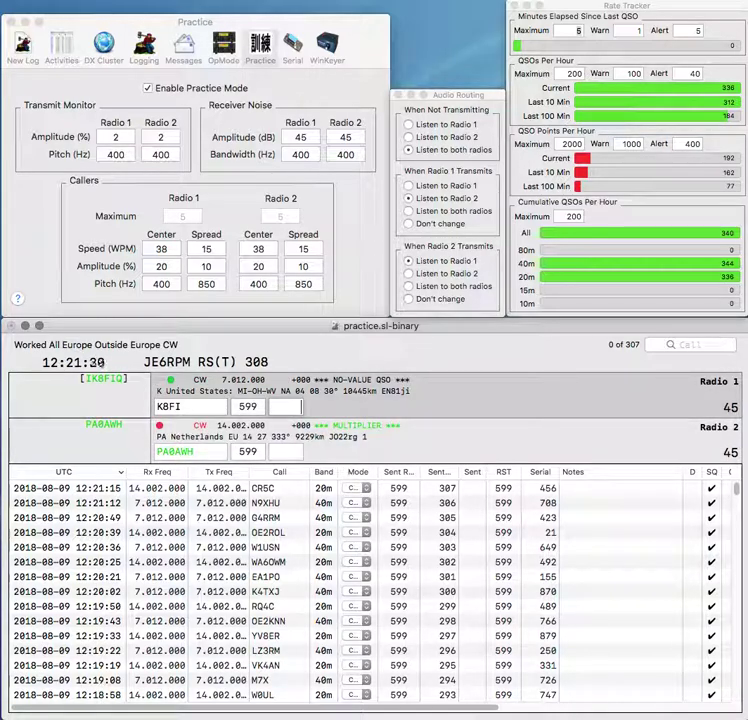
pyautogui.press('Tab')
pyautogui.press('Right')
pyautogui.press('Delete')
pyautogui.write('9')
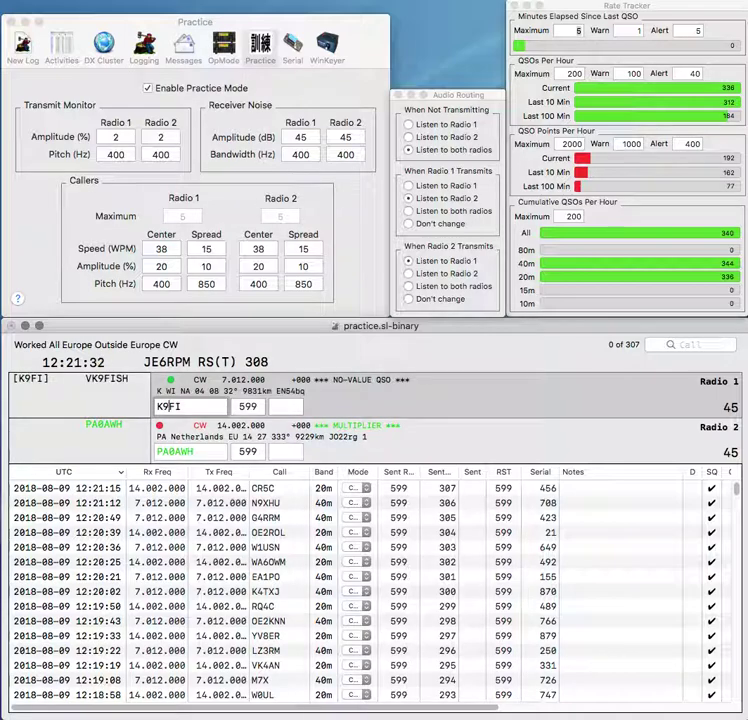
pyautogui.press('Return')
pyautogui.press('Return')
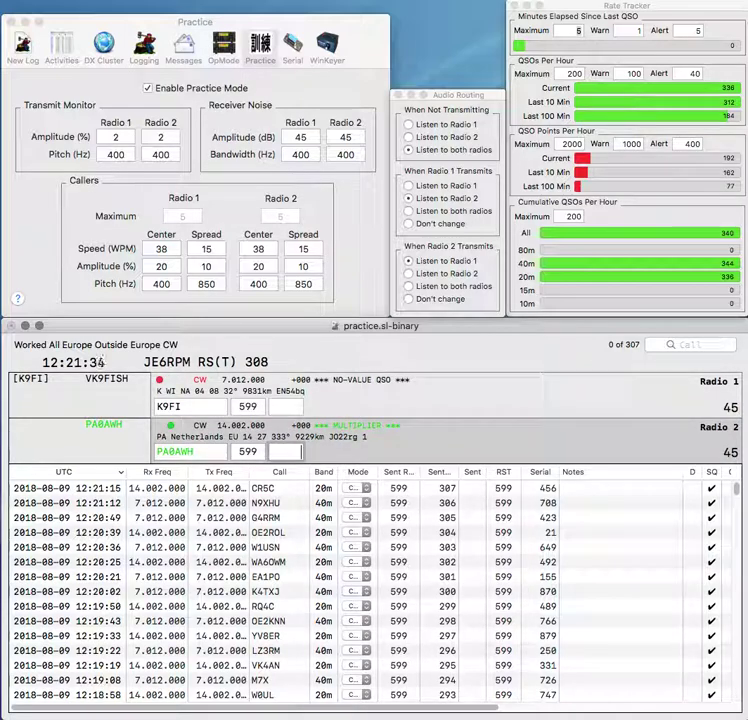
pyautogui.click(285, 451)
pyautogui.press('Return')
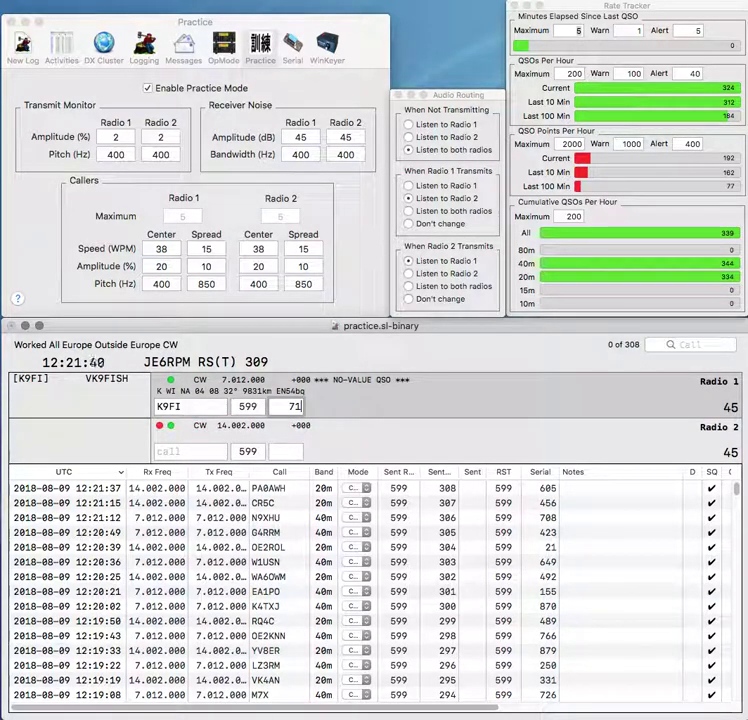
pyautogui.write('713')
pyautogui.press('Return')
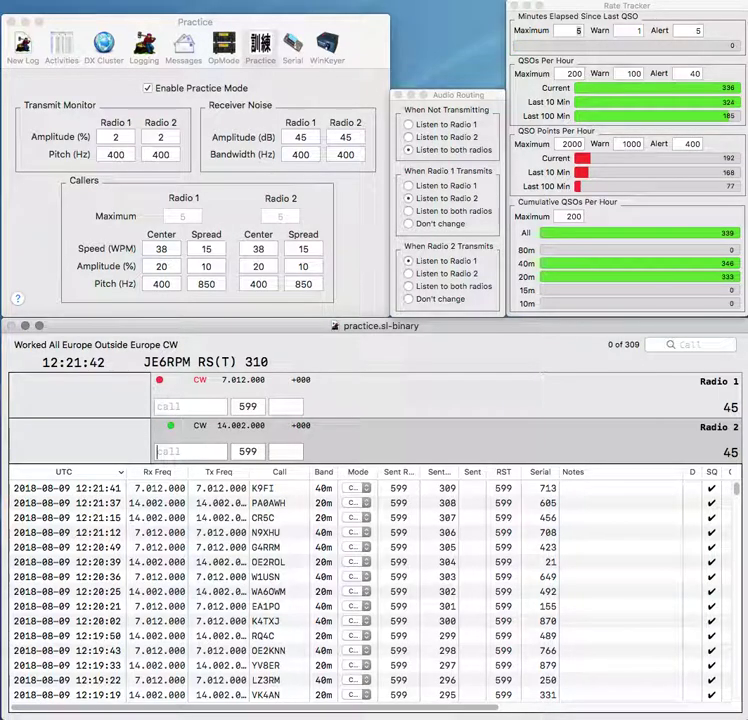
# Step: Enter EA3CA on Radio 1 and VA3EC on Radio 2, sending the exchange to each station
pyautogui.write('C')
pyautogui.press('Return')
pyautogui.write('EA3CA')
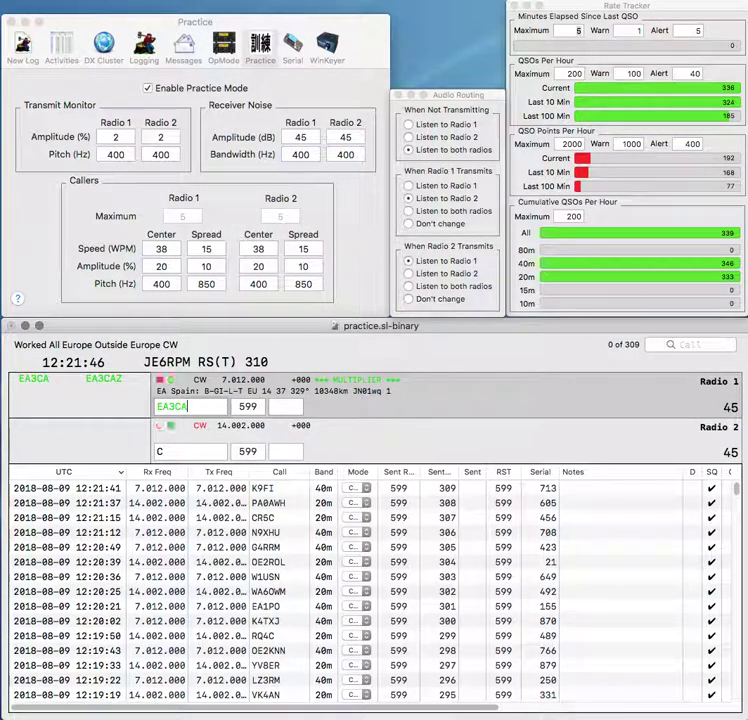
pyautogui.press('Return')
pyautogui.write('VA3')
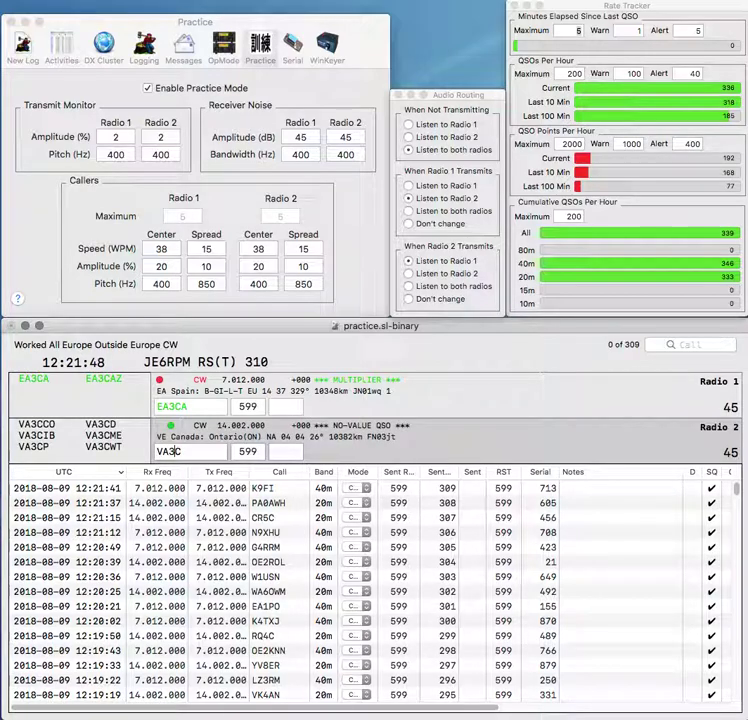
pyautogui.write('E')
pyautogui.press('Return')
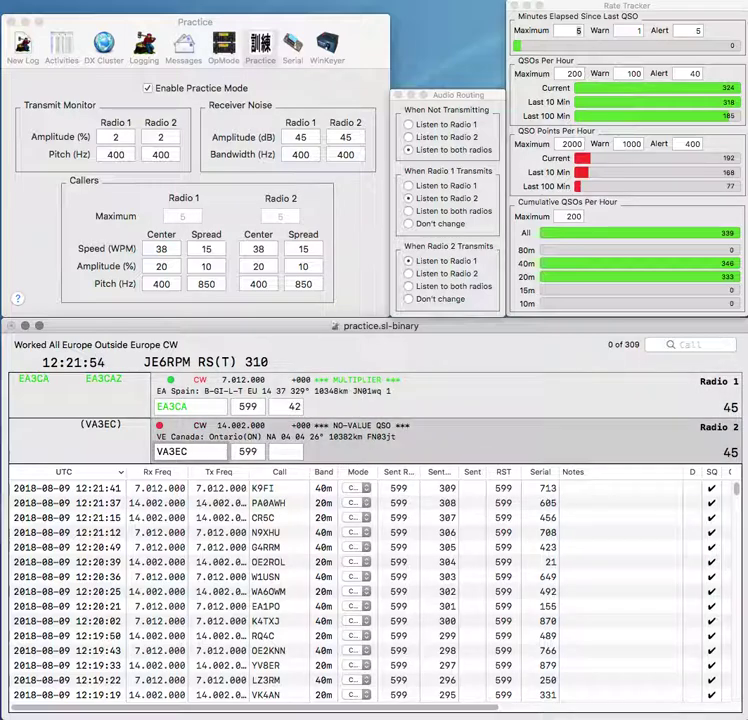
pyautogui.press('Return')
pyautogui.write('135')
pyautogui.press('Return')
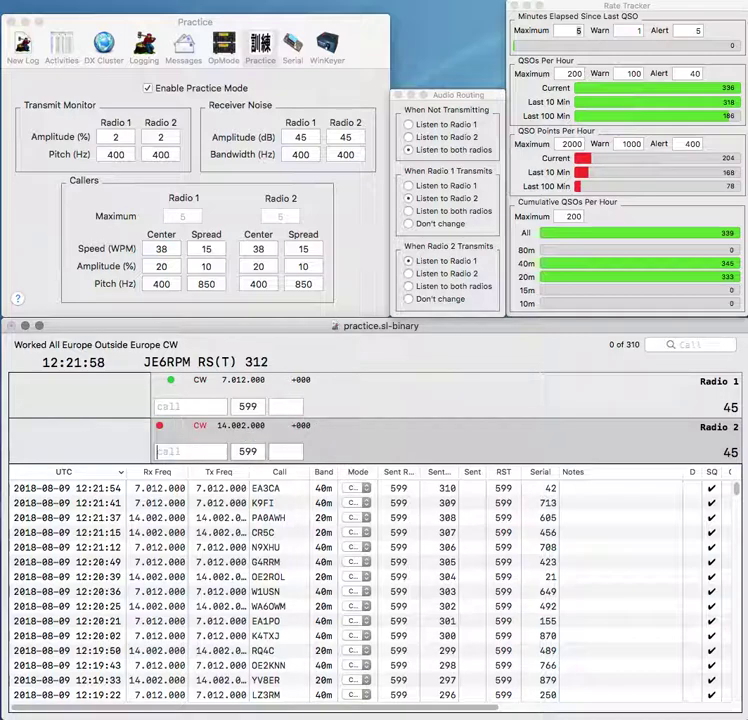
pyautogui.write('NUH')
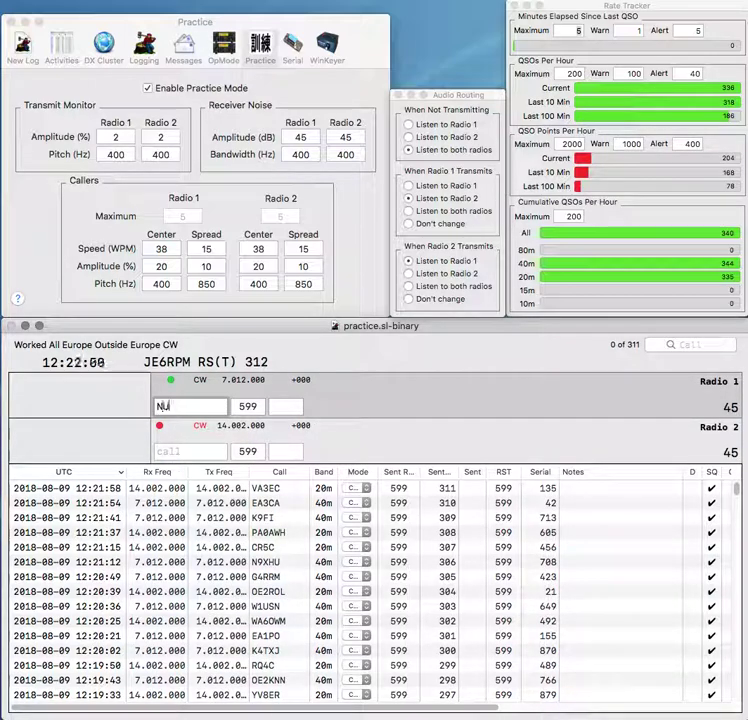
pyautogui.press('Return')
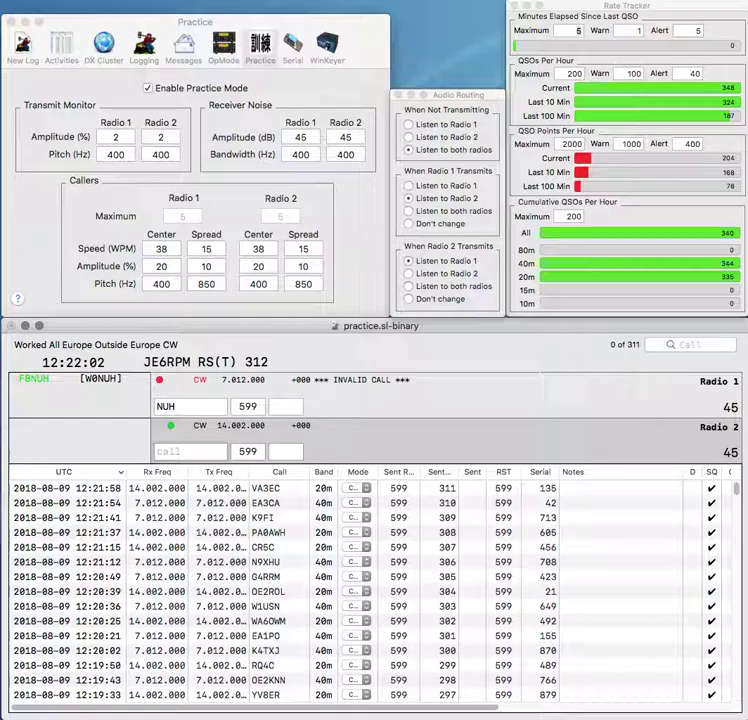
pyautogui.press('Return')
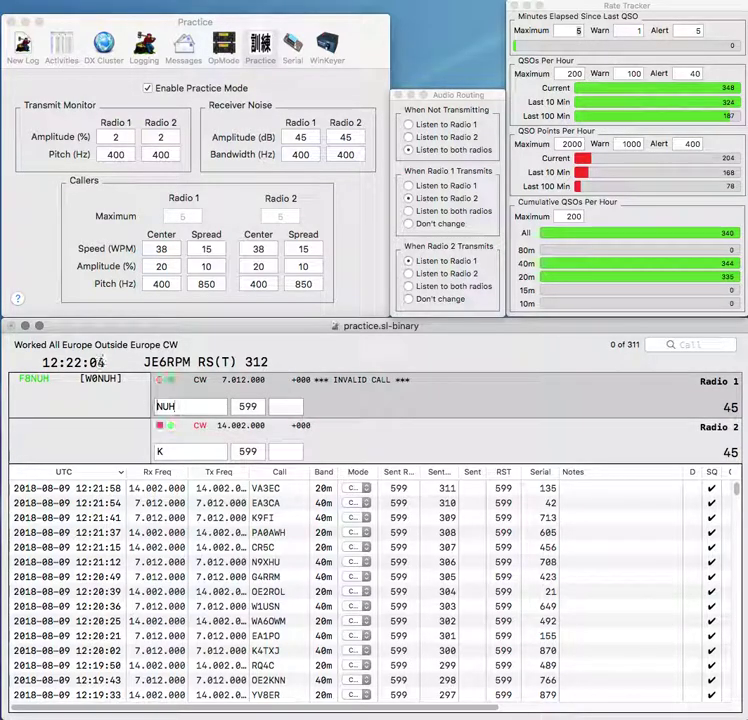
pyautogui.write('KB3')
pyautogui.press('Delete')
pyautogui.write('V')
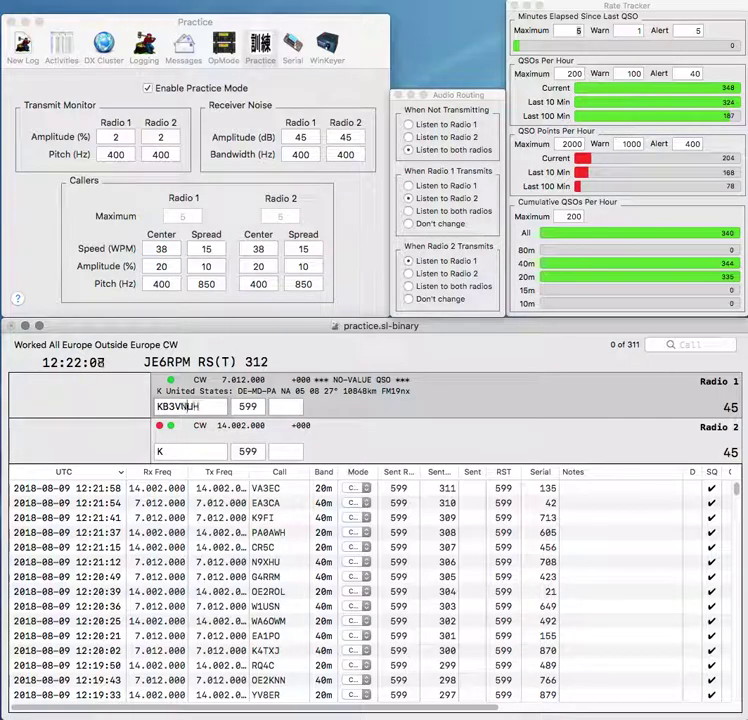
pyautogui.press('Delete')
pyautogui.write('N')
pyautogui.press('`')
pyautogui.press('Return')
# Step: Clear the partial callsign K from Radio 2 and call CQ there
pyautogui.press('`')
pyautogui.press('Return')
pyautogui.press('`')
pyautogui.press('BackSpace')
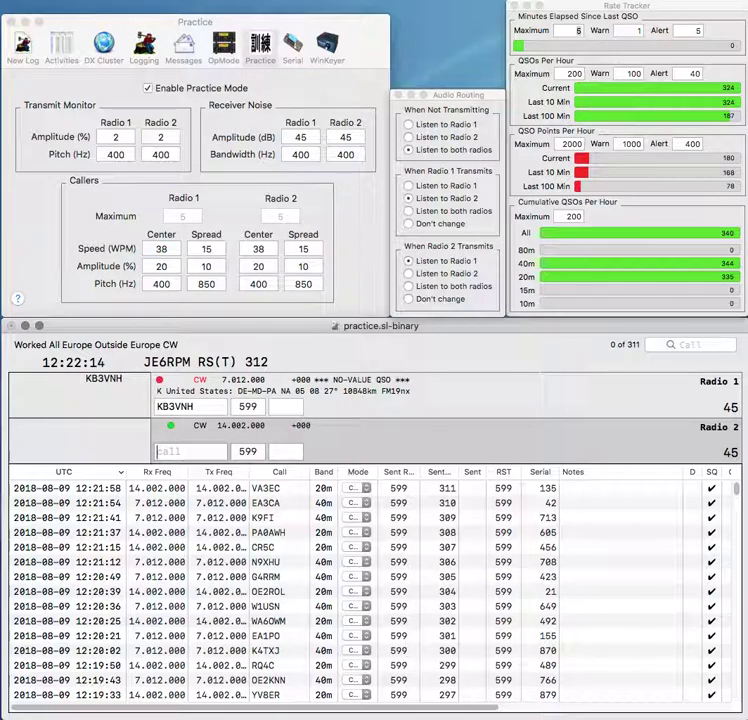
pyautogui.press('Return')
pyautogui.press('`')
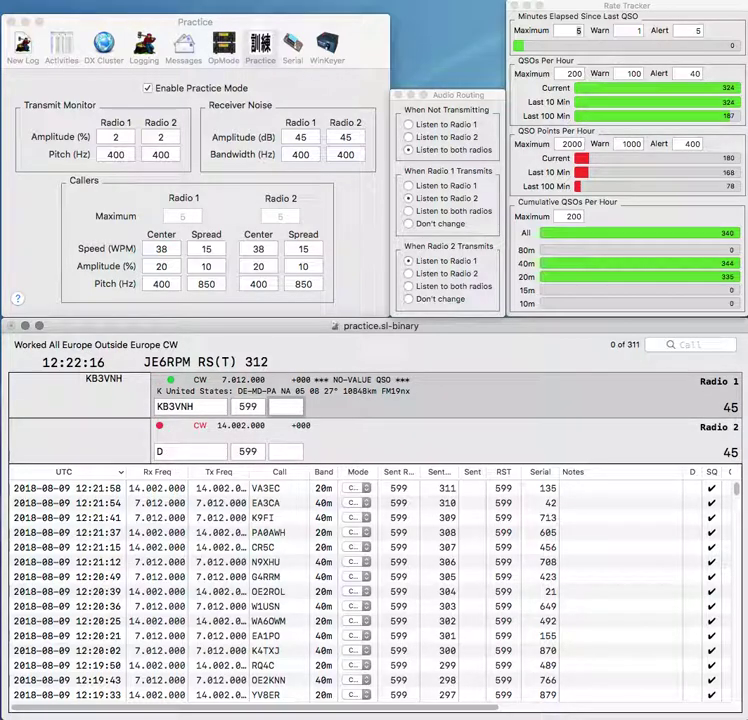
pyautogui.write('1')
pyautogui.press('Return')
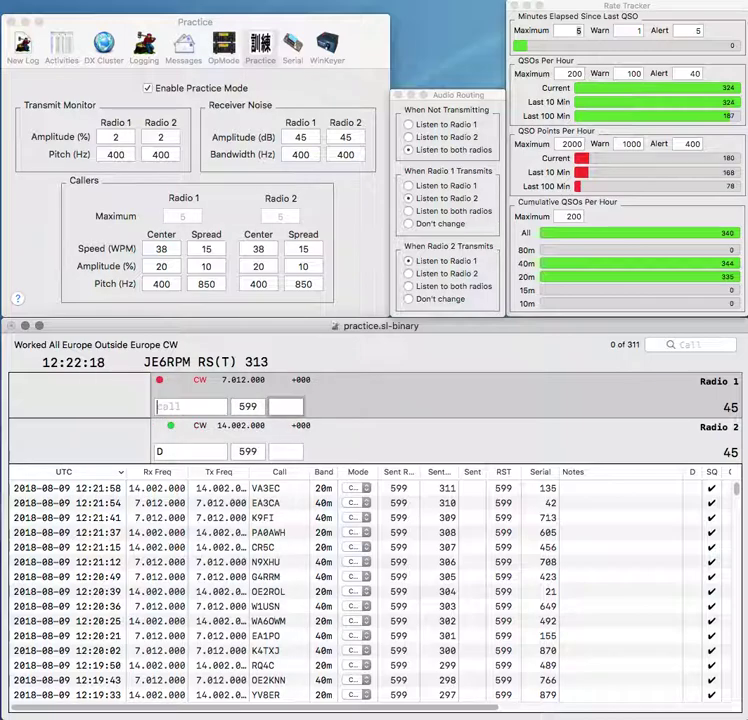
pyautogui.write('N')
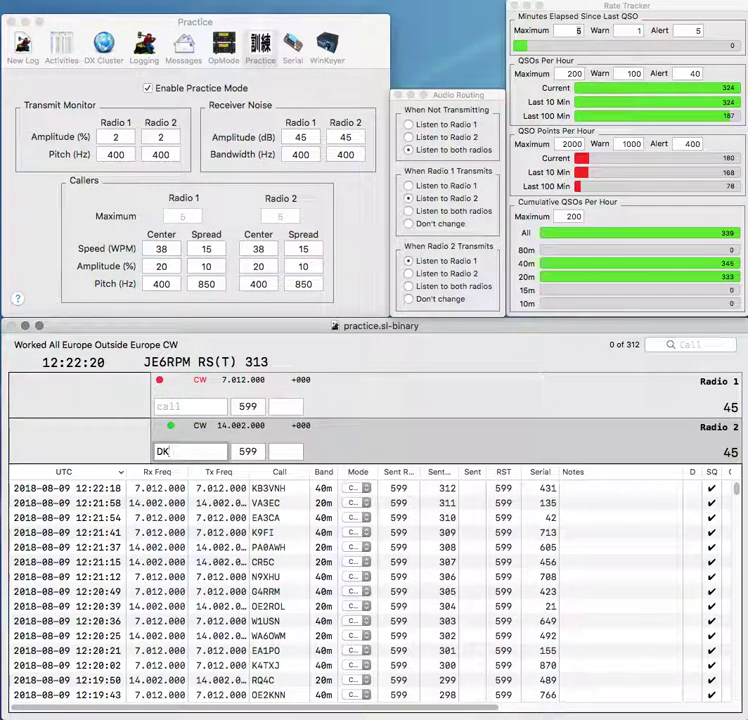
pyautogui.write('0SU')
pyautogui.press('Return')
pyautogui.write('EA3DJL')
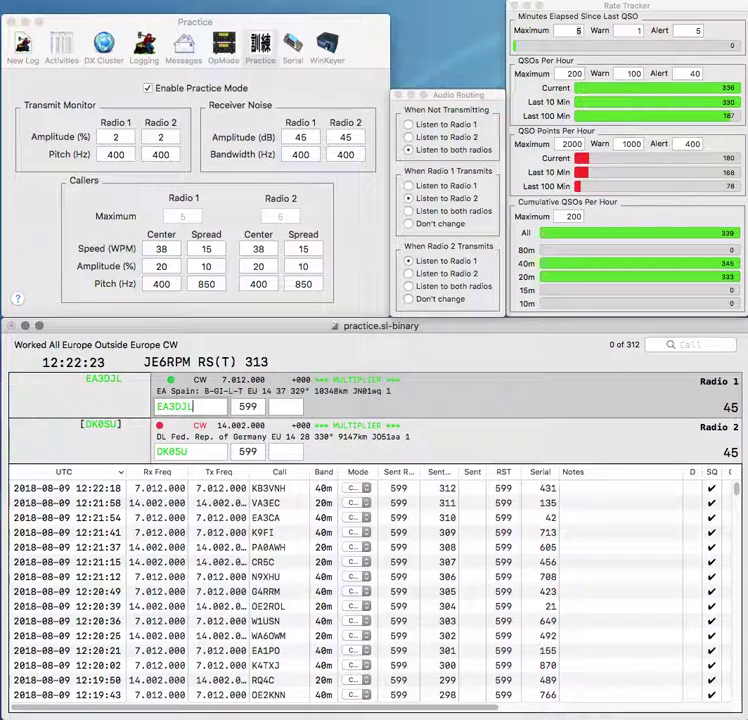
pyautogui.press('Return')
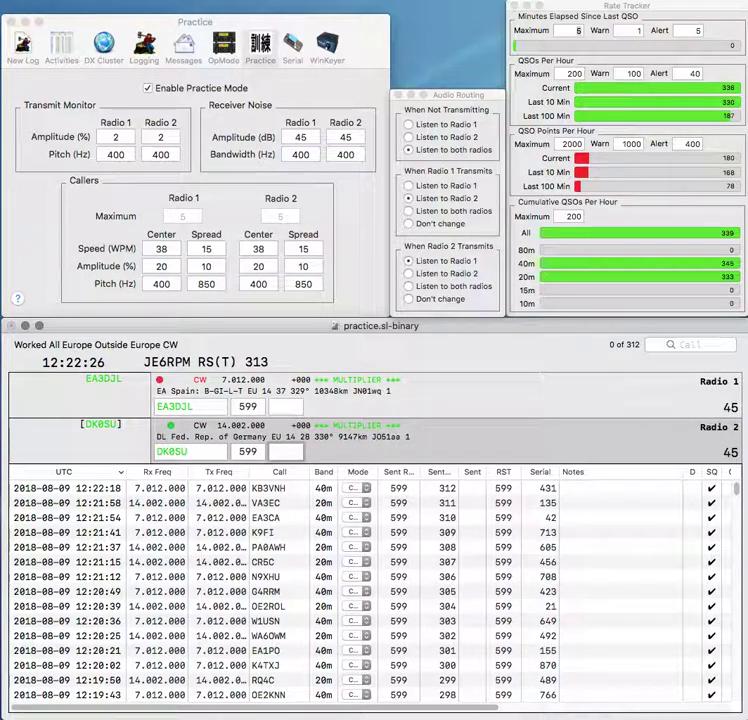
pyautogui.write('189')
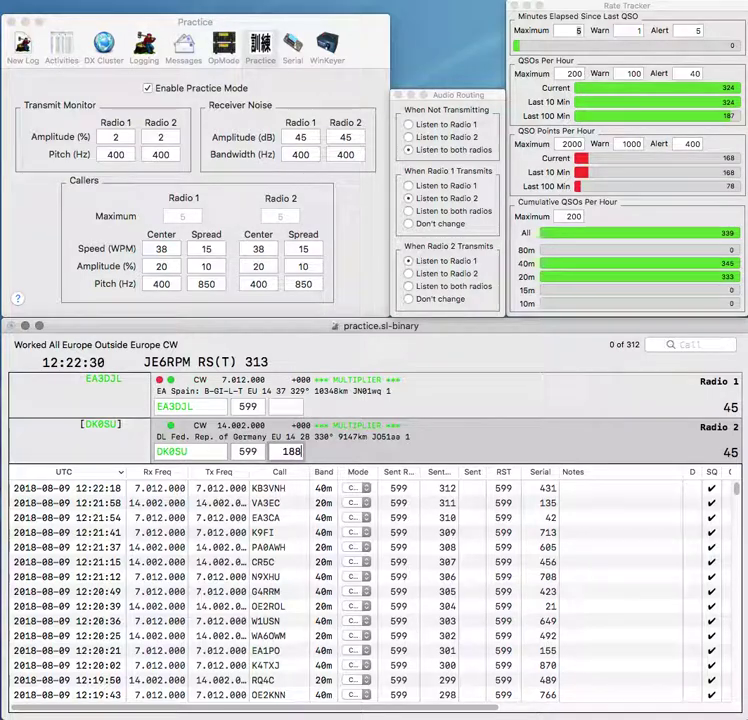
pyautogui.press('Return')
pyautogui.write('354')
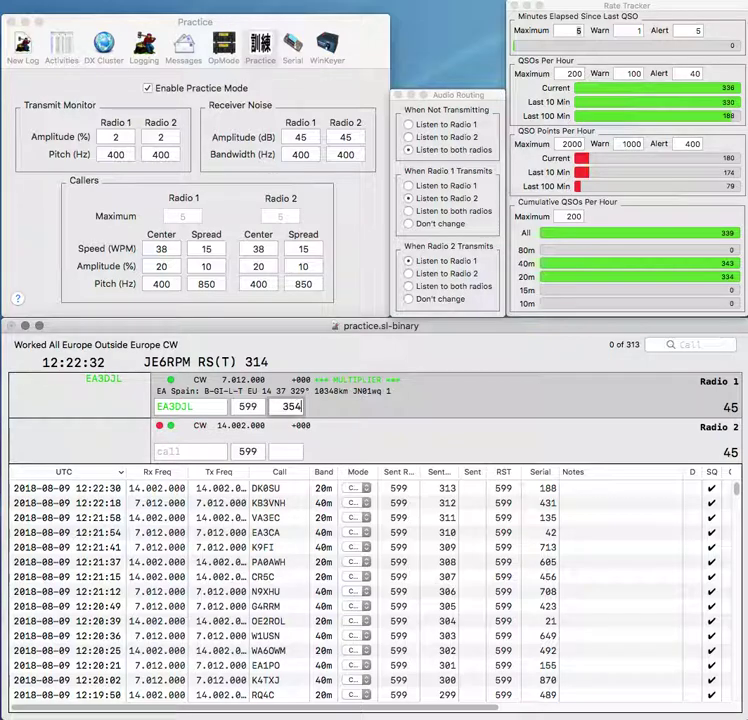
pyautogui.press('Return')
# Step: Enter W3MLK on Radio 2 and W3EO on Radio 1, sending the exchange to each station
pyautogui.write('W3MLK')
pyautogui.press('Return')
pyautogui.write('W3EO')
pyautogui.press('Return')
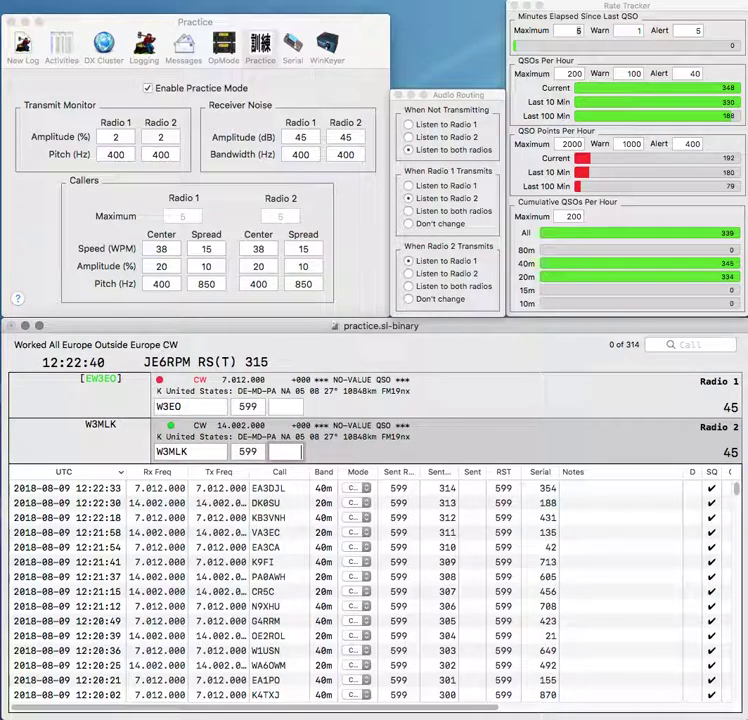
pyautogui.write('56')
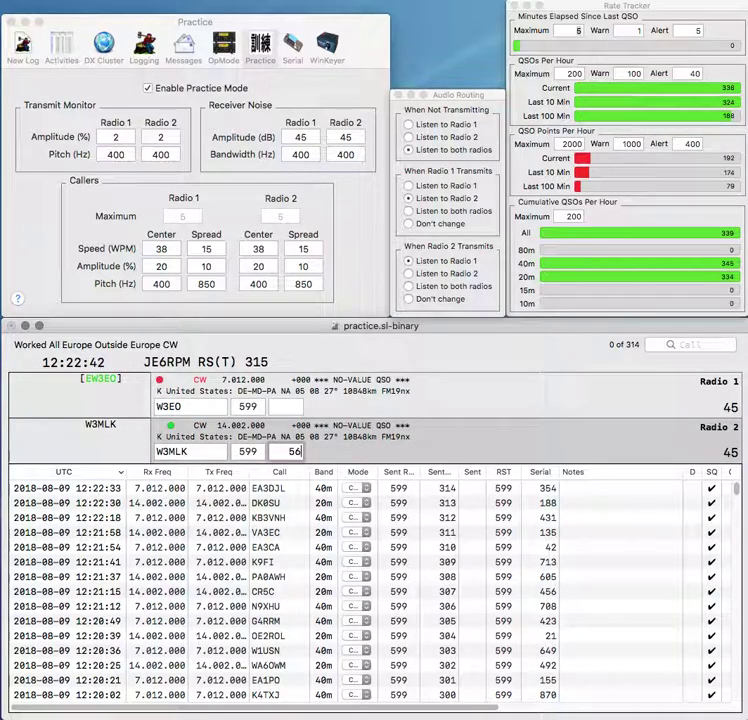
pyautogui.write('5')
pyautogui.press('Return')
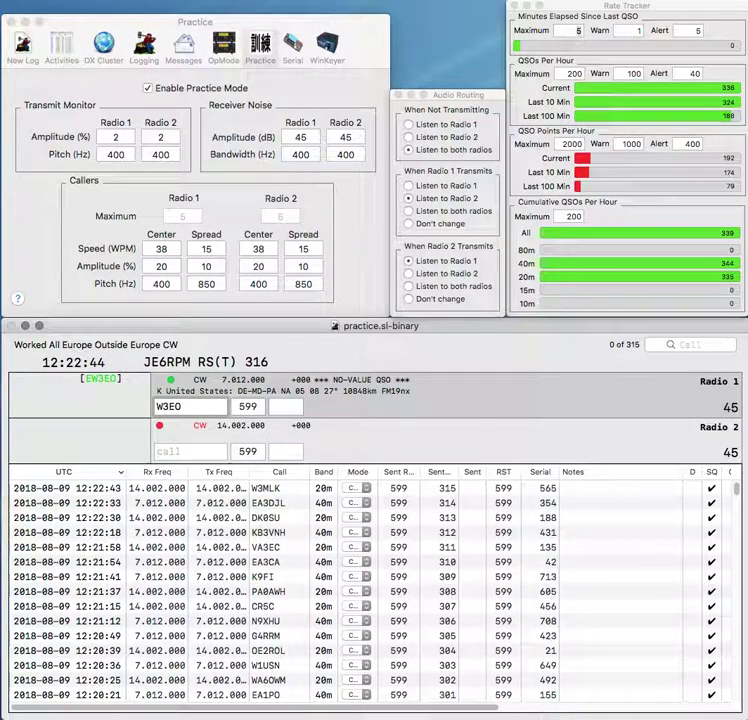
pyautogui.write('E')
pyautogui.press('Return')
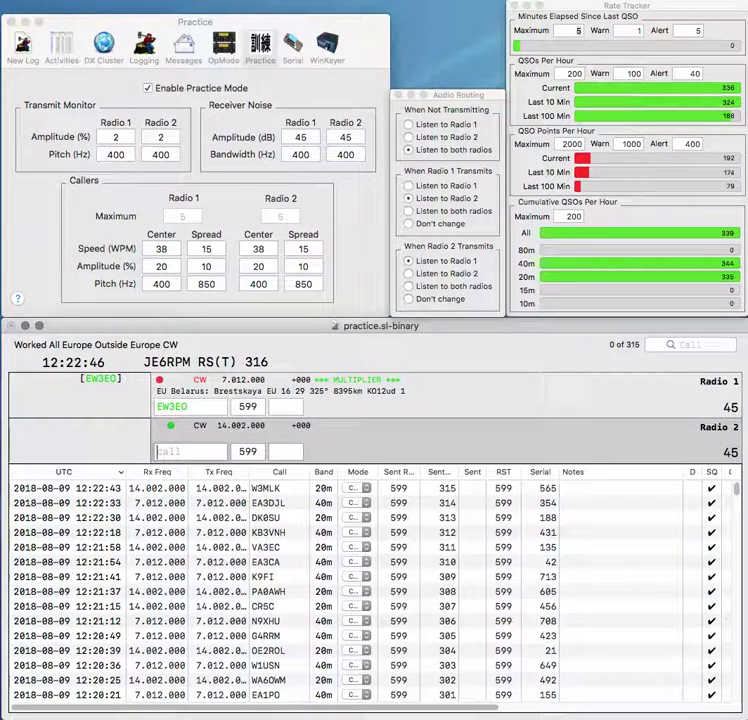
pyautogui.write('AA2AW')
pyautogui.press('Return')
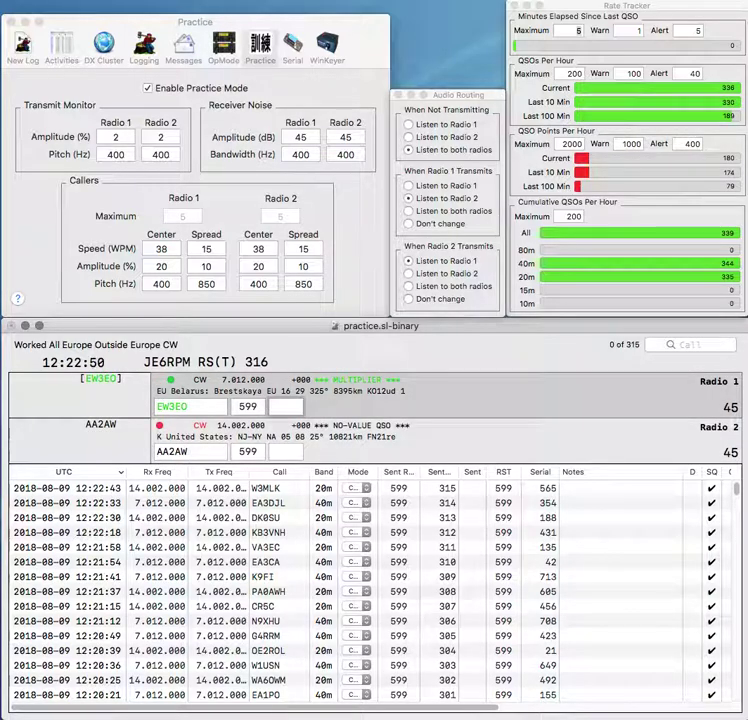
pyautogui.write('44')
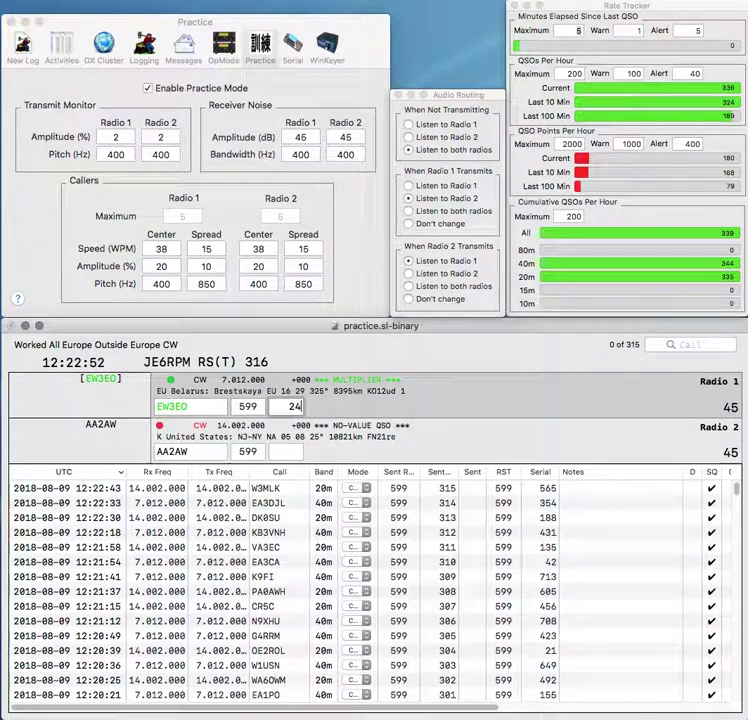
pyautogui.press('Return')
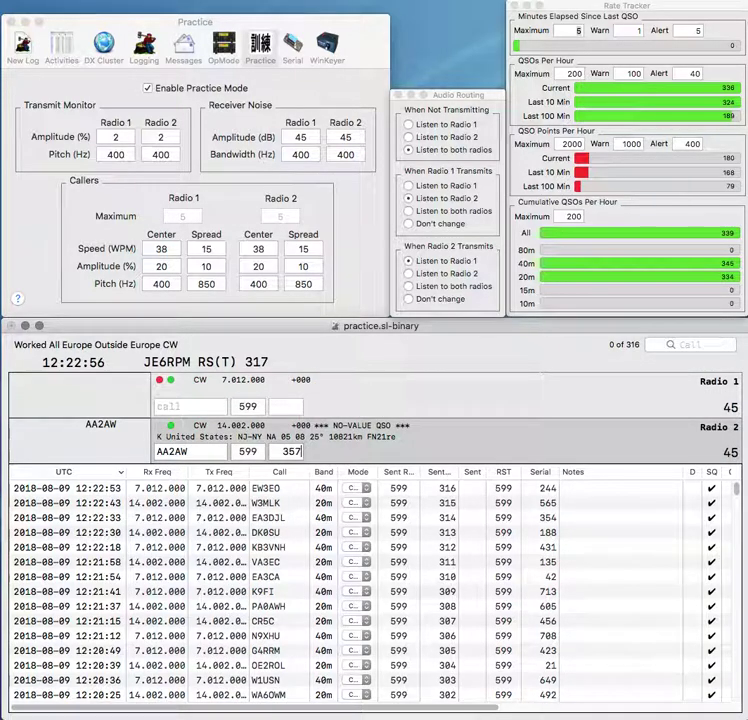
pyautogui.press('Return')
# Step: Copy K0AOZ on Radio 1, completing it from the partial AOZ, and enter the partial C on Radio 2
pyautogui.write('AOZ')
pyautogui.press('Return')
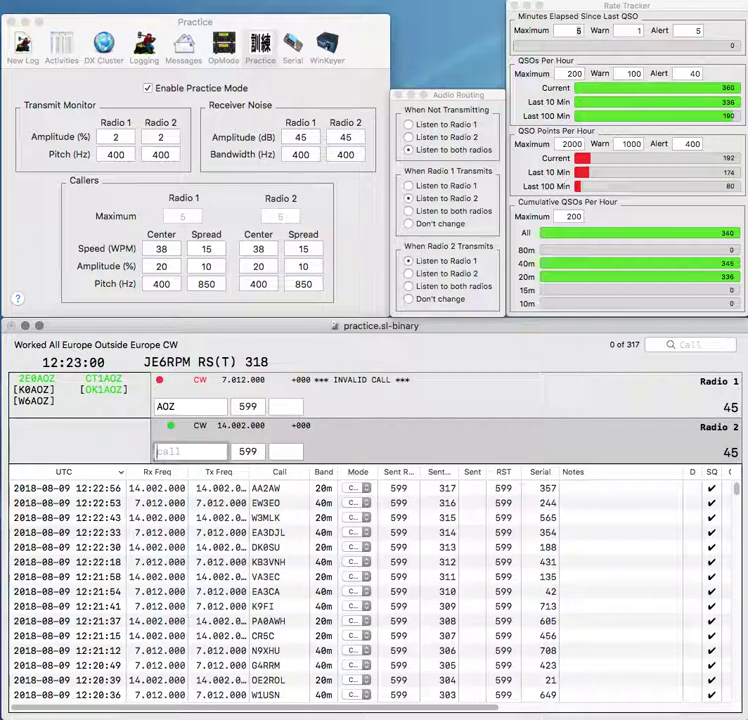
pyautogui.write('C')
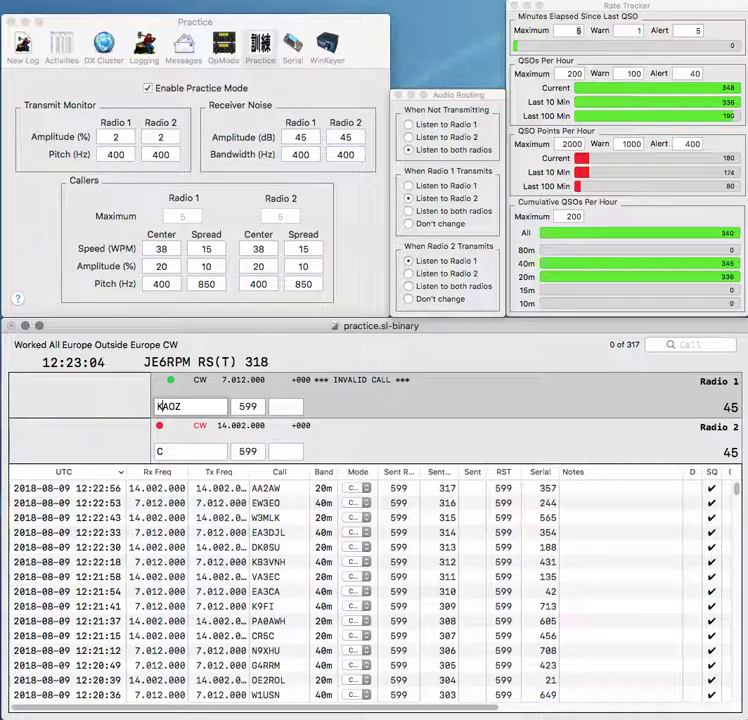
pyautogui.write('0')
pyautogui.press('Return')
pyautogui.write('U')
pyautogui.write('R5')
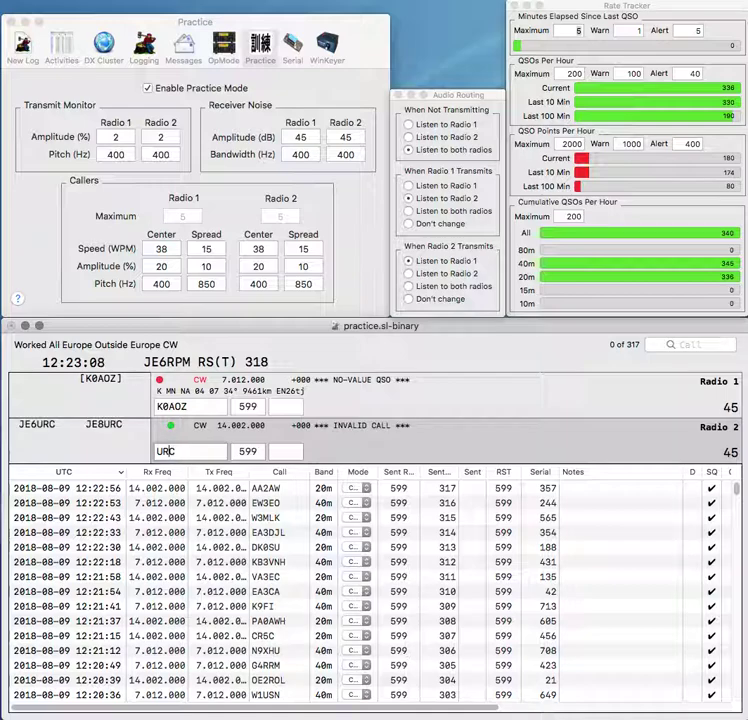
pyautogui.press('Return')
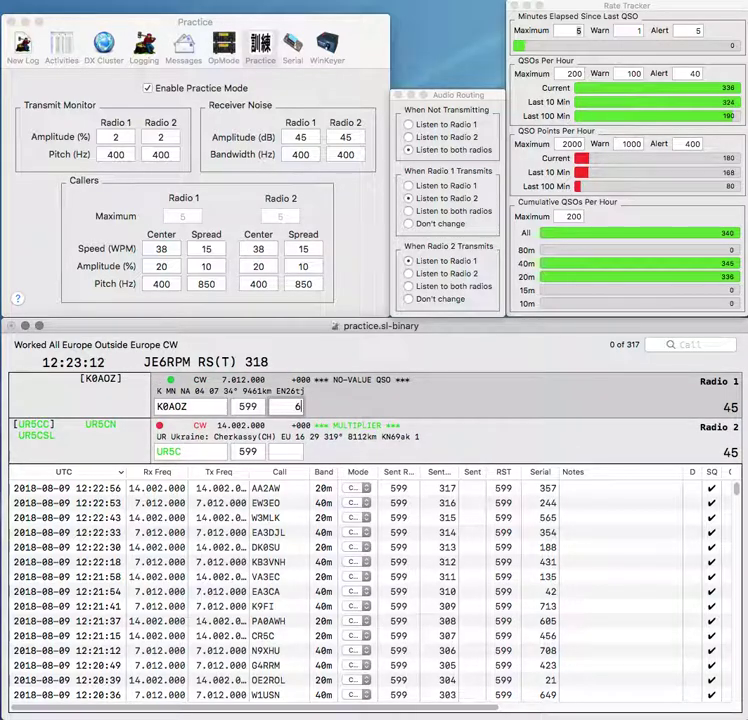
pyautogui.press('Return')
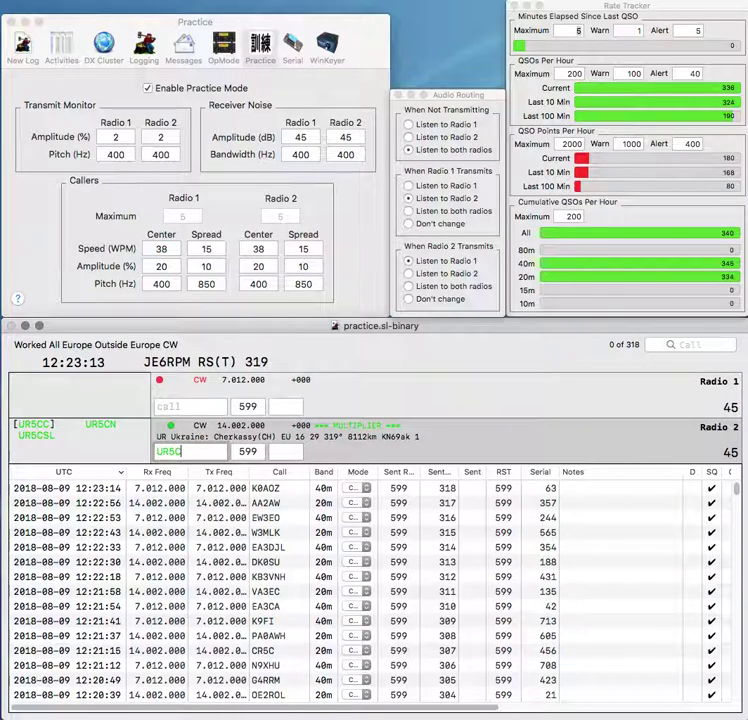
pyautogui.press('BackSpace')
pyautogui.write('FS')
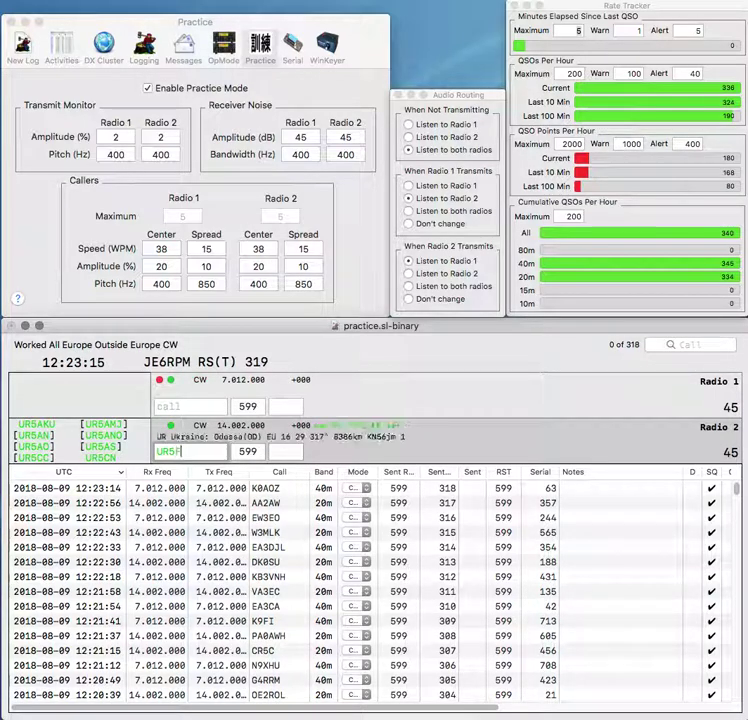
pyautogui.press('Return')
pyautogui.write('K')
pyautogui.press('BackSpace')
pyautogui.write('A')
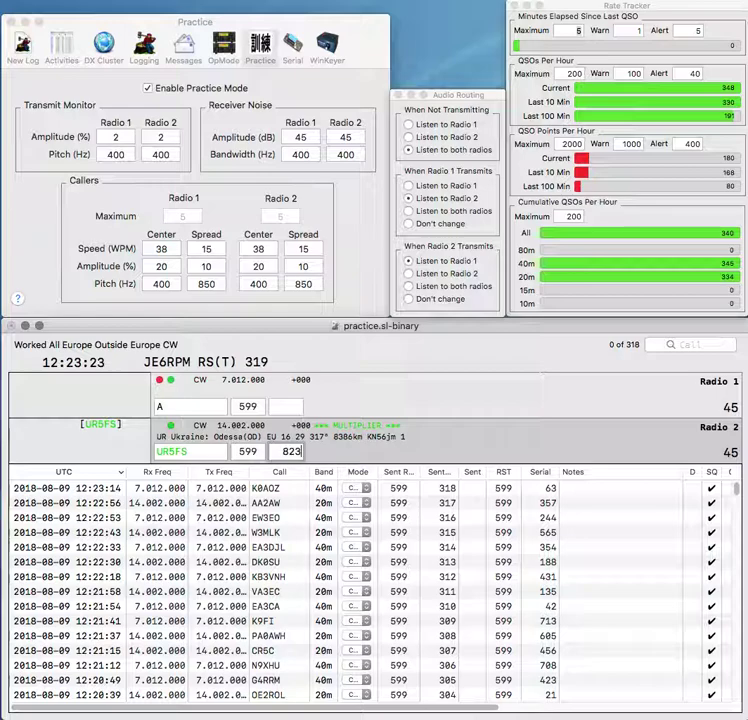
pyautogui.press('Return')
# Step: Extend the partial A on Radio 1 to 9AGA and send it
pyautogui.press('Left')
pyautogui.write('9')
pyautogui.press('Right')
pyautogui.write('A')
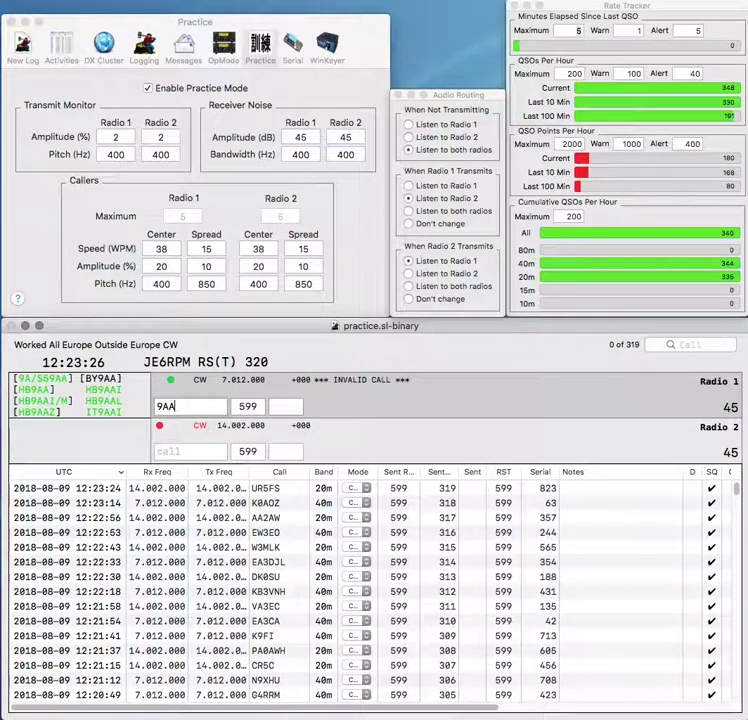
pyautogui.press('BackSpace')
pyautogui.write('GA')
pyautogui.press('Return')
# Step: Enter WB3EML on Radio 2 and complete the Radio 1 callsign as HB9AGA
pyautogui.write('WB')
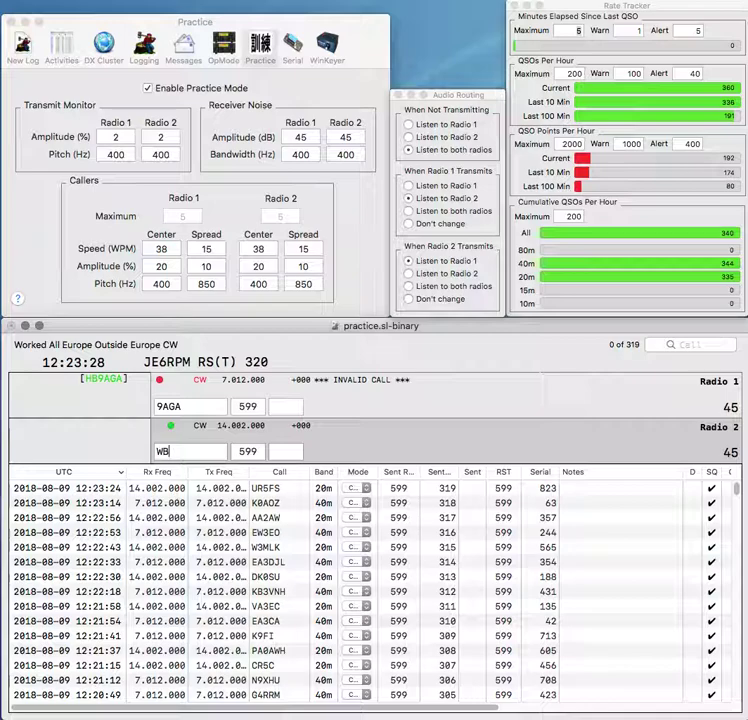
pyautogui.write('3EML')
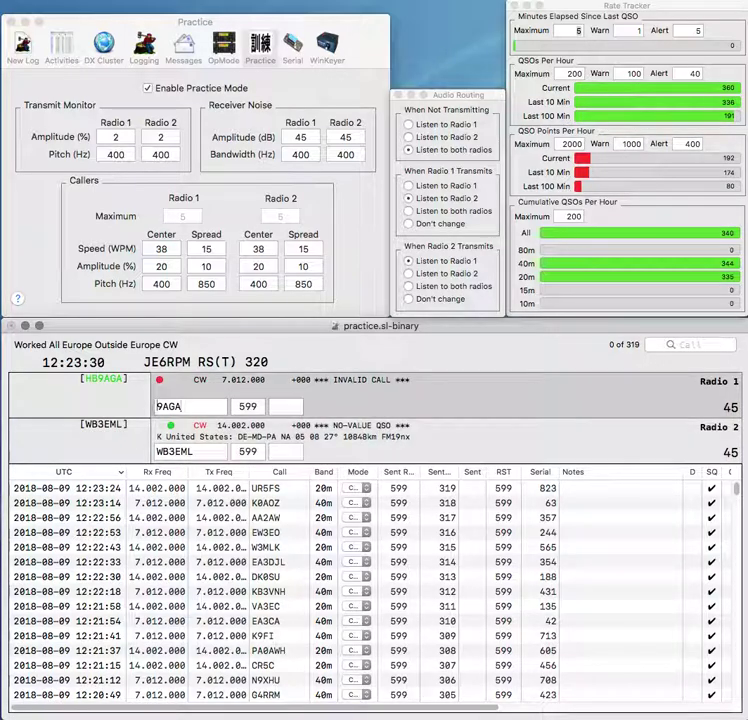
pyautogui.write('HB')
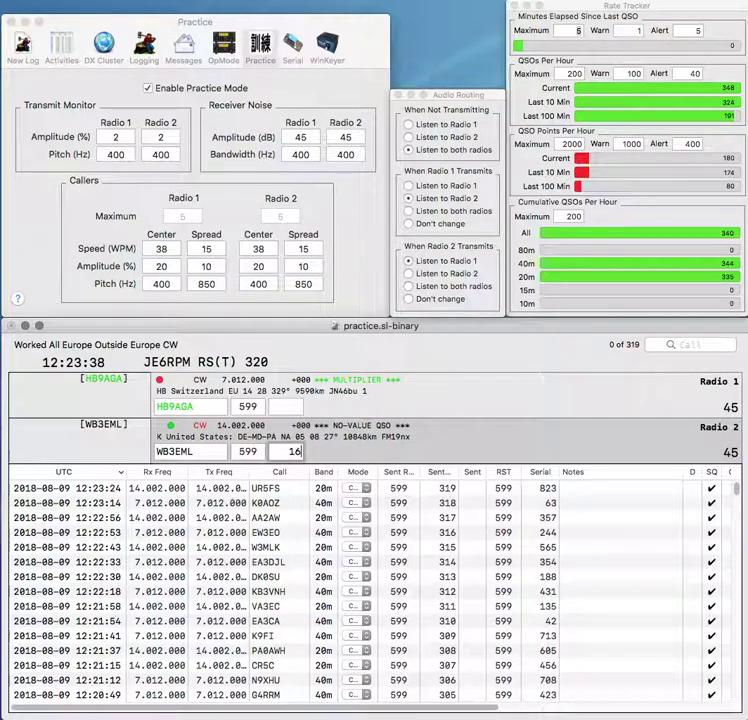
pyautogui.press('\\')
pyautogui.press('Return')
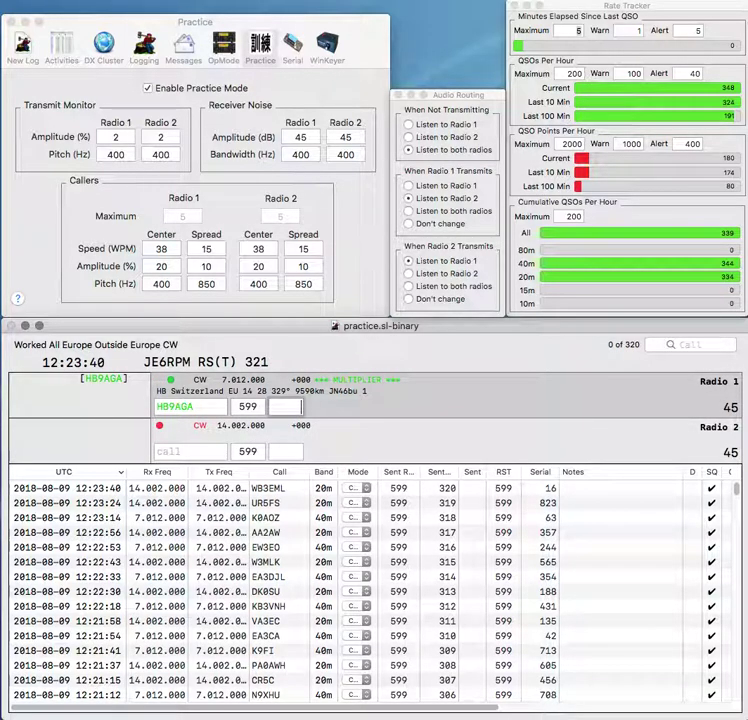
pyautogui.write('317')
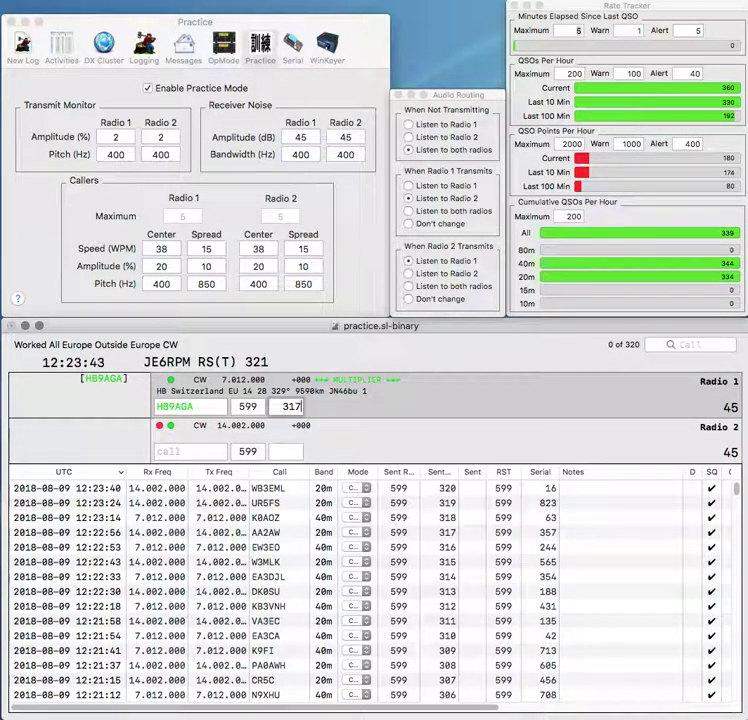
pyautogui.press('Return')
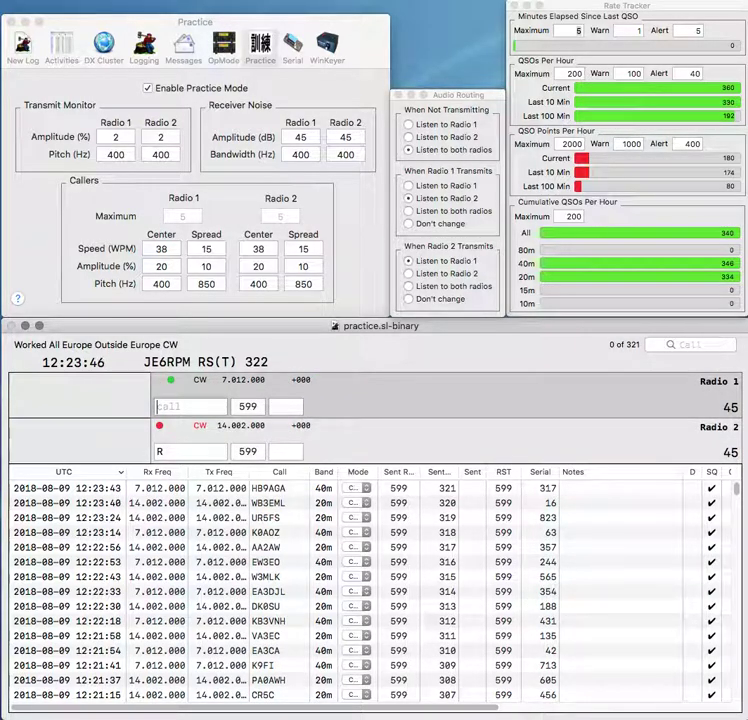
pyautogui.write('KF4ZS')
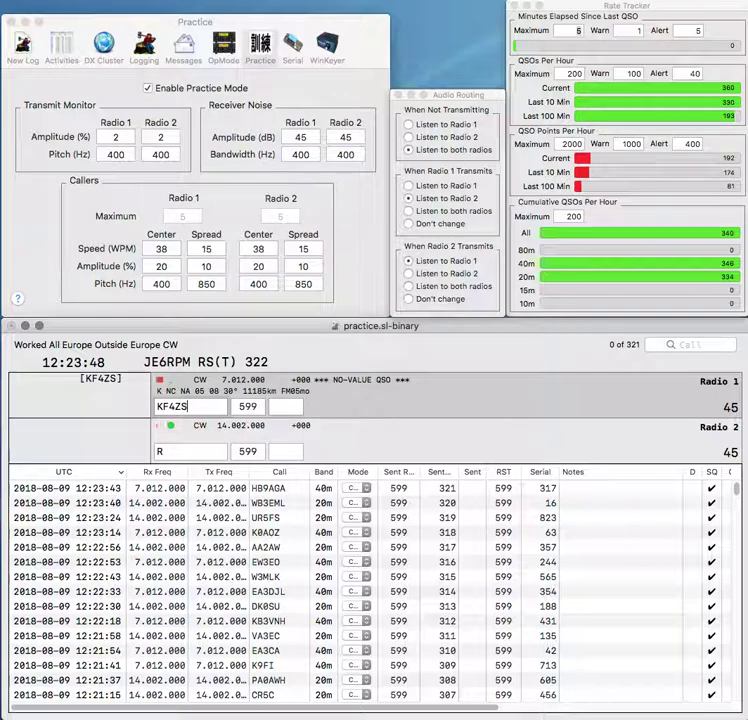
pyautogui.press('Return')
pyautogui.write('G3W')
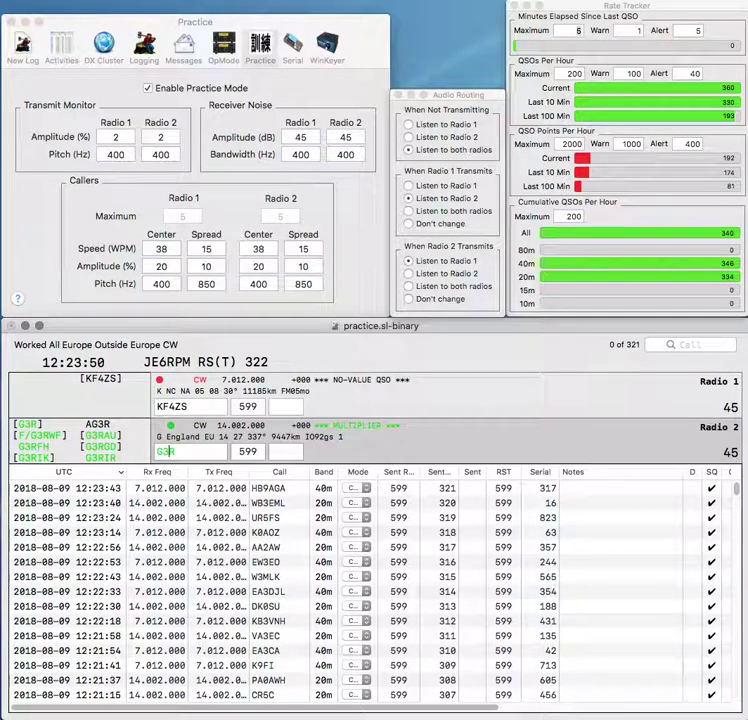
pyautogui.write('PF')
pyautogui.press('Right')
pyautogui.press('BackSpace')
pyautogui.write('F')
pyautogui.press('Return')
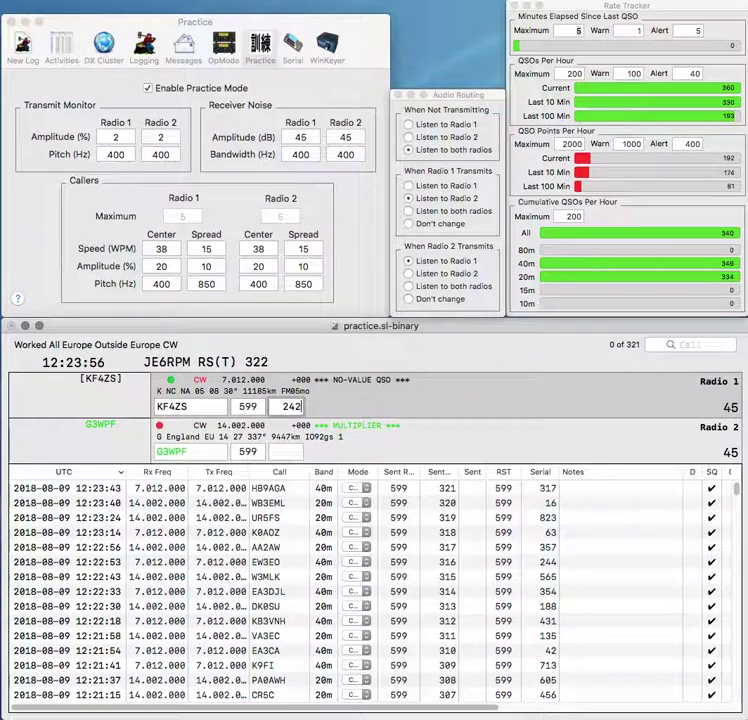
pyautogui.press('Return')
pyautogui.press('space')
pyautogui.write('282')
pyautogui.press('Return')
pyautogui.write('8M')
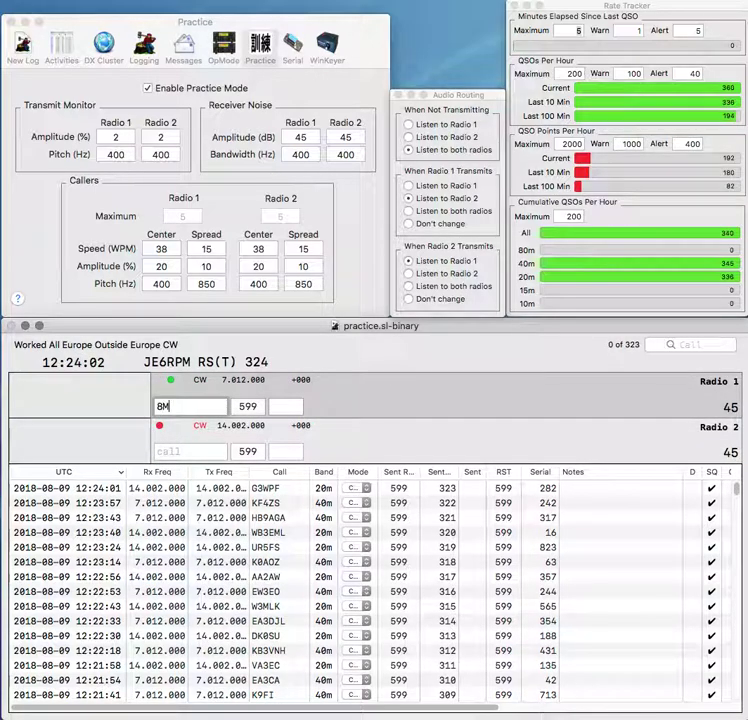
pyautogui.press('Return')
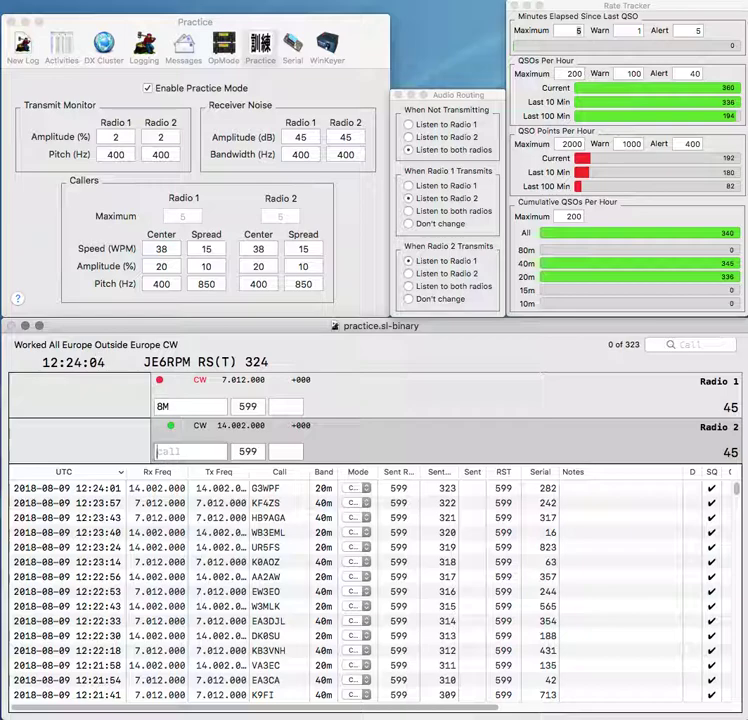
pyautogui.write('JE1AON')
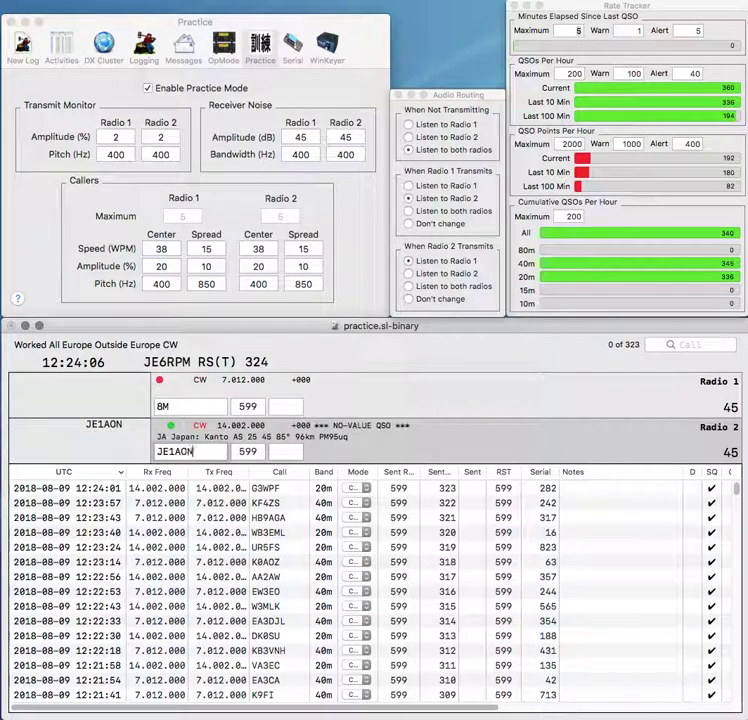
pyautogui.press('Return')
# Step: Complete the partial 8M on Radio 1 as AF8M and send the exchange
pyautogui.press('Home')
pyautogui.write('AF')
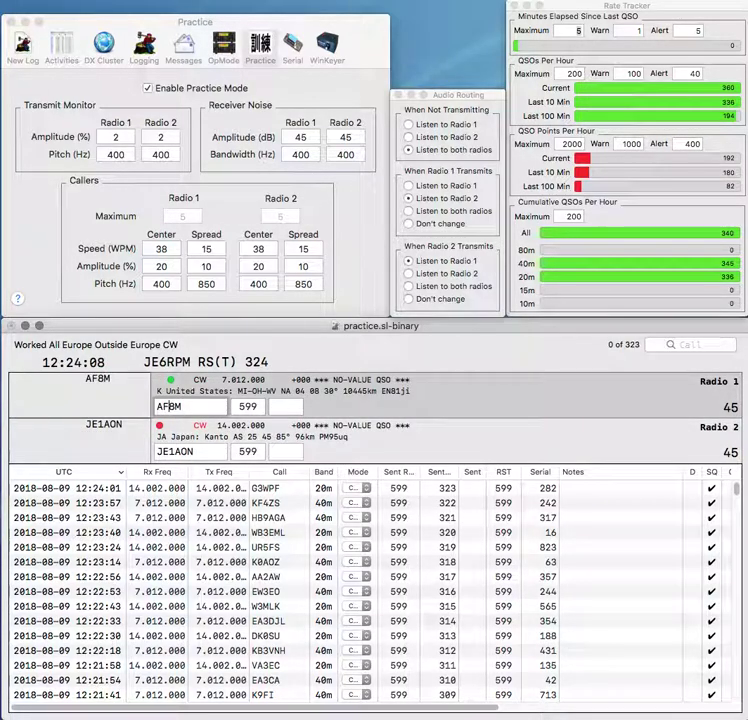
pyautogui.press('Return')
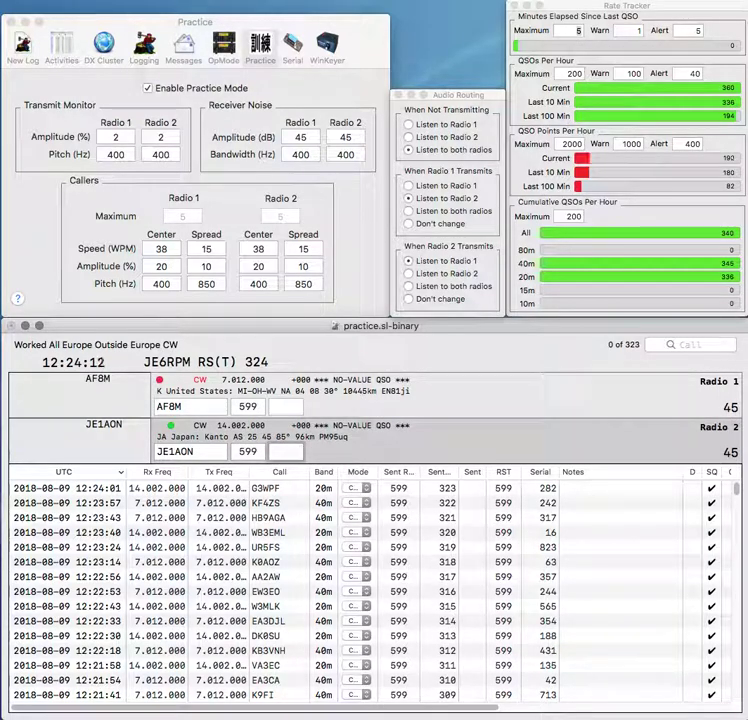
pyautogui.write('946')
pyautogui.press('Return')
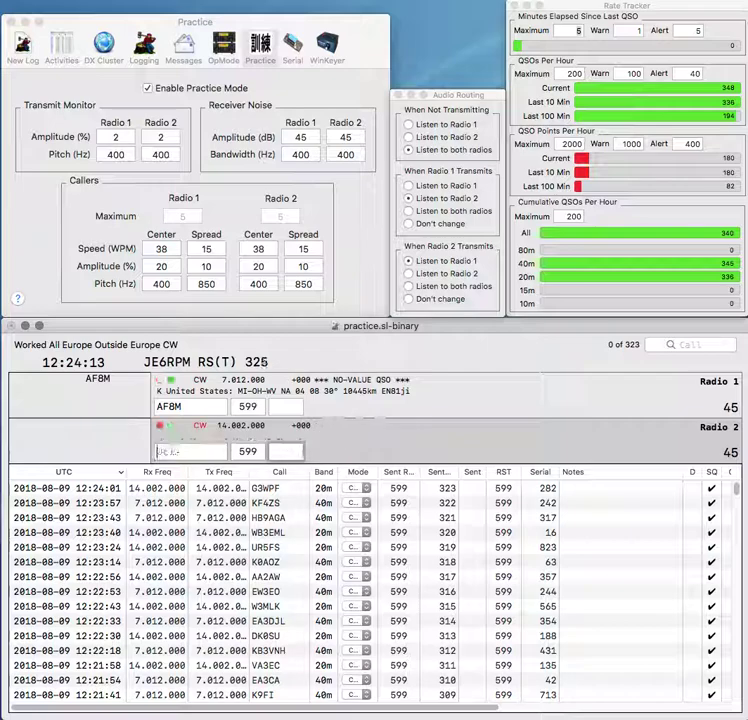
pyautogui.write('98')
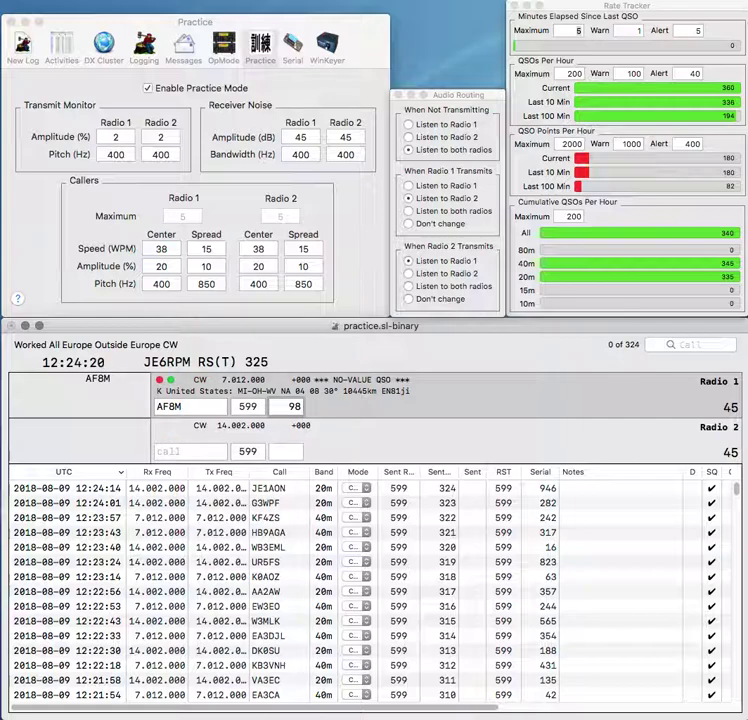
pyautogui.write('3')
pyautogui.press('Return')
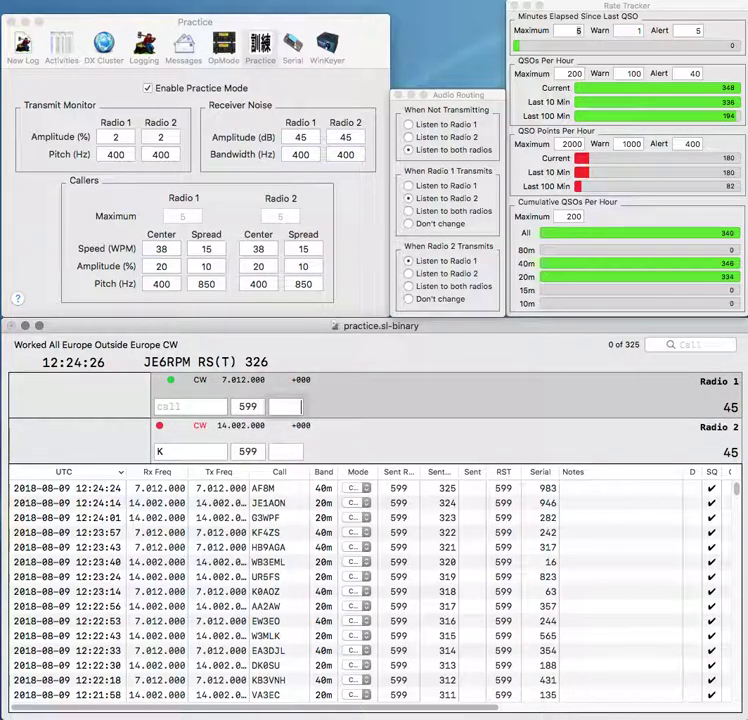
# Step: Enter UY5QR on Radio 1 and complete the partial K on Radio 2 as KF2GV, sending the exchange to each
pyautogui.write('UY5QR')
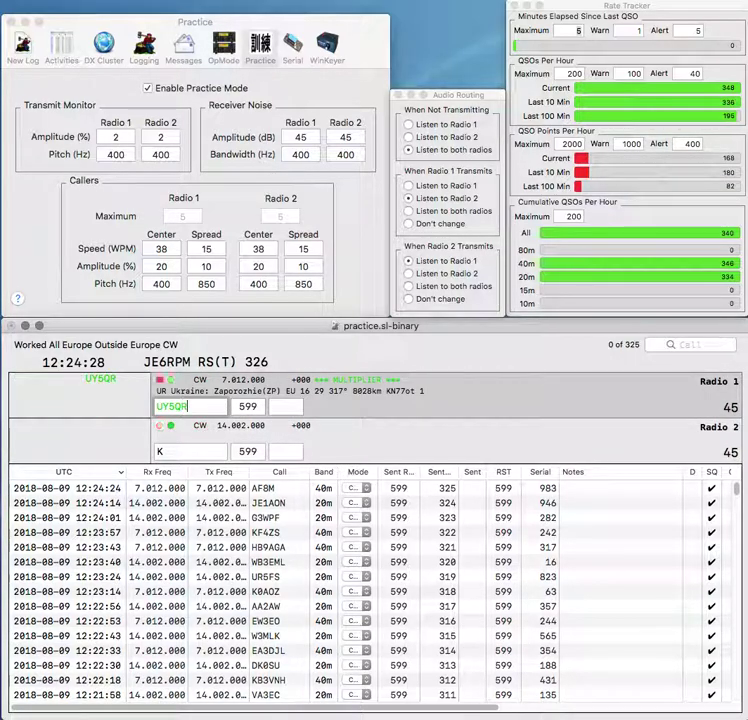
pyautogui.press('Return')
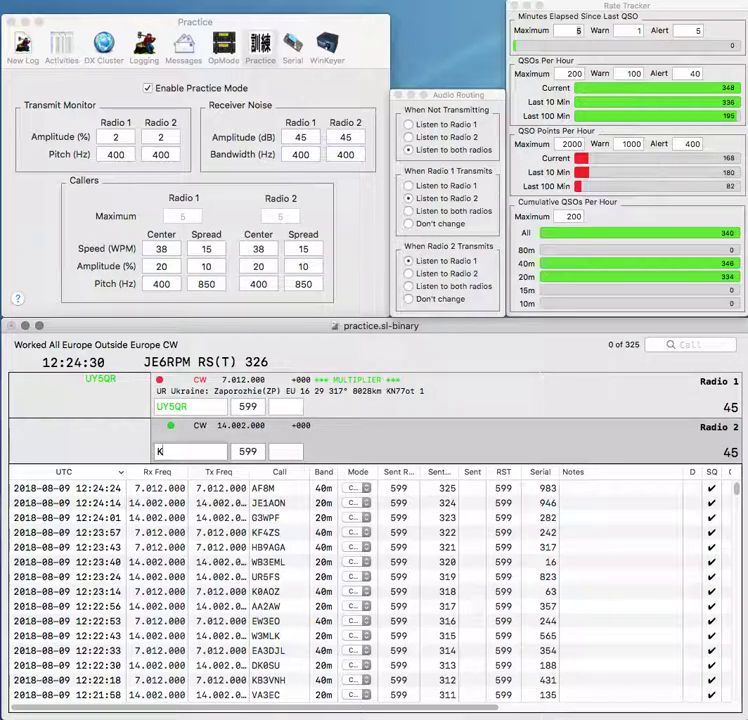
pyautogui.write('F2GV')
pyautogui.press('Return')
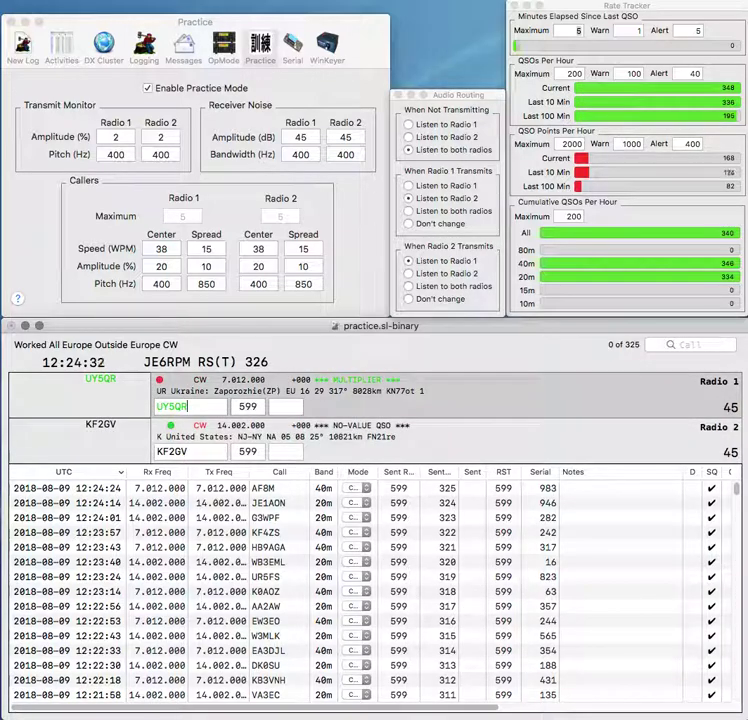
pyautogui.press('space')
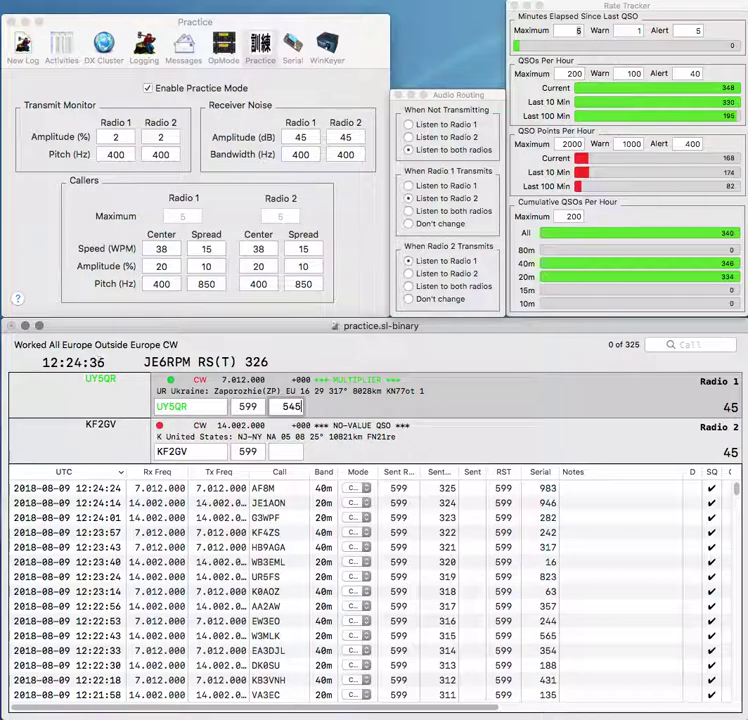
pyautogui.press('Return')
pyautogui.press('Tab')
pyautogui.write('39')
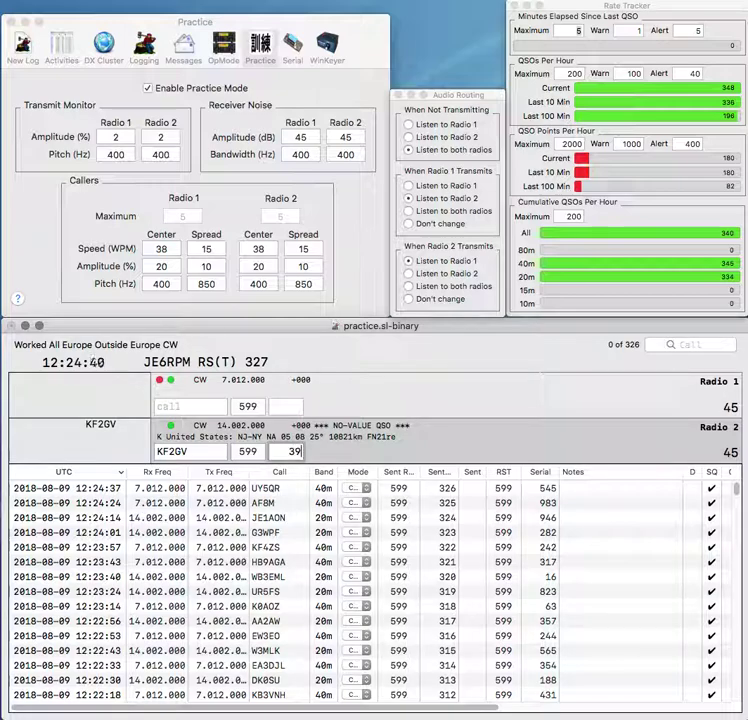
pyautogui.write('3')
pyautogui.press('Return')
# Step: Enter the partial callsign SN on Radio 1, and turn off practice mode to end the simulated session
pyautogui.write('SN')
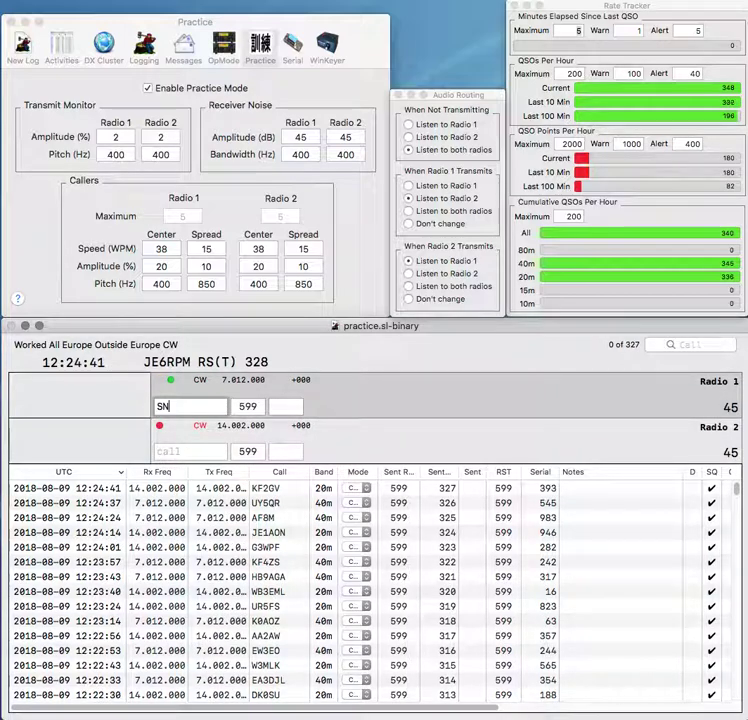
pyautogui.click(149, 89)
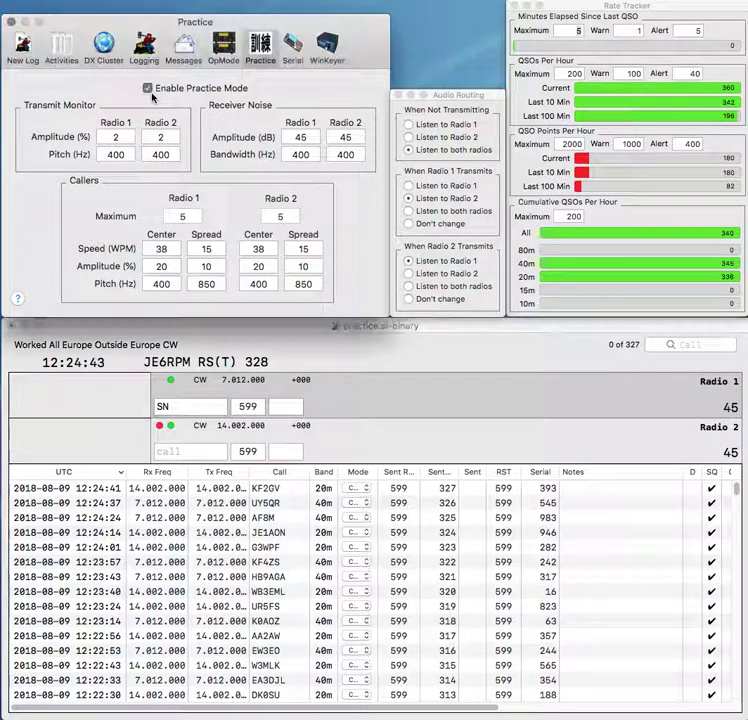